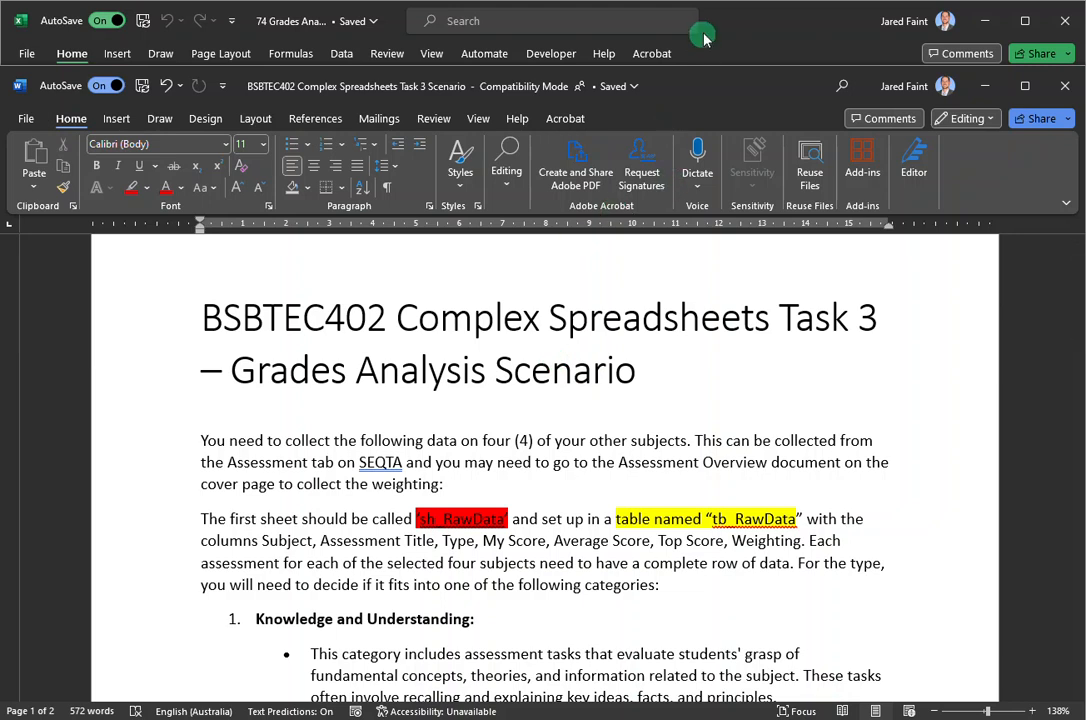
# Check the workbook's file name and save location in Excel, and skim the whole Grades Analysis scenario in Word
pyautogui.click(745, 28)
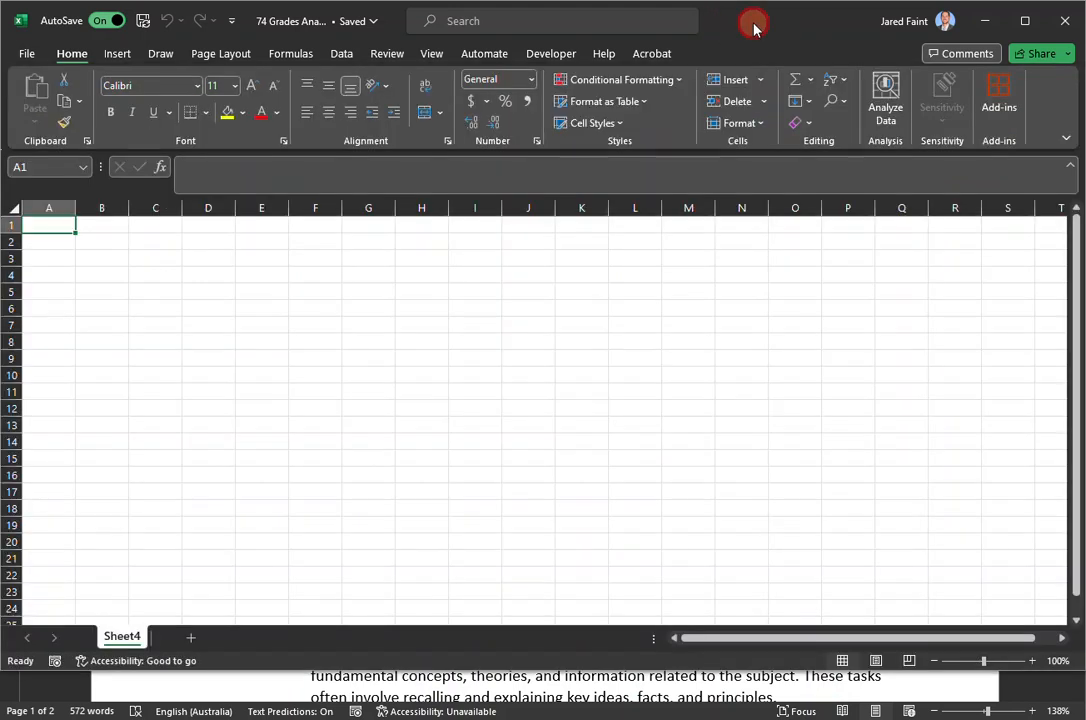
pyautogui.click(320, 28)
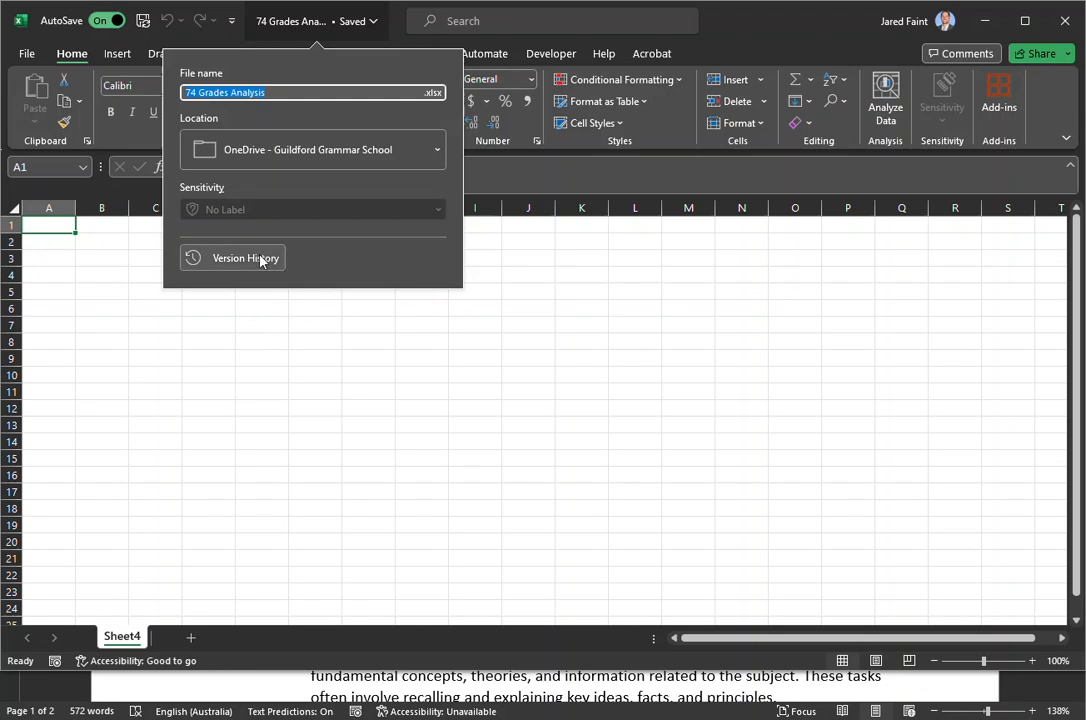
pyautogui.click(167, 385)
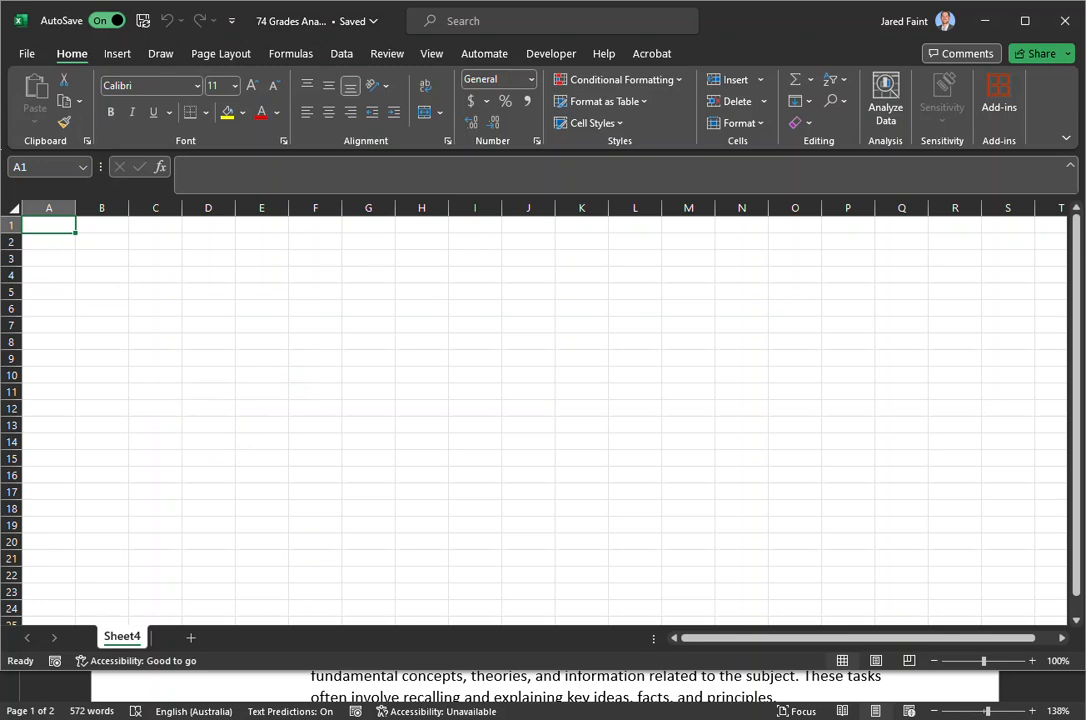
pyautogui.click(284, 686)
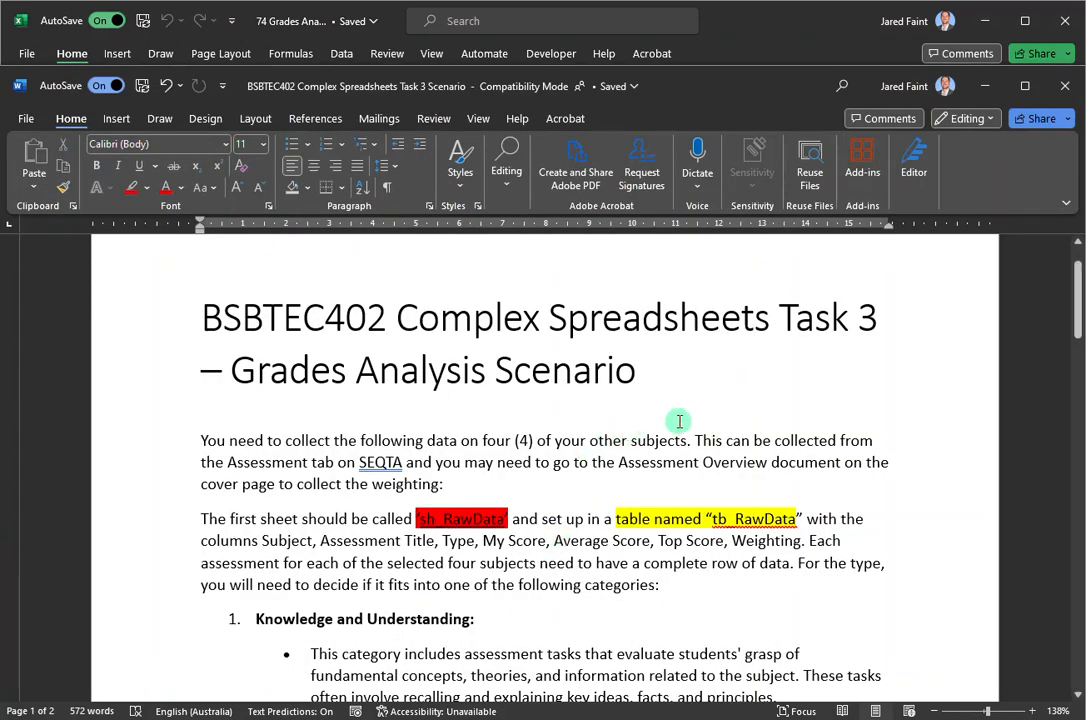
pyautogui.scroll(-9, 690, 430)
pyautogui.scroll(-18, 719, 441)
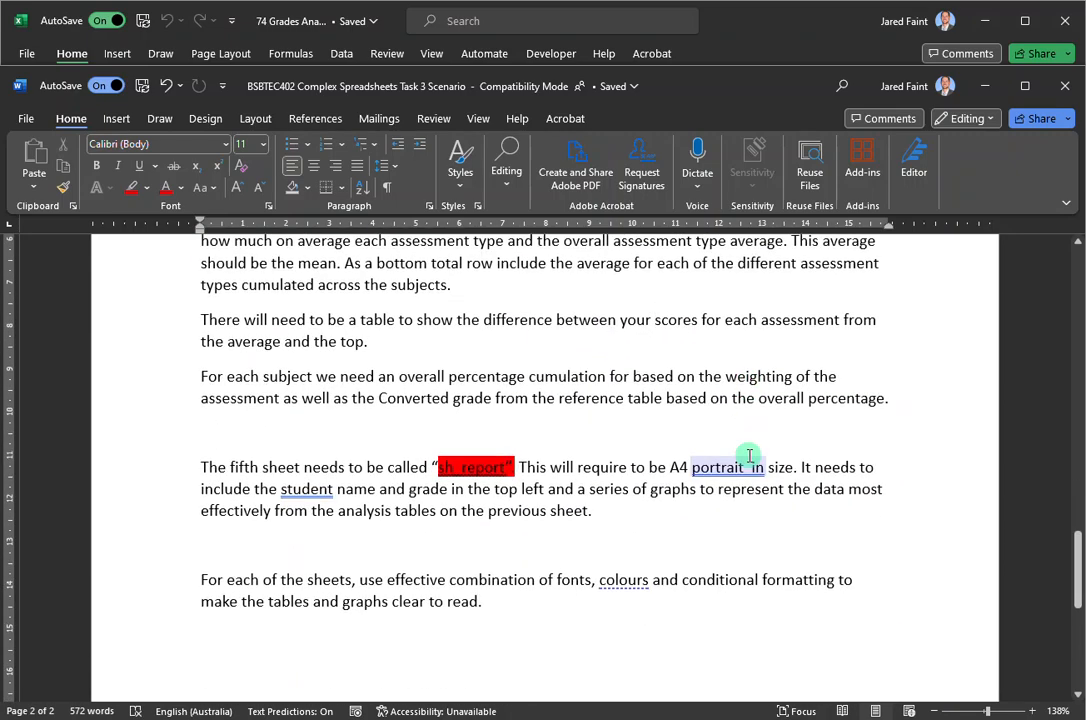
pyautogui.scroll(20, 749, 456)
pyautogui.scroll(2, 749, 456)
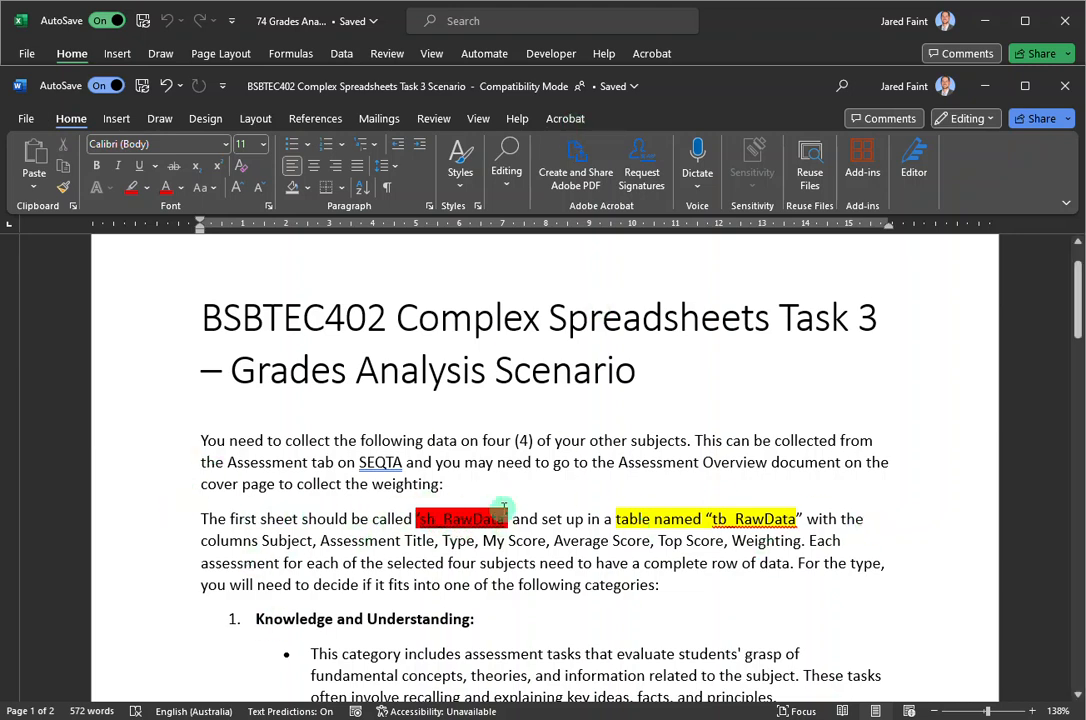
# Switch to the Excel workbook and rename its only sheet as sh_RawData
pyautogui.click(766, 35)
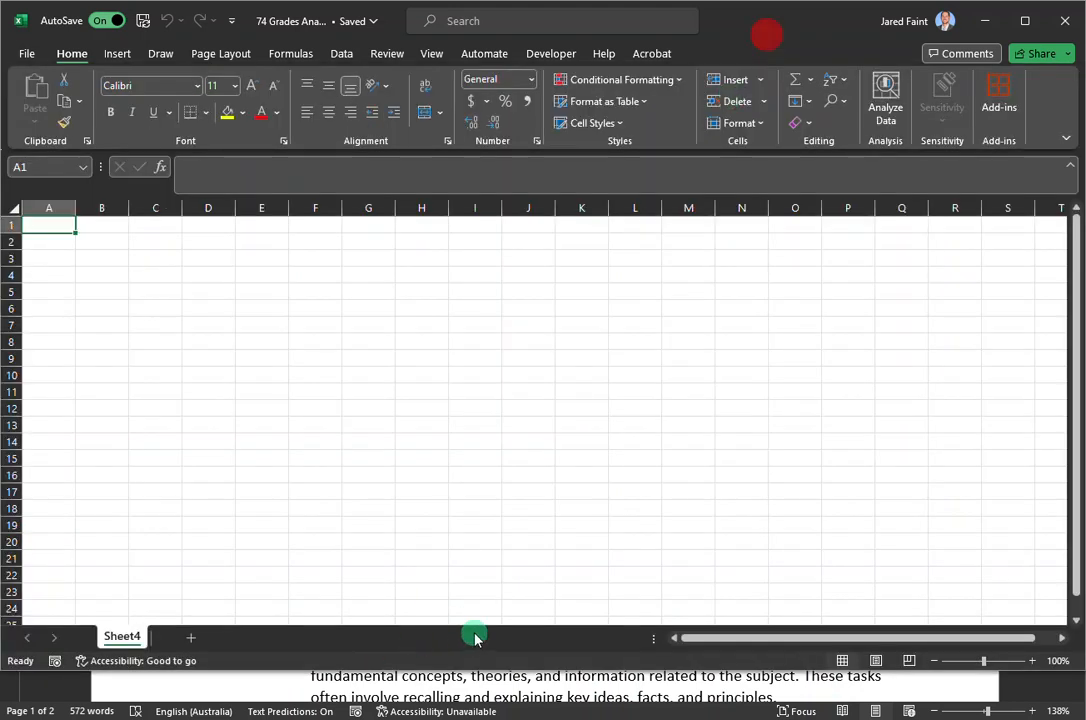
pyautogui.doubleClick(121, 636)
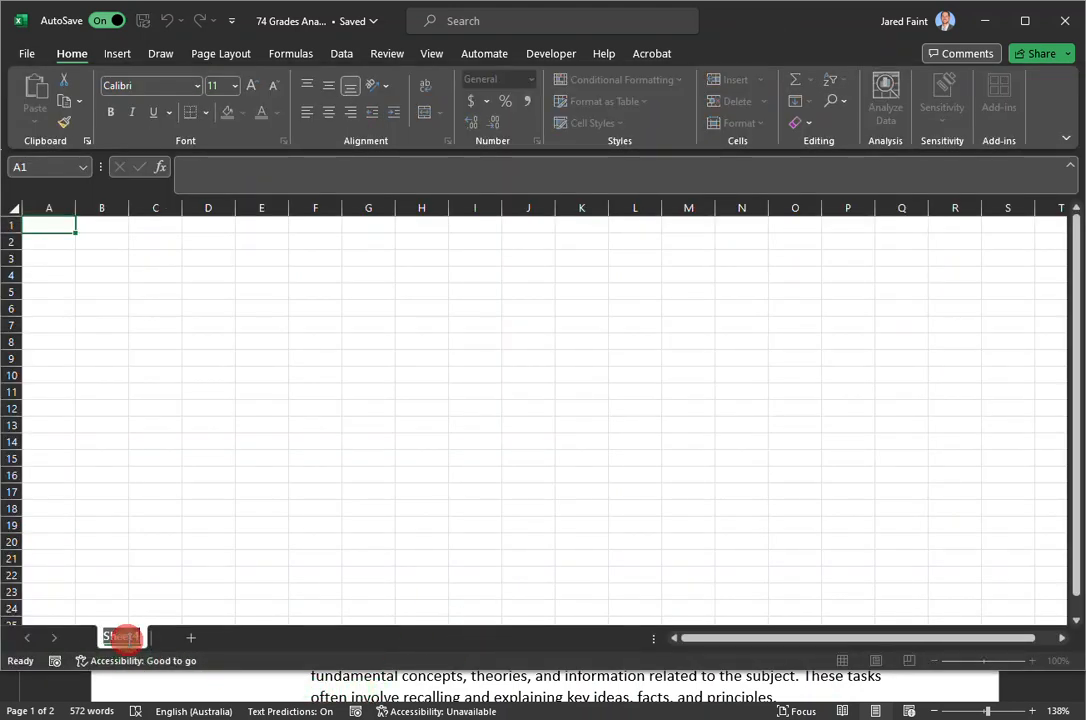
pyautogui.write('sh_RawData')
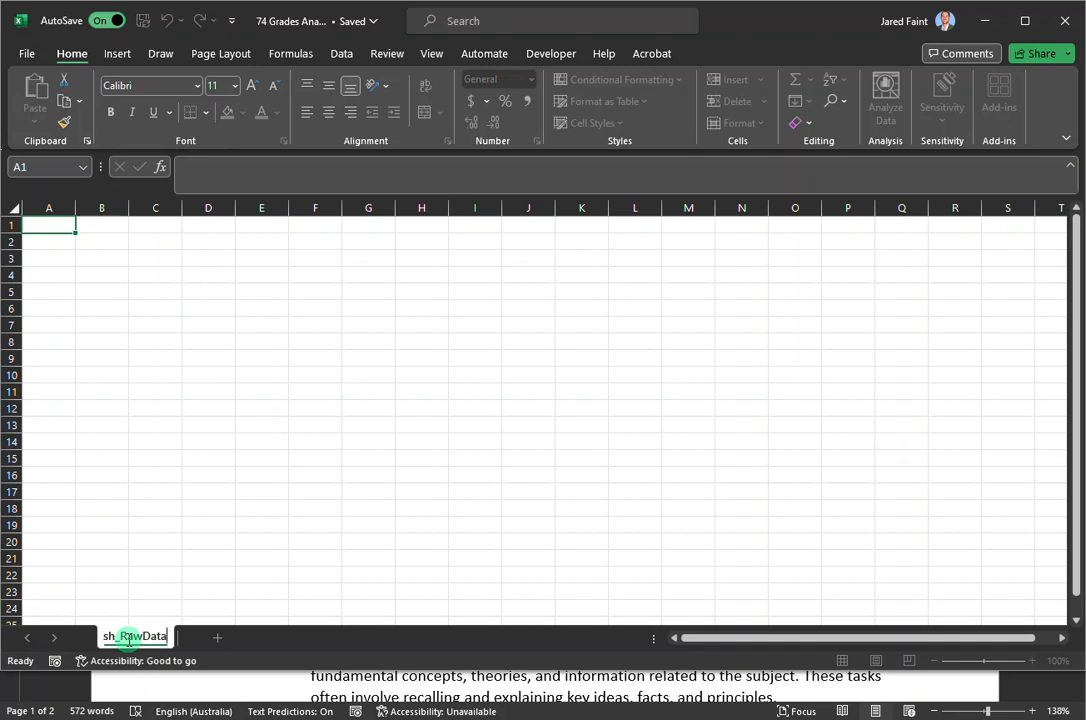
pyautogui.press('Return')
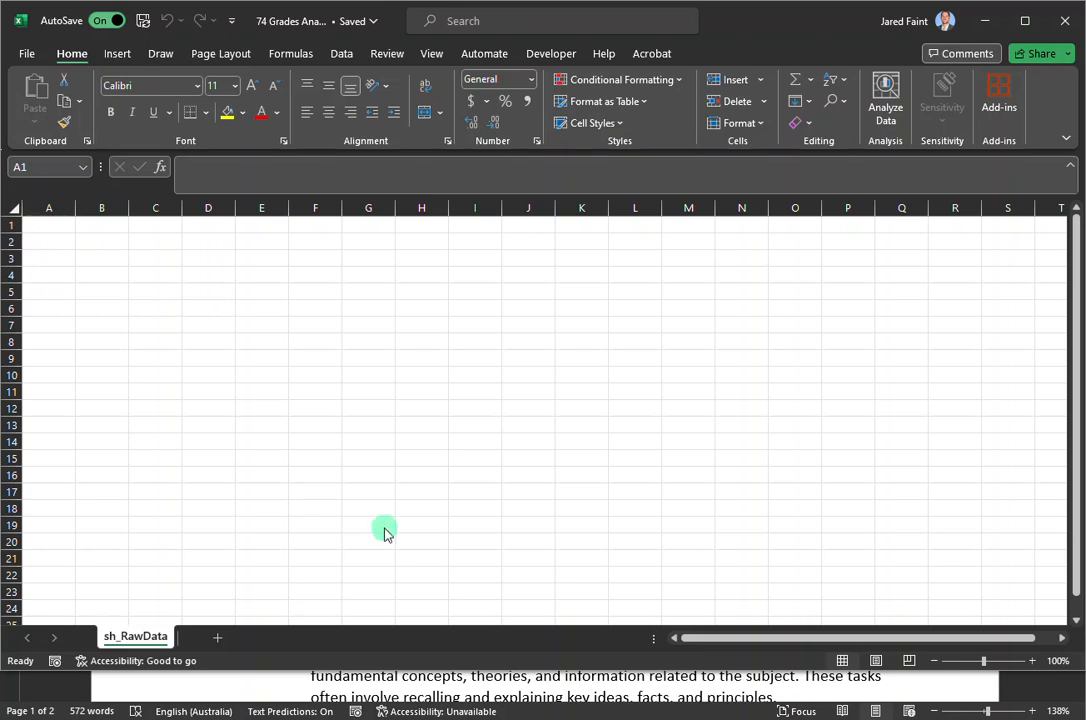
# Copy the column list from Subject to Weighting in the Word scenario and paste it into cell A1 of sh_RawData in Excel
pyautogui.click(347, 683)
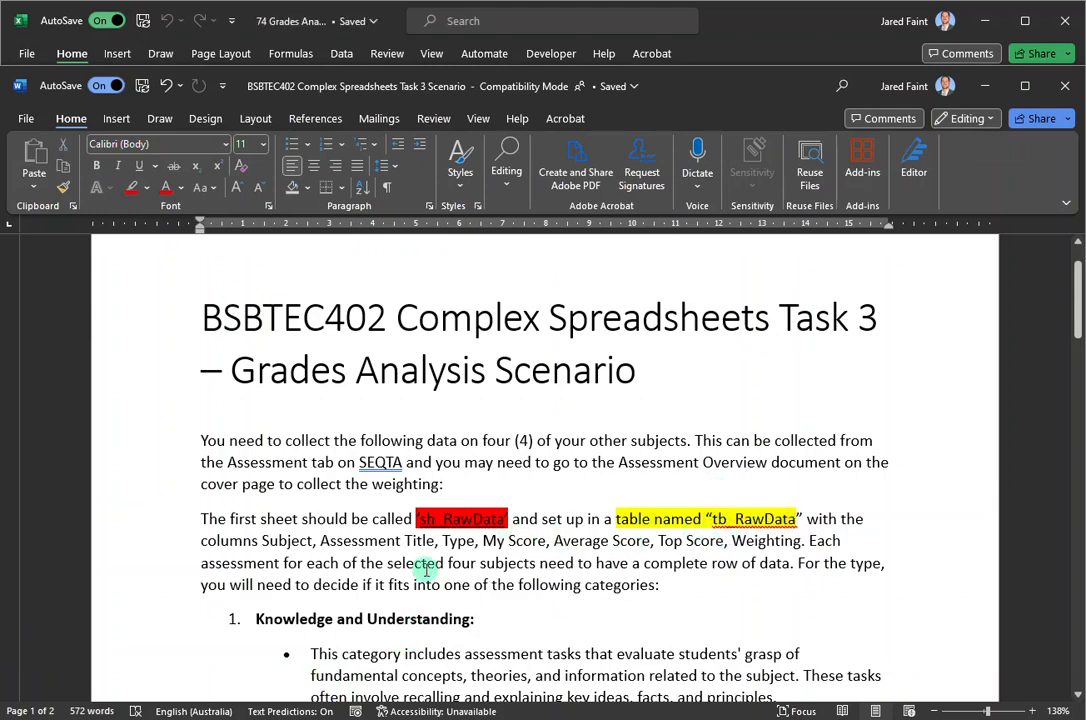
pyautogui.moveTo(260, 544); pyautogui.dragTo(800, 541)
pyautogui.hotkey('ctrl', 'c')
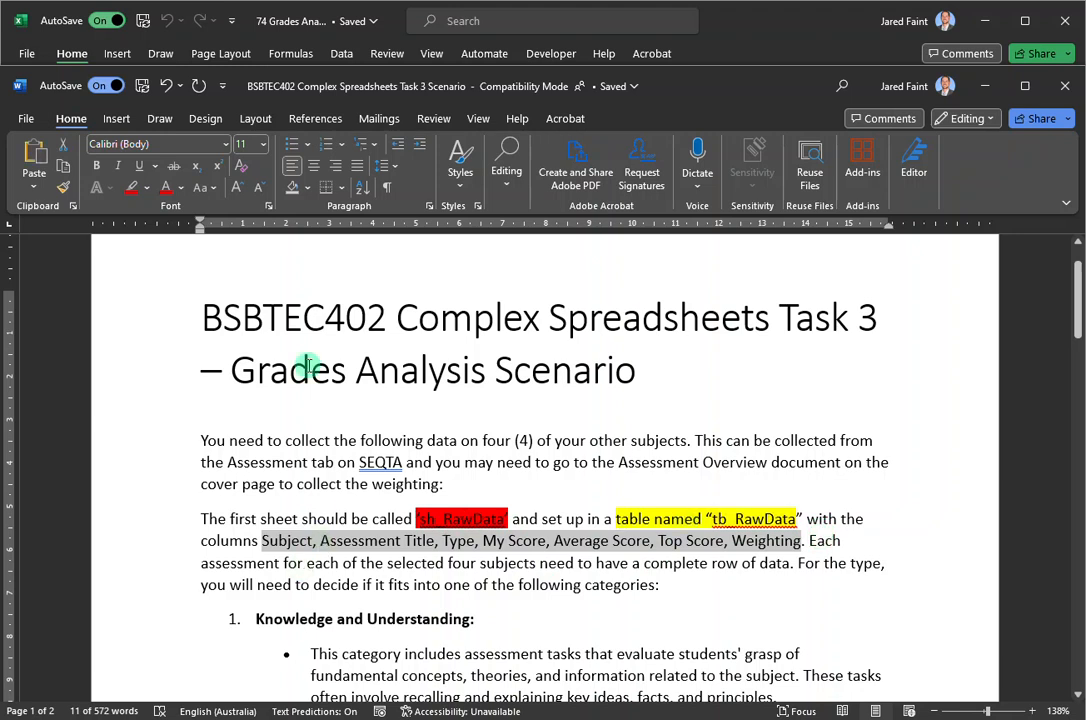
pyautogui.click(802, 28)
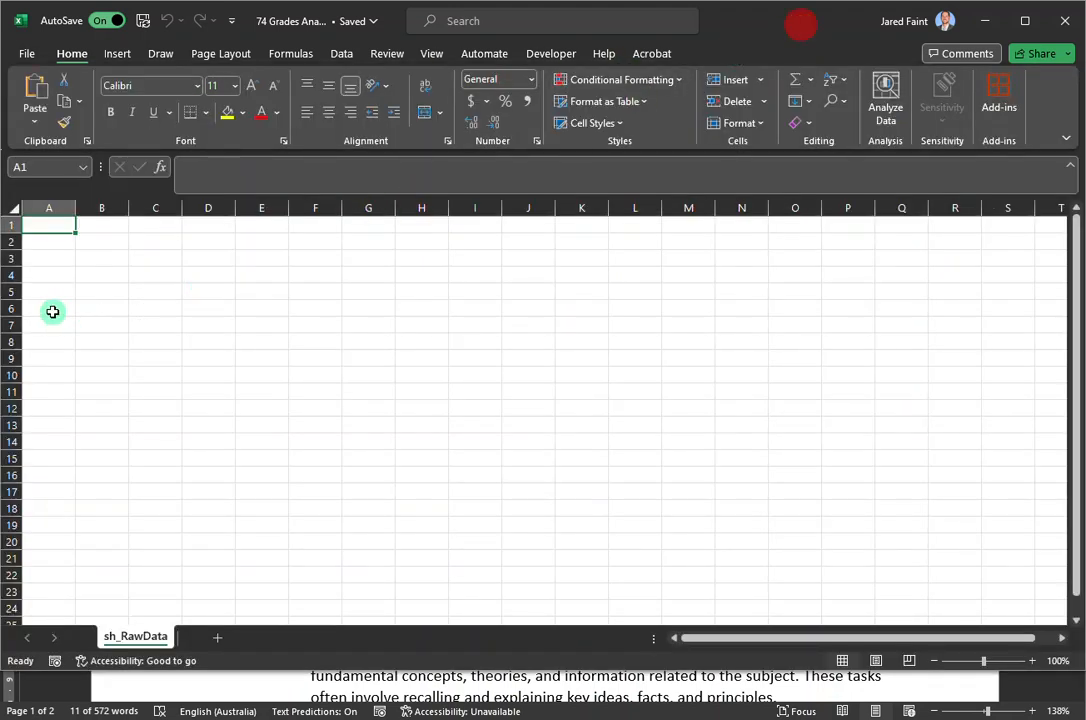
pyautogui.hotkey('ctrl', 'v')
pyautogui.click(298, 326)
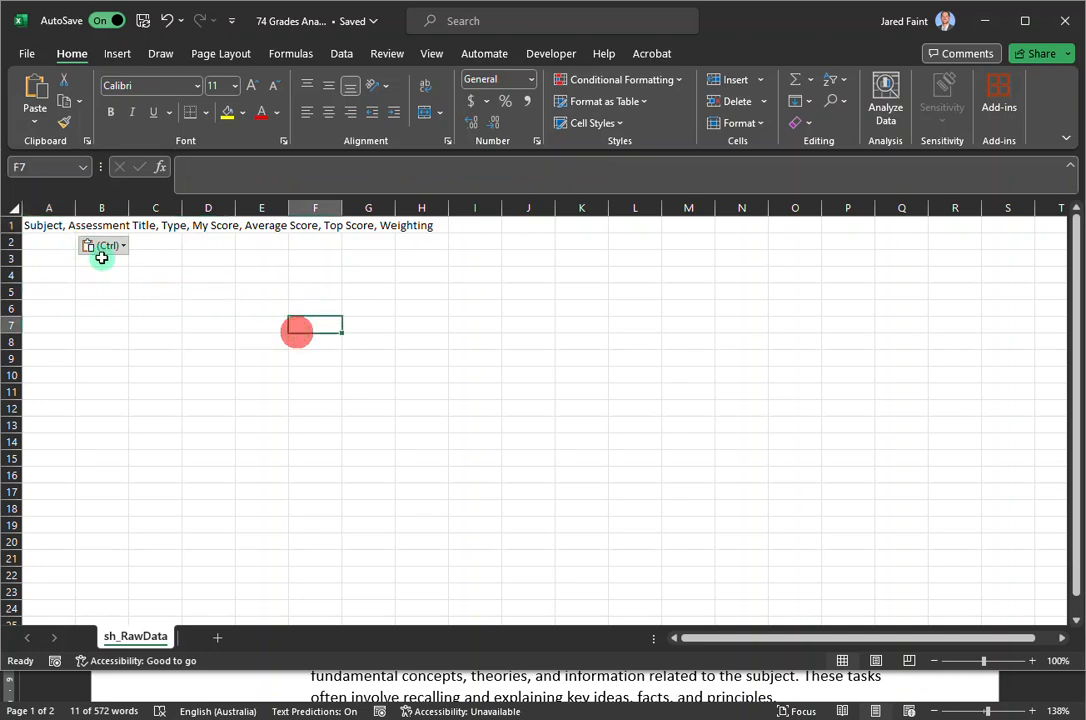
# Split the header text in A1 into separate columns with Text to Columns, as delimited data separated by commas
pyautogui.click(57, 229)
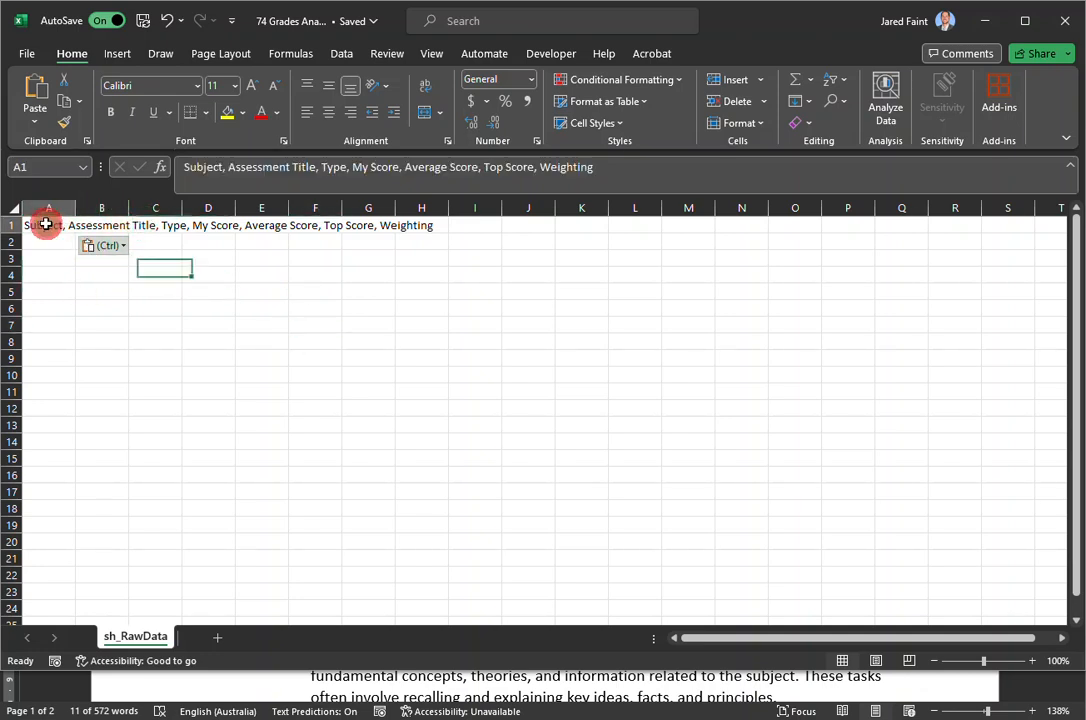
pyautogui.click(346, 57)
pyautogui.click(675, 100)
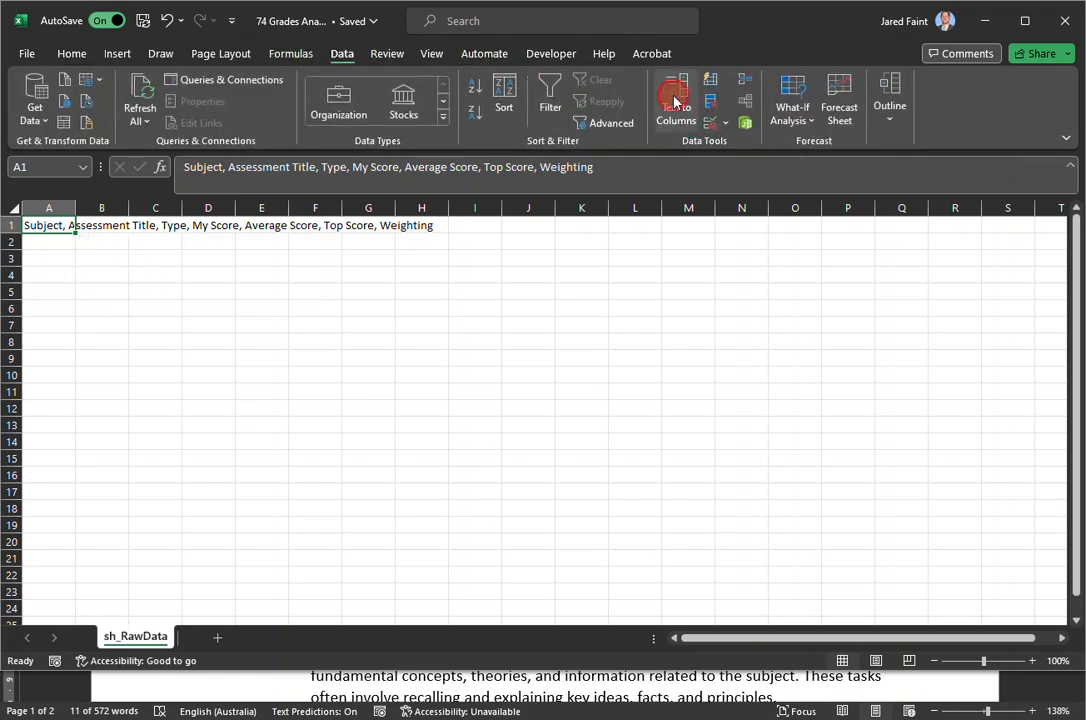
pyautogui.click(379, 321)
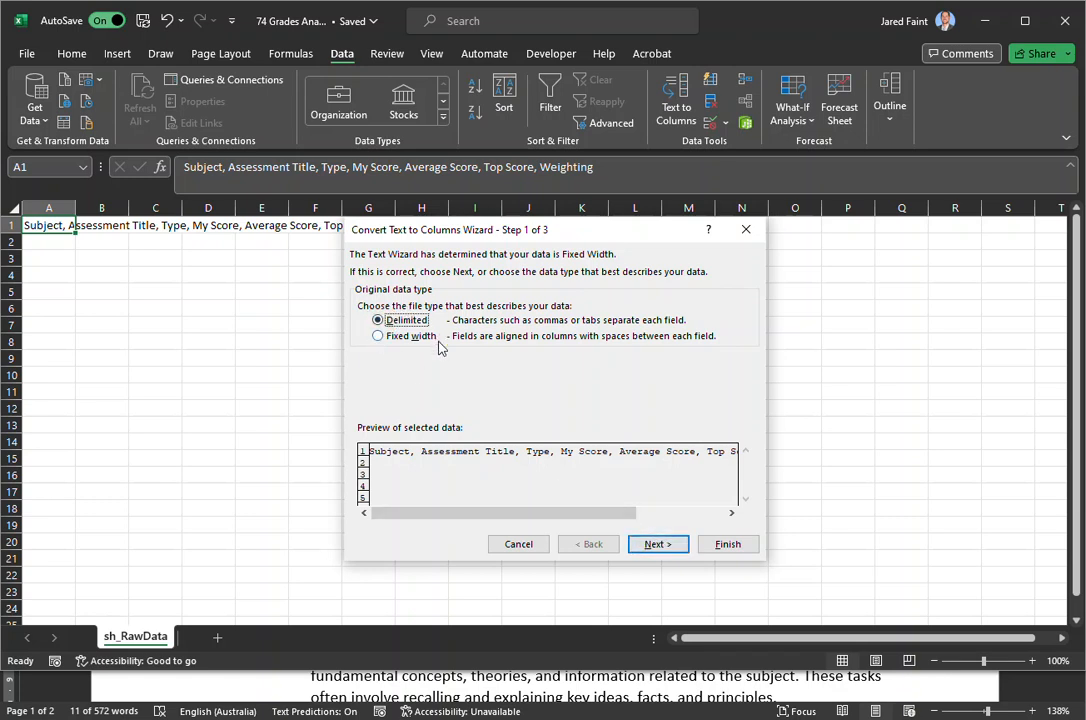
pyautogui.click(658, 544)
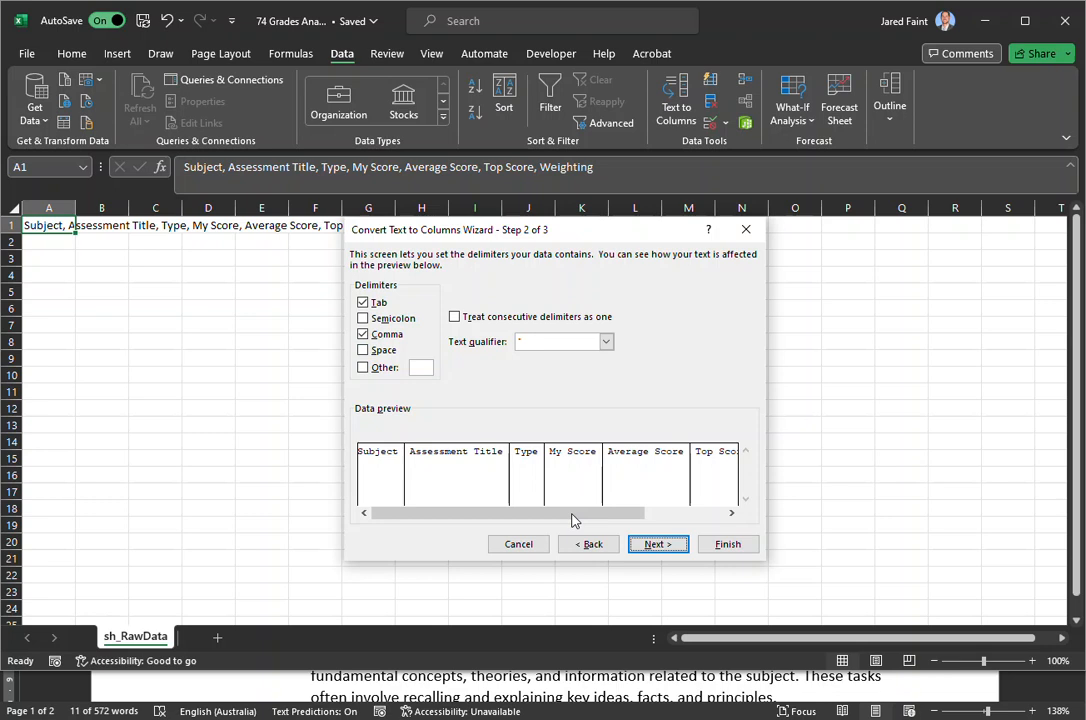
pyautogui.click(727, 544)
# Autofit the widths of columns A to H to their header text
pyautogui.moveTo(48, 208); pyautogui.dragTo(420, 210)
pyautogui.doubleClick(337, 212)
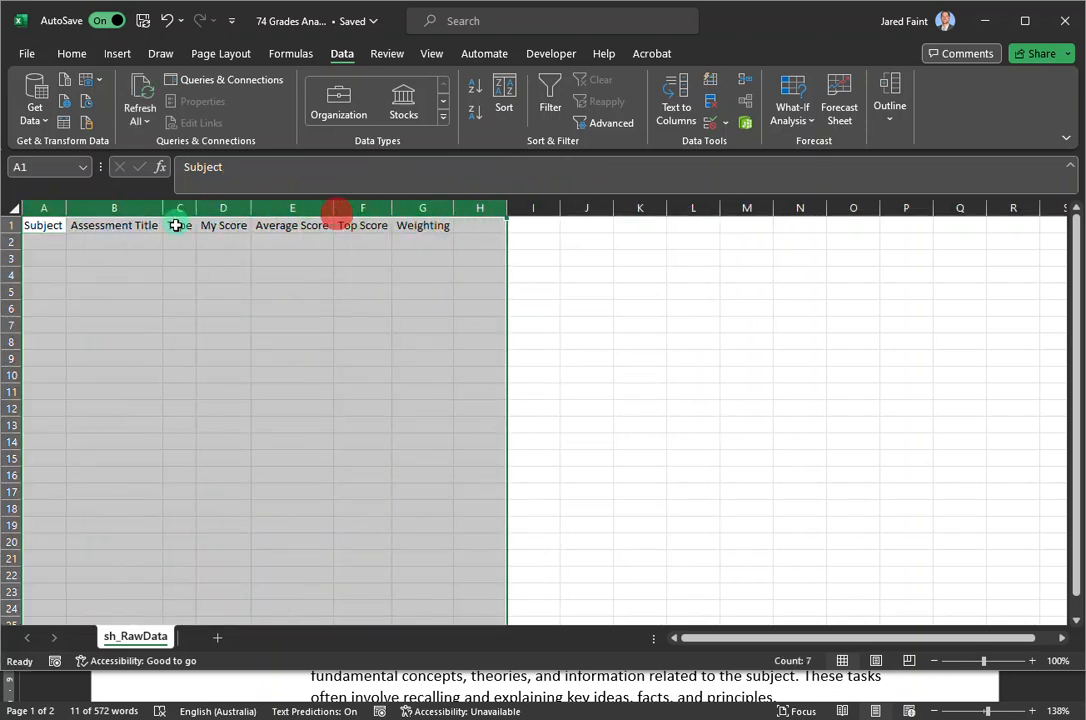
pyautogui.click(272, 274)
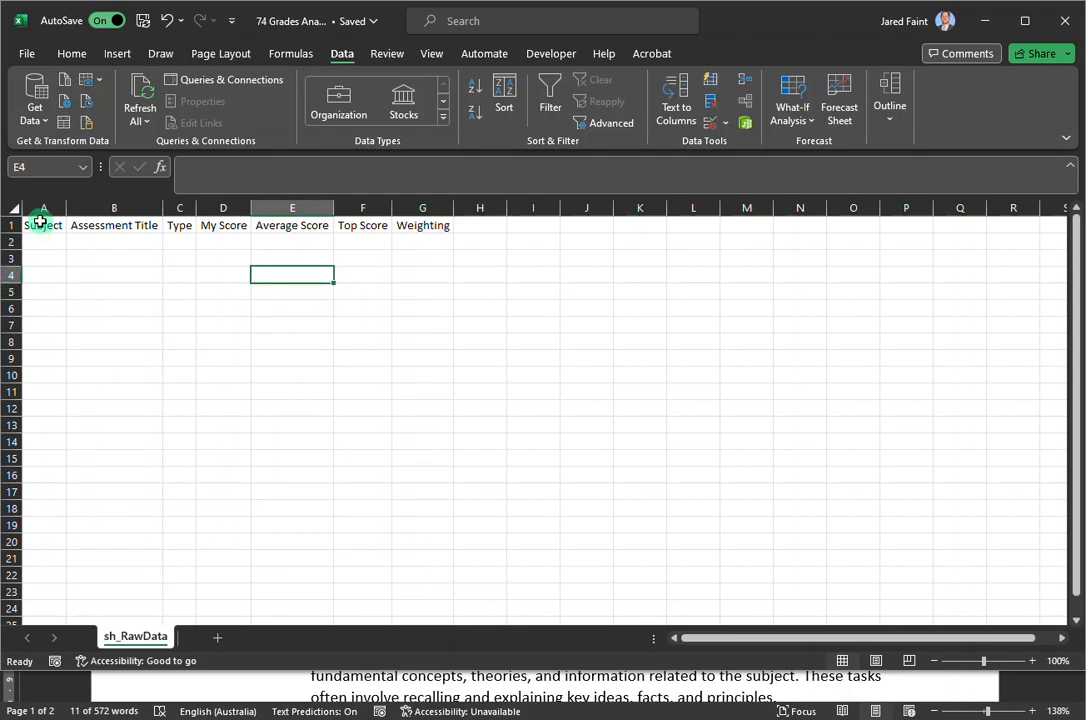
# Create a table from the range A1:G5, treating the first row as headers
pyautogui.moveTo(40, 220); pyautogui.dragTo(432, 284)
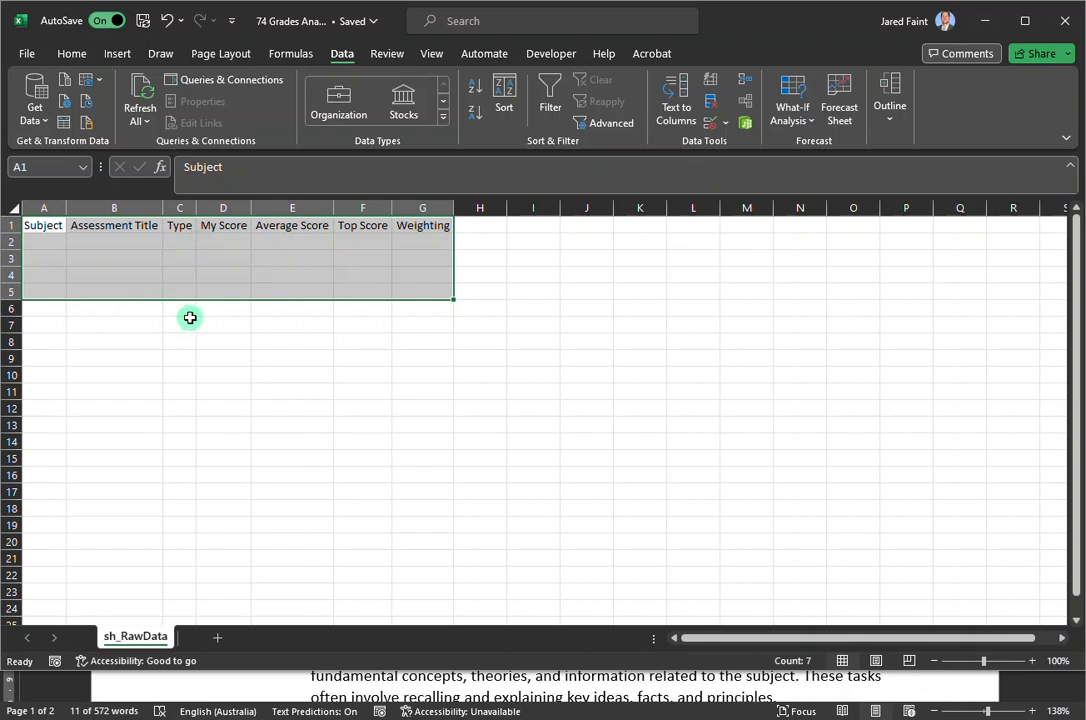
pyautogui.click(122, 54)
pyautogui.click(167, 97)
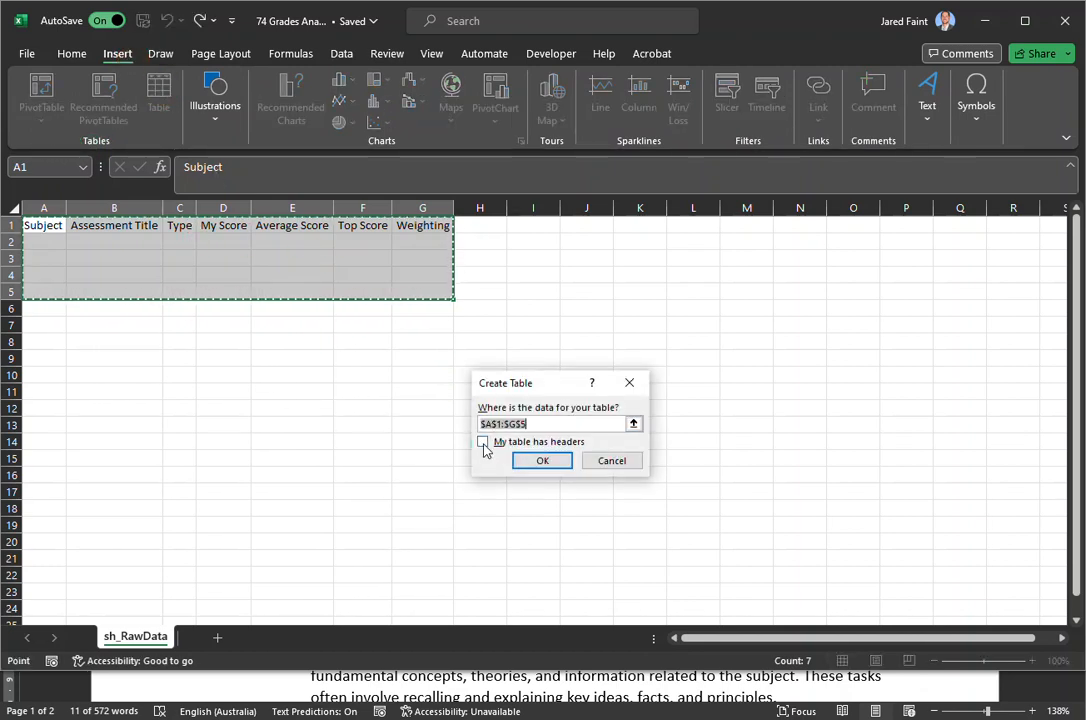
pyautogui.click(484, 446)
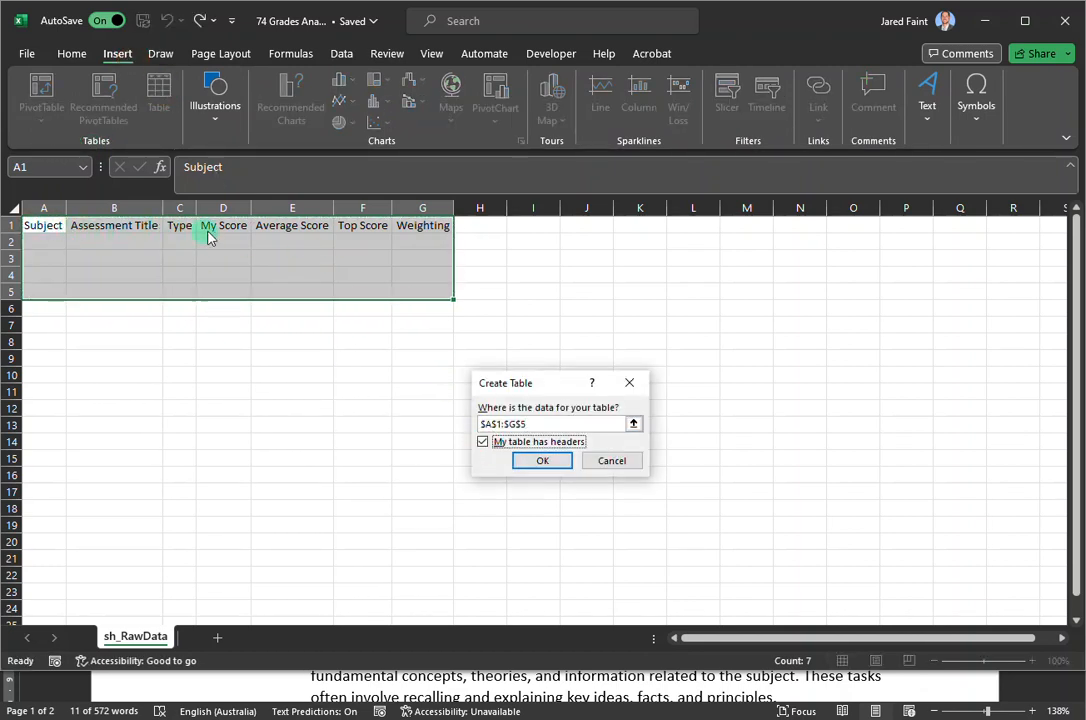
pyautogui.click(543, 461)
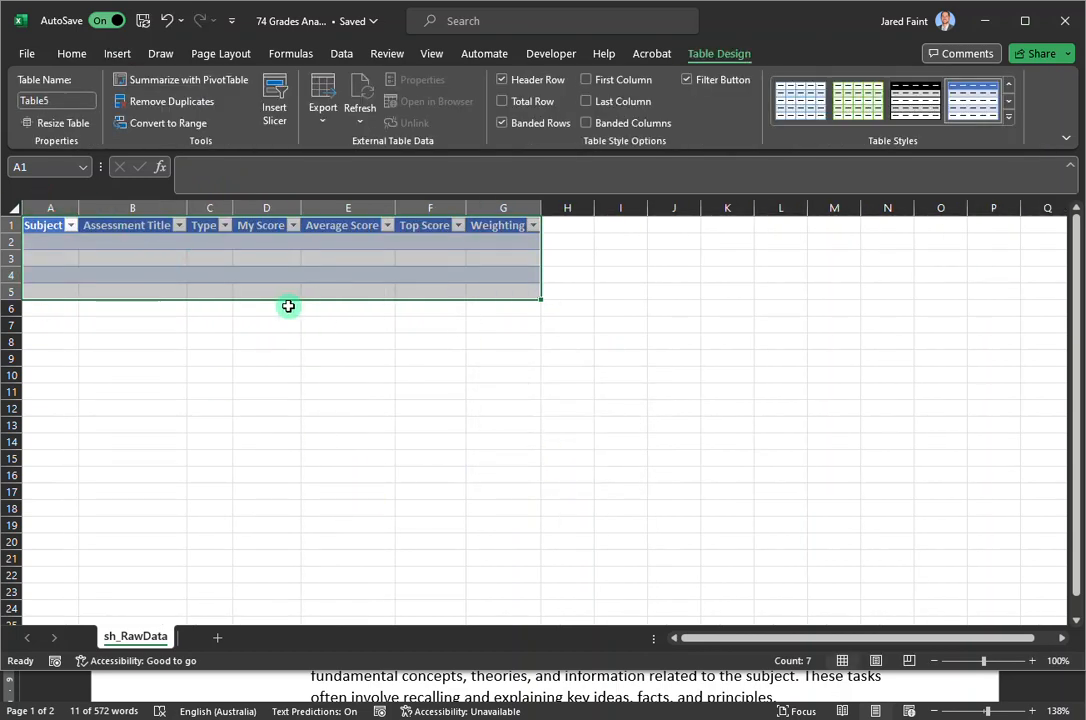
# Select the Type column's cells C2:C5 and read the assessment type categories and drop-down requirements in the Word scenario
pyautogui.click(221, 325)
pyautogui.moveTo(208, 292); pyautogui.dragTo(211, 242)
pyautogui.hotkey('alt', 'Tab')
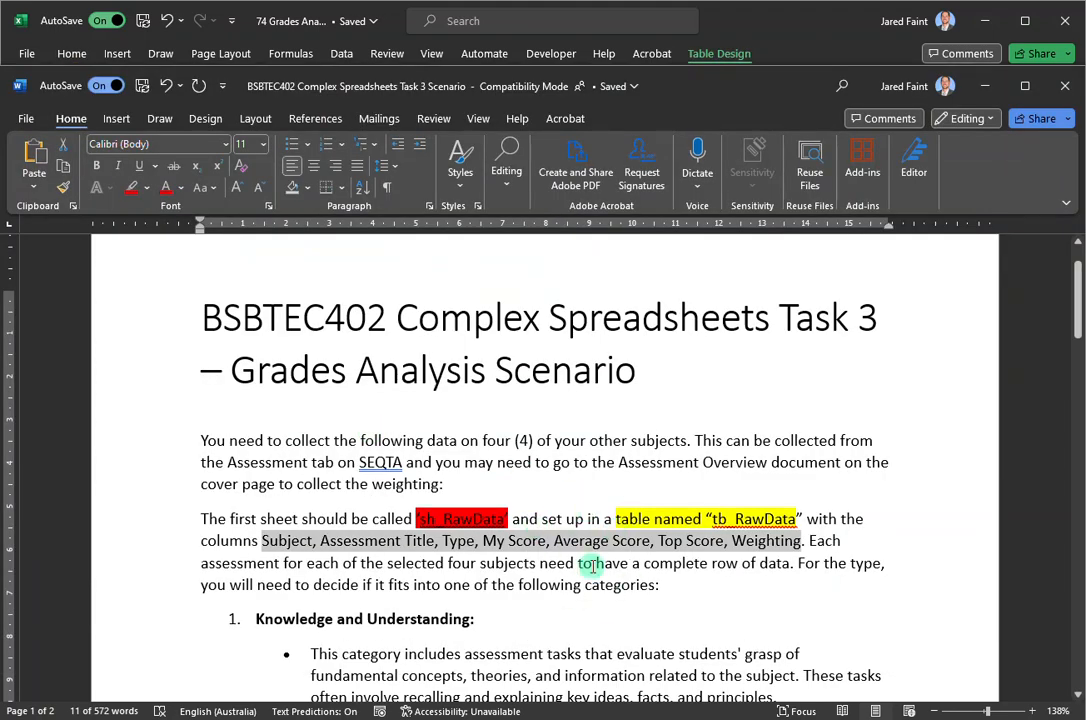
pyautogui.click(586, 562)
pyautogui.scroll(-1, 600, 560)
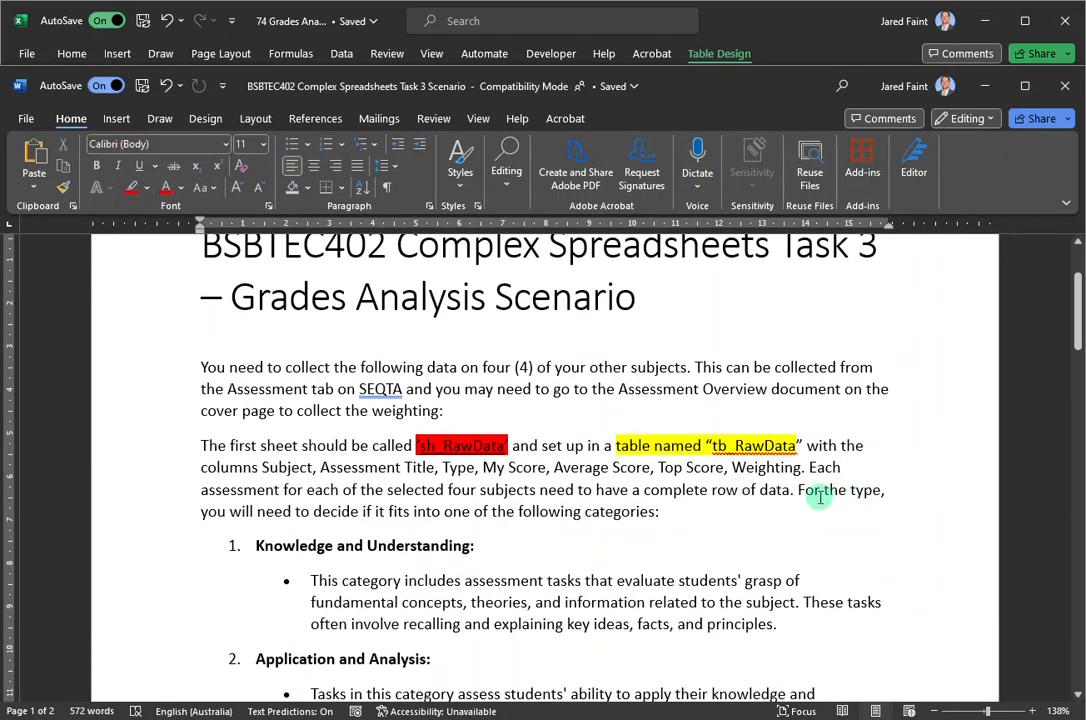
pyautogui.moveTo(691, 512); pyautogui.dragTo(305, 510)
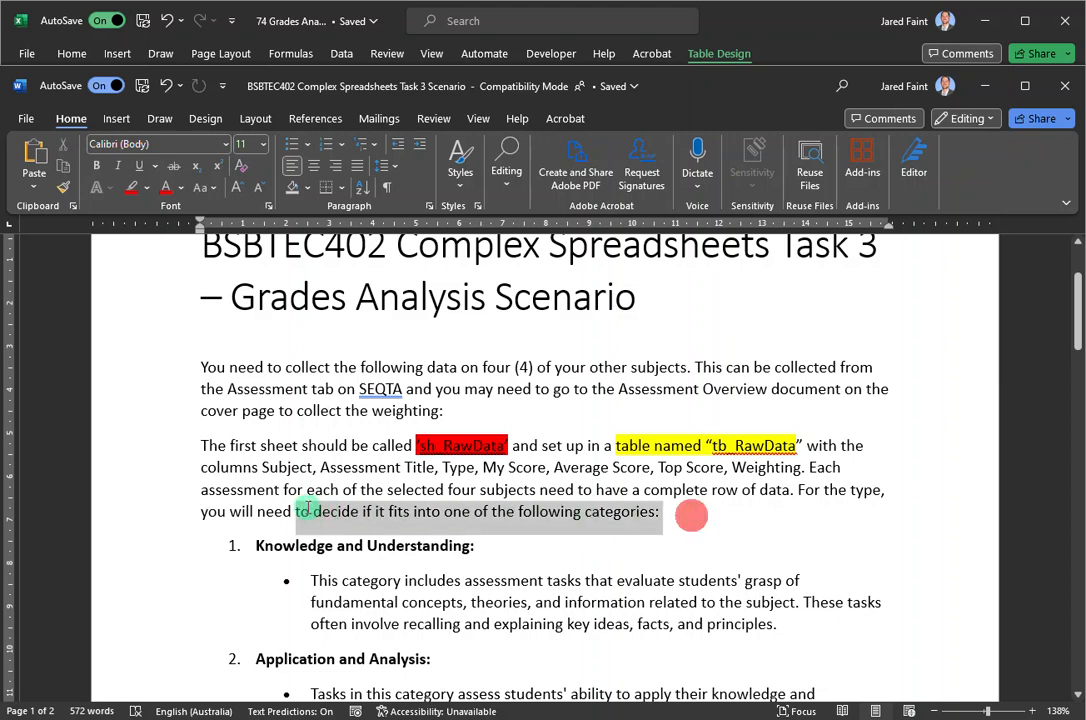
pyautogui.click(538, 570)
pyautogui.scroll(-6, 516, 558)
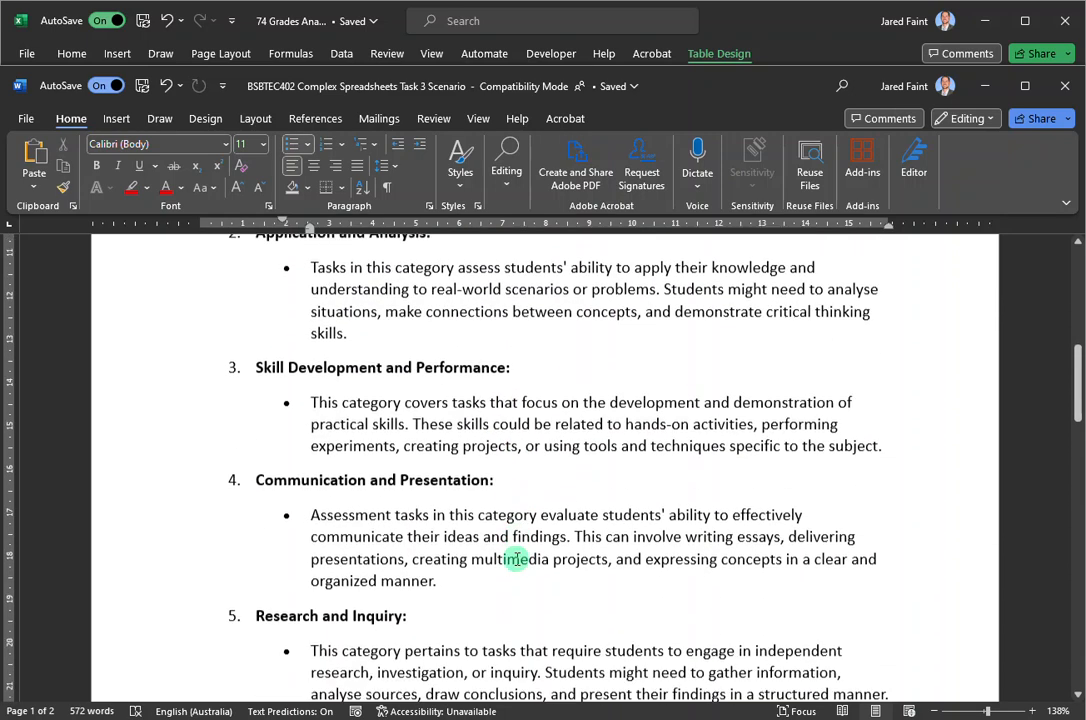
pyautogui.scroll(-5, 516, 558)
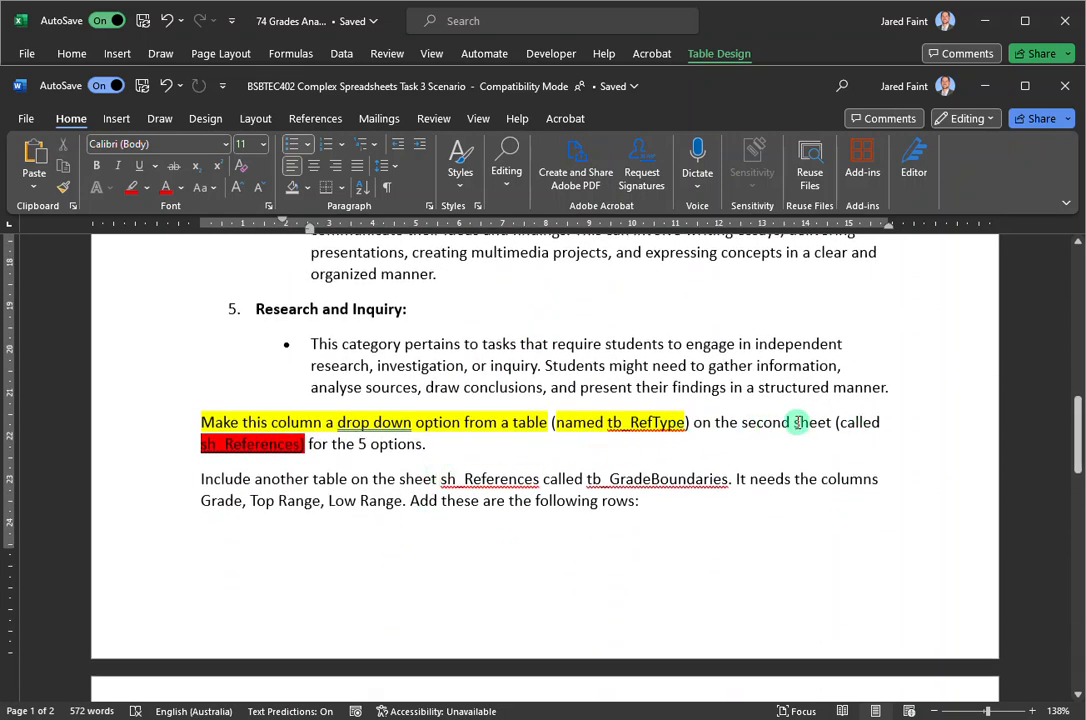
# Copy the name sh_References from the Word scenario and add a new sheet with that name to the Excel workbook
pyautogui.click(304, 447)
pyautogui.moveTo(300, 447); pyautogui.dragTo(206, 451)
pyautogui.hotkey('ctrl', 'c')
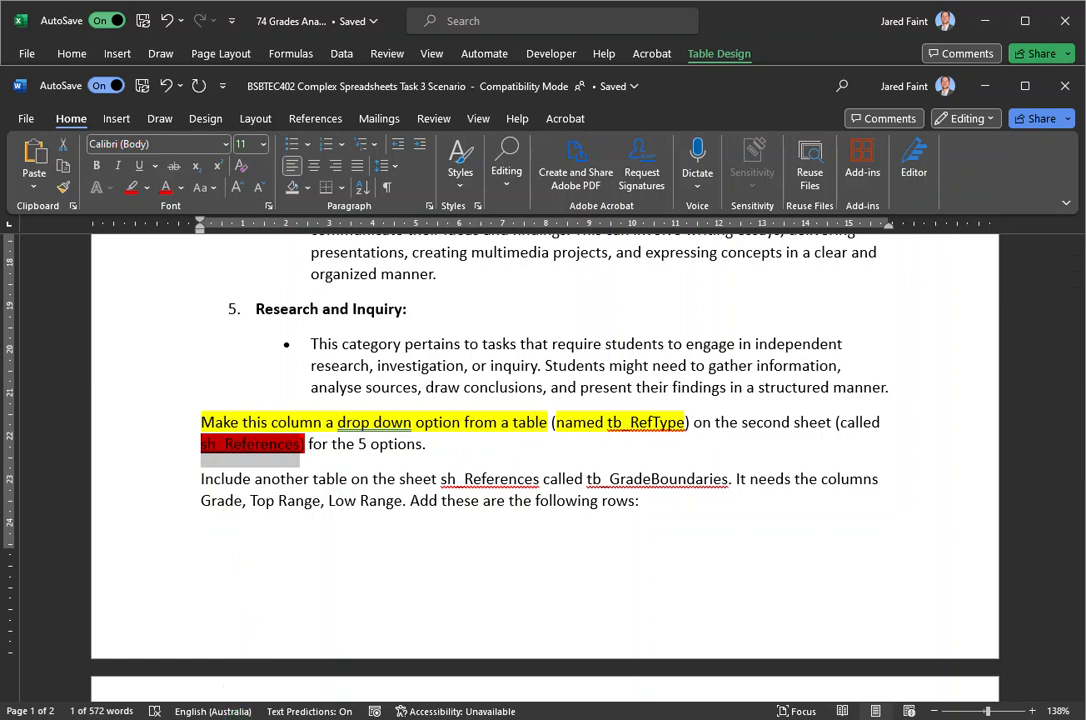
pyautogui.click(776, 36)
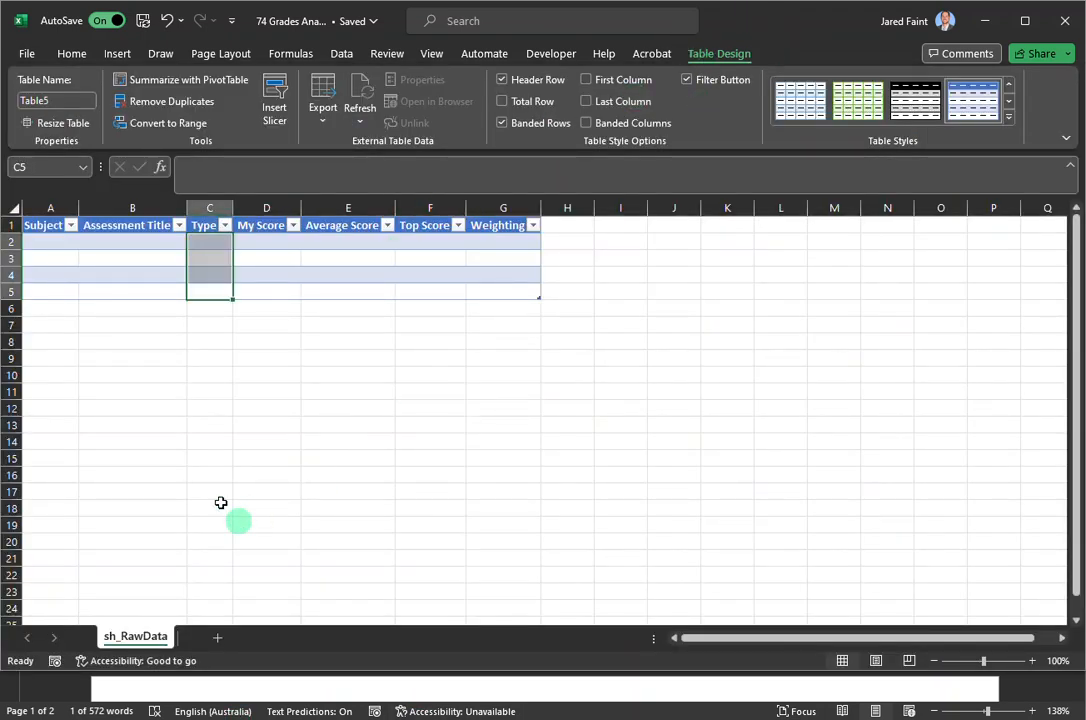
pyautogui.click(218, 638)
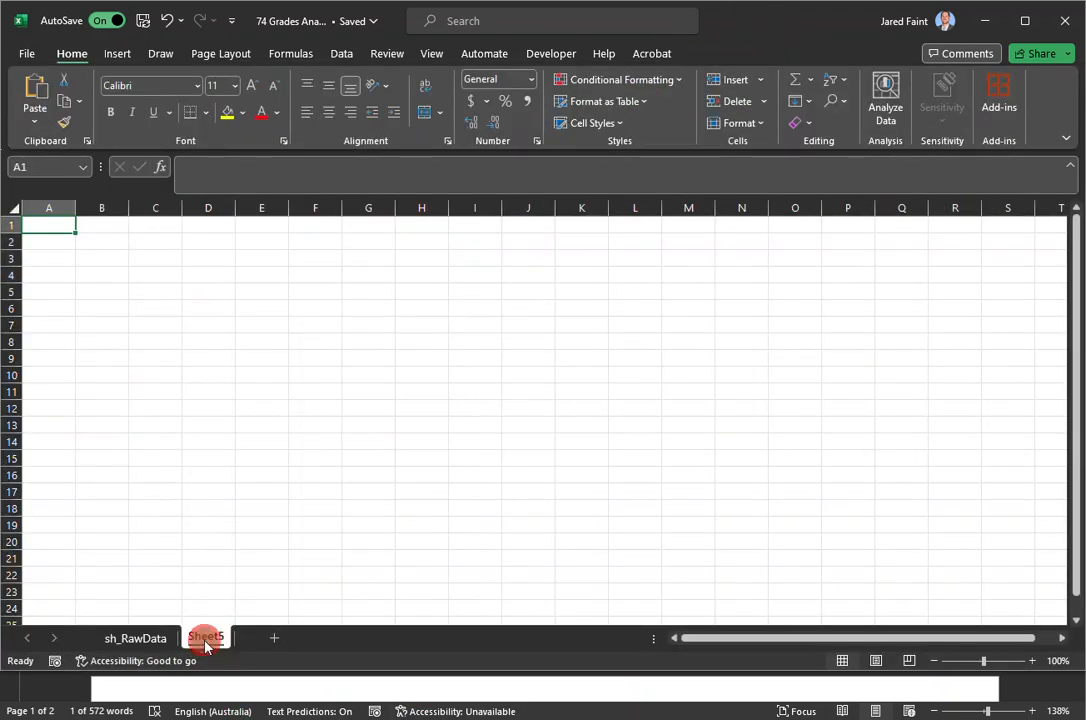
pyautogui.doubleClick(205, 637)
pyautogui.hotkey('ctrl', 'v')
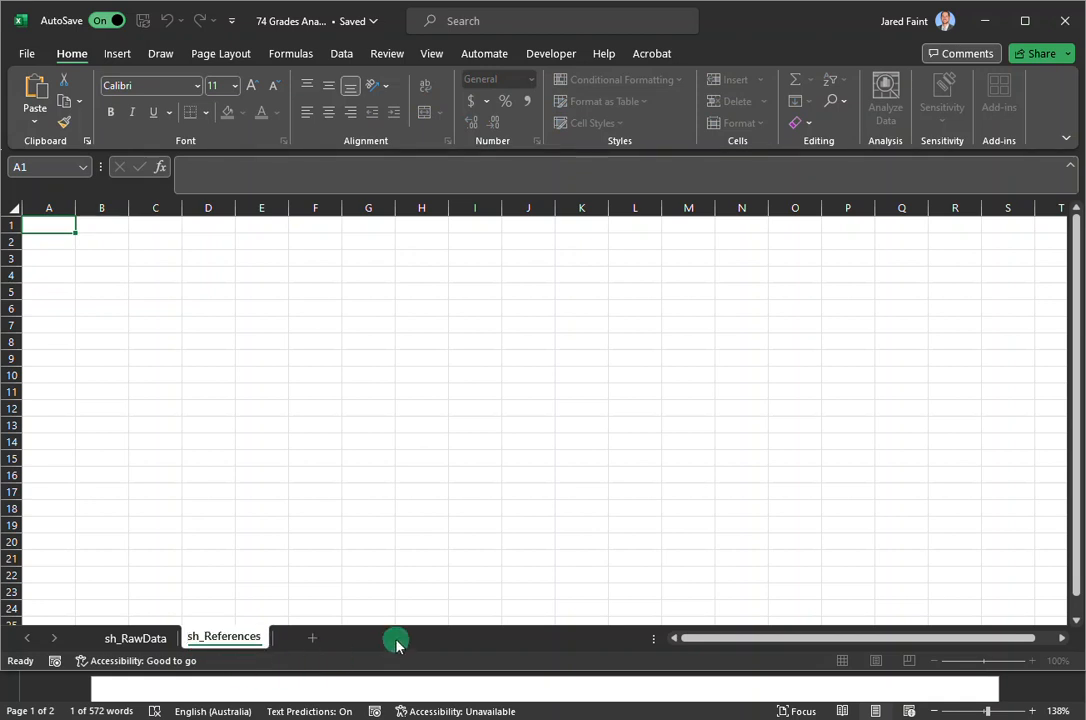
# Return to the sh_RawData sheet
pyautogui.click(136, 637)
pyautogui.rightClick(138, 637)
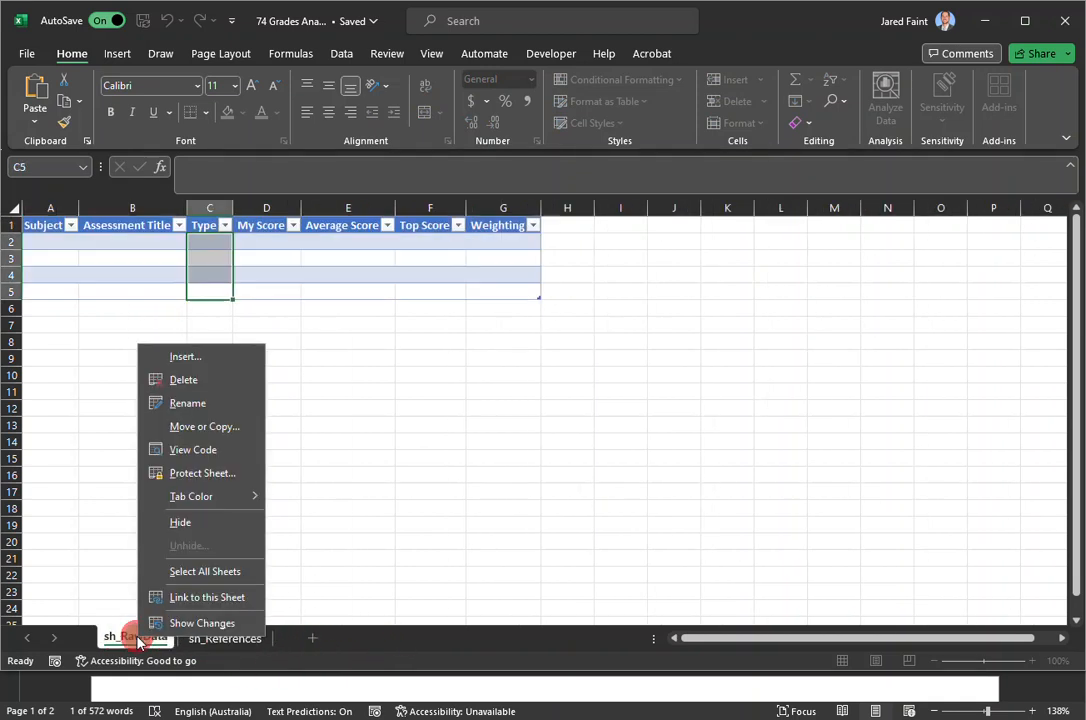
pyautogui.click(468, 494)
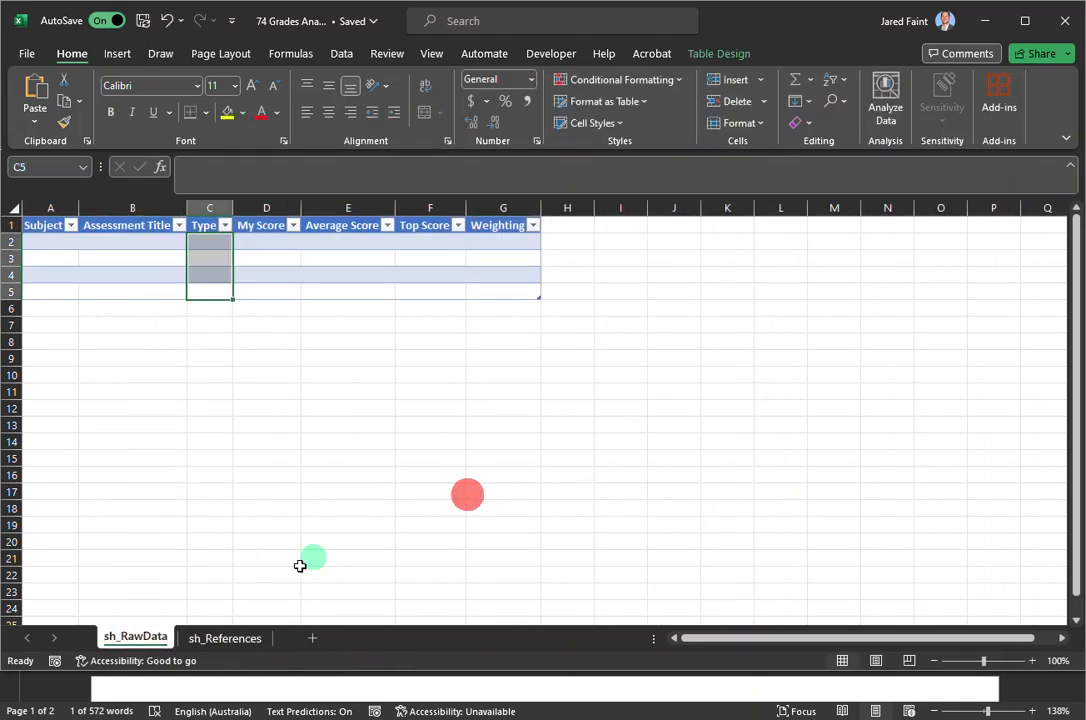
# Switch to the sh_References sheet and check the drop-down table requirements in the Word scenario
pyautogui.click(225, 637)
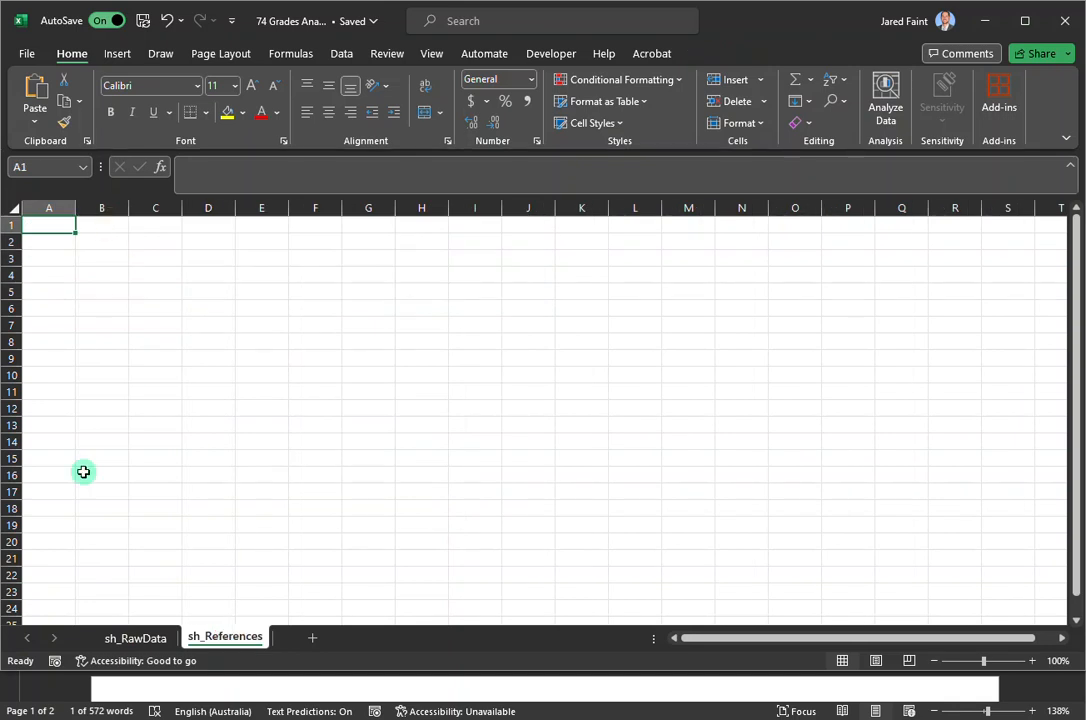
pyautogui.click(383, 691)
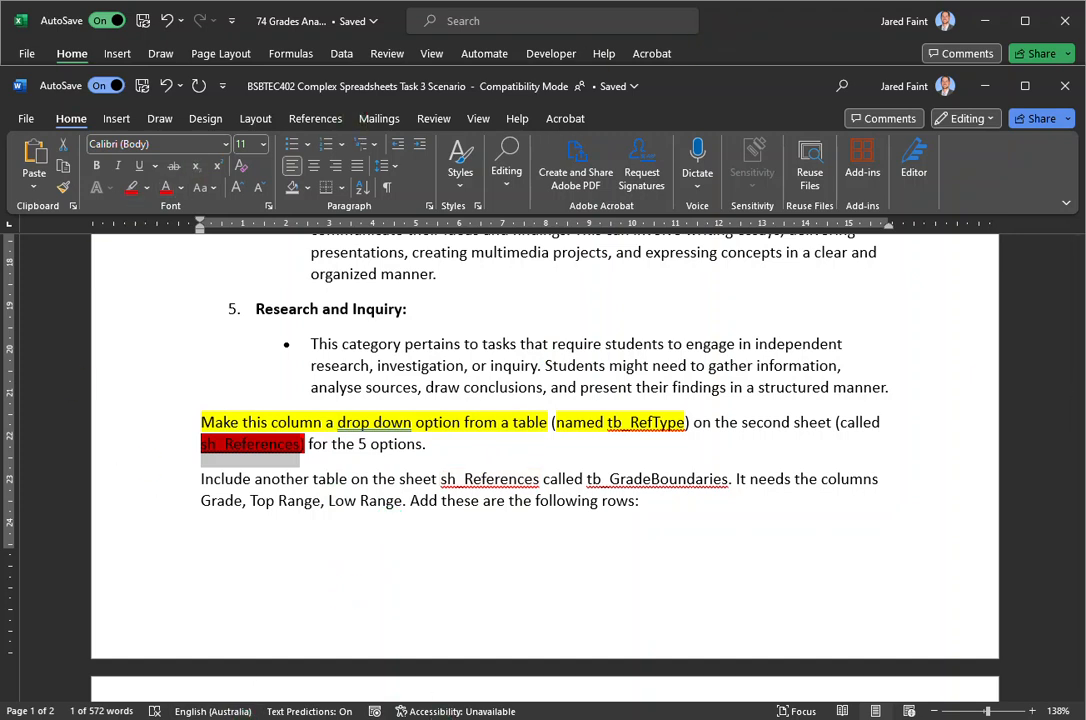
pyautogui.click(779, 28)
# Name the table on the sh_RawData sheet tb_RawData
pyautogui.click(138, 637)
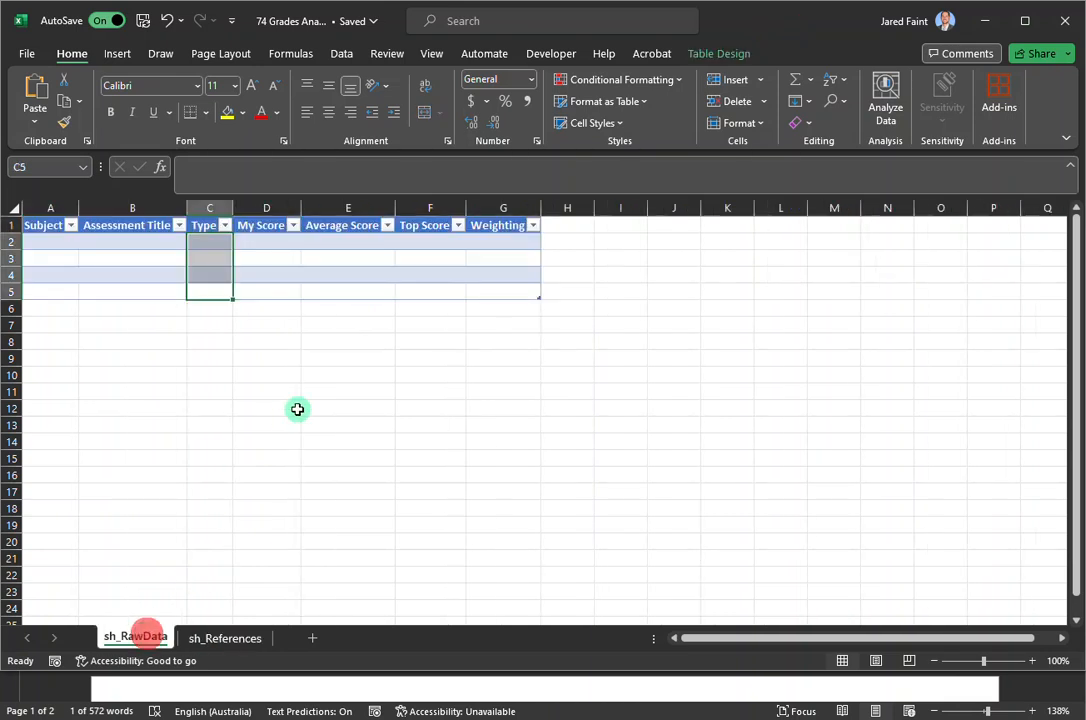
pyautogui.click(93, 260)
pyautogui.click(719, 54)
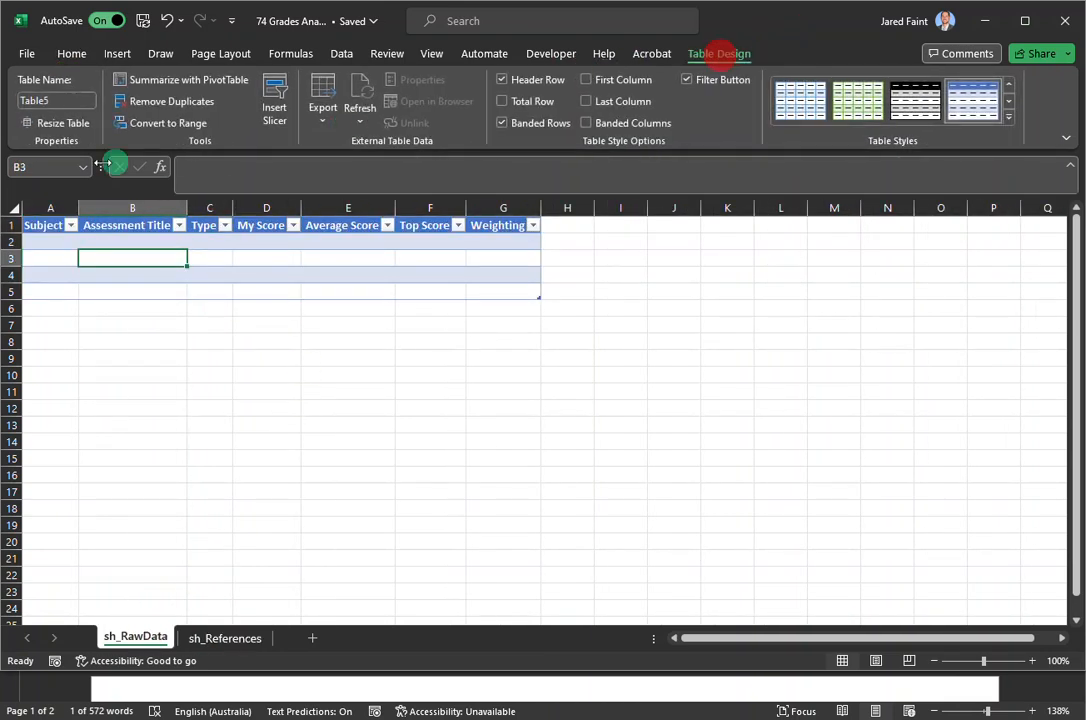
pyautogui.click(52, 100)
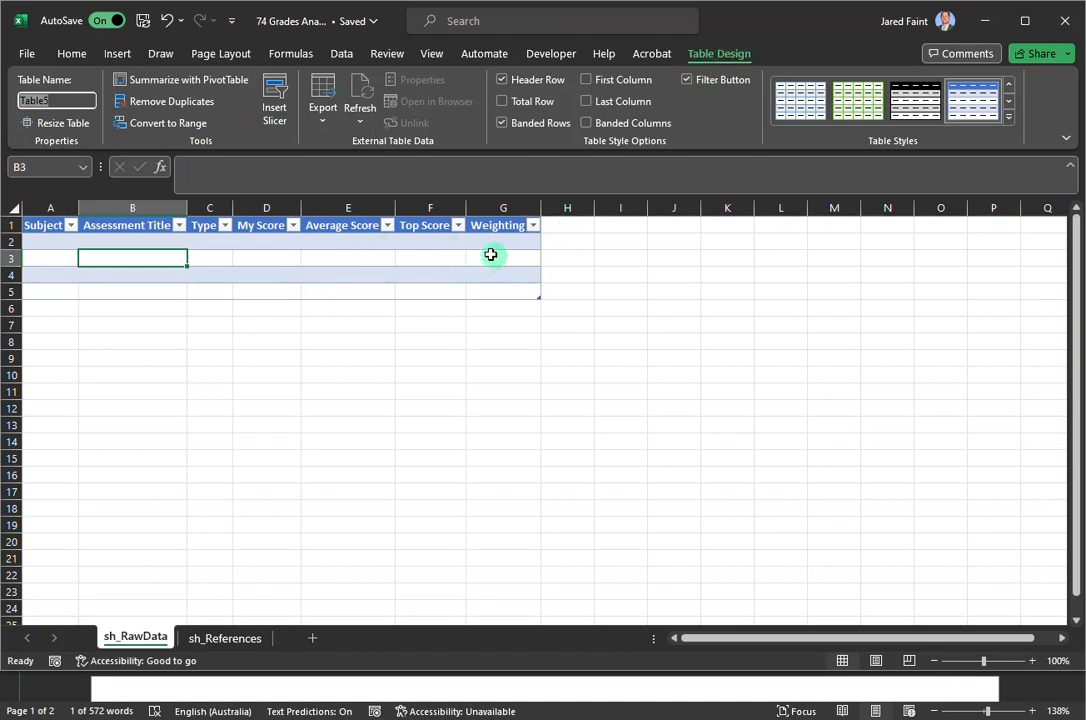
pyautogui.click(529, 296)
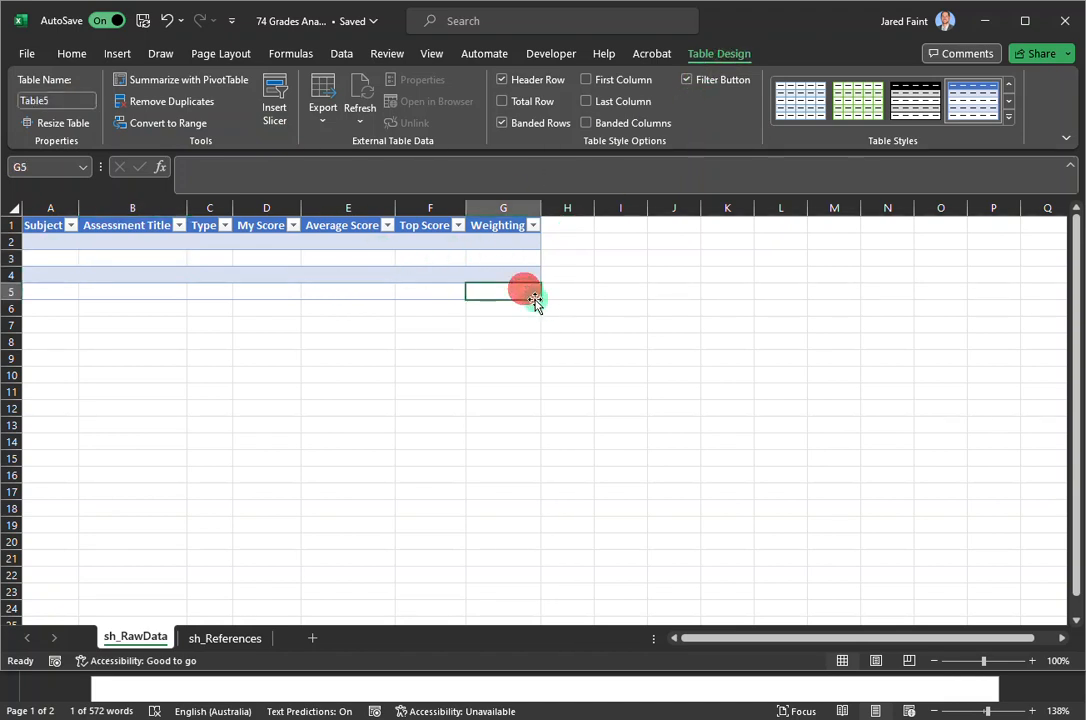
pyautogui.moveTo(539, 300)
pyautogui.mouseDown()
pyautogui.moveTo(549, 469)
pyautogui.moveTo(446, 284)
pyautogui.moveTo(538, 300)
pyautogui.moveTo(560, 458)
pyautogui.moveTo(625, 482)
pyautogui.moveTo(453, 320)
pyautogui.moveTo(530, 296)
pyautogui.mouseUp()
pyautogui.click(436, 313)
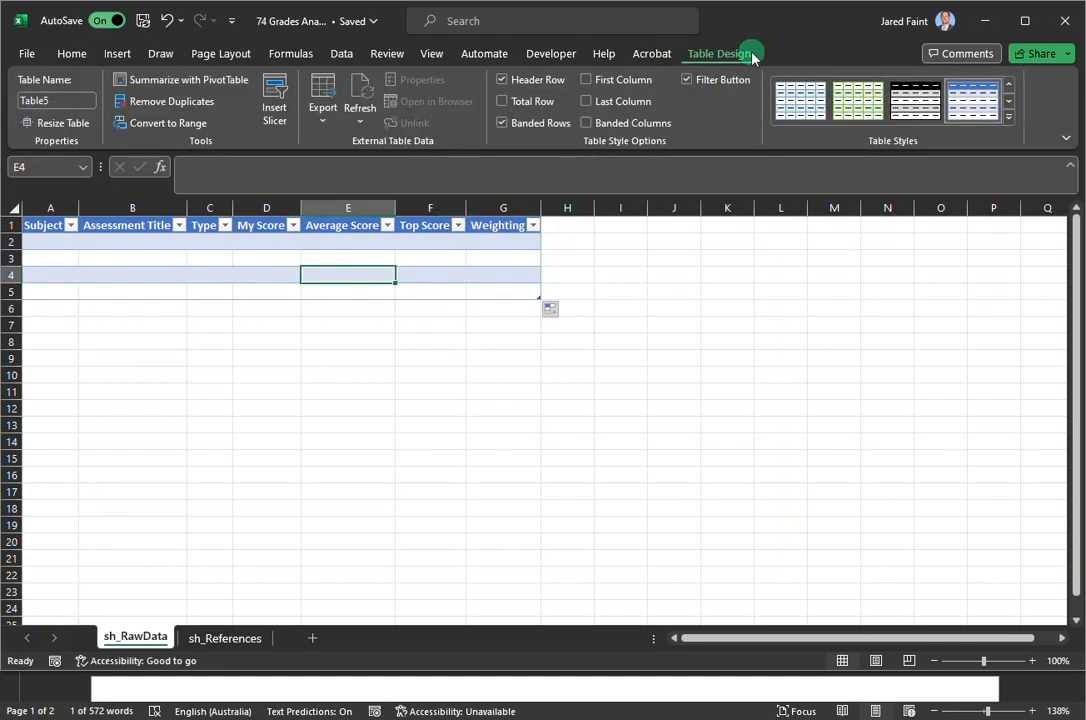
pyautogui.click(73, 101)
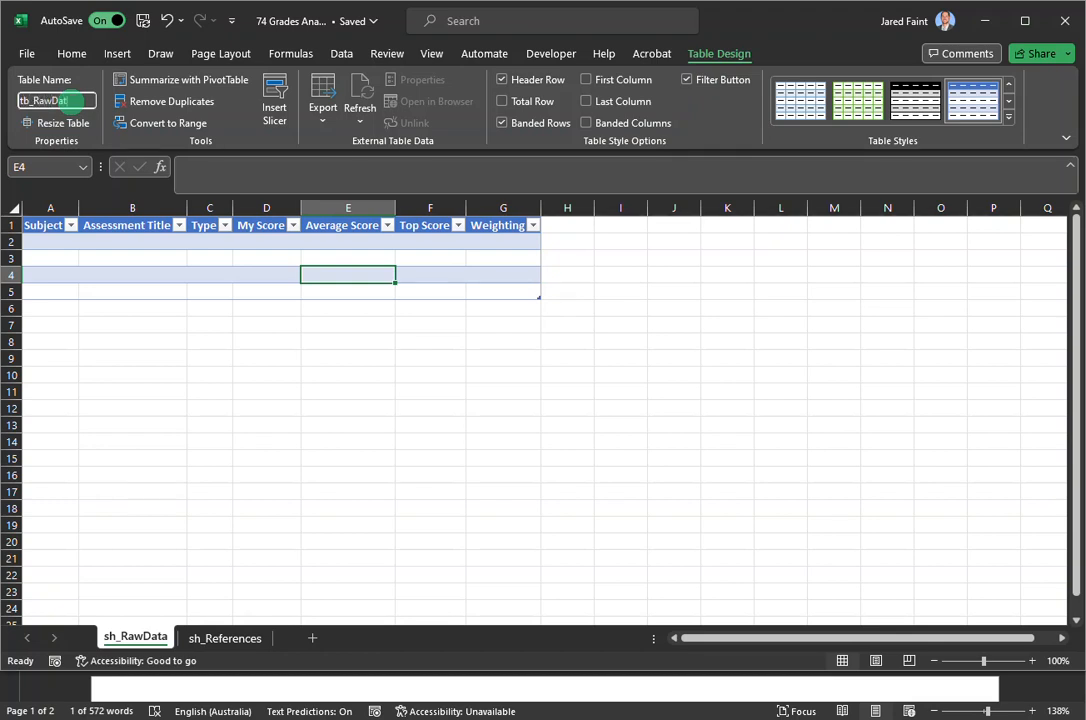
pyautogui.click(407, 320)
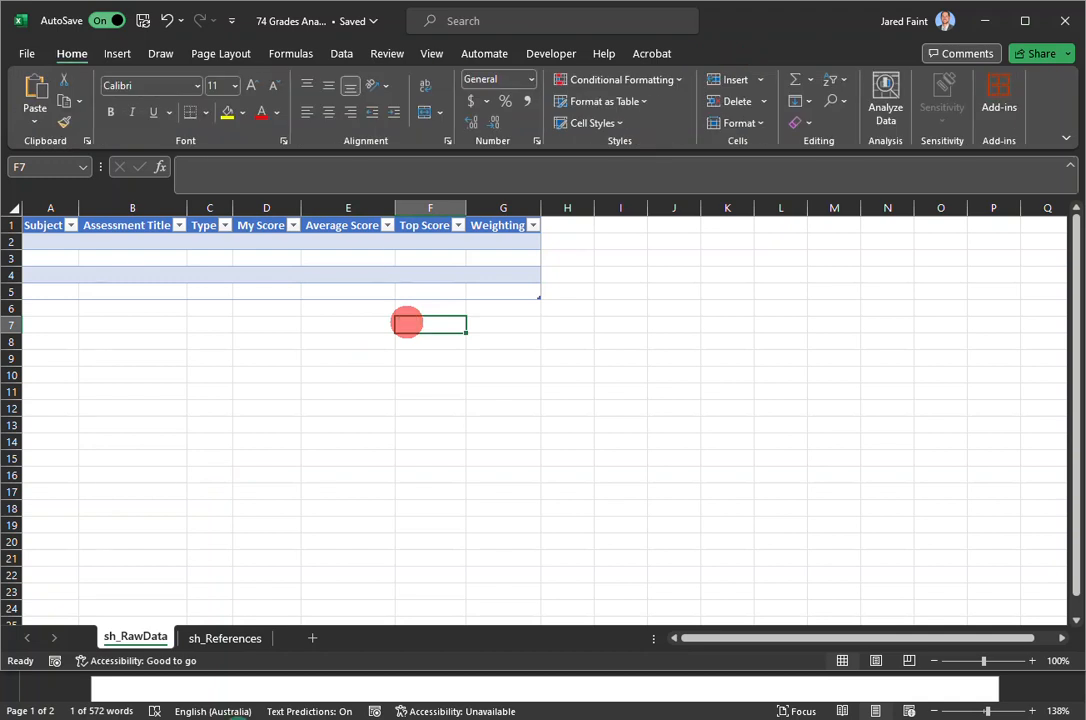
# Enter the heading Type in cell A1 of the sh_References sheet
pyautogui.click(230, 640)
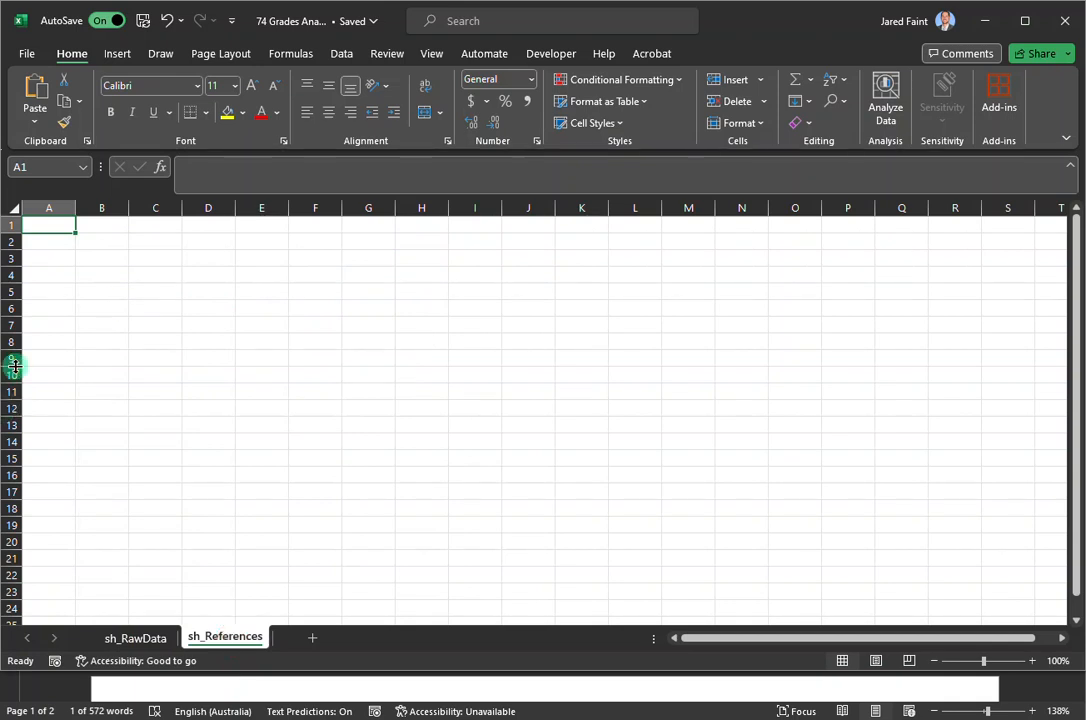
pyautogui.write('Type')
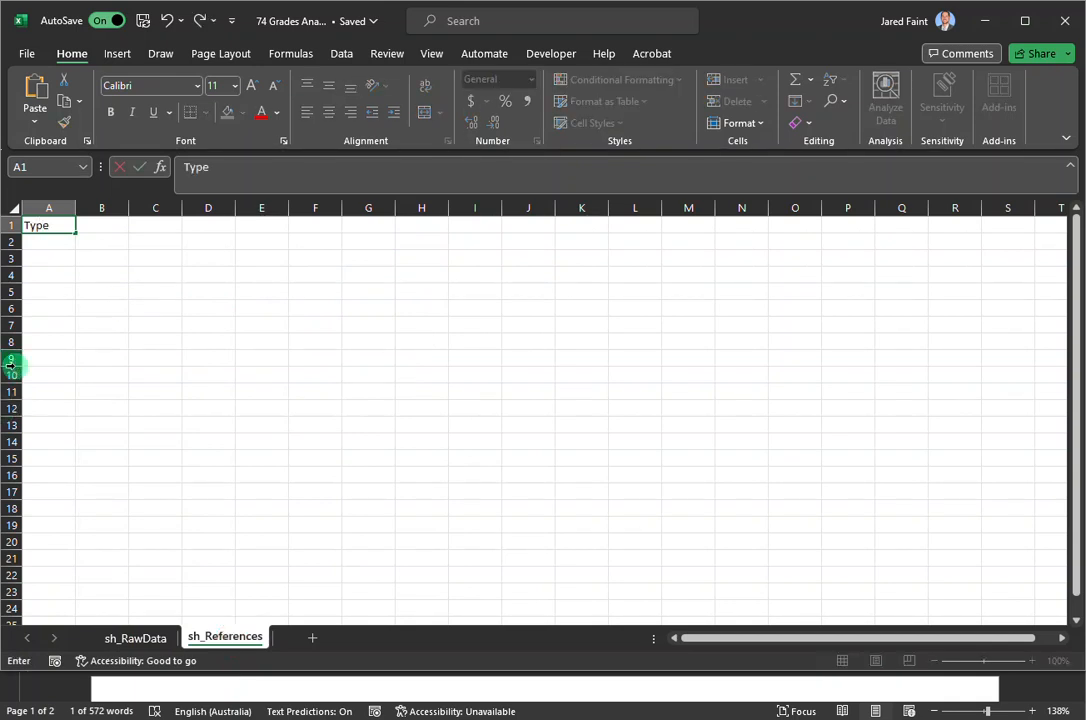
pyautogui.press('Return')
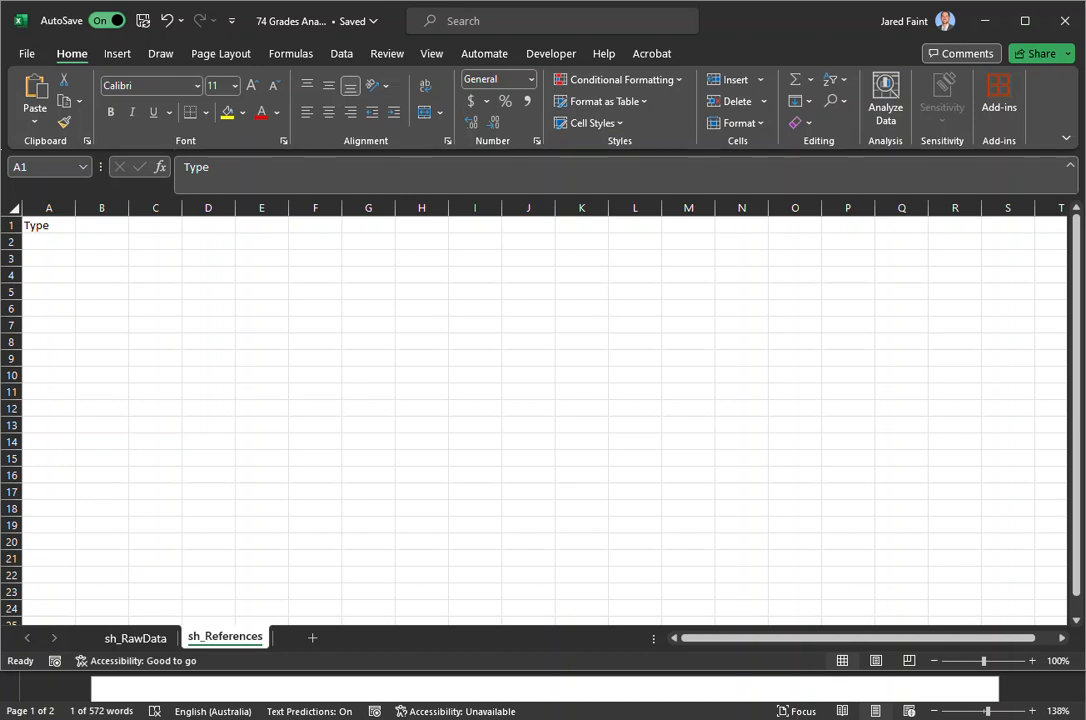
# Paste the five assessment categories into A2:A6 below the Type heading and autofit the width of column A
pyautogui.hotkey('ctrl', 'c')
pyautogui.click(46, 245)
pyautogui.click(43, 237)
pyautogui.click(52, 247)
pyautogui.hotkey('ctrl', 'v')
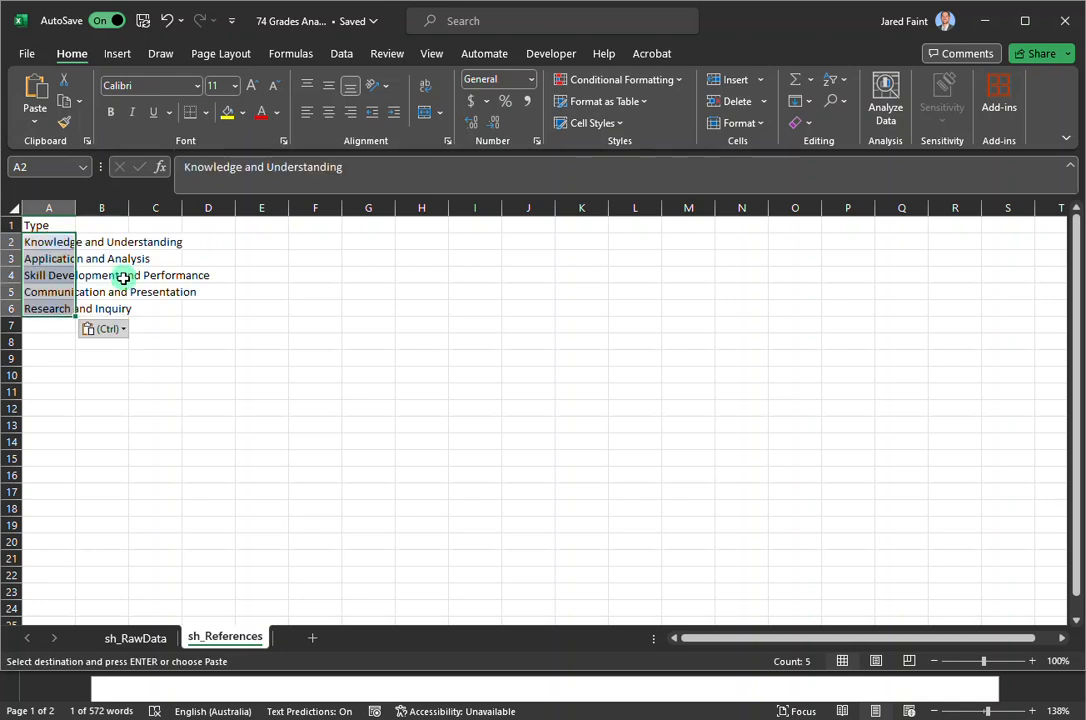
pyautogui.doubleClick(74, 207)
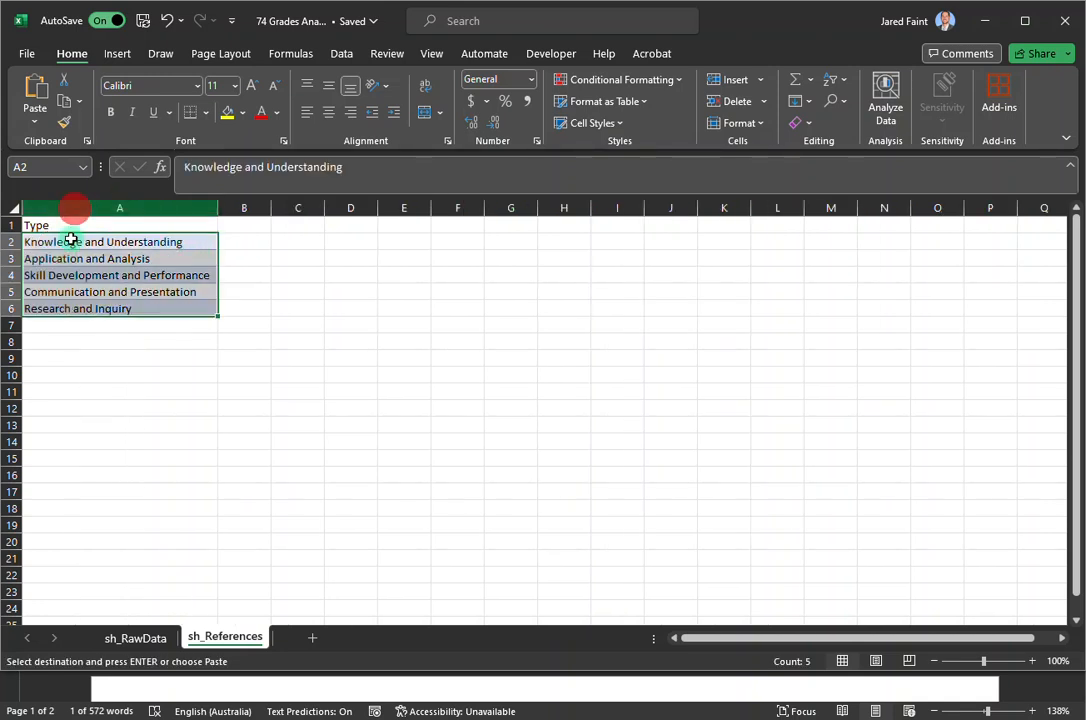
# Create a table from the range A1:A6 on sh_References, treating the first row as headers
pyautogui.click(118, 356)
pyautogui.moveTo(72, 224); pyautogui.dragTo(92, 310)
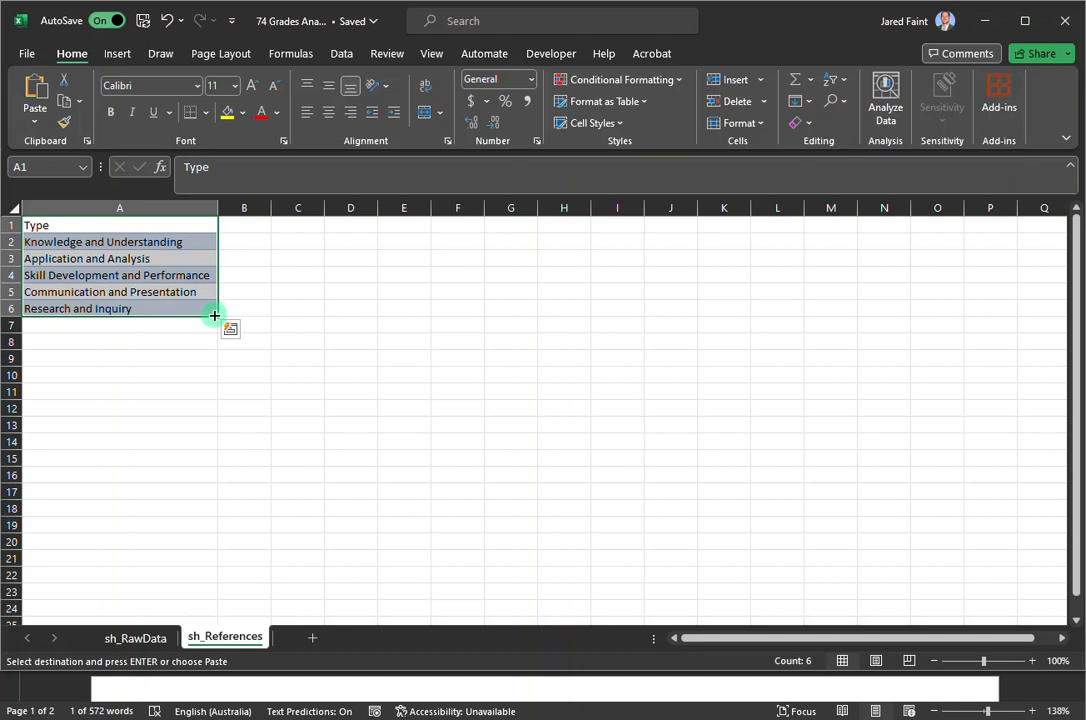
pyautogui.hotkey('ctrl', 't')
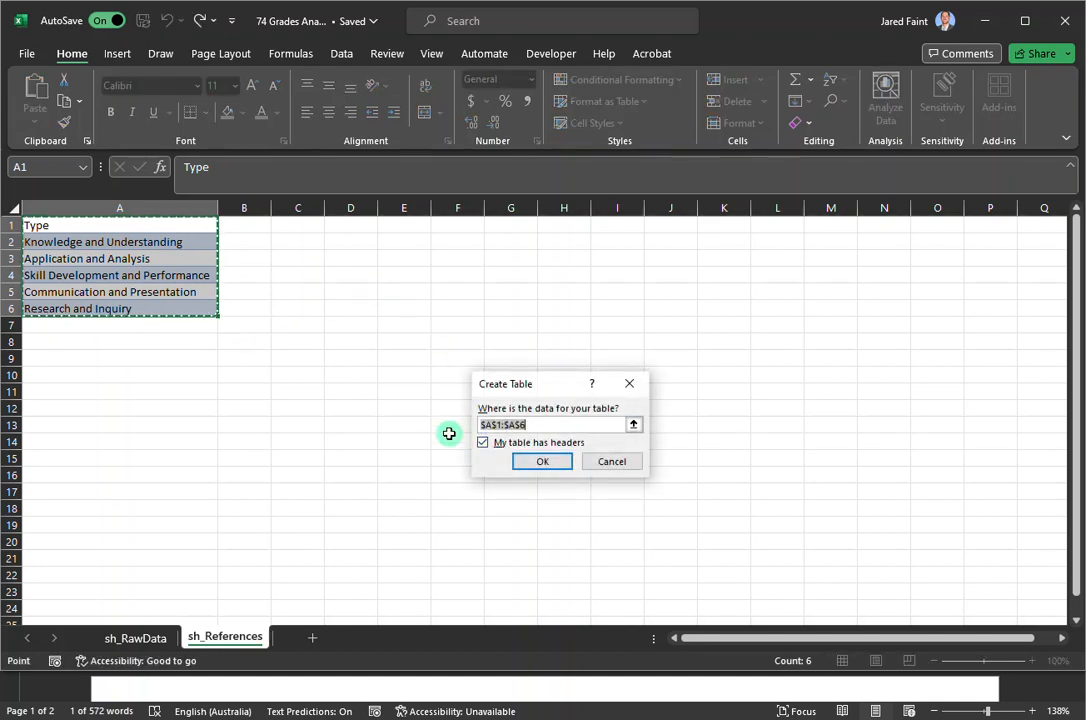
pyautogui.click(540, 460)
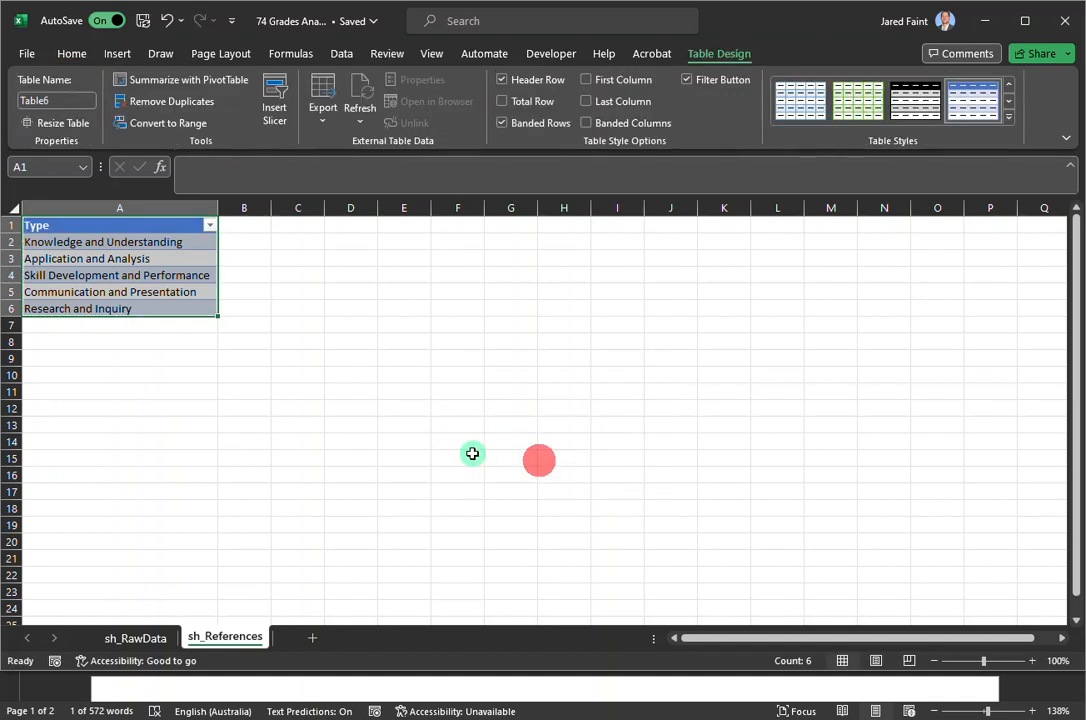
# Name the assessment categories table on sh_References tb_Type
pyautogui.click(213, 414)
pyautogui.click(72, 276)
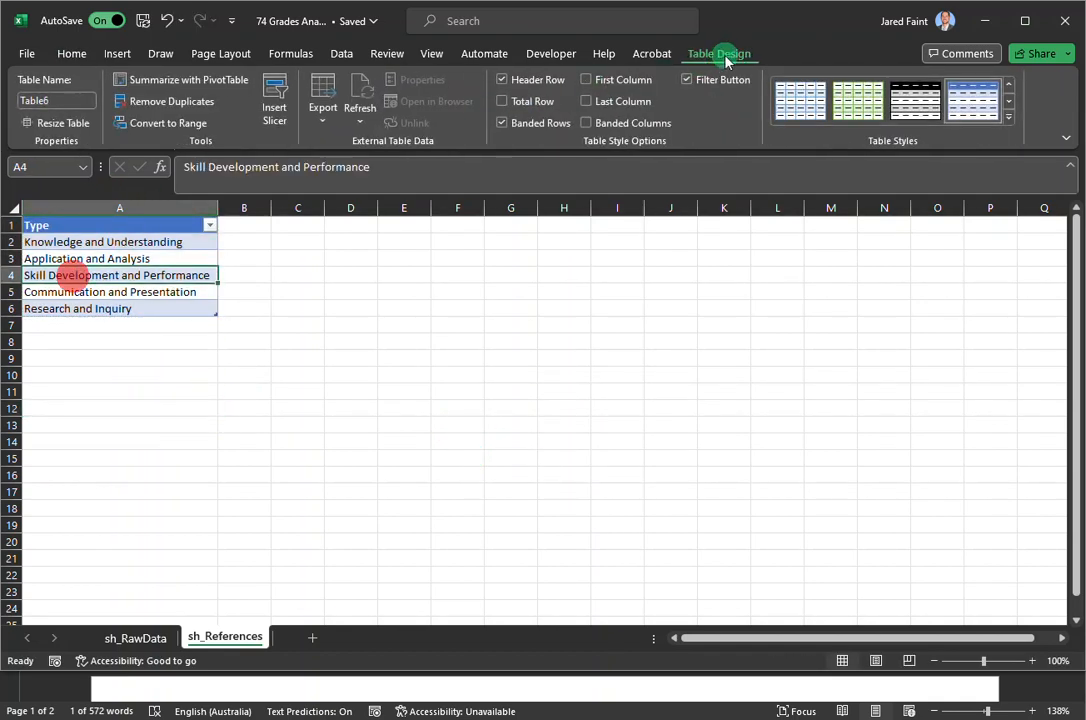
pyautogui.click(86, 104)
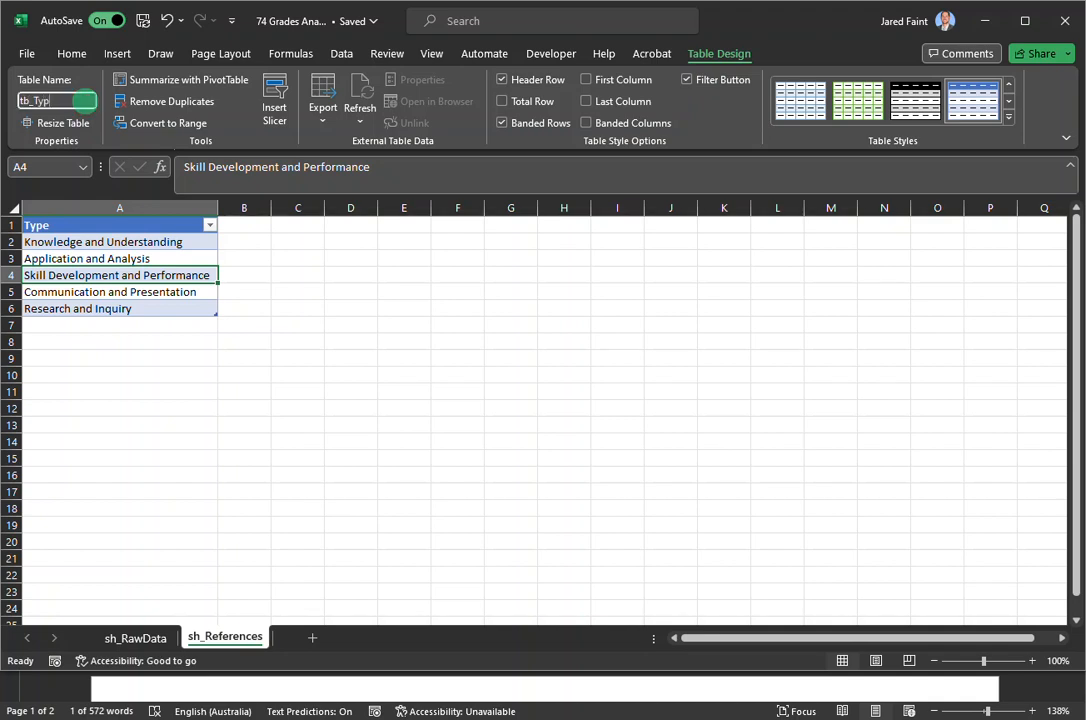
pyautogui.write('tb_Type')
pyautogui.click(185, 407)
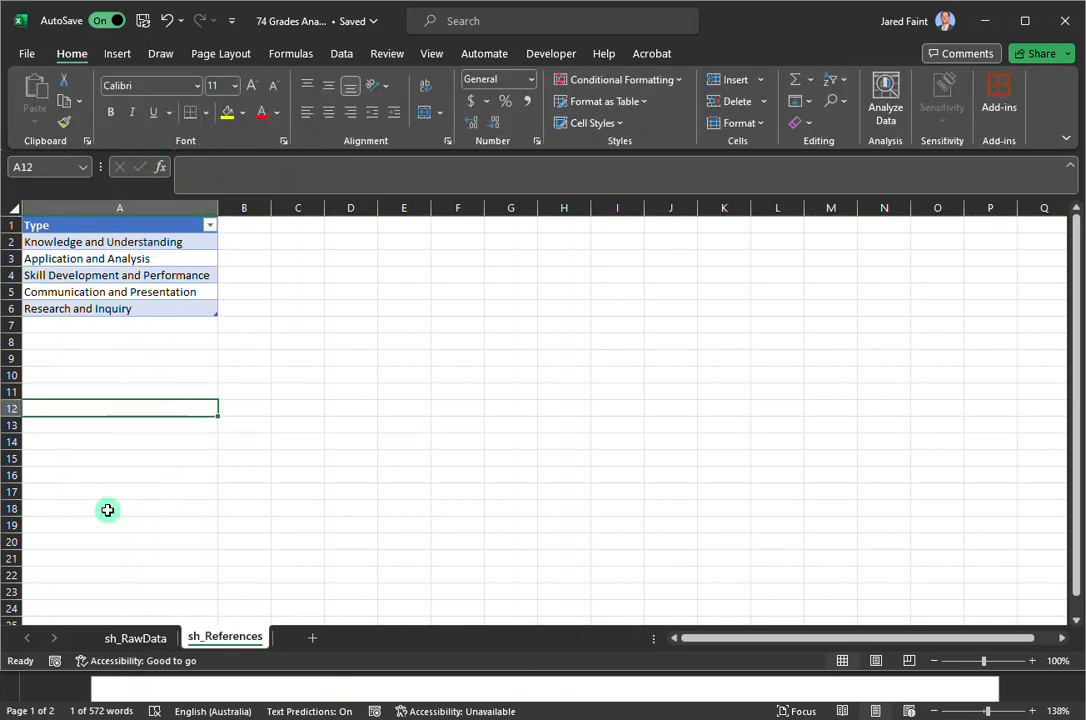
# Open data validation for cell C2 in the Type column of sh_RawData and allow only a List
pyautogui.click(142, 645)
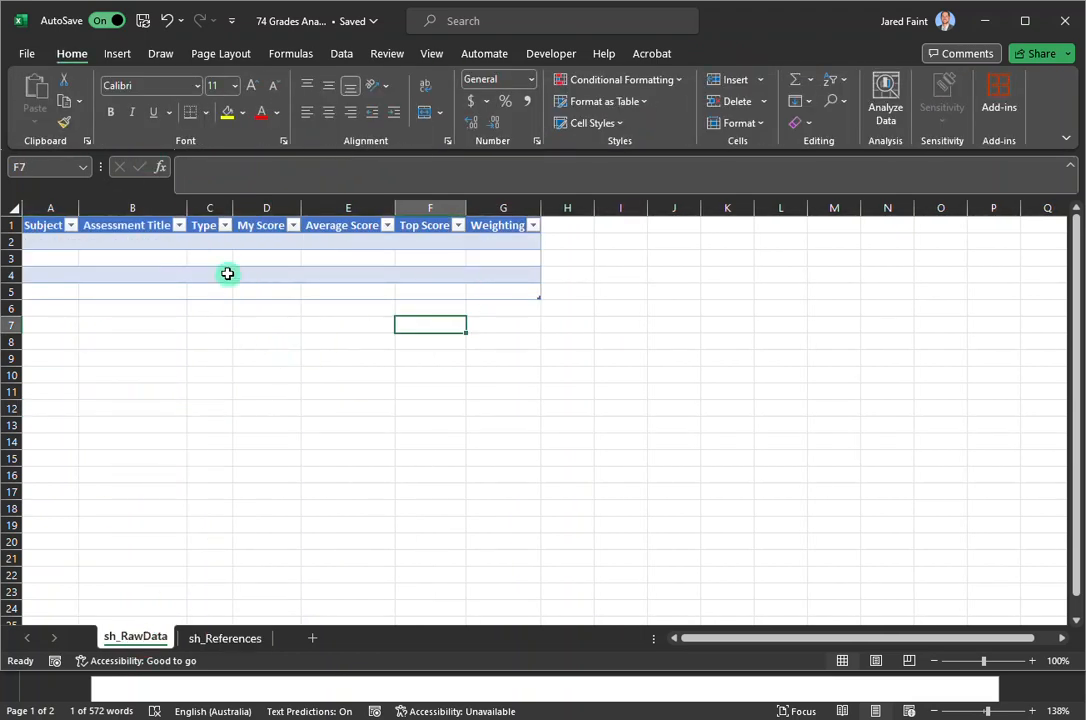
pyautogui.click(212, 243)
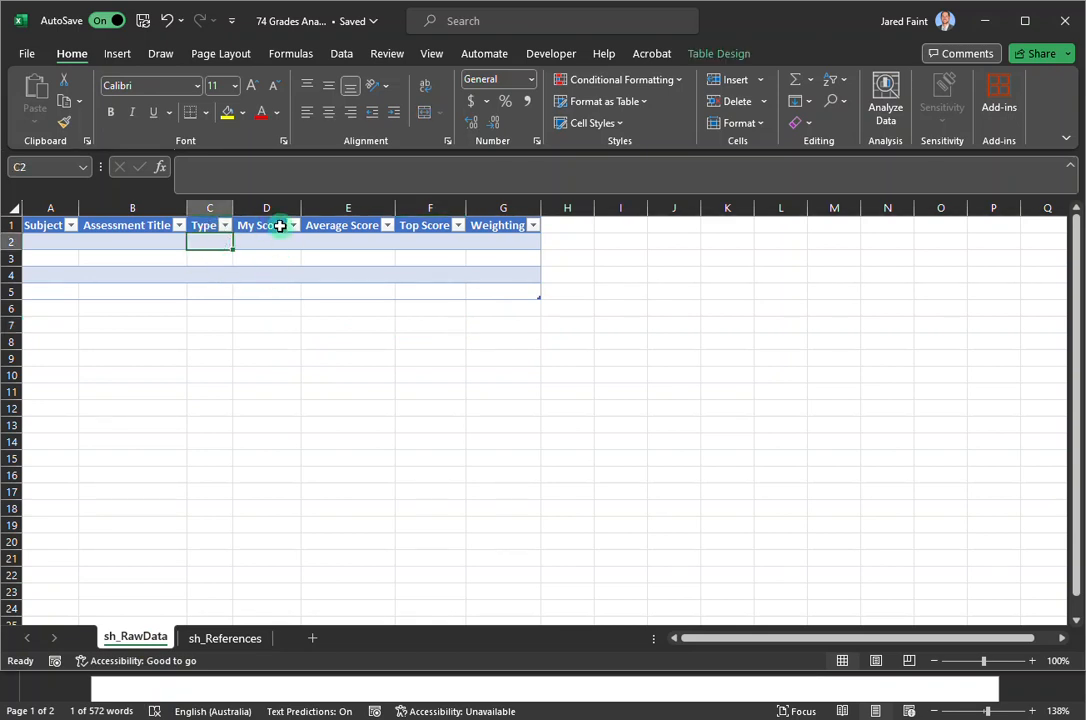
pyautogui.moveTo(212, 243); pyautogui.dragTo(220, 293)
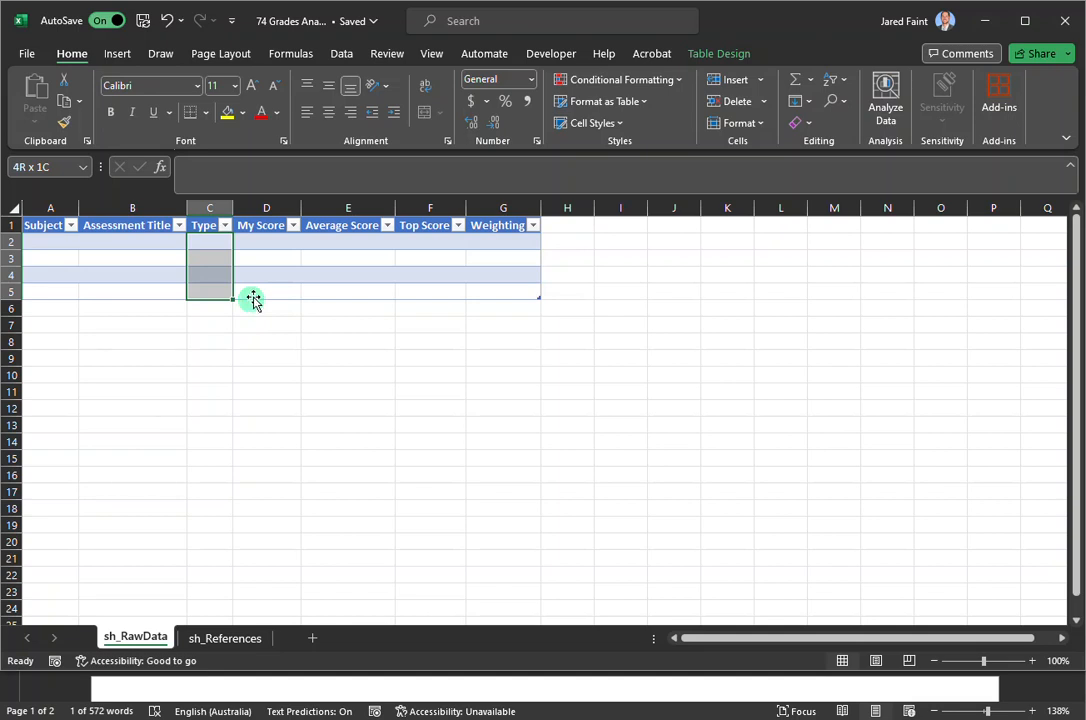
pyautogui.click(211, 242)
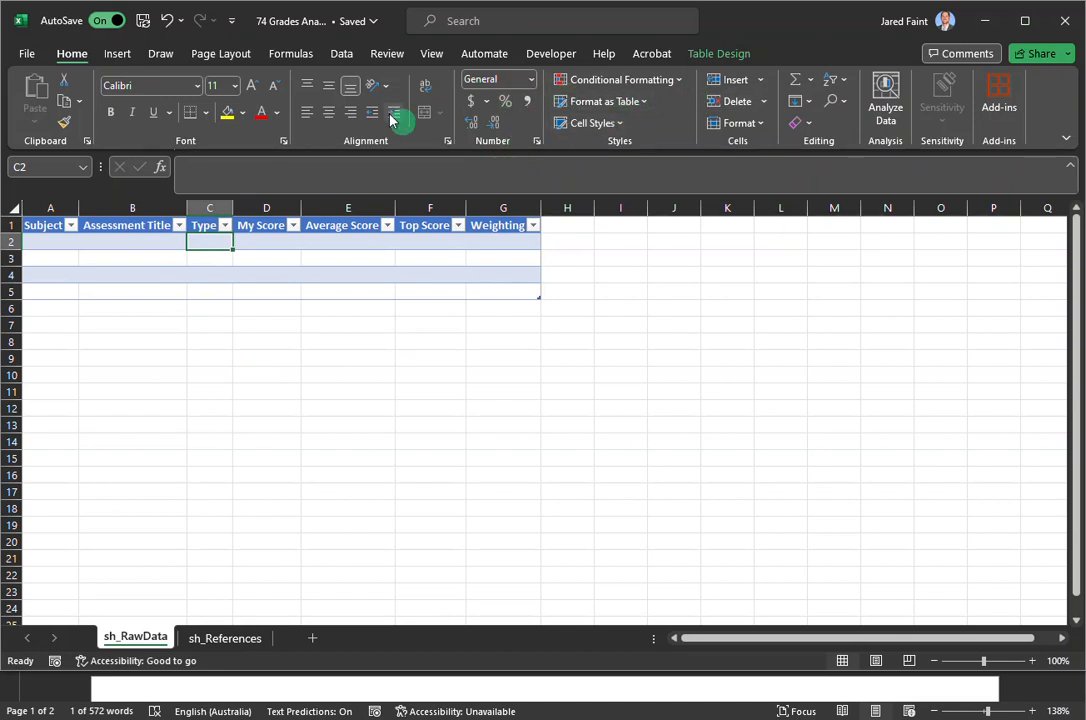
pyautogui.click(343, 57)
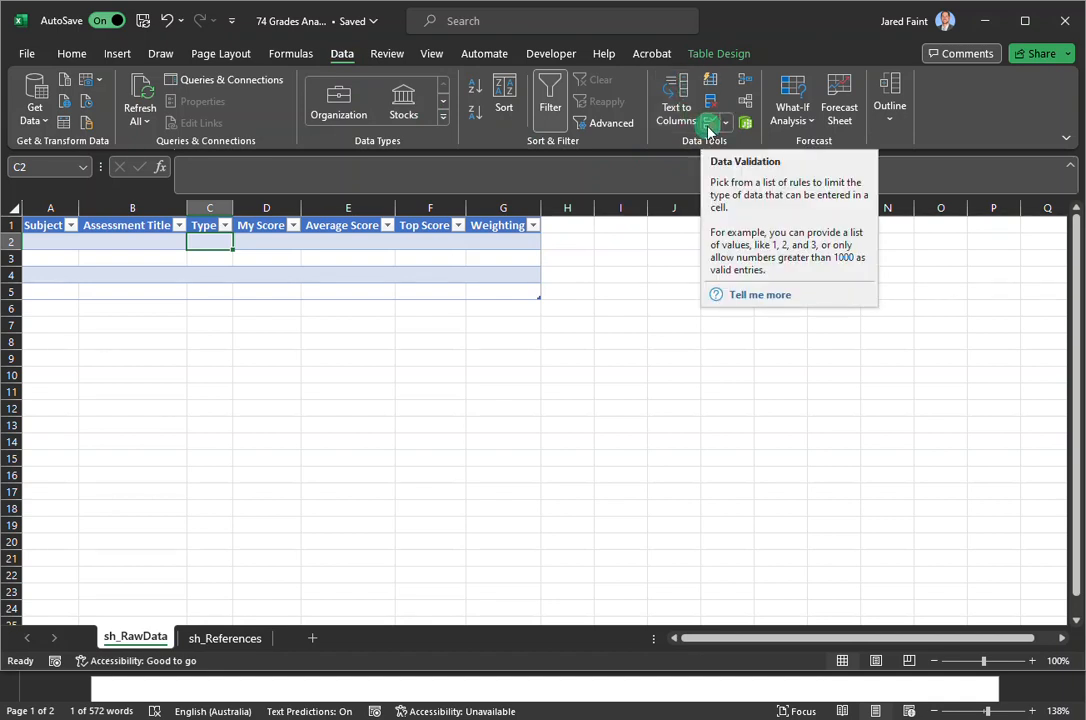
pyautogui.click(709, 124)
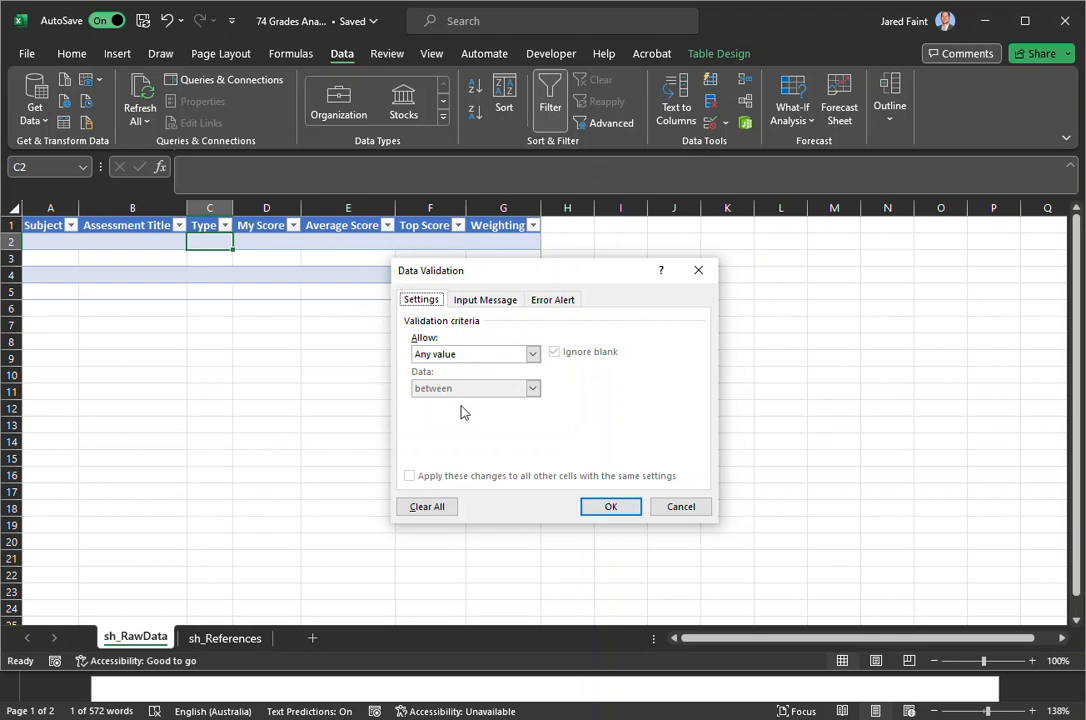
pyautogui.click(532, 353)
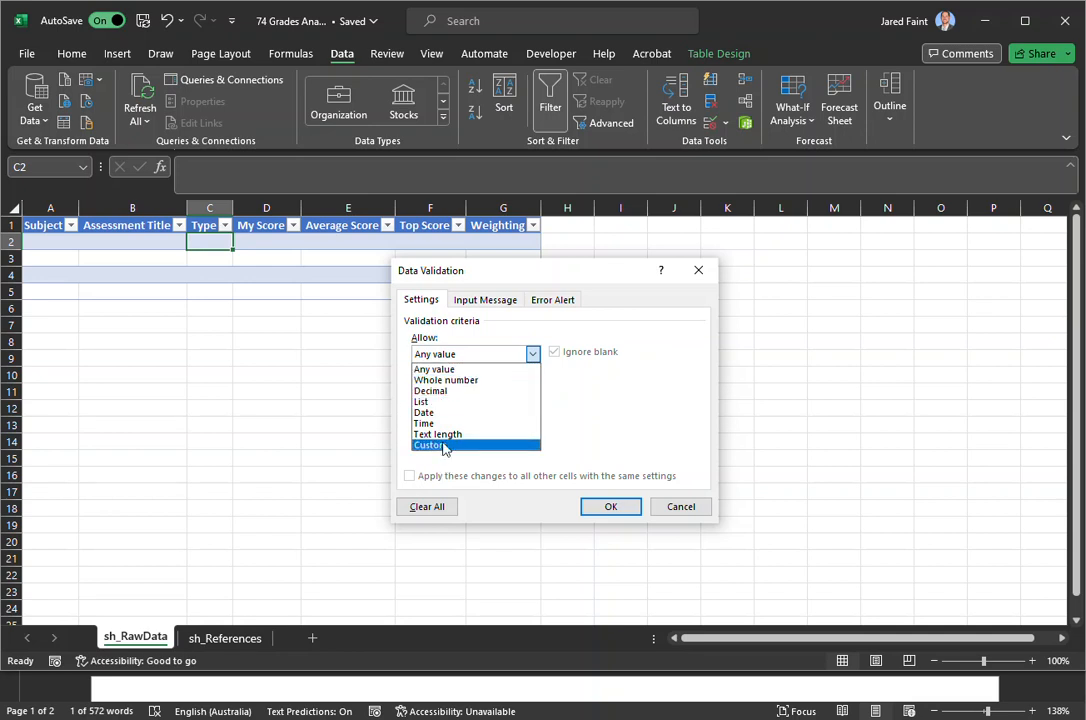
pyautogui.click(422, 401)
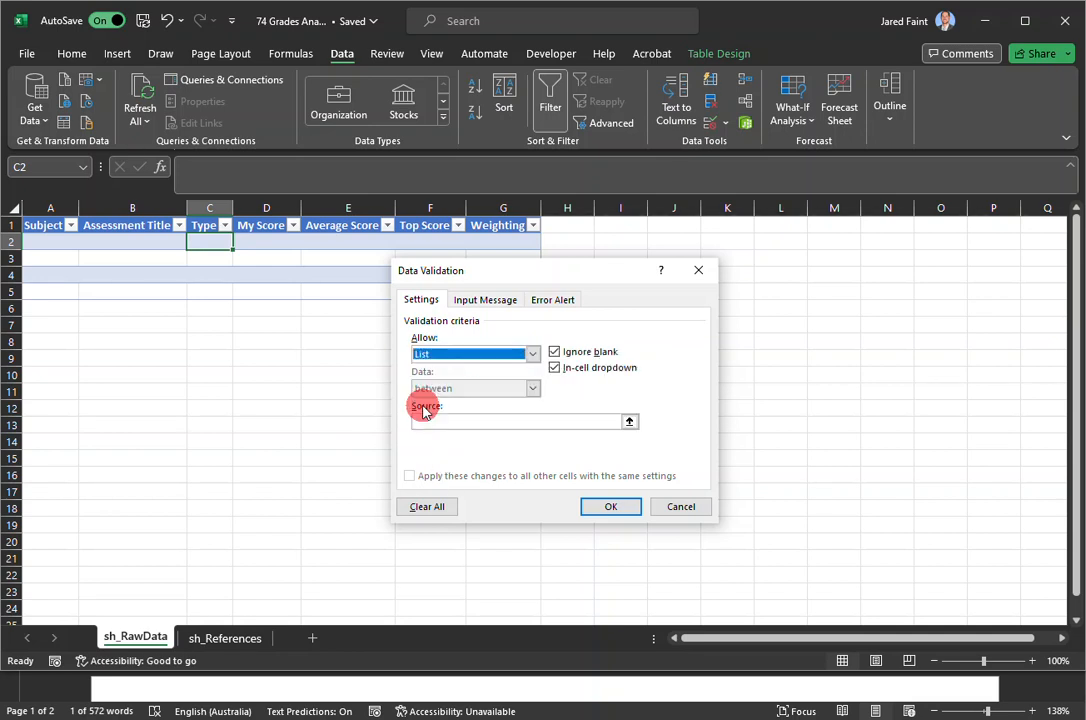
# Set the list source to =sh_References!$A$2:$A$6 and apply the validation to cell C2
pyautogui.click(628, 420)
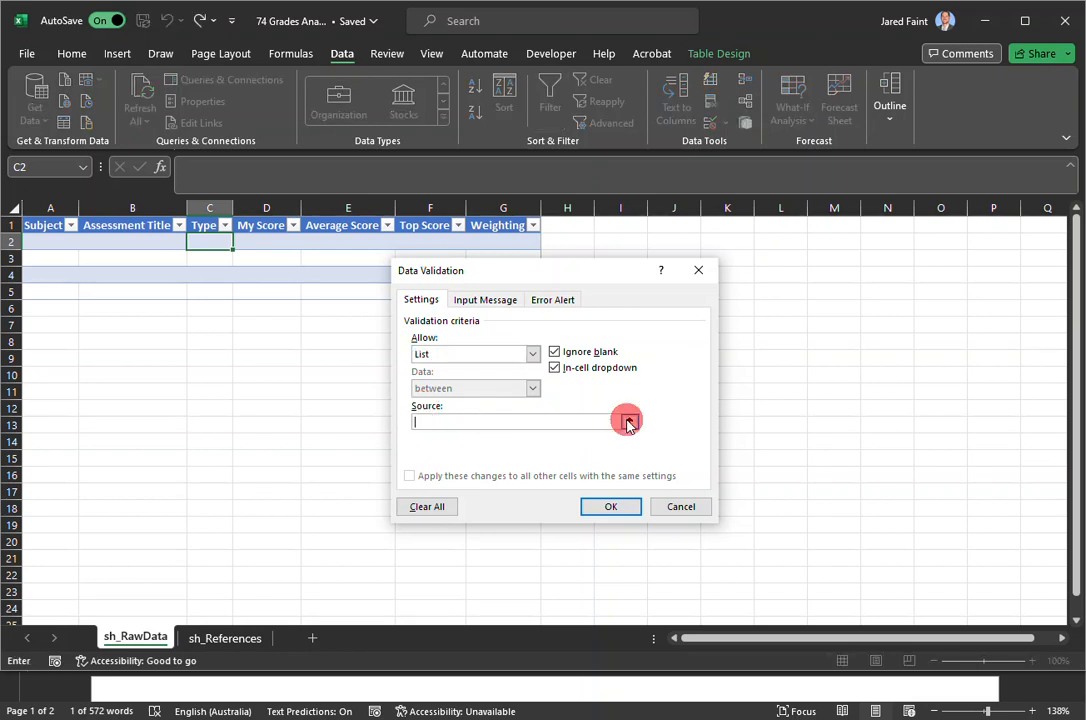
pyautogui.click(221, 645)
pyautogui.moveTo(114, 308); pyautogui.dragTo(116, 242)
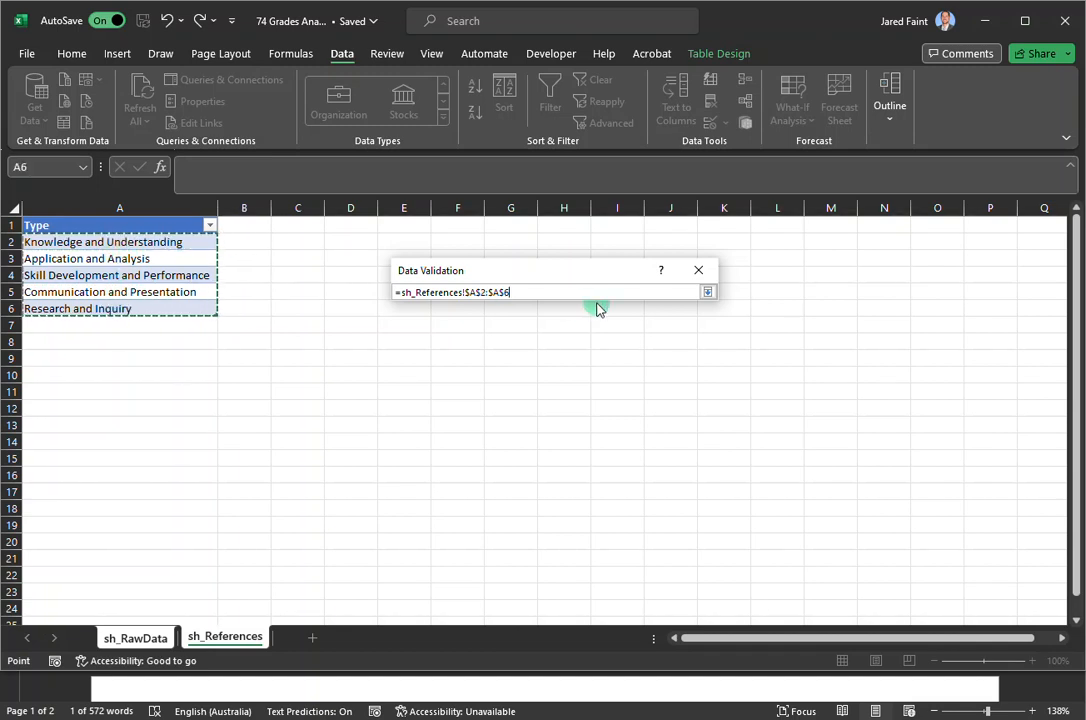
pyautogui.press('Return')
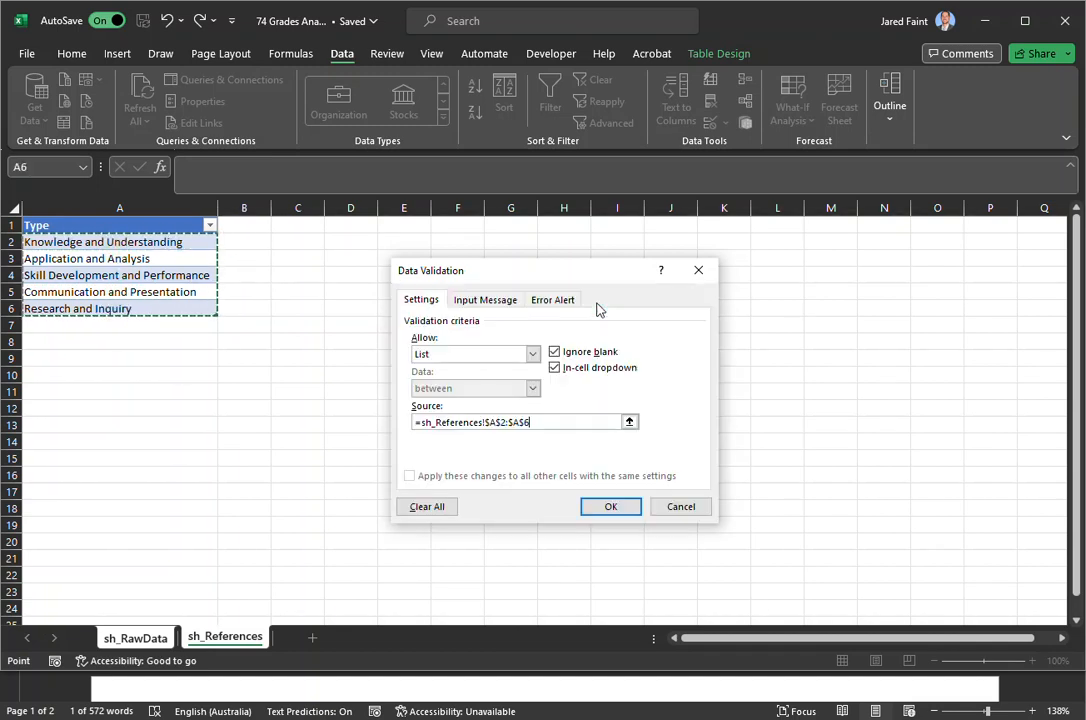
pyautogui.click(611, 507)
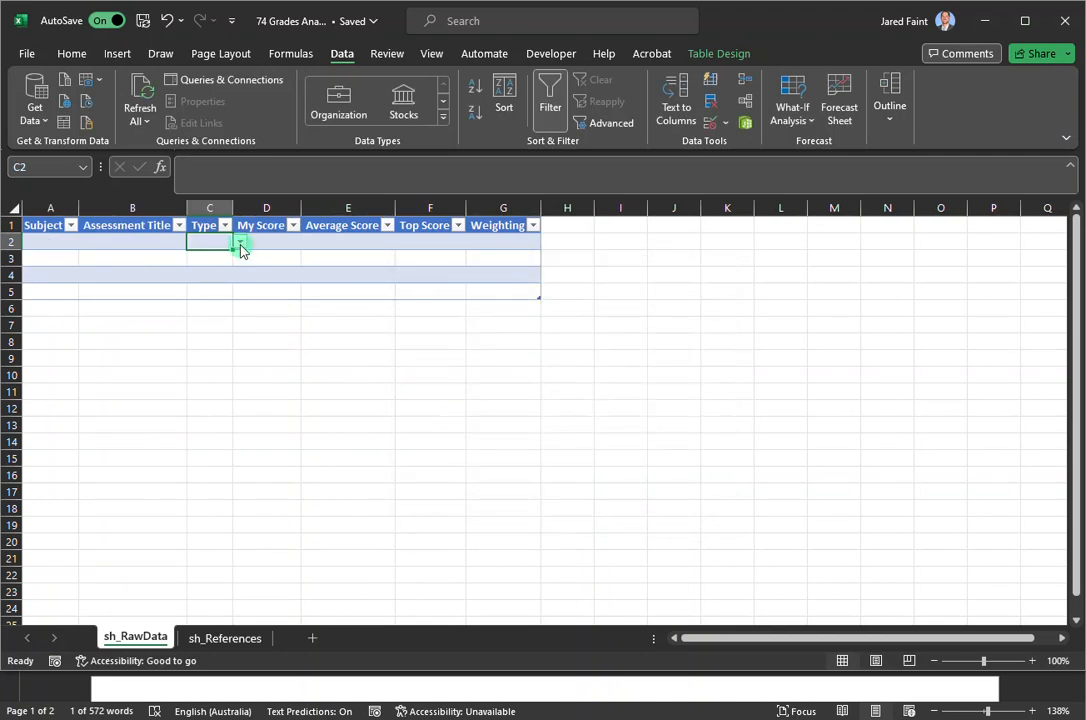
# Check the options in cell C2's drop-down list and close it without choosing one
pyautogui.click(240, 245)
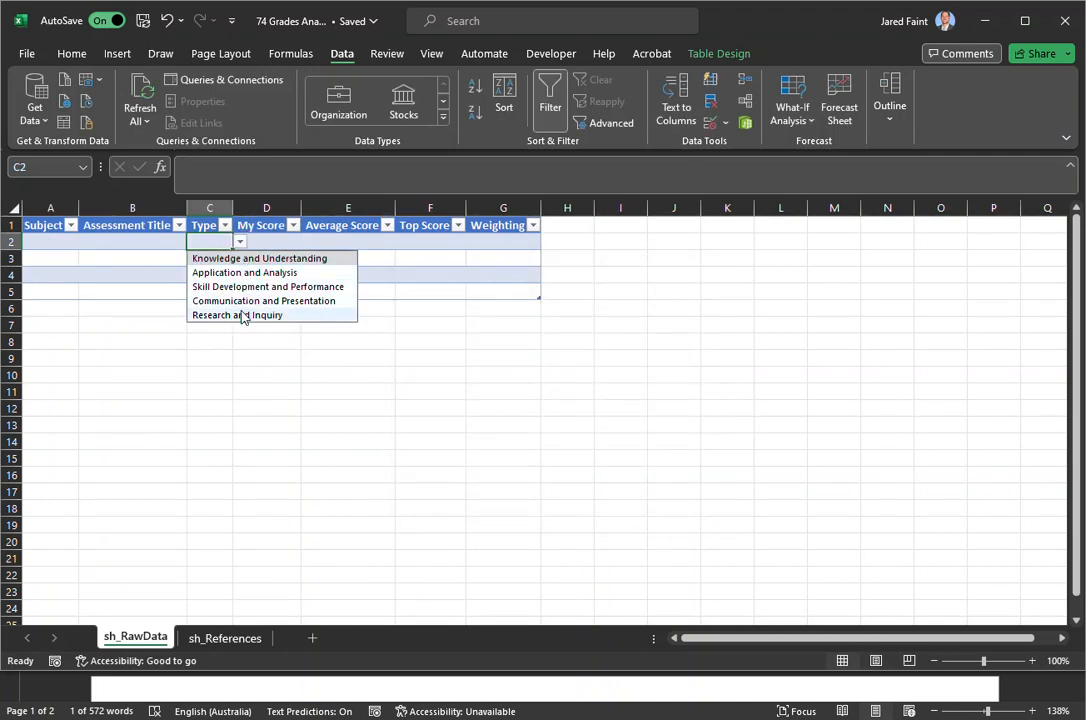
pyautogui.click(247, 387)
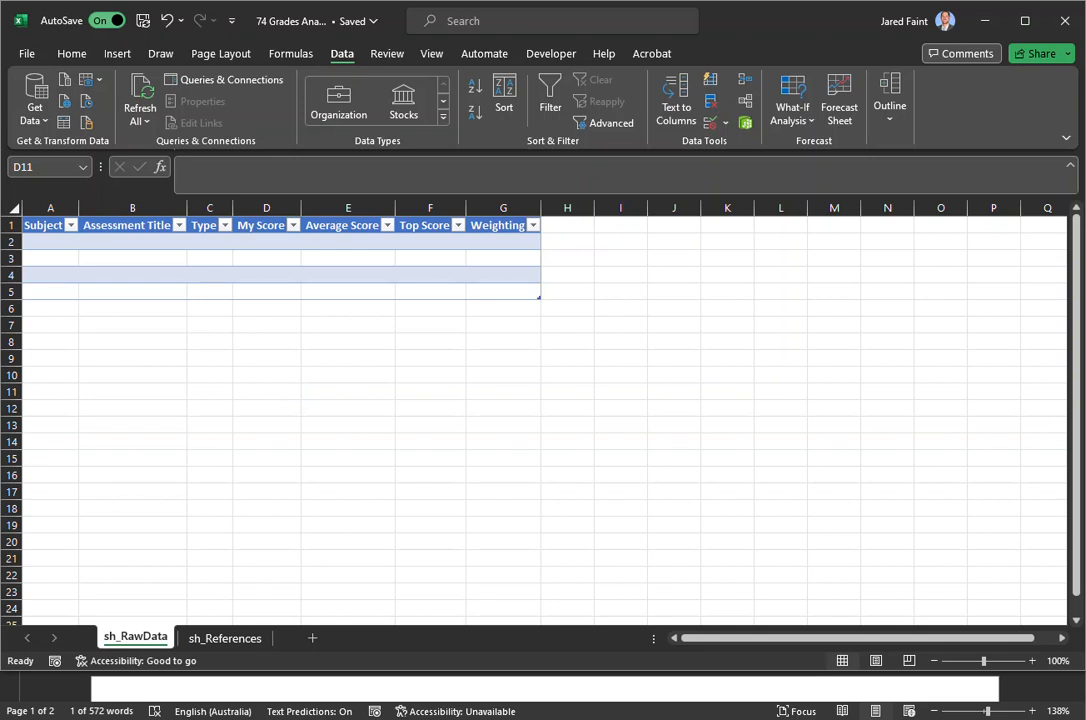
pyautogui.hotkey('ctrl', 'c')
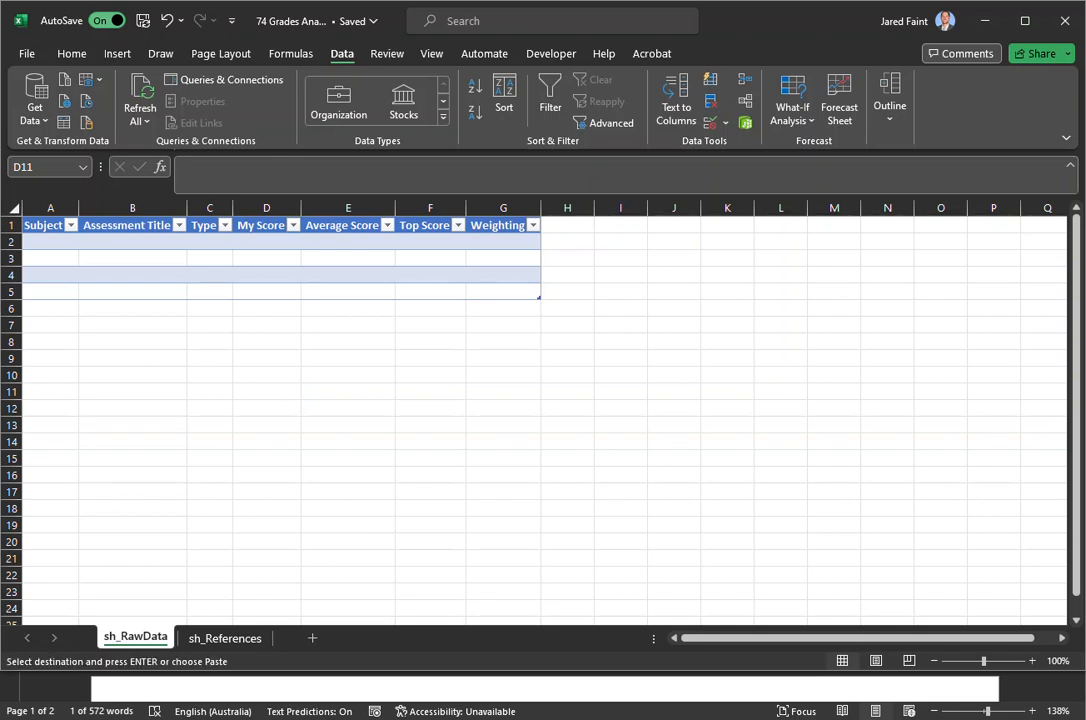
# Paste the copied assessment records into the sh_RawData table starting at cell A2
pyautogui.click(48, 241)
pyautogui.click(48, 241)
pyautogui.hotkey('ctrl', 'v')
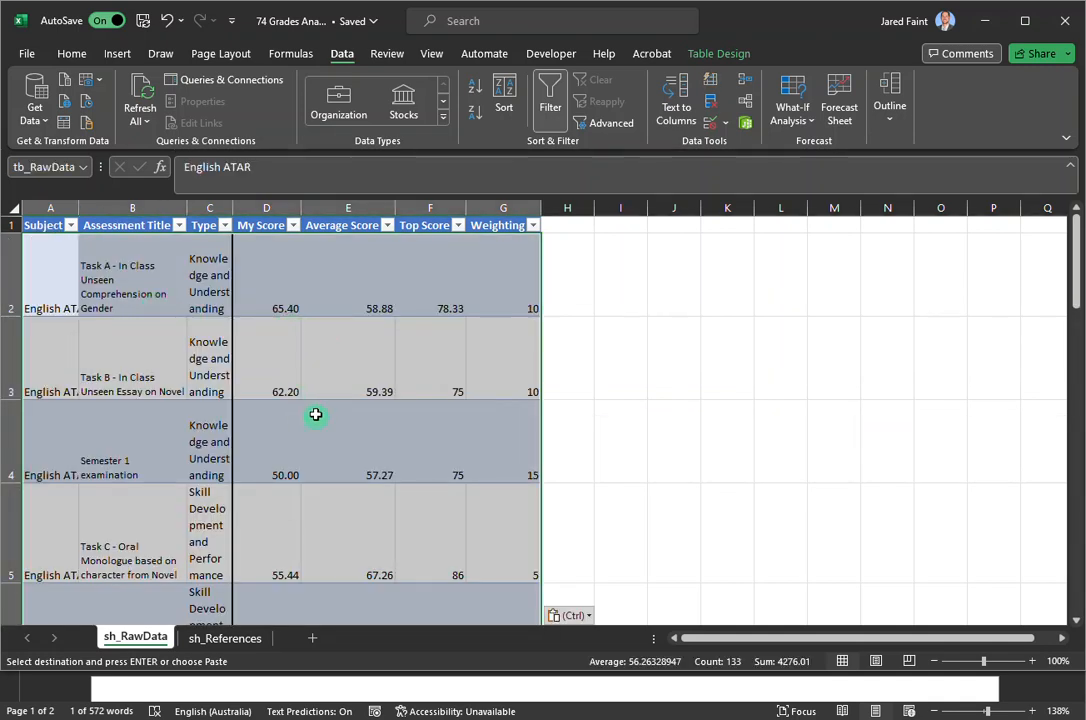
# Widen the Type and Assessment Title columns and auto-fit all row heights to their contents
pyautogui.moveTo(234, 205); pyautogui.dragTo(348, 205)
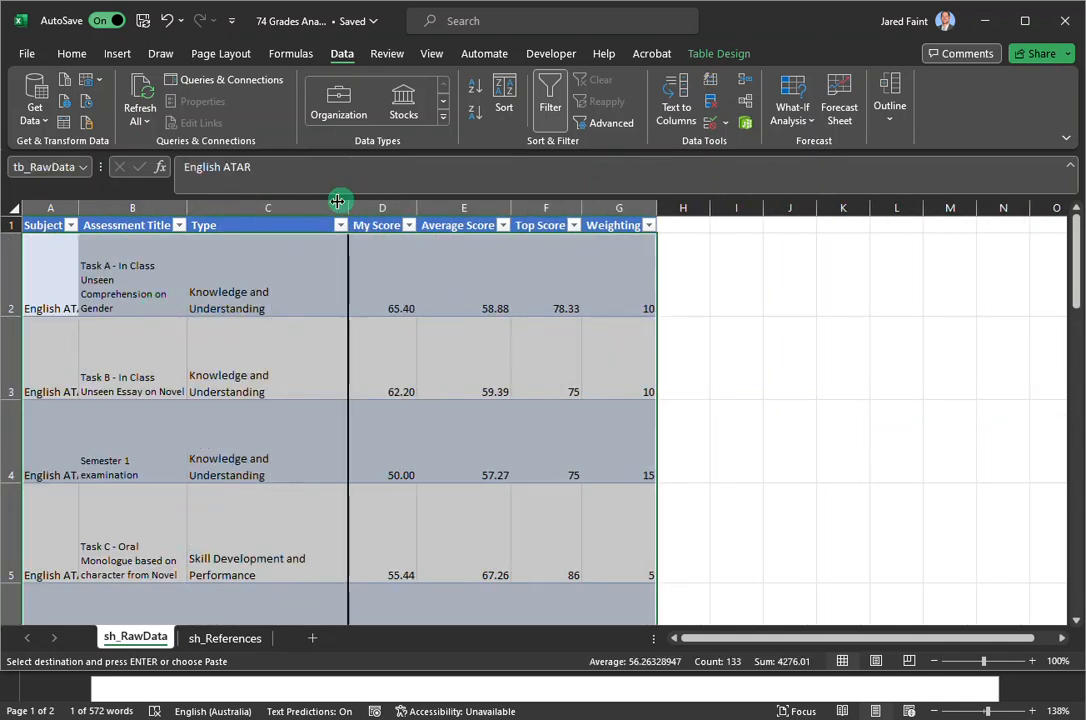
pyautogui.click(15, 209)
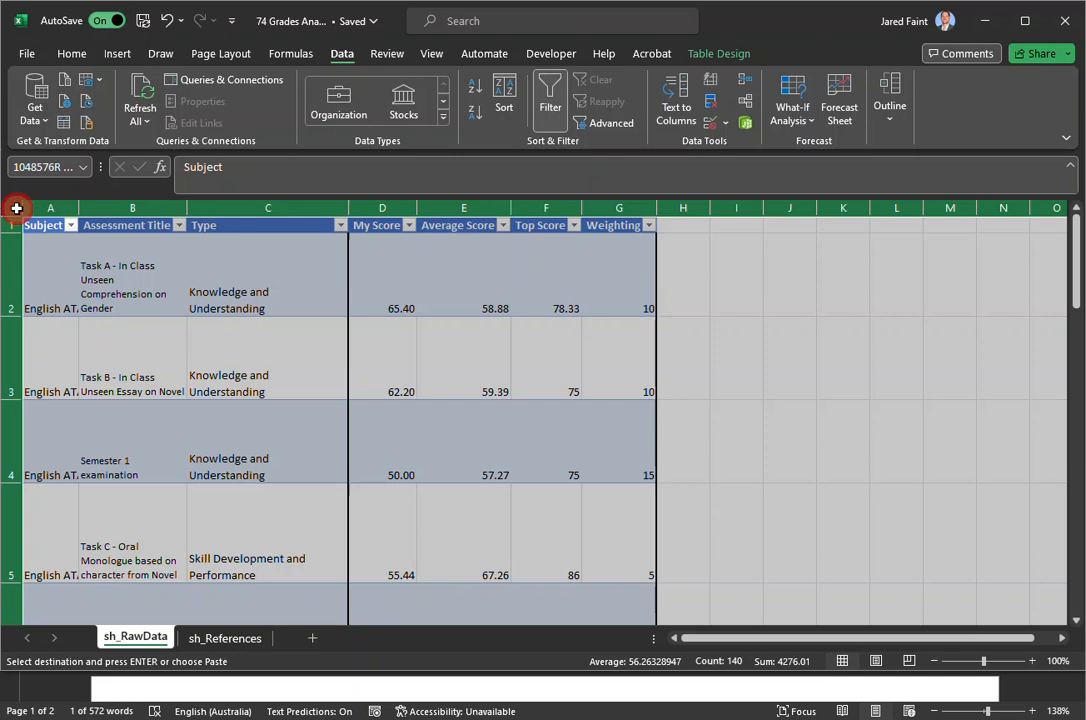
pyautogui.moveTo(11, 318); pyautogui.dragTo(11, 316)
pyautogui.click(13, 316)
pyautogui.click(222, 380)
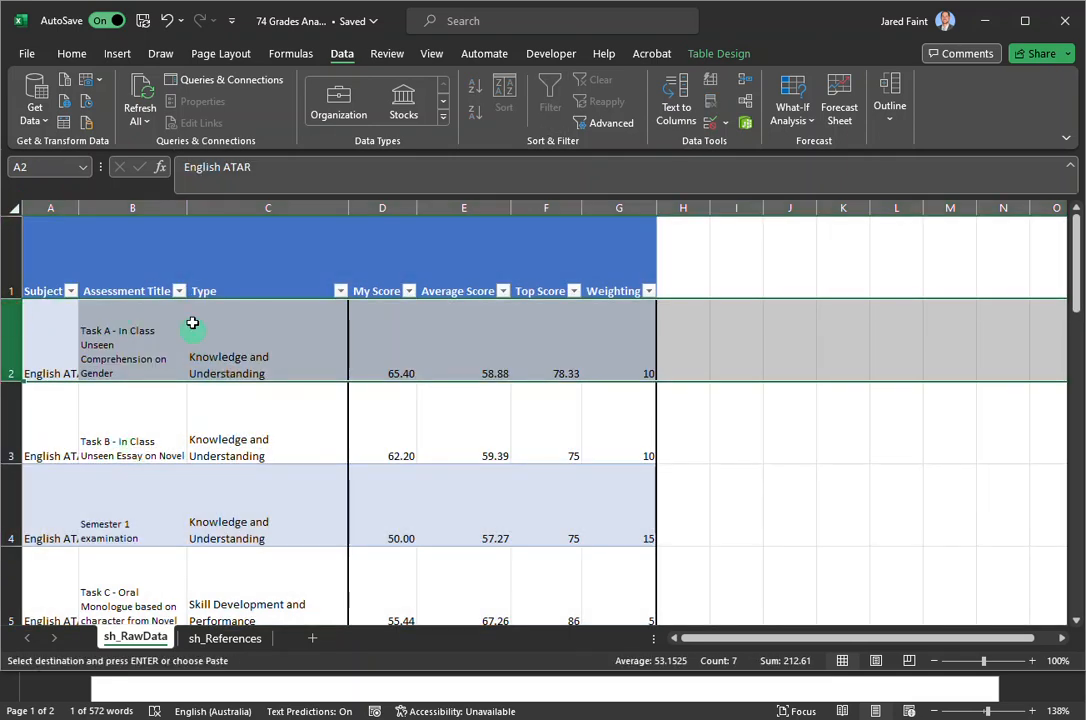
pyautogui.moveTo(186, 208); pyautogui.dragTo(273, 208)
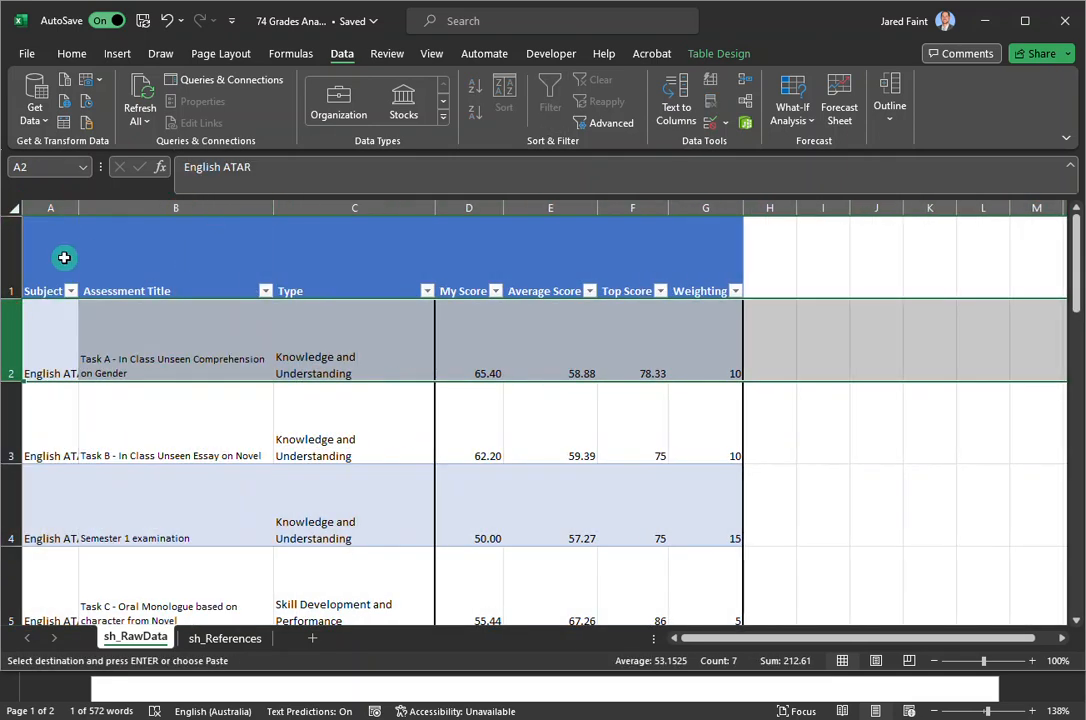
pyautogui.click(9, 209)
pyautogui.doubleClick(19, 382)
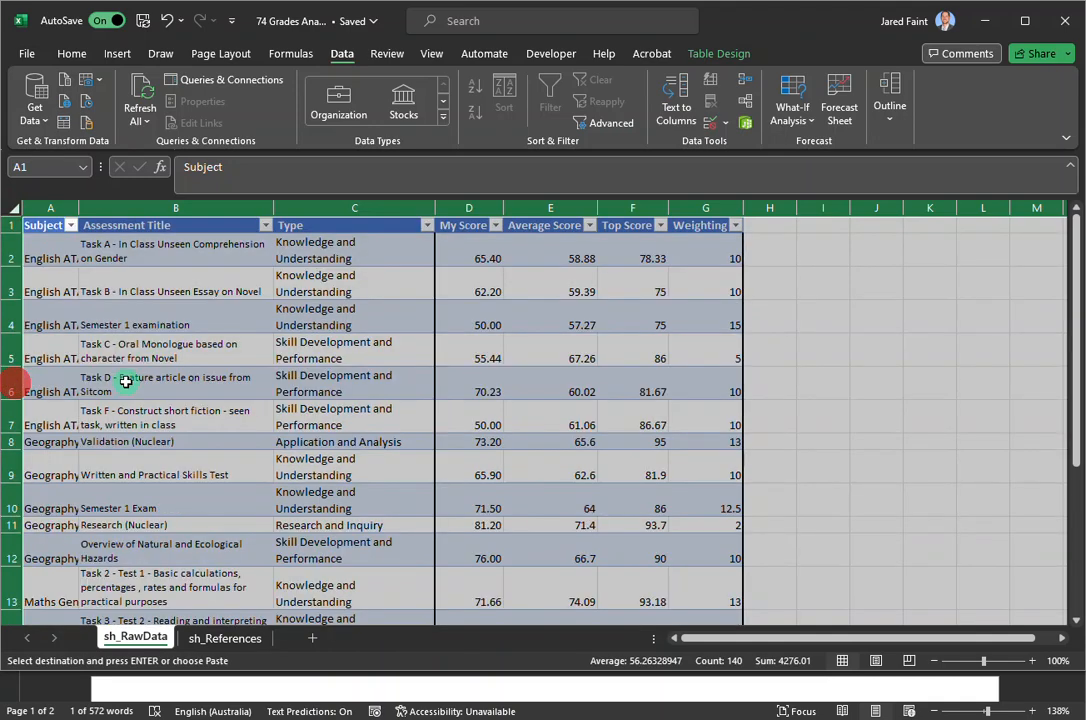
# Auto-fit the Subject column's width so the full subject names fit
pyautogui.click(90, 381)
pyautogui.scroll(-1, 168, 356)
pyautogui.scroll(-3, 168, 356)
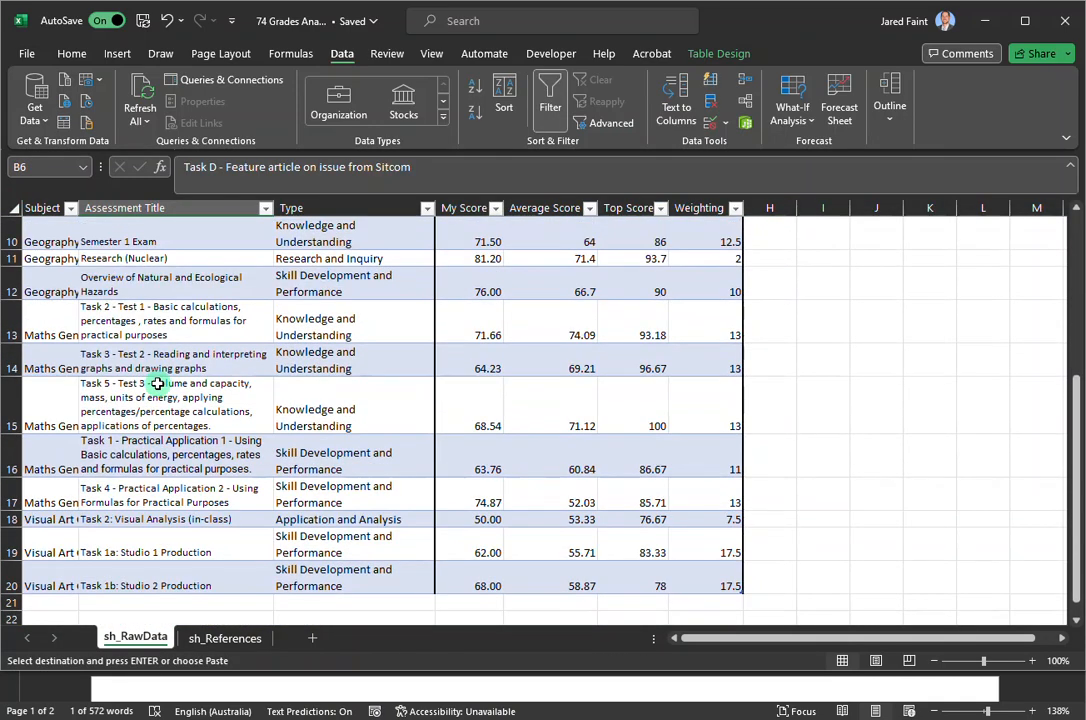
pyautogui.doubleClick(80, 206)
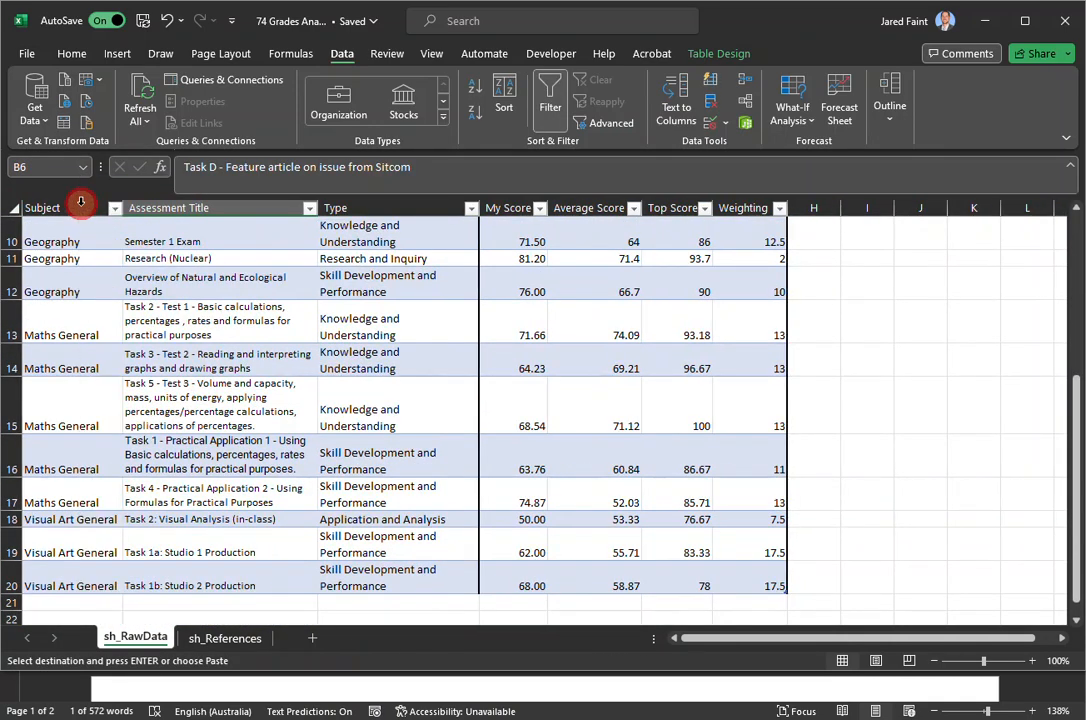
pyautogui.click(188, 400)
pyautogui.scroll(3, 548, 553)
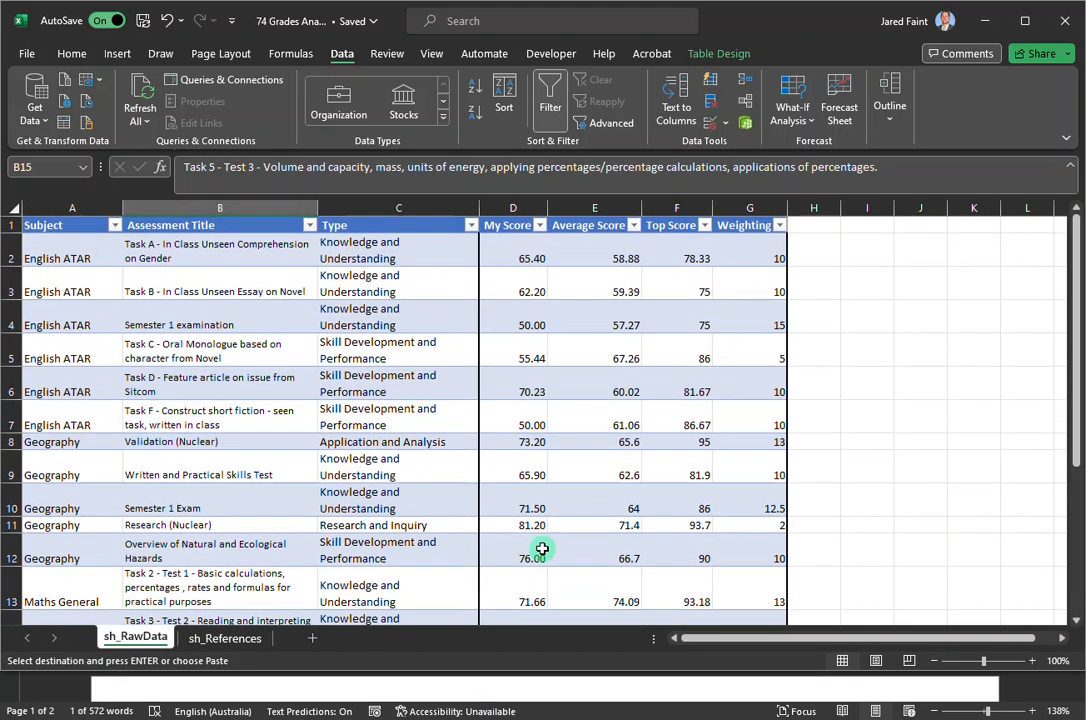
# Examine the pasted scores and weightings, and check Type cells C2, C3 and C5 for a drop-down list
pyautogui.click(627, 398)
pyautogui.click(518, 250)
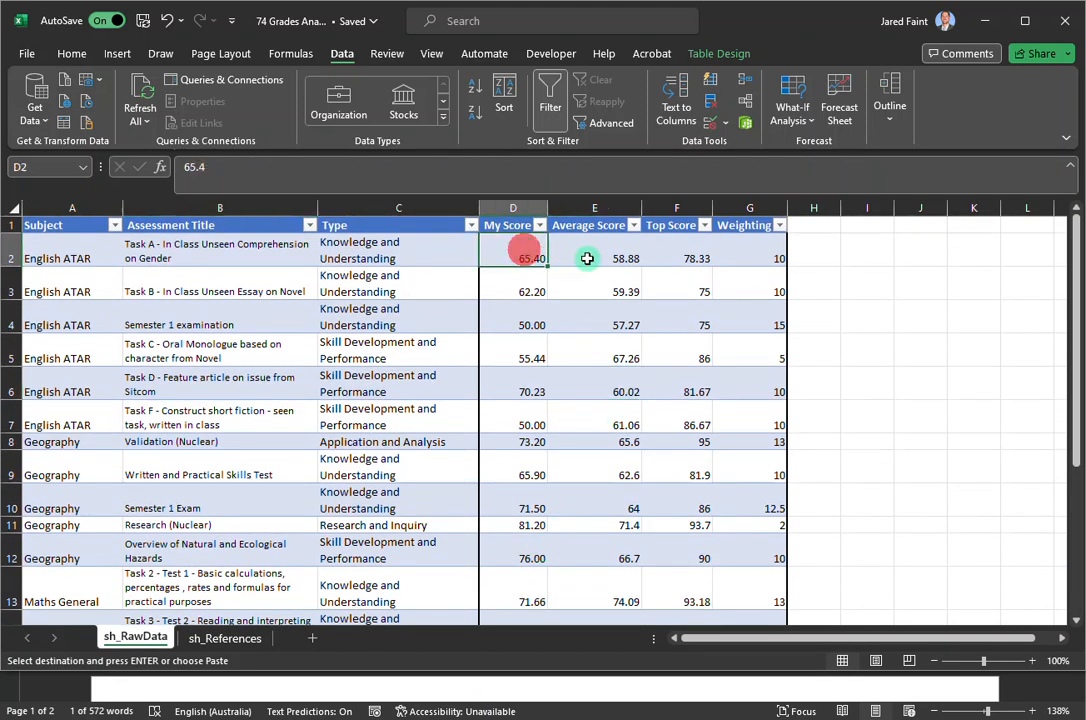
pyautogui.moveTo(525, 256); pyautogui.dragTo(739, 417)
pyautogui.click(720, 543)
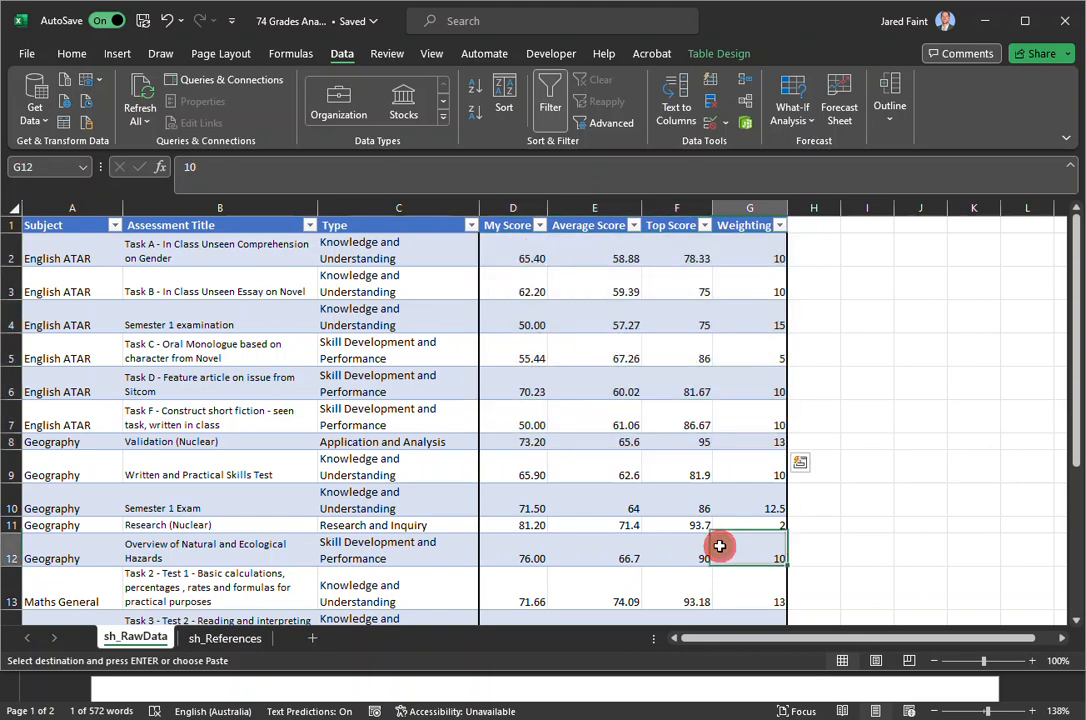
pyautogui.scroll(-4, 648, 367)
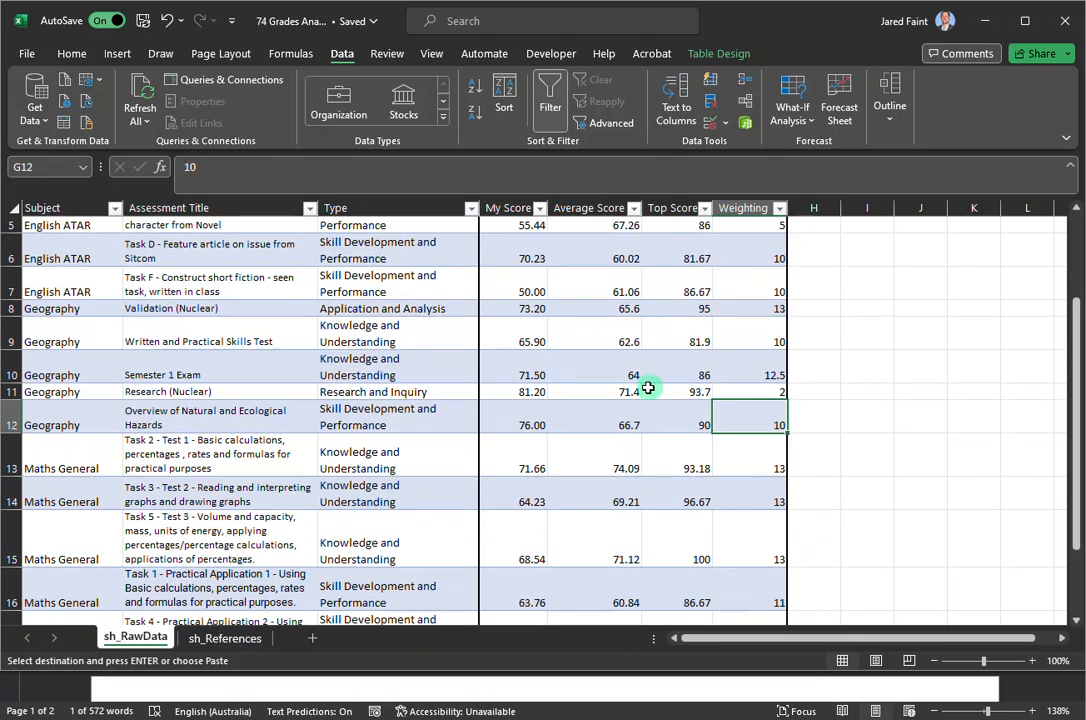
pyautogui.scroll(4, 642, 497)
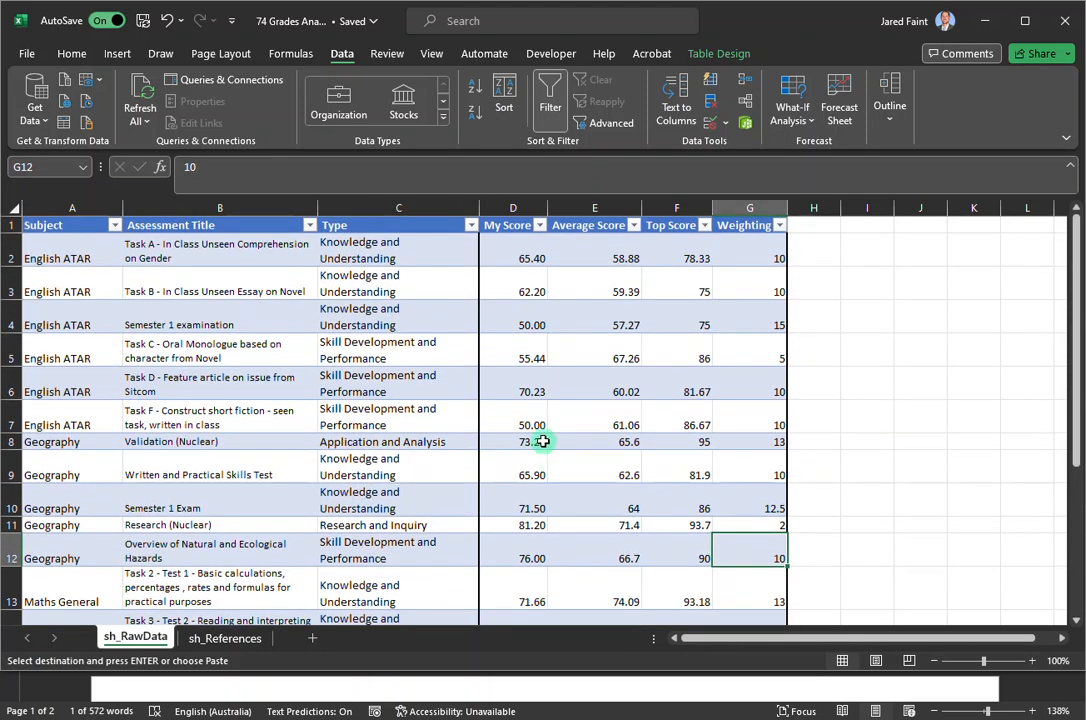
pyautogui.click(408, 284)
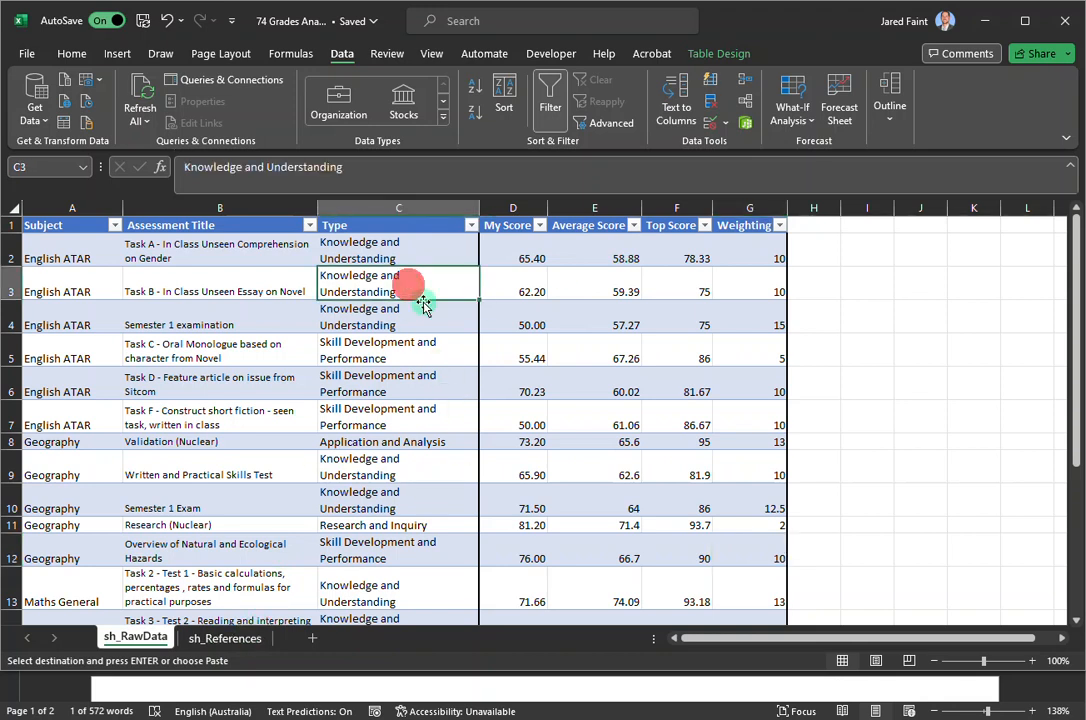
pyautogui.click(400, 359)
pyautogui.click(395, 248)
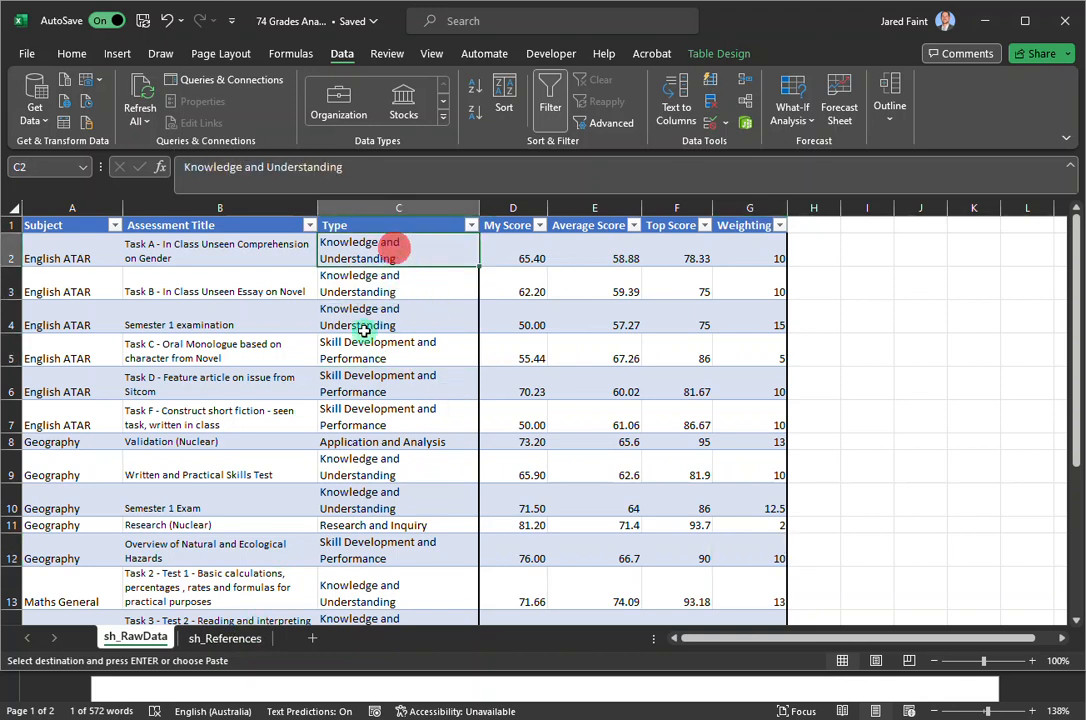
pyautogui.click(430, 360)
# Apply List data validation to cell C2 with the source =sh_References!$A$2:$A$6
pyautogui.click(436, 262)
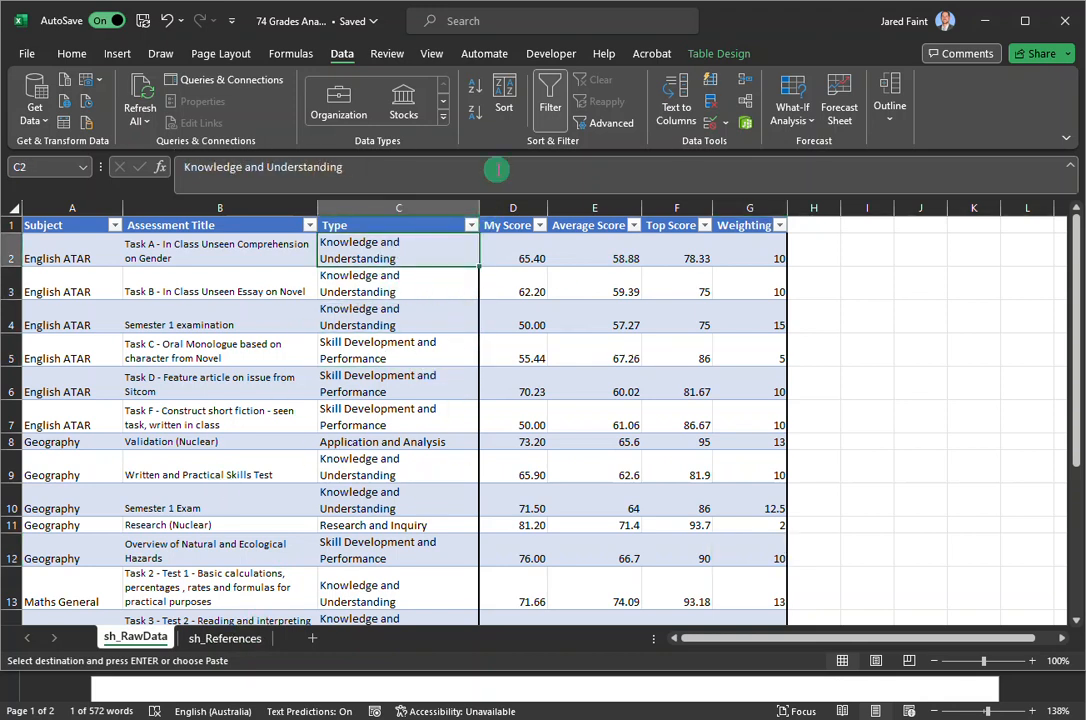
pyautogui.click(716, 122)
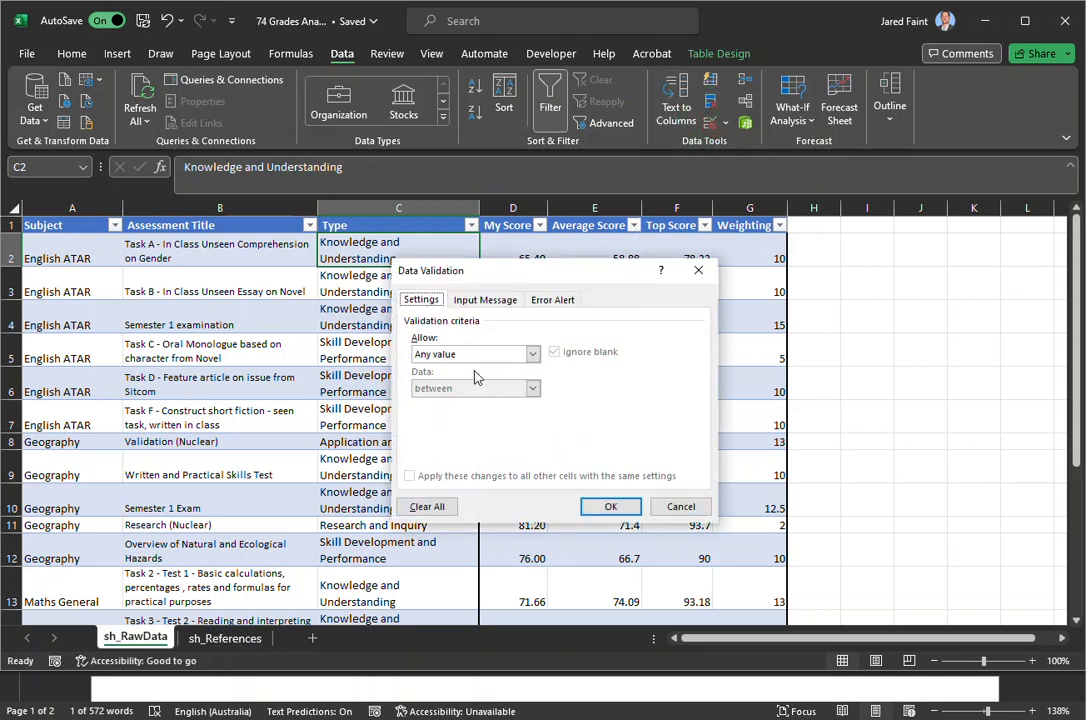
pyautogui.click(531, 354)
pyautogui.click(445, 399)
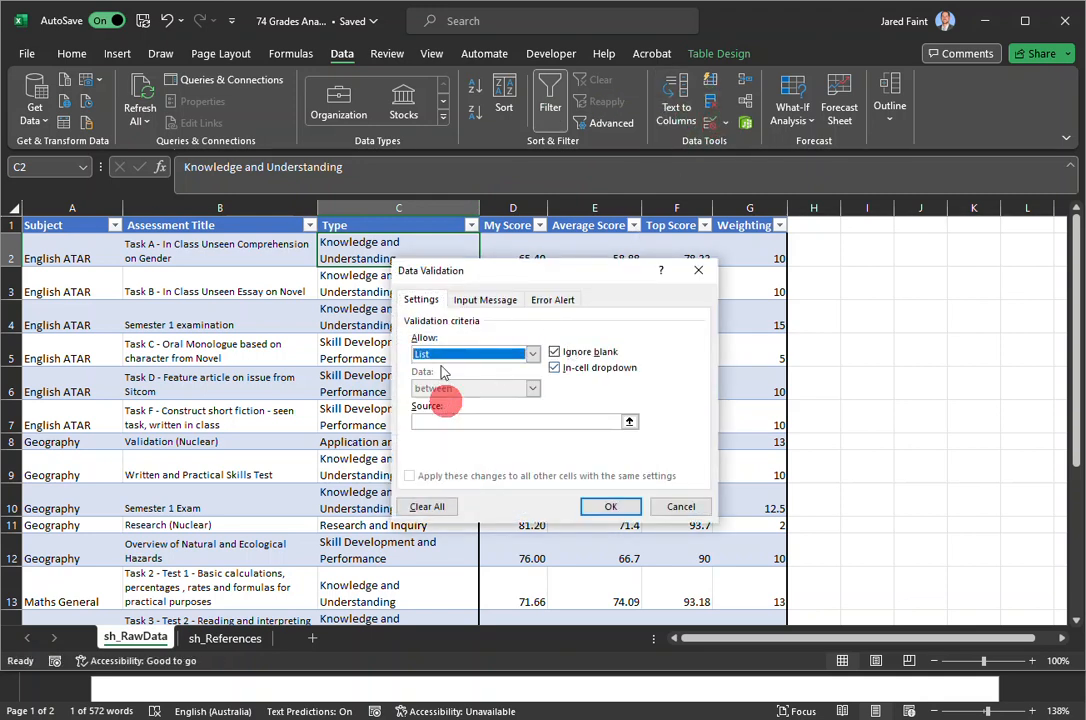
pyautogui.click(629, 421)
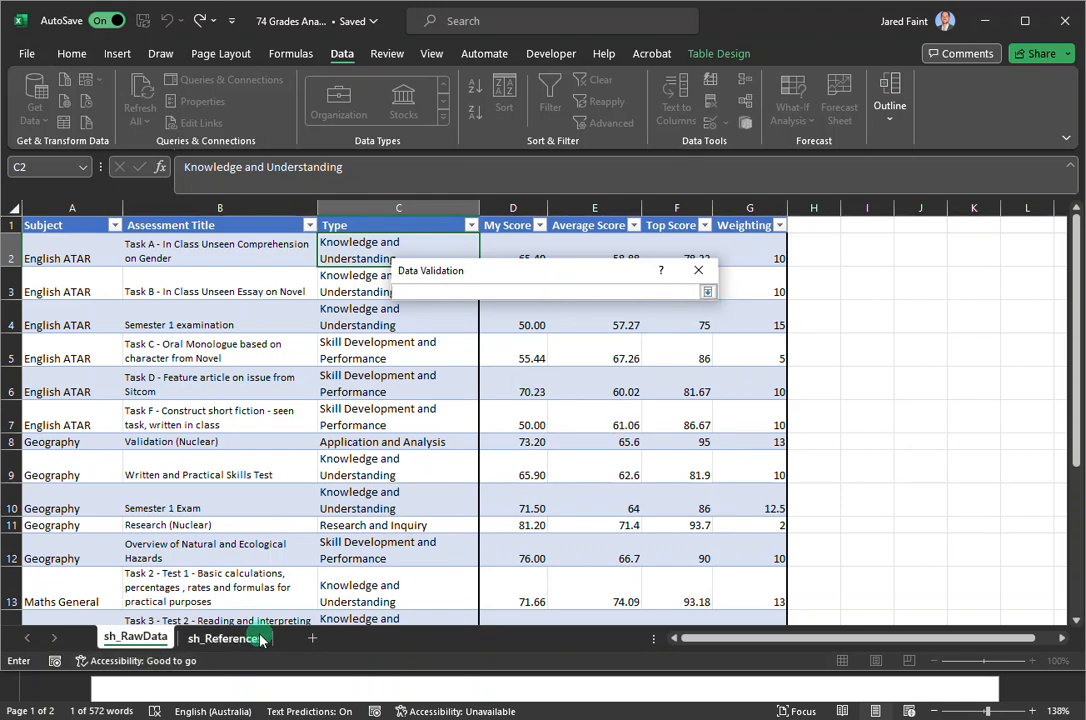
pyautogui.click(224, 637)
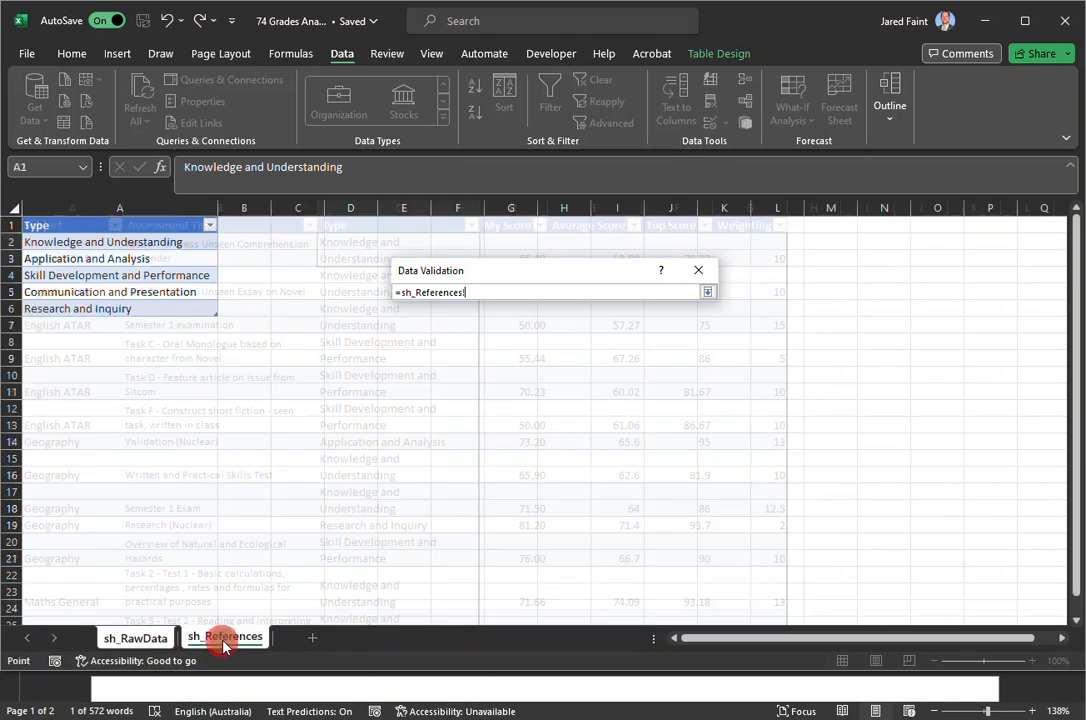
pyautogui.moveTo(122, 242); pyautogui.dragTo(122, 312)
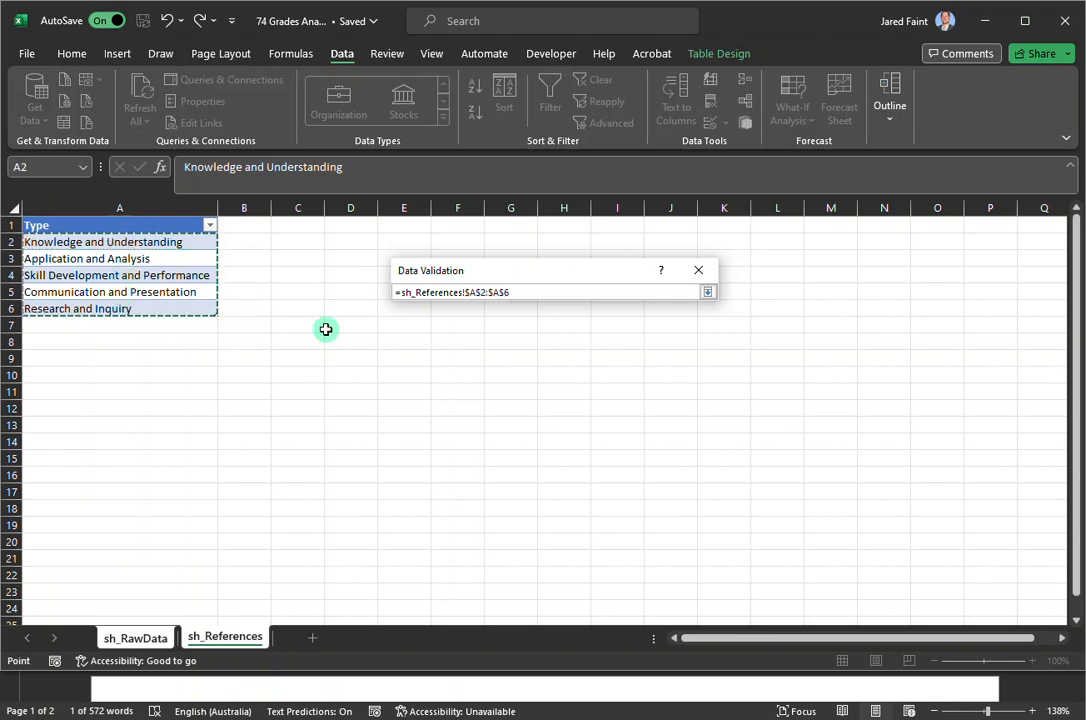
pyautogui.press('Return')
pyautogui.press('Return')
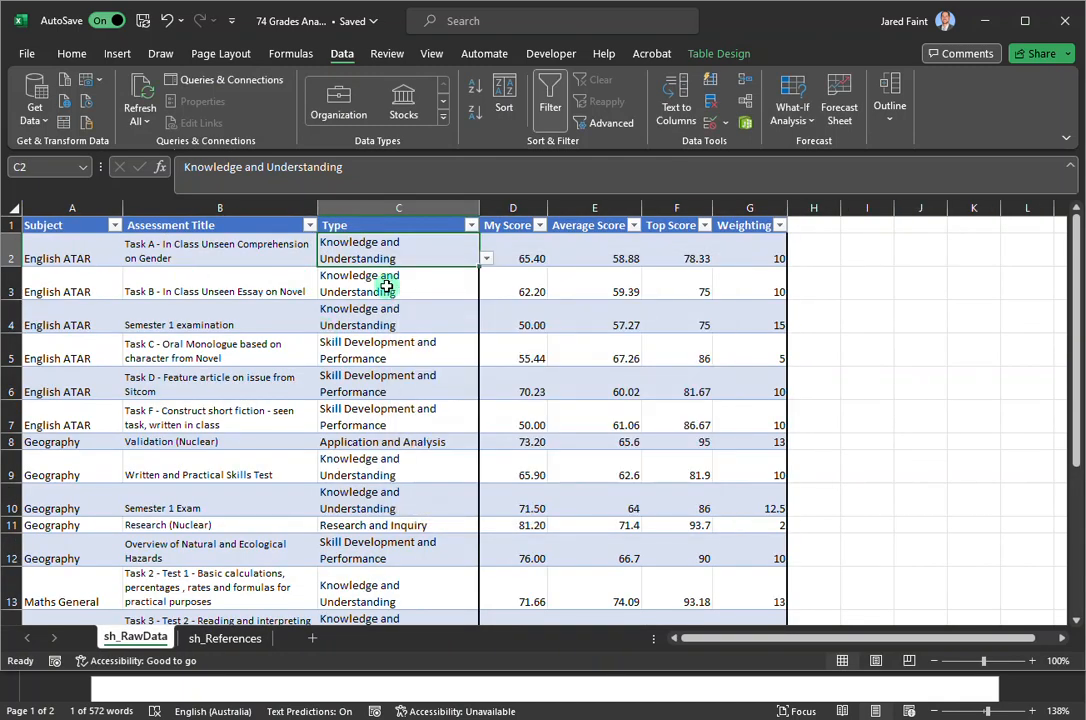
# Try filling cell C2 down the Type column to copy its drop-down list, check the list in C17, and undo the fill
pyautogui.moveTo(478, 268); pyautogui.dragTo(480, 528)
pyautogui.moveTo(426, 585); pyautogui.dragTo(426, 586)
pyautogui.click(436, 500)
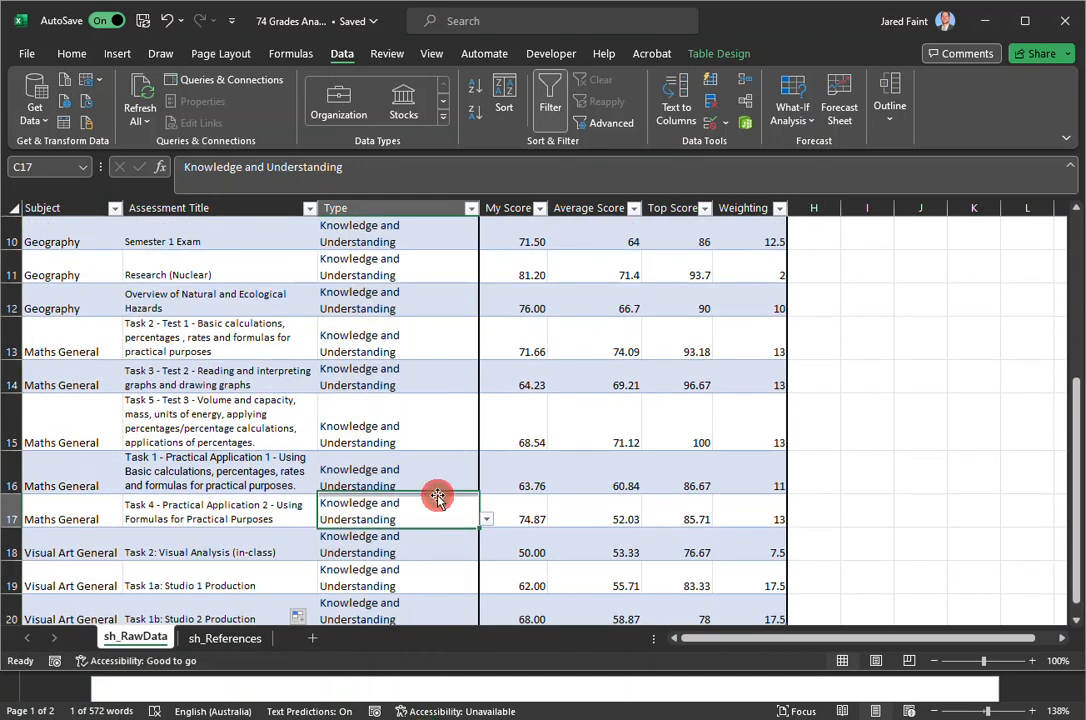
pyautogui.click(488, 519)
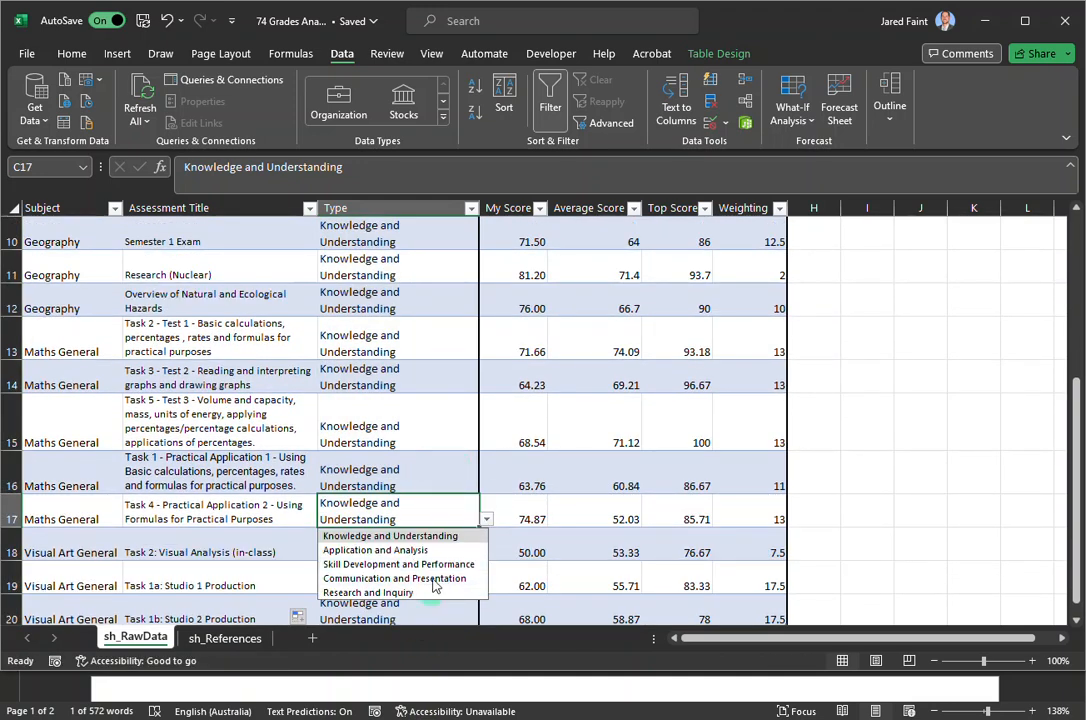
pyautogui.click(403, 400)
pyautogui.hotkey('ctrl', 'z')
# Extend cell C2's list validation to the whole Type column range C2:C20, keeping the source =sh_References!$A$2:$A$6
pyautogui.click(436, 376)
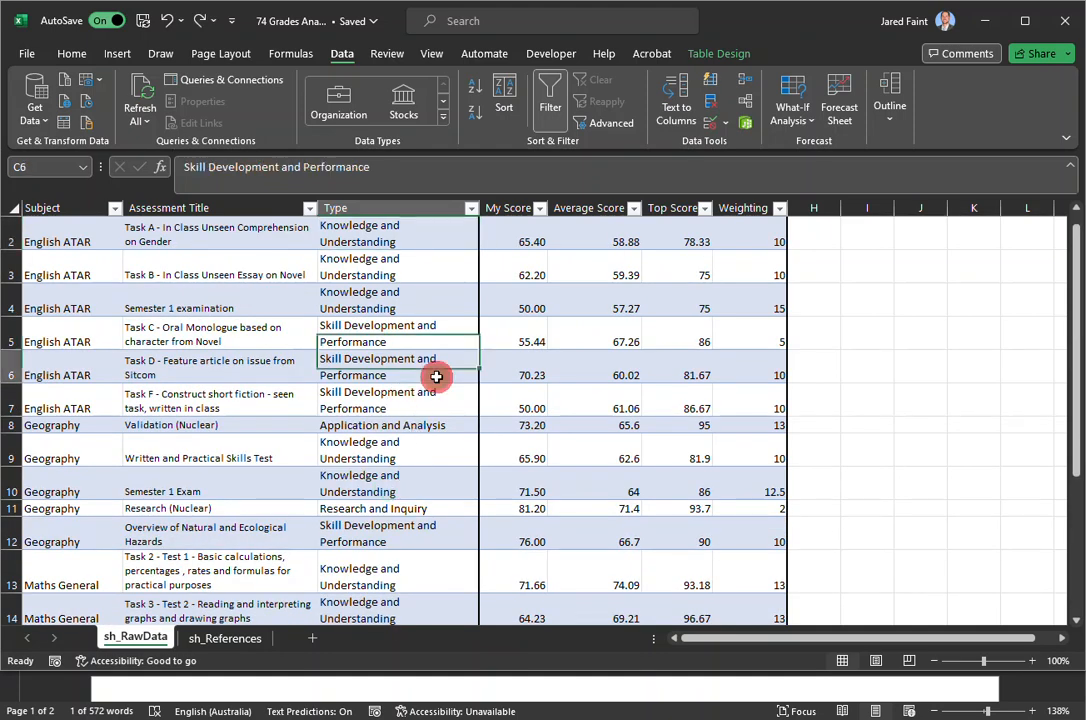
pyautogui.click(445, 236)
pyautogui.scroll(-3, 454, 477)
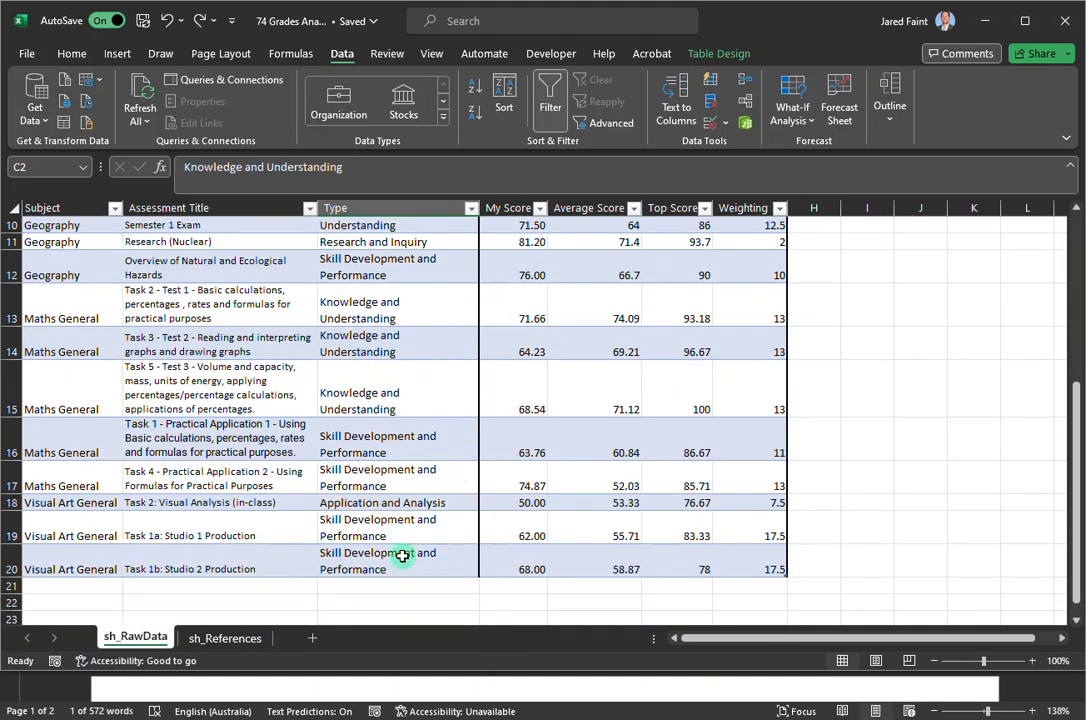
pyautogui.keyDown('shift'); pyautogui.click(402, 556); pyautogui.keyUp('shift')
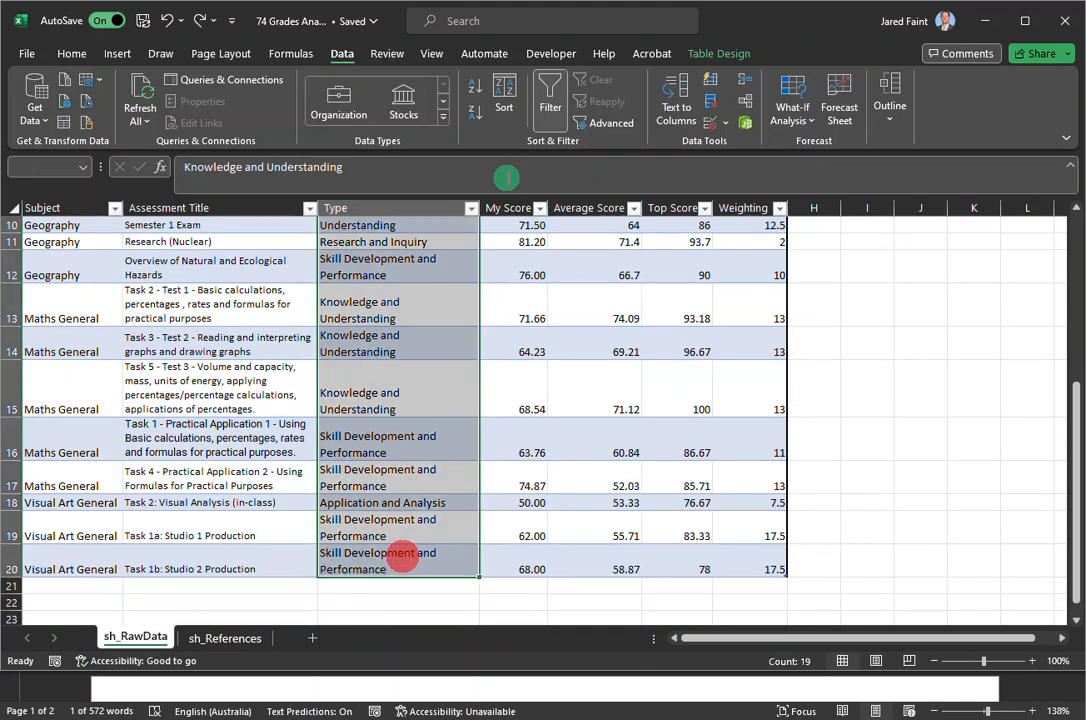
pyautogui.click(709, 125)
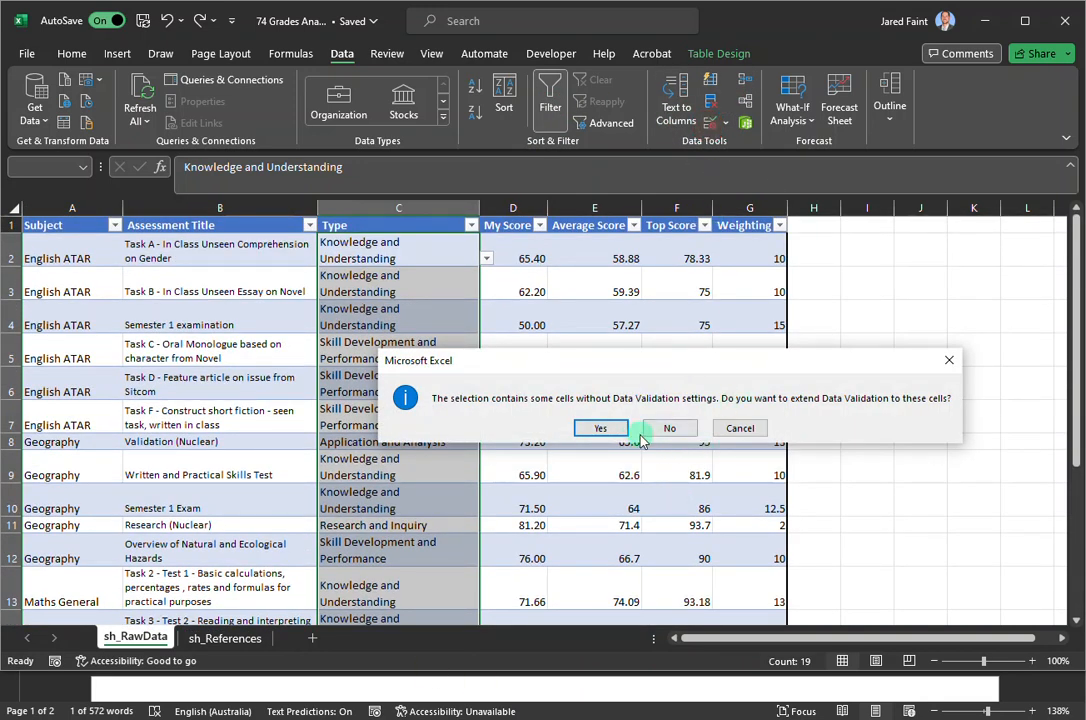
pyautogui.click(601, 432)
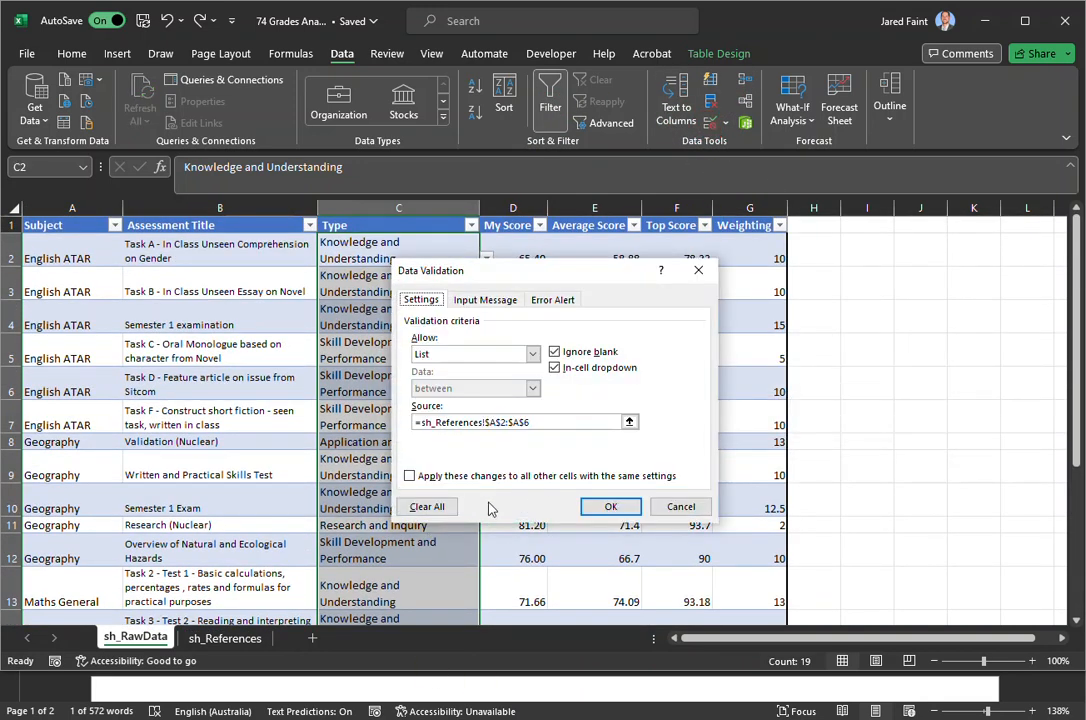
pyautogui.click(601, 506)
# Check the drop-down list in Type cell C12 without choosing an option and review the table's Type entries
pyautogui.click(407, 560)
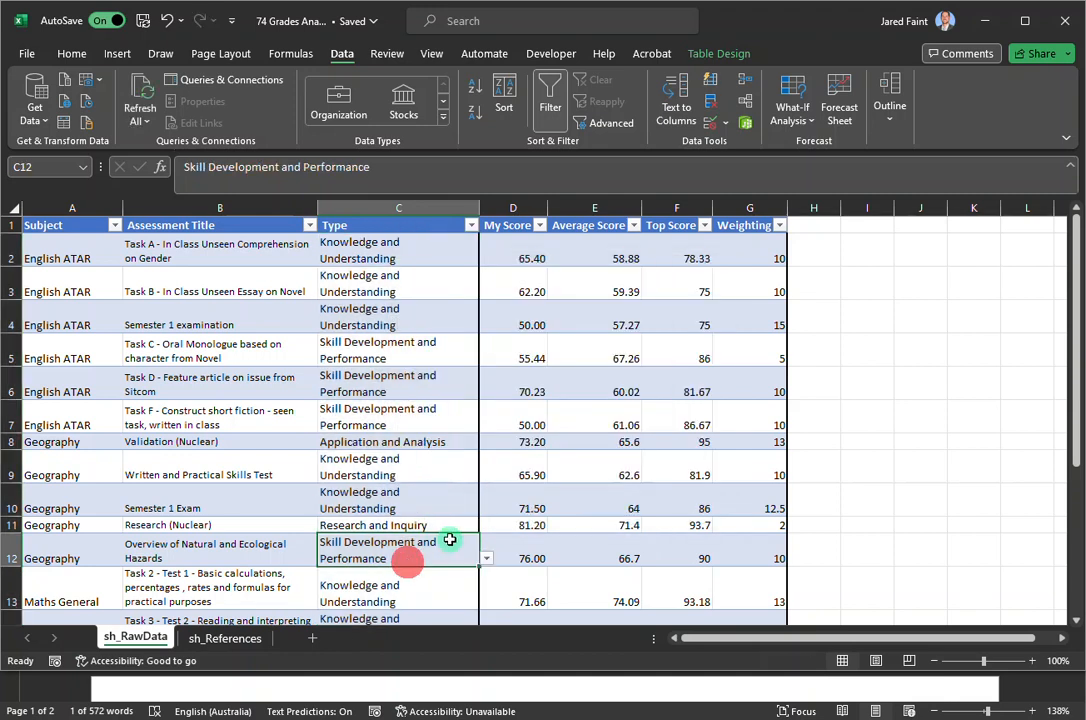
pyautogui.click(485, 558)
pyautogui.click(482, 440)
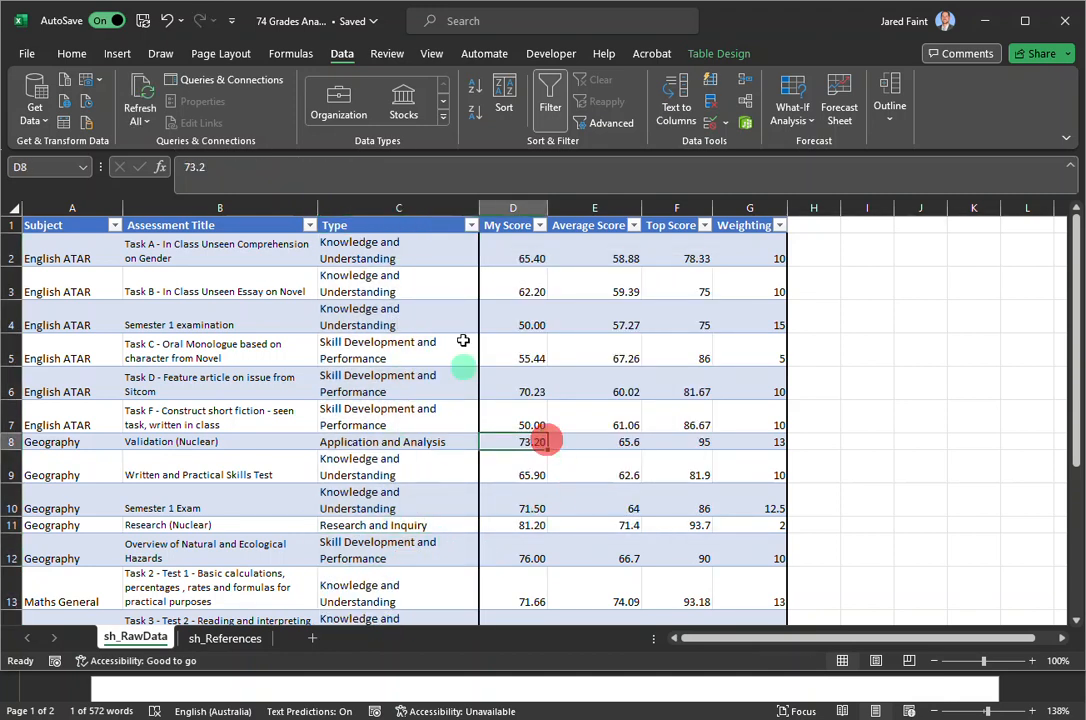
pyautogui.scroll(-2, 315, 419)
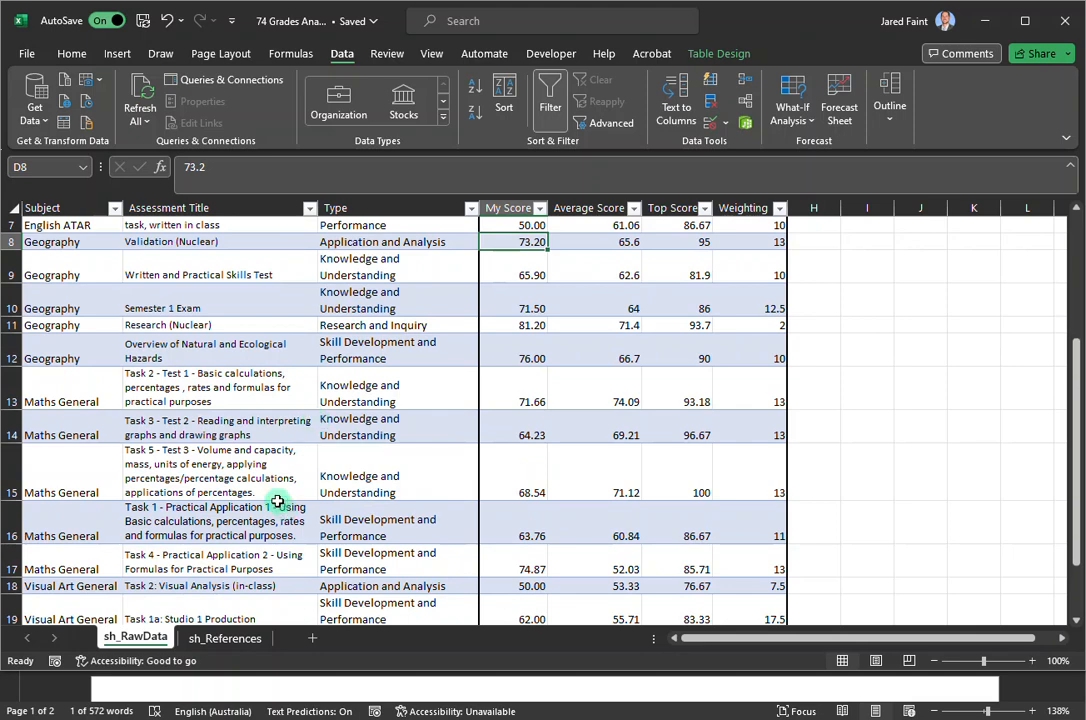
pyautogui.scroll(-1, 285, 500)
pyautogui.scroll(3, 280, 497)
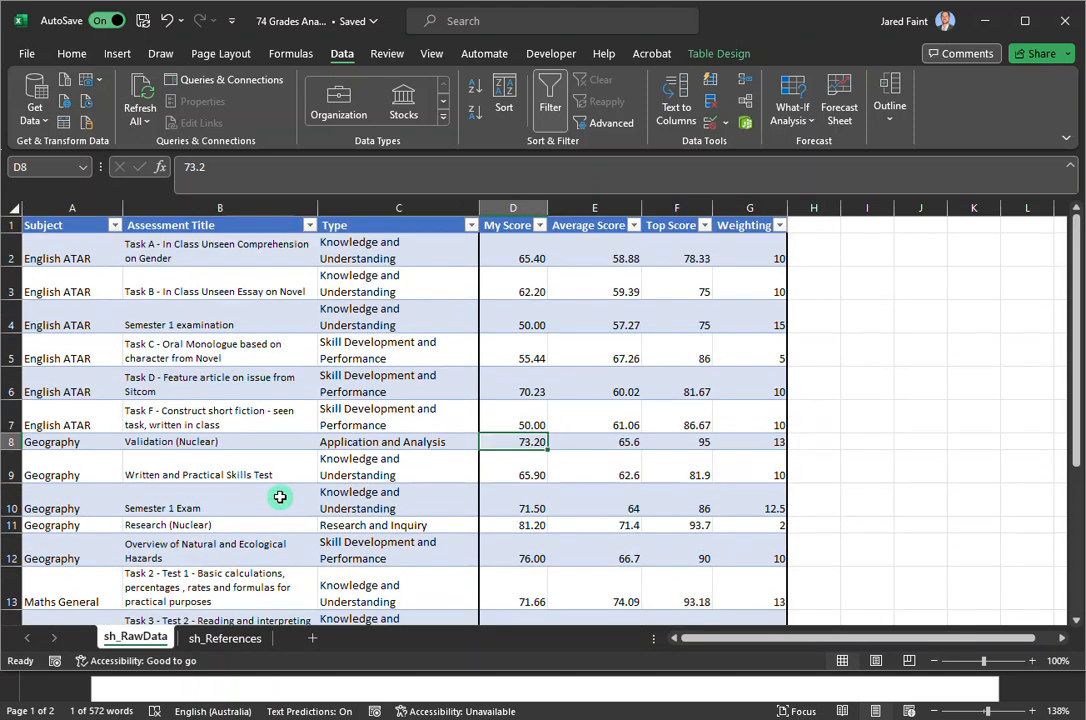
# In the Word scenario document, select the required grade table name tb_GradeBoundaries for copying
pyautogui.click(228, 638)
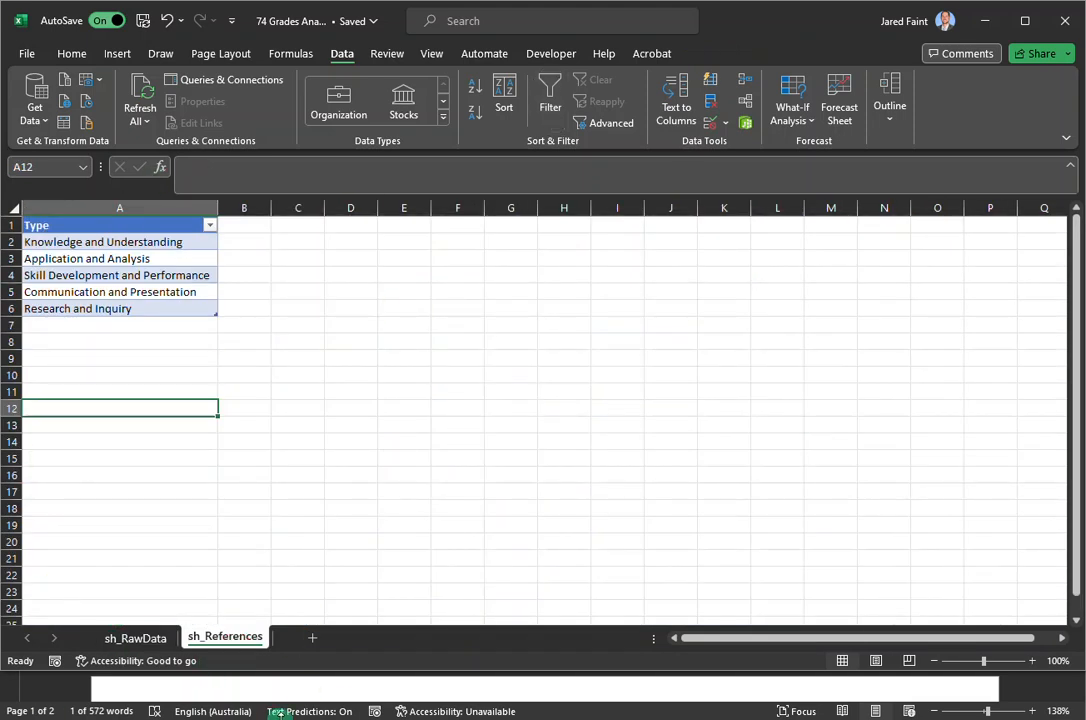
pyautogui.click(277, 713)
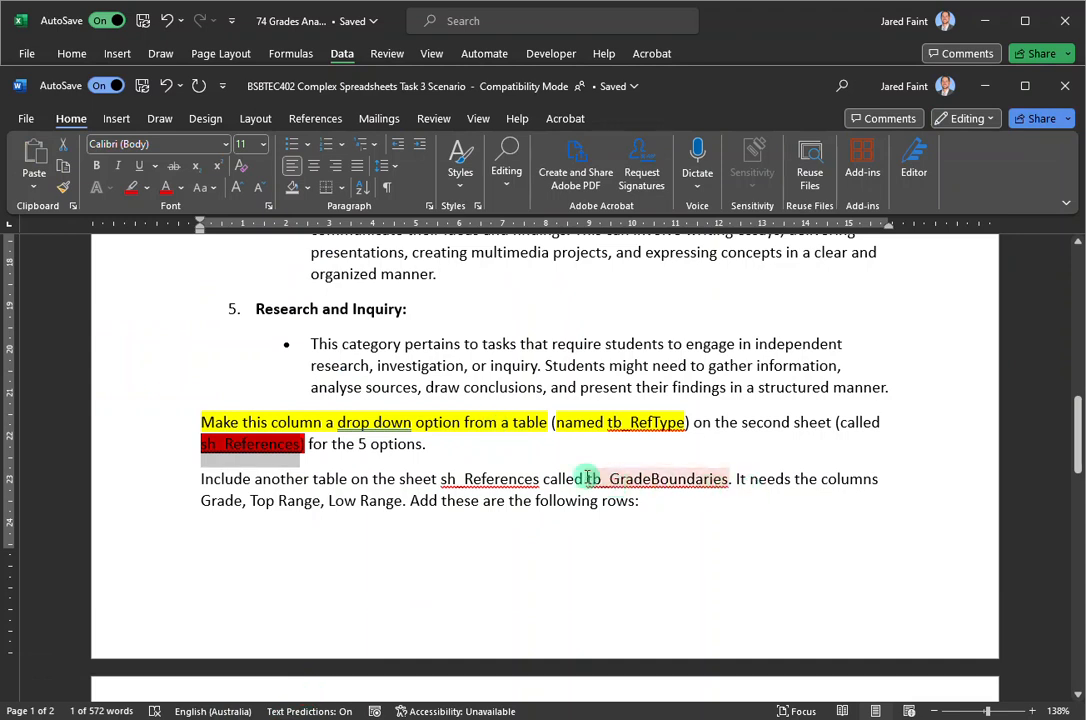
pyautogui.moveTo(587, 478); pyautogui.dragTo(710, 478)
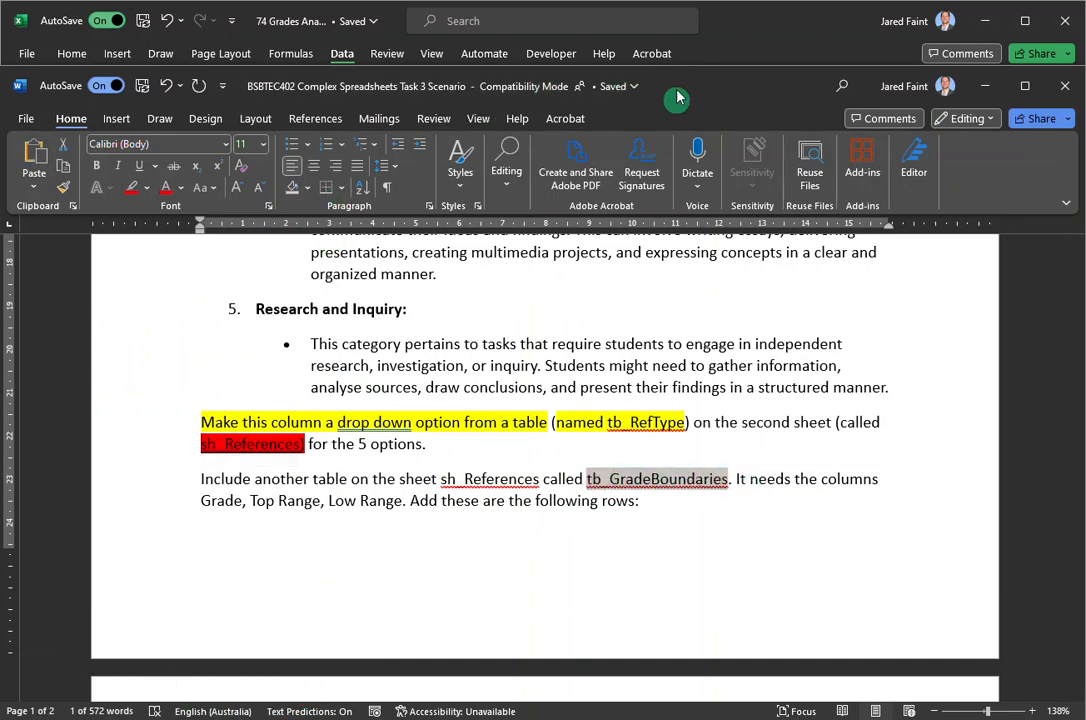
# Return to the Excel workbook and enter the headers Grade, High and Low in cells C1:E1 of sh_References
pyautogui.click(806, 37)
pyautogui.click(302, 227)
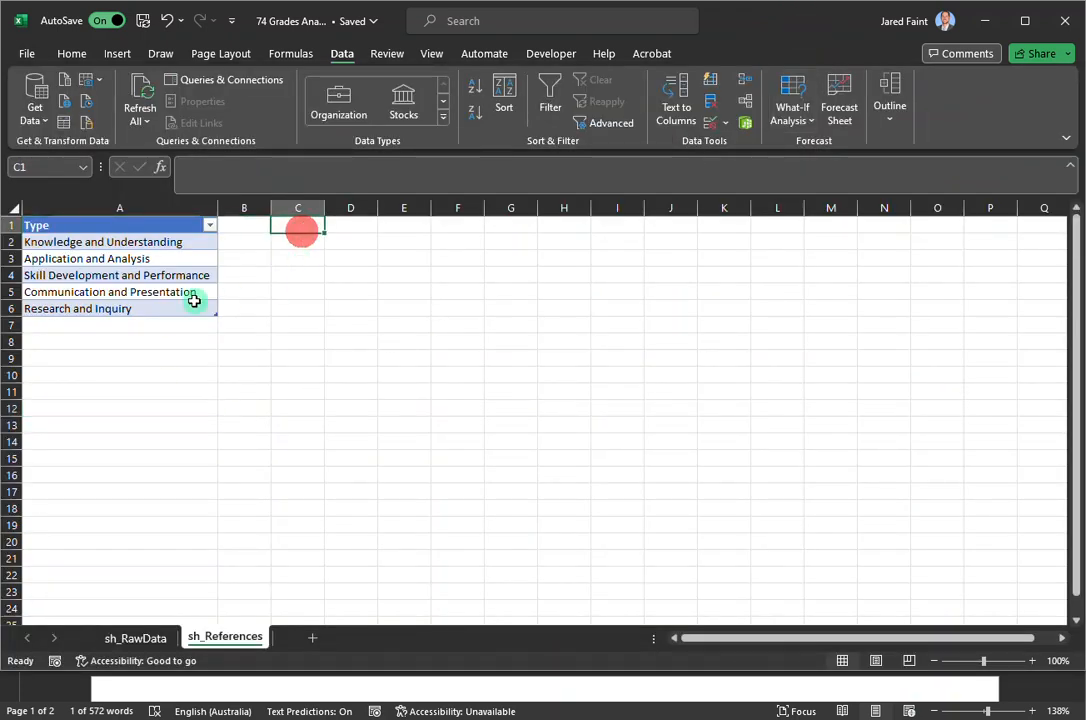
pyautogui.write('Gtra')
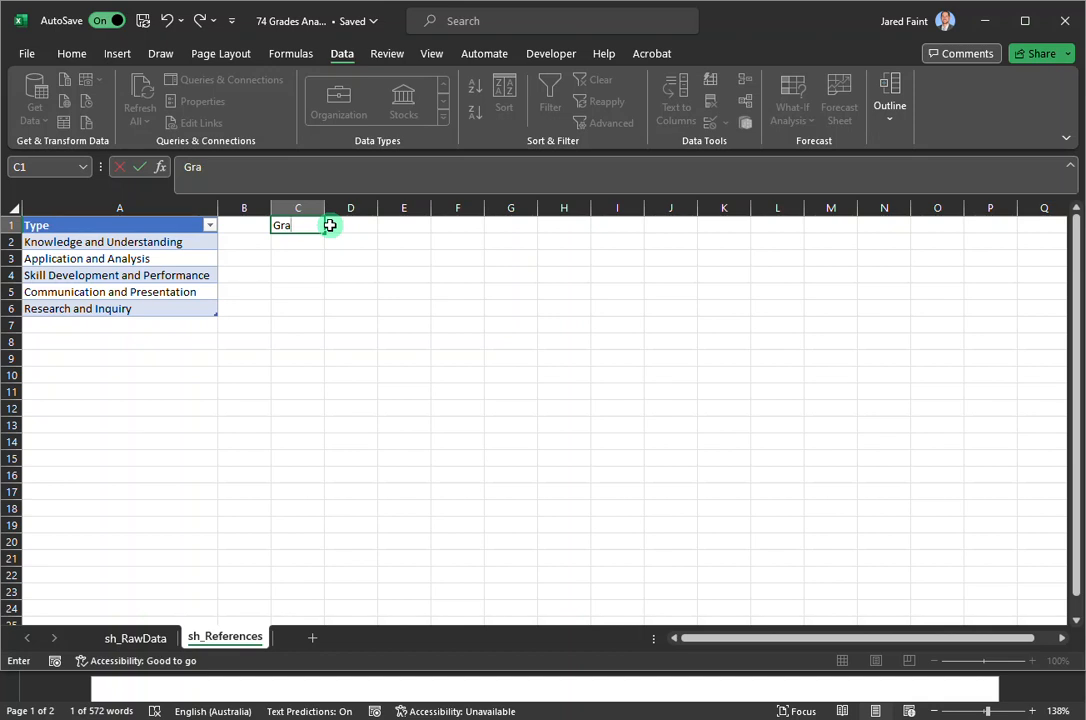
pyautogui.click(330, 225)
pyautogui.write('High')
pyautogui.press('Tab')
pyautogui.write('Low')
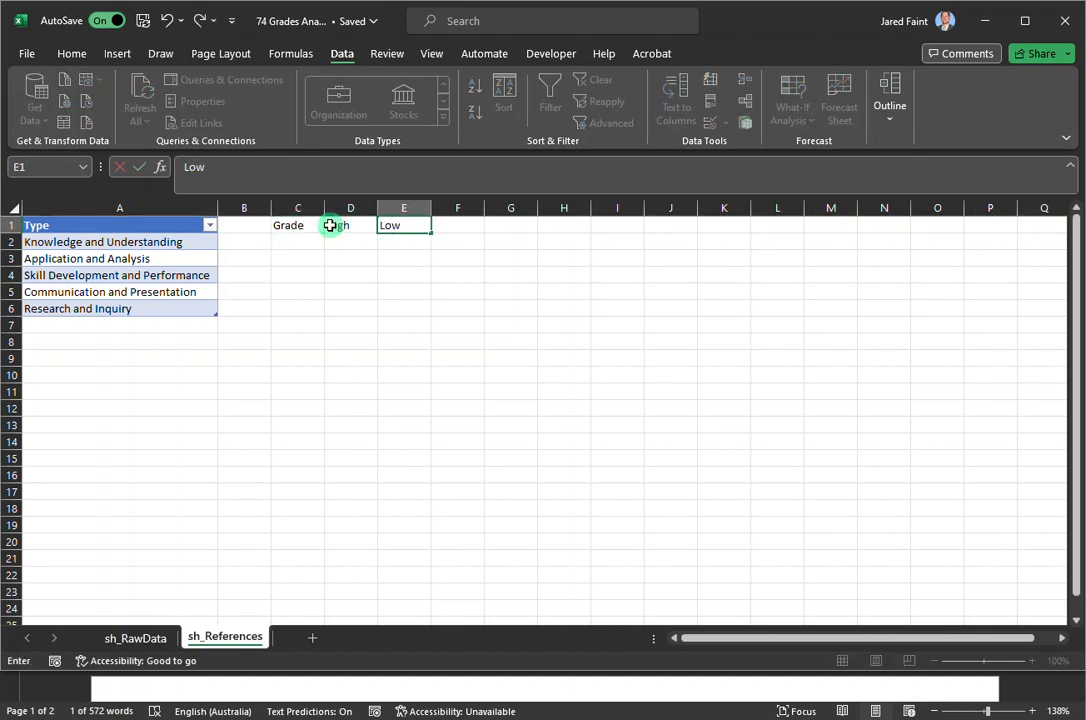
pyautogui.click(334, 318)
# Convert C1:E6 into a table with headers and name it tb_GradeBoundaries
pyautogui.moveTo(290, 225); pyautogui.dragTo(388, 310)
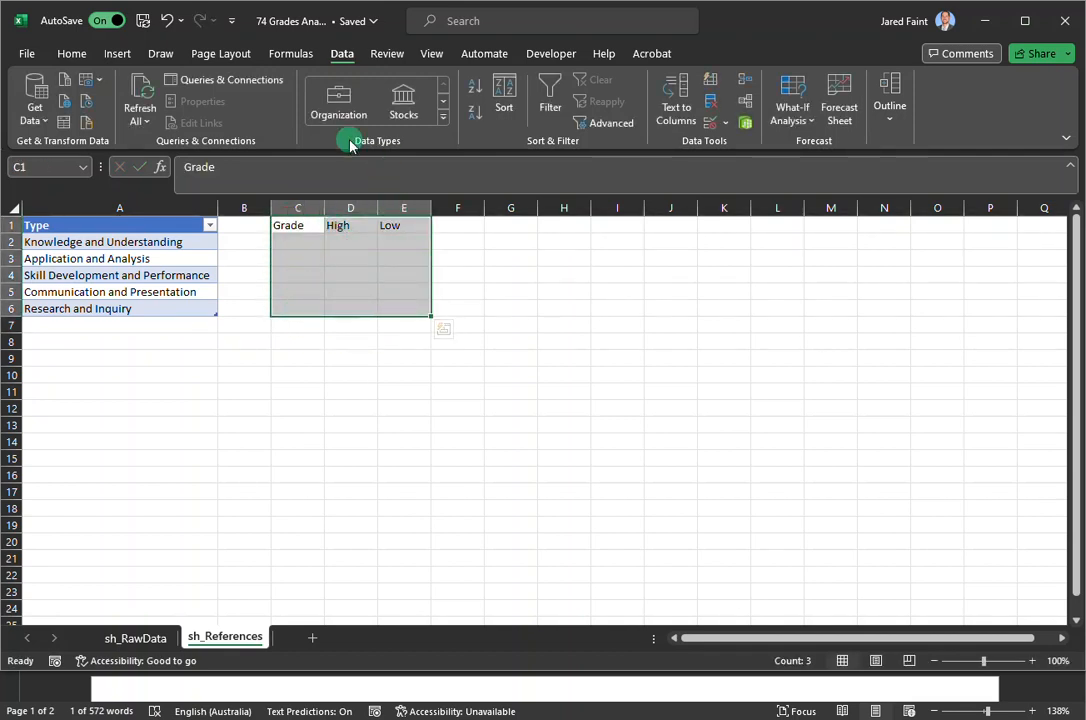
pyautogui.hotkey('ctrl', 't')
pyautogui.click(483, 443)
pyautogui.click(538, 462)
pyautogui.click(72, 102)
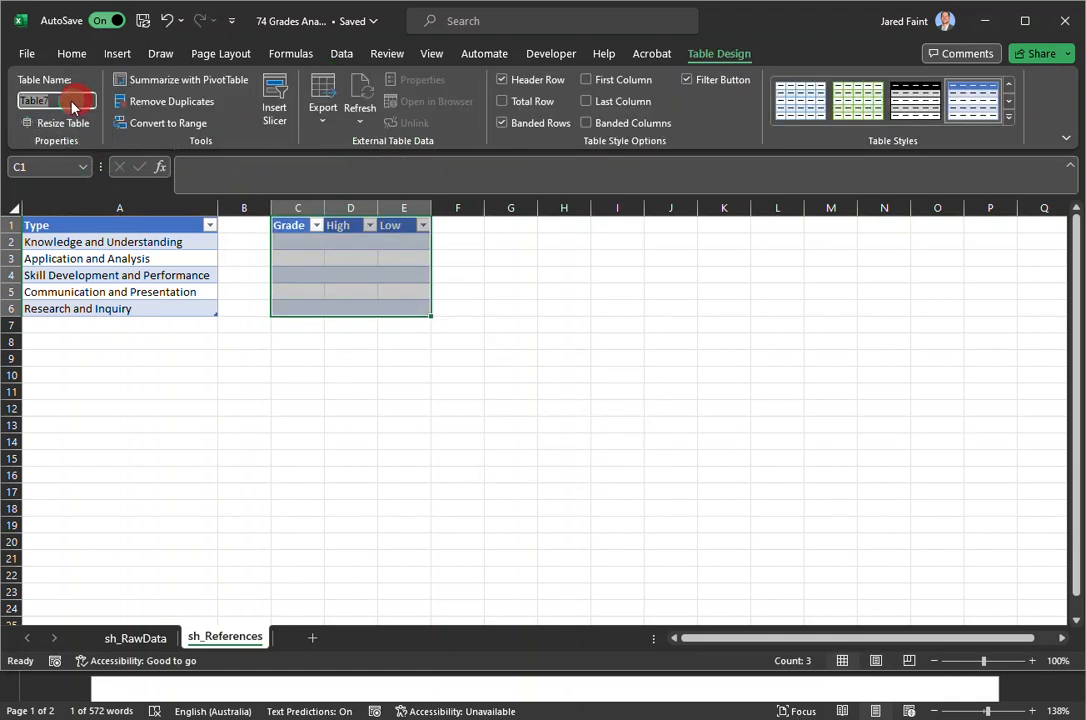
pyautogui.write('tblGradeBoundaries')
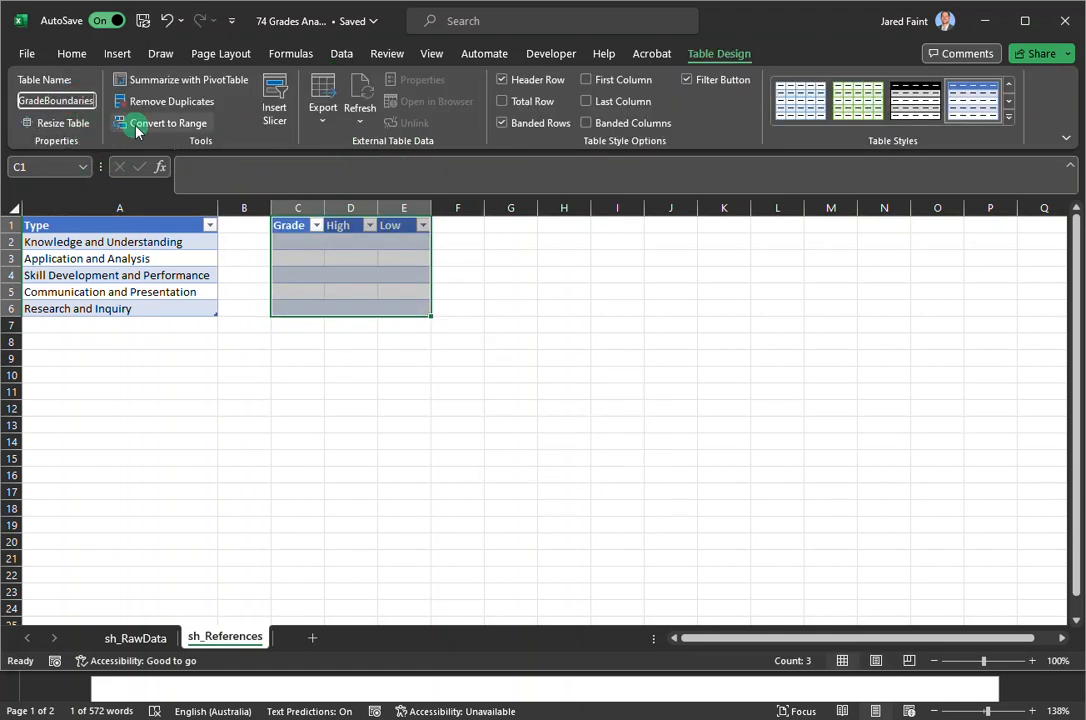
pyautogui.click(452, 407)
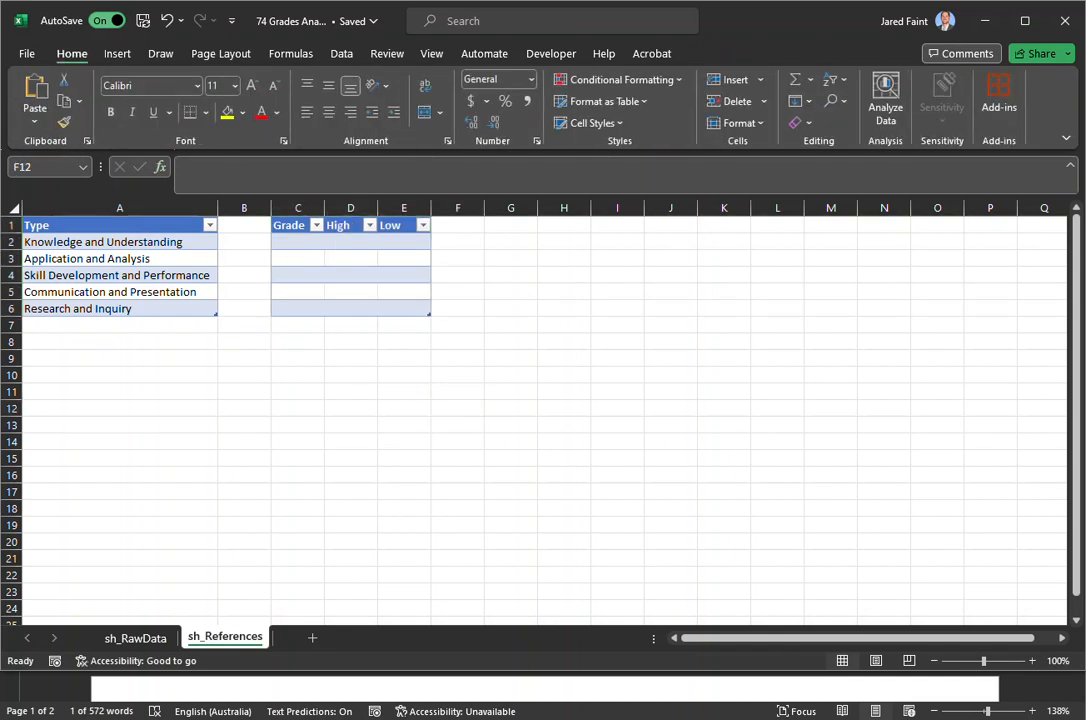
# Paste the copied grade rows from C2: A 100, 74.5; B 74.5, 64.5; C 64.5, 47.5; D 47.5, 34.5; E 34.5, 0
pyautogui.hotkey('ctrl', 'c')
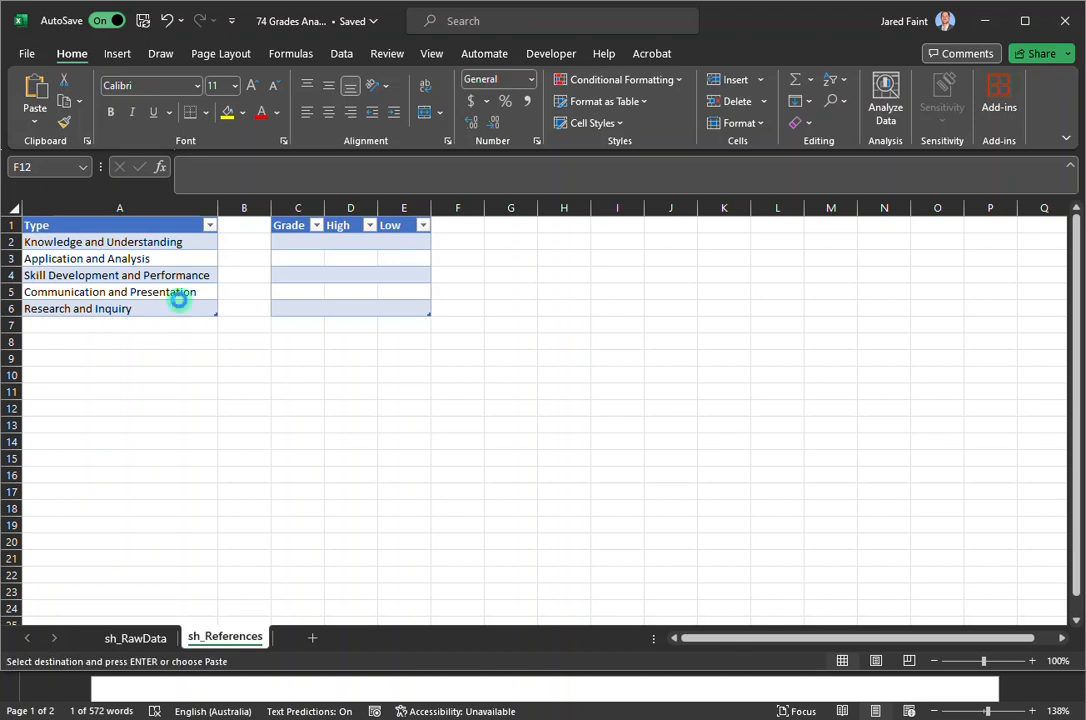
pyautogui.click(296, 241)
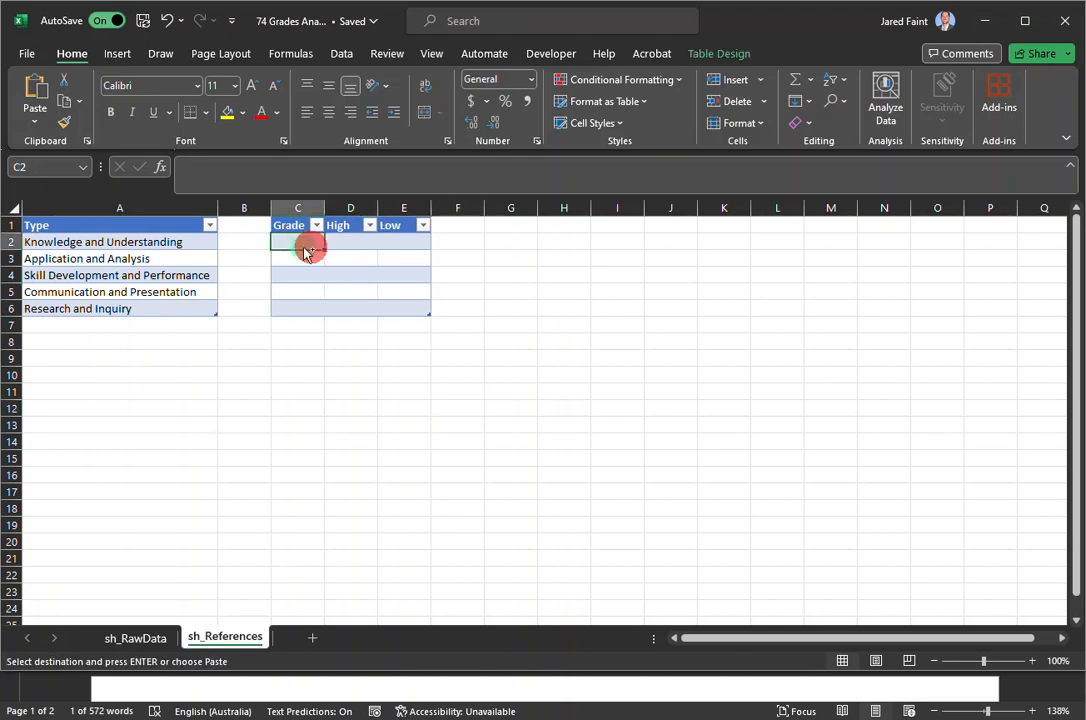
pyautogui.hotkey('ctrl', 'v')
pyautogui.click(455, 389)
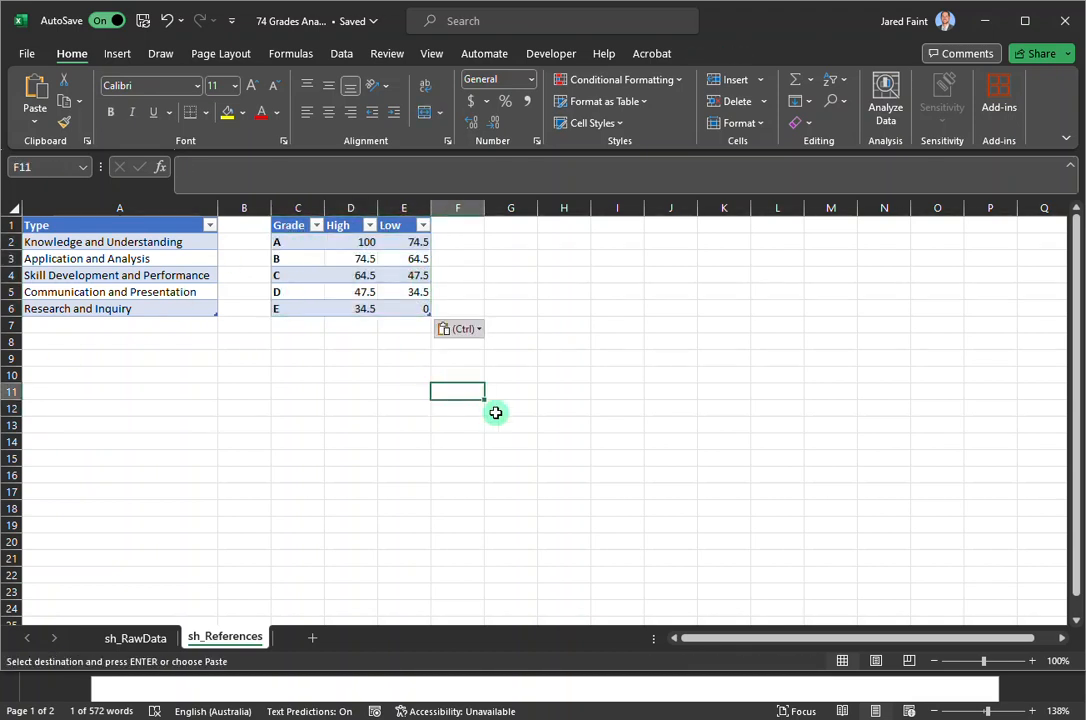
# Switch to the Word scenario and select the third sheet's required name, sh_Analysis, for copying
pyautogui.click(246, 626)
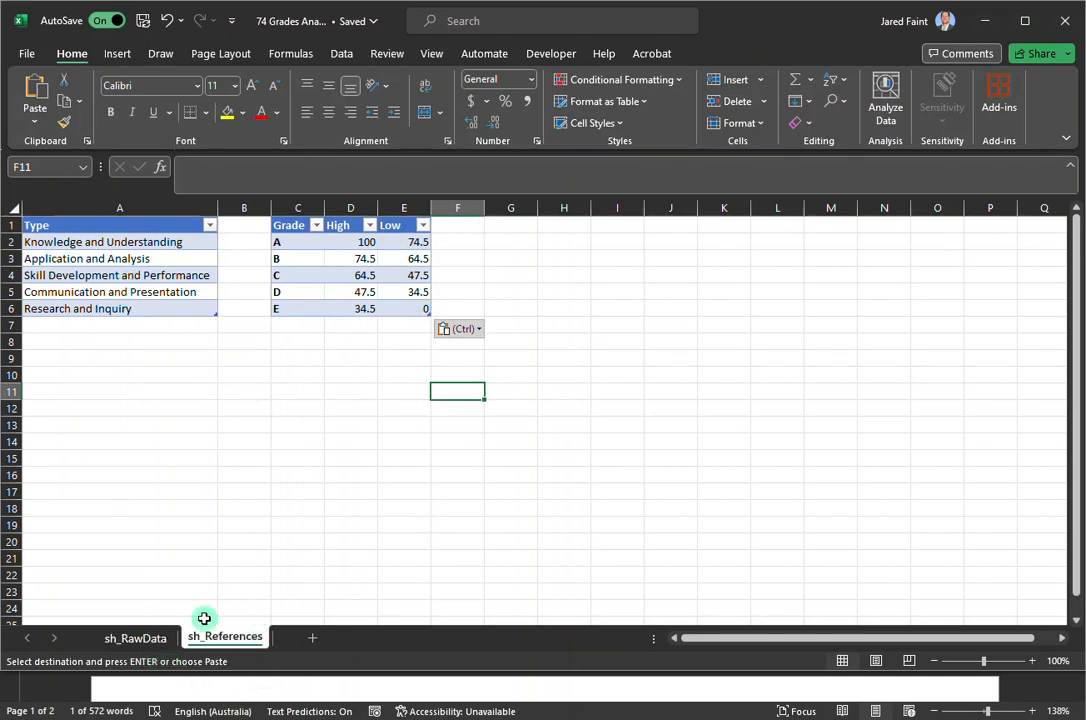
pyautogui.click(466, 689)
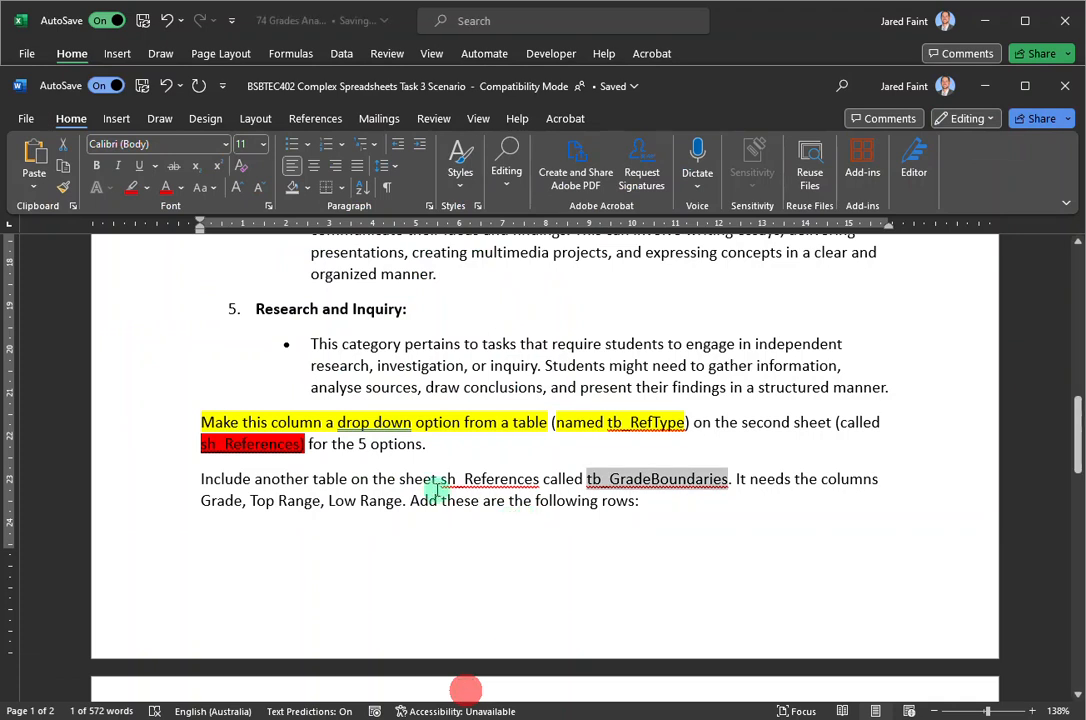
pyautogui.scroll(-4, 504, 485)
pyautogui.scroll(-6, 508, 480)
pyautogui.scroll(-2, 480, 421)
pyautogui.scroll(-1, 480, 421)
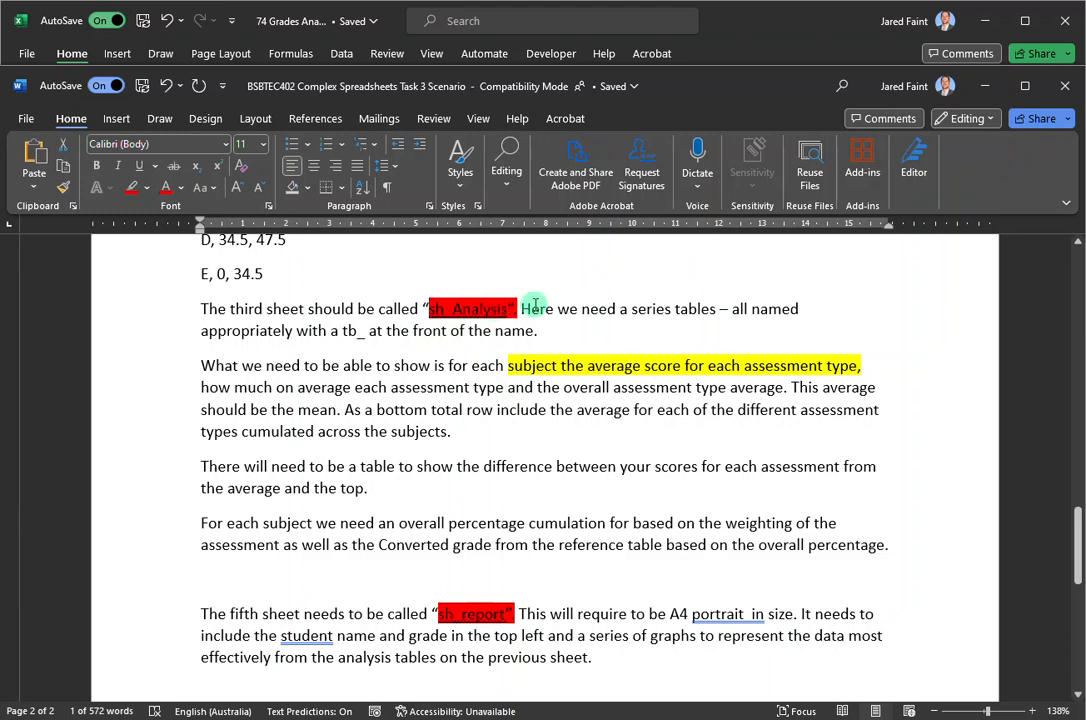
pyautogui.moveTo(508, 308); pyautogui.dragTo(438, 313)
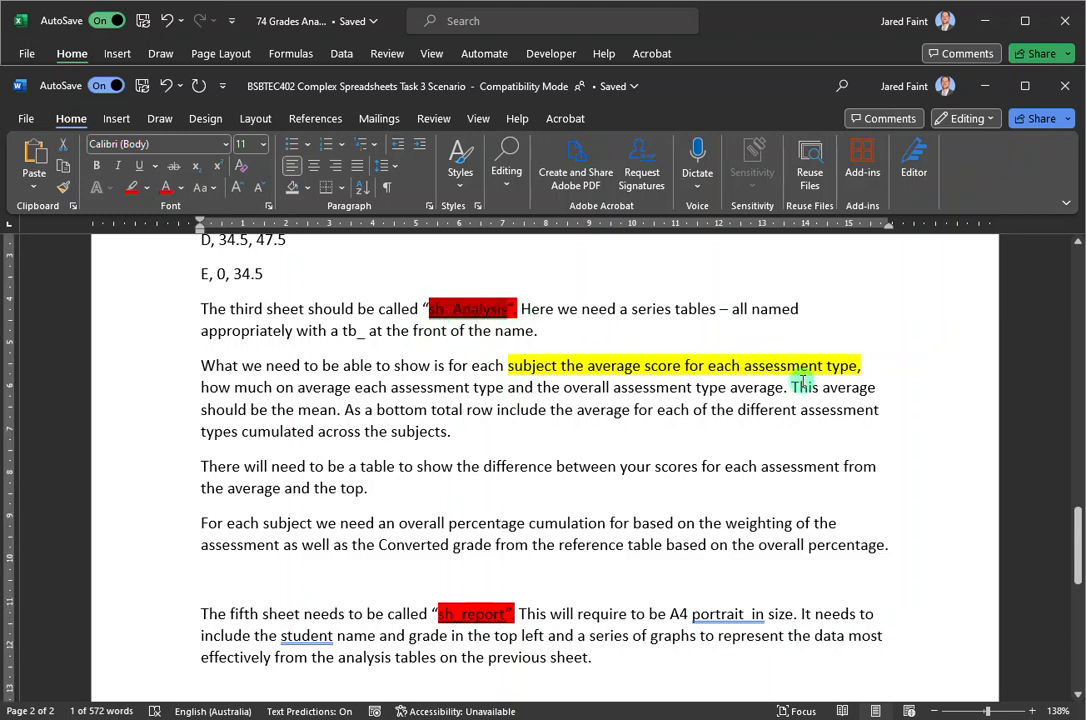
# Add a new worksheet after sh_References in the Excel workbook and rename it sh_Analysis
pyautogui.click(740, 20)
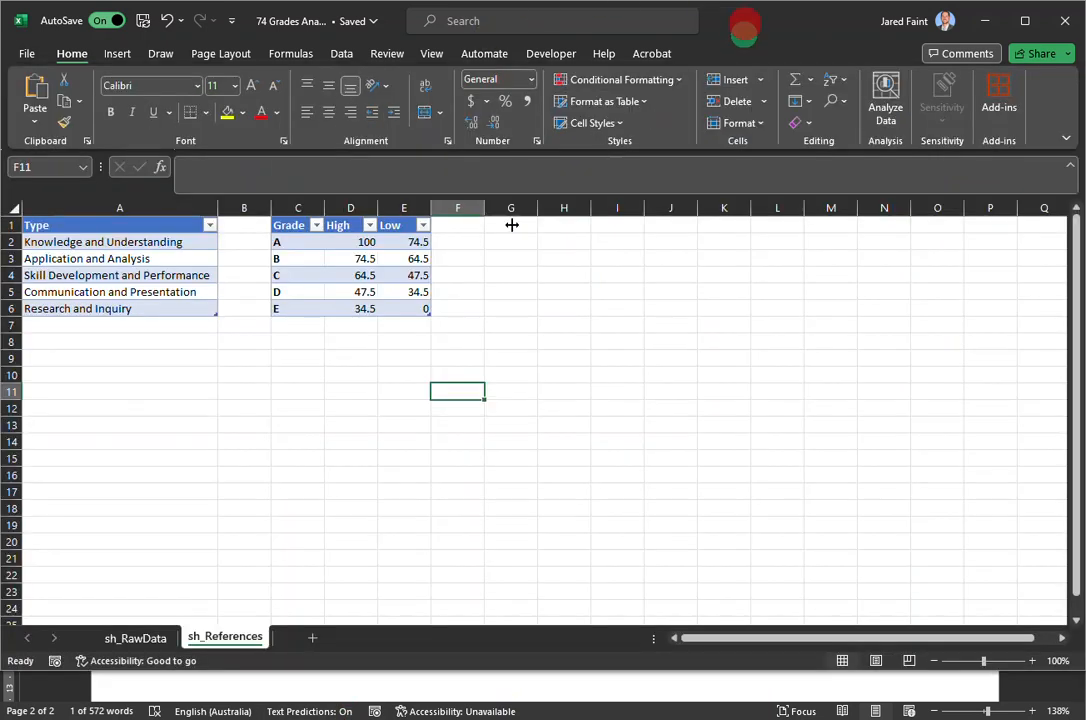
pyautogui.click(313, 637)
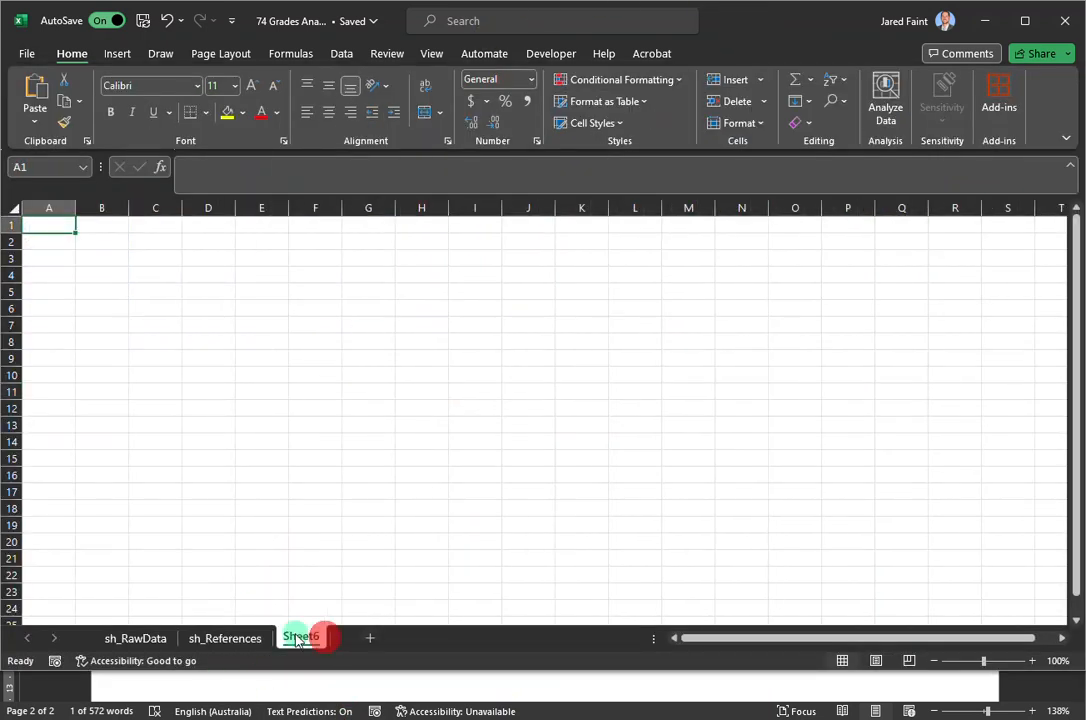
pyautogui.doubleClick(298, 636)
pyautogui.hotkey('ctrl', 'v')
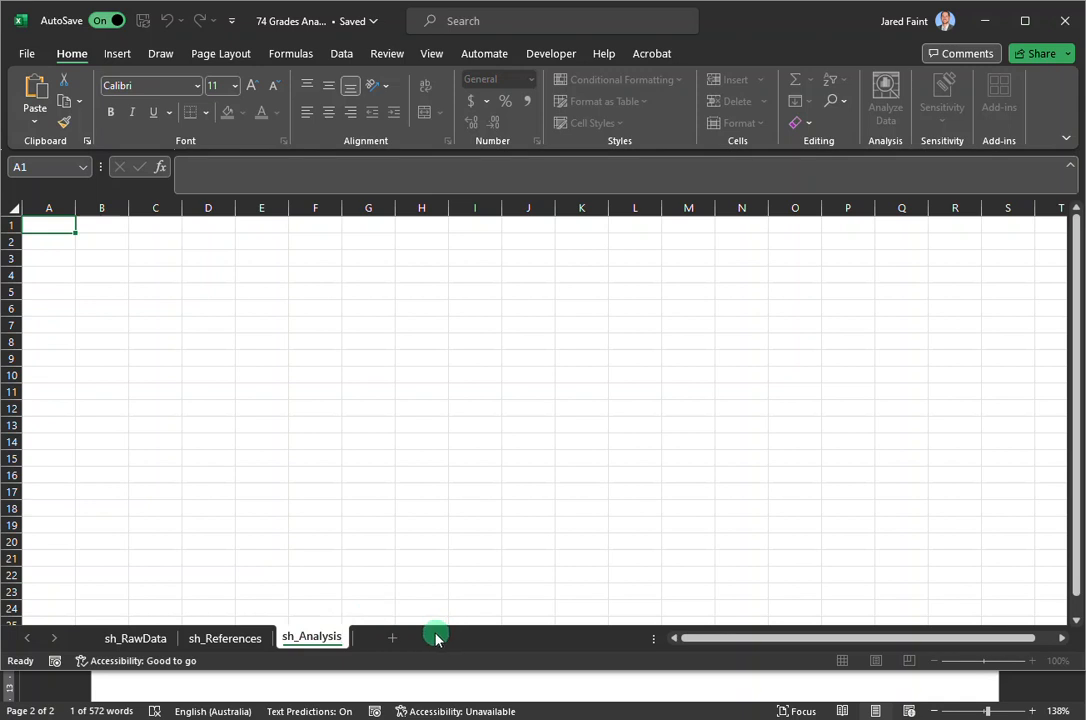
pyautogui.click(407, 468)
# Review the analysis table requirements in the Word scenario and enter the header Subject in cell A1 of sh_Analysis
pyautogui.click(548, 686)
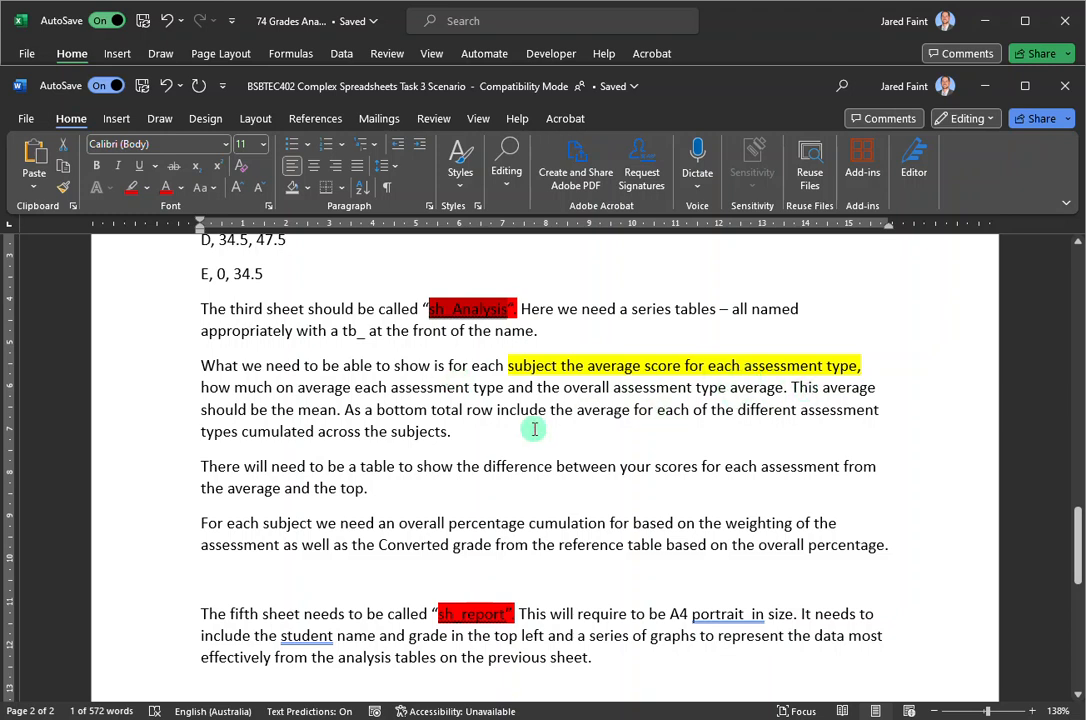
pyautogui.click(340, 411)
pyautogui.write('.')
pyautogui.click(393, 466)
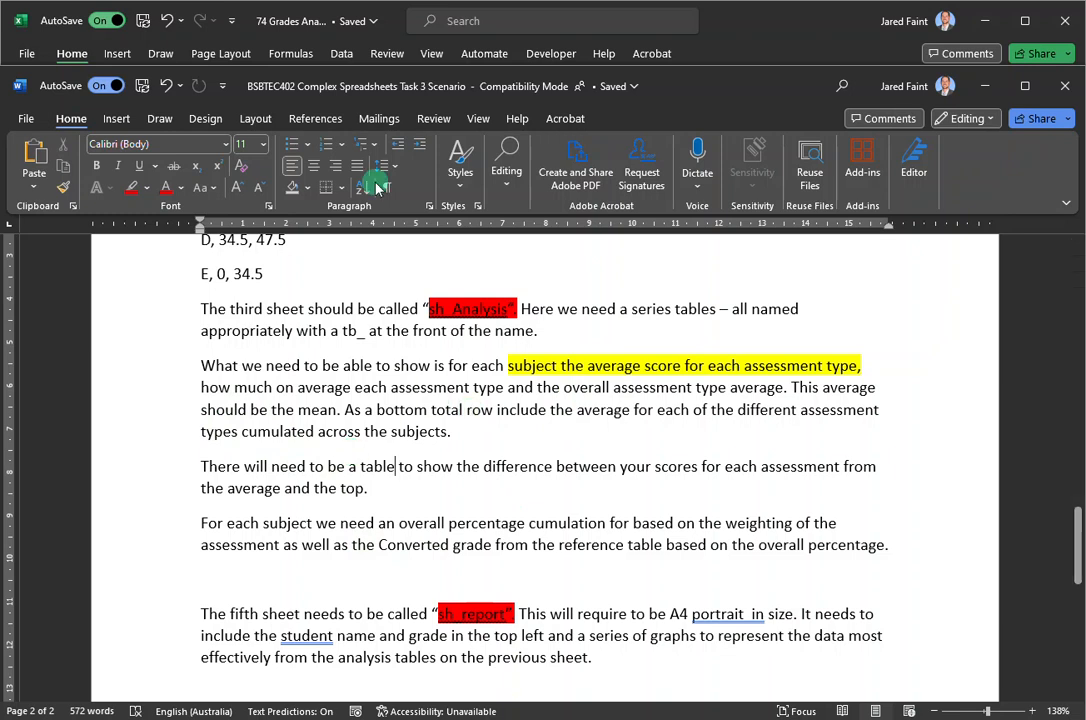
pyautogui.click(779, 42)
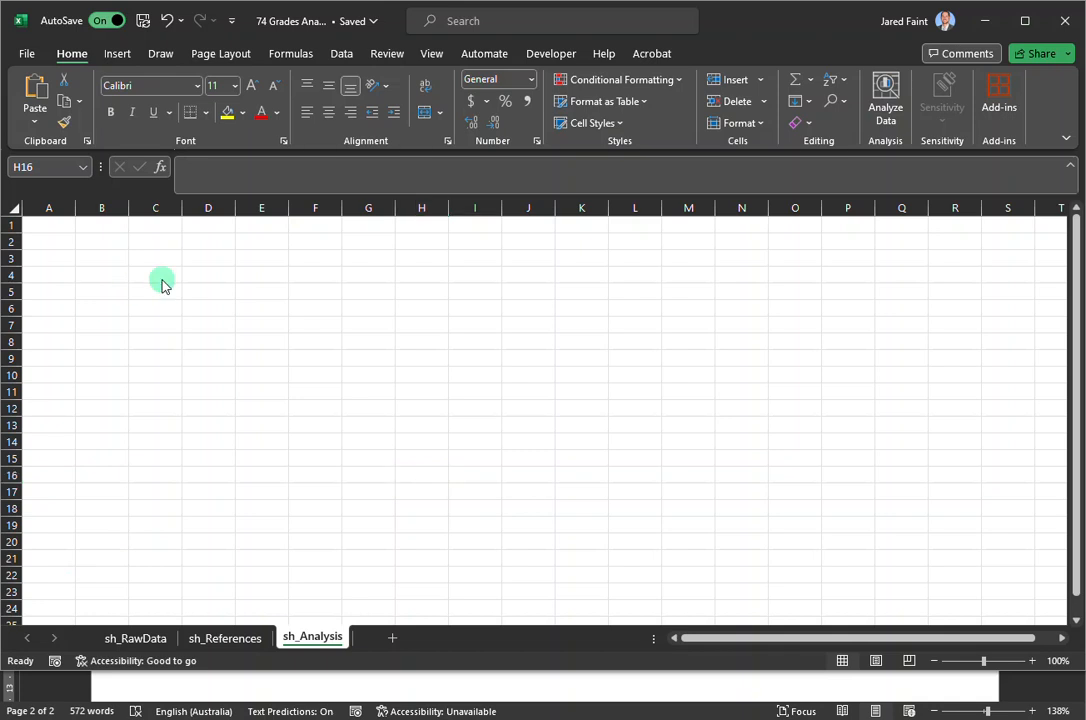
pyautogui.click(54, 222)
pyautogui.click(56, 226)
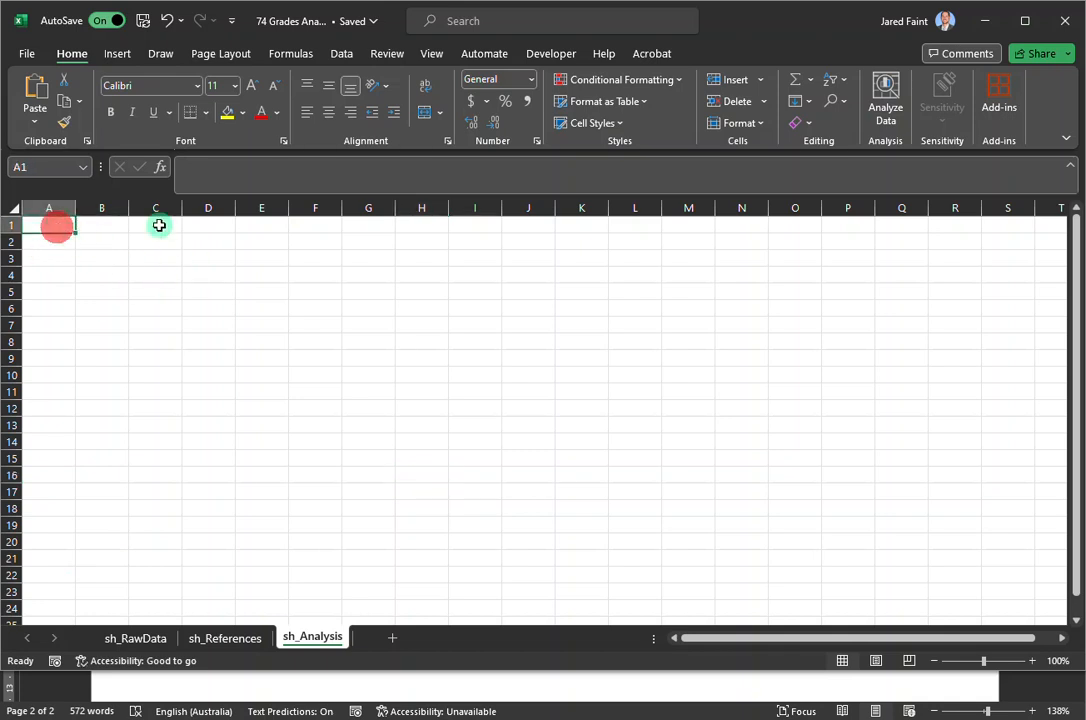
pyautogui.write('Sub')
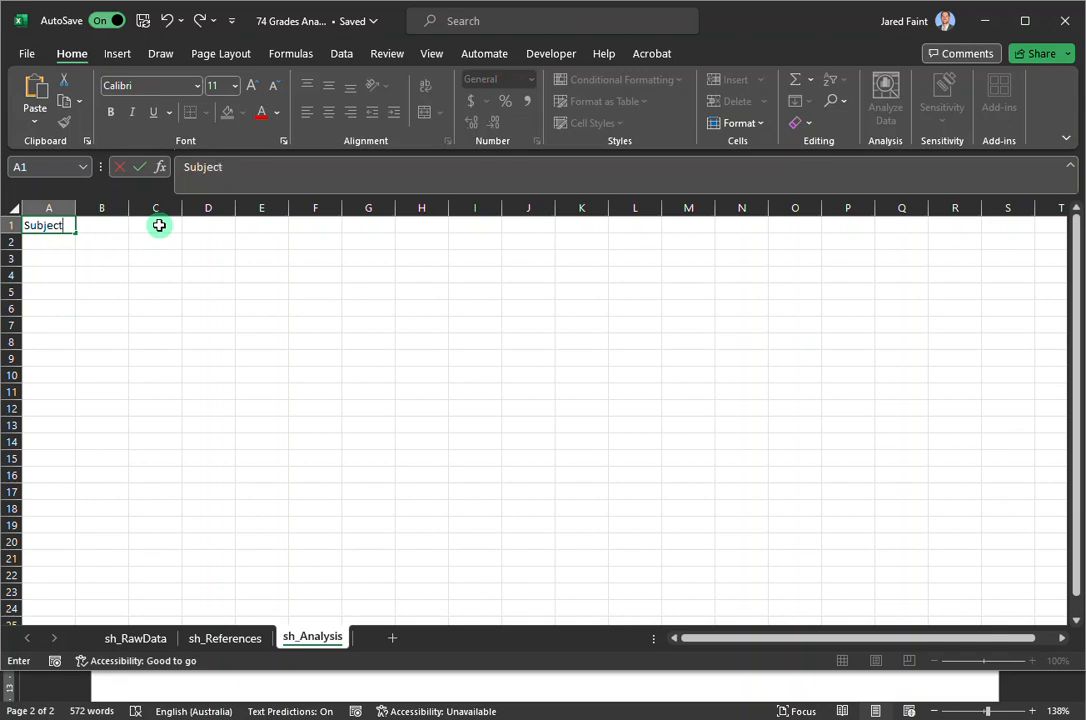
pyautogui.write('ject')
pyautogui.press('Tab')
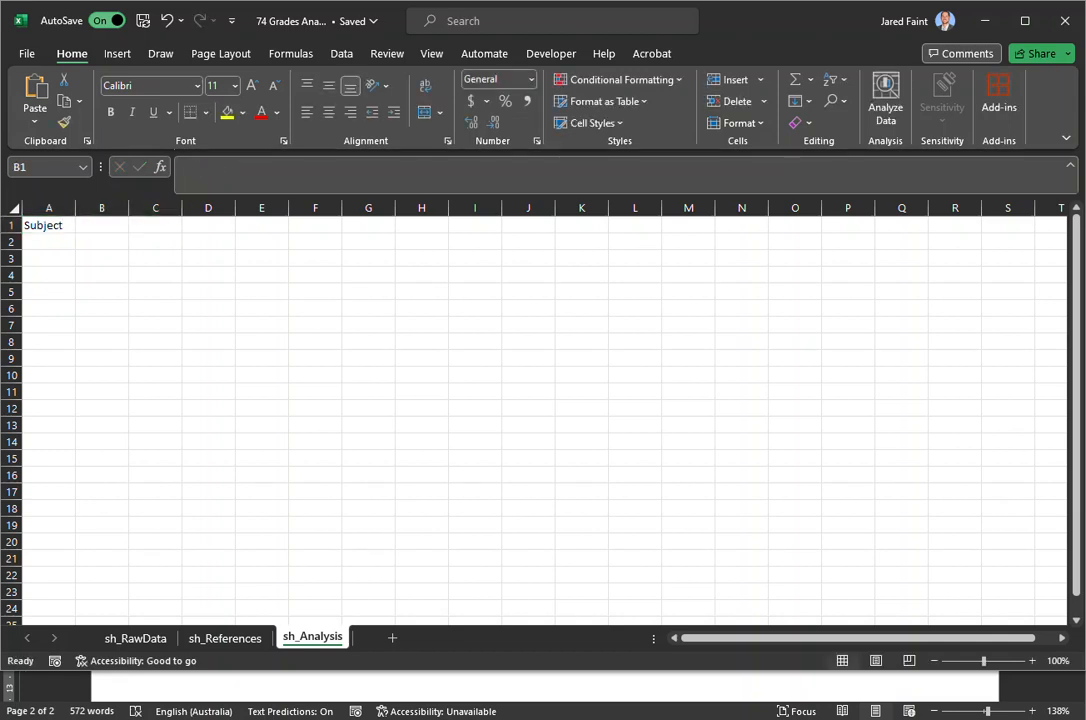
# Paste the five copied assessment types transposed across B1:F1, from Knowledge and Understanding to Research and Inquiry
pyautogui.click(104, 226)
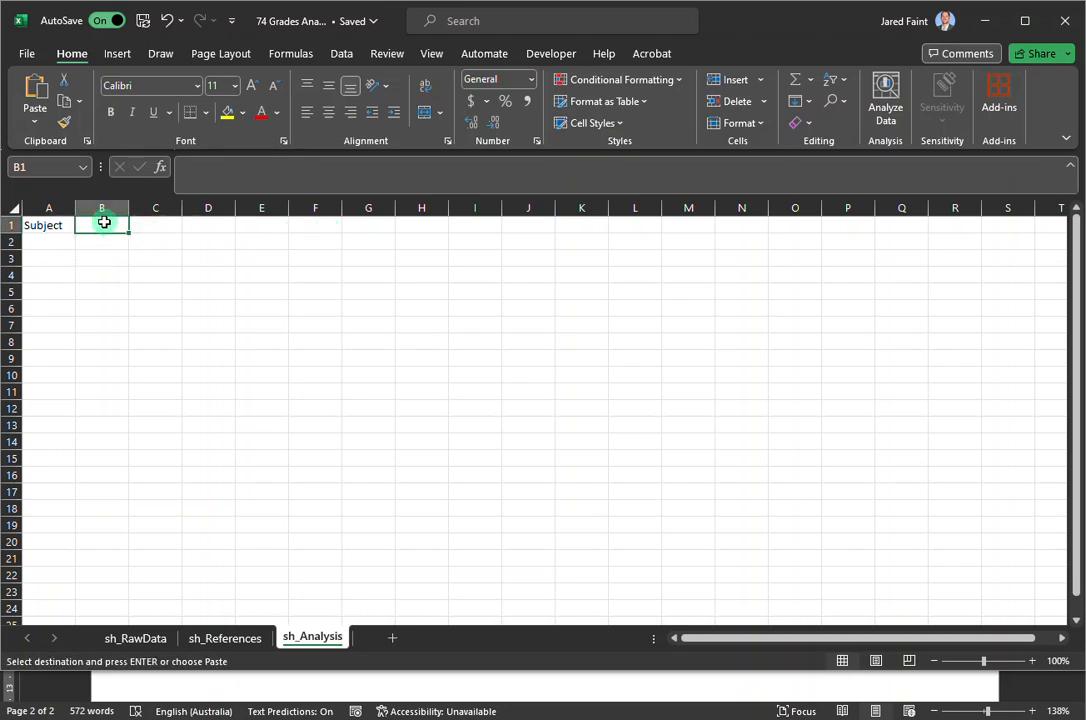
pyautogui.rightClick(100, 225)
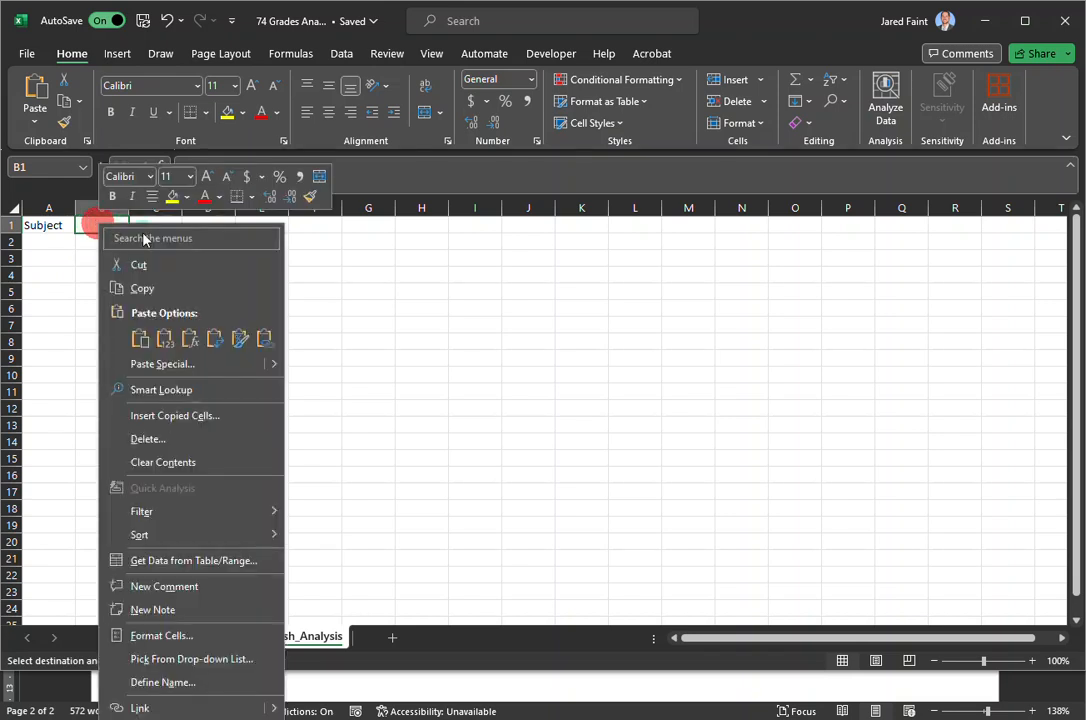
pyautogui.click(164, 340)
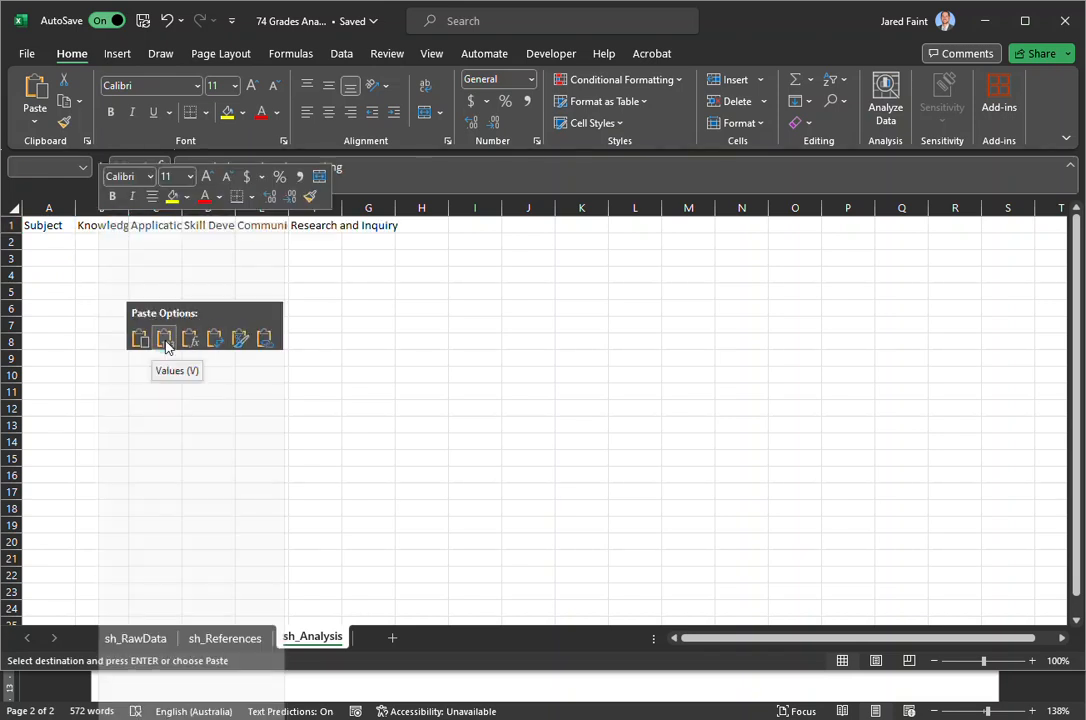
pyautogui.click(150, 289)
pyautogui.moveTo(105, 227); pyautogui.dragTo(315, 226)
# Convert the range A1:F5 on sh_Analysis into a table with headers
pyautogui.moveTo(48, 229); pyautogui.dragTo(330, 286)
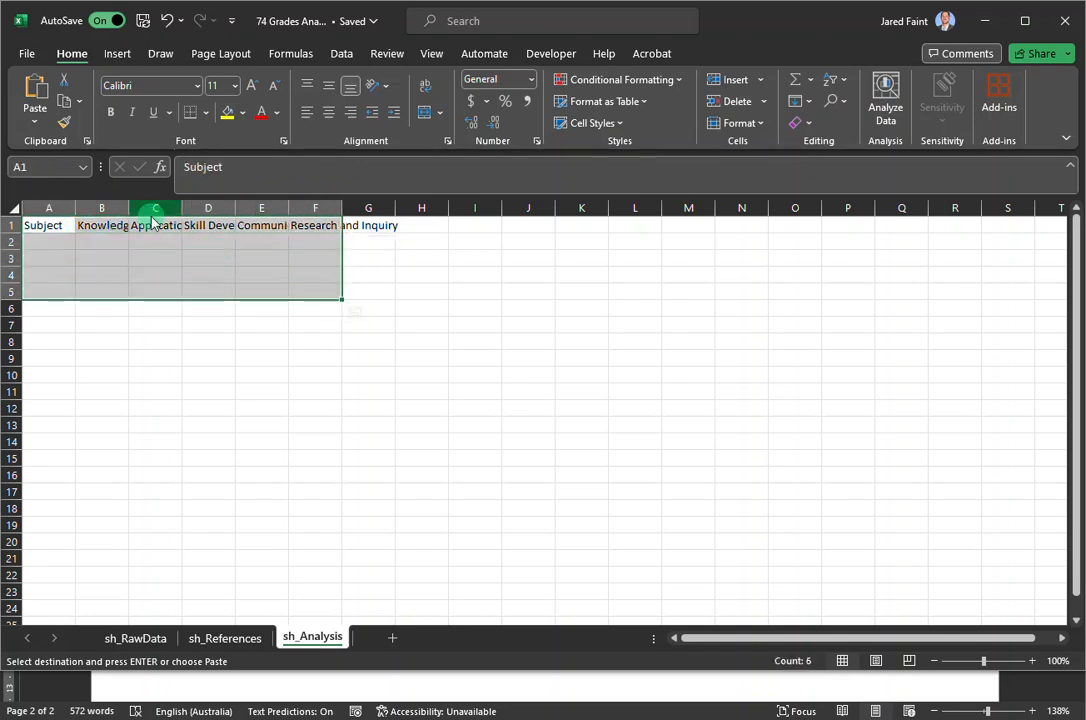
pyautogui.hotkey('ctrl', 't')
pyautogui.click(483, 444)
pyautogui.click(542, 463)
pyautogui.click(262, 405)
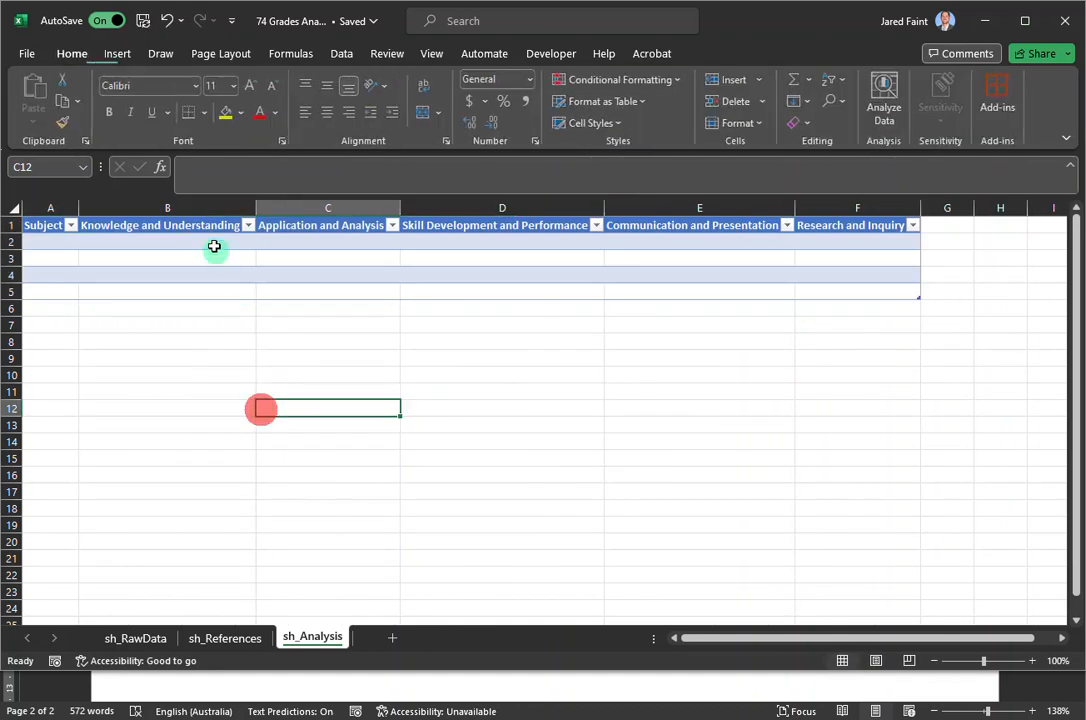
# Wrap the text of headers B1:F1, narrow columns B to F equally, and autofit the height of row 1
pyautogui.moveTo(153, 225); pyautogui.dragTo(856, 225)
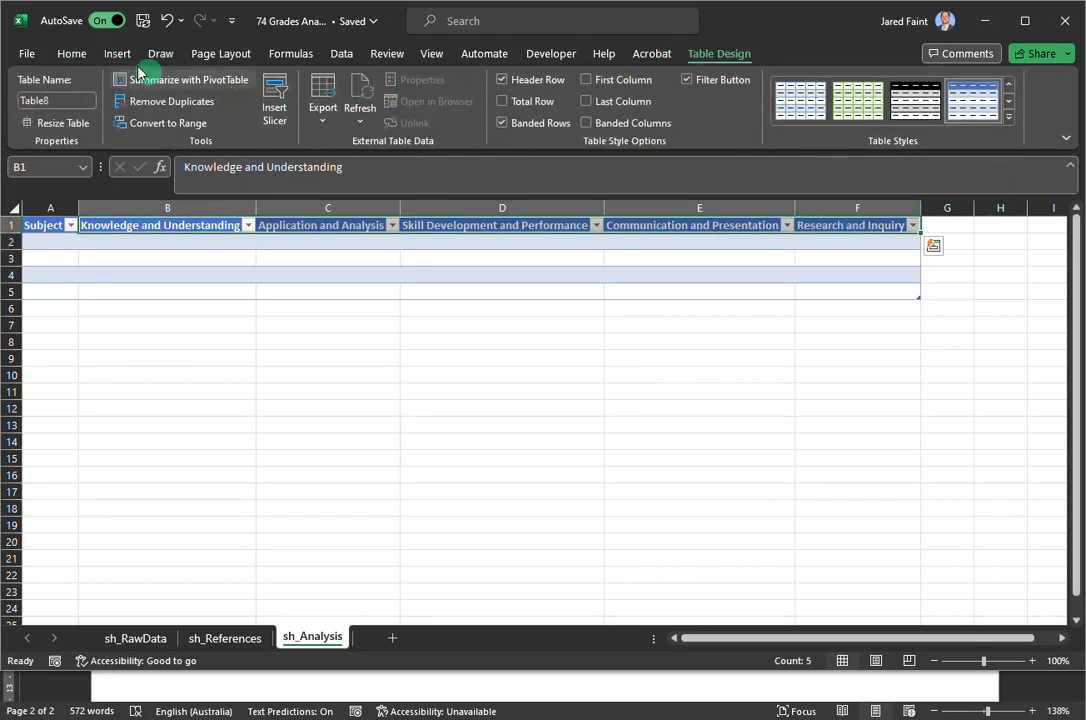
pyautogui.click(71, 53)
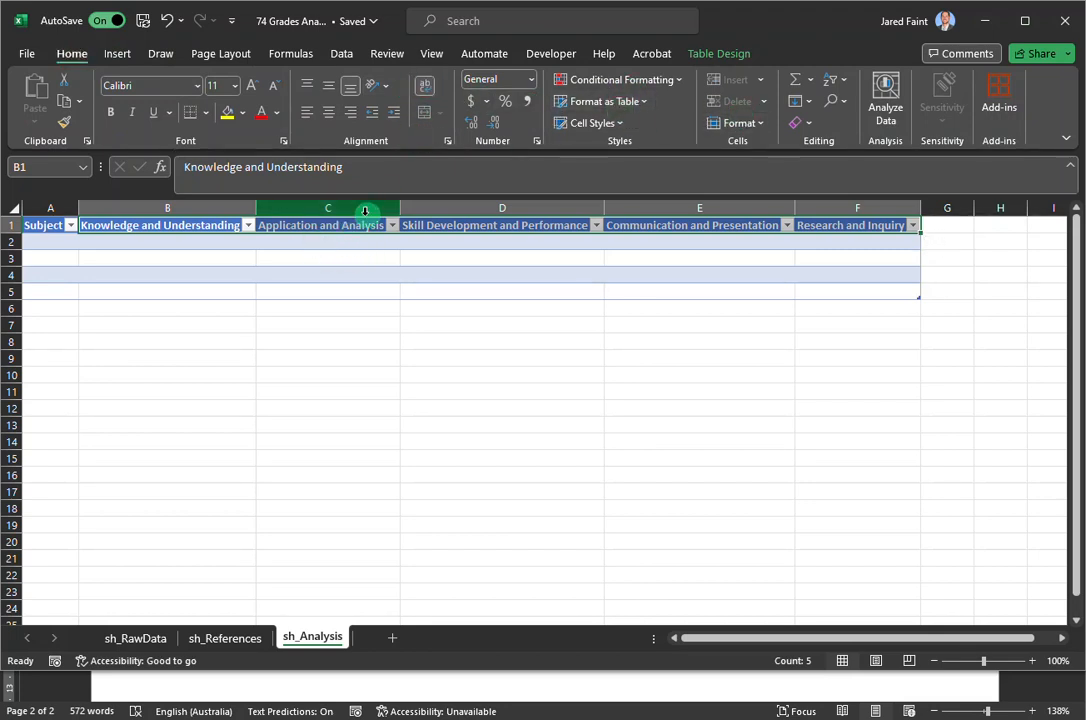
pyautogui.moveTo(190, 207); pyautogui.dragTo(667, 208)
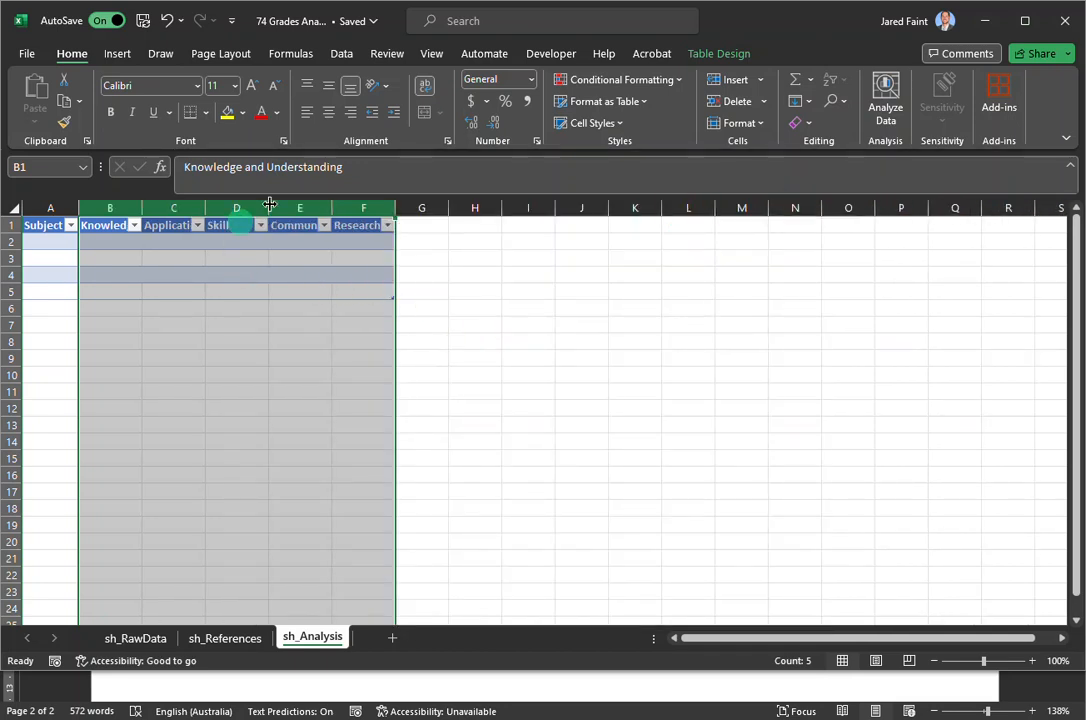
pyautogui.doubleClick(13, 229)
pyautogui.click(218, 372)
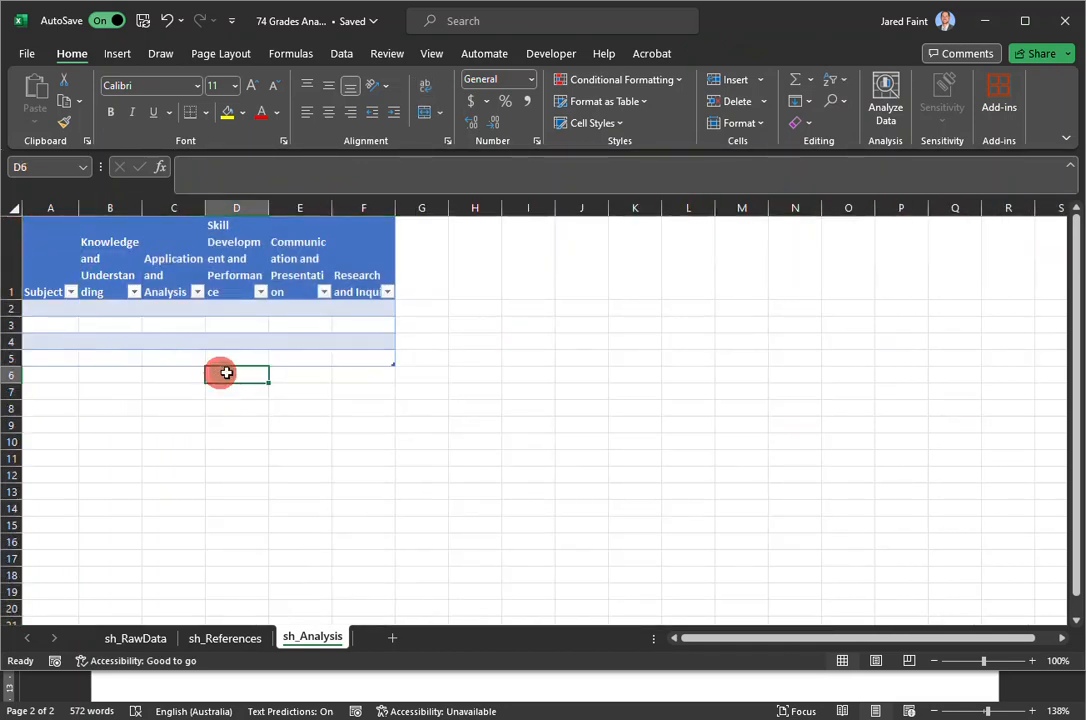
# Widen columns B to F equally on sh_Analysis so the assessment type headers fit on fewer lines
pyautogui.moveTo(103, 206); pyautogui.dragTo(355, 206)
pyautogui.moveTo(268, 207); pyautogui.dragTo(291, 207)
pyautogui.click(405, 408)
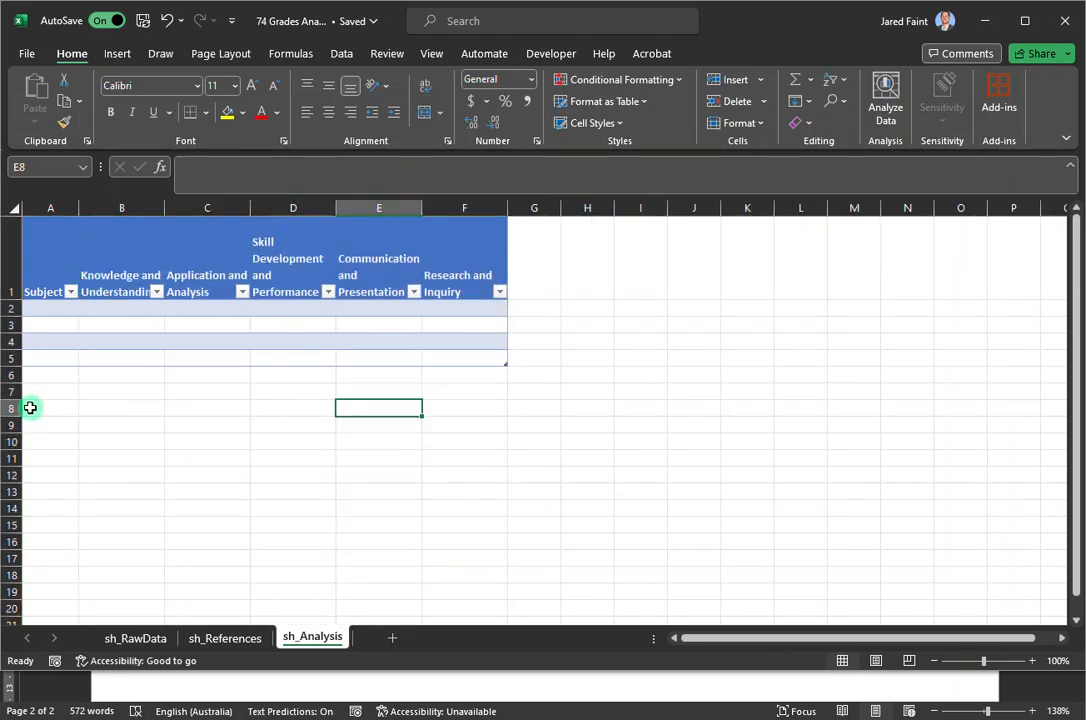
# Copy the four subjects, English ATAR to Maths General, into A2:A5 of sh_Analysis and autofit column A
pyautogui.hotkey('alt', 'Tab')
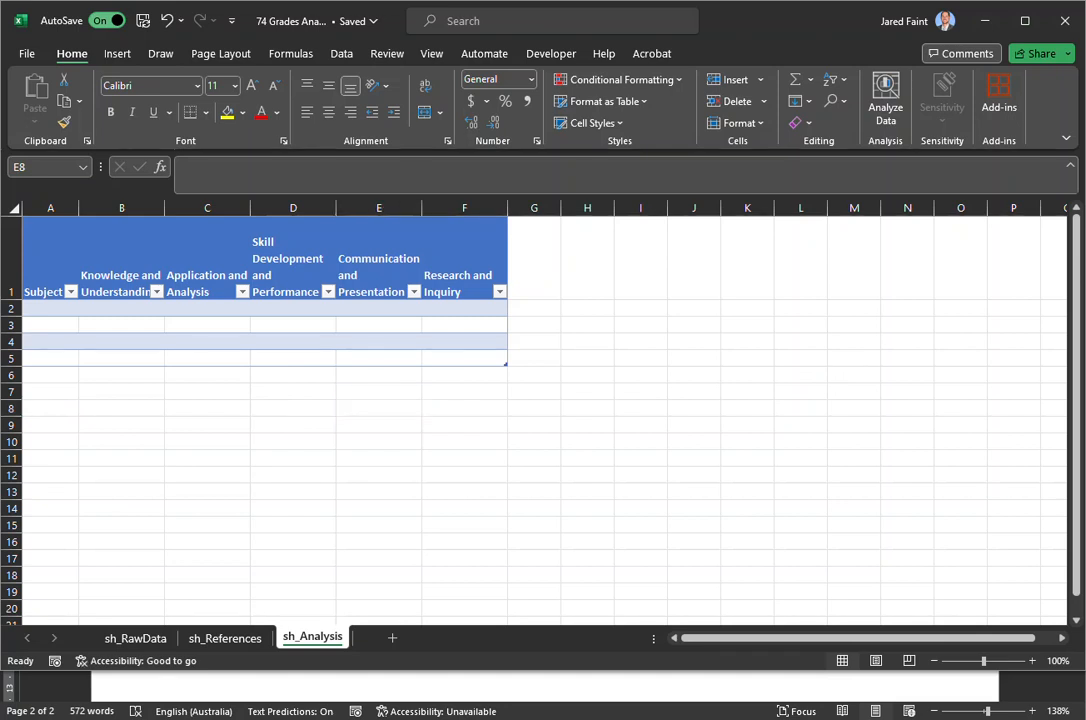
pyautogui.hotkey('ctrl', 'c')
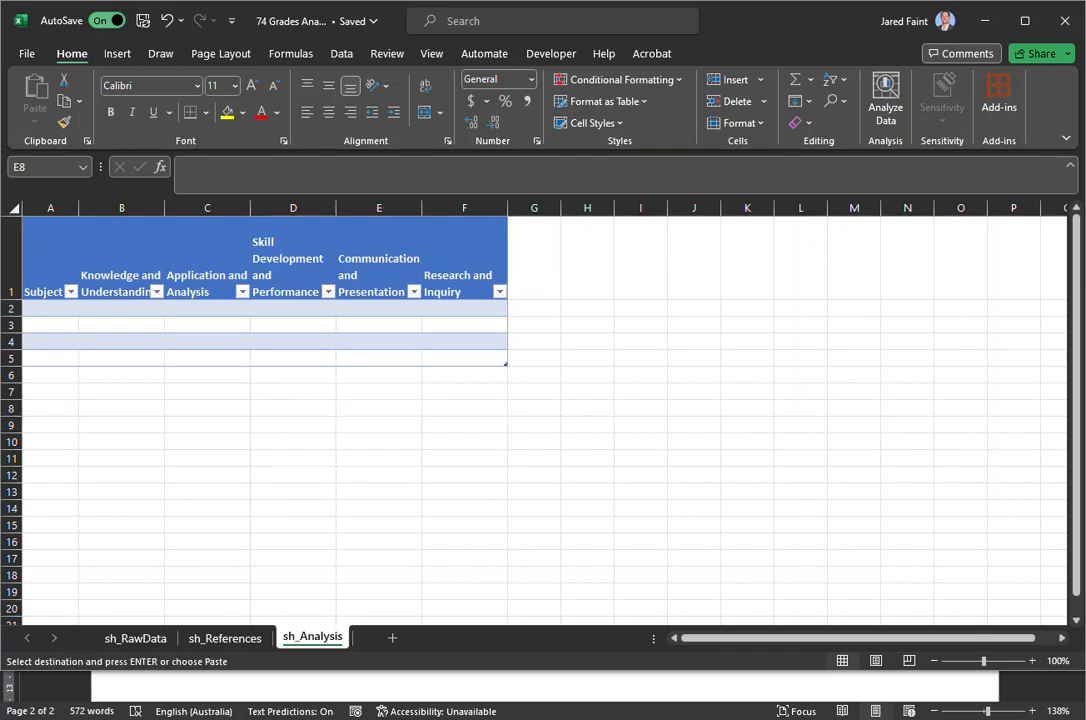
pyautogui.click(45, 309)
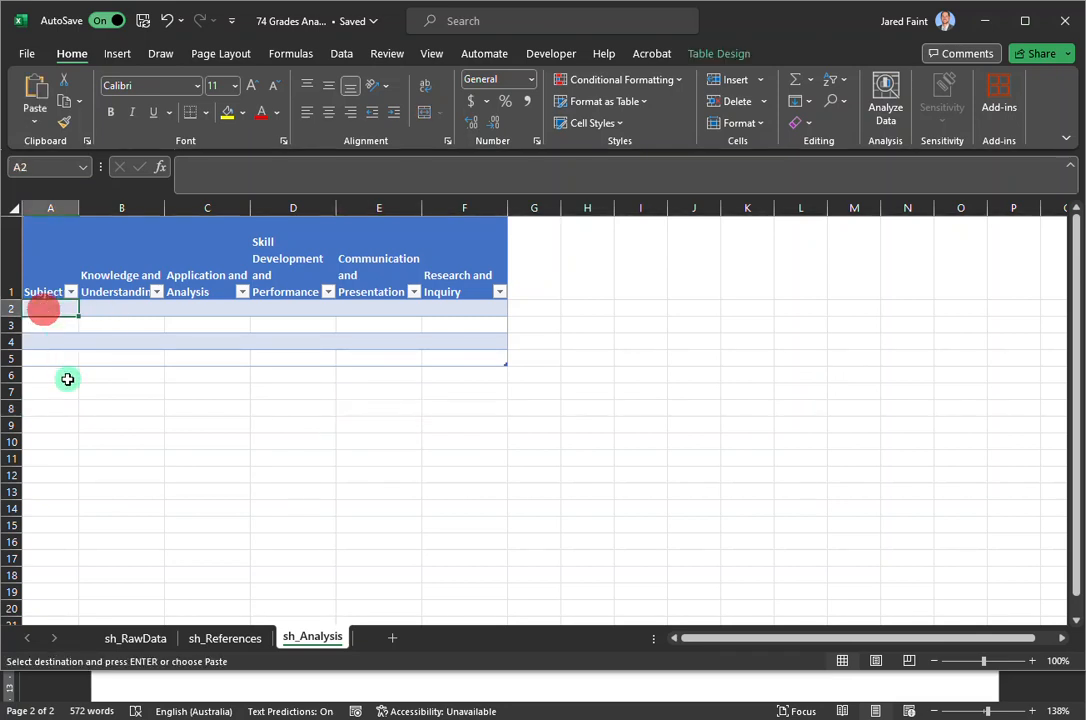
pyautogui.hotkey('ctrl', 'v')
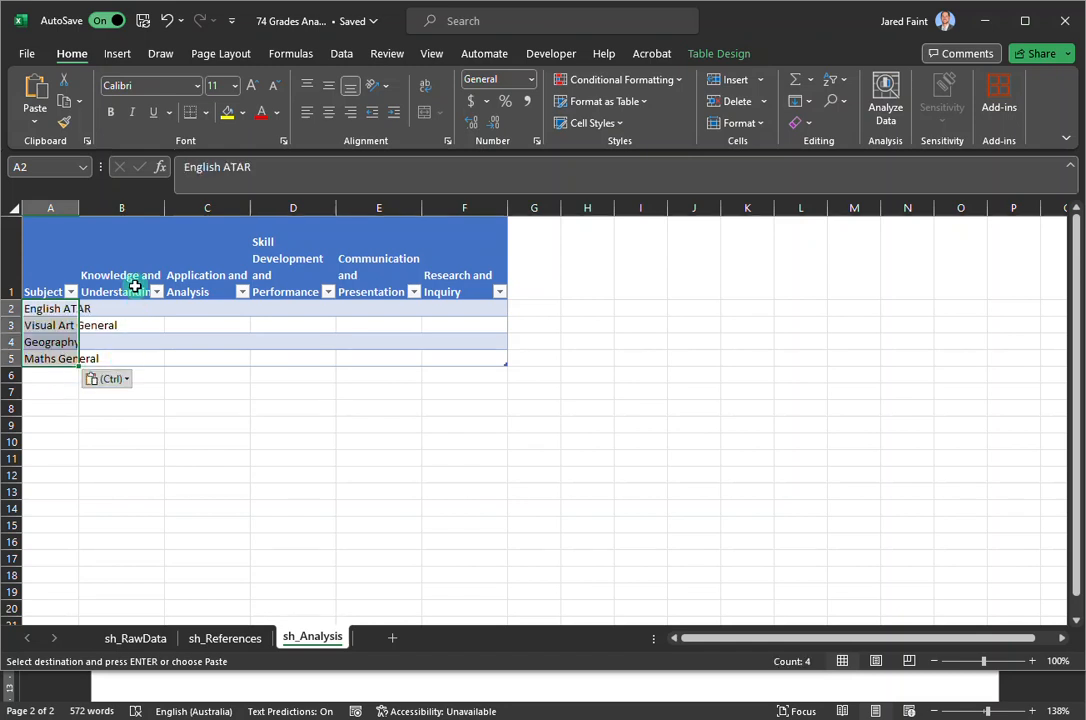
pyautogui.doubleClick(78, 207)
pyautogui.click(80, 207)
# Compare the sh_RawData records with the subject rows and assessment type headers on sh_Analysis that serve as averaging criteria
pyautogui.click(136, 637)
pyautogui.click(72, 392)
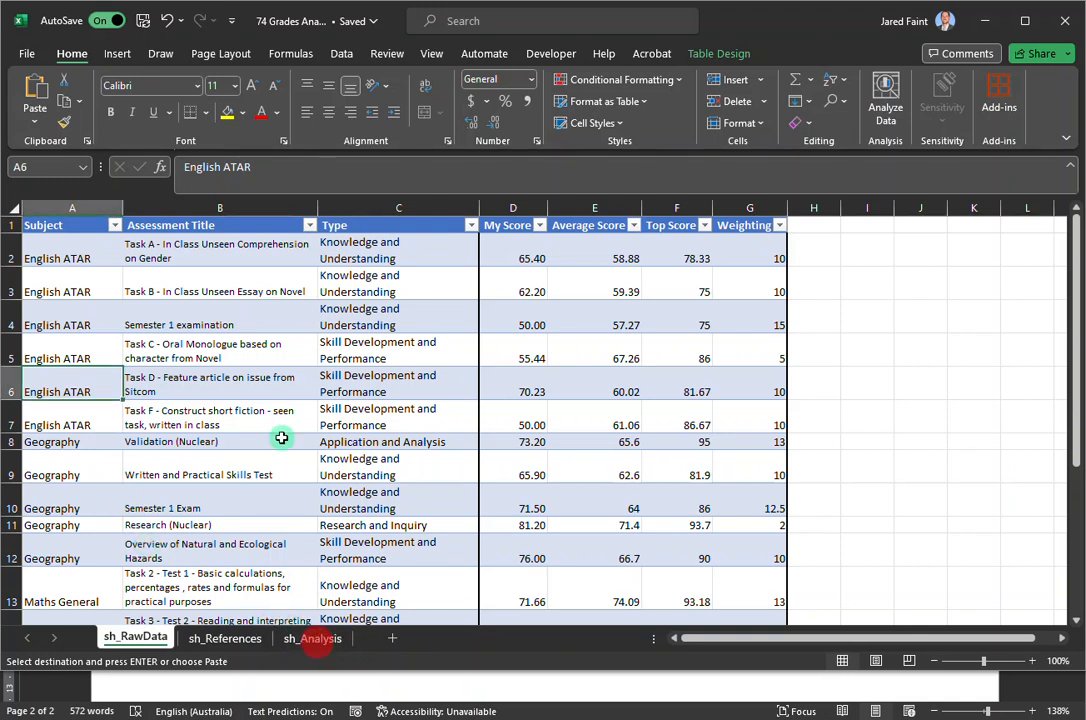
pyautogui.click(313, 640)
pyautogui.click(252, 410)
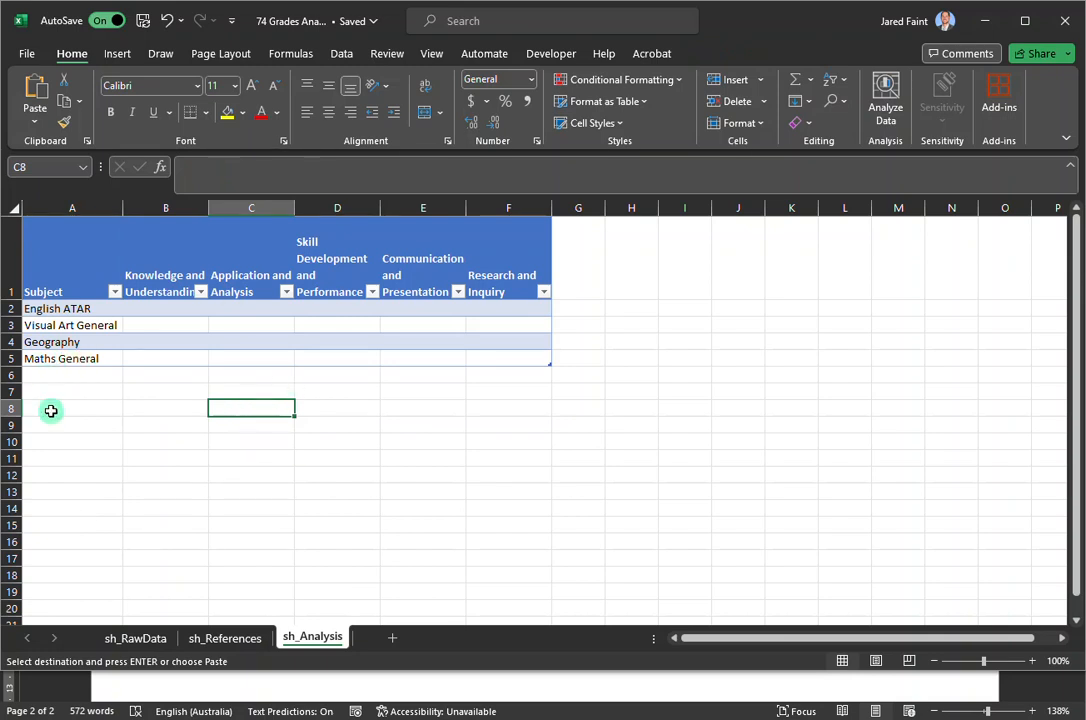
pyautogui.click(166, 315)
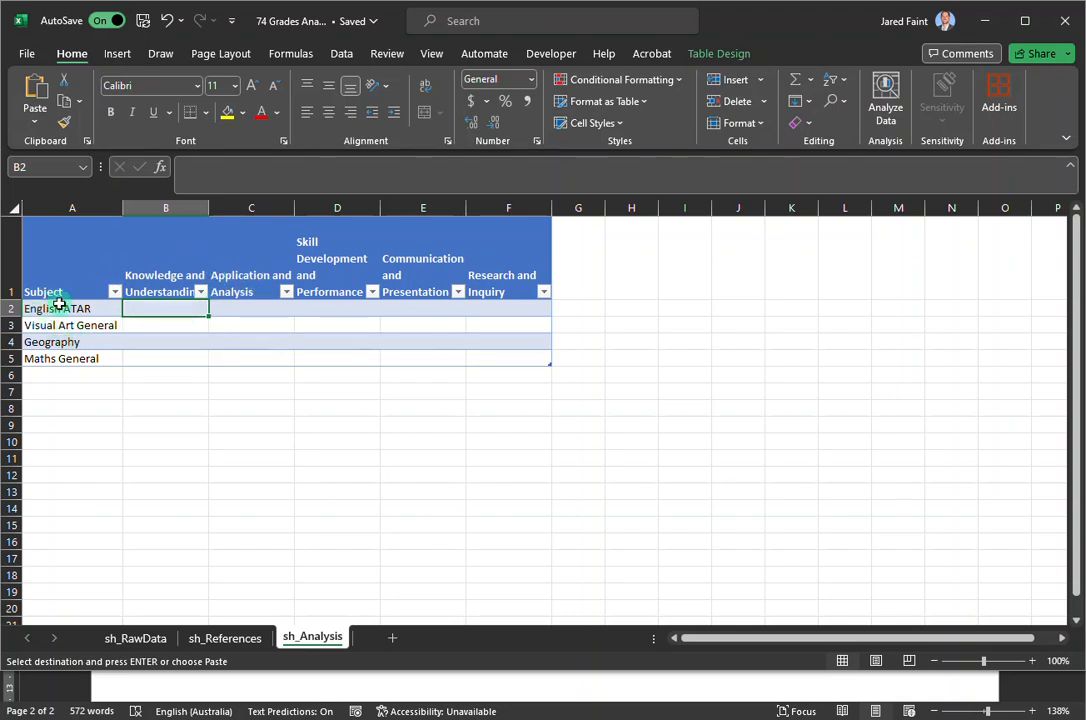
pyautogui.click(50, 309)
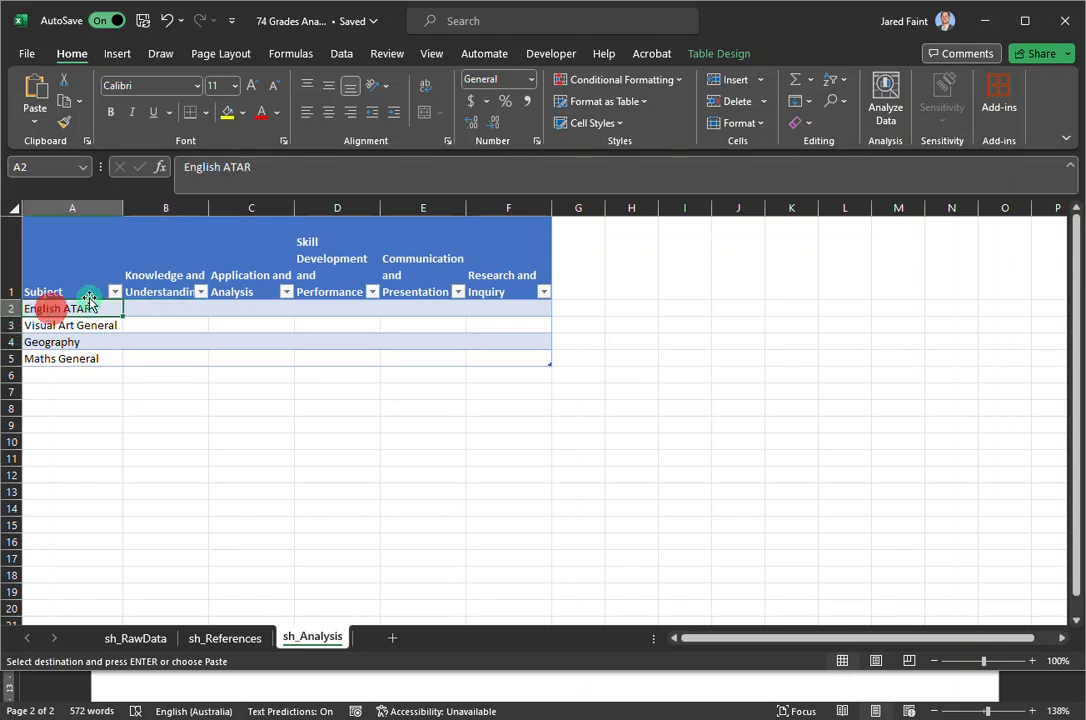
pyautogui.click(165, 270)
pyautogui.click(78, 308)
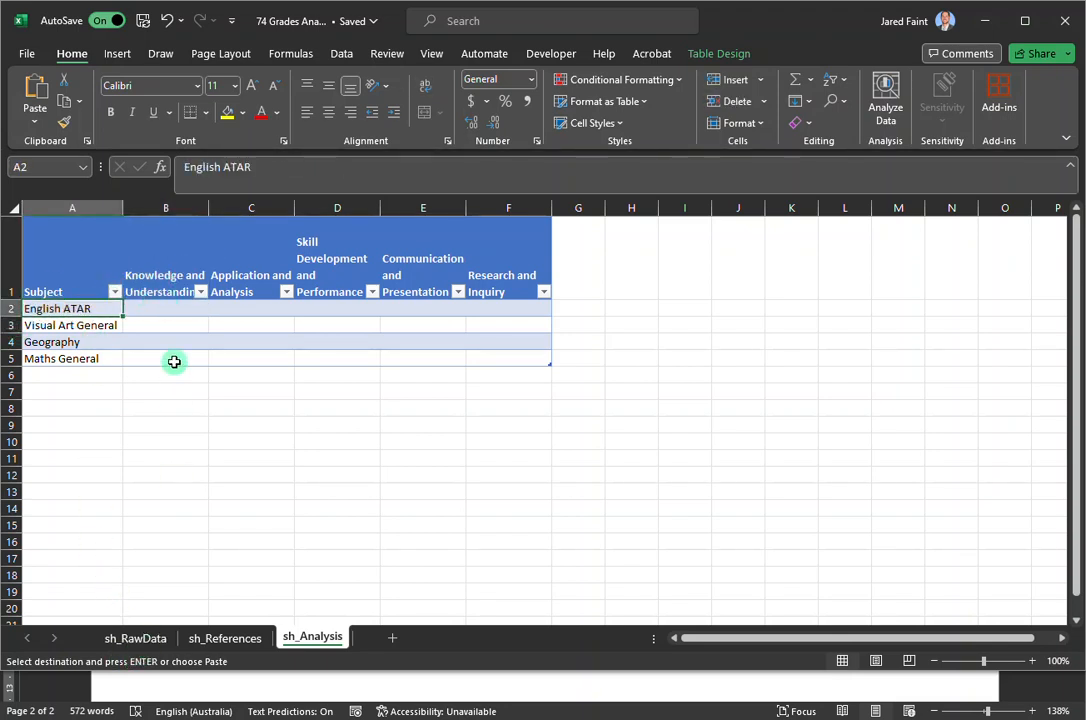
# Start an AVERAGEIFS formula in cell B2 of sh_Analysis with the My Score column of tb_RawData as the average range
pyautogui.click(163, 309)
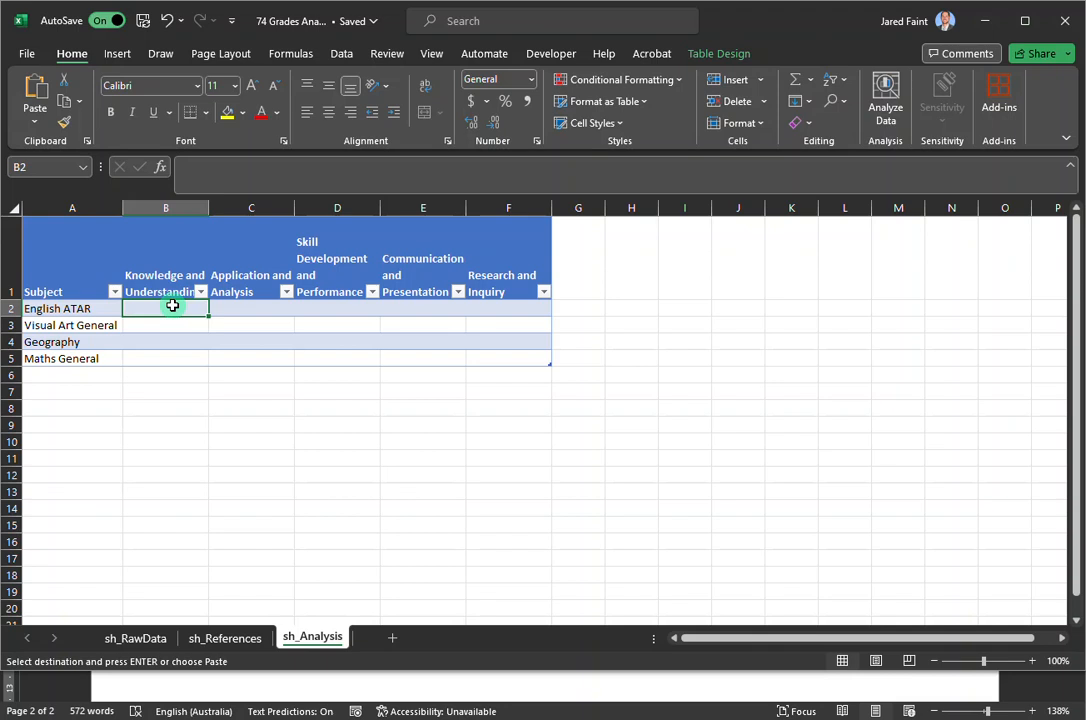
pyautogui.write('=')
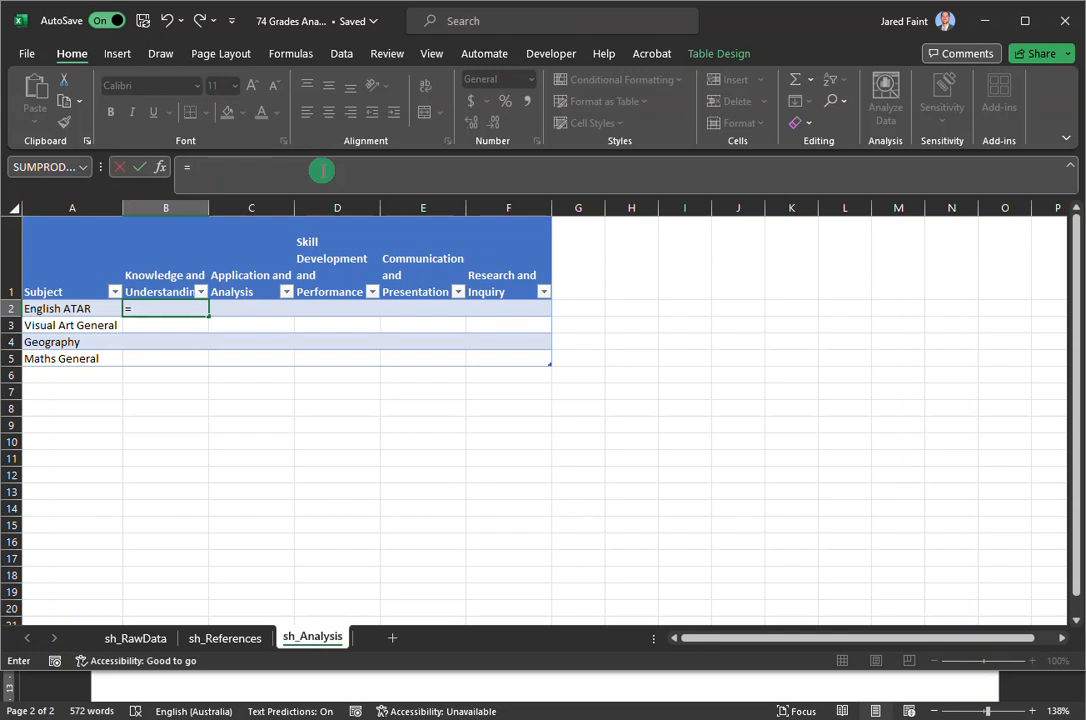
pyautogui.write('averageifs')
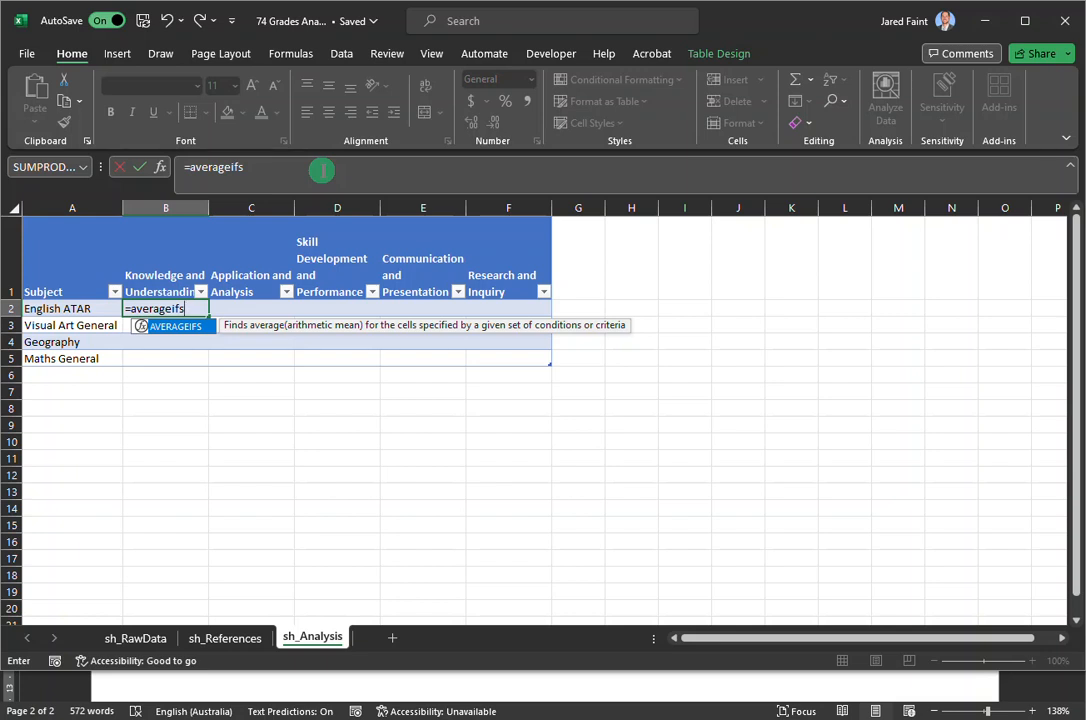
pyautogui.write('(')
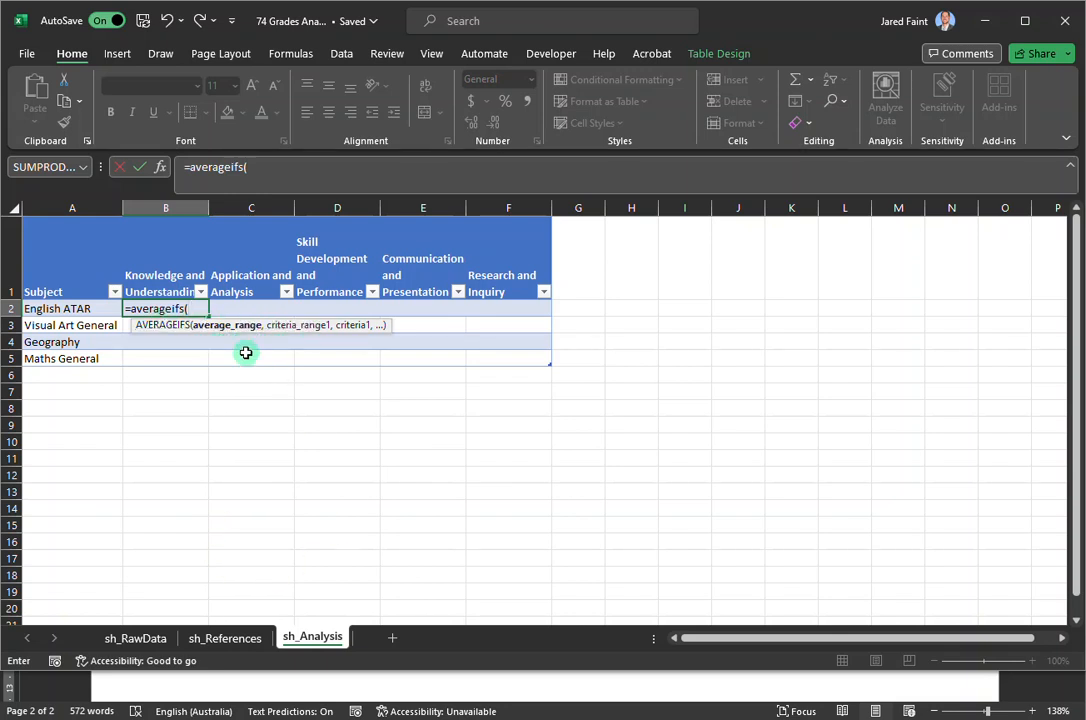
pyautogui.click(137, 641)
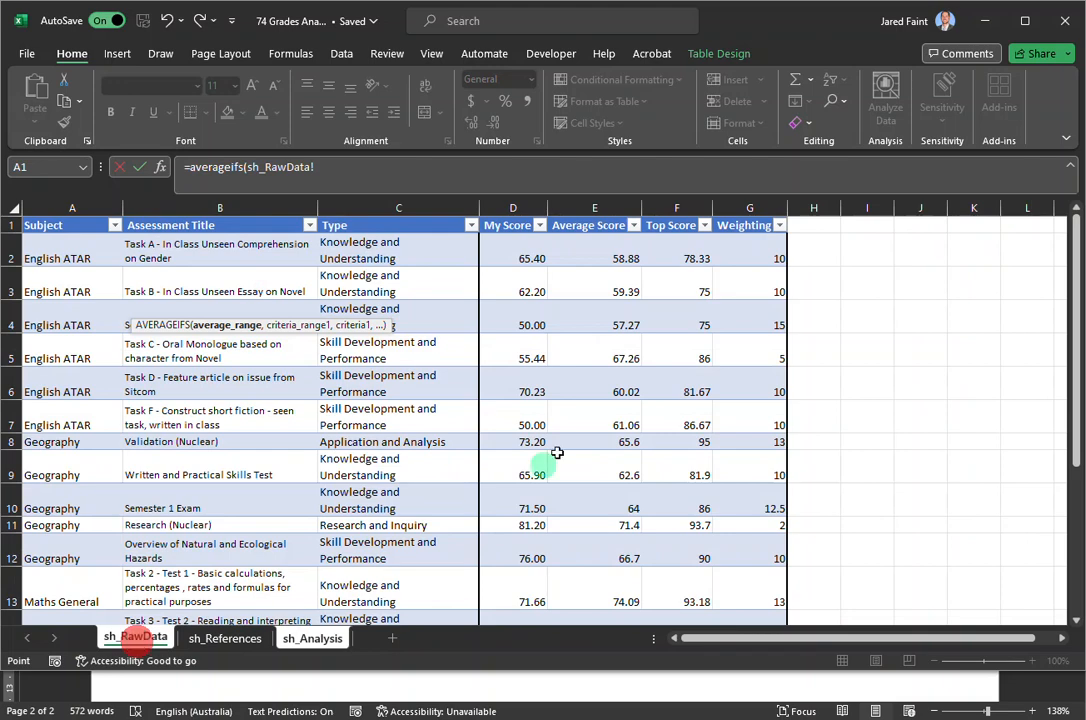
pyautogui.moveTo(515, 244); pyautogui.dragTo(518, 535)
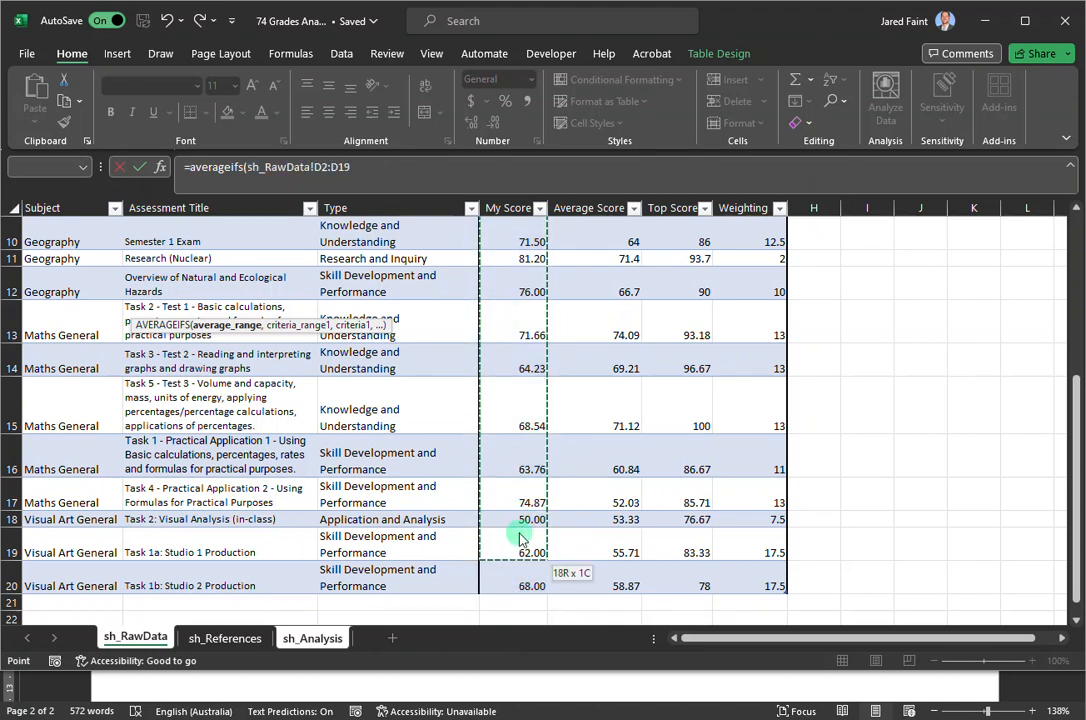
pyautogui.moveTo(521, 570); pyautogui.dragTo(518, 582)
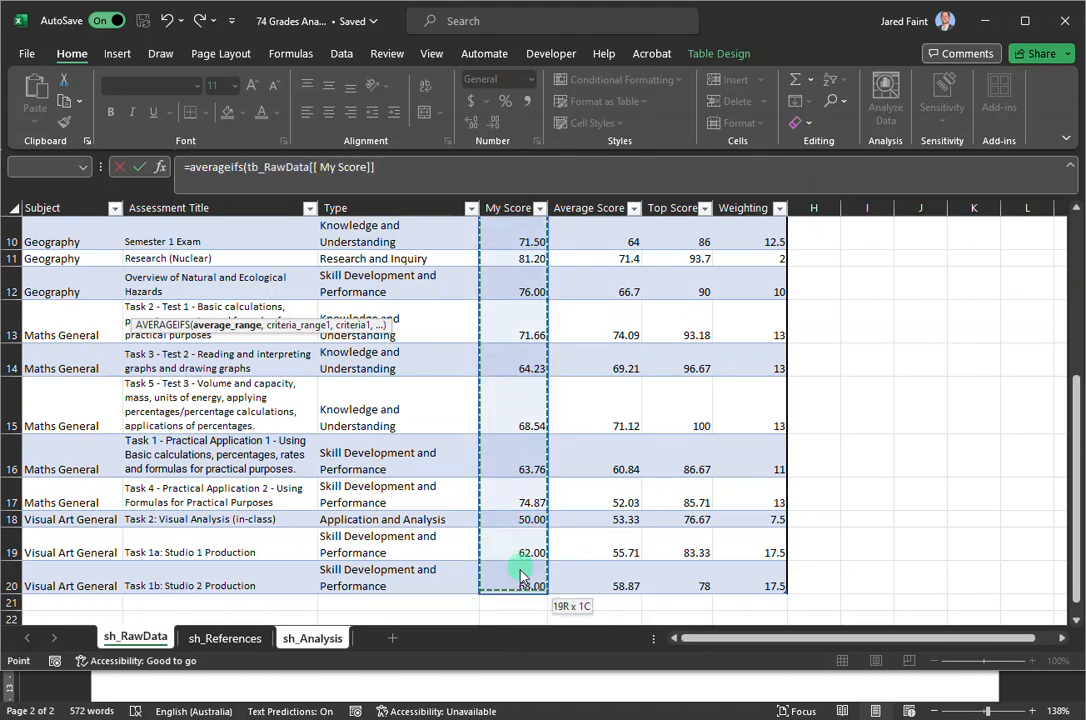
pyautogui.scroll(3, 522, 524)
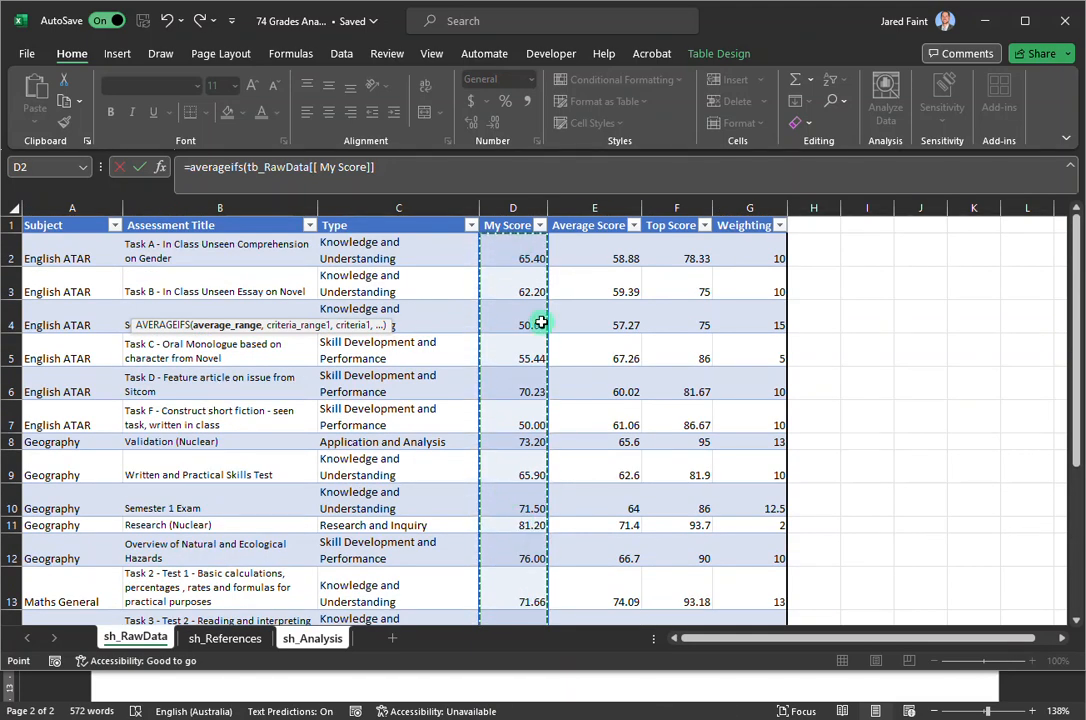
pyautogui.scroll(-3, 533, 363)
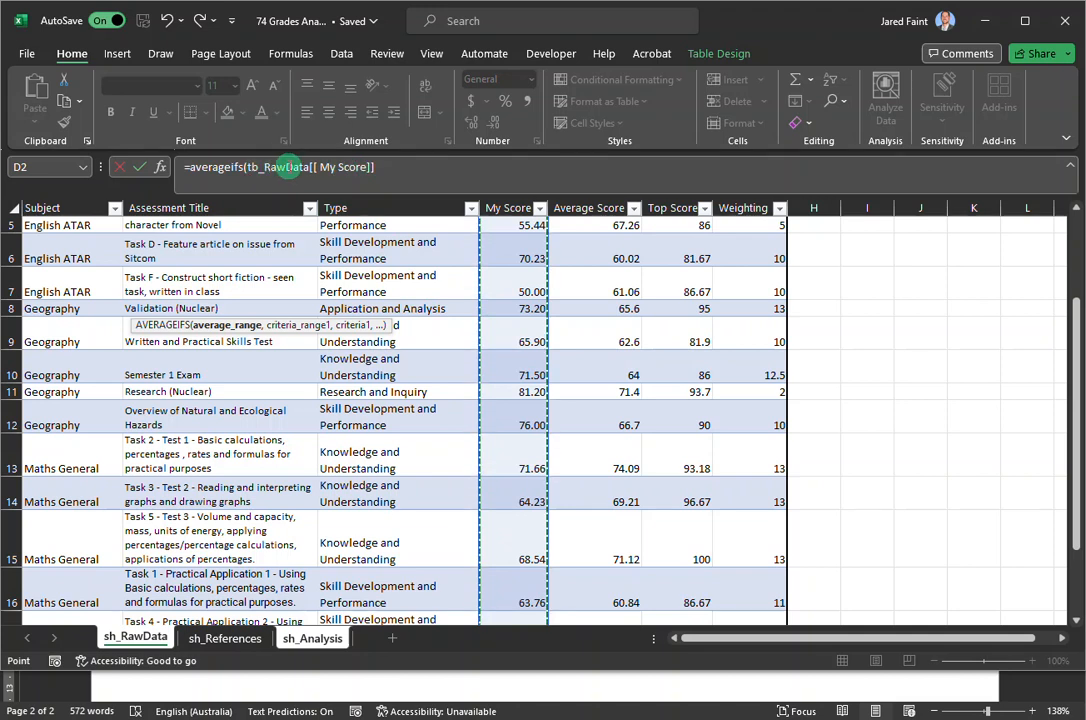
pyautogui.click(409, 174)
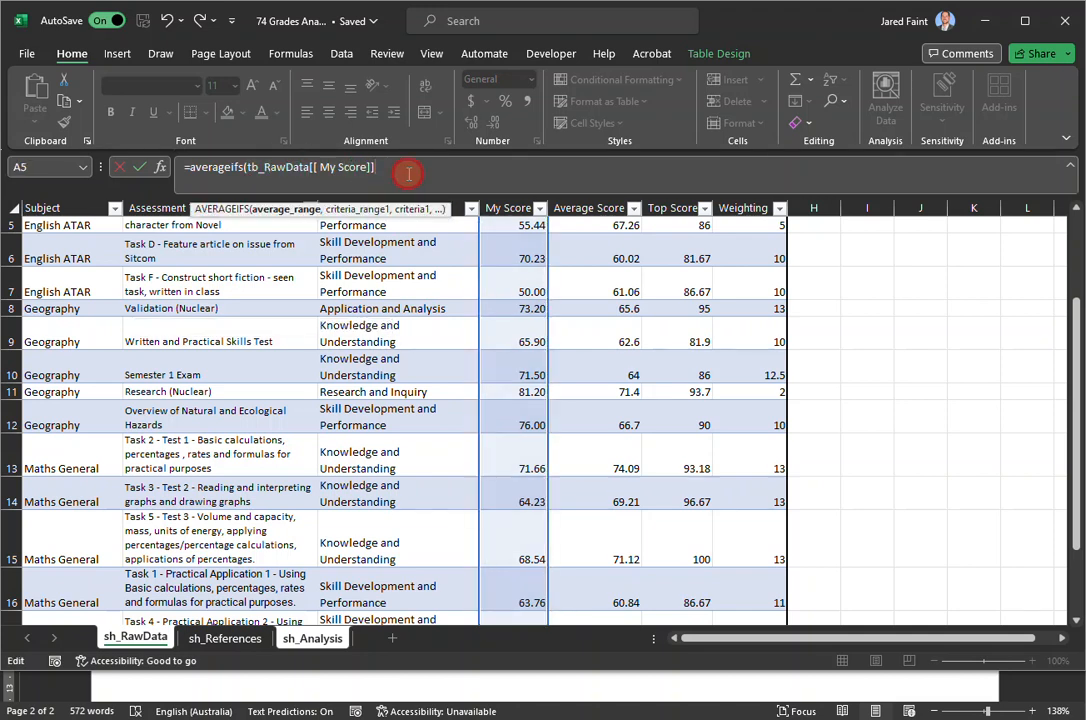
pyautogui.write(',')
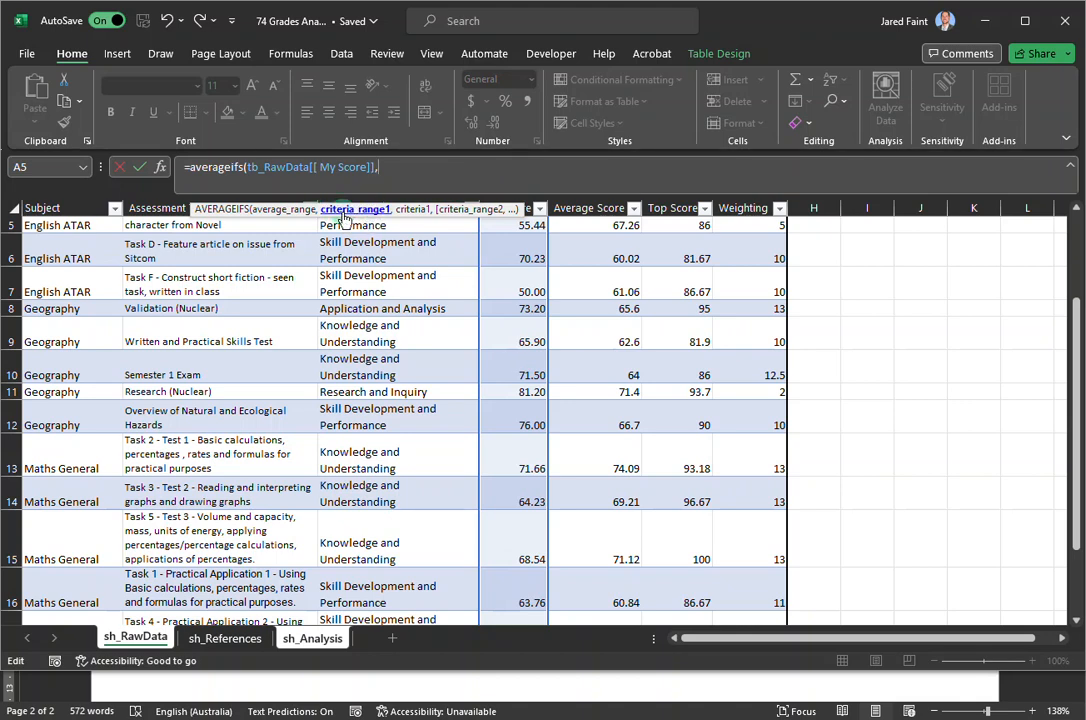
pyautogui.scroll(2, 94, 310)
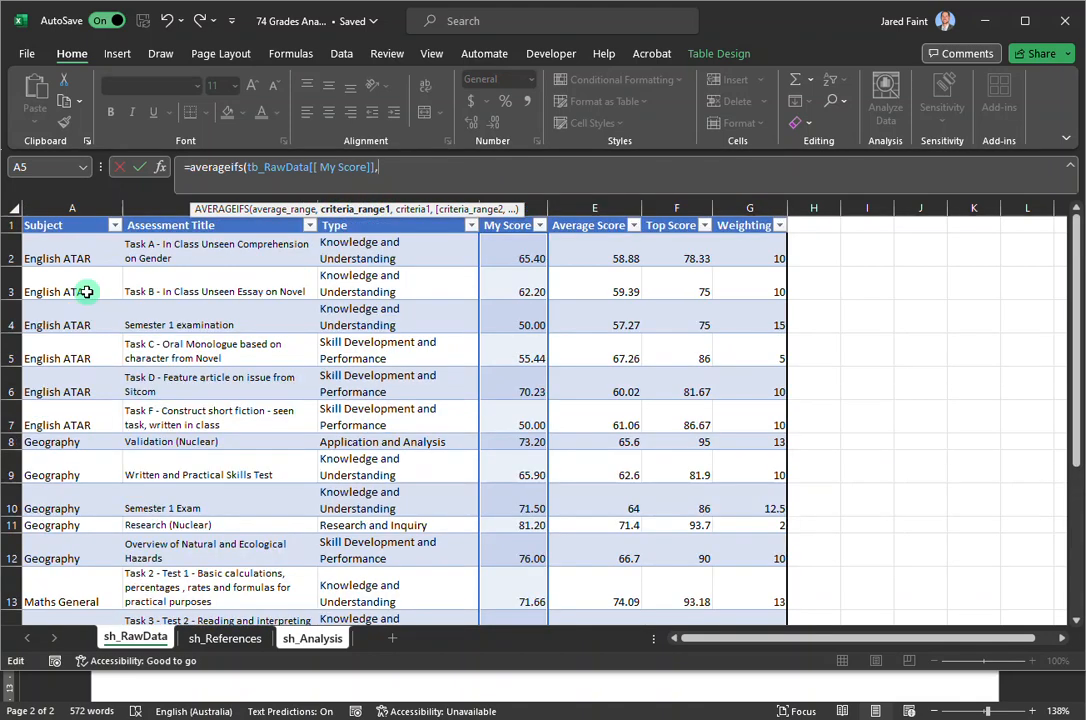
pyautogui.moveTo(73, 254); pyautogui.dragTo(73, 548)
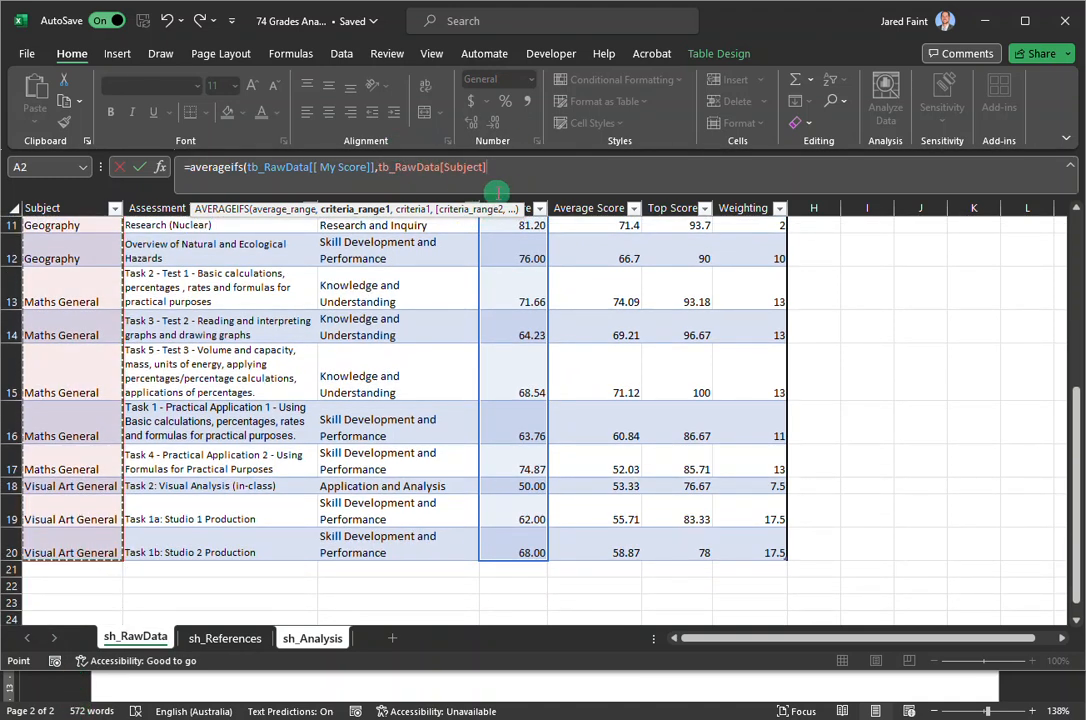
pyautogui.write(',')
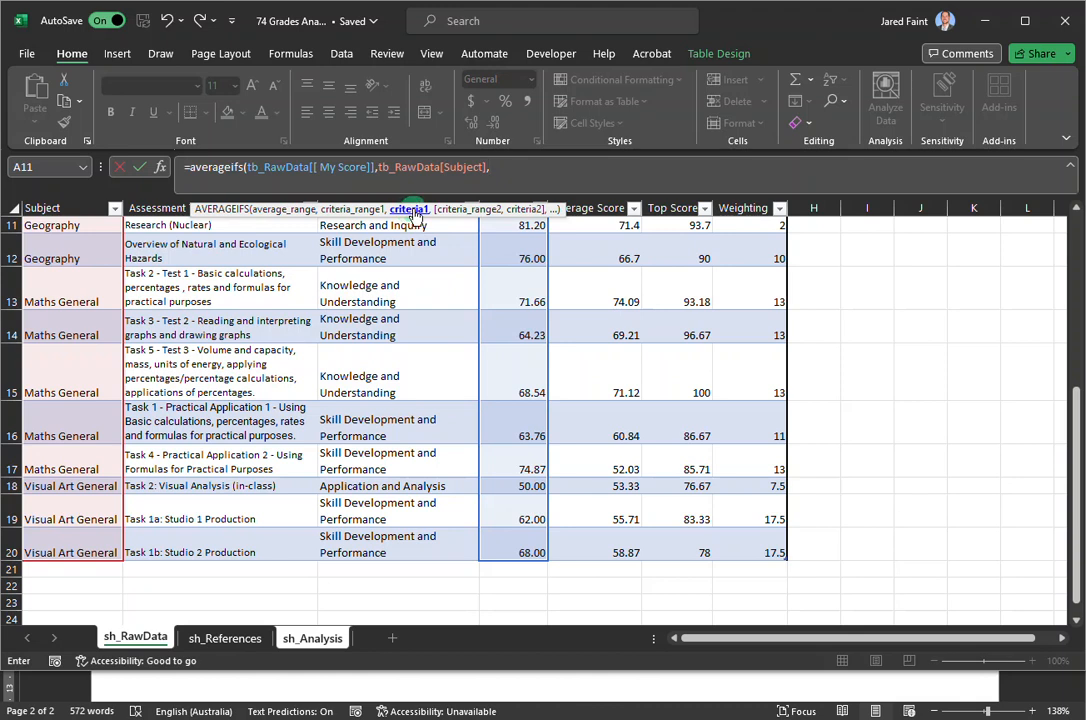
pyautogui.click(310, 641)
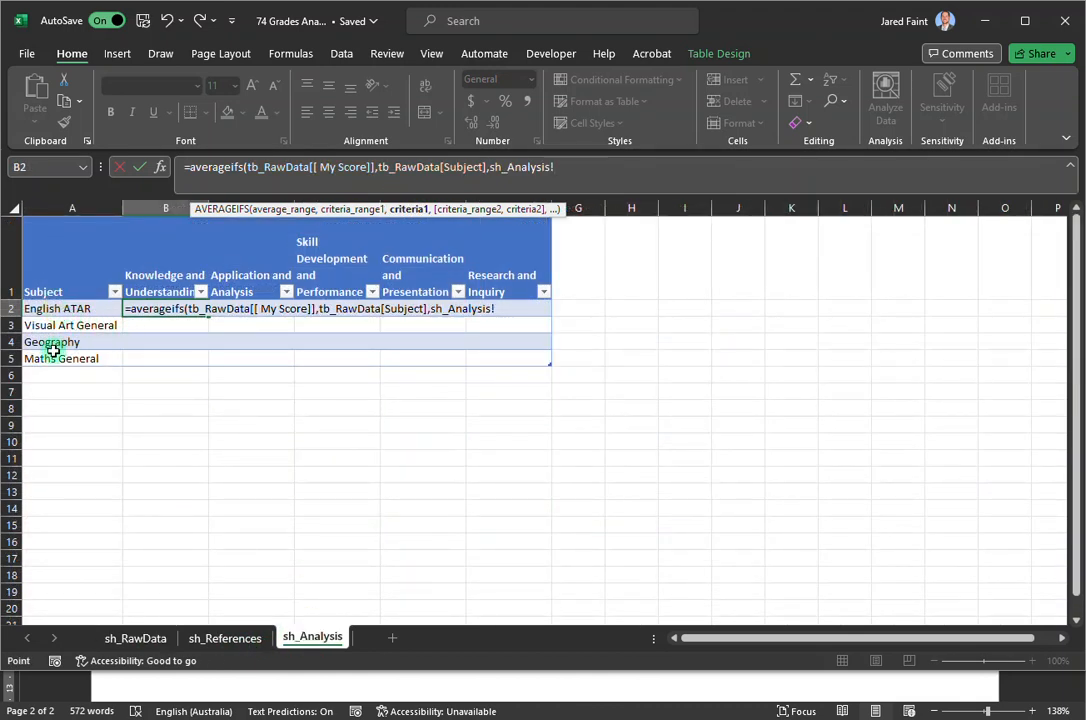
pyautogui.click(56, 310)
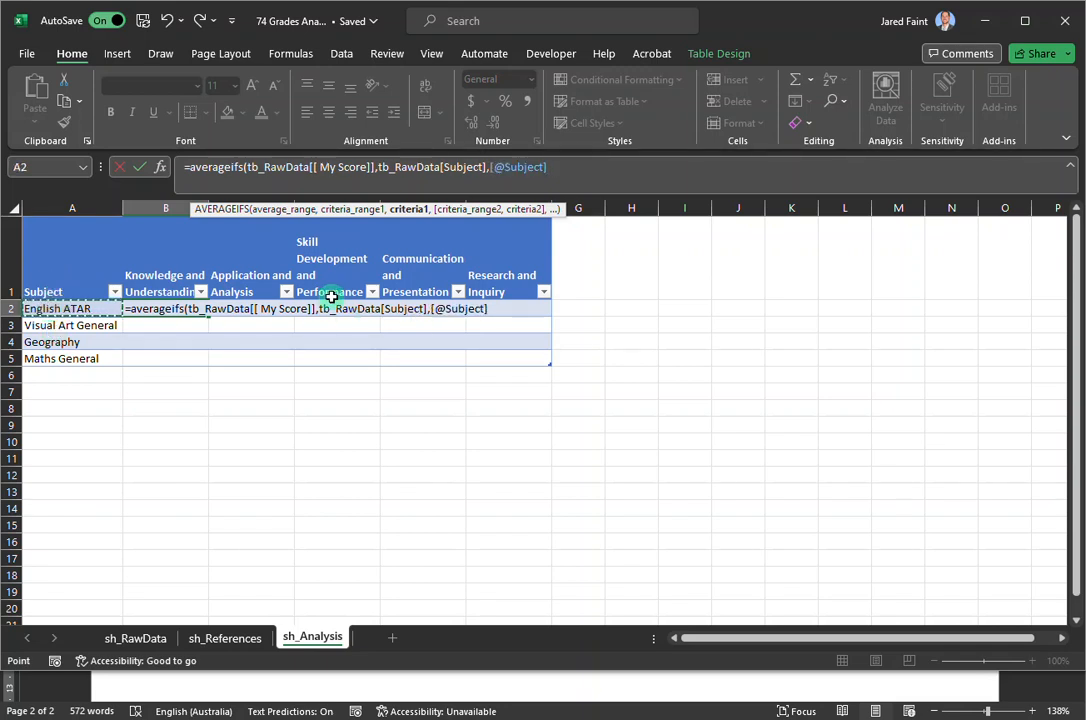
pyautogui.write(',')
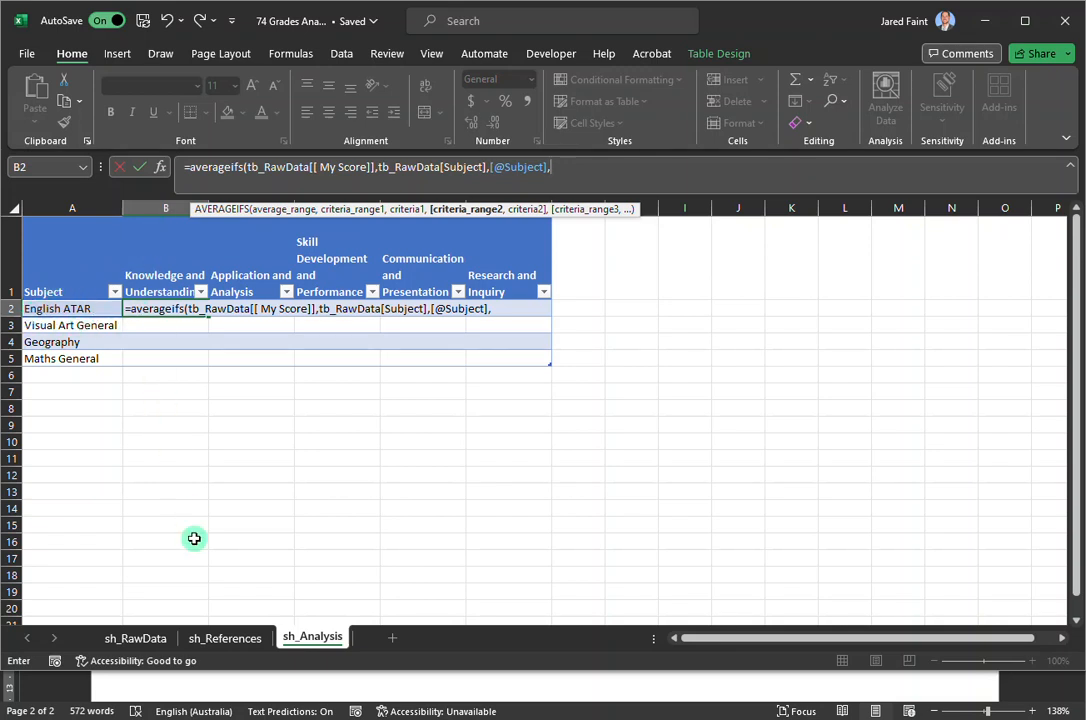
# Add the second criterion, matching tb_RawData's Type column to the Knowledge and Understanding header in B1, and complete the AVERAGEIFS formula
pyautogui.click(141, 645)
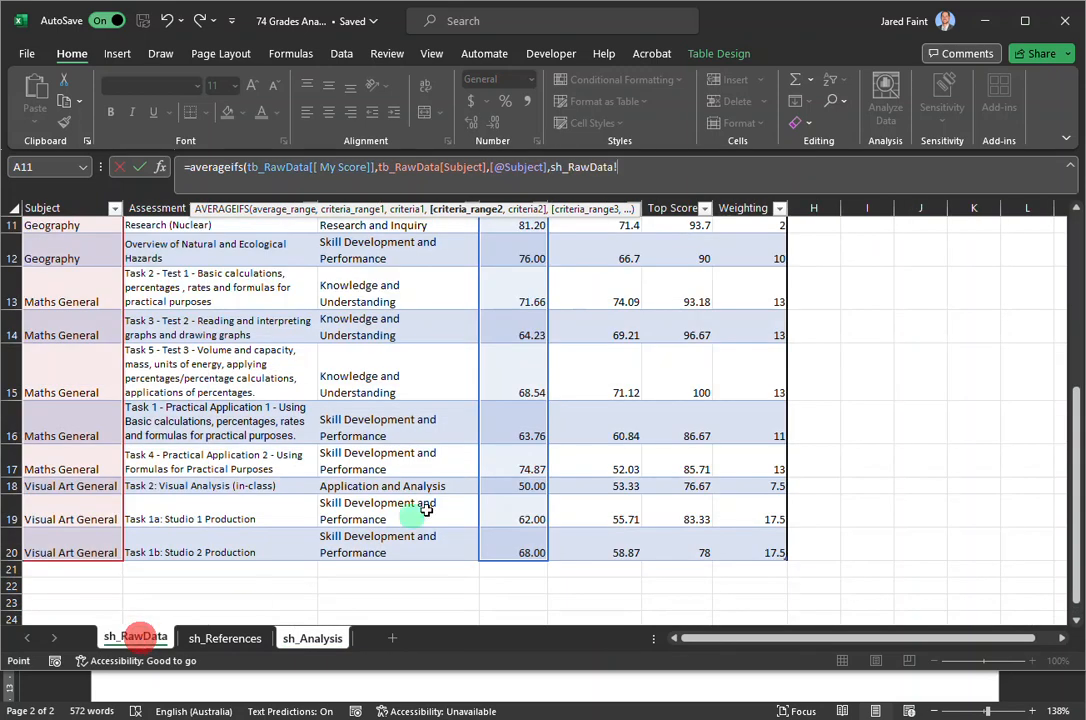
pyautogui.scroll(1, 594, 402)
pyautogui.scroll(3, 565, 332)
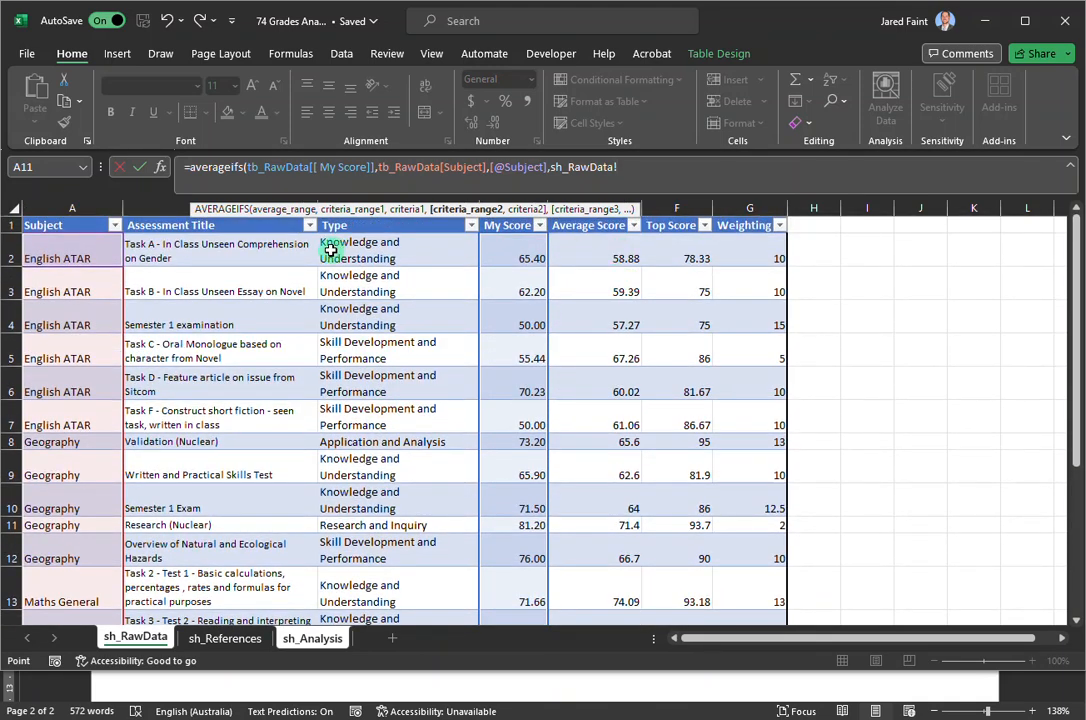
pyautogui.moveTo(369, 250); pyautogui.dragTo(402, 540)
pyautogui.click(684, 167)
pyautogui.write(',')
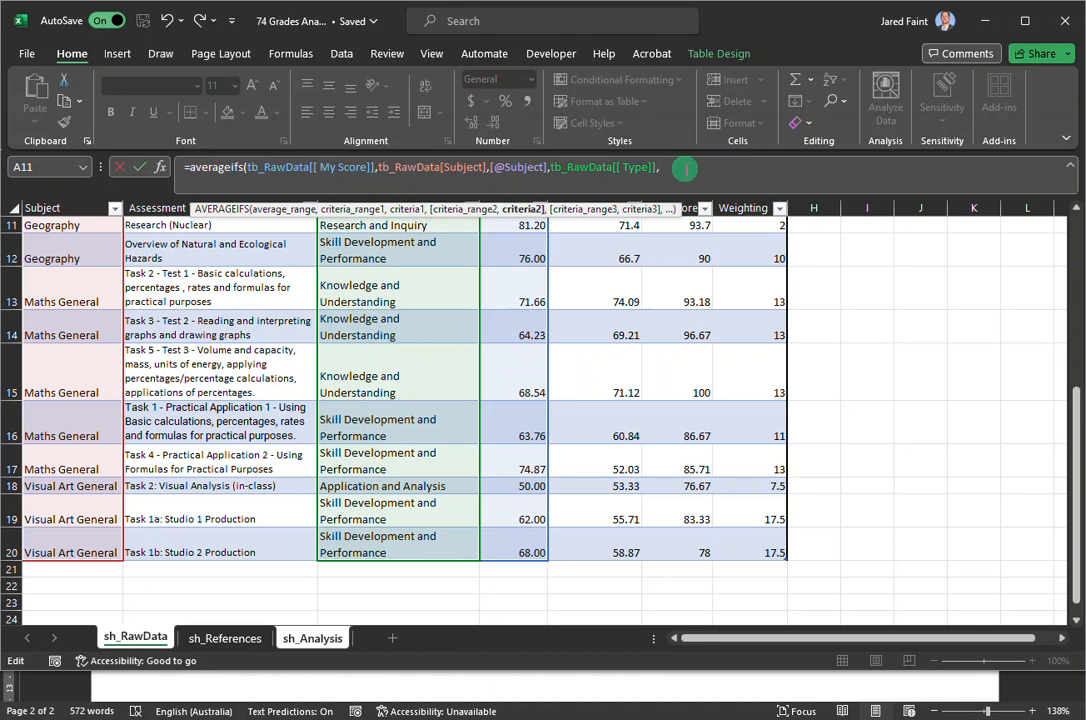
pyautogui.click(318, 644)
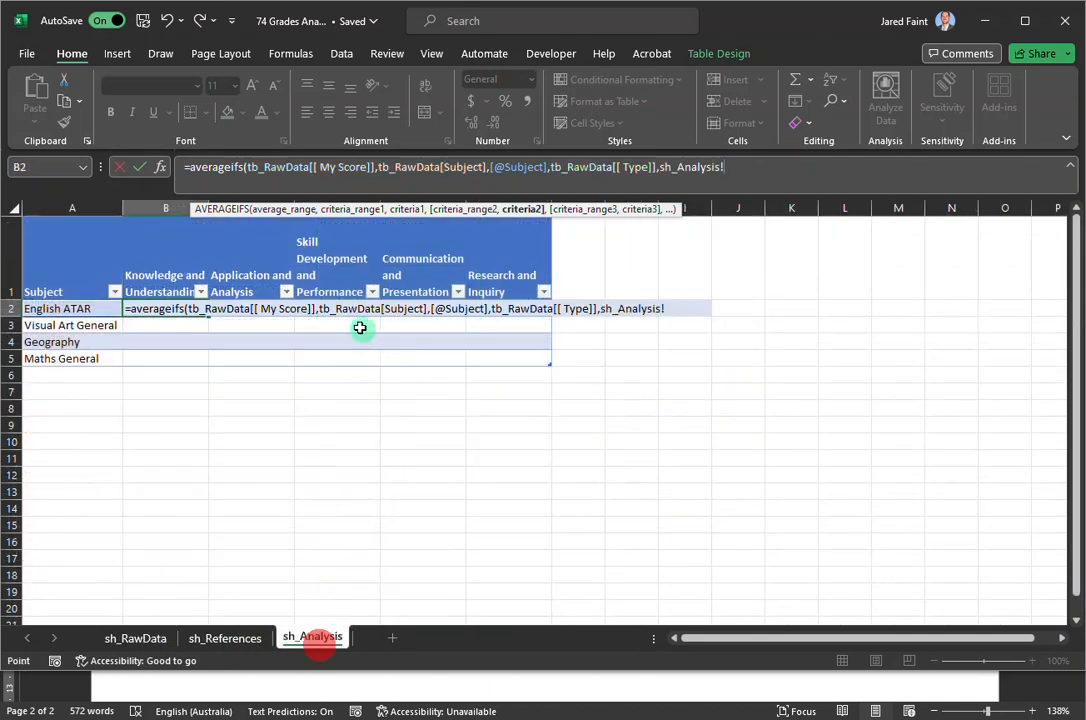
pyautogui.click(160, 282)
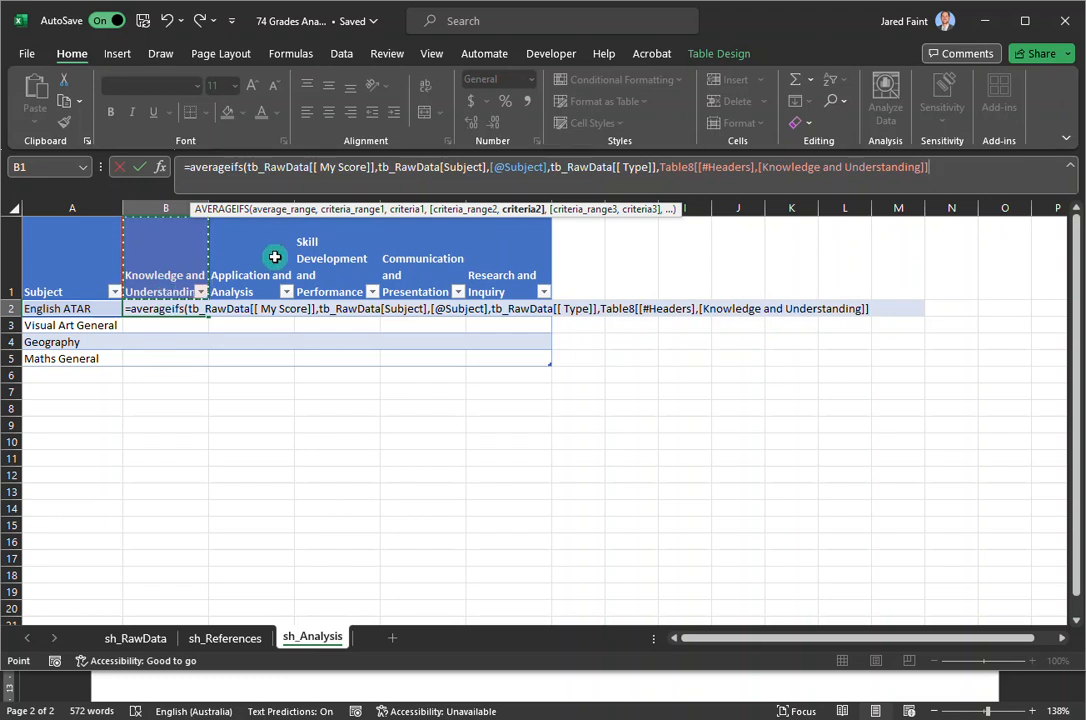
pyautogui.write(')')
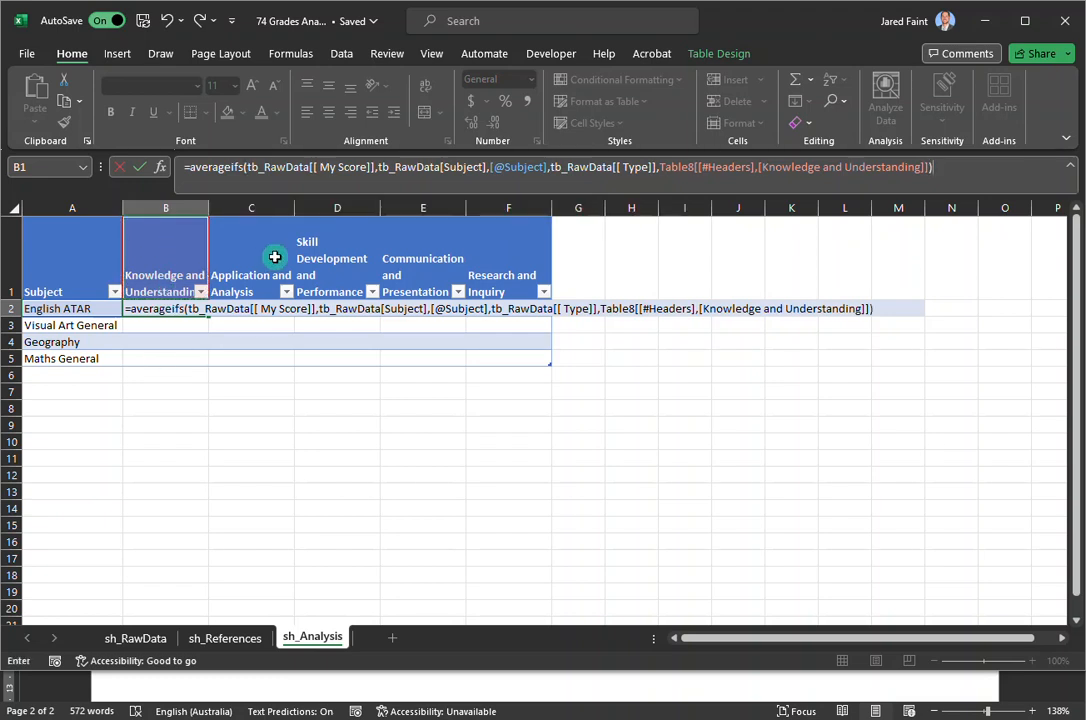
pyautogui.press('Return')
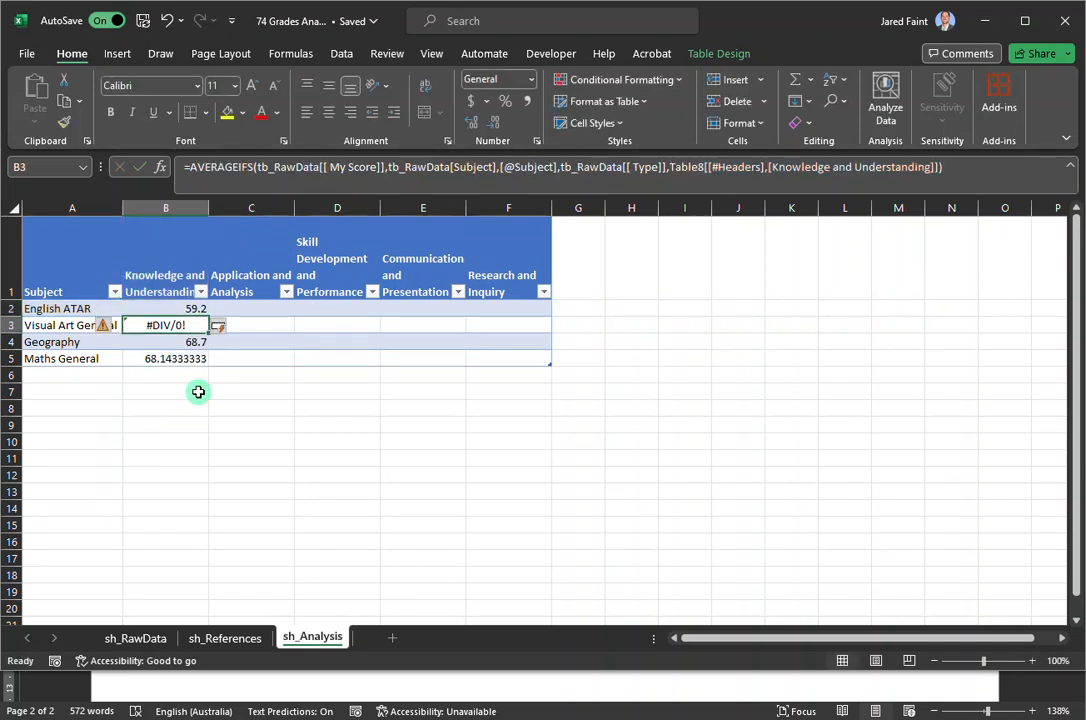
pyautogui.click(160, 390)
pyautogui.click(165, 326)
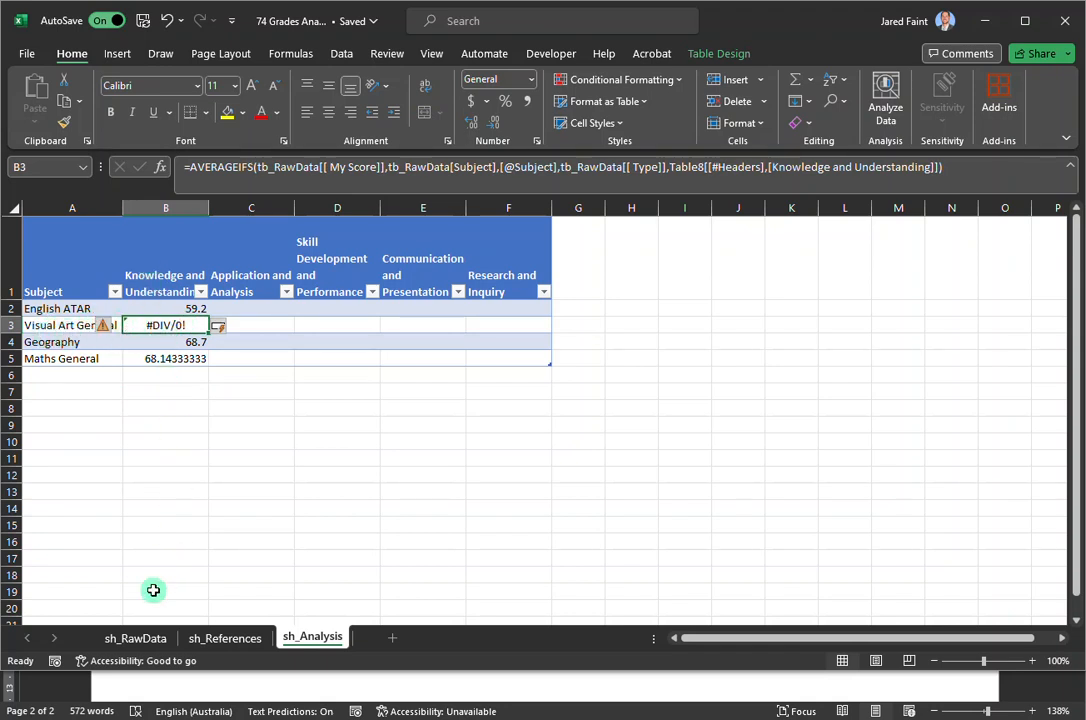
# Check the Visual Art General records on sh_RawData, and wrap the Knowledge and Understanding AVERAGEIFS formula in IFERROR with "" as the error value
pyautogui.click(138, 638)
pyautogui.scroll(1, 100, 475)
pyautogui.scroll(-1, 85, 470)
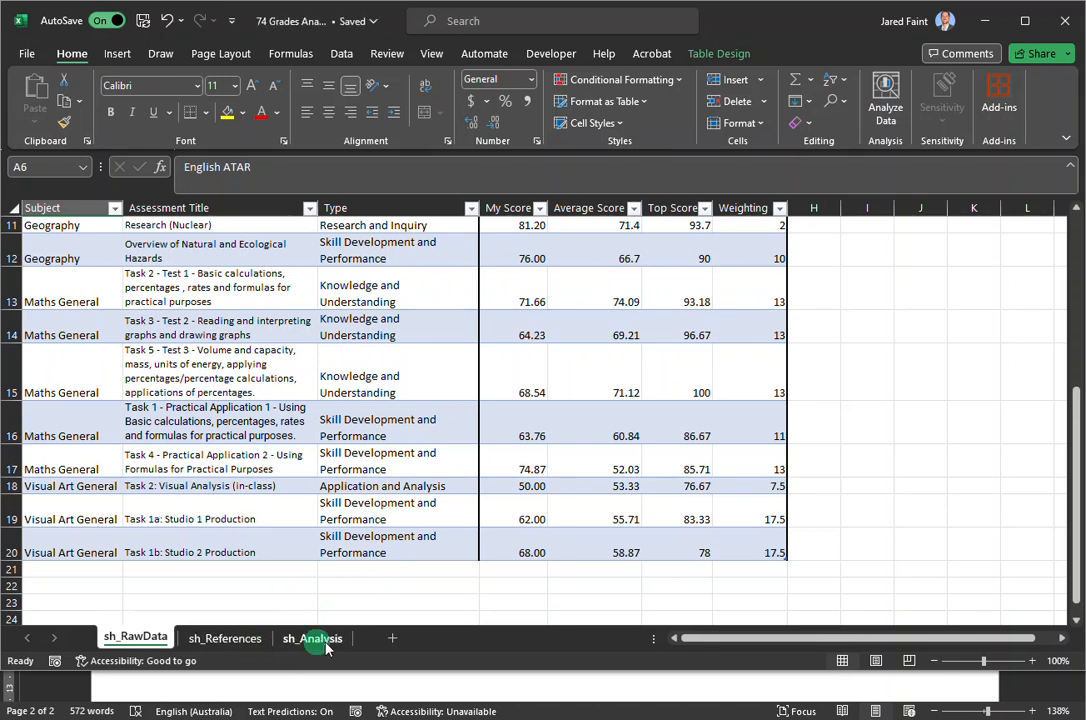
pyautogui.click(293, 646)
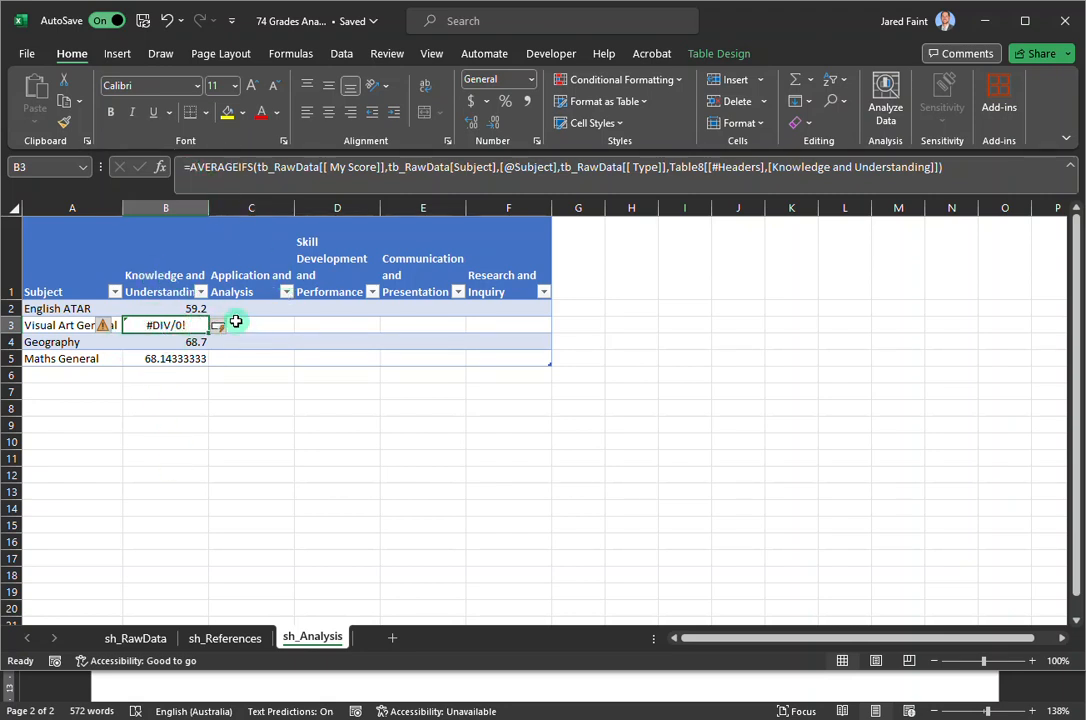
pyautogui.click(190, 167)
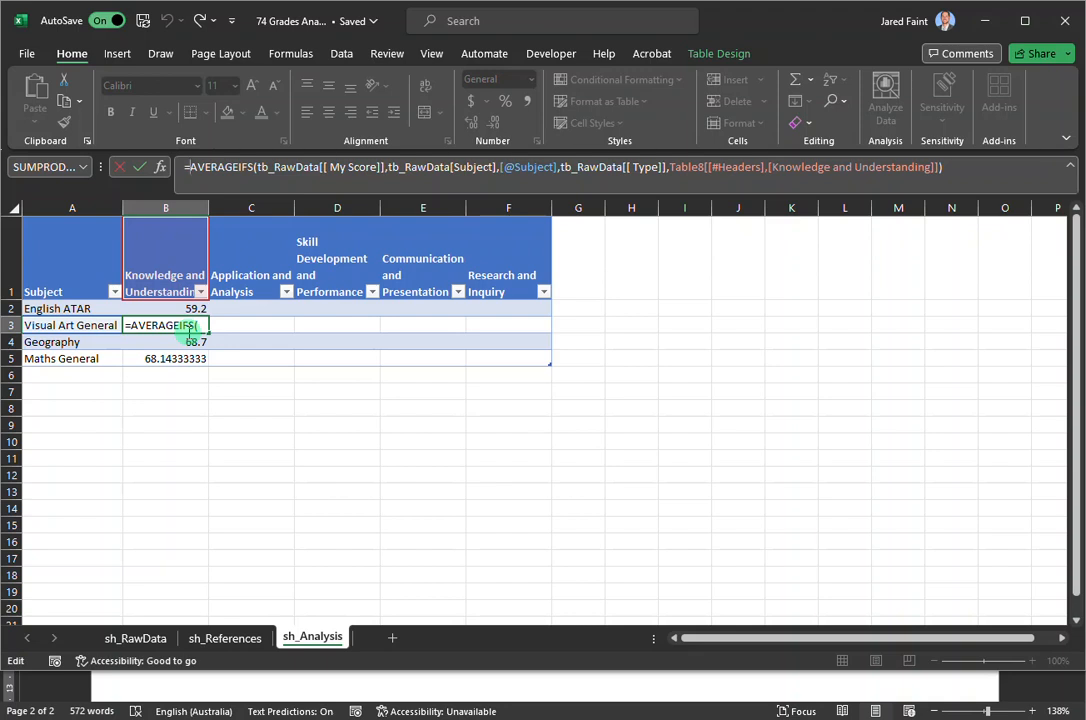
pyautogui.write('iferror')
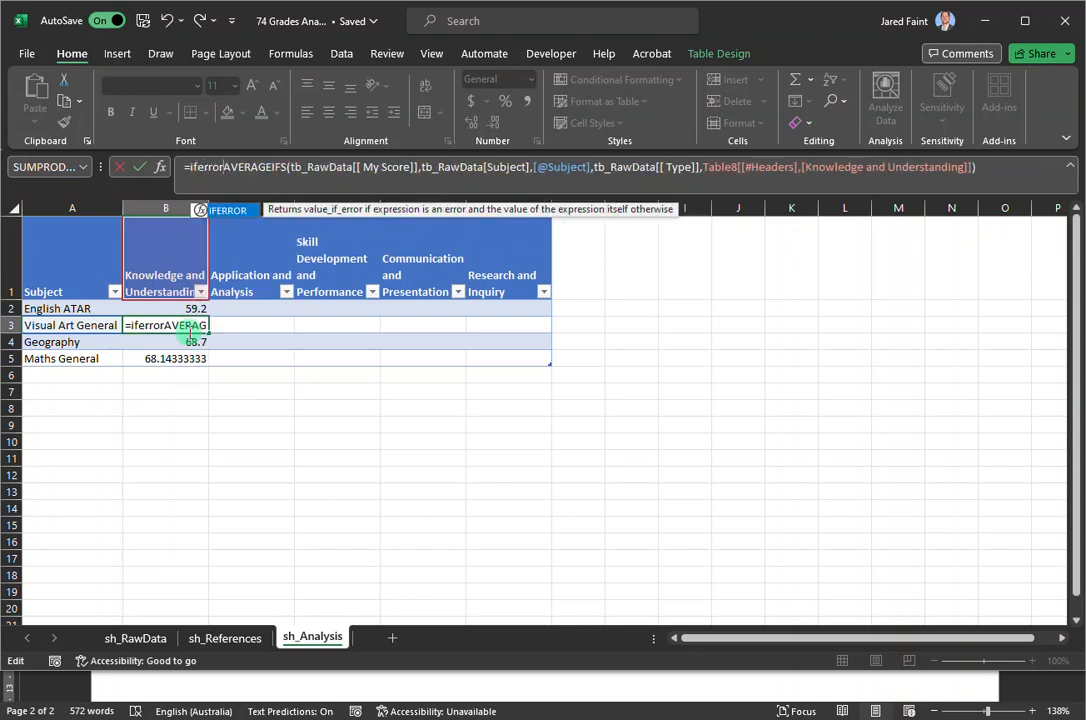
pyautogui.write('(')
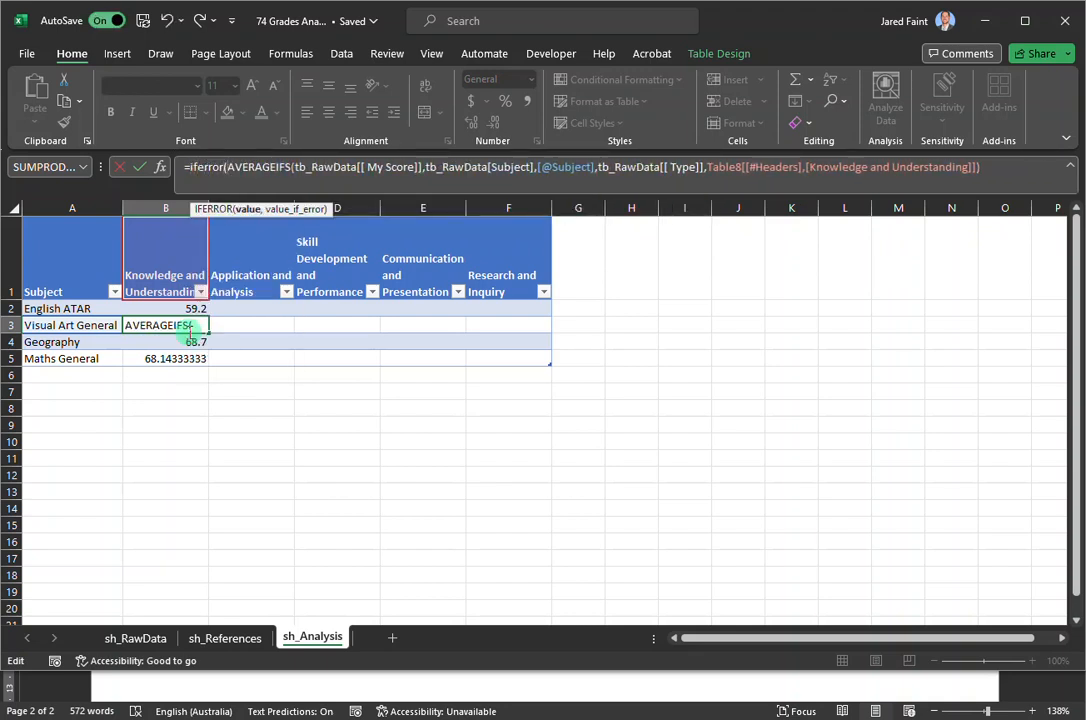
pyautogui.press('Left')
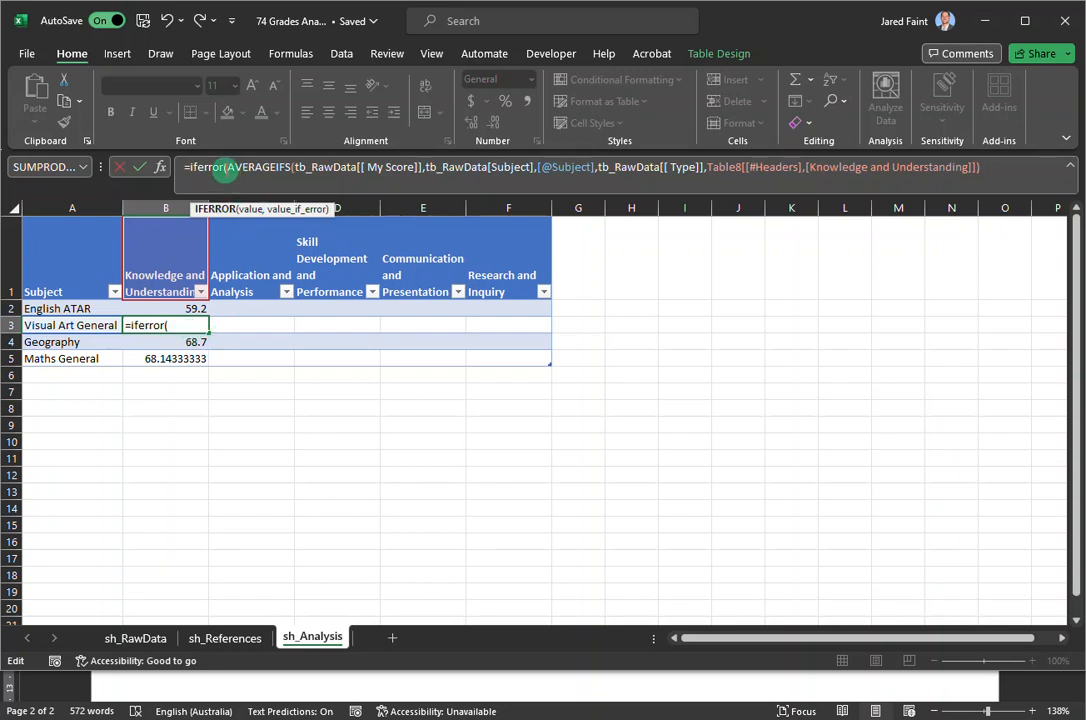
pyautogui.click(229, 166)
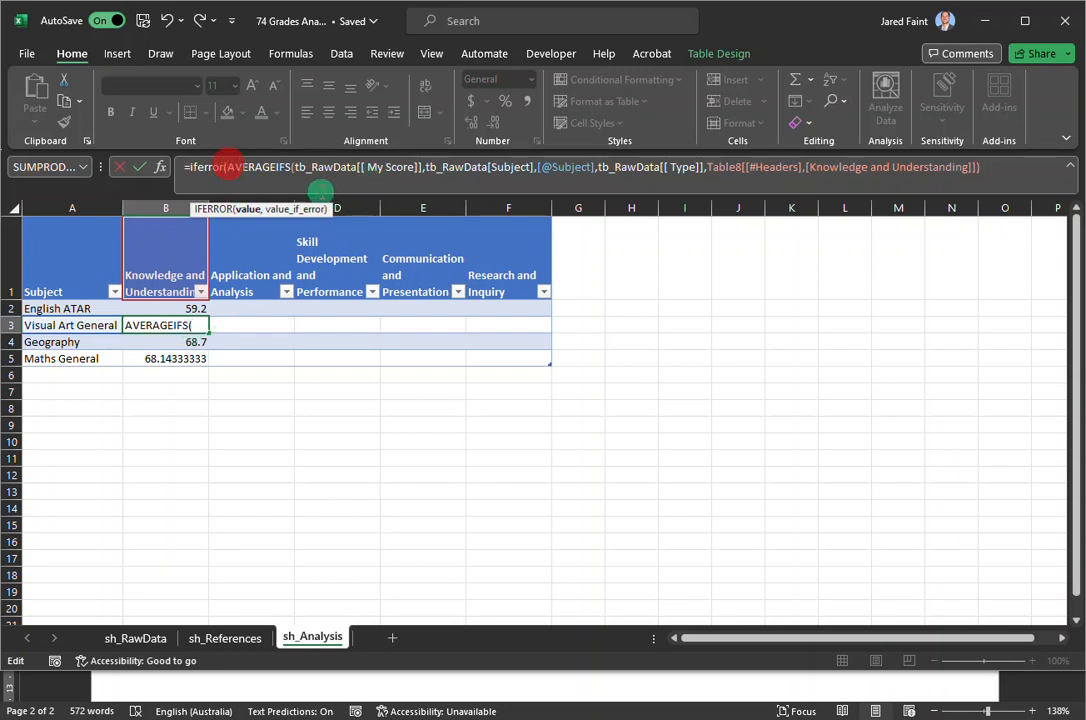
pyautogui.click(1000, 169)
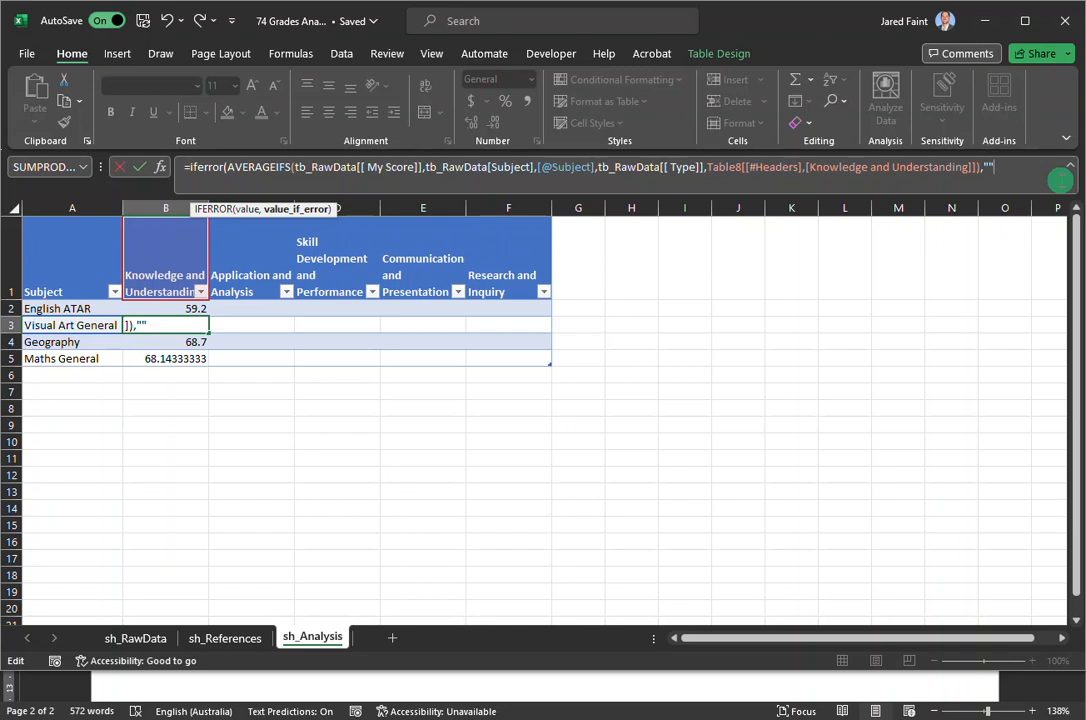
pyautogui.write(')')
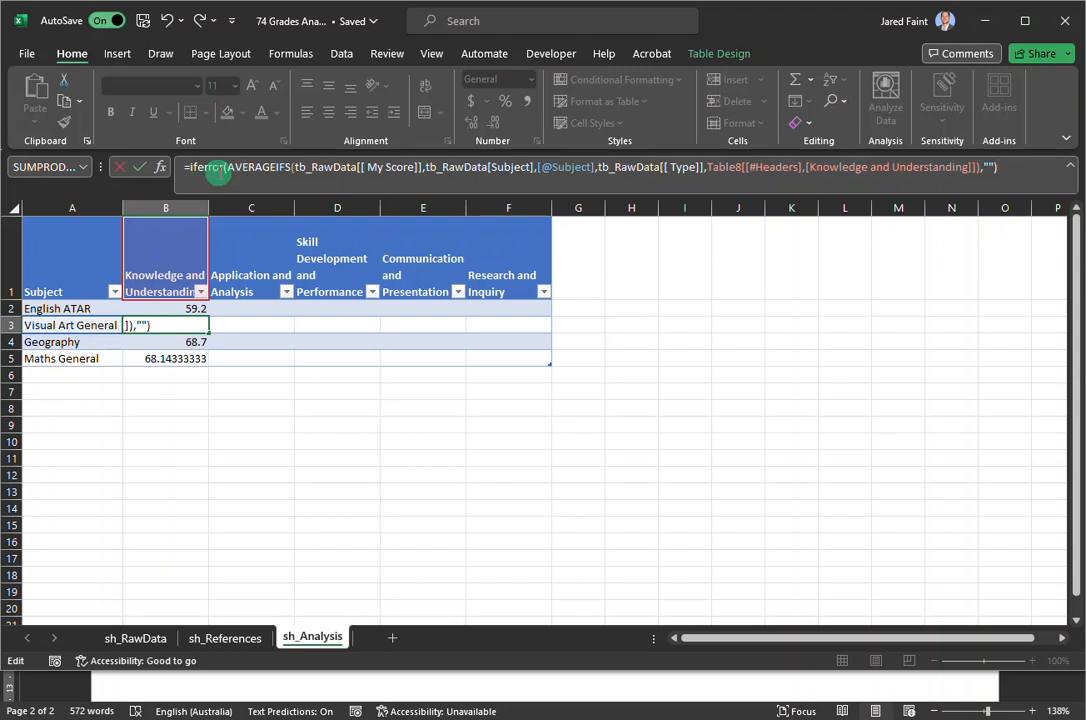
pyautogui.press('Return')
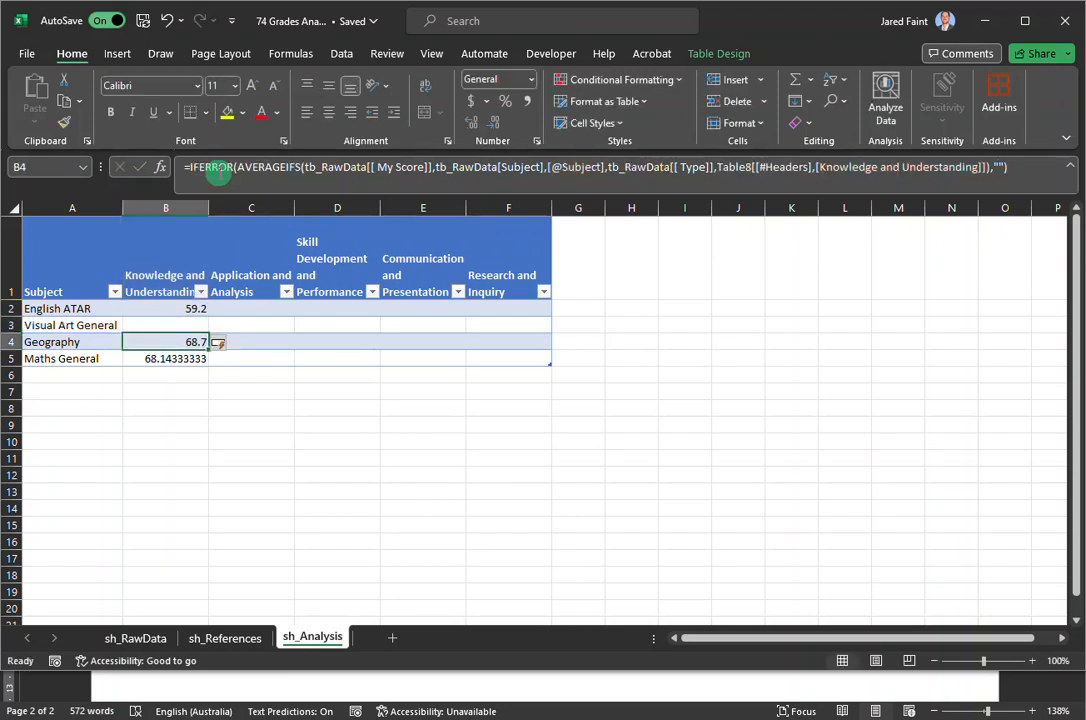
pyautogui.click(174, 324)
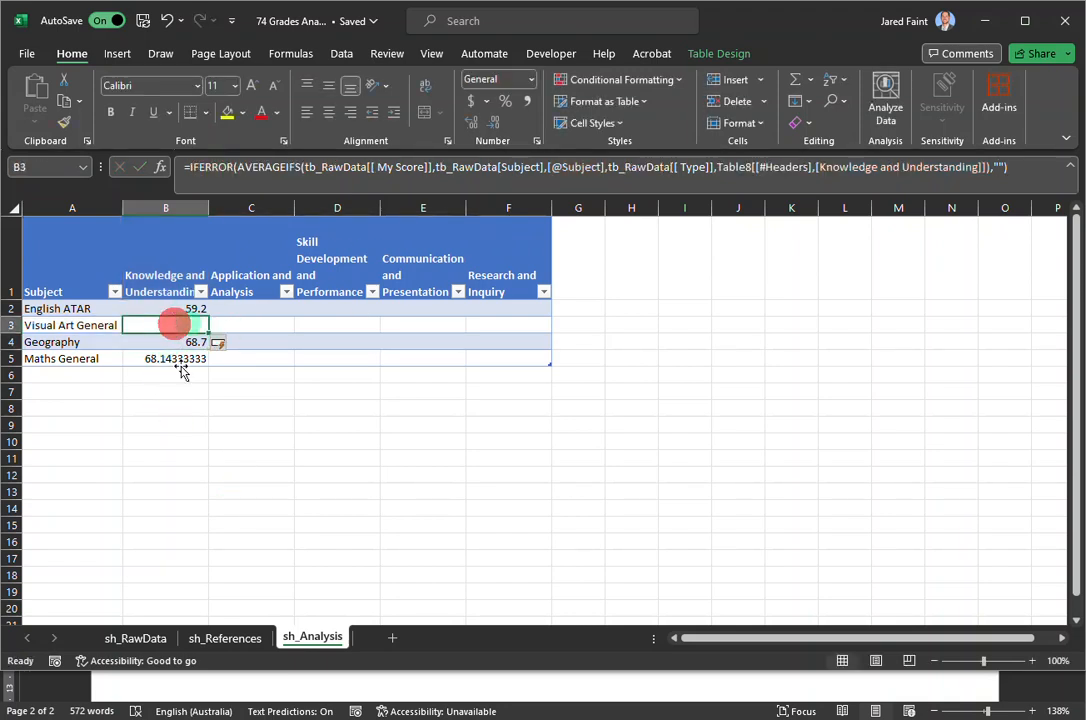
# Try to fill the IFERROR formula from B2 across into C2, and clear the copied formula
pyautogui.click(182, 309)
pyautogui.moveTo(212, 316); pyautogui.dragTo(284, 318)
pyautogui.doubleClick(262, 308)
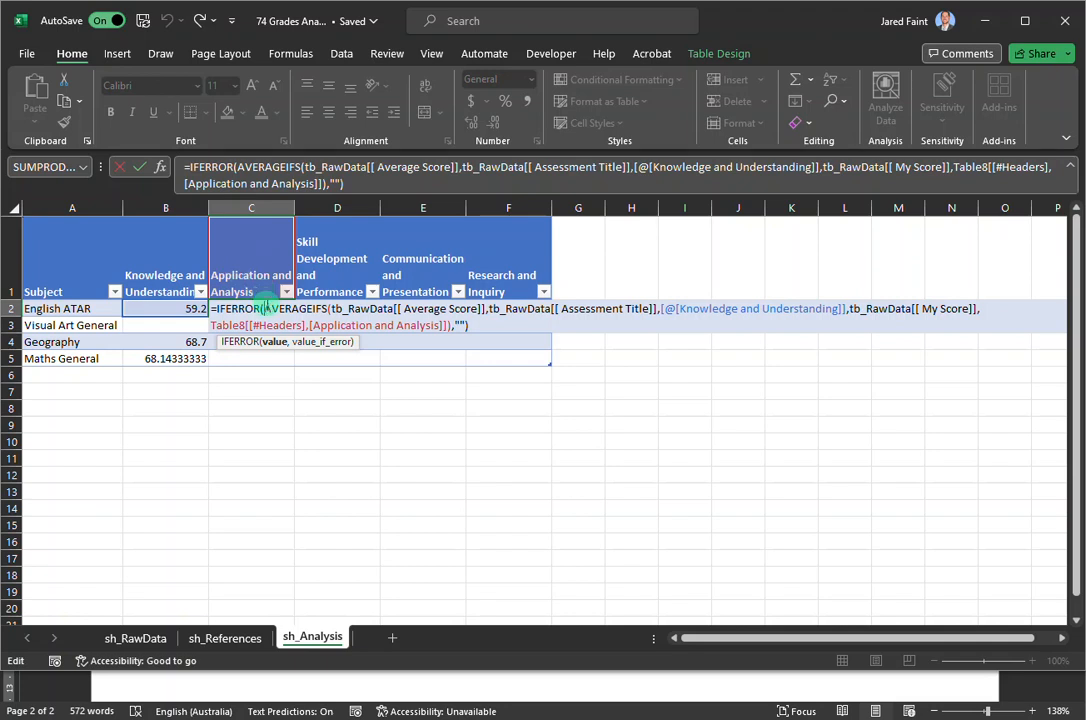
pyautogui.click(478, 310)
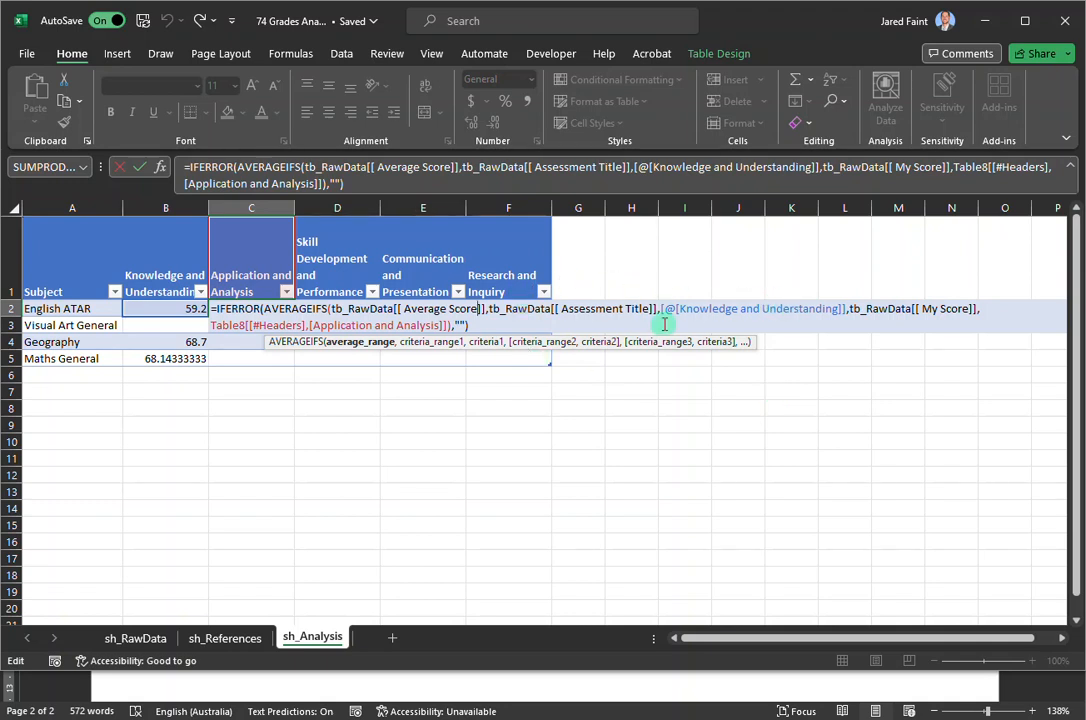
pyautogui.hotkey('ctrl', 'Return')
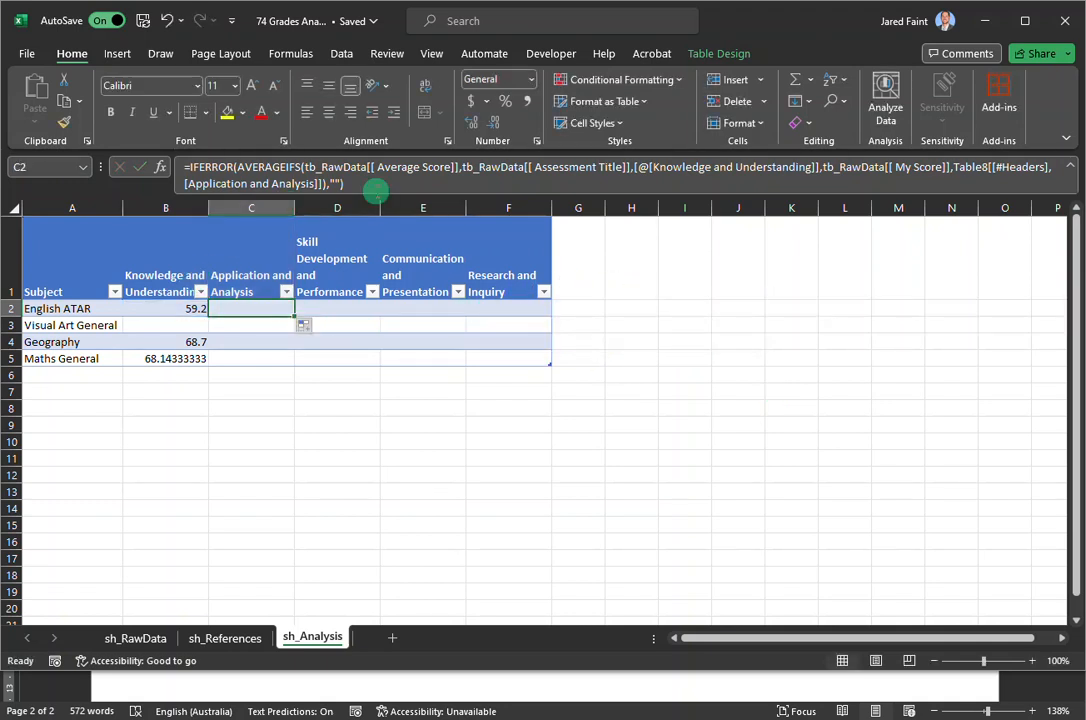
pyautogui.moveTo(372, 187); pyautogui.dragTo(174, 171)
pyautogui.press('BackSpace')
# Copy the full IFERROR formula text from B2 and paste it unchanged into C2, the first Application and Analysis cell
pyautogui.click(177, 309)
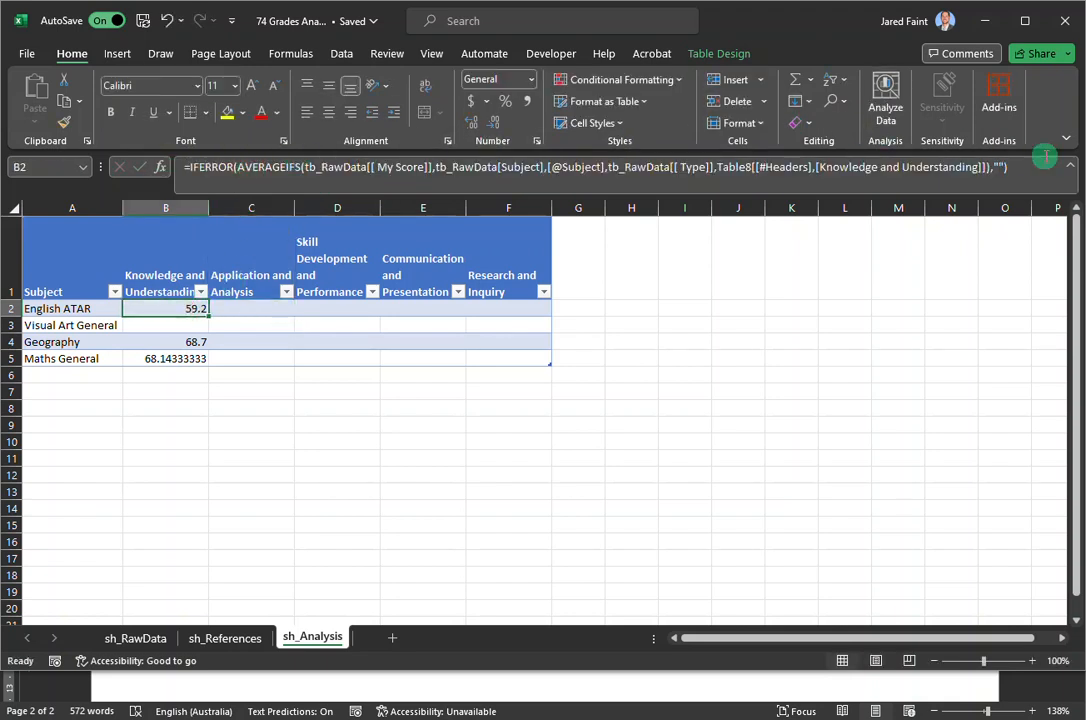
pyautogui.moveTo(1035, 172); pyautogui.dragTo(63, 192)
pyautogui.hotkey('ctrl', 'c')
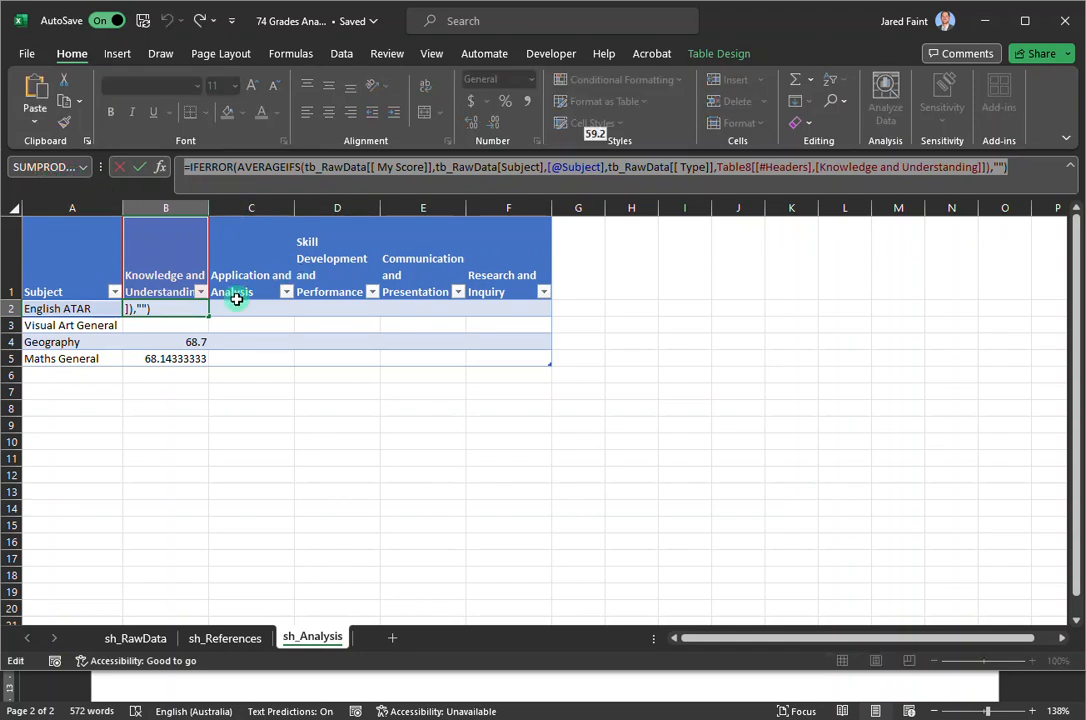
pyautogui.press('Escape')
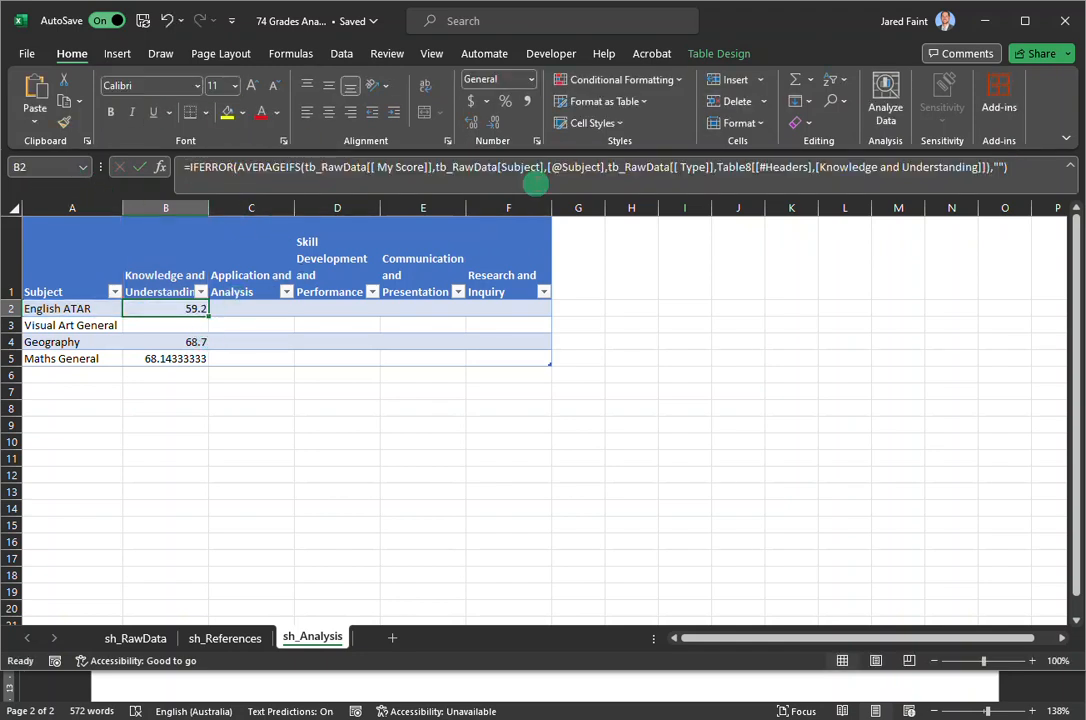
pyautogui.click(255, 310)
pyautogui.click(206, 168)
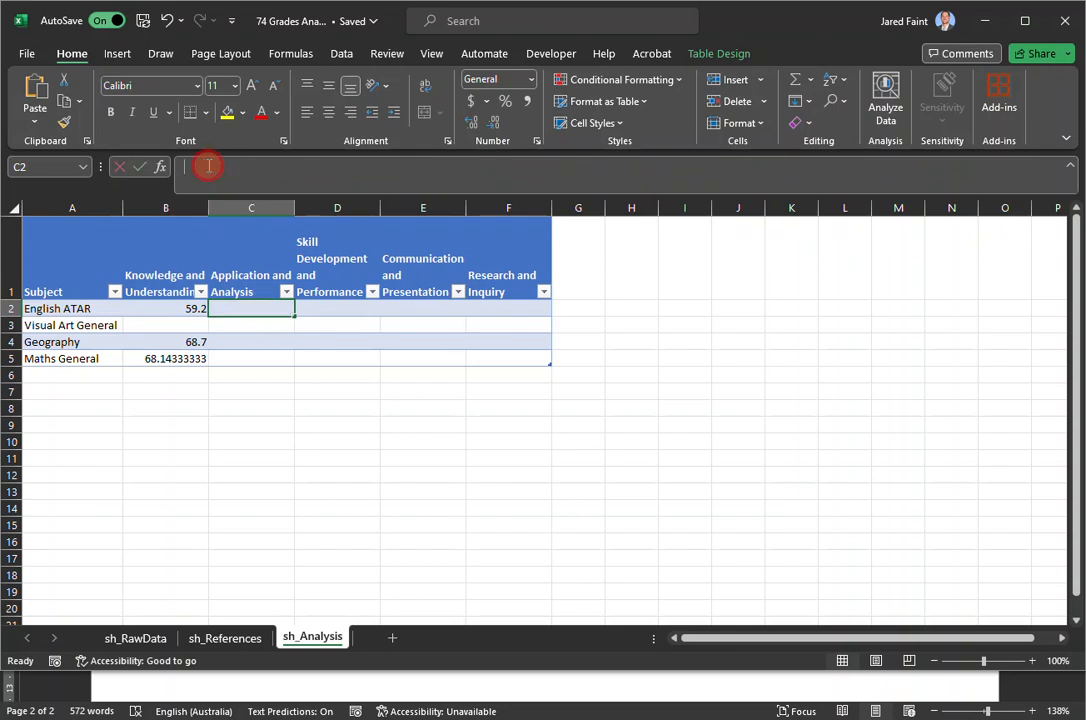
pyautogui.hotkey('ctrl', 'v')
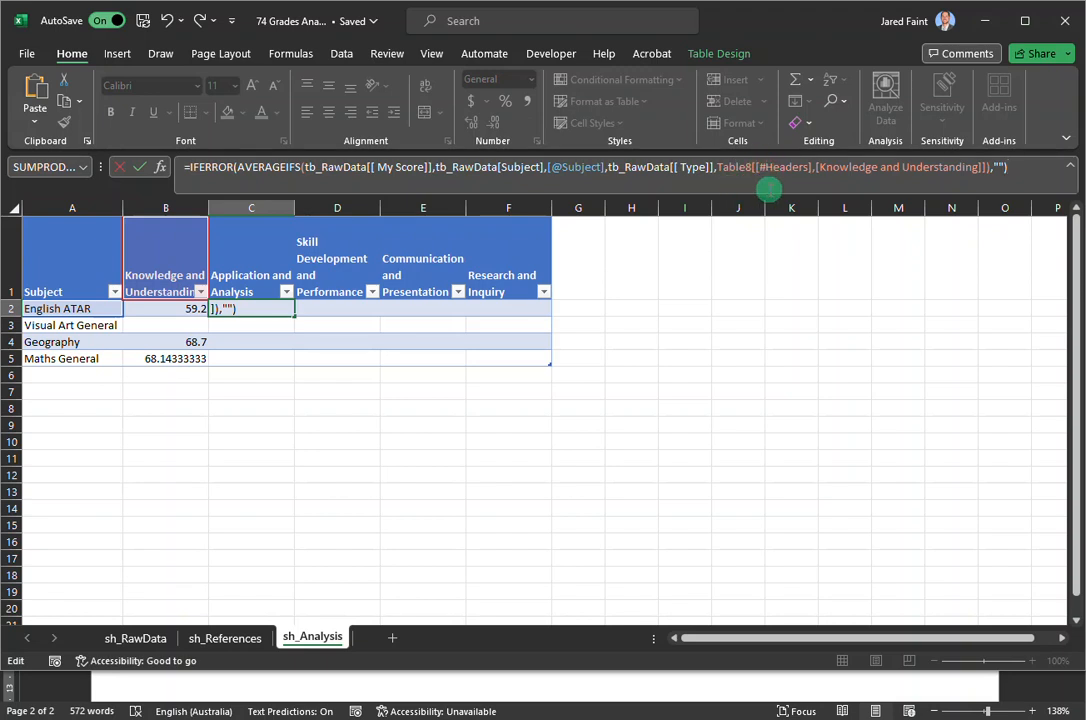
# Replace the header criterion in the C2 formula with the Application and Analysis header in C1, and complete the formula
pyautogui.moveTo(719, 167); pyautogui.dragTo(982, 172)
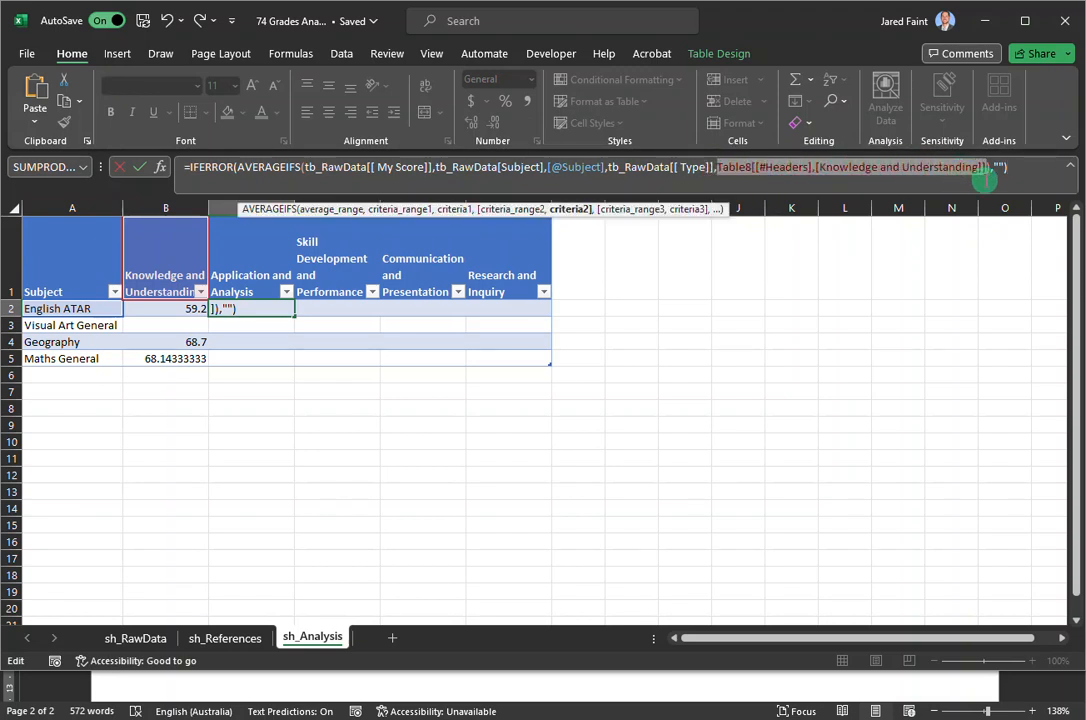
pyautogui.press('BackSpace')
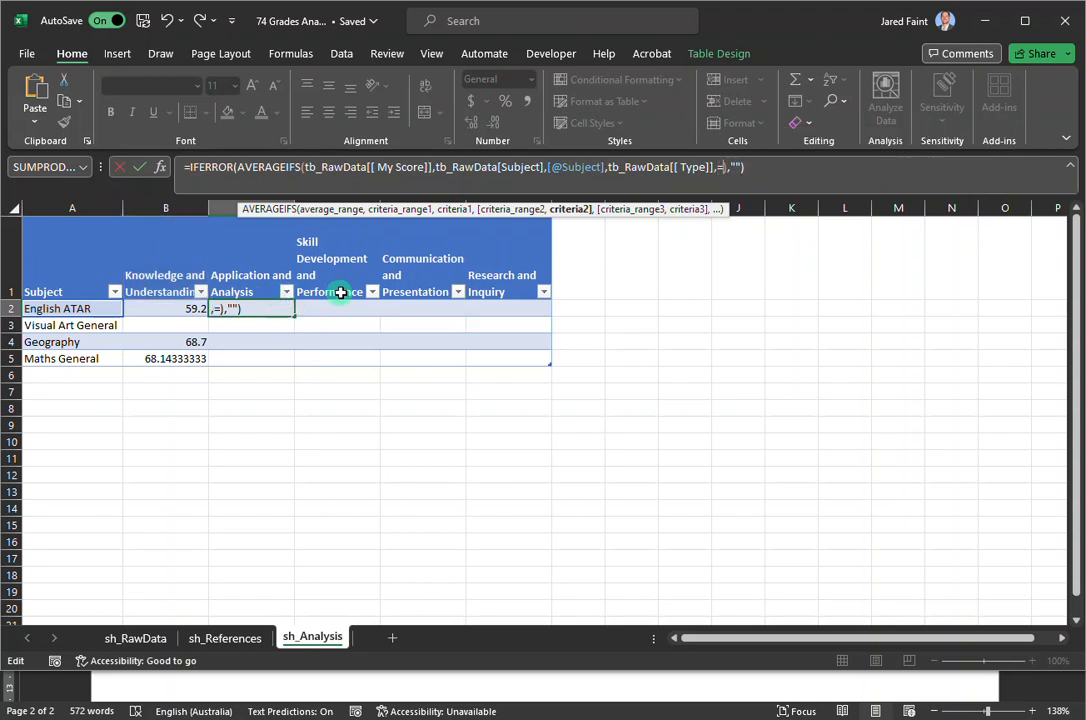
pyautogui.click(230, 268)
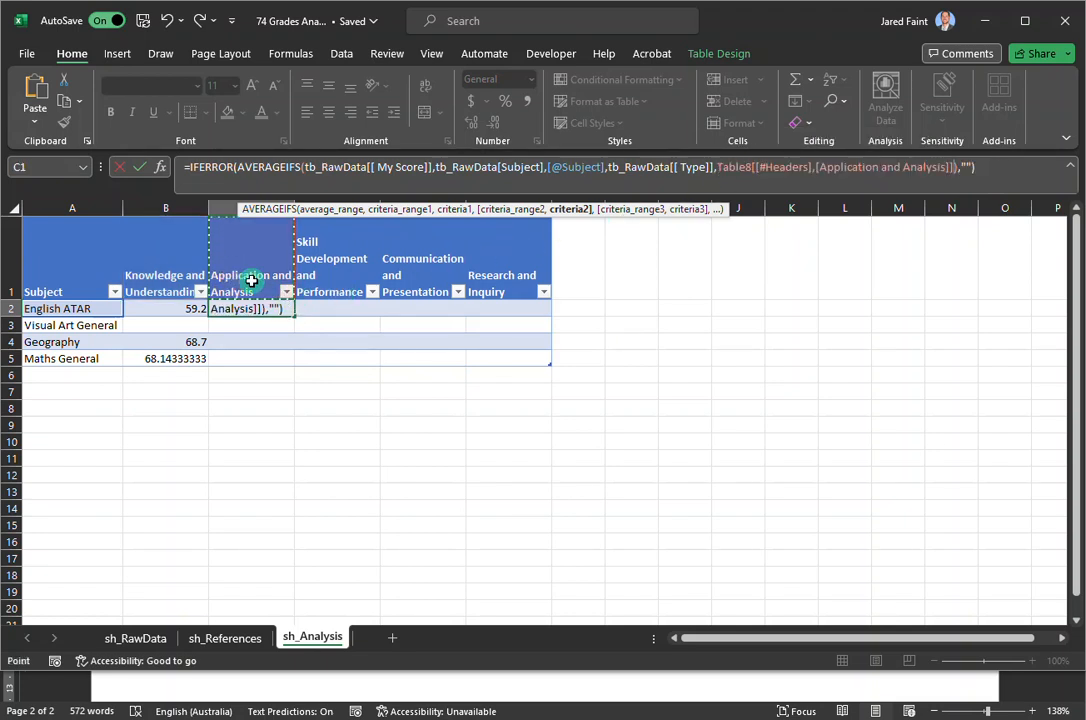
pyautogui.press('Return')
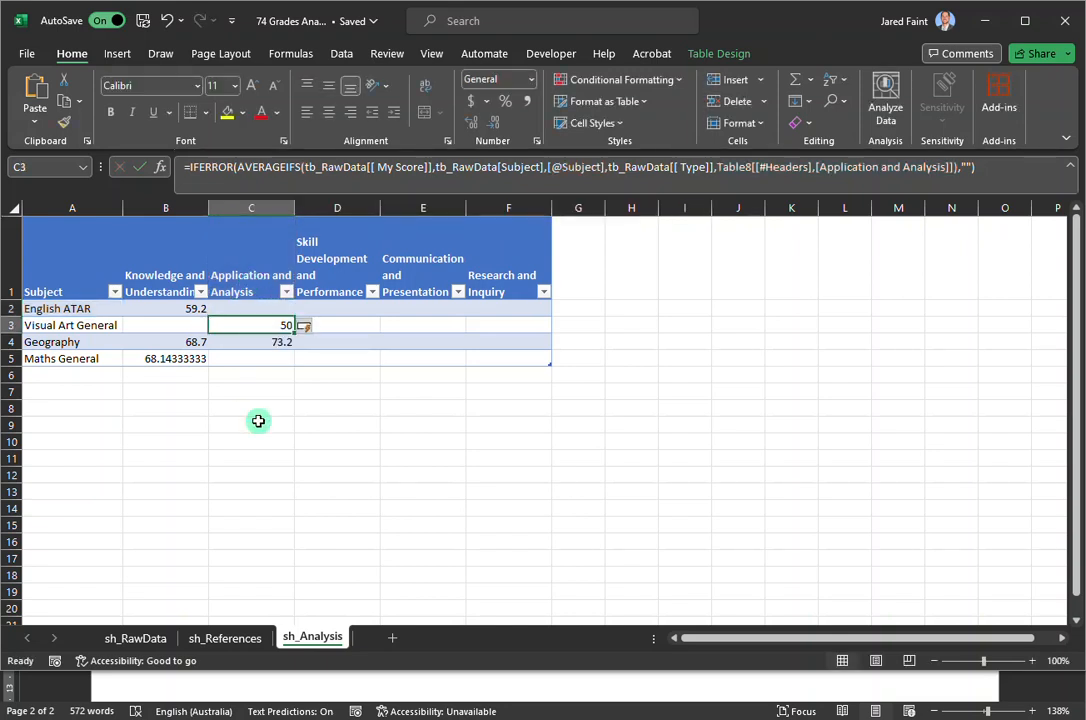
# Rename the analysis table as tb_TypeAvg
pyautogui.click(718, 53)
pyautogui.click(75, 101)
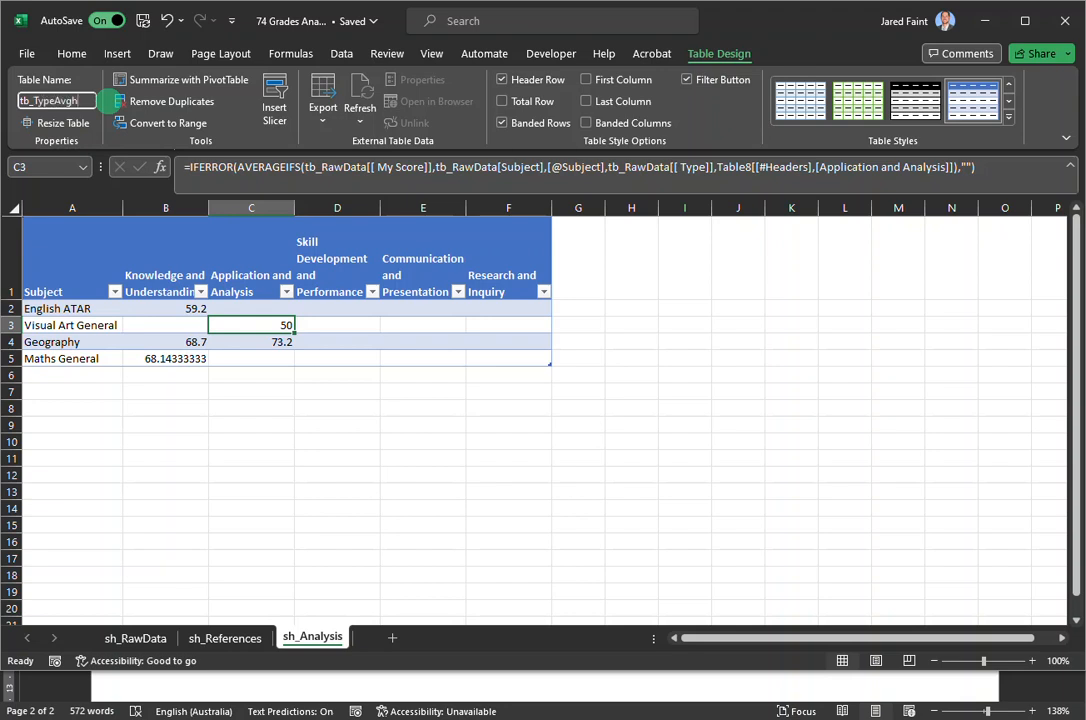
pyautogui.click(108, 97)
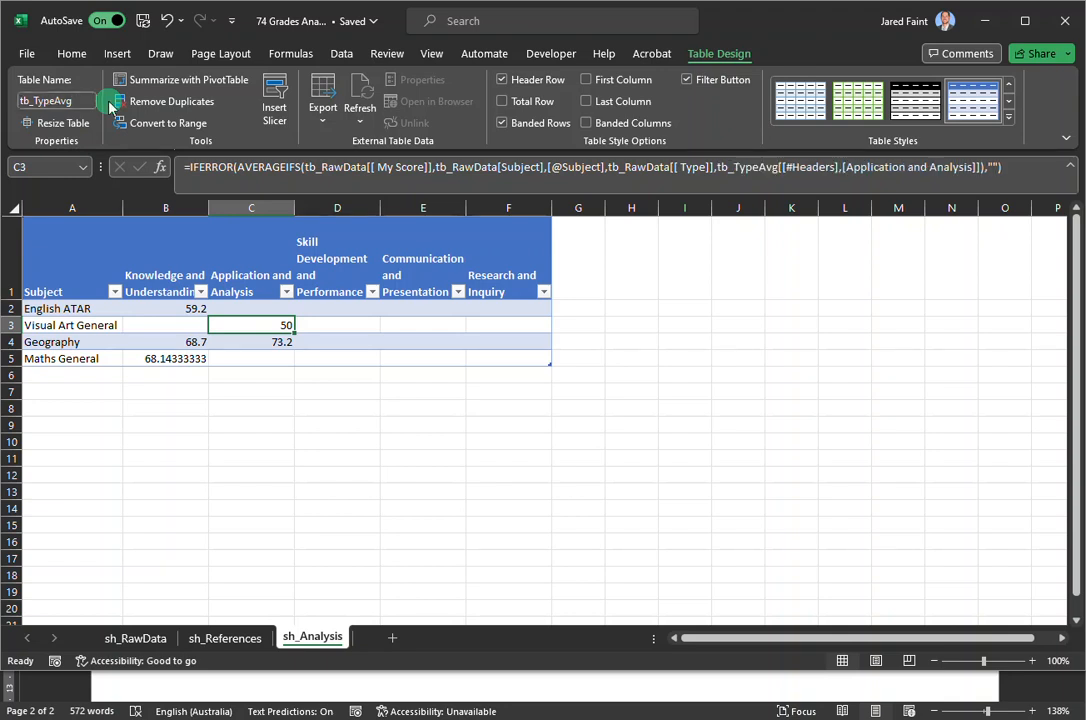
pyautogui.click(248, 356)
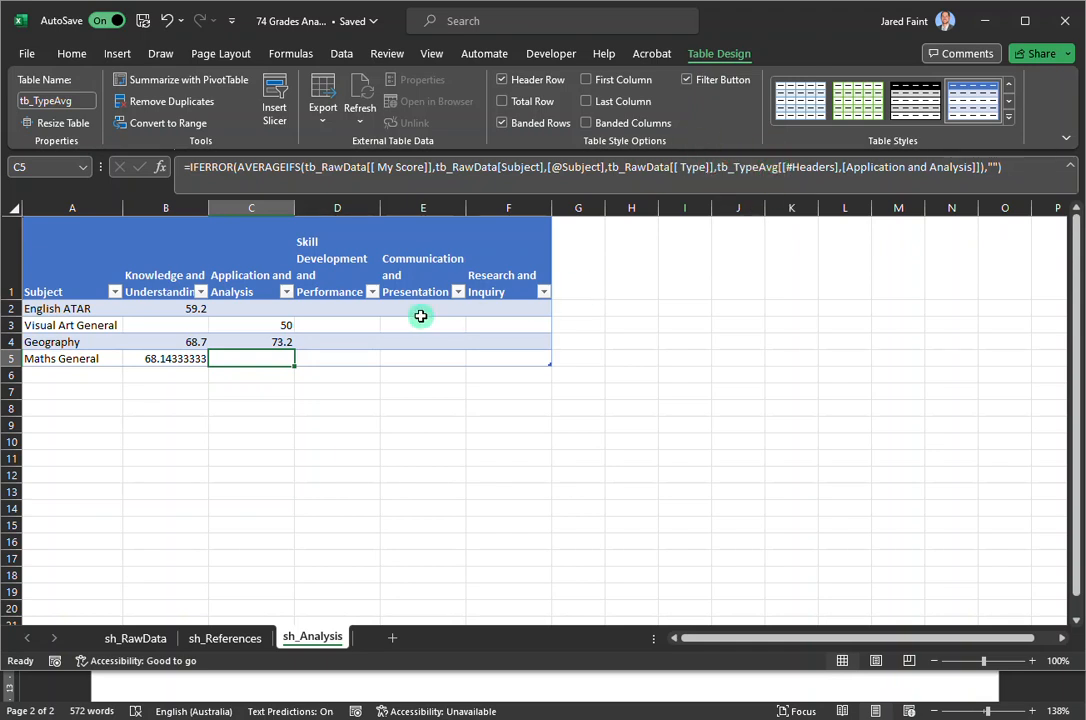
# Paste the copied formula into D2, with the Skill Development and Performance header in D1 as its Type criterion
pyautogui.click(358, 307)
pyautogui.click(279, 167)
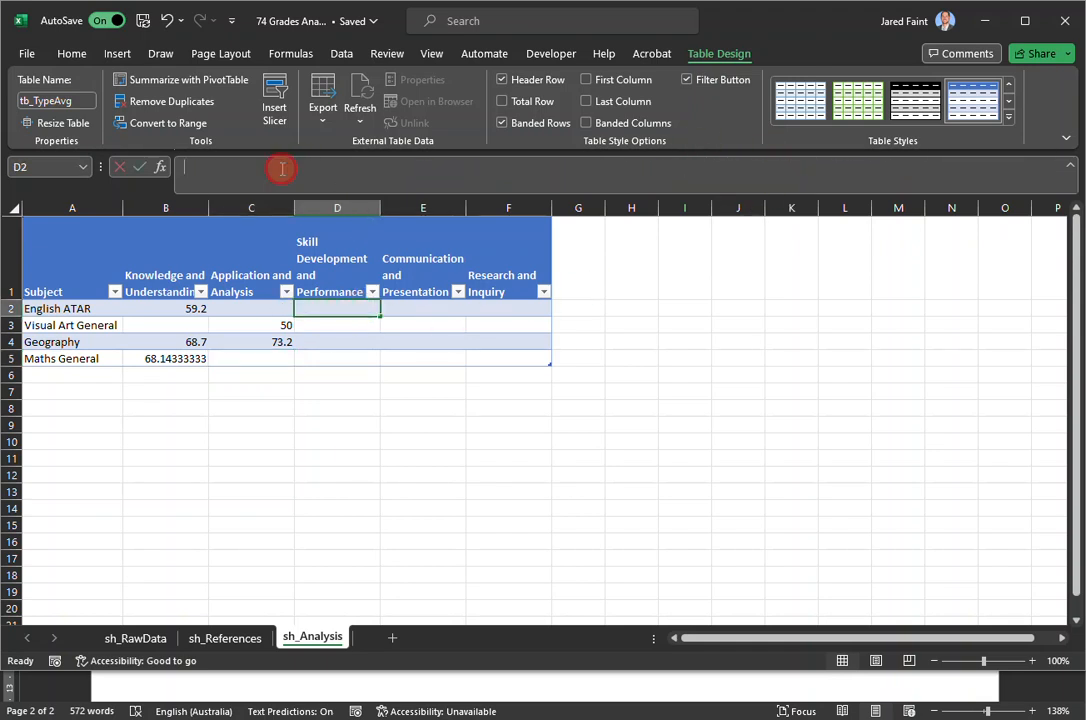
pyautogui.hotkey('ctrl', 'v')
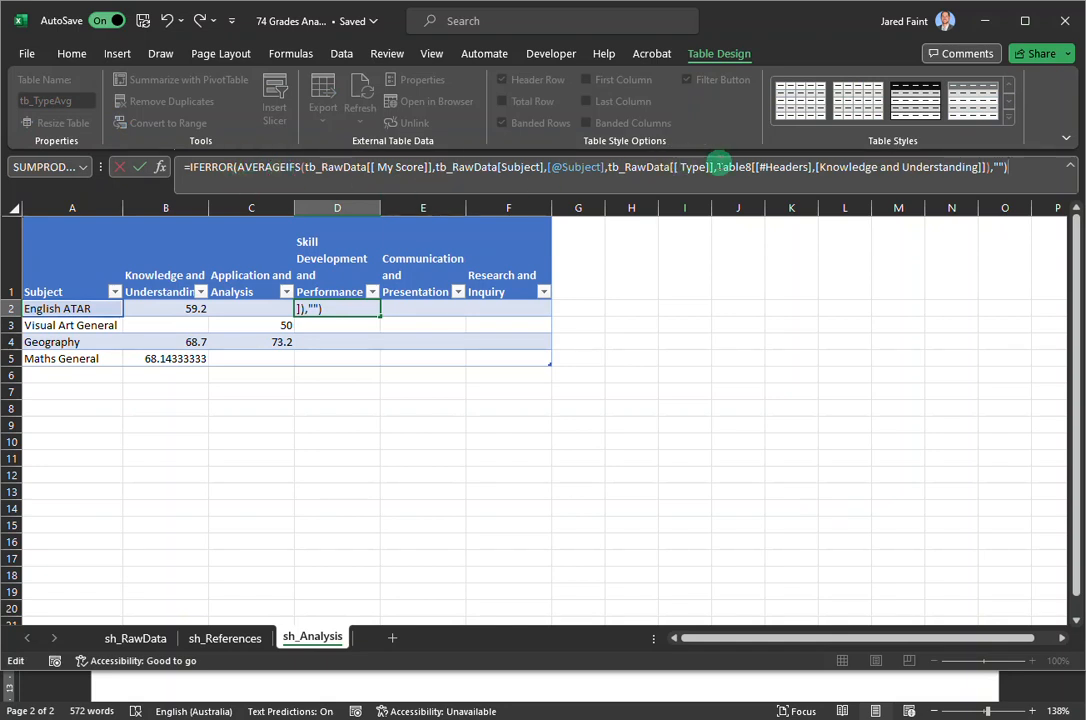
pyautogui.click(985, 166)
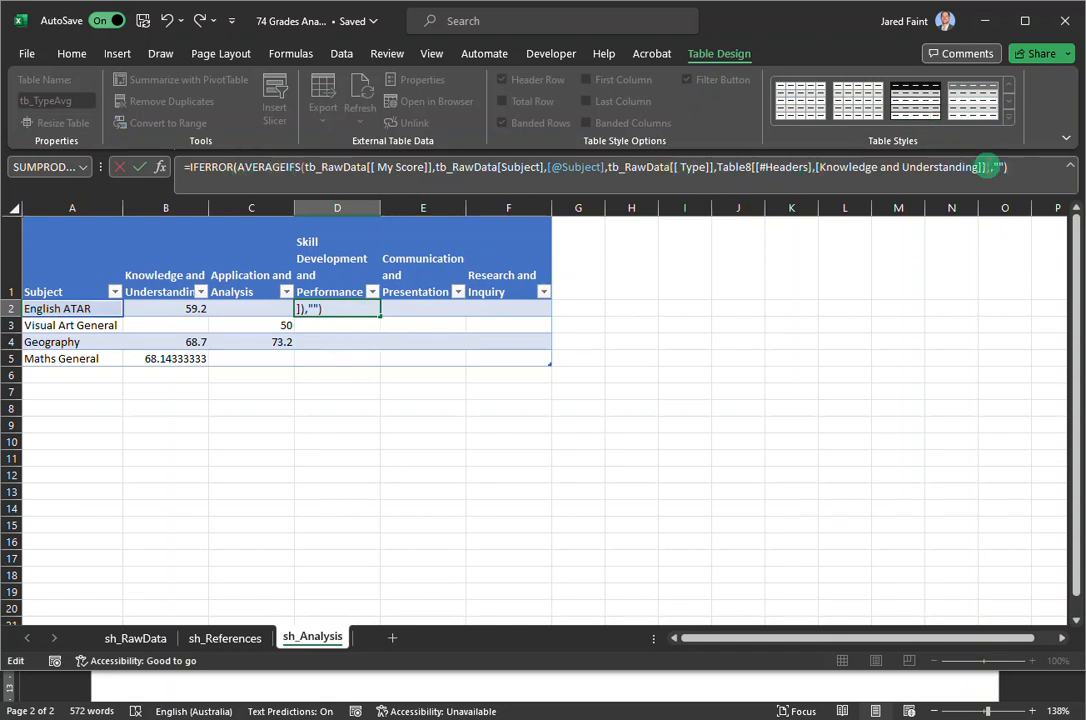
pyautogui.moveTo(983, 170); pyautogui.dragTo(720, 191)
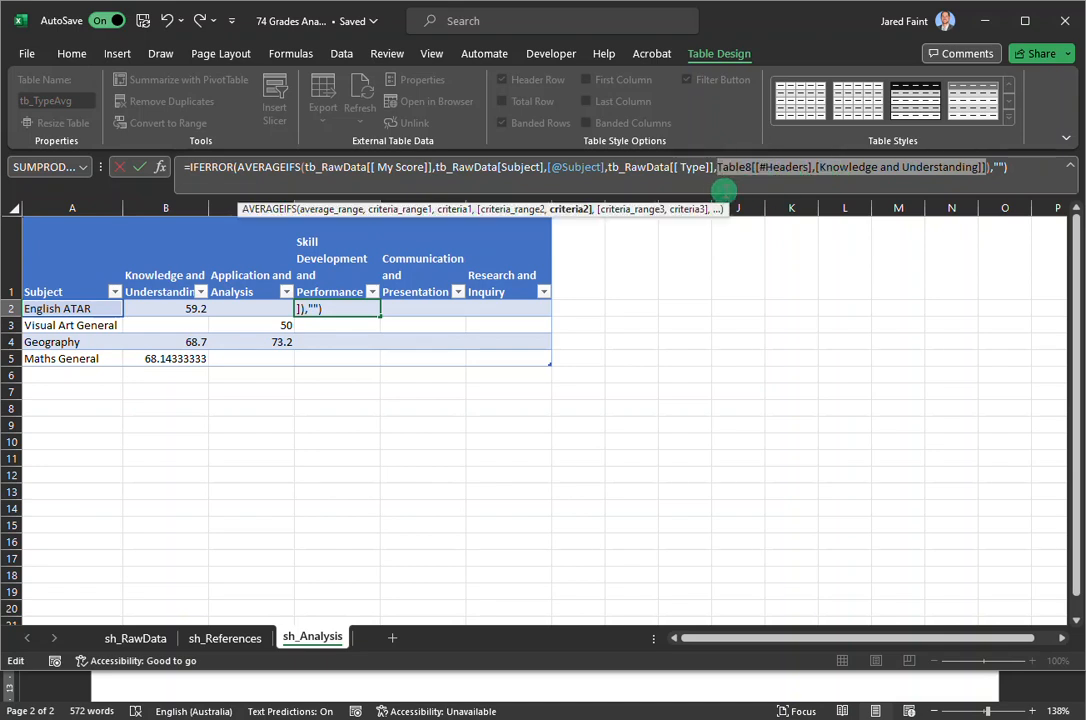
pyautogui.press('BackSpace')
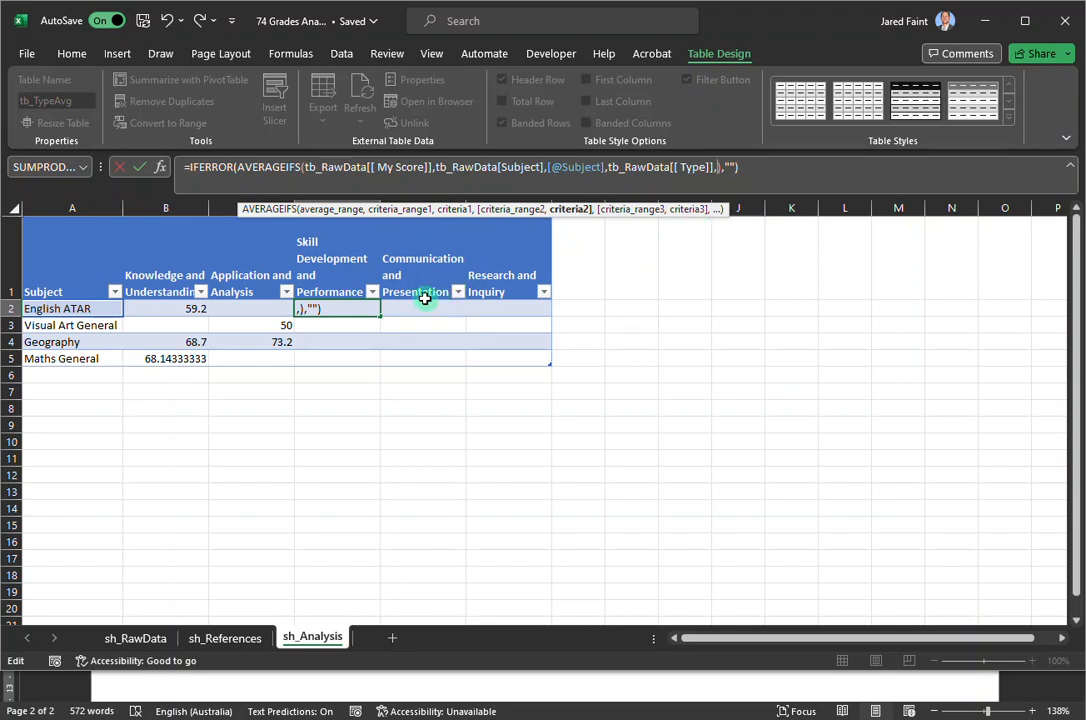
pyautogui.click(322, 260)
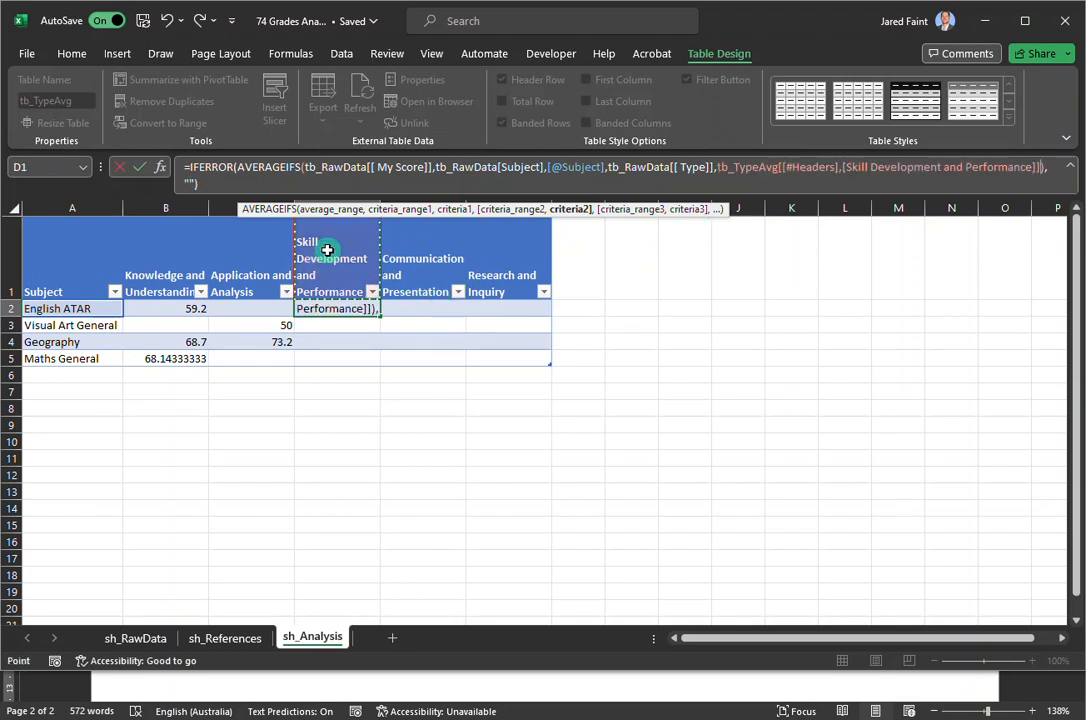
pyautogui.press('Return')
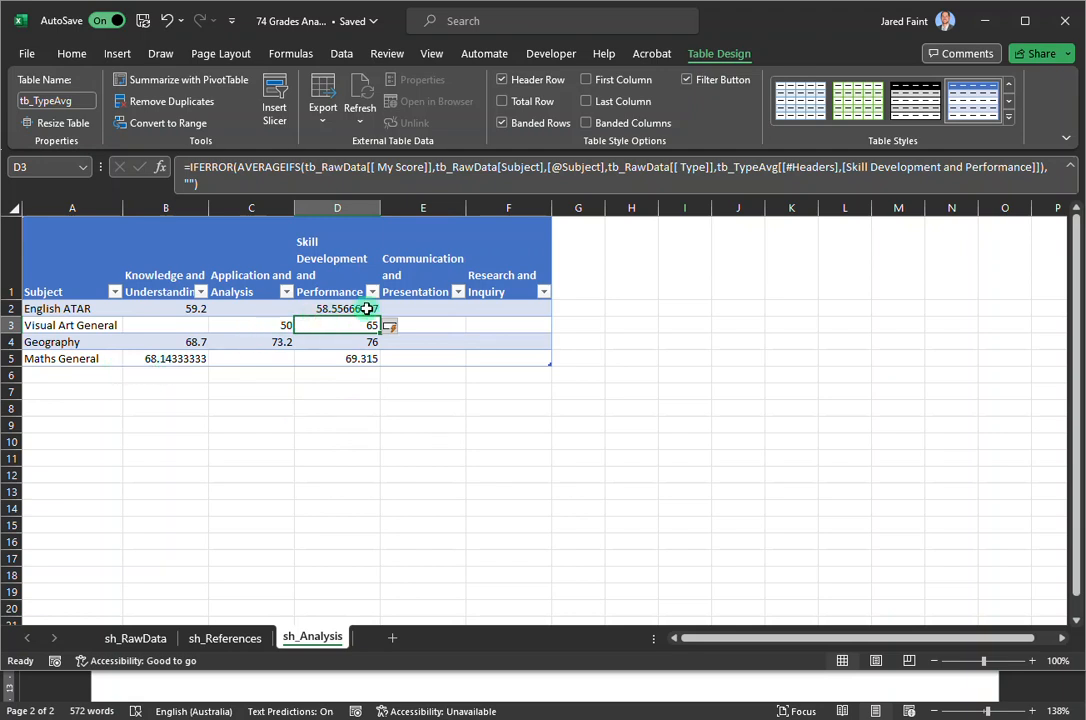
# Format the average scores in B2:F5 as numbers with two decimal places
pyautogui.moveTo(175, 309); pyautogui.dragTo(533, 366)
pyautogui.click(71, 53)
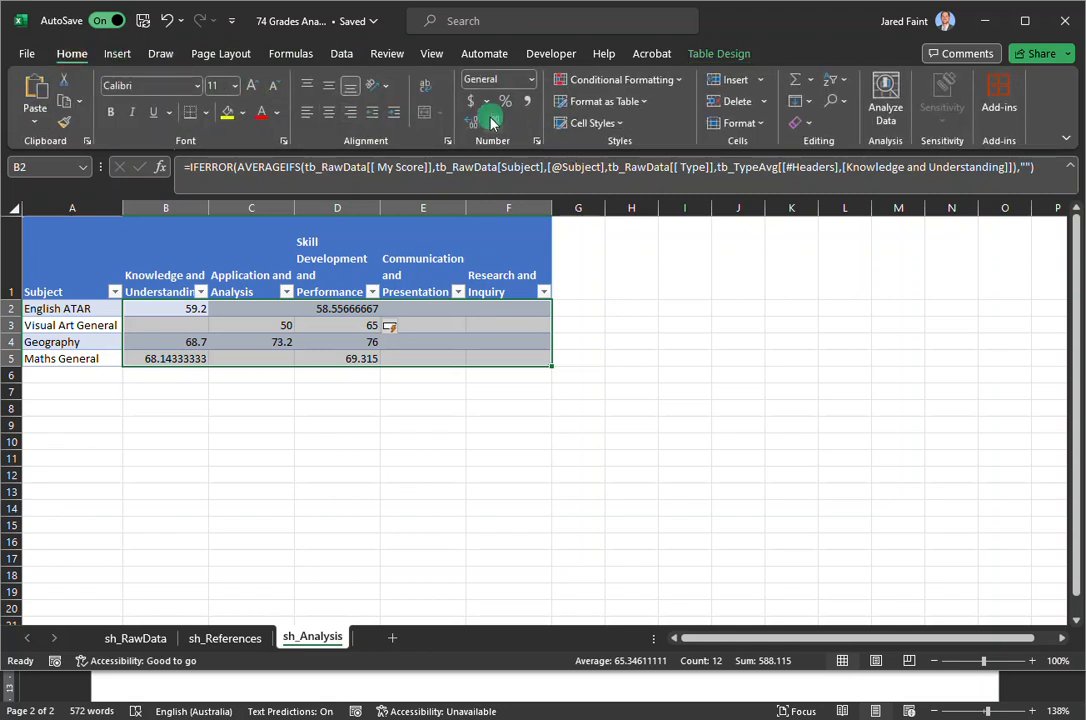
pyautogui.click(493, 128)
pyautogui.click(475, 122)
pyautogui.click(475, 122)
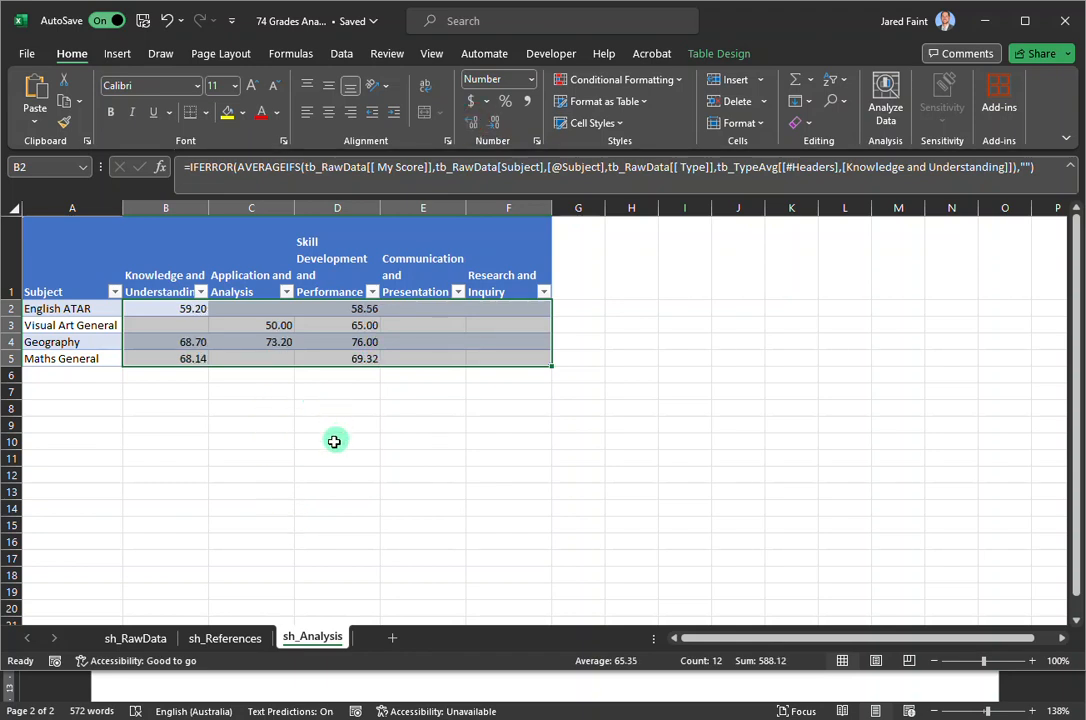
# Try to paste the copied D2 average formula directly into cell E2
pyautogui.click(302, 440)
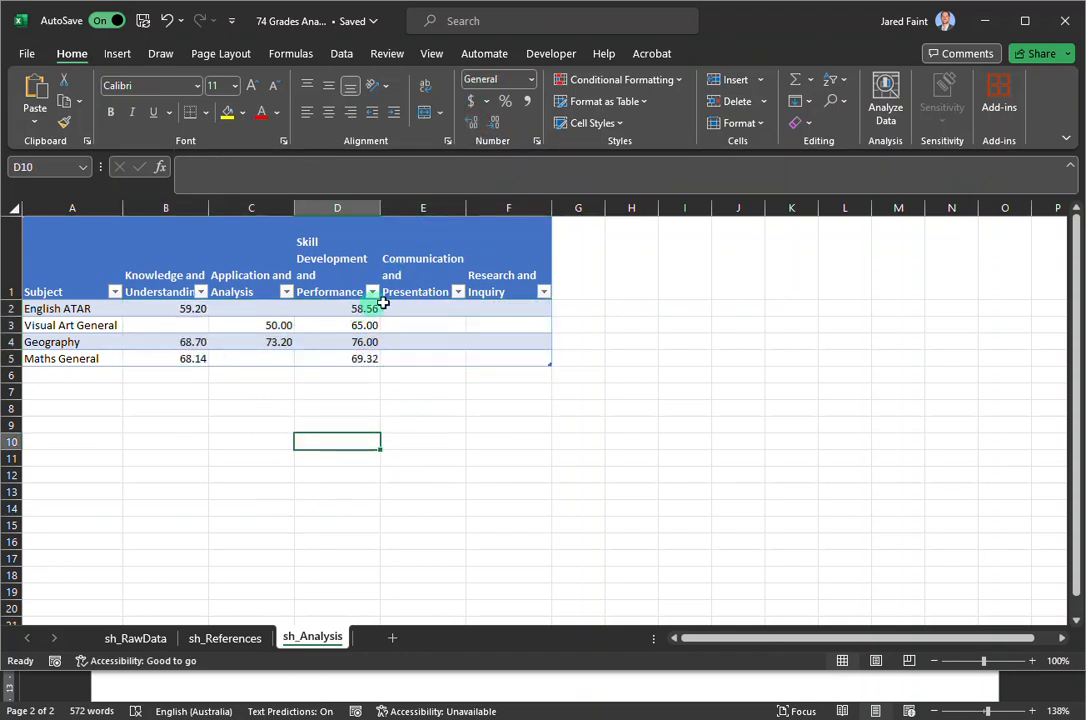
pyautogui.click(350, 308)
pyautogui.tripleClick(432, 173)
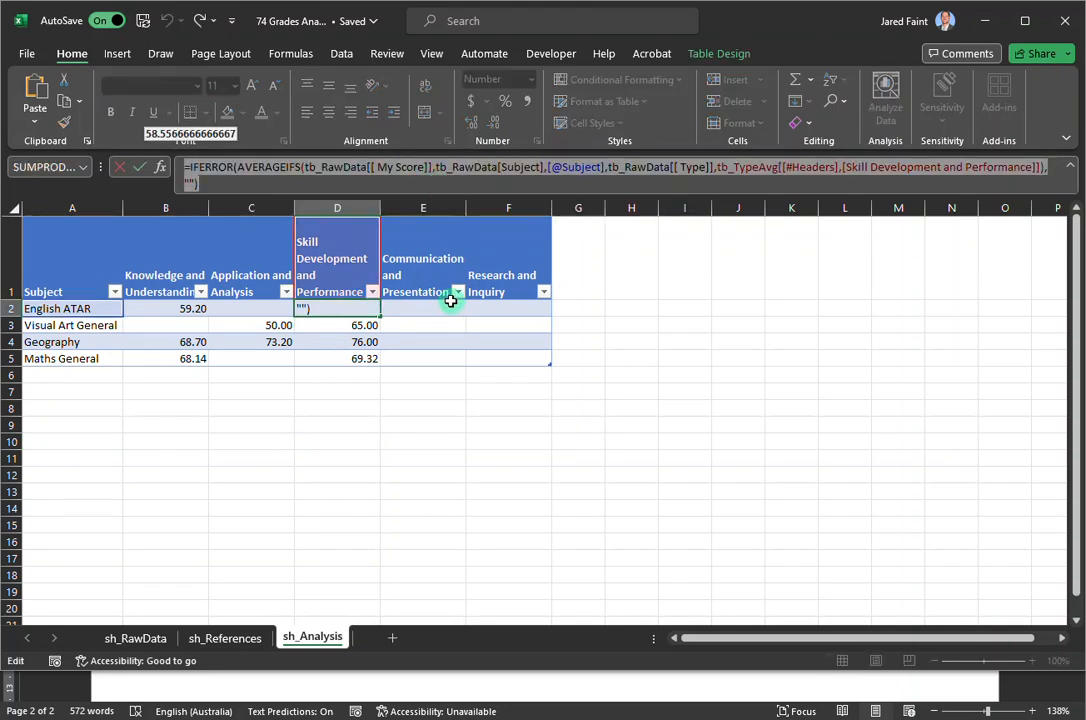
pyautogui.press('Escape')
pyautogui.click(412, 306)
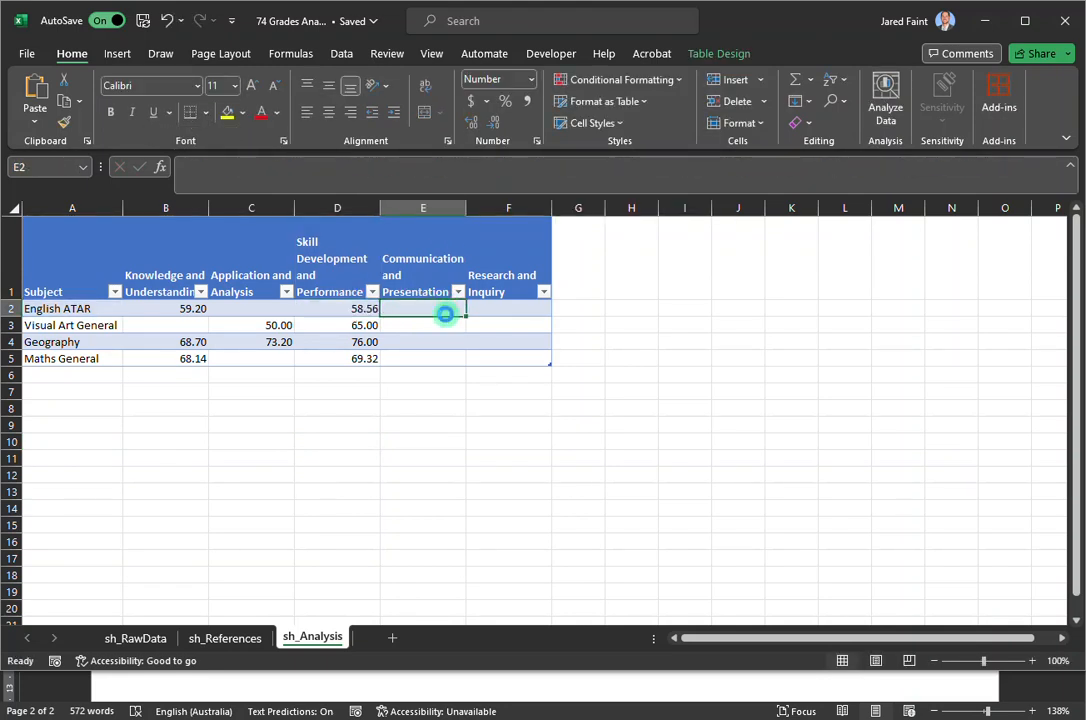
pyautogui.hotkey('ctrl', 'v')
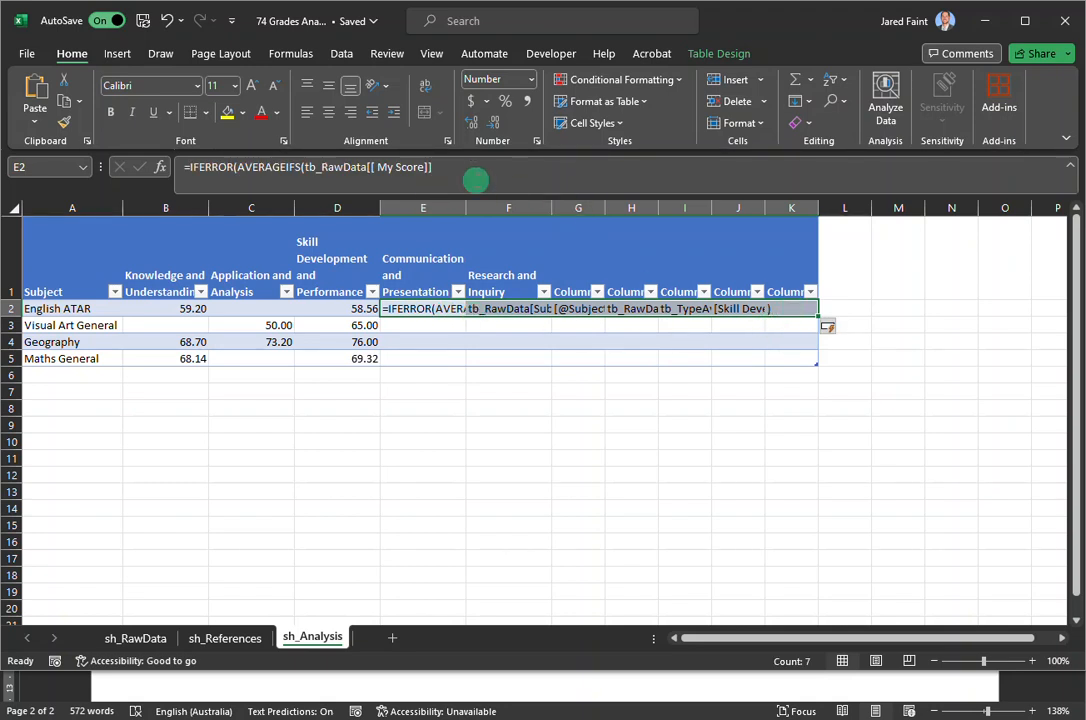
pyautogui.click(492, 166)
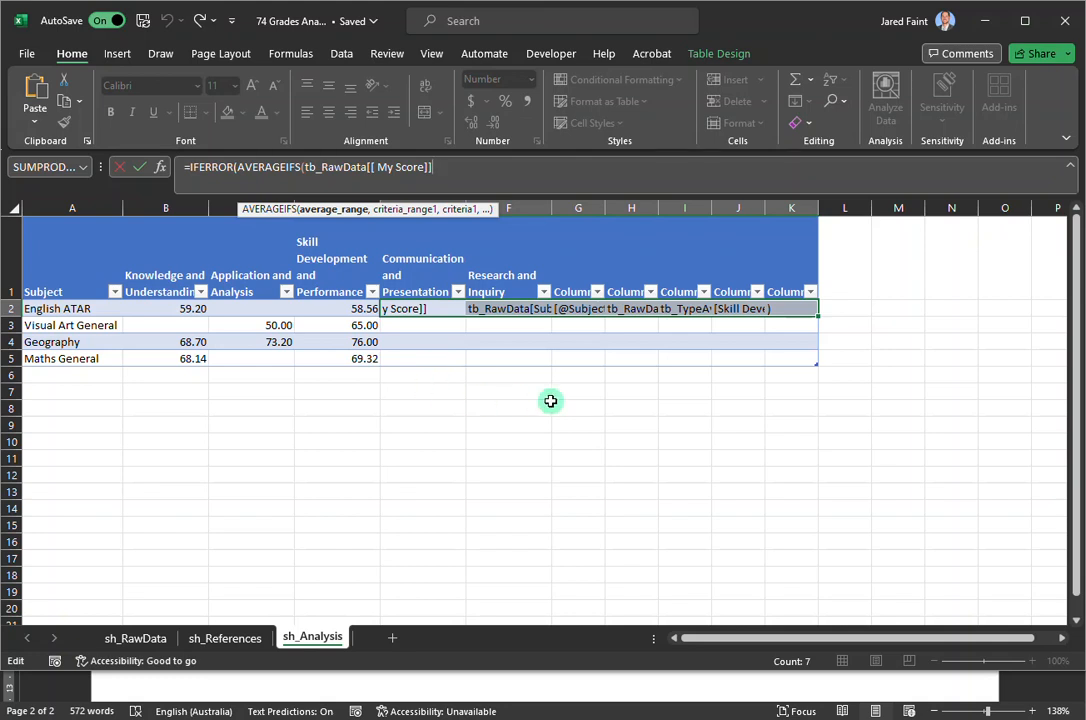
pyautogui.press('Escape')
# Clear the pasted formula fragments from E2:J2
pyautogui.click(520, 446)
pyautogui.click(492, 311)
pyautogui.click(578, 402)
pyautogui.moveTo(739, 309); pyautogui.dragTo(447, 310)
pyautogui.press('Delete')
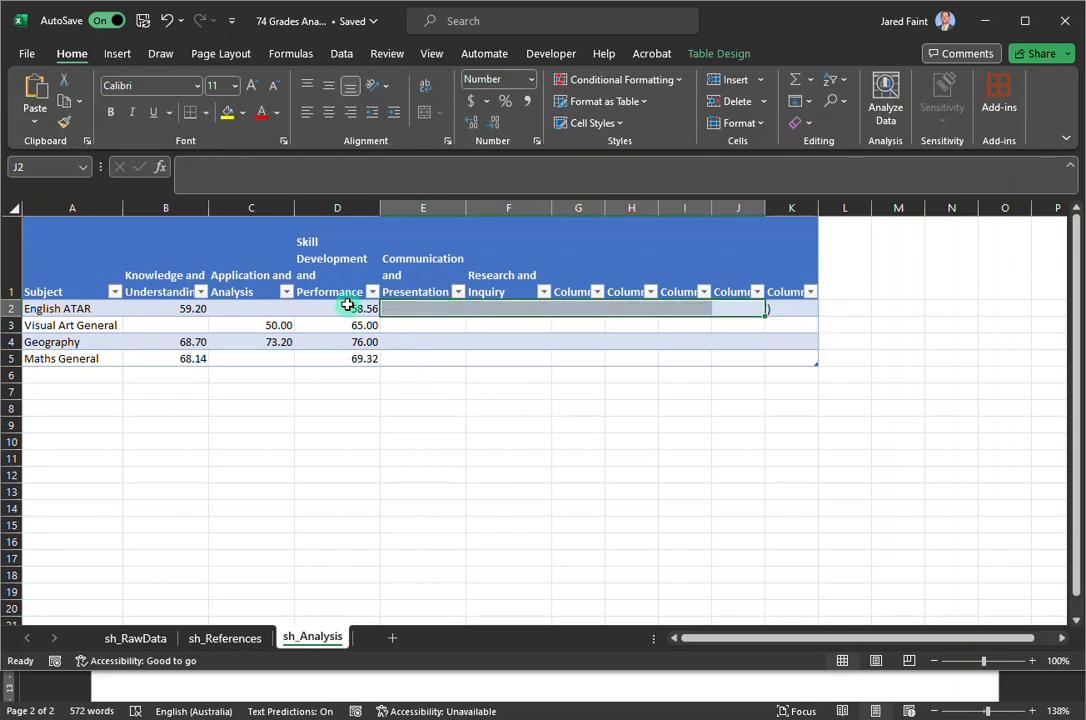
# Copy the full IFERROR formula text from D2 and insert it as the formula of E2
pyautogui.click(346, 308)
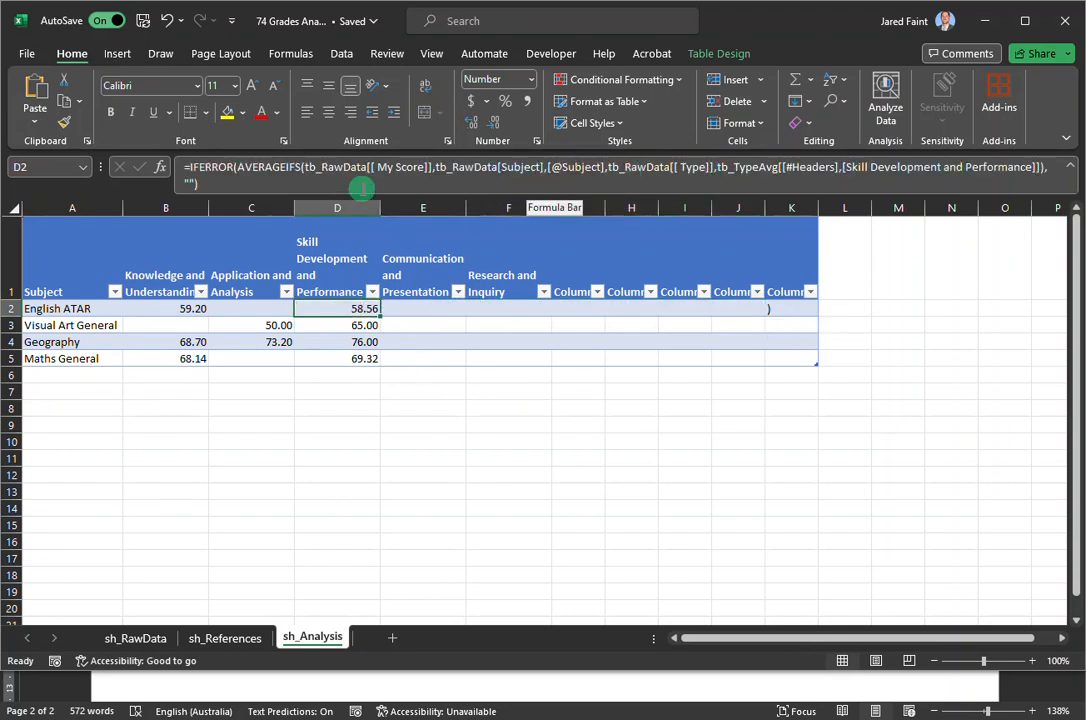
pyautogui.hotkey('ctrl', 'a')
pyautogui.hotkey('ctrl', 'q')
pyautogui.click(258, 174)
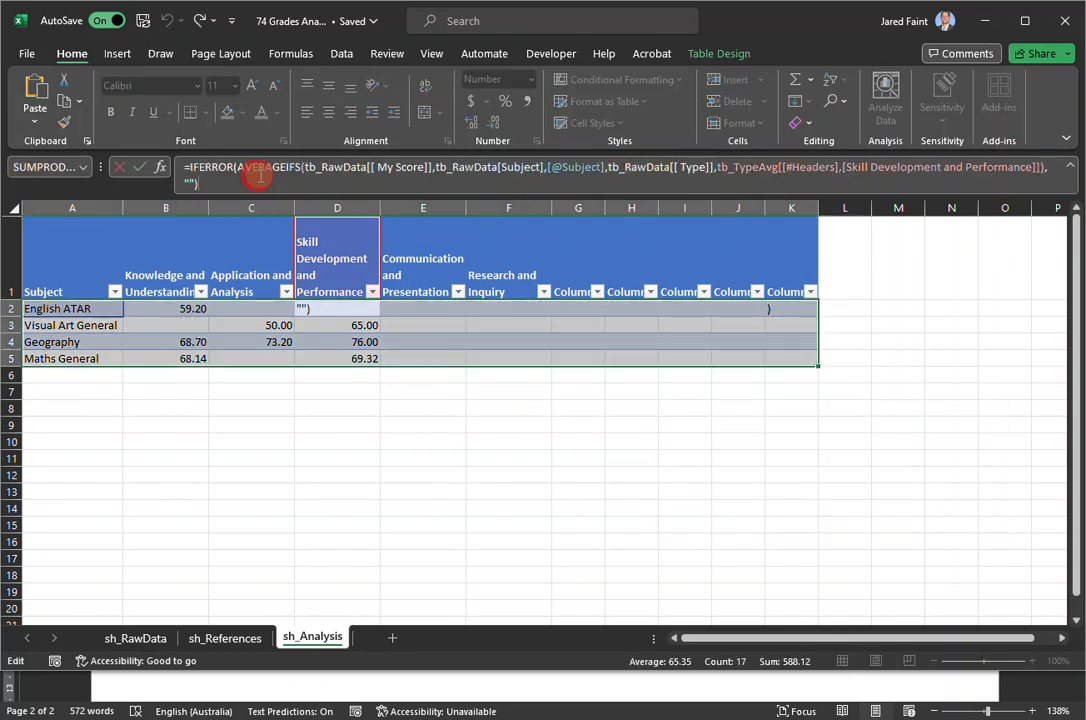
pyautogui.hotkey('ctrl', 'a')
pyautogui.click(430, 308)
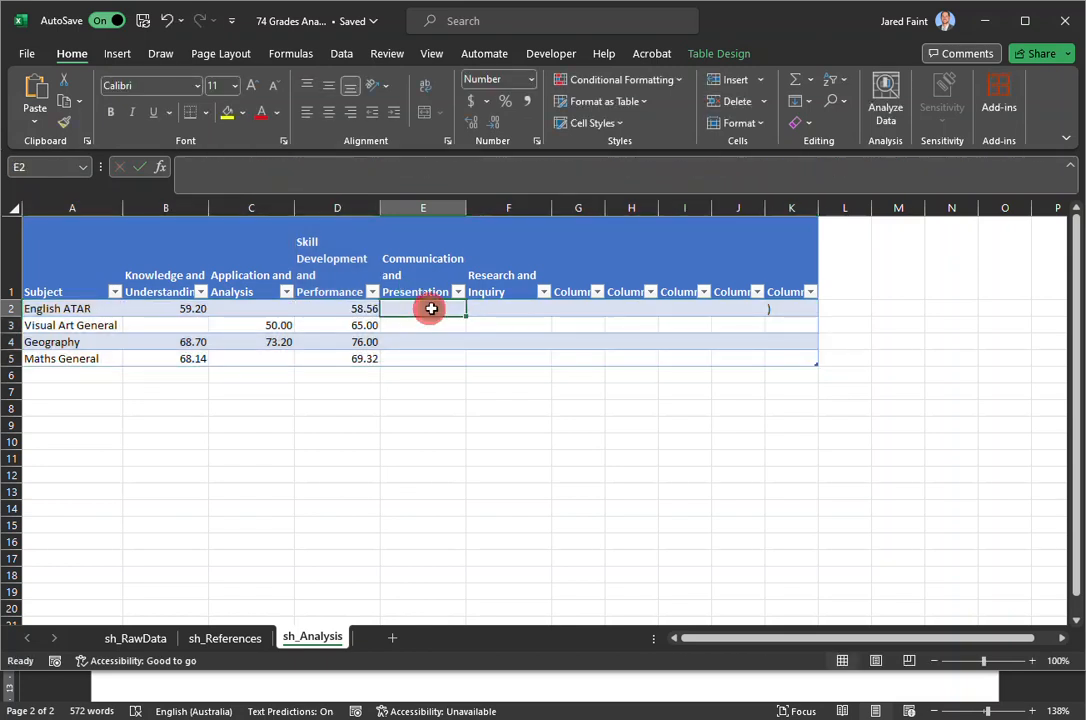
pyautogui.click(339, 176)
pyautogui.hotkey('ctrl', 'v')
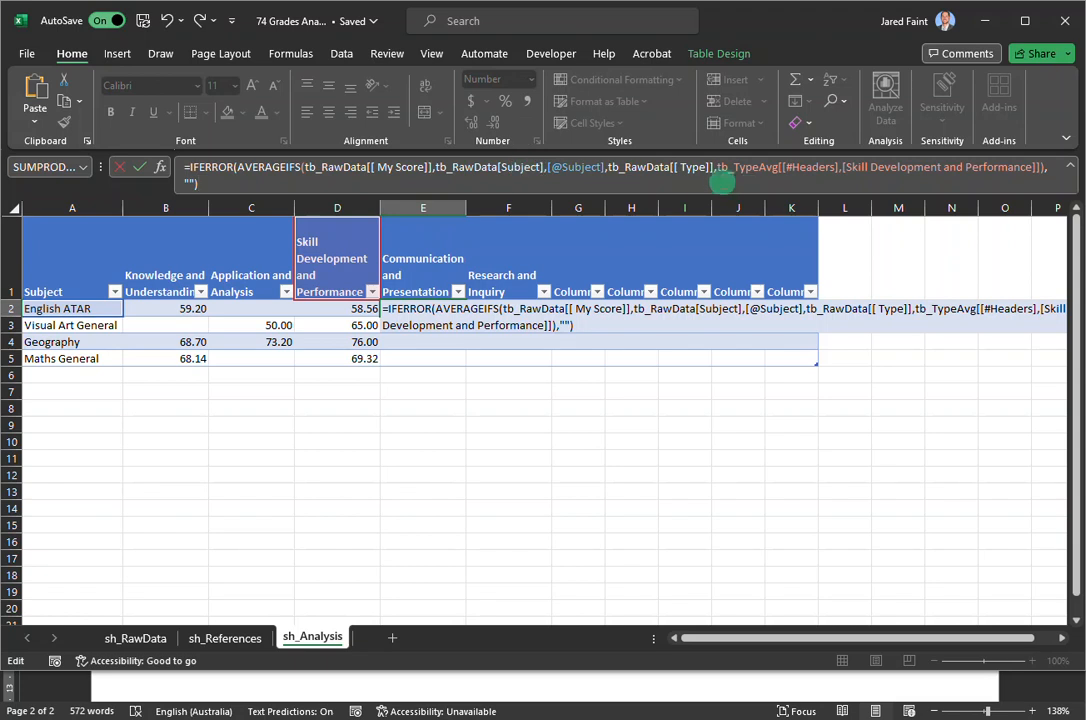
# Remove the Skill Development and Performance header criterion from the E2 formula
pyautogui.moveTo(722, 168); pyautogui.dragTo(1053, 180)
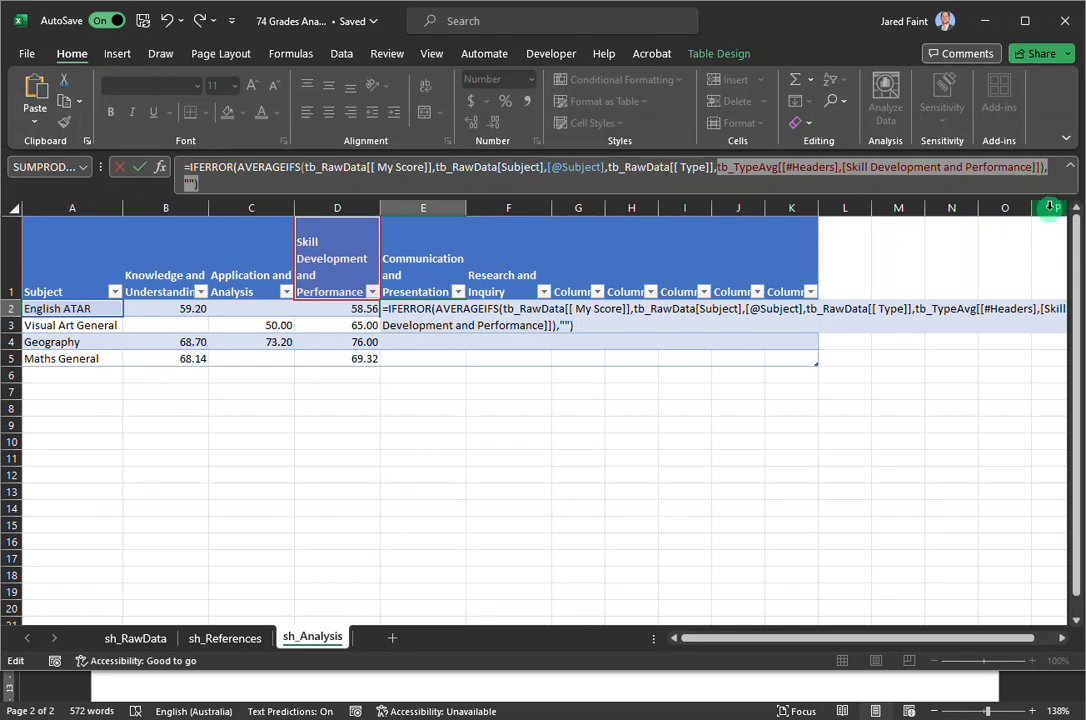
pyautogui.click(1000, 170)
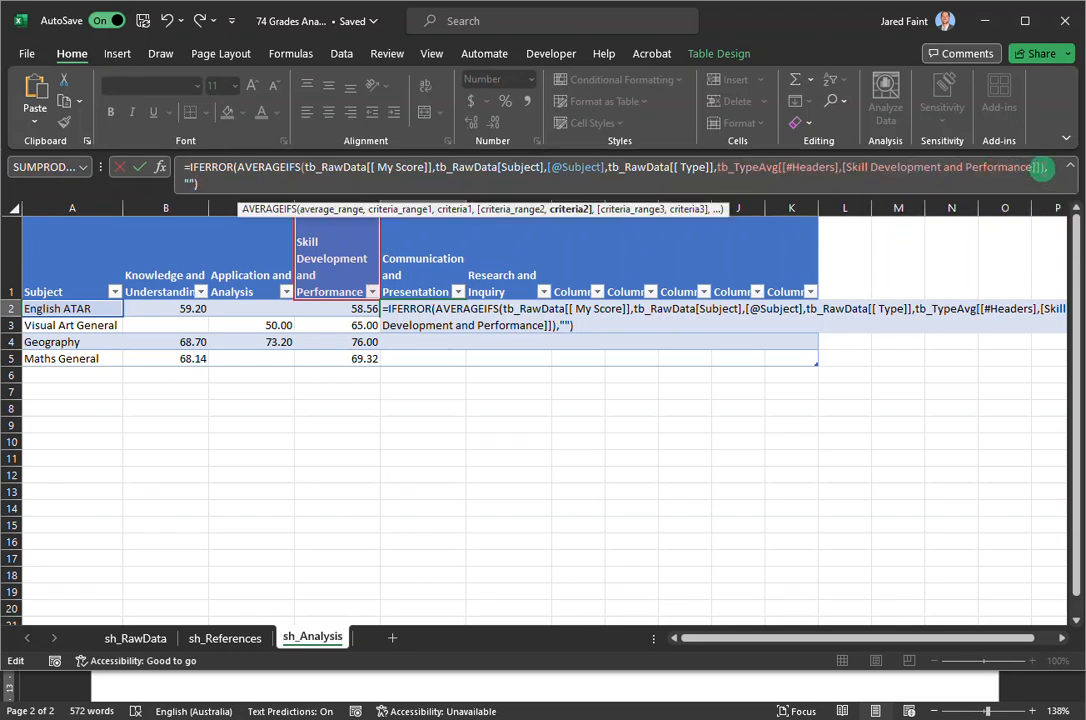
pyautogui.moveTo(1041, 167); pyautogui.dragTo(755, 167)
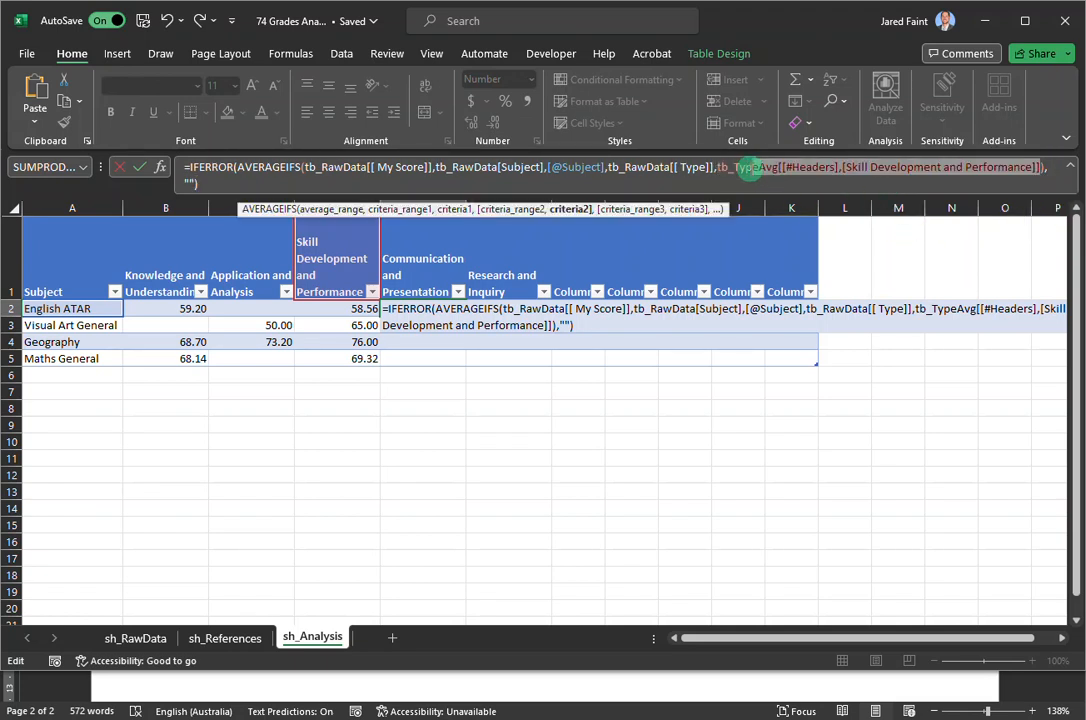
pyautogui.press('BackSpace')
pyautogui.press('BackSpace')
pyautogui.press('BackSpace')
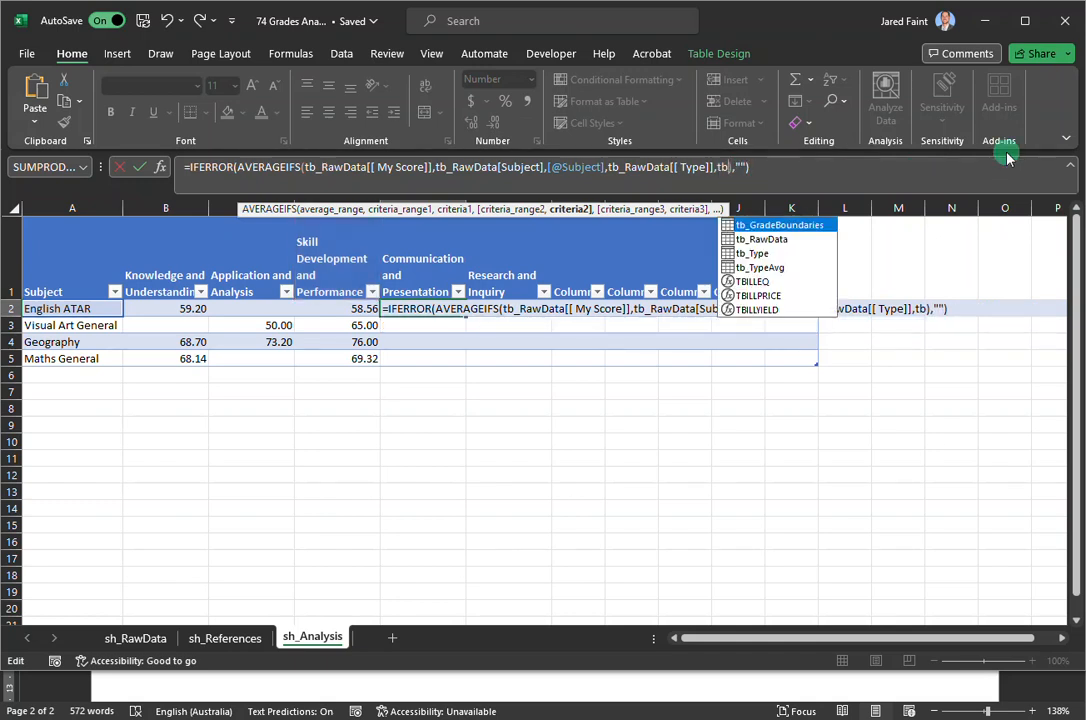
pyautogui.press('BackSpace')
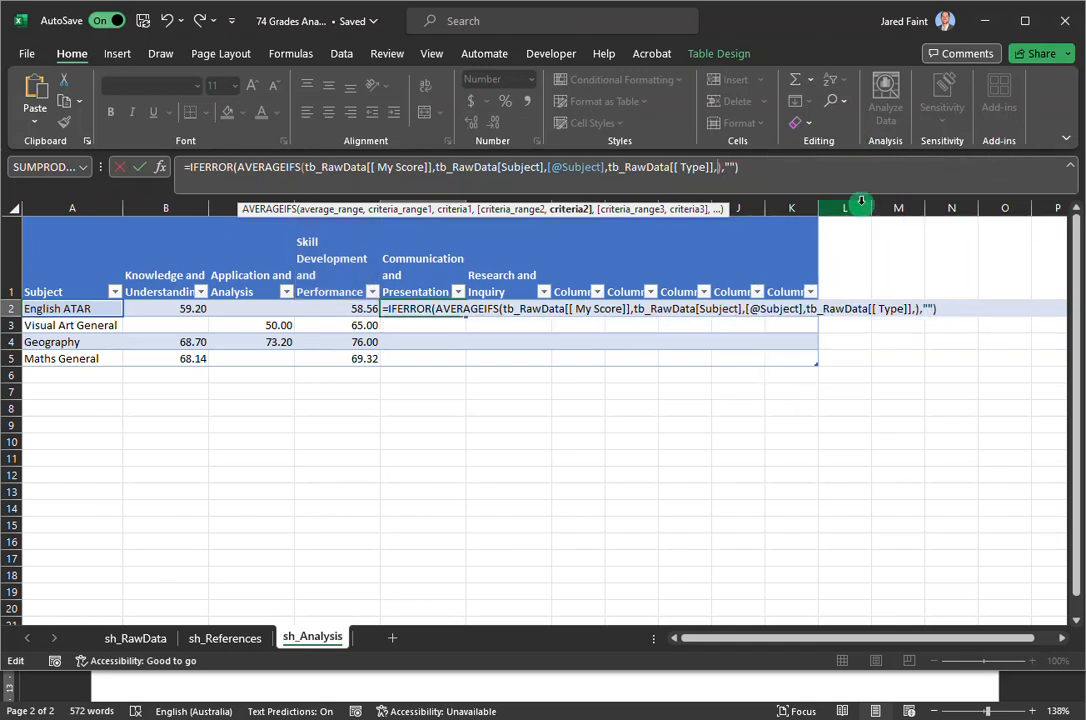
# Try to build the E2 Type criterion from a tb_TypeAvg reference and the Communication and Presentation header
pyautogui.write('tb')
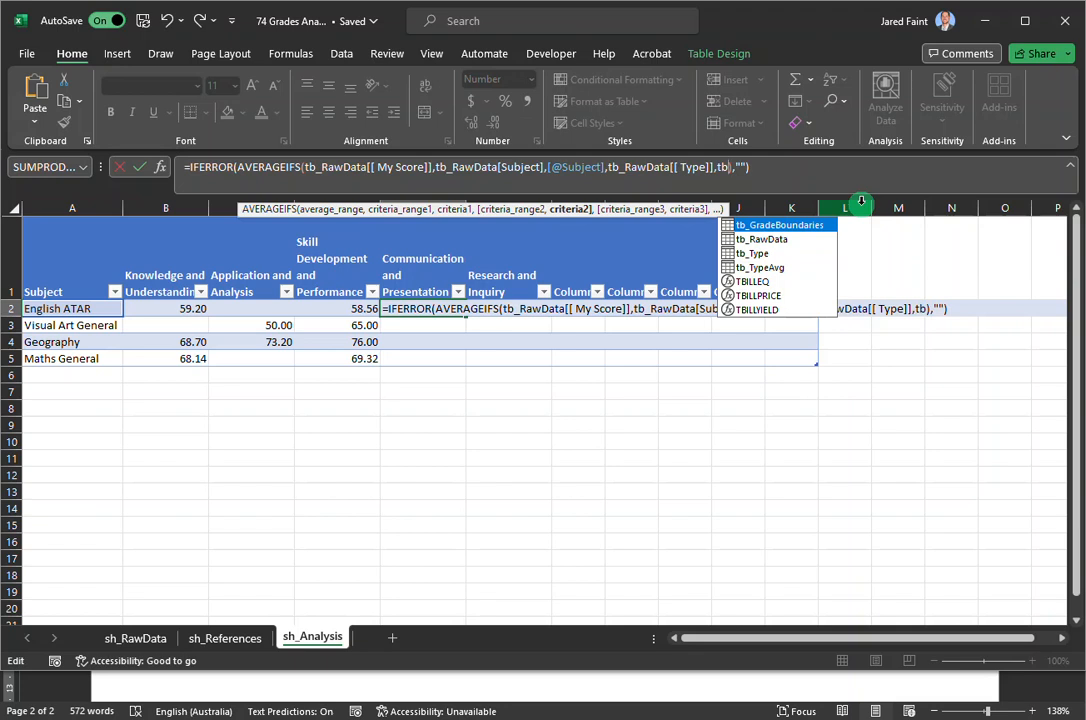
pyautogui.doubleClick(768, 268)
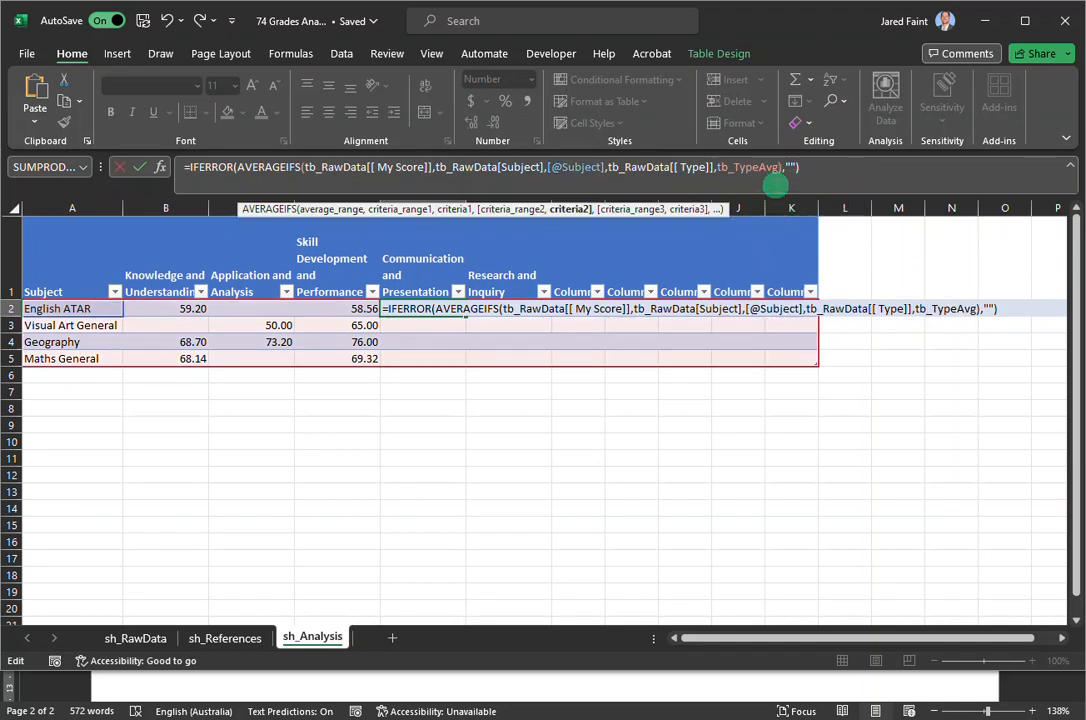
pyautogui.write('[')
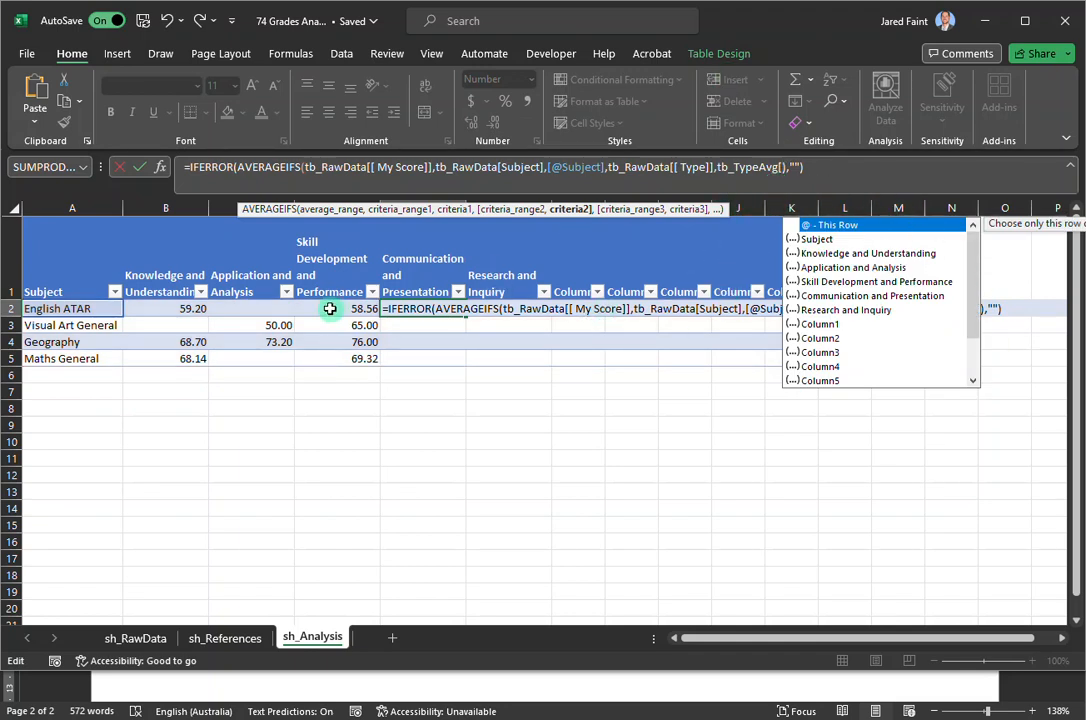
pyautogui.click(418, 283)
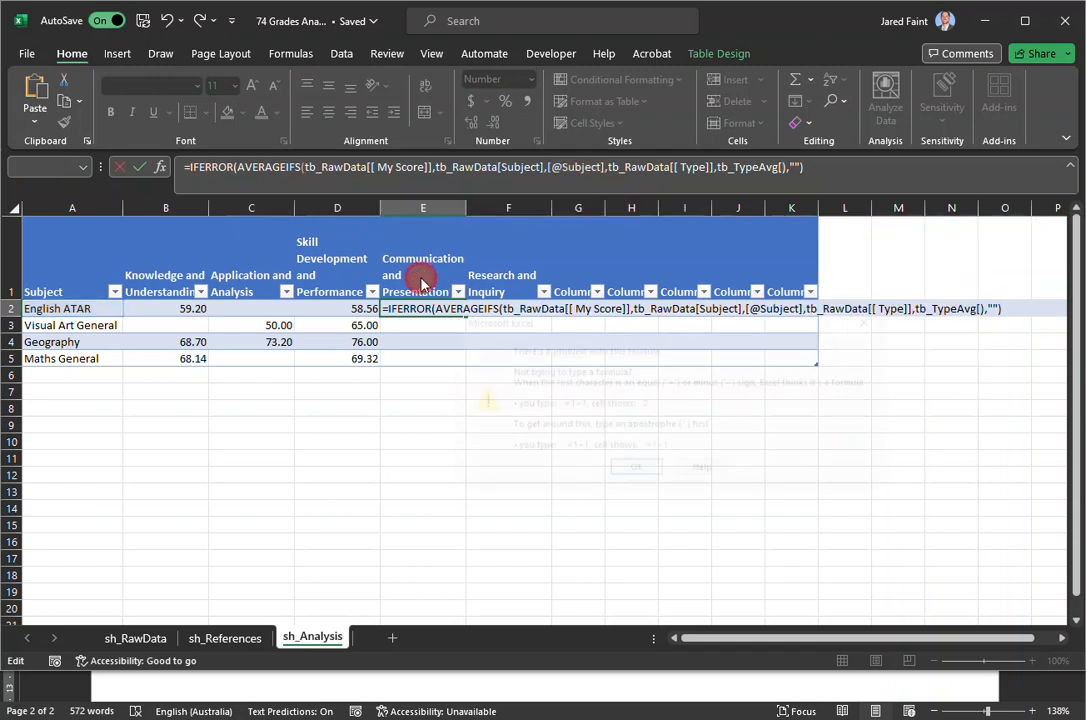
pyautogui.click(638, 470)
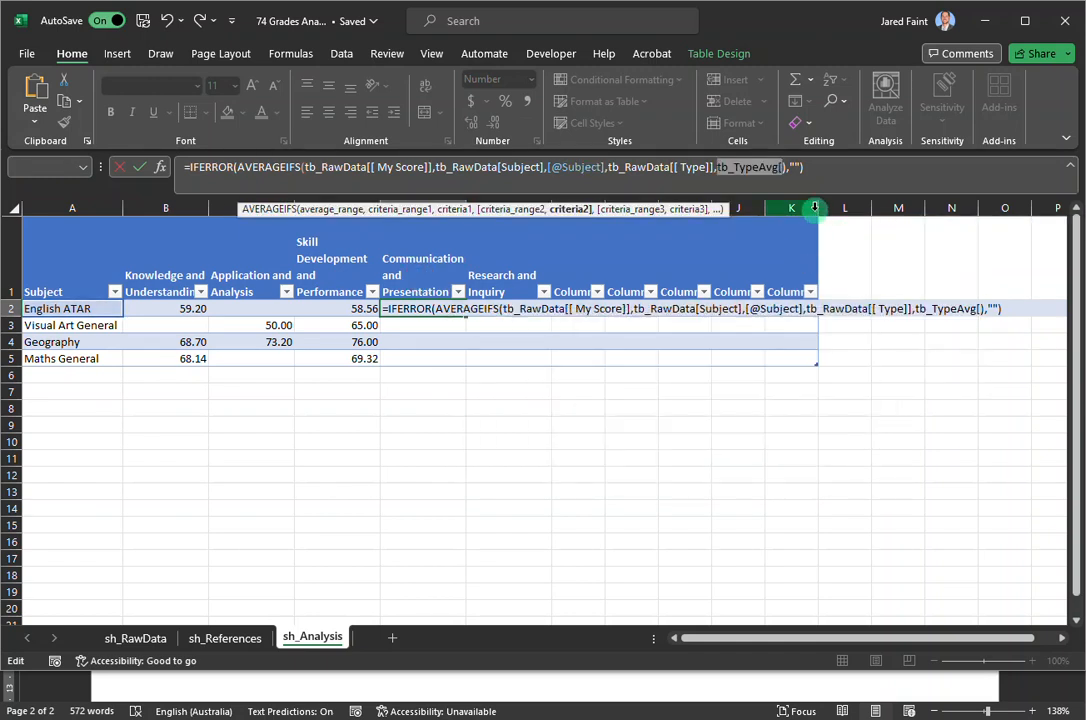
# Use the Communication and Presentation header in E1 as the Type criterion in E2, replacing the partial tb_TypeAvg reference, and complete the formula
pyautogui.press('BackSpace')
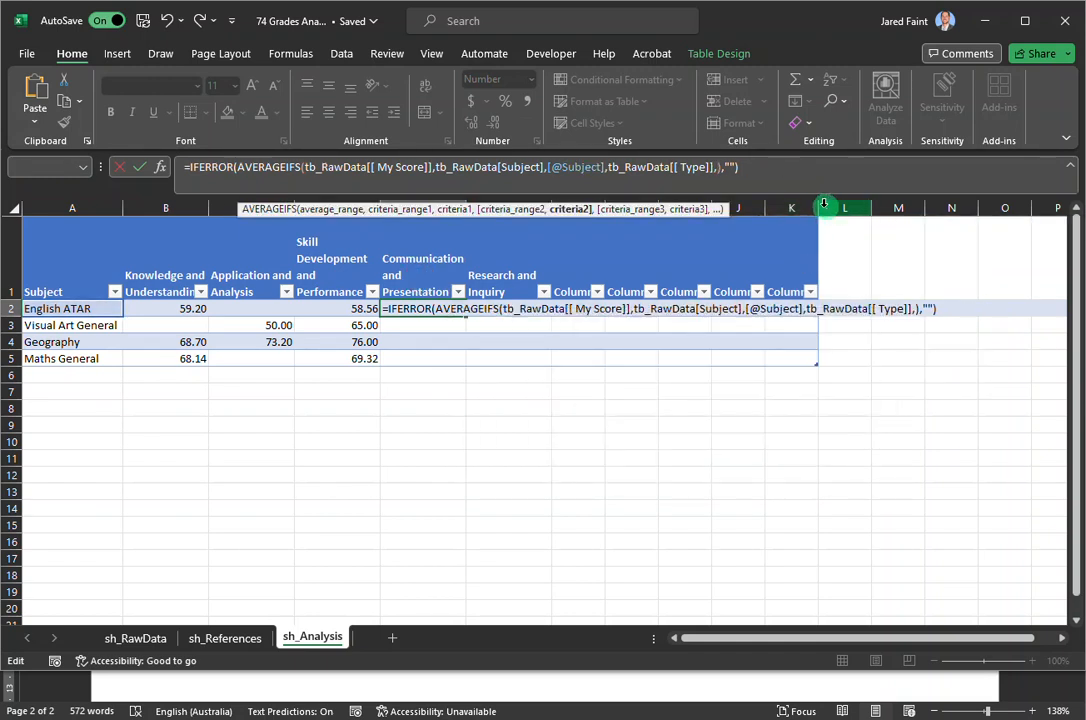
pyautogui.click(424, 270)
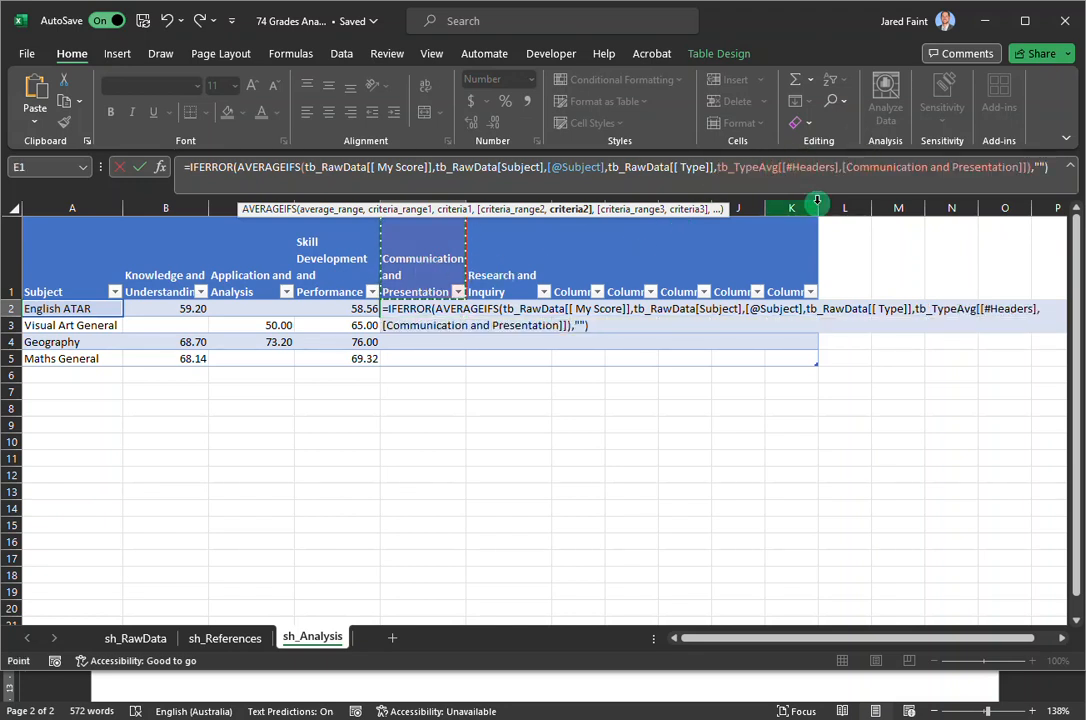
pyautogui.press('Return')
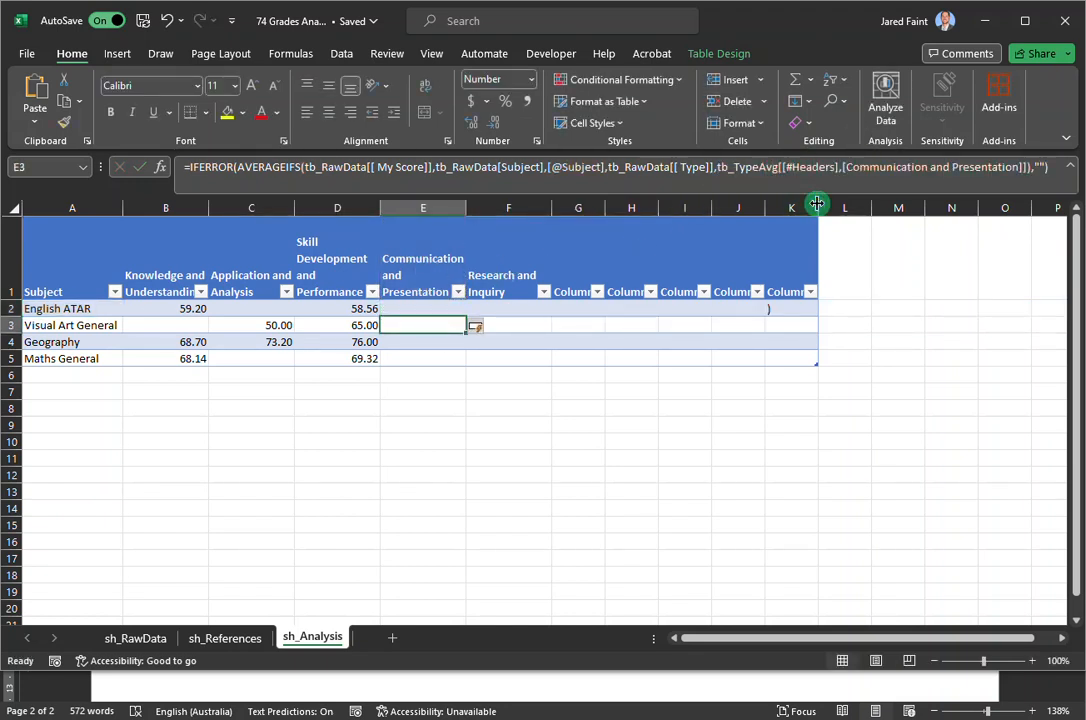
pyautogui.press('Up')
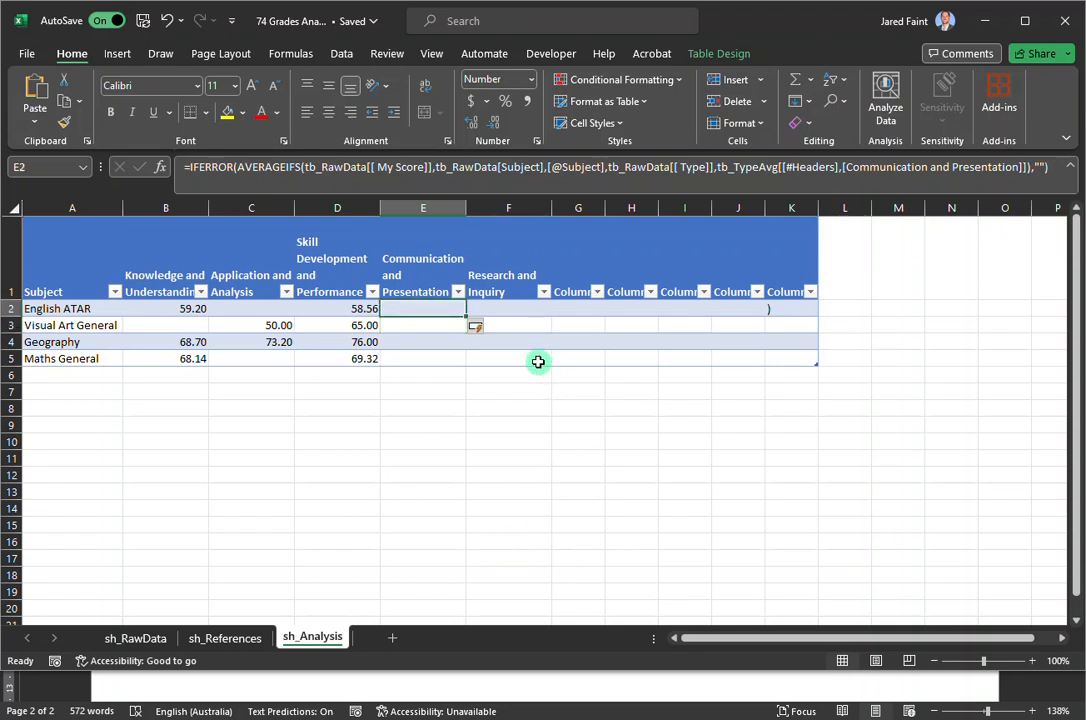
# Enter the copied average formula in F2 with the Research and Inquiry header as its Type criterion
pyautogui.click(498, 310)
pyautogui.click(470, 170)
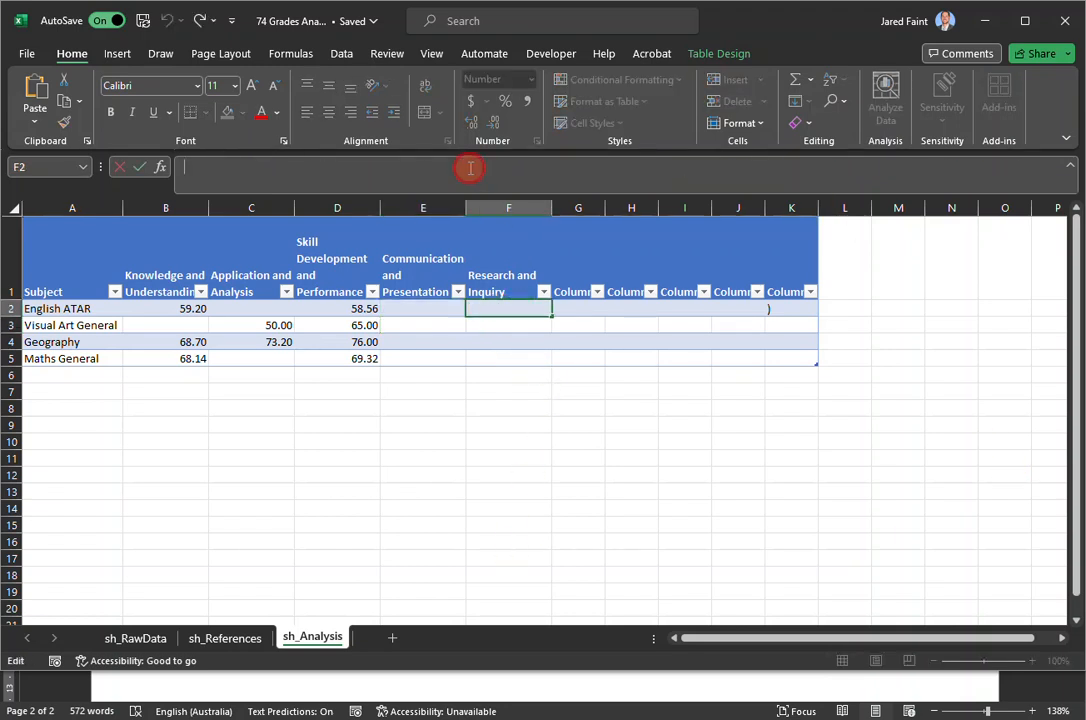
pyautogui.write('=IFERROR(AVERAGEIFS(tb_RawData[[ My Score]],tb_RawData[Subject],[@Subject],tb_RawData[[ Type]],tb_TypeAvg[[#Headers],[Skill Development and Performance]]),"")')
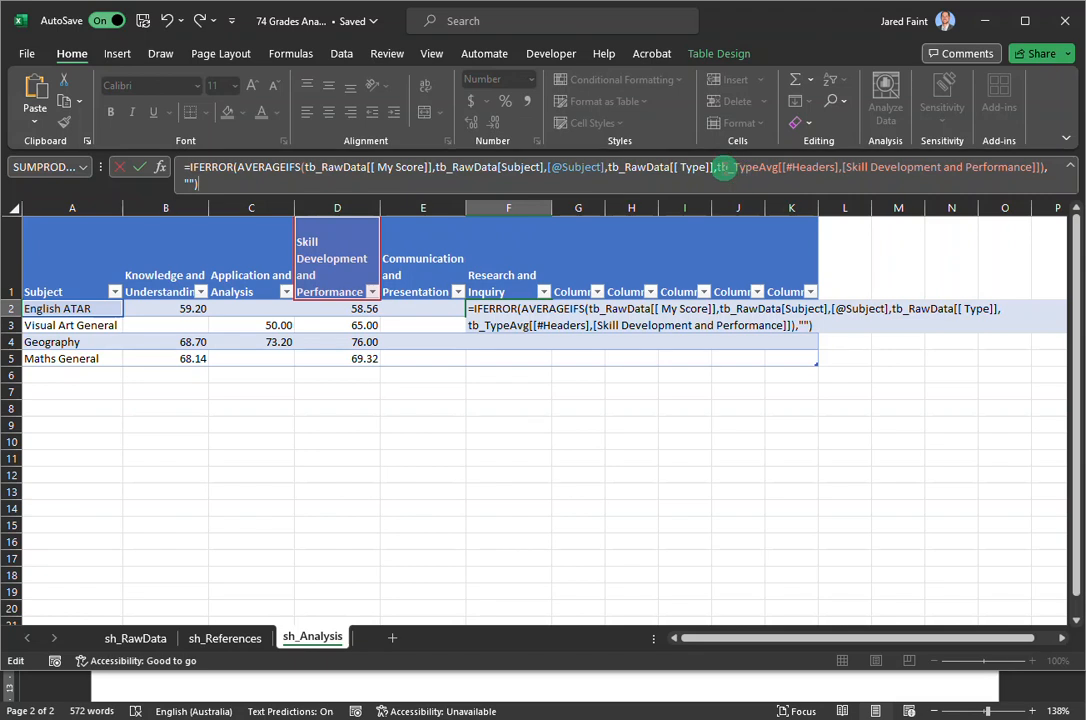
pyautogui.moveTo(730, 170); pyautogui.dragTo(1024, 170)
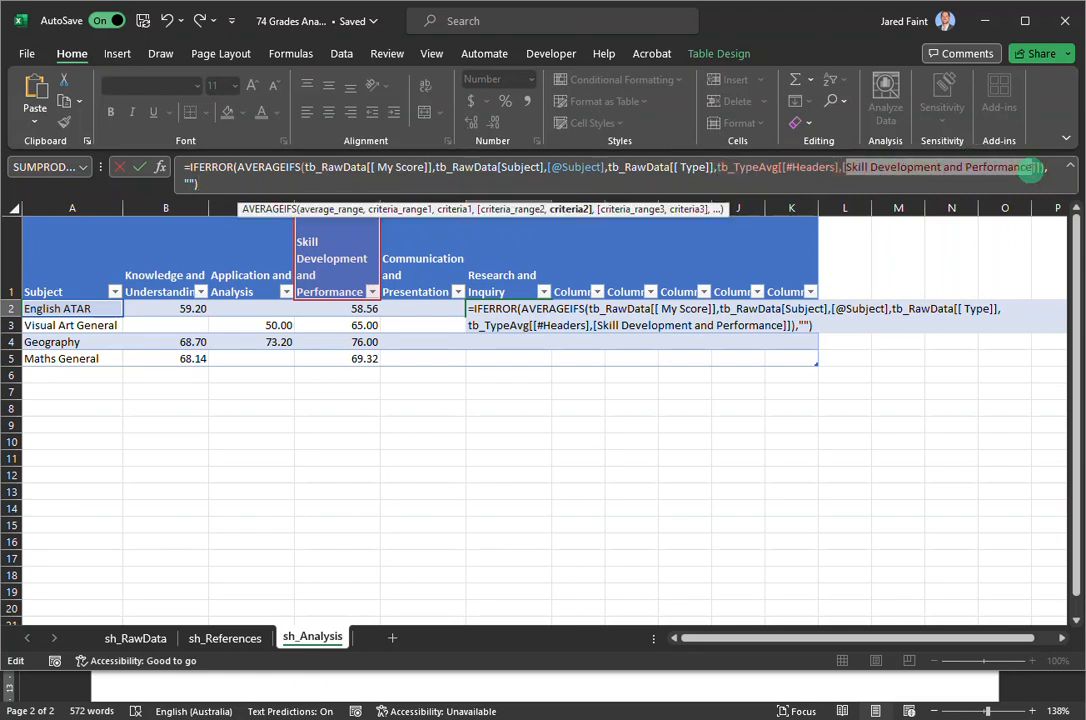
pyautogui.press('BackSpace')
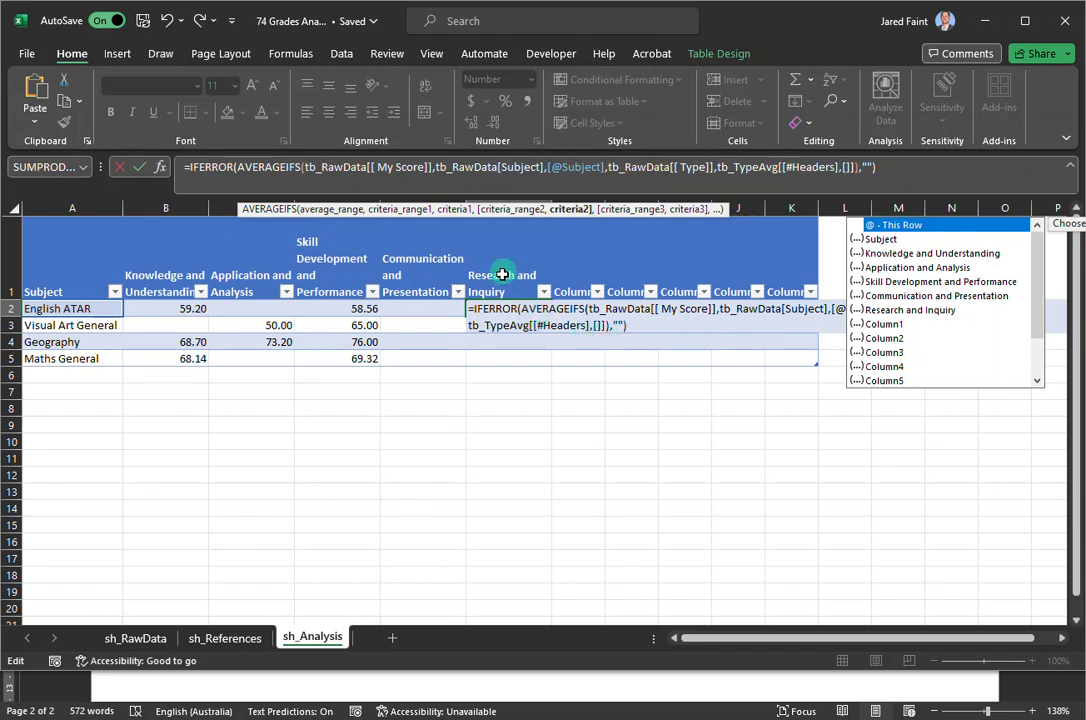
pyautogui.doubleClick(911, 310)
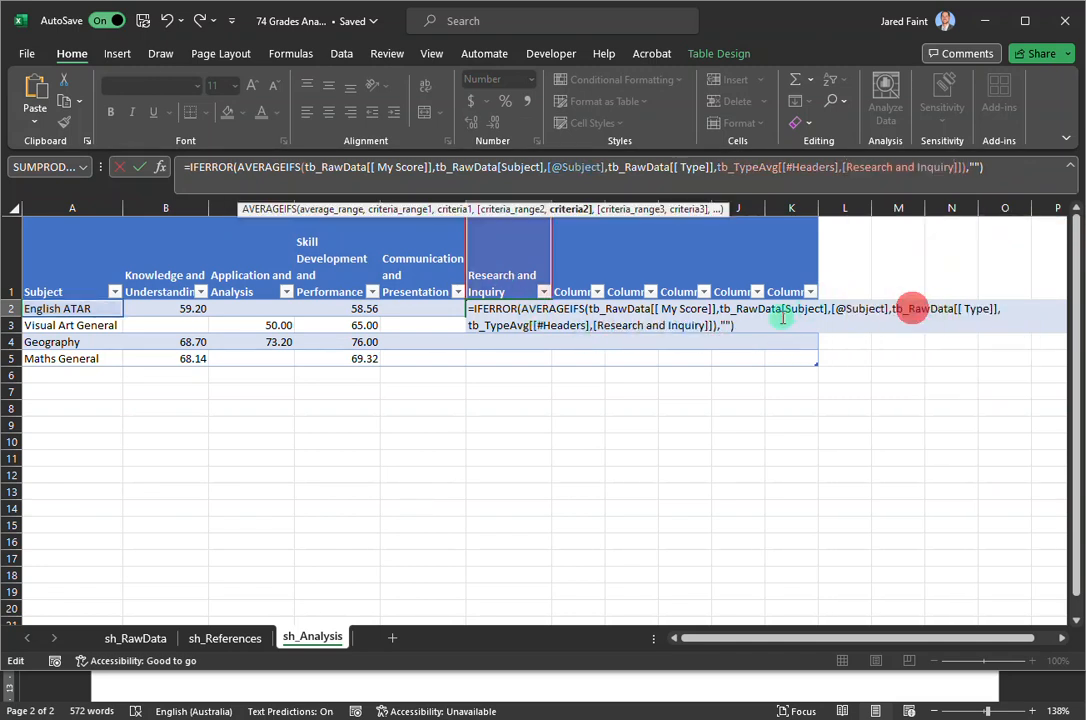
pyautogui.press('Return')
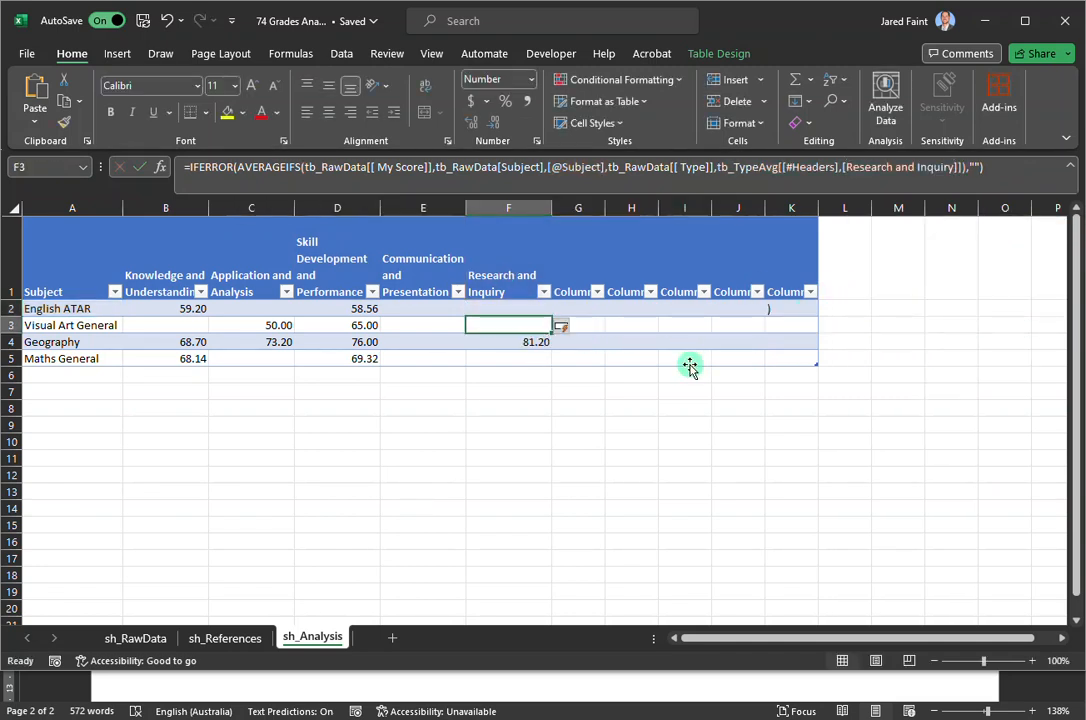
# Delete the surplus columns G:K from the sh_Analysis sheet
pyautogui.moveTo(578, 207); pyautogui.dragTo(781, 201)
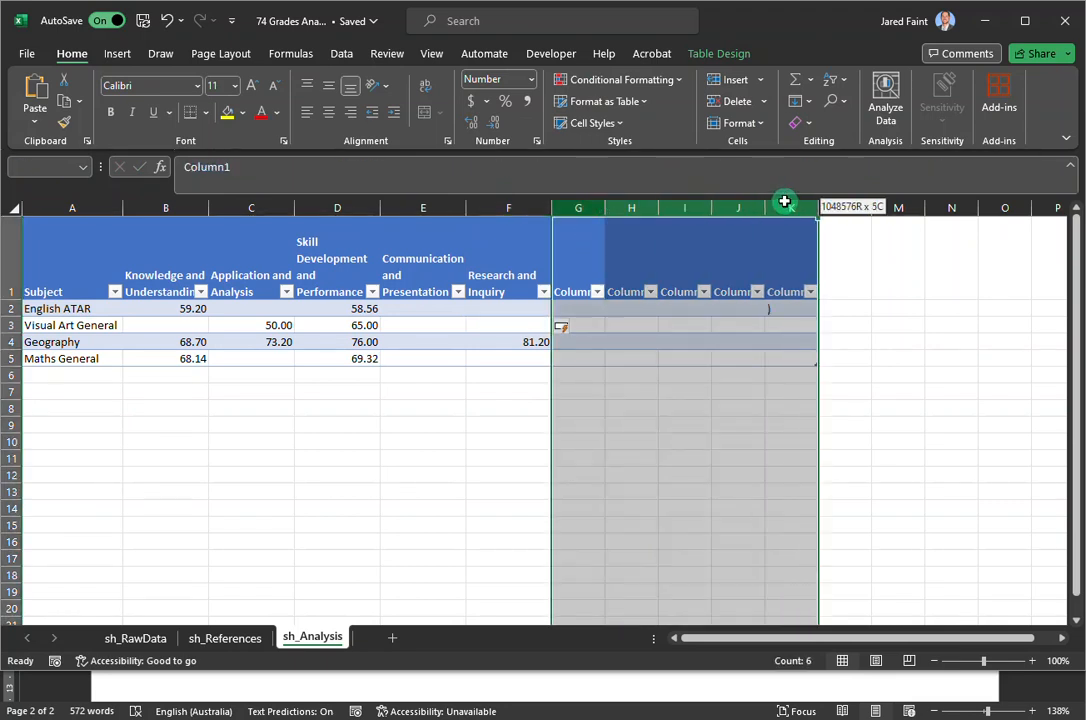
pyautogui.rightClick(717, 281)
pyautogui.click(776, 475)
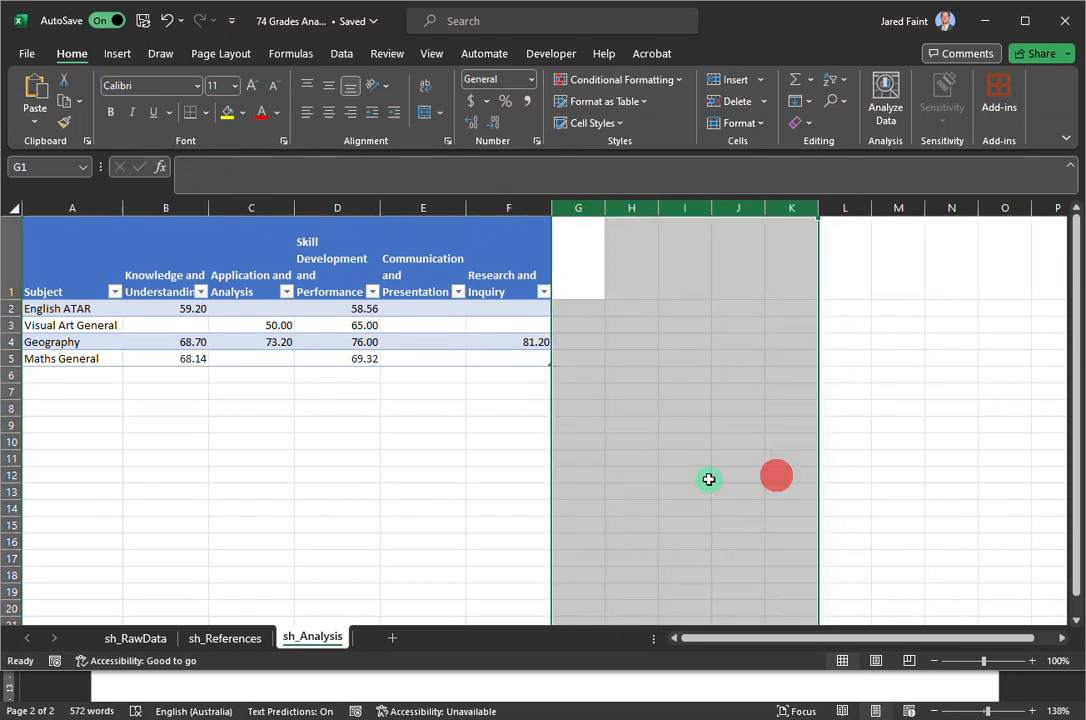
pyautogui.click(705, 475)
# Check the remaining sh_Analysis requirements in the Word scenario, and return to the Excel workbook
pyautogui.moveTo(80, 317); pyautogui.dragTo(524, 371)
pyautogui.click(441, 430)
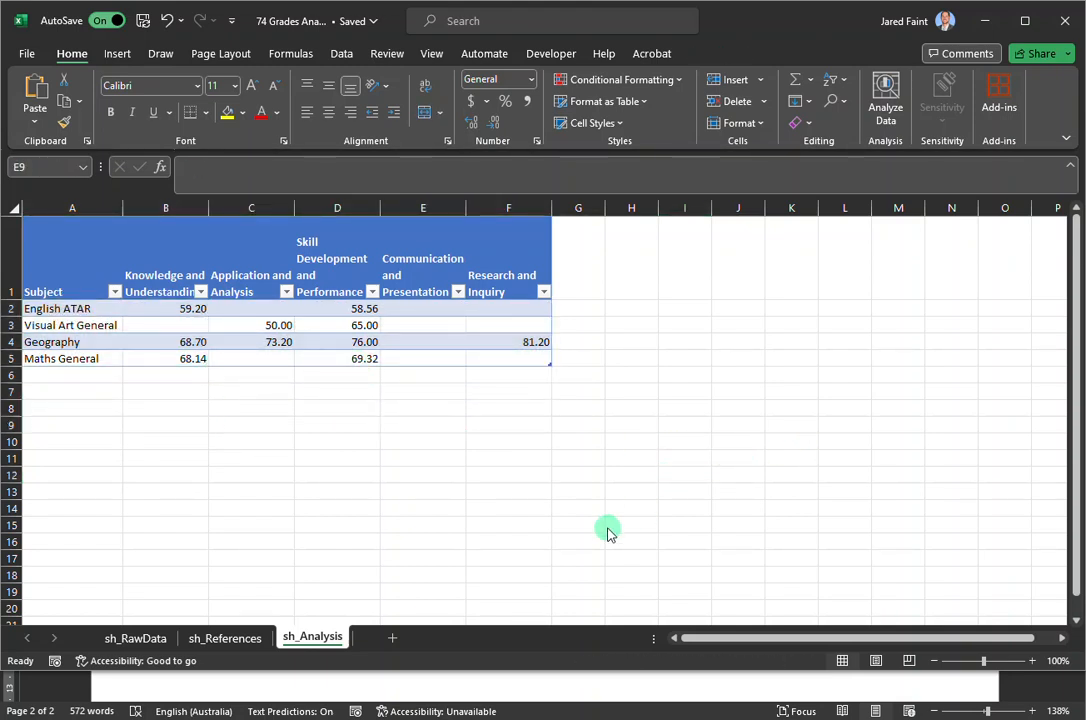
pyautogui.click(502, 680)
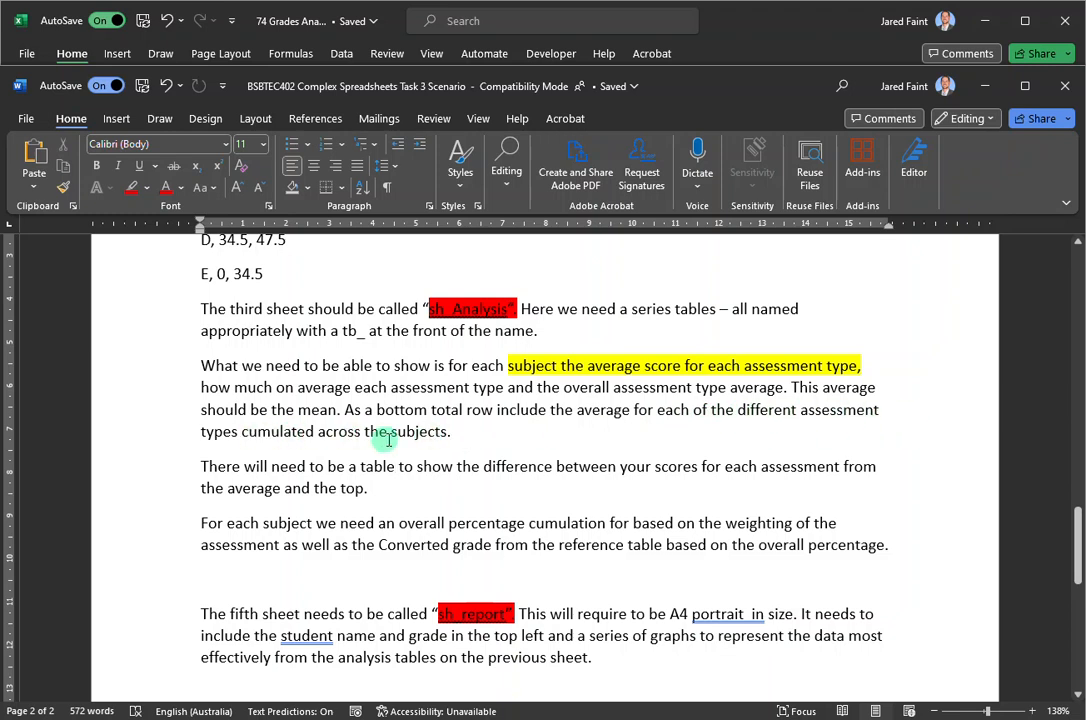
pyautogui.click(793, 22)
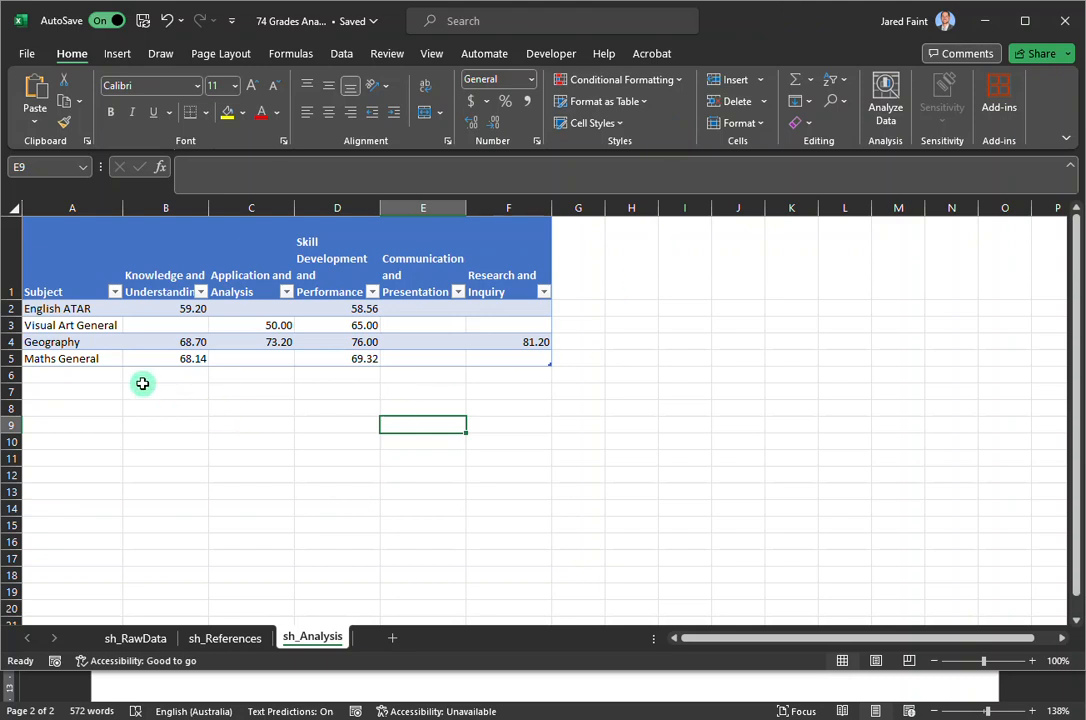
# Add a total row to the tb_TypeAvg table and clear the default count in its Research and Inquiry column
pyautogui.click(138, 340)
pyautogui.click(733, 58)
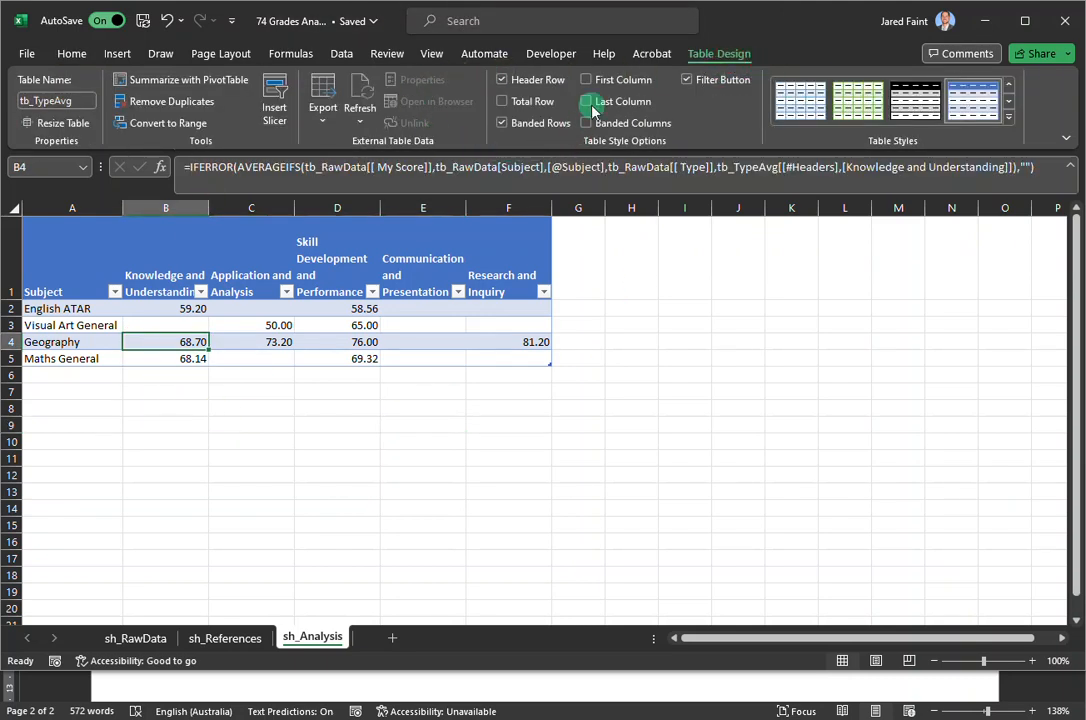
pyautogui.click(502, 102)
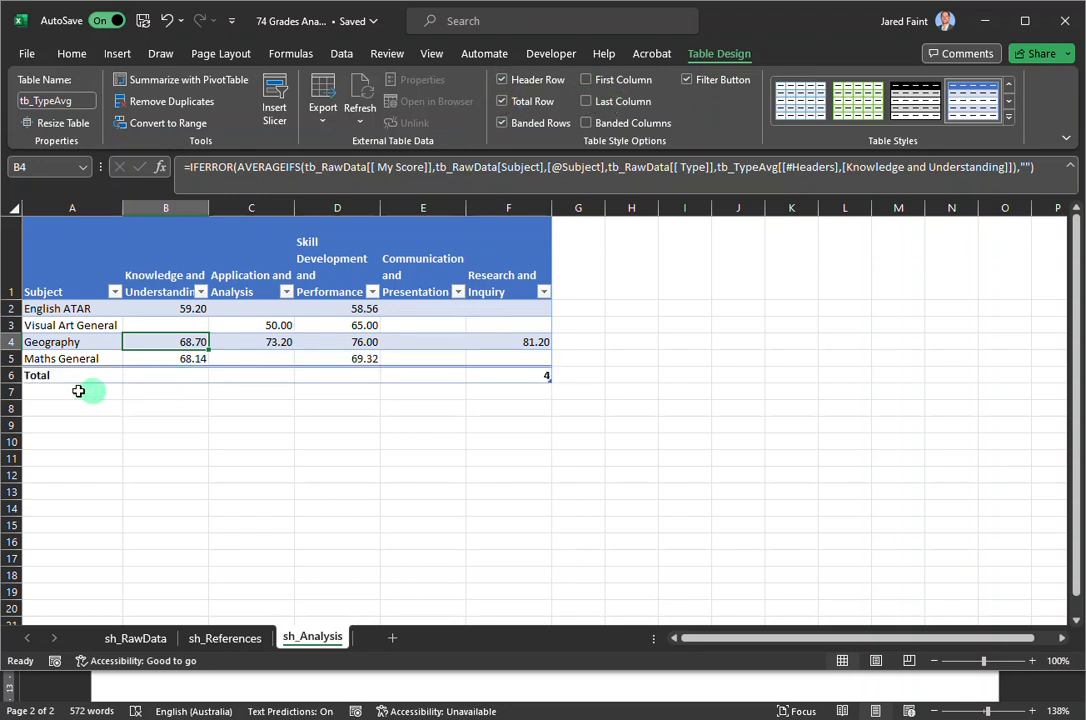
pyautogui.click(513, 383)
pyautogui.click(548, 377)
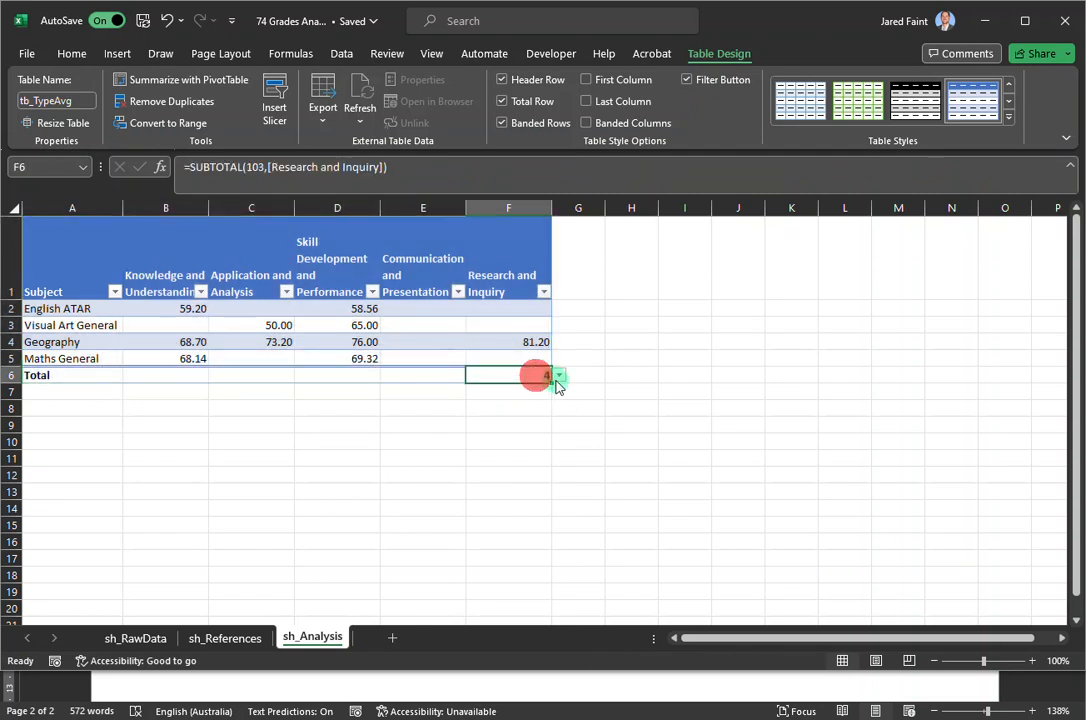
pyautogui.press('Delete')
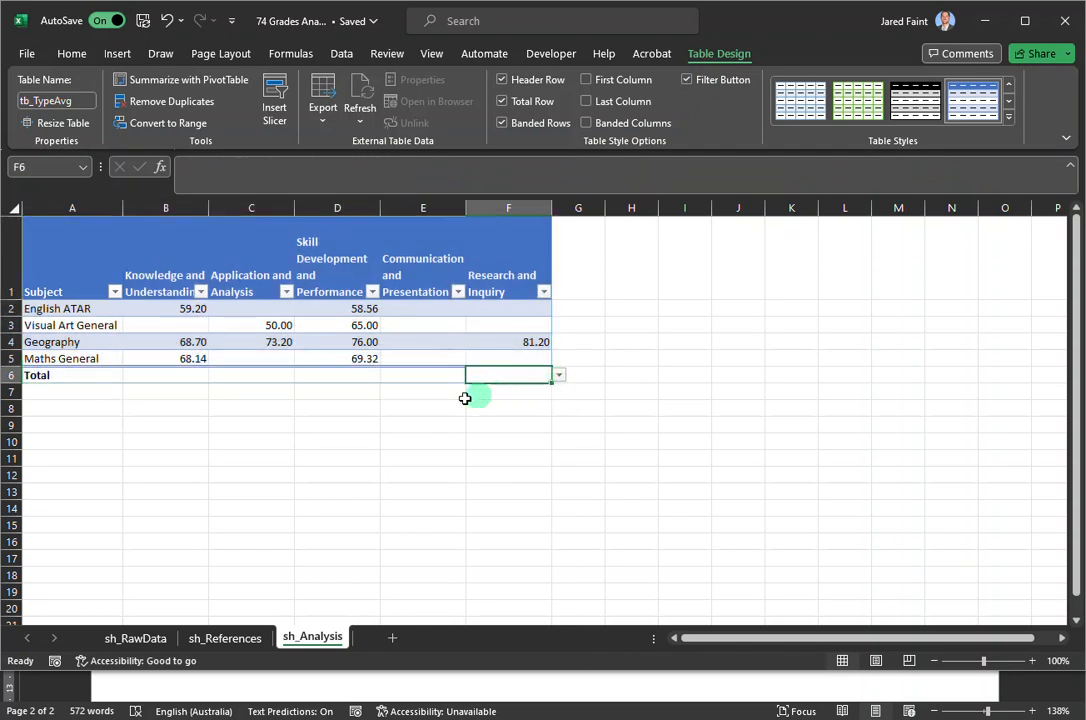
# Replace the total row's label in A6 with Average
pyautogui.click(53, 378)
pyautogui.press('Delete')
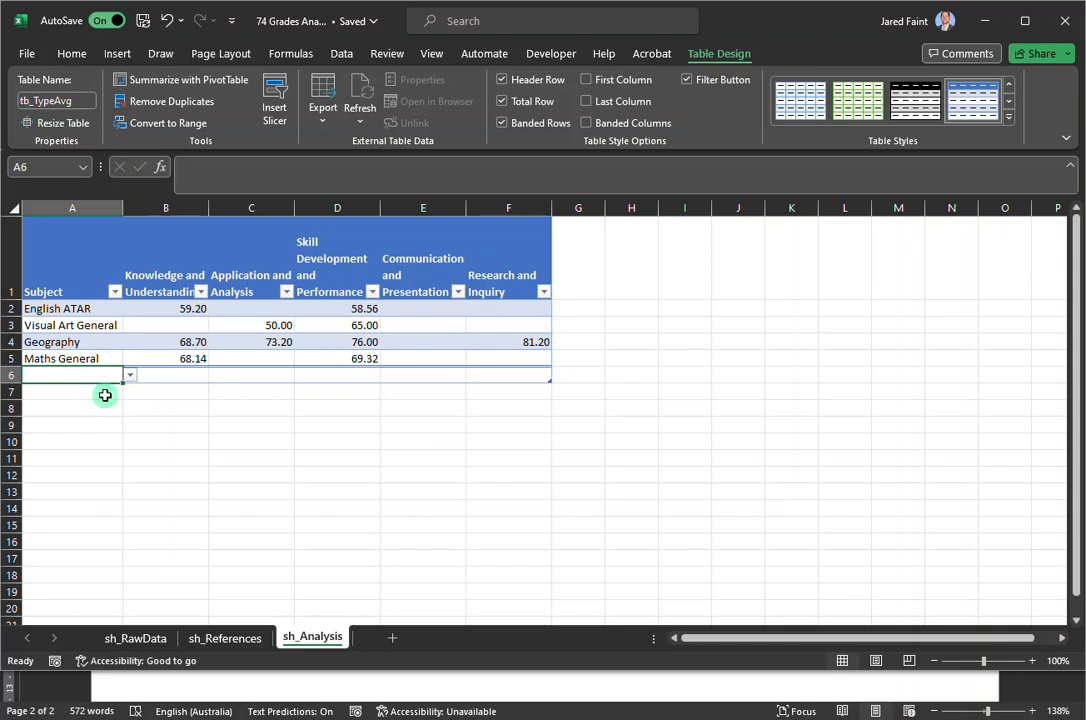
pyautogui.write('Average')
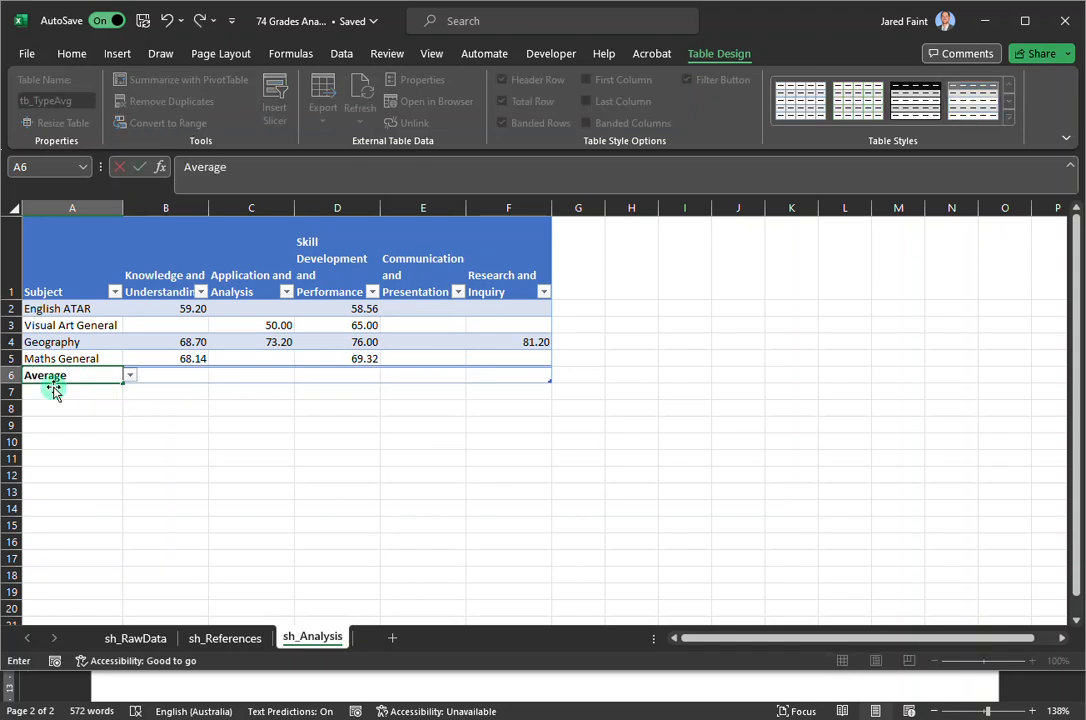
# Set the total-row function to Average in B6, C6 and D6, and fill D6's formula across to F6
pyautogui.click(166, 375)
pyautogui.click(217, 377)
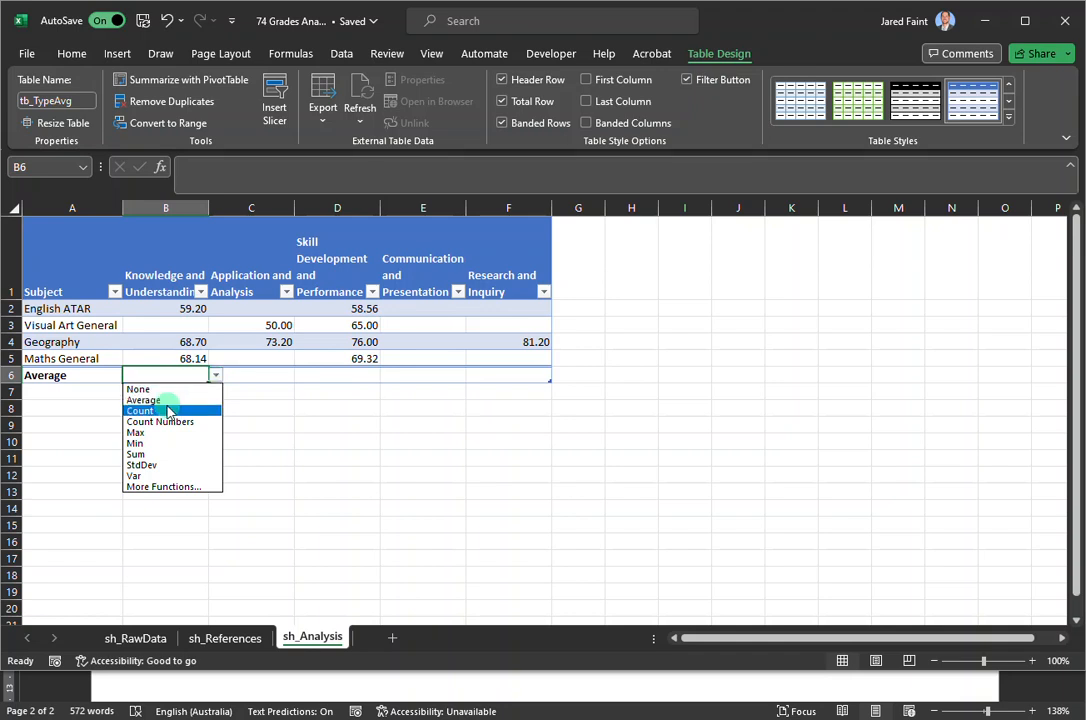
pyautogui.click(171, 400)
pyautogui.click(275, 376)
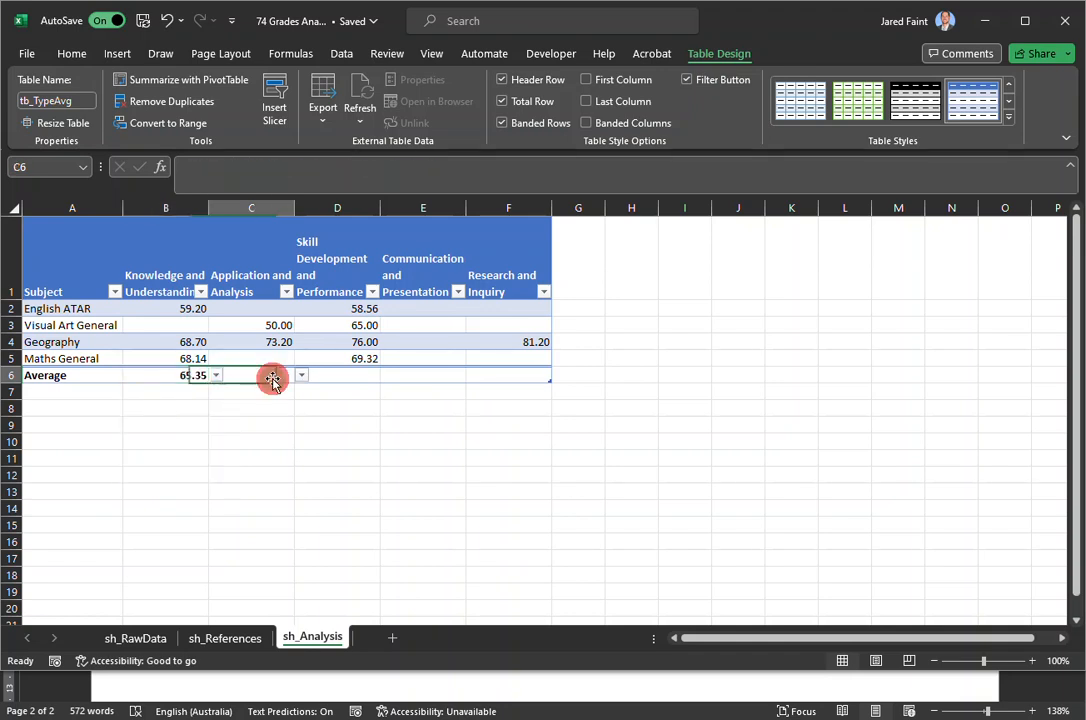
pyautogui.click(302, 376)
pyautogui.click(280, 399)
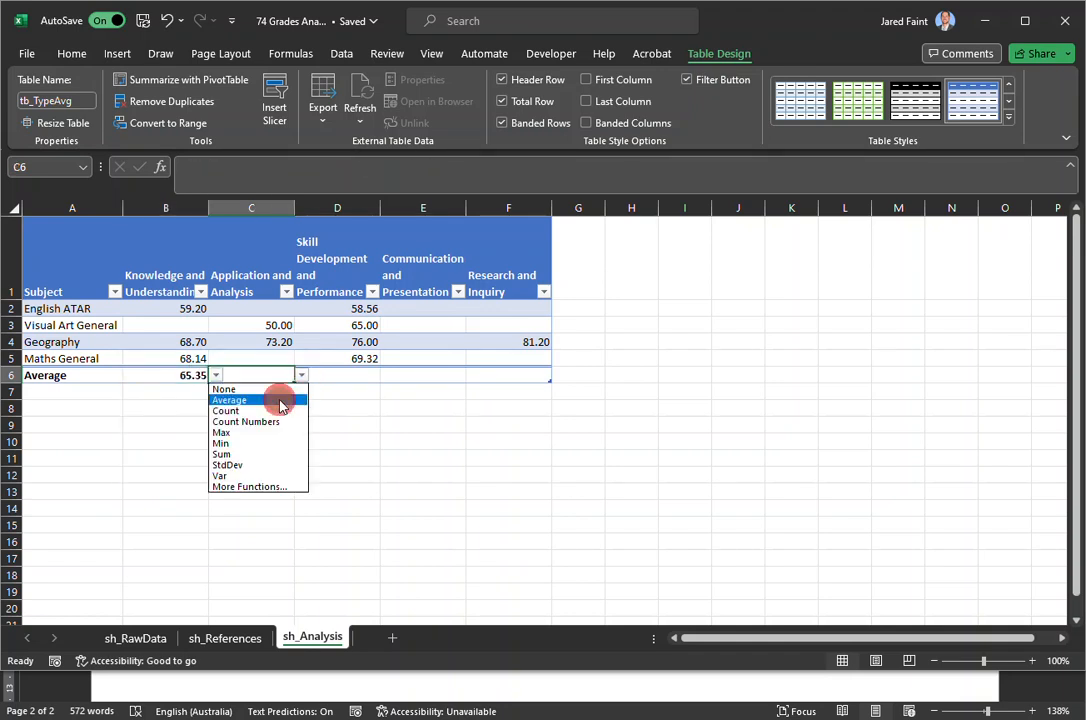
pyautogui.click(352, 378)
pyautogui.click(381, 376)
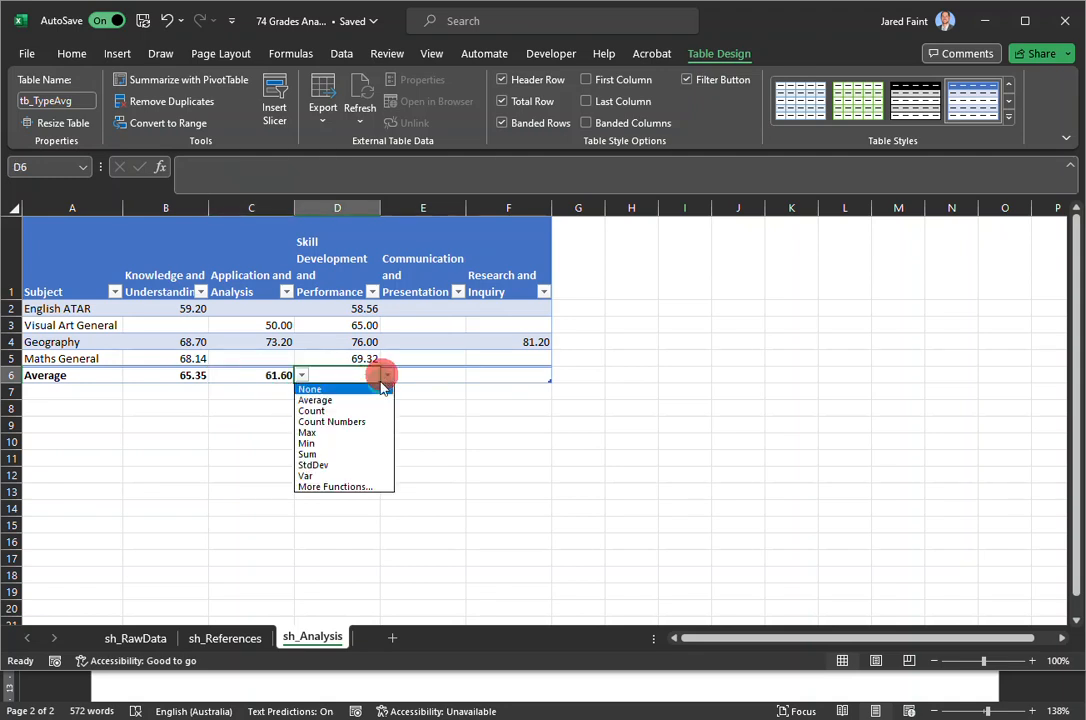
pyautogui.click(360, 400)
pyautogui.moveTo(378, 383); pyautogui.dragTo(520, 381)
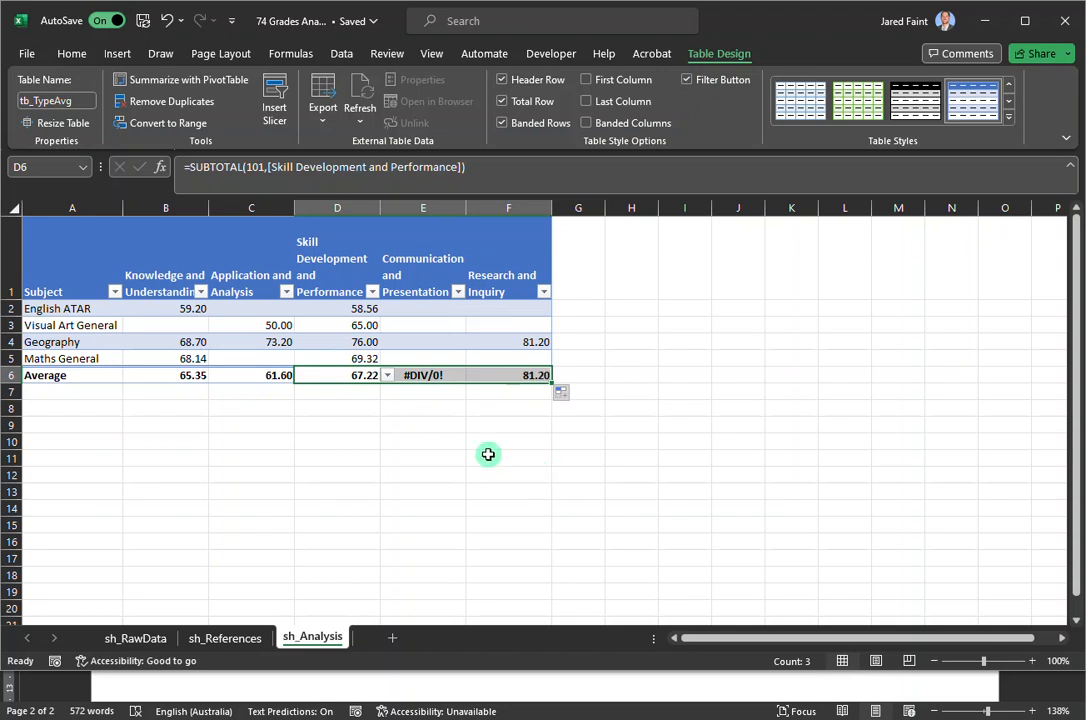
pyautogui.click(490, 455)
# Wrap the B6 SUBTOTAL average formula in IFERROR with an empty string "" as the error value
pyautogui.click(425, 375)
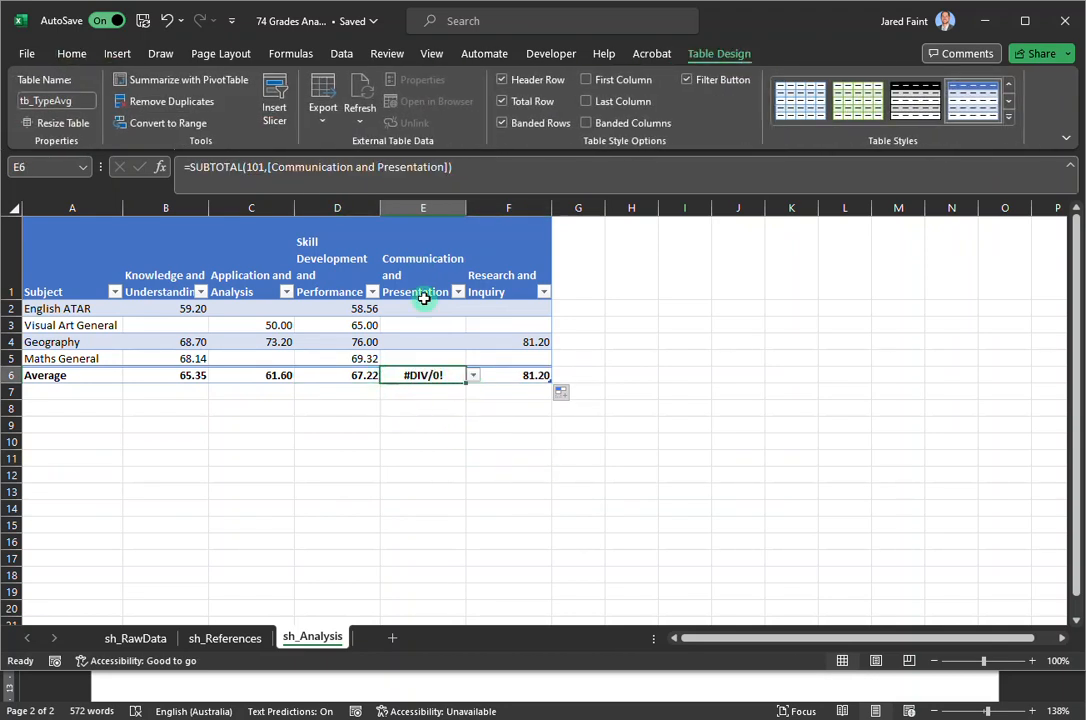
pyautogui.click(175, 376)
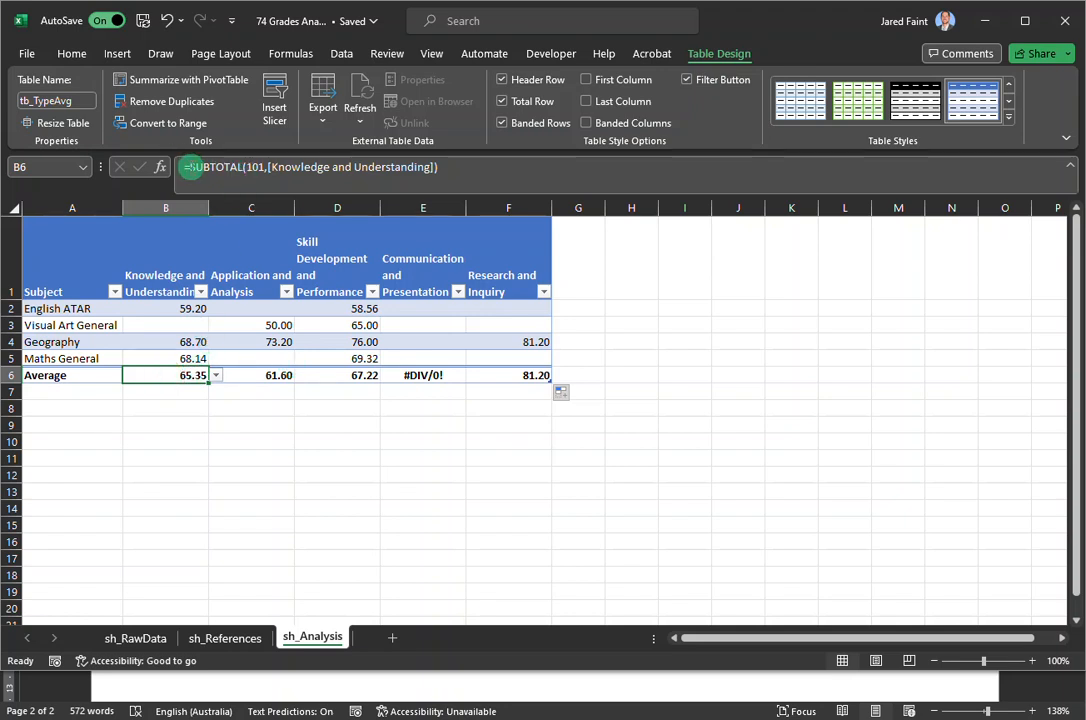
pyautogui.click(190, 167)
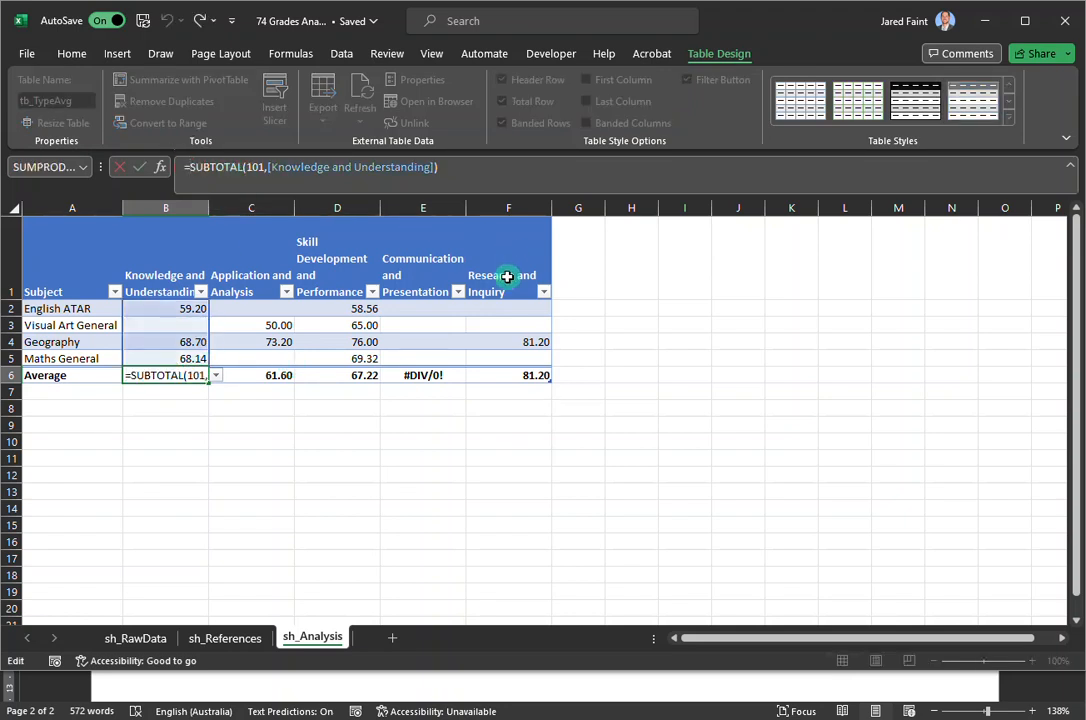
pyautogui.write('iferror')
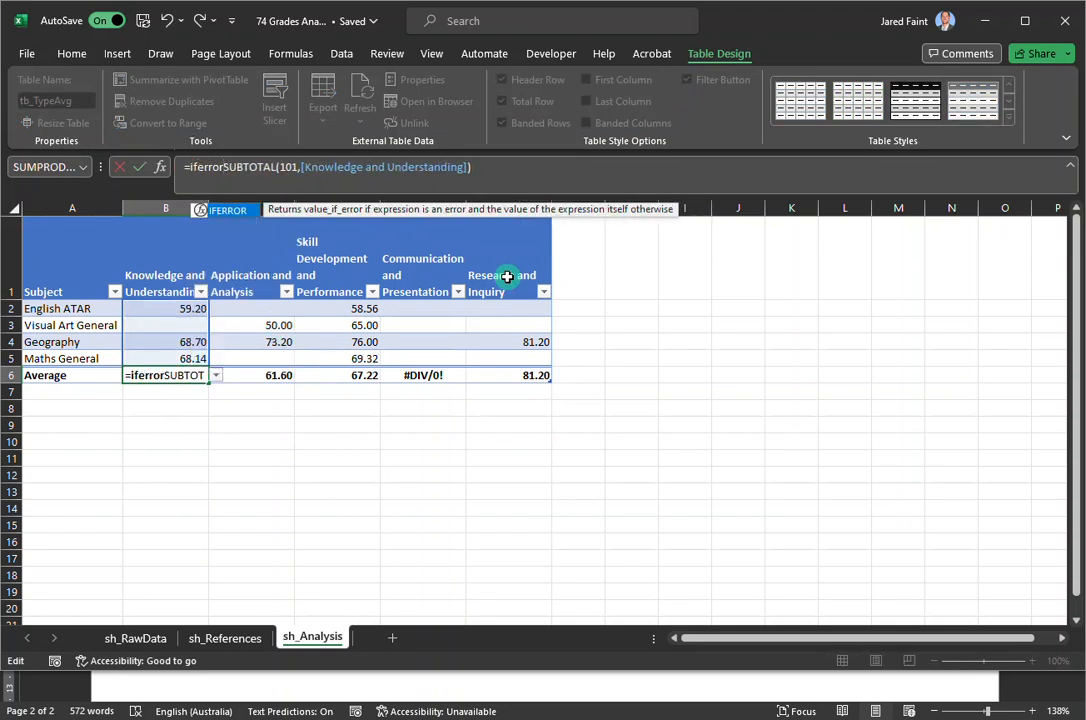
pyautogui.write('(')
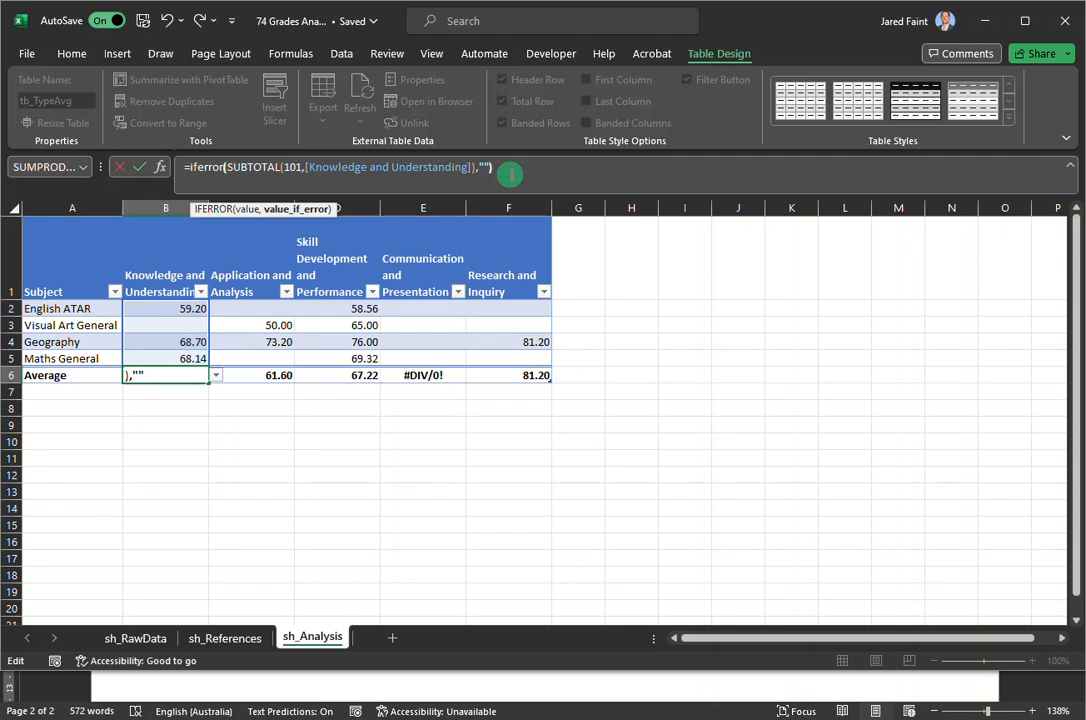
pyautogui.write(')')
pyautogui.press('Return')
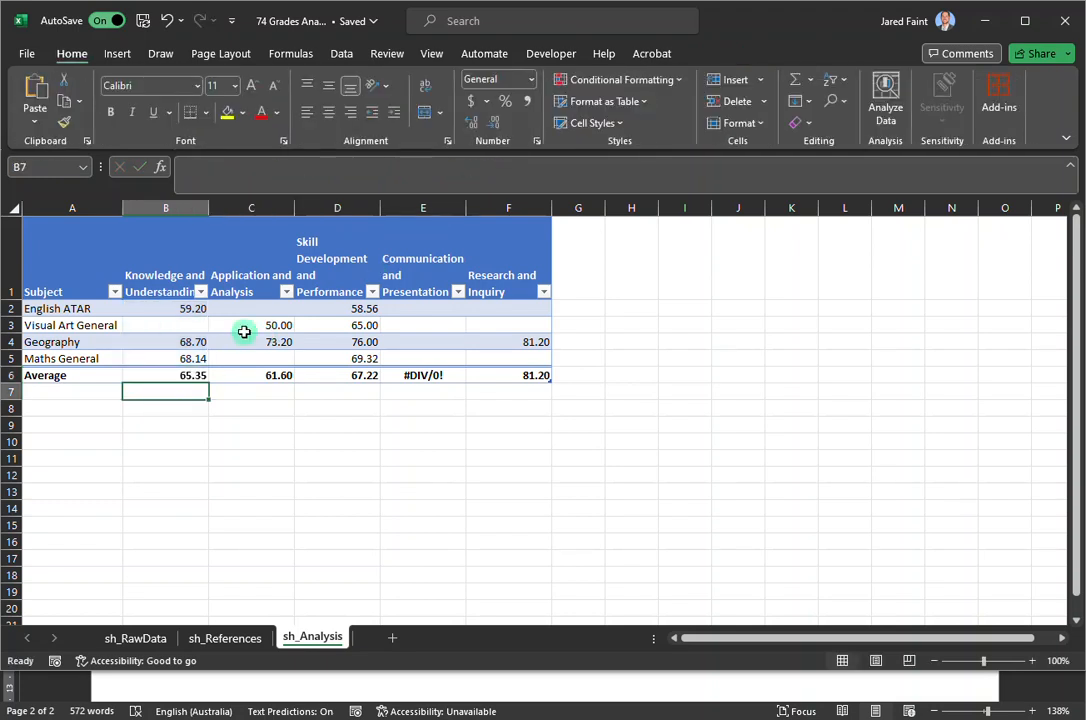
# Fill the IFERROR average formula from B6 across the Average row to F6
pyautogui.click(175, 372)
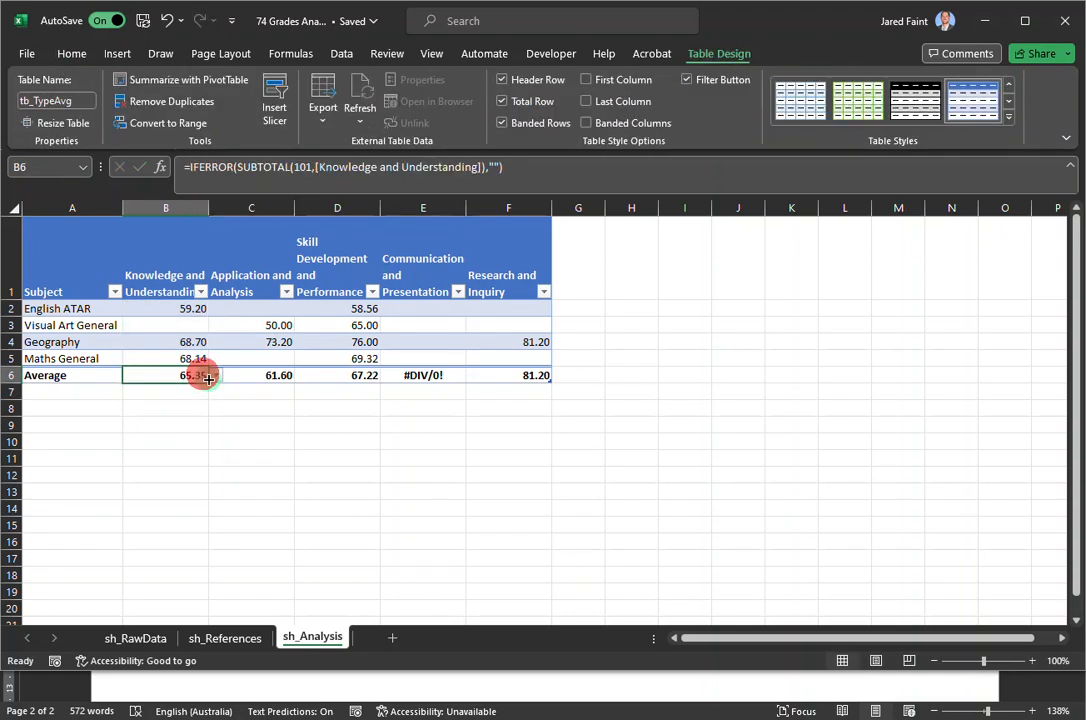
pyautogui.moveTo(207, 381); pyautogui.dragTo(520, 376)
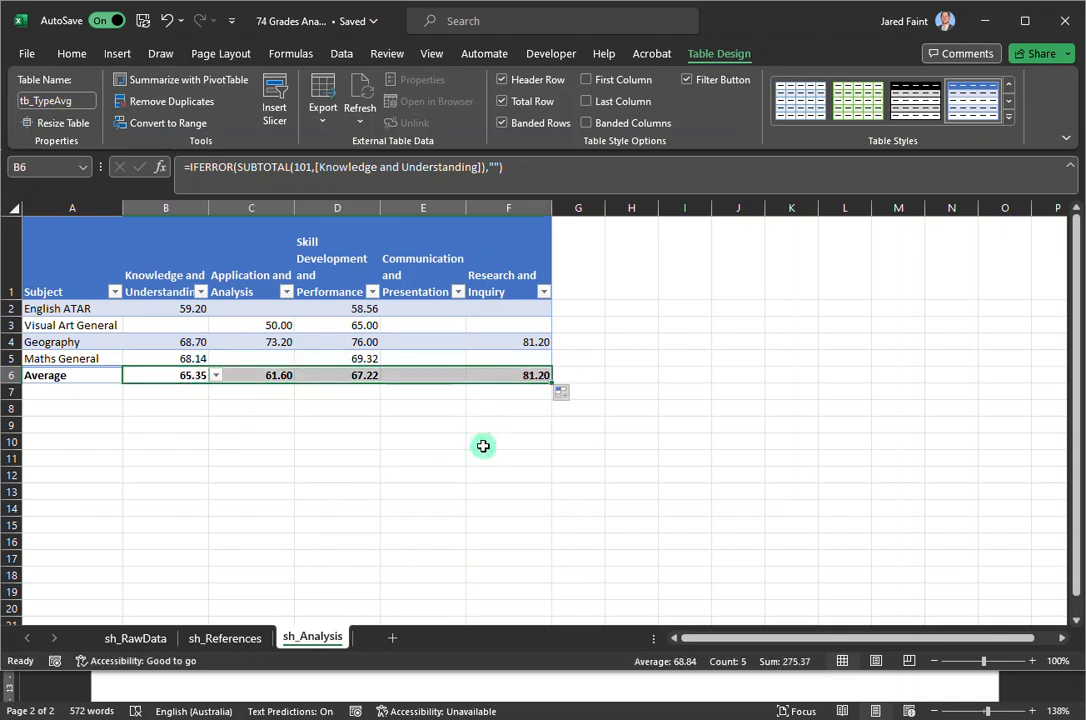
pyautogui.click(456, 456)
pyautogui.click(174, 507)
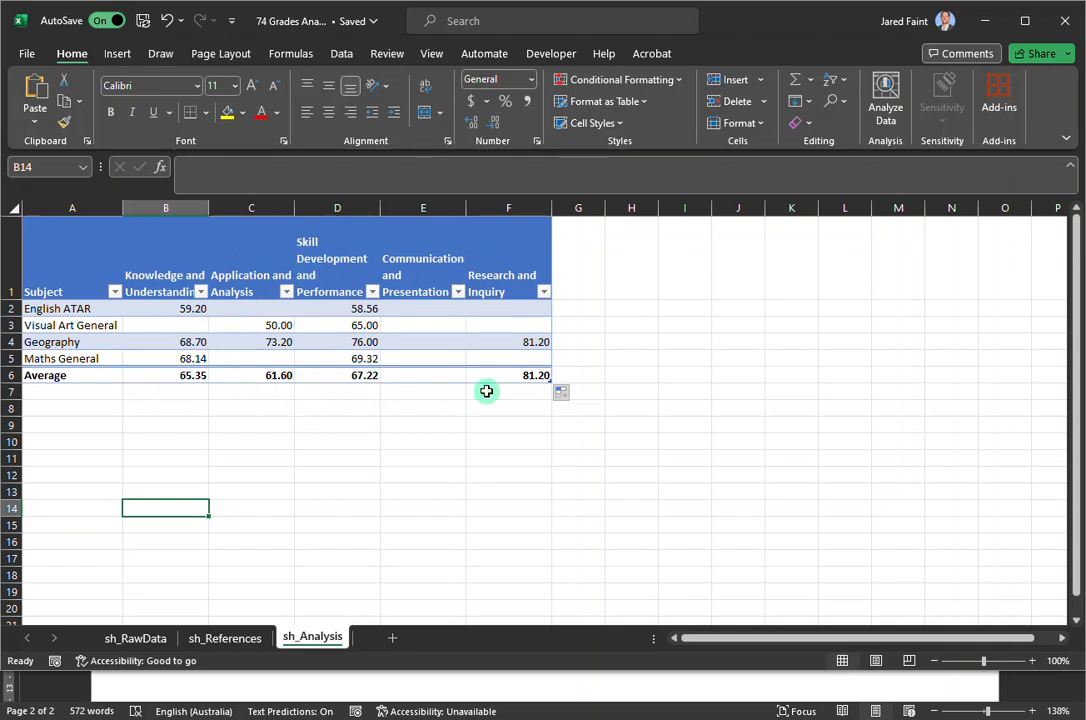
# Switch to the Word scenario document and read the requirement for a table of score differences from the average and the top
pyautogui.click(553, 690)
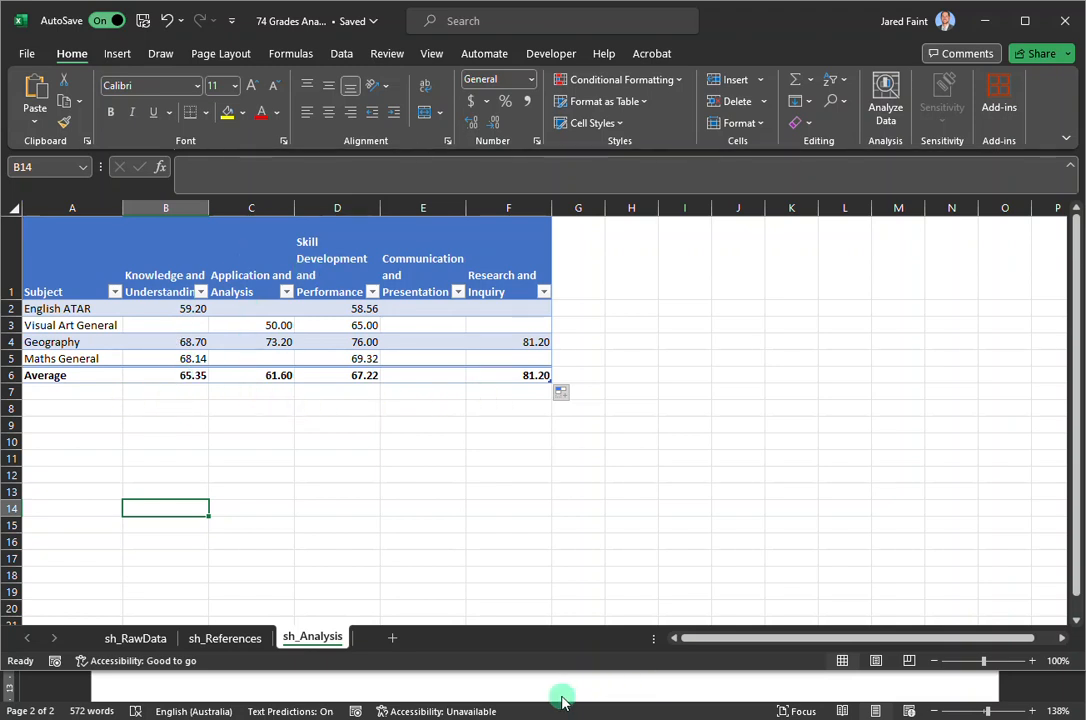
pyautogui.scroll(-2, 535, 537)
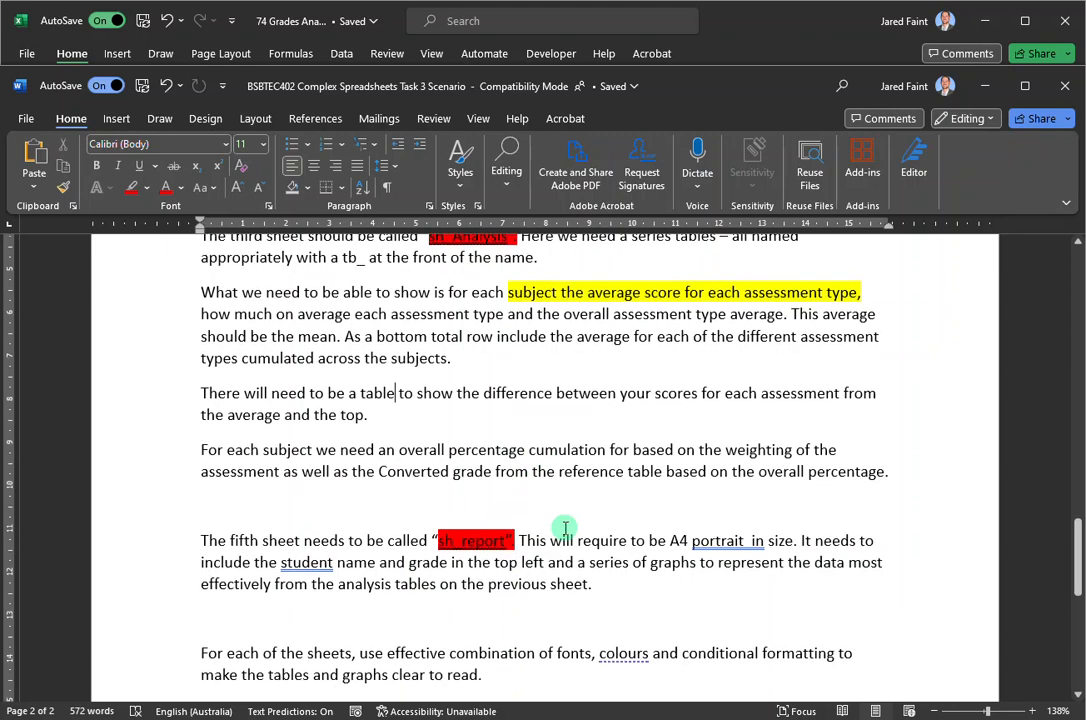
pyautogui.scroll(-1, 608, 482)
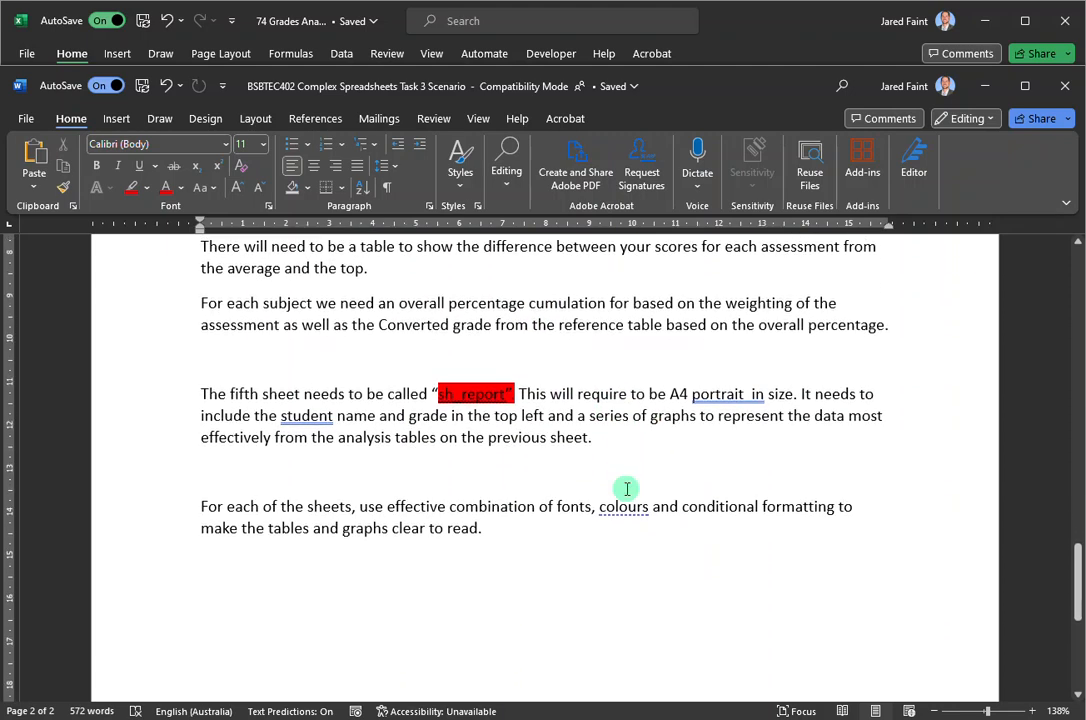
pyautogui.scroll(2, 431, 431)
pyautogui.scroll(1, 312, 376)
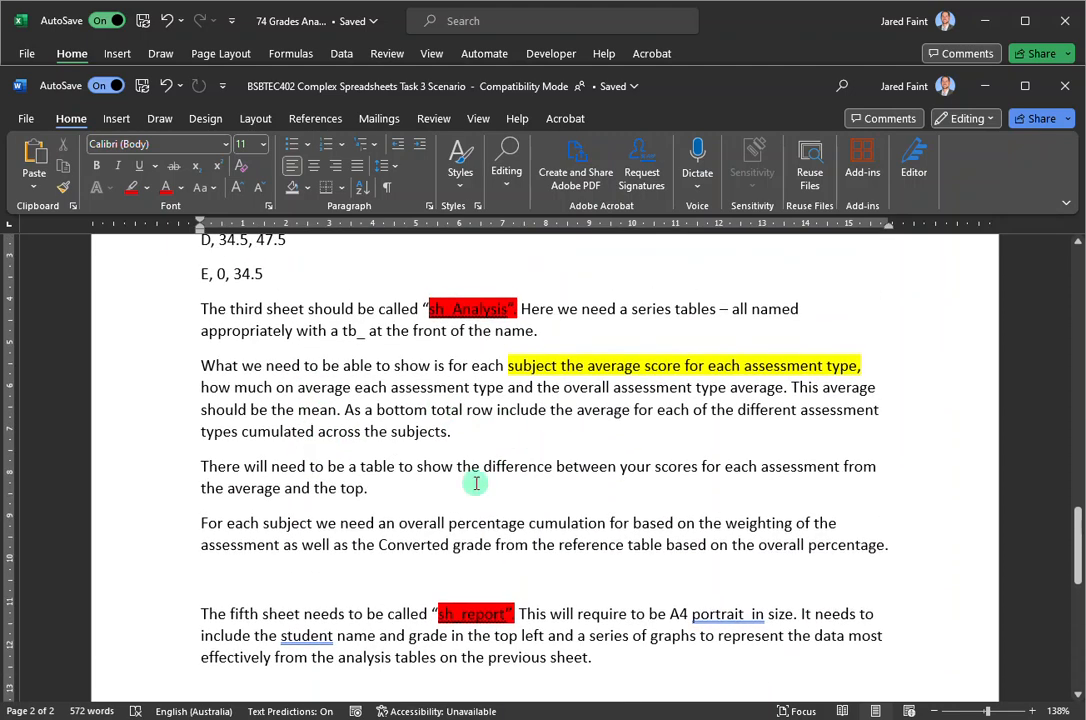
pyautogui.moveTo(390, 496); pyautogui.dragTo(194, 463)
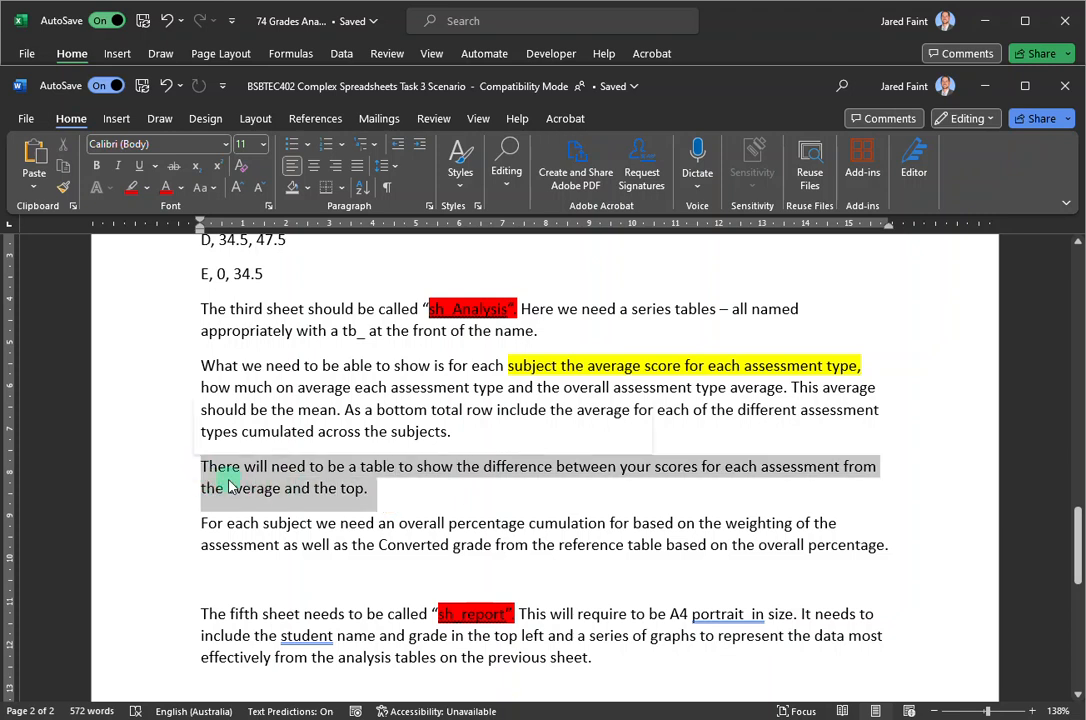
pyautogui.click(781, 504)
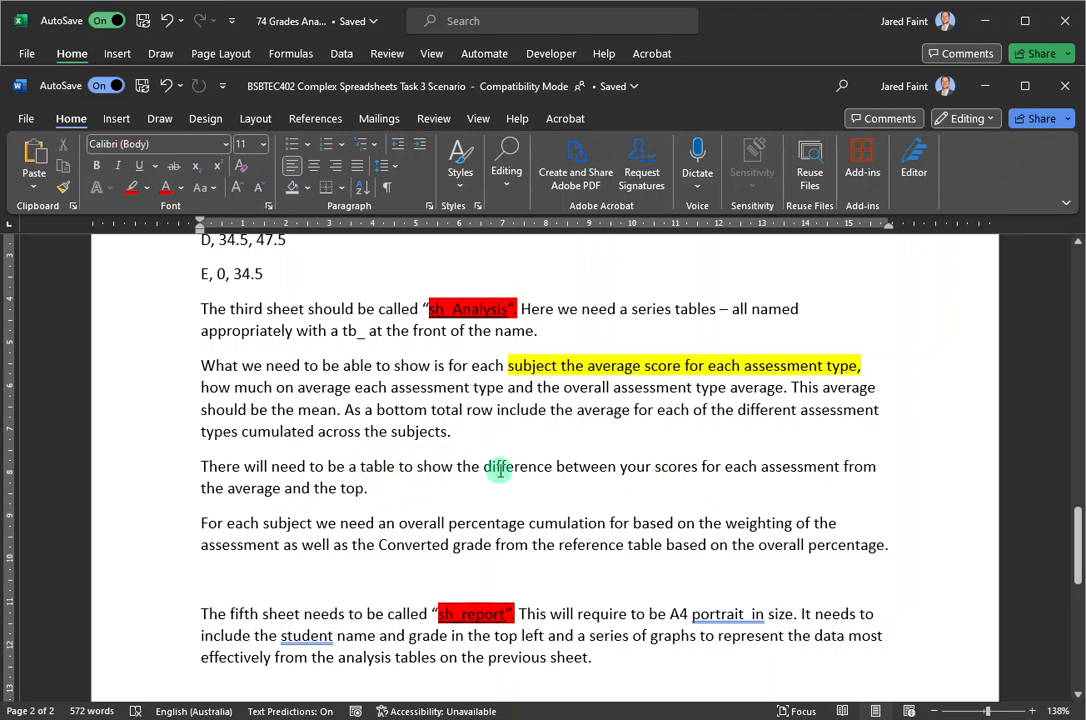
# Switch back to the Excel workbook and enter the headers Subject in A9 and MyScore in B9 of sh_Analysis
pyautogui.click(778, 30)
pyautogui.click(59, 426)
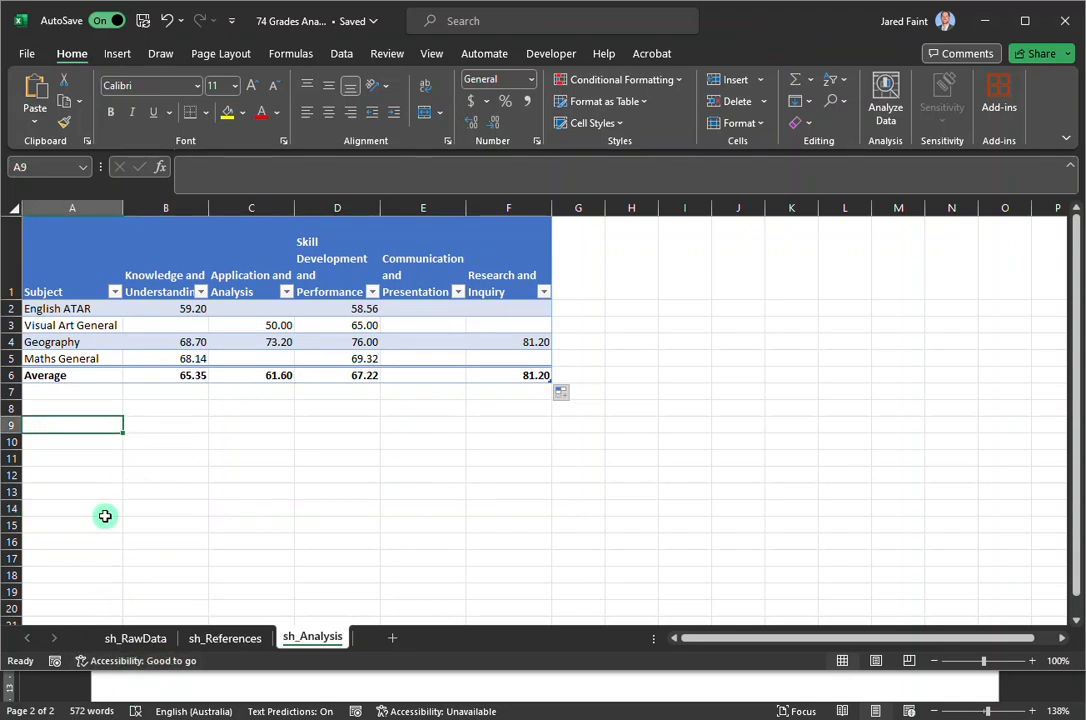
pyautogui.write('Subject')
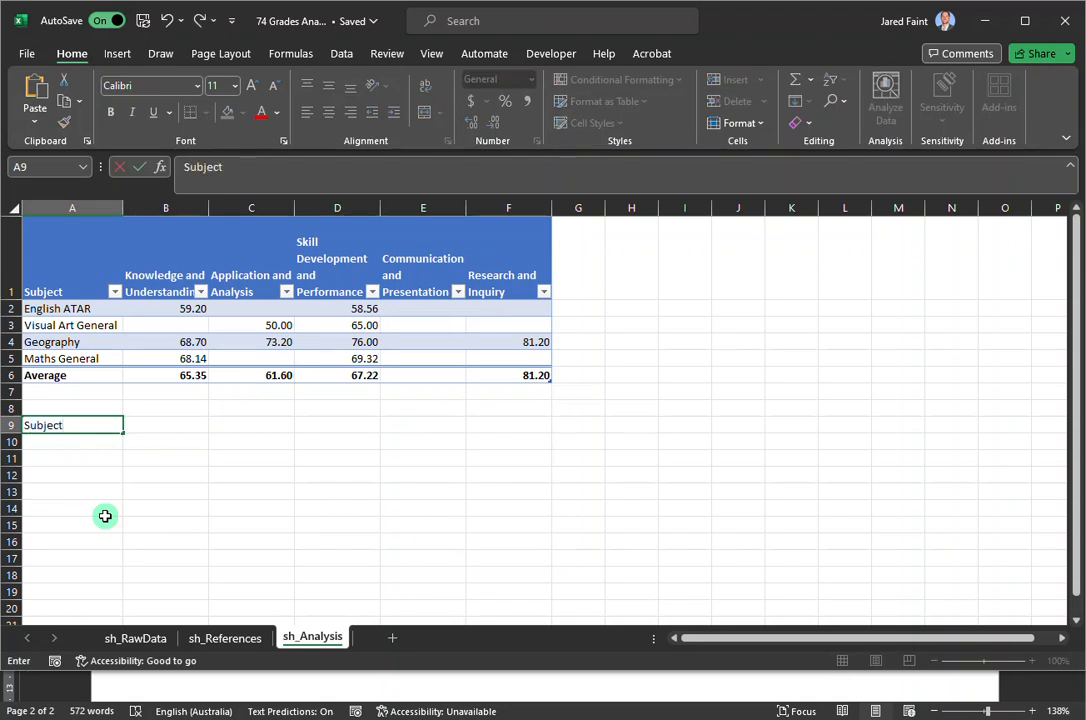
pyautogui.press('Tab')
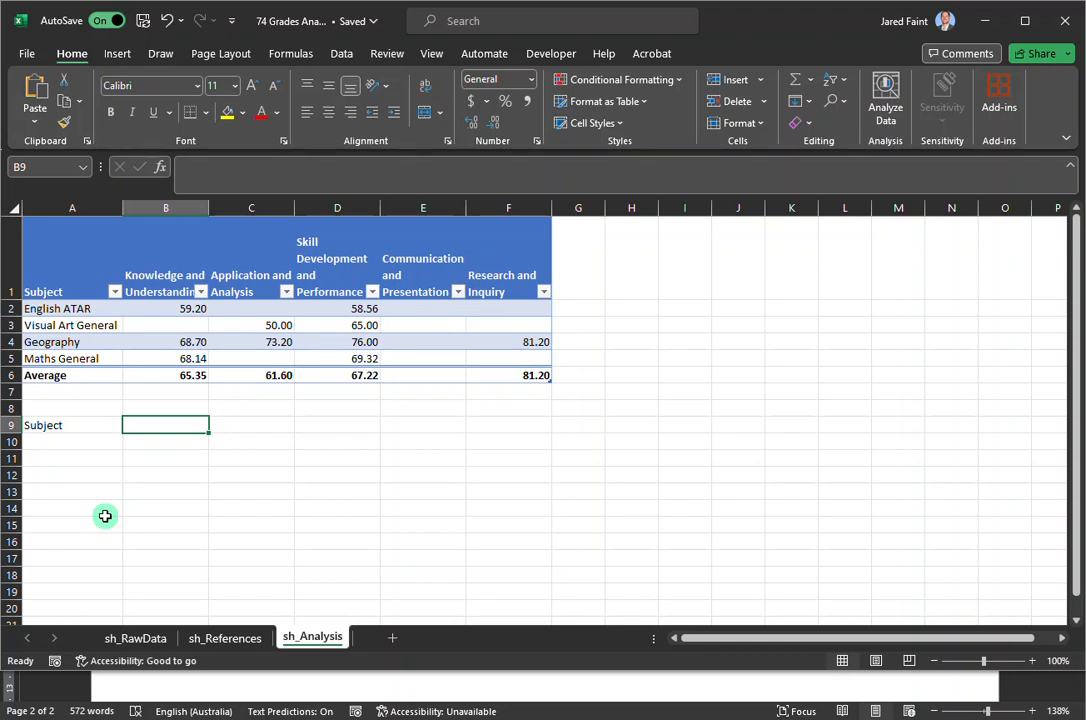
pyautogui.write('MyScore')
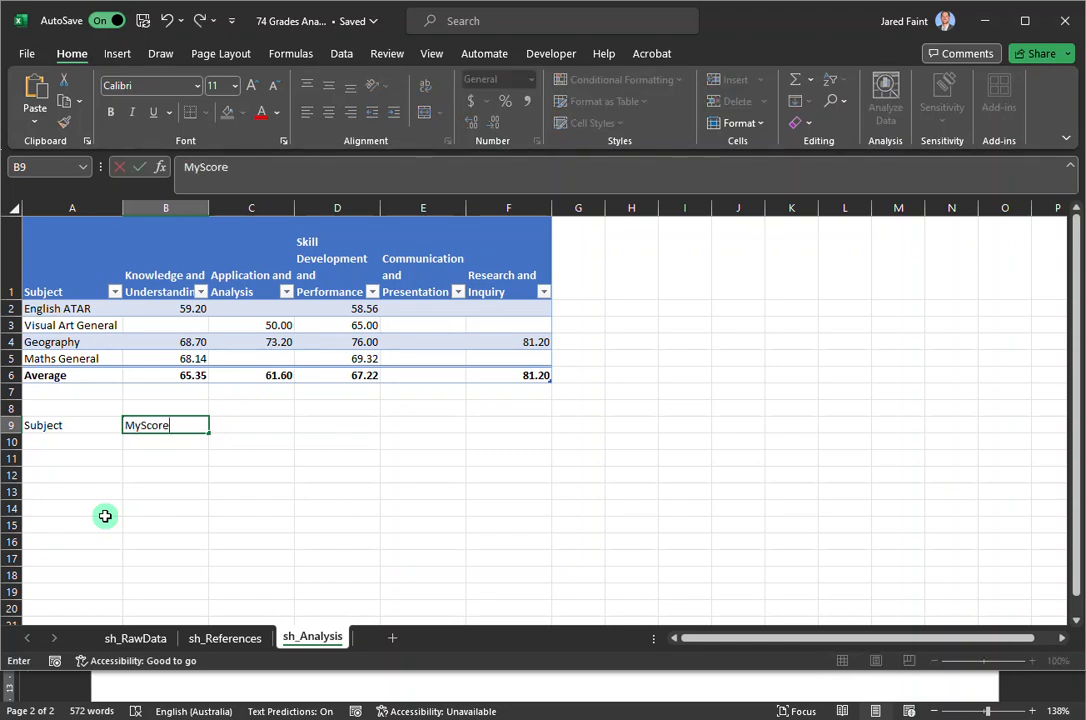
pyautogui.press('Tab')
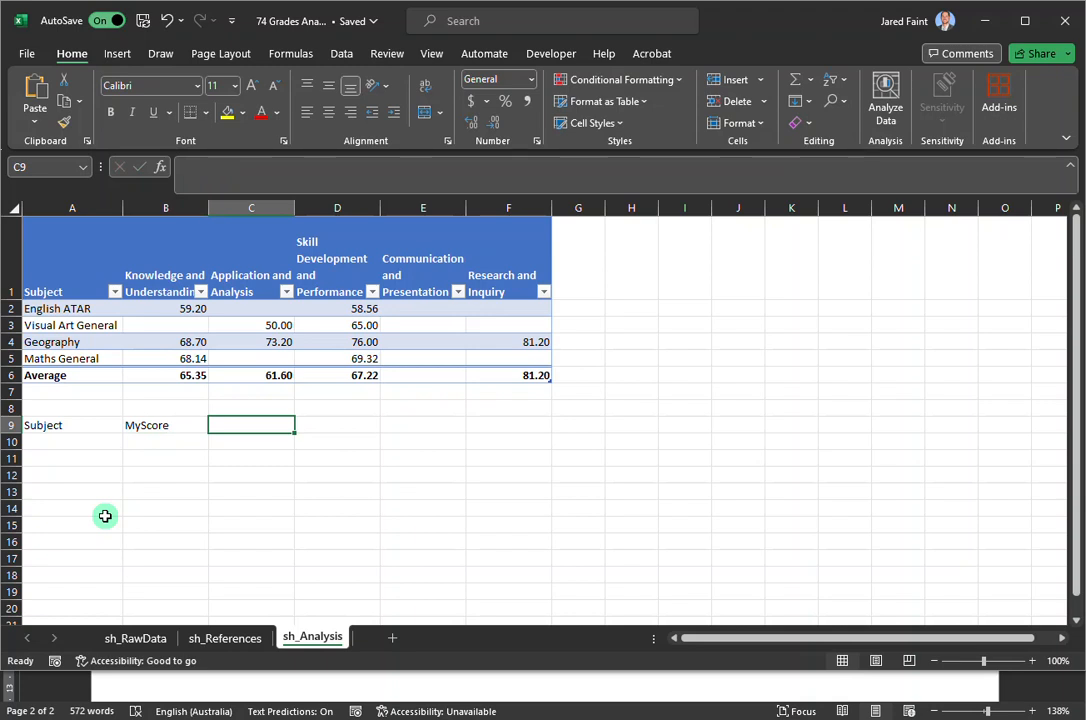
pyautogui.write('Aver')
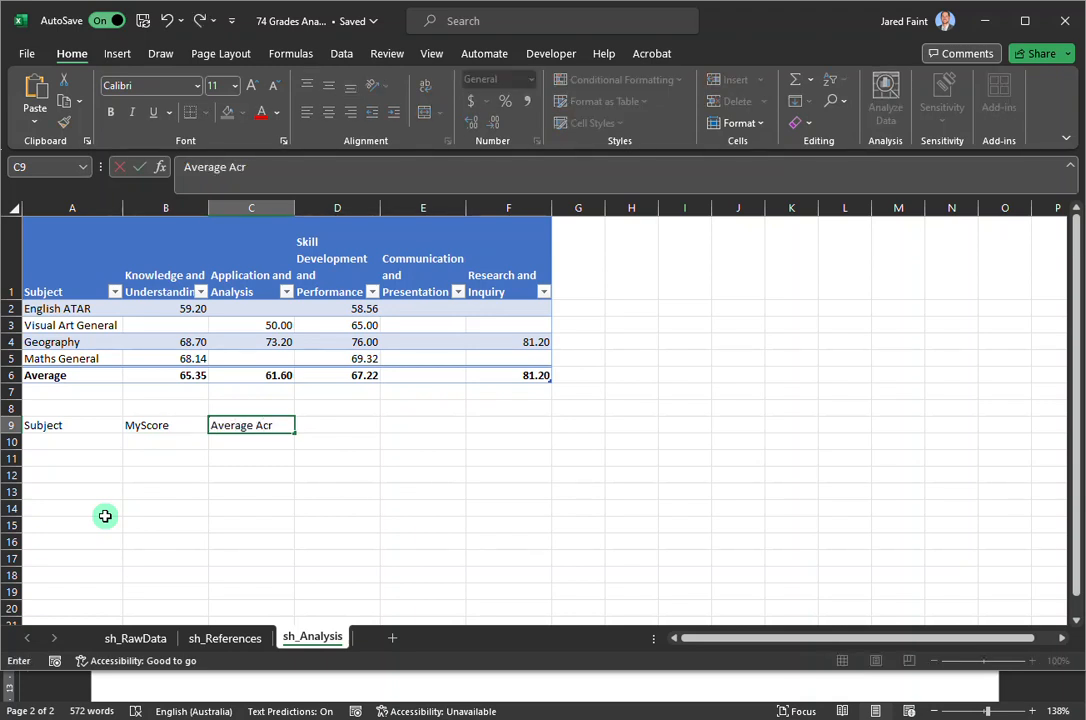
pyautogui.write('age Score')
pyautogui.press('Tab')
pyautogui.write('T')
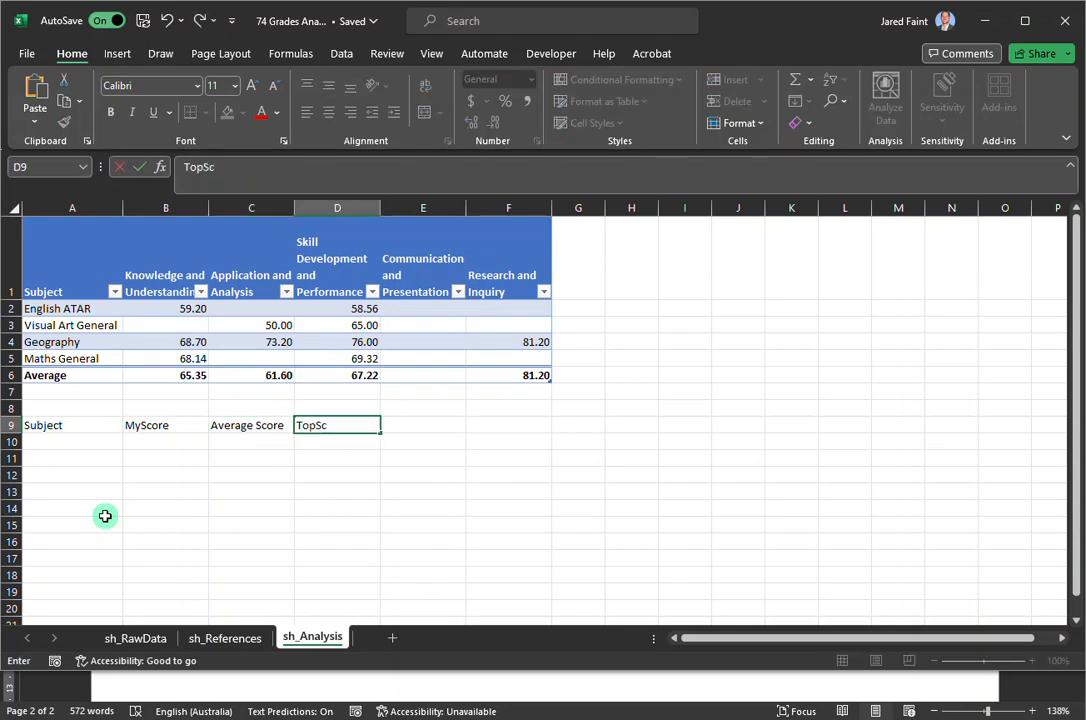
pyautogui.press('Left')
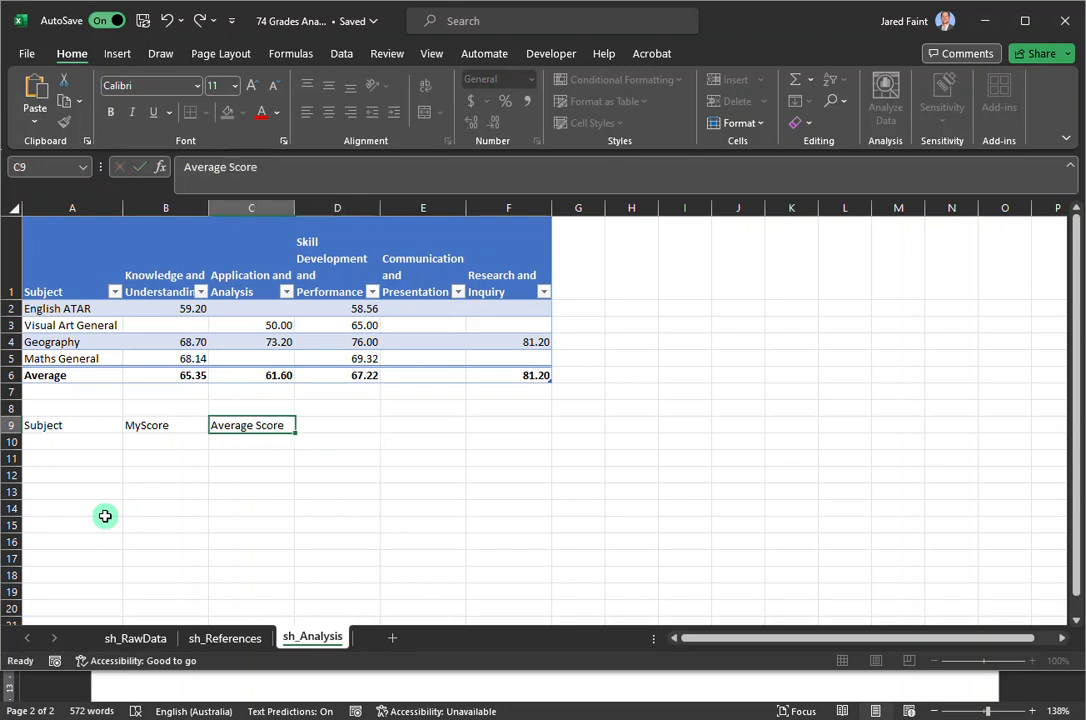
# Enter the headers Difference from Average in C9 and Difference from Top in D9
pyautogui.write('Difference from')
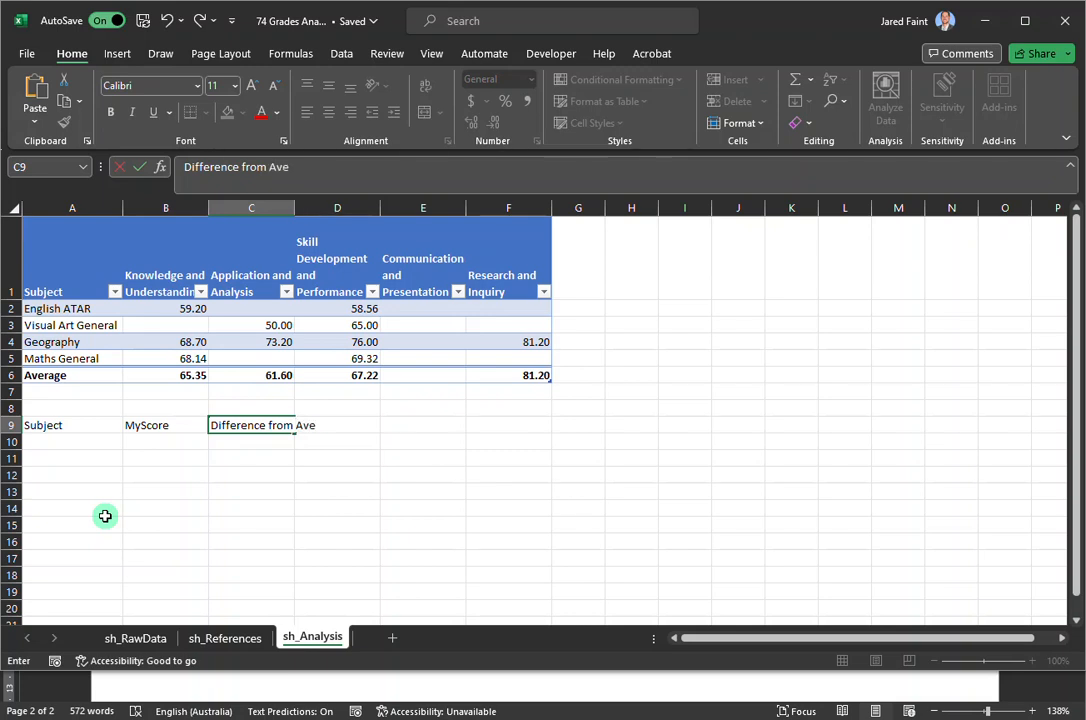
pyautogui.press('Right')
pyautogui.write('D')
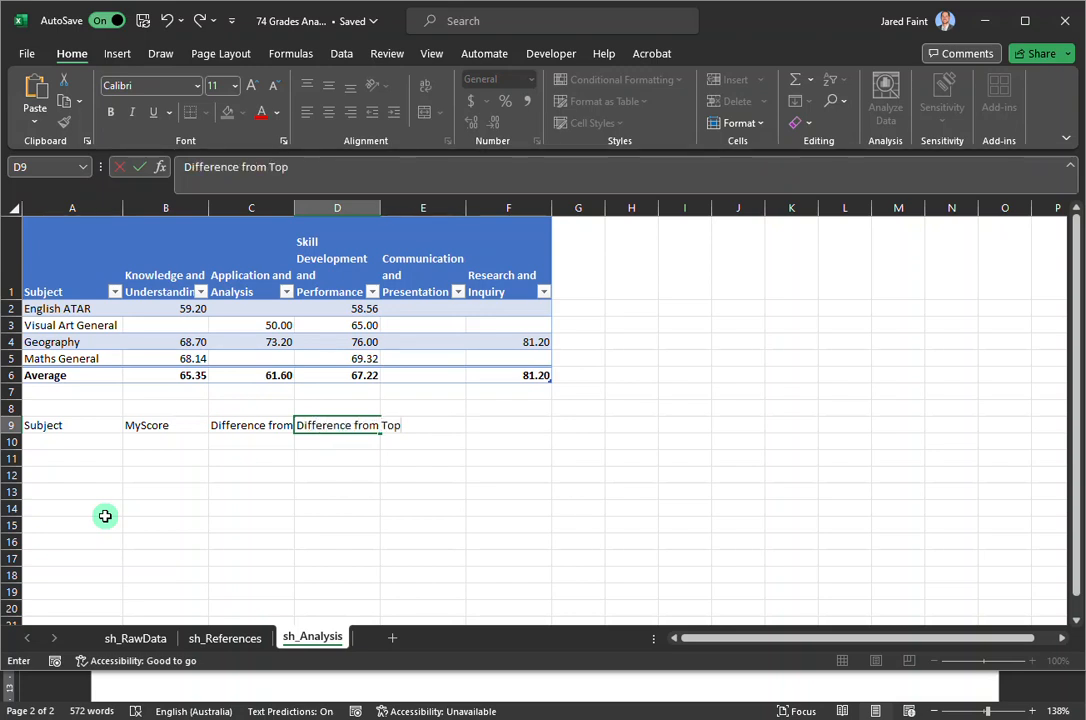
pyautogui.write('ifference from Top')
pyautogui.click(223, 507)
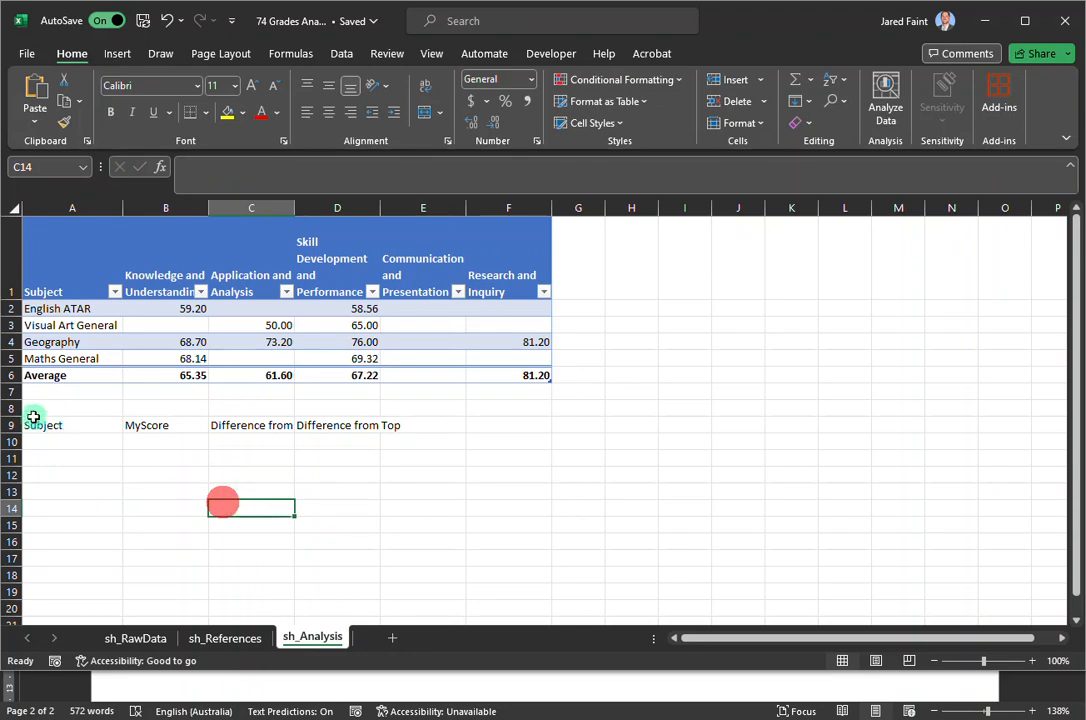
# Create a table from A9:D16 using its first row as headers
pyautogui.moveTo(44, 425); pyautogui.dragTo(345, 535)
pyautogui.hotkey('ctrl', 't')
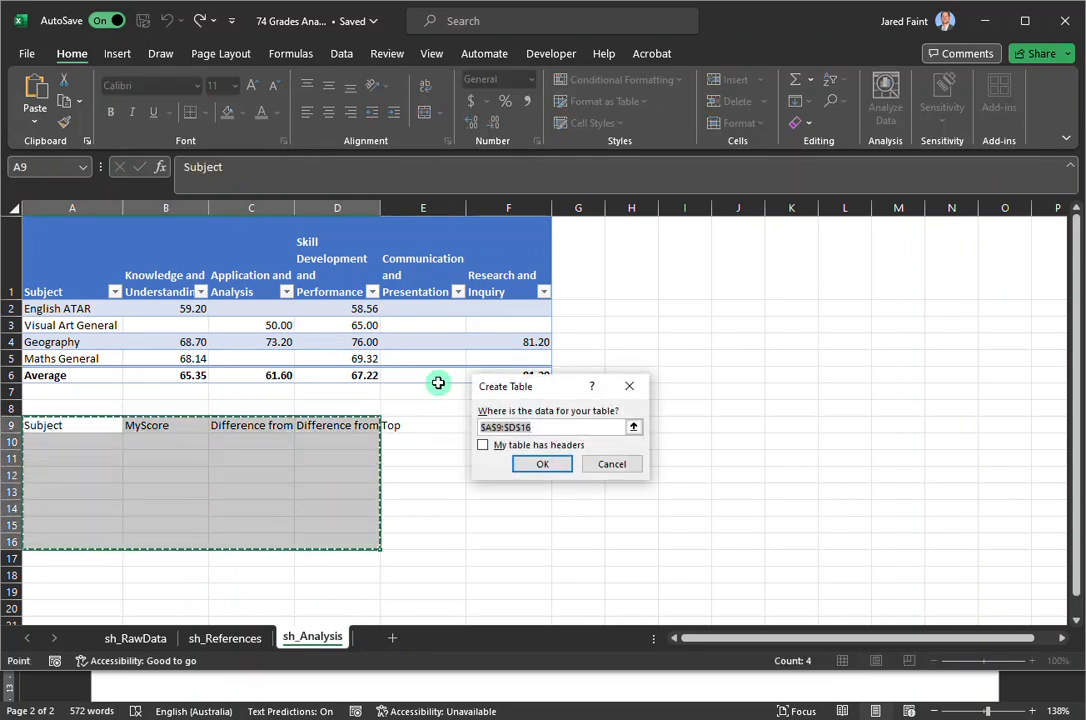
pyautogui.click(483, 445)
pyautogui.click(540, 463)
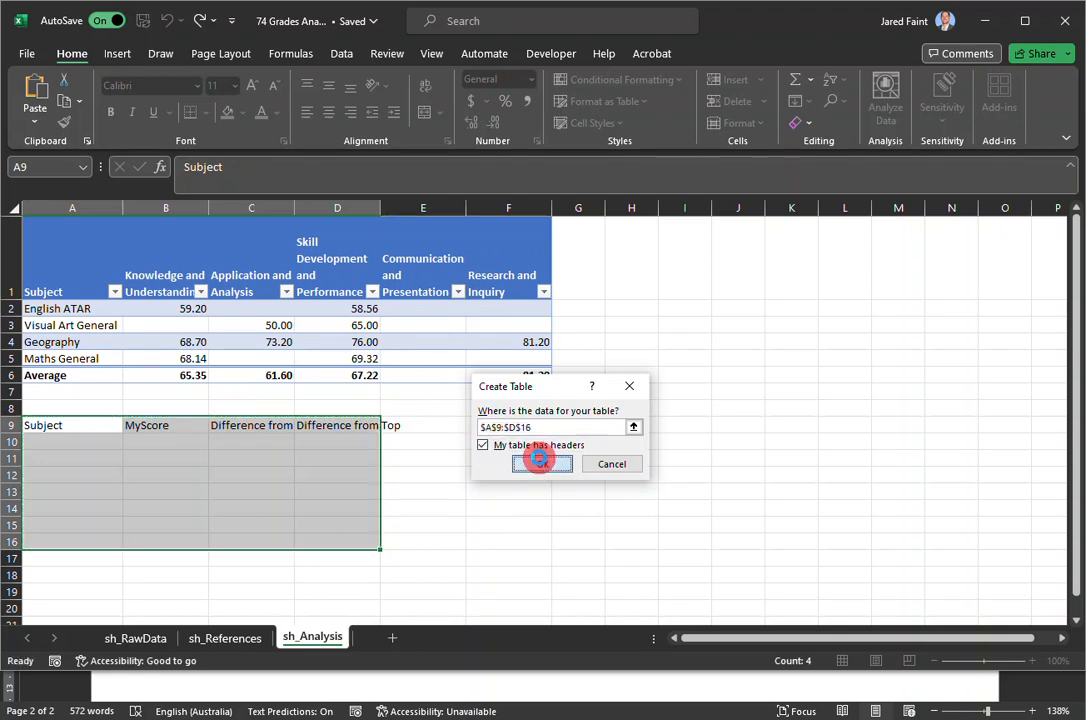
pyautogui.click(281, 473)
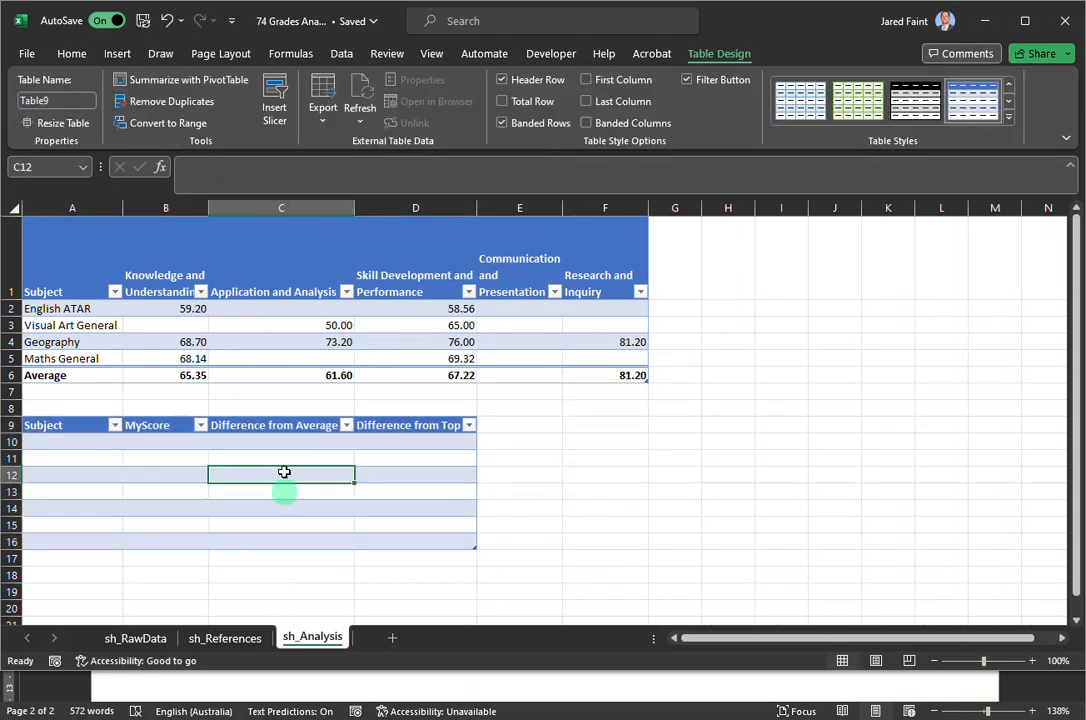
# Fill the new table's Subject column from A10 with references starting at sh_RawData!A2
pyautogui.click(69, 440)
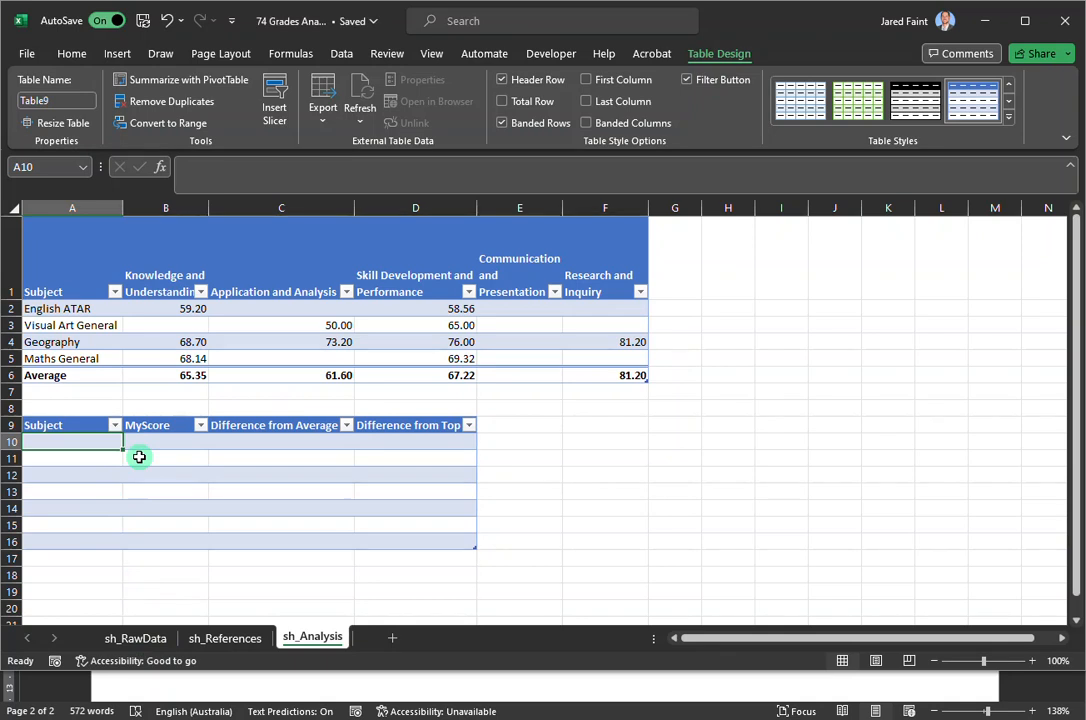
pyautogui.write('=')
pyautogui.click(121, 636)
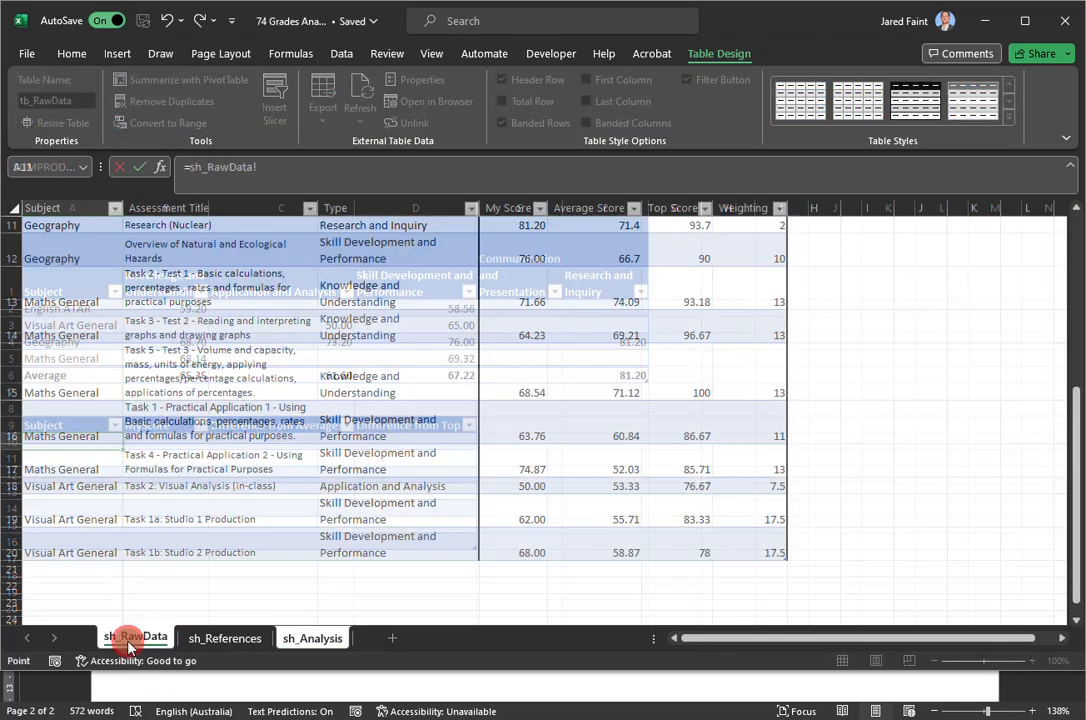
pyautogui.scroll(4, 119, 440)
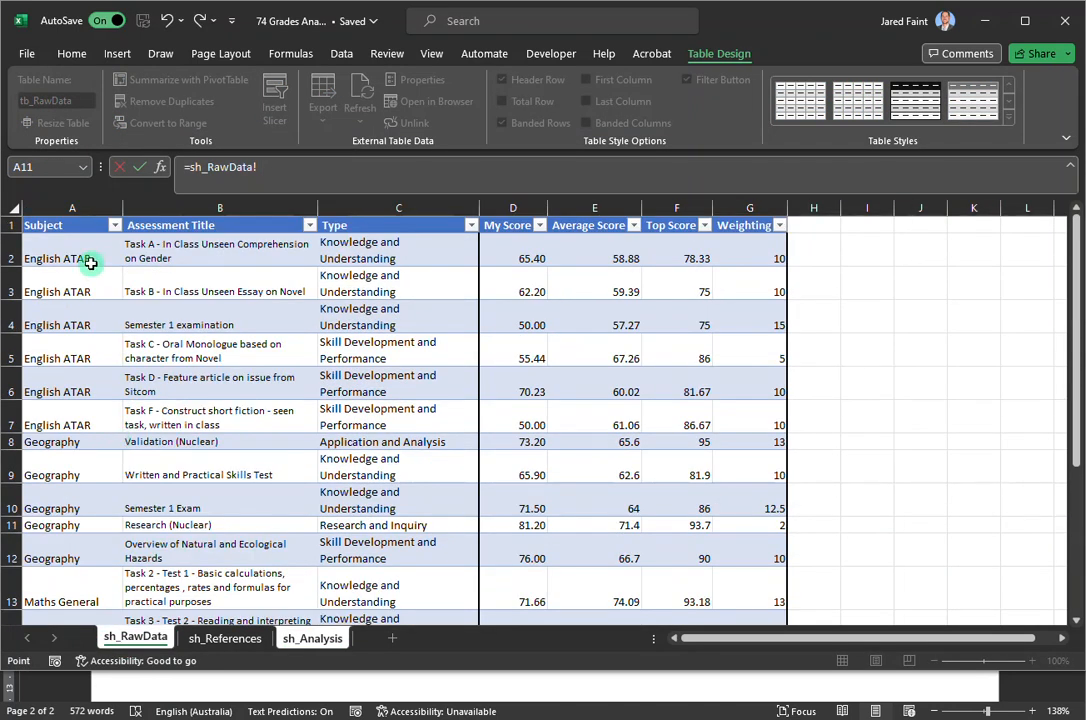
pyautogui.click(50, 257)
pyautogui.press('Return')
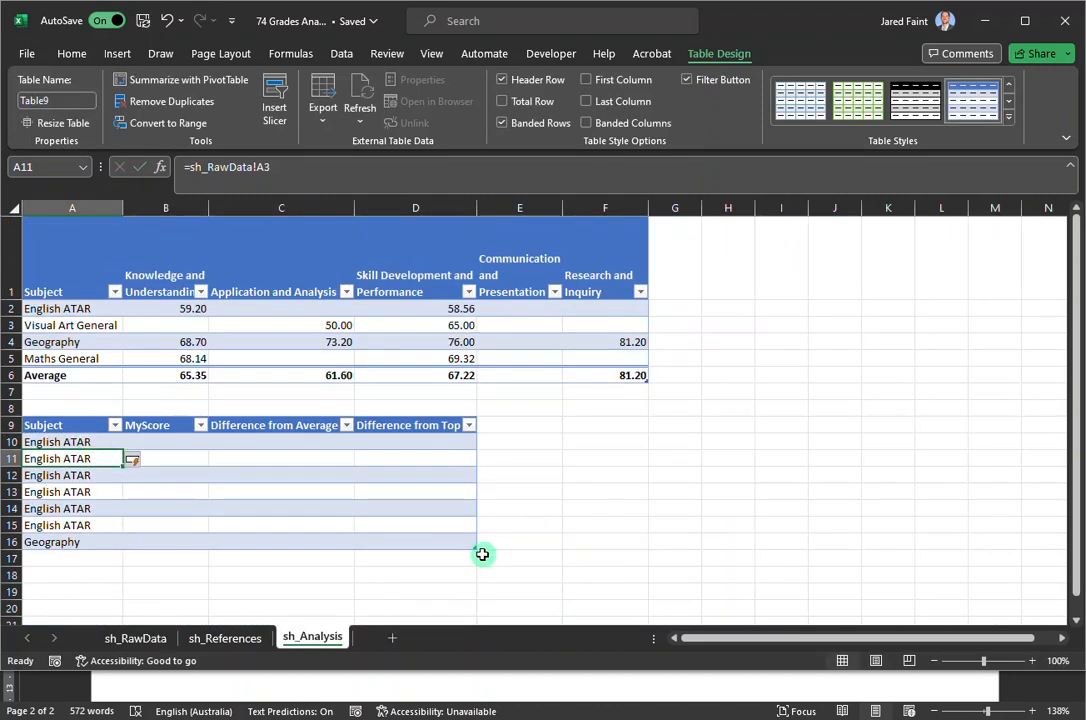
# Resize the lower table to end at row 28 and clear the leftover zeros in A29:A33
pyautogui.moveTo(476, 551); pyautogui.dragTo(477, 516)
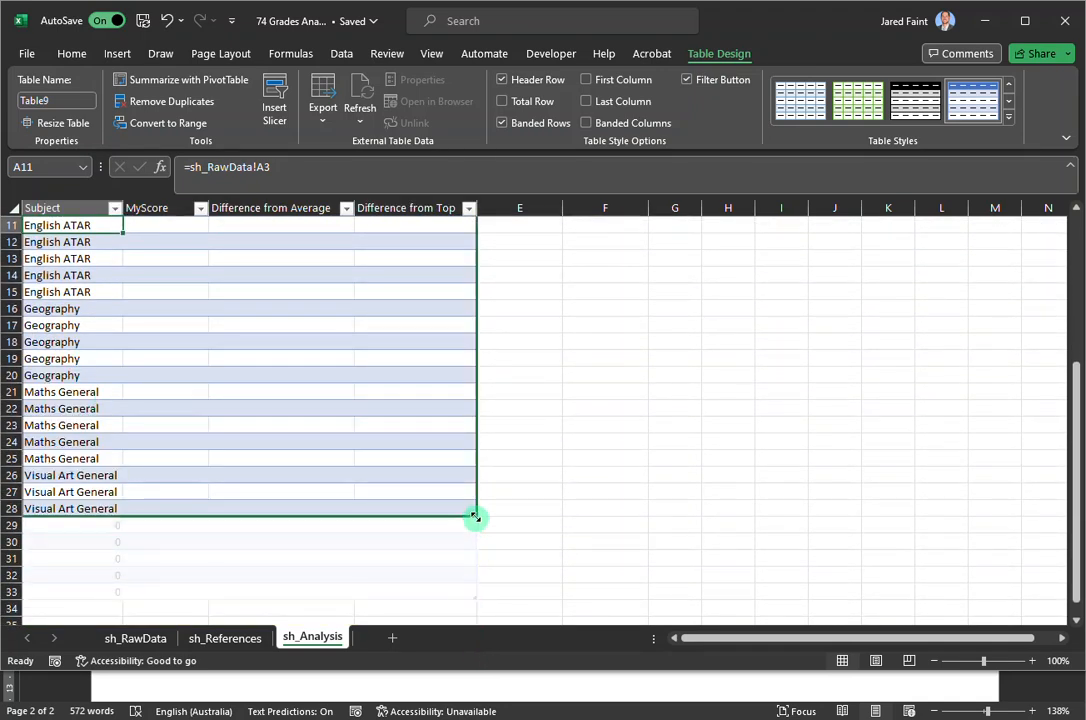
pyautogui.click(136, 456)
pyautogui.moveTo(94, 590); pyautogui.dragTo(114, 526)
pyautogui.press('Delete')
pyautogui.scroll(4, 303, 497)
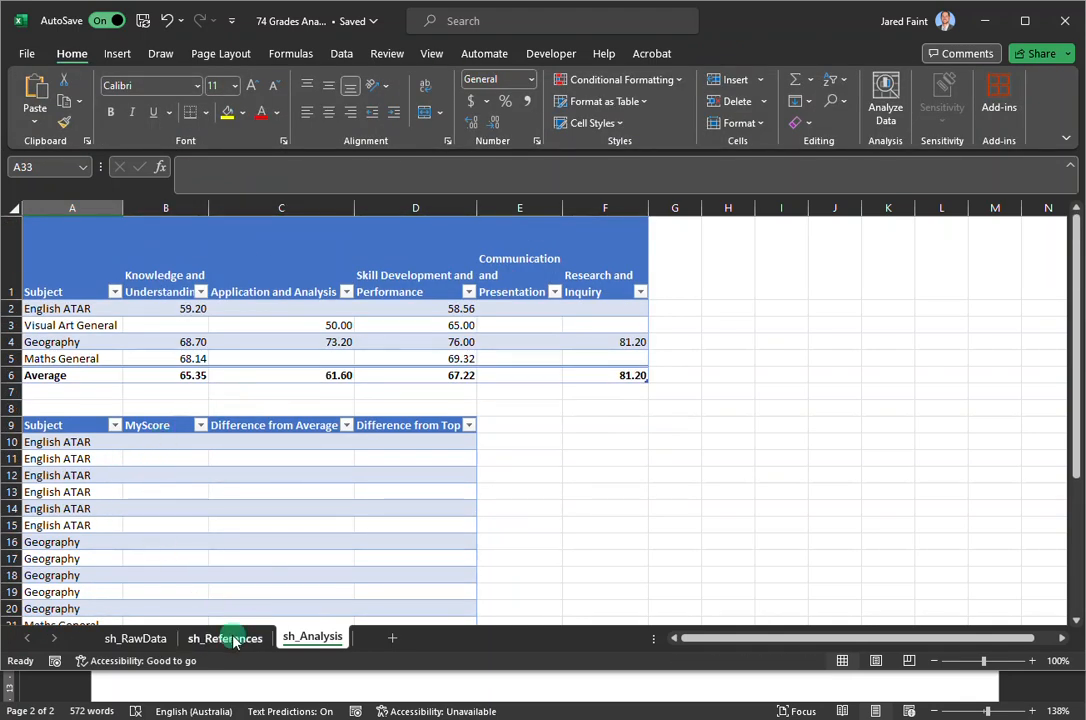
# Fill the MyScore column from B10 with references starting at sh_RawData!D2
pyautogui.click(170, 441)
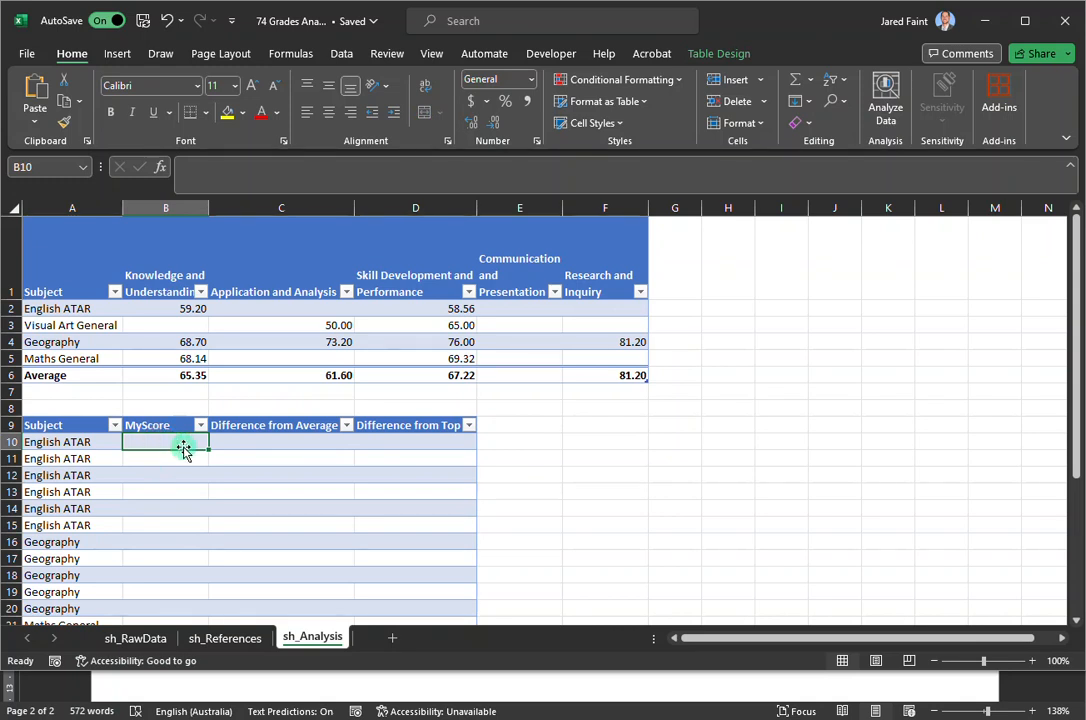
pyautogui.write('=')
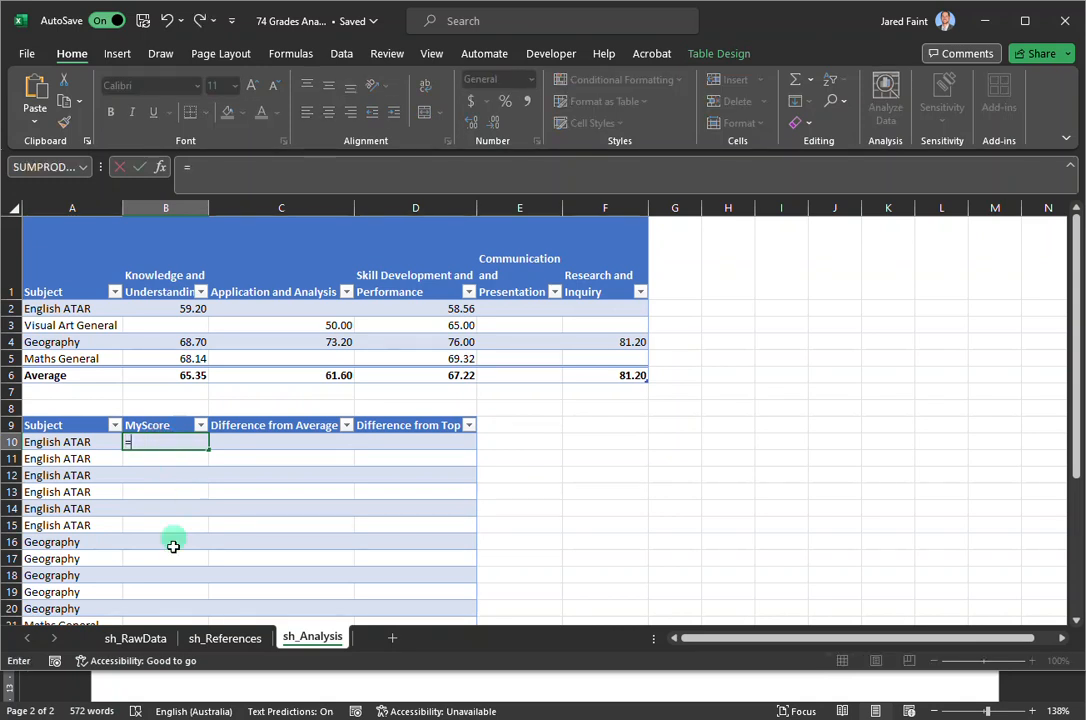
pyautogui.click(126, 640)
pyautogui.click(522, 258)
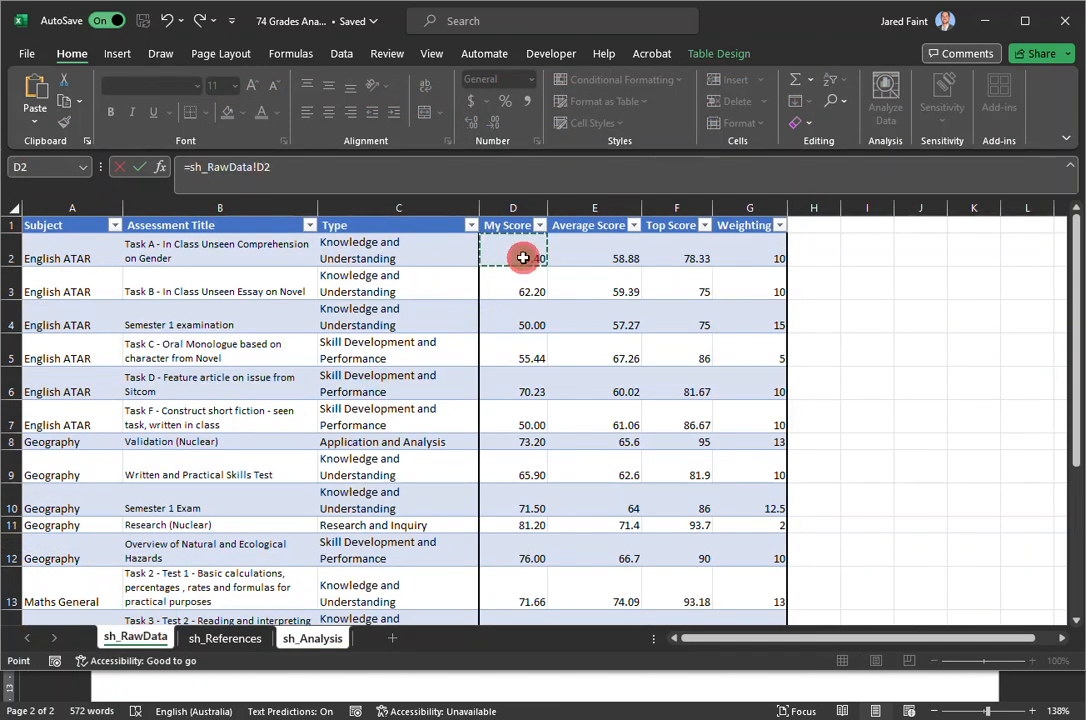
pyautogui.press('Return')
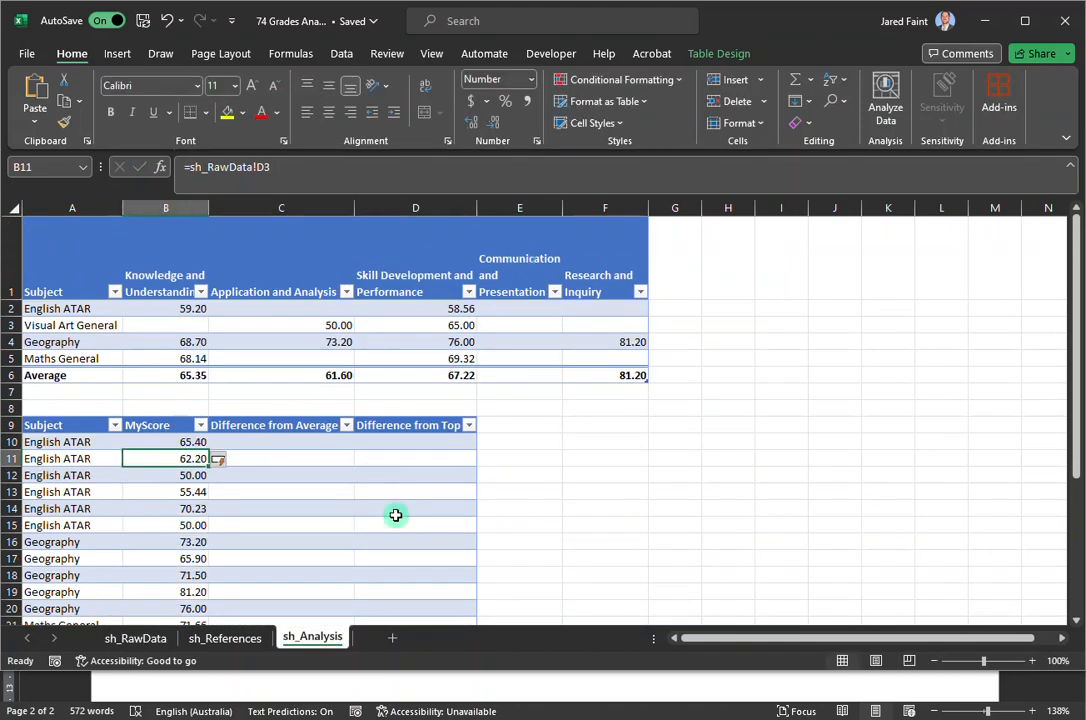
pyautogui.scroll(-3, 360, 516)
pyautogui.scroll(3, 262, 537)
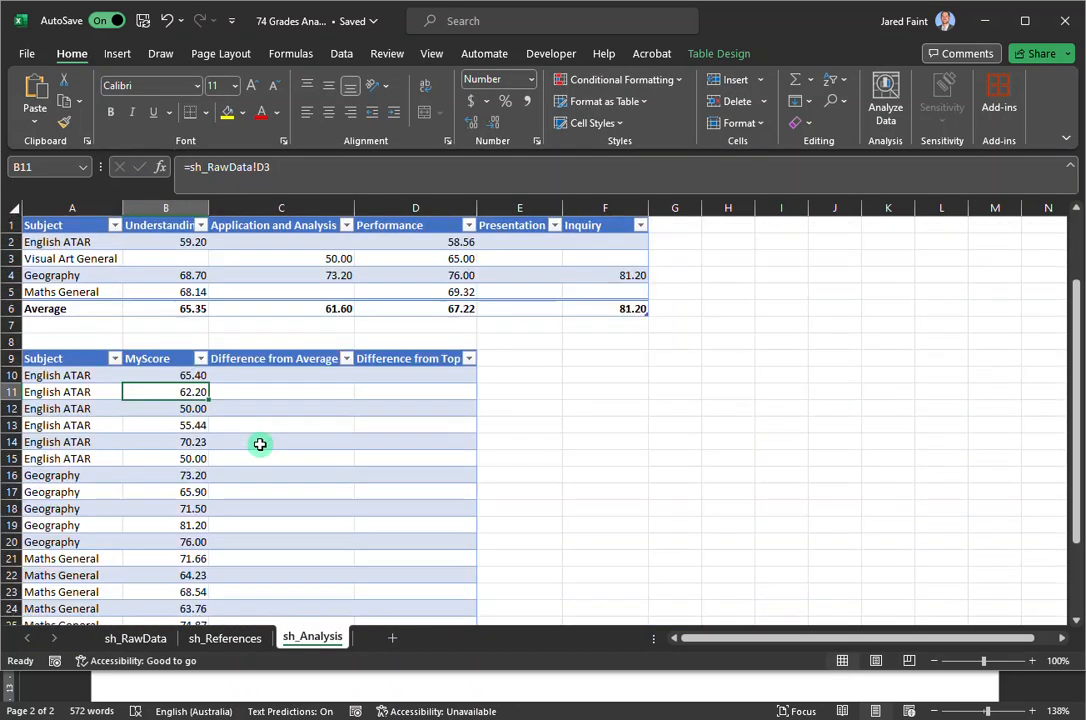
pyautogui.click(283, 373)
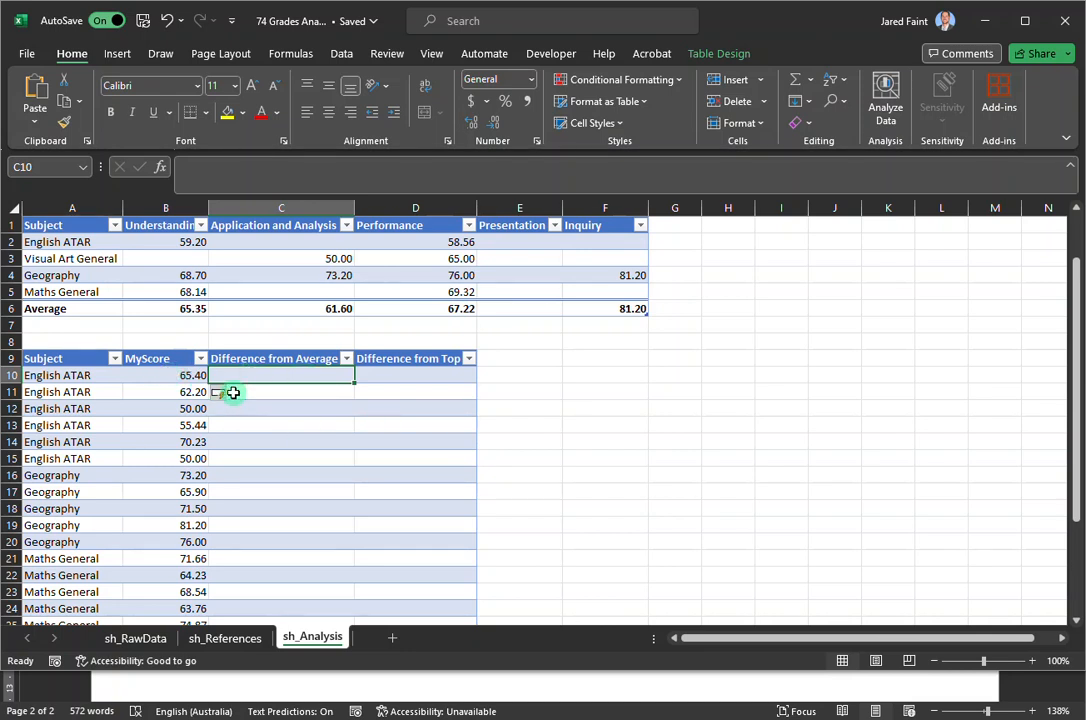
pyautogui.write('=')
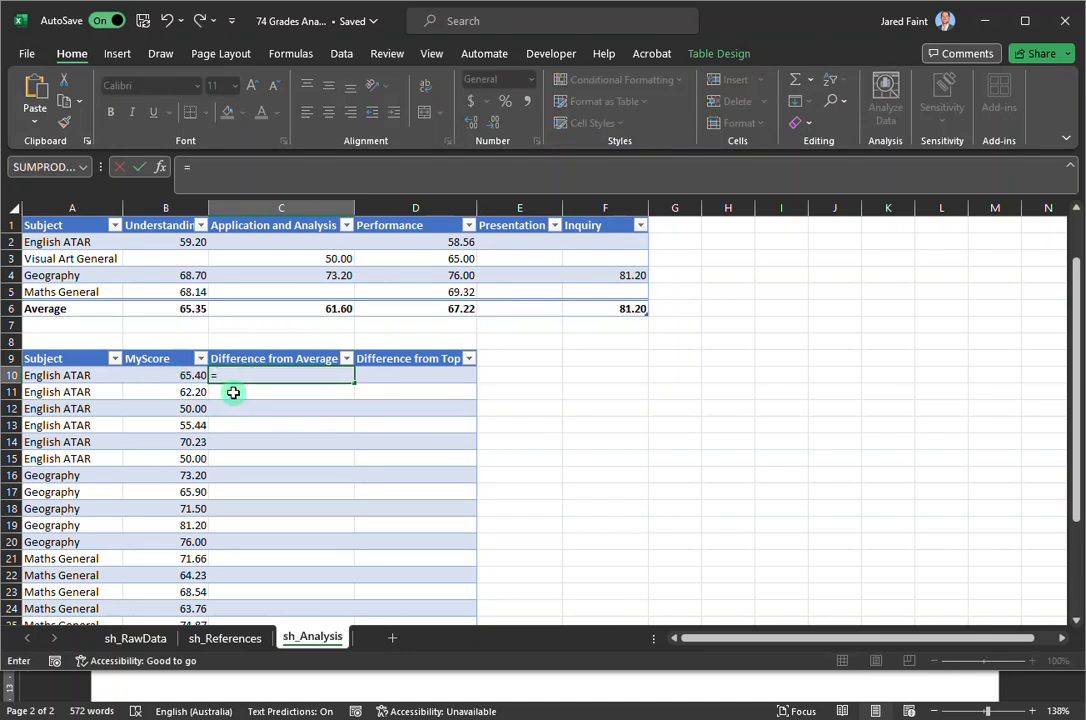
pyautogui.click(183, 375)
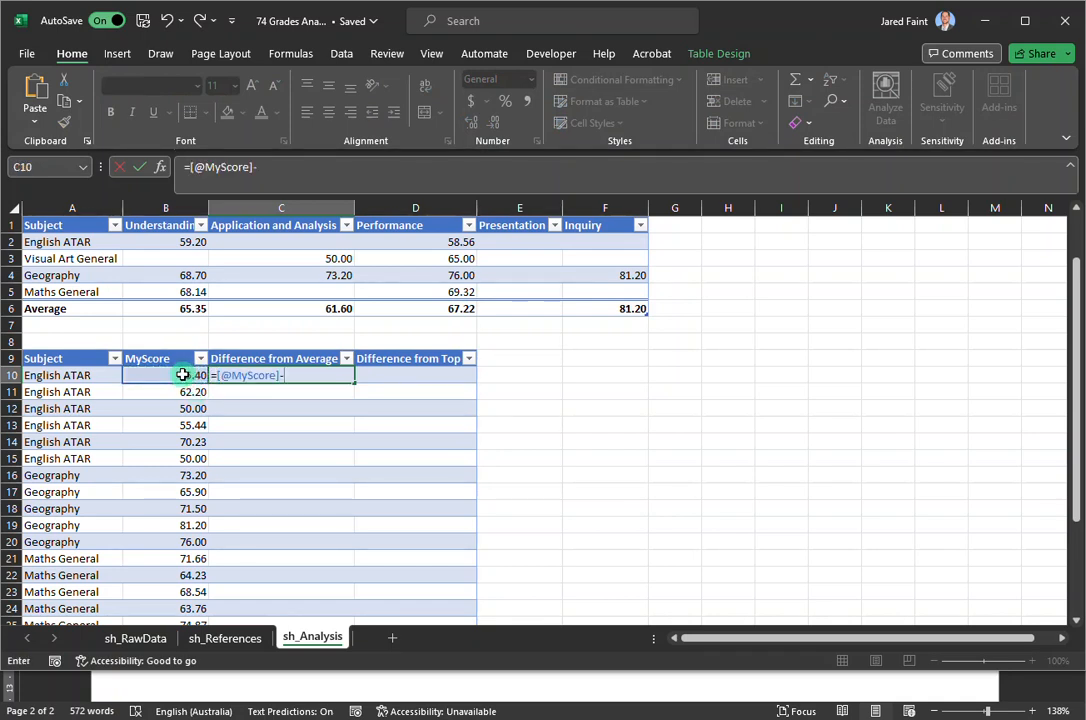
pyautogui.click(135, 638)
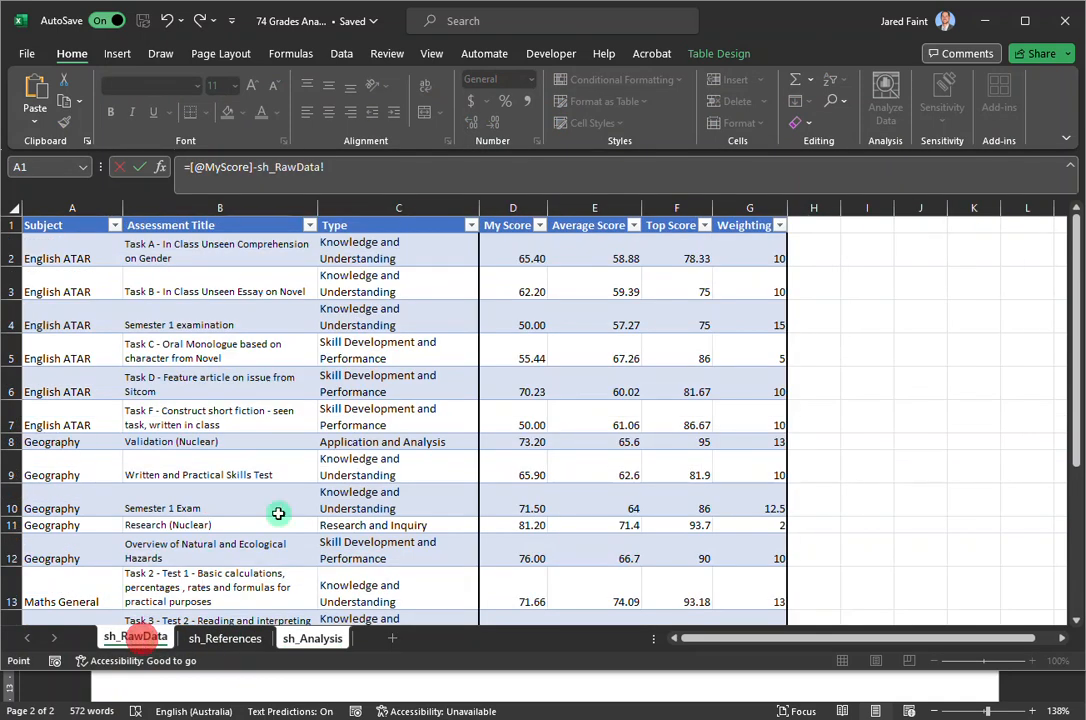
pyautogui.click(621, 255)
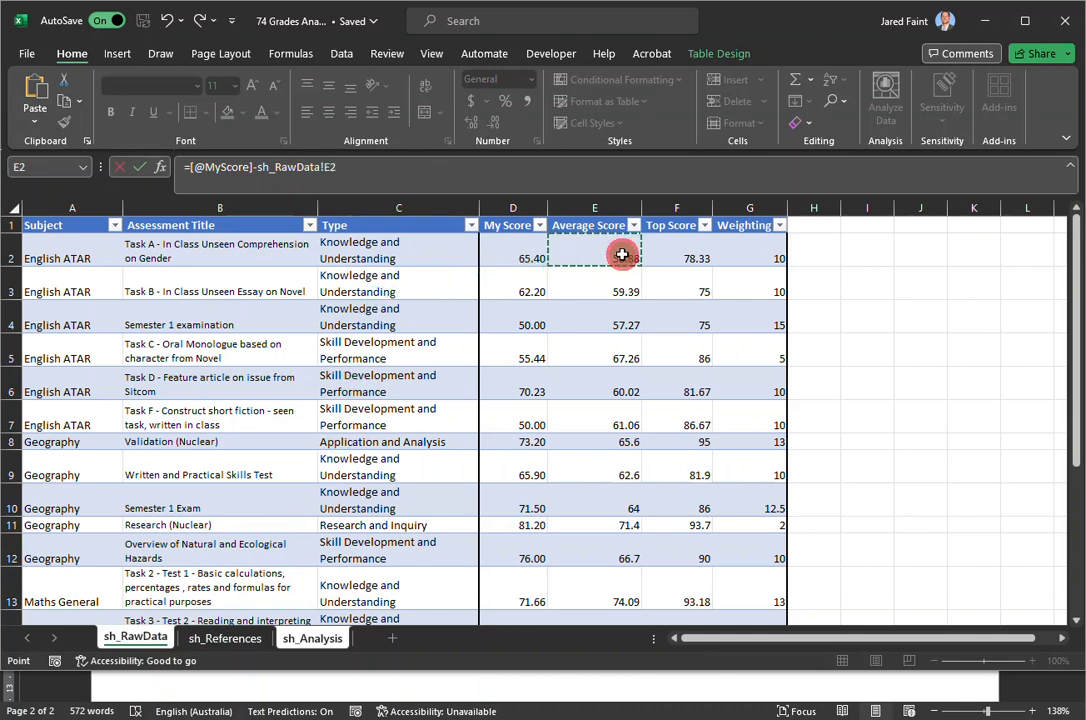
pyautogui.press('Return')
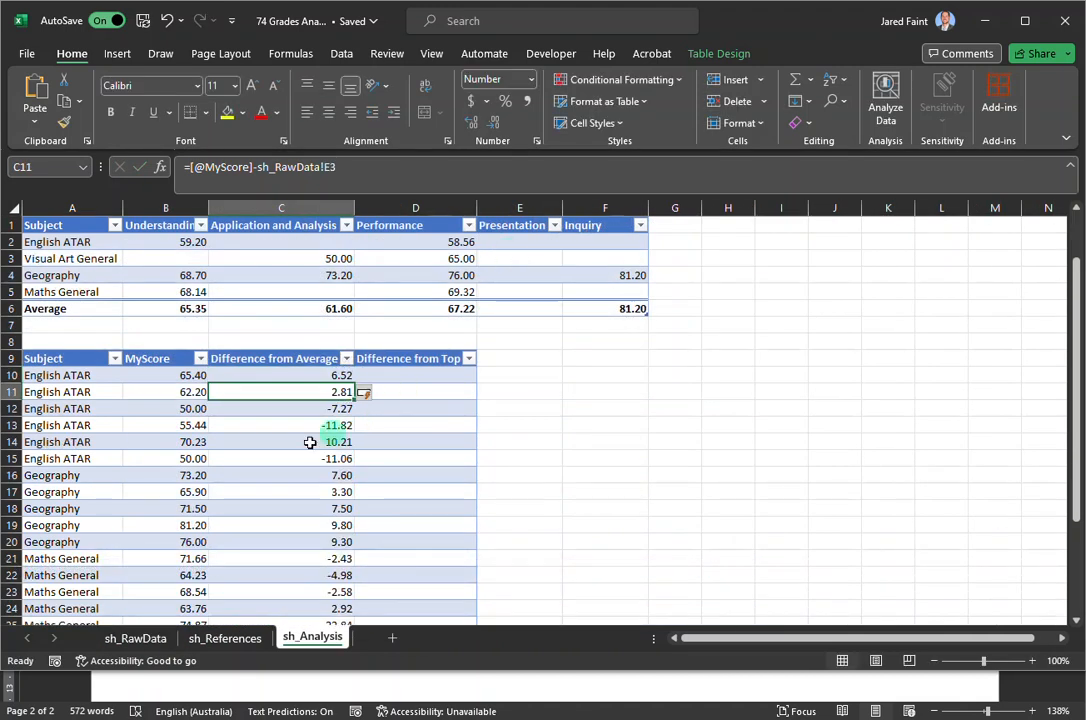
# Move the MyScore, Difference from Average and Difference from Top columns, B9:D28, over by one column to start at C9
pyautogui.click(318, 375)
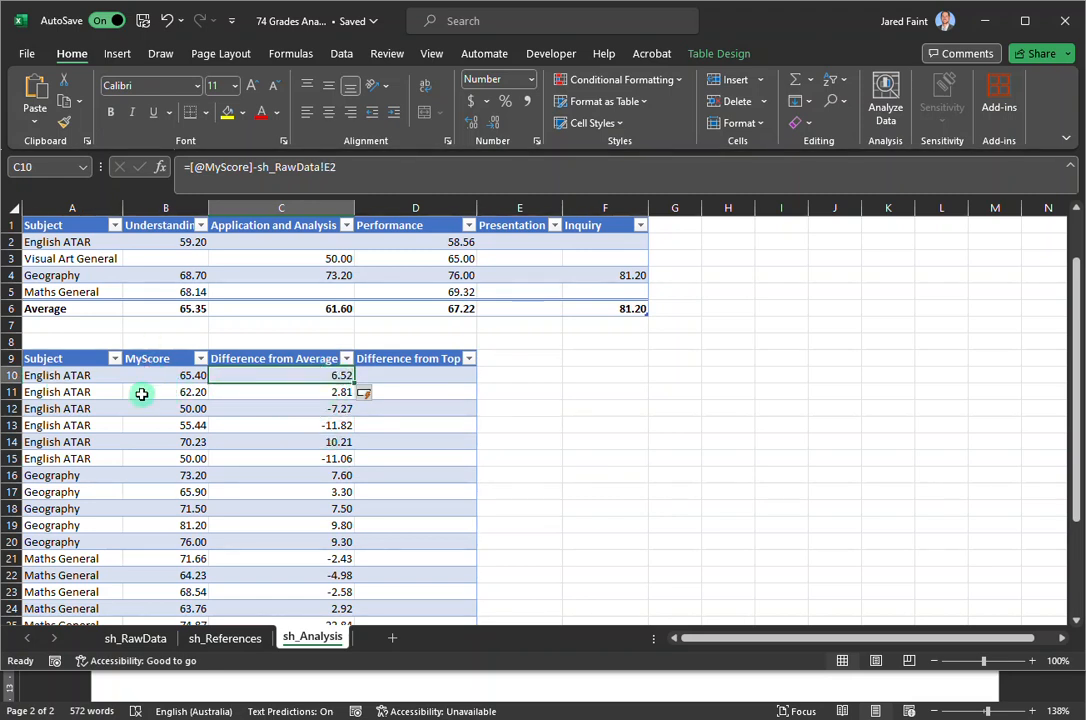
pyautogui.click(146, 206)
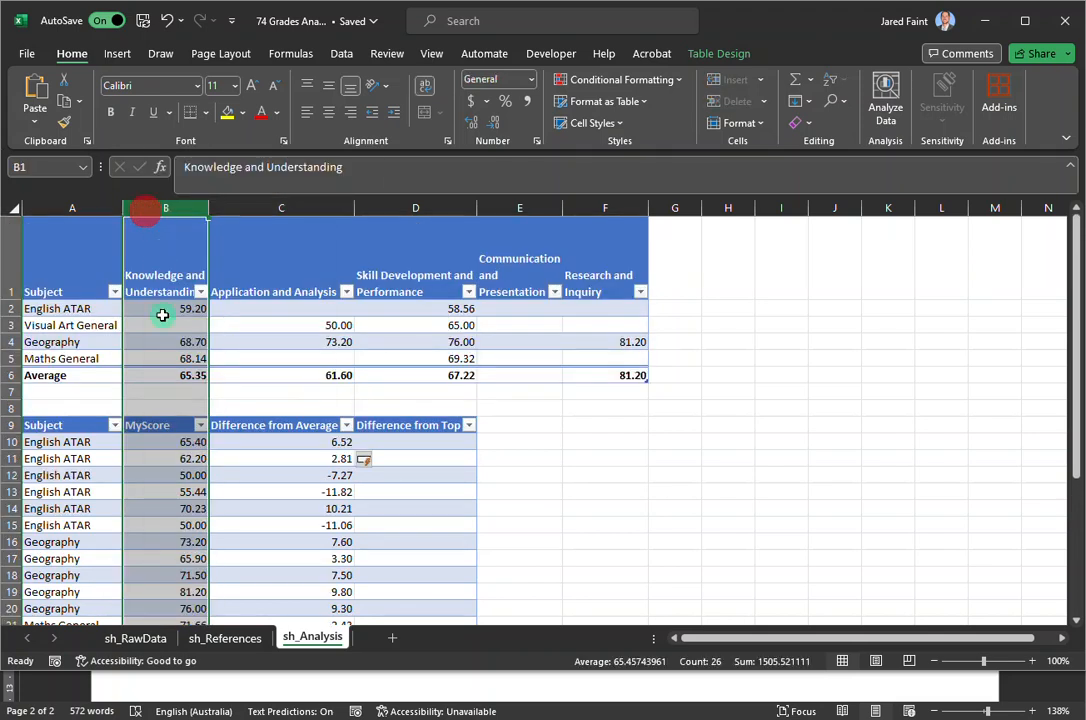
pyautogui.click(160, 490)
pyautogui.hotkey('ctrl', 'Down')
pyautogui.scroll(1, 260, 490)
pyautogui.moveTo(451, 490); pyautogui.dragTo(162, 212)
pyautogui.scroll(3, 235, 396)
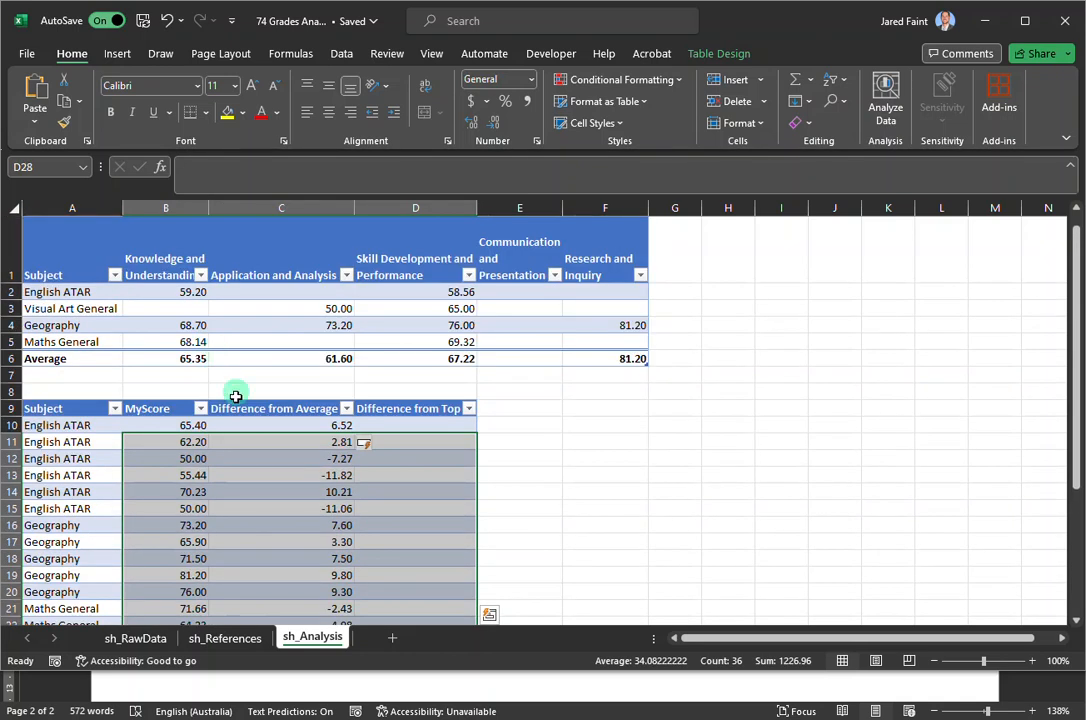
pyautogui.keyDown('shift'); pyautogui.click(150, 410); pyautogui.keyUp('shift')
pyautogui.hotkey('ctrl', 'c')
pyautogui.scroll(-5, 270, 357)
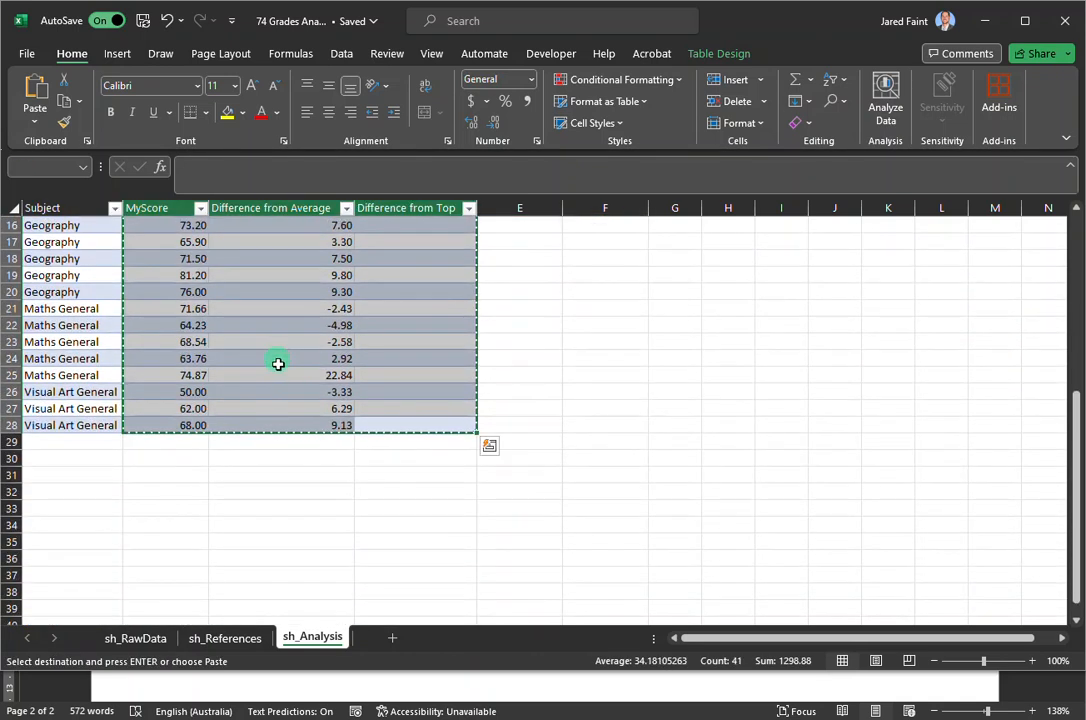
pyautogui.scroll(4, 270, 357)
pyautogui.click(250, 308)
pyautogui.hotkey('ctrl', 'v')
pyautogui.click(303, 429)
# Enter Task as the header of the emptied column in B9
pyautogui.doubleClick(153, 308)
pyautogui.moveTo(179, 311); pyautogui.dragTo(130, 310)
pyautogui.write('CTi')
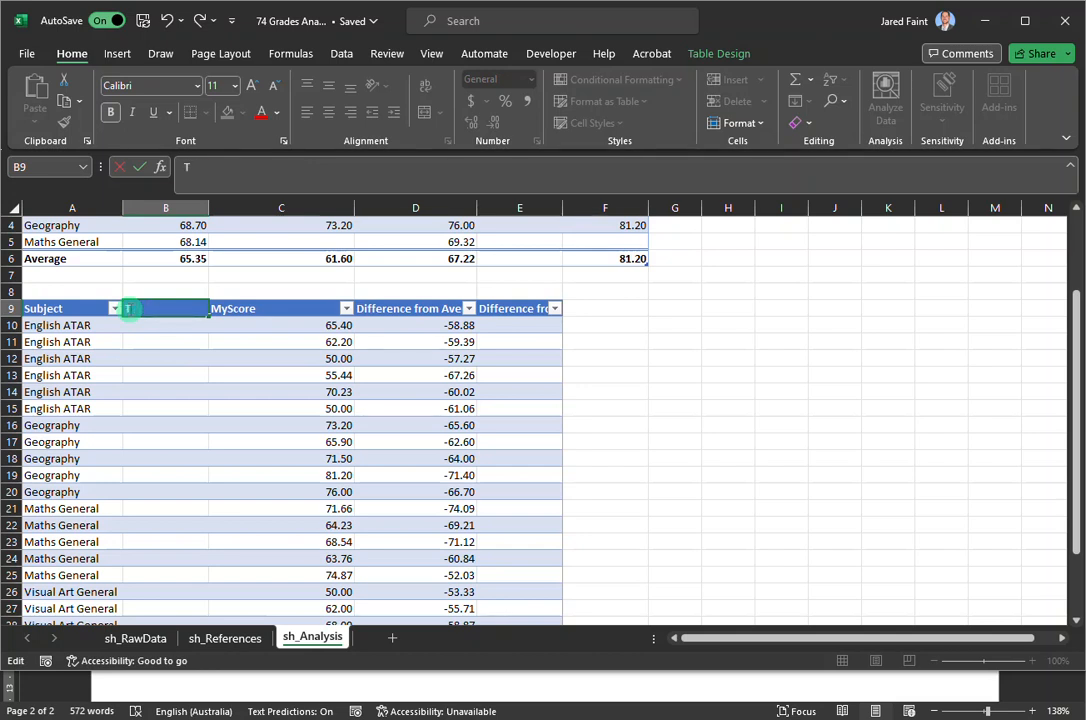
pyautogui.press('Return')
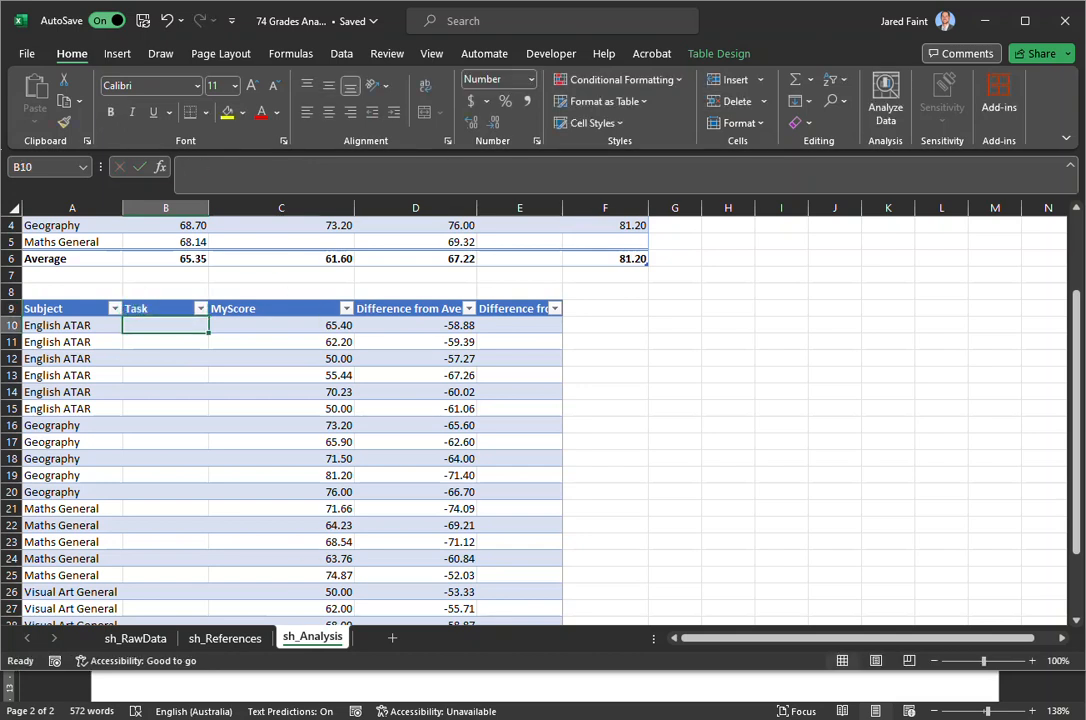
# Fill the Task column from B10 with references starting at sh_RawData!B2
pyautogui.write('=')
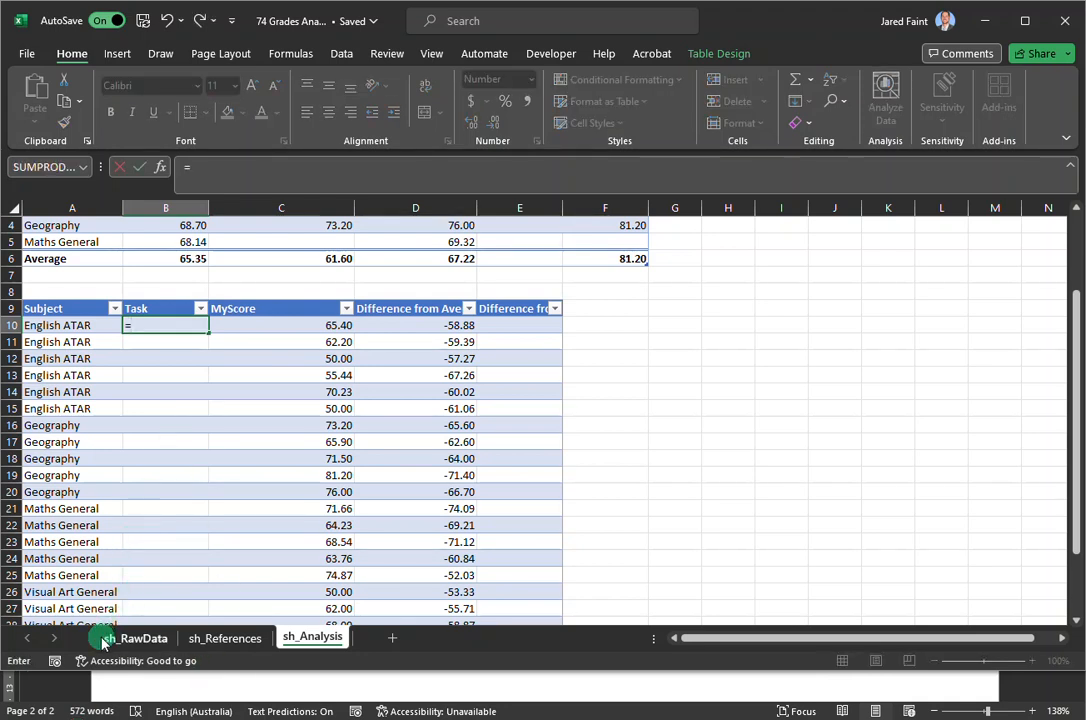
pyautogui.click(134, 637)
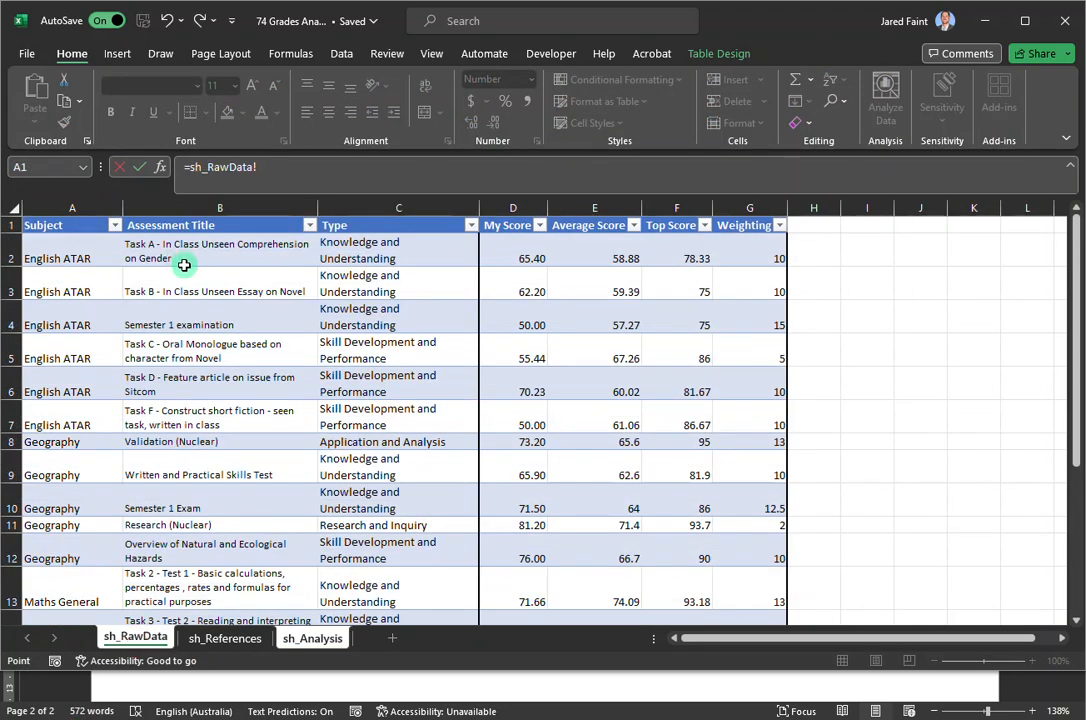
pyautogui.click(201, 254)
pyautogui.press('Return')
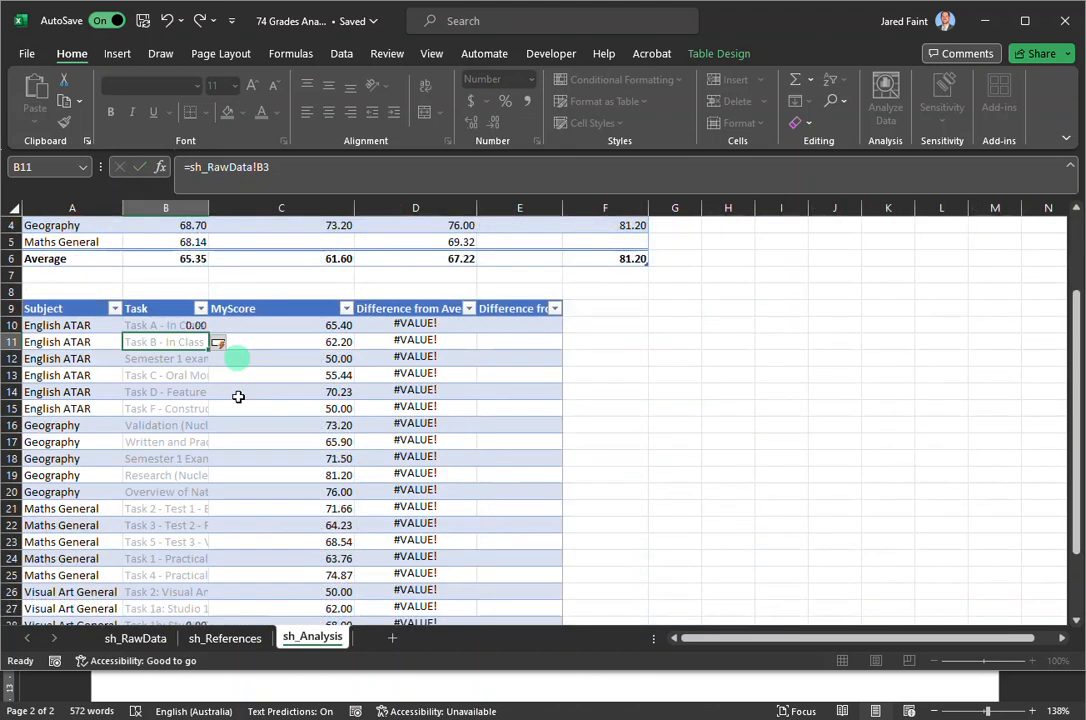
pyautogui.click(415, 358)
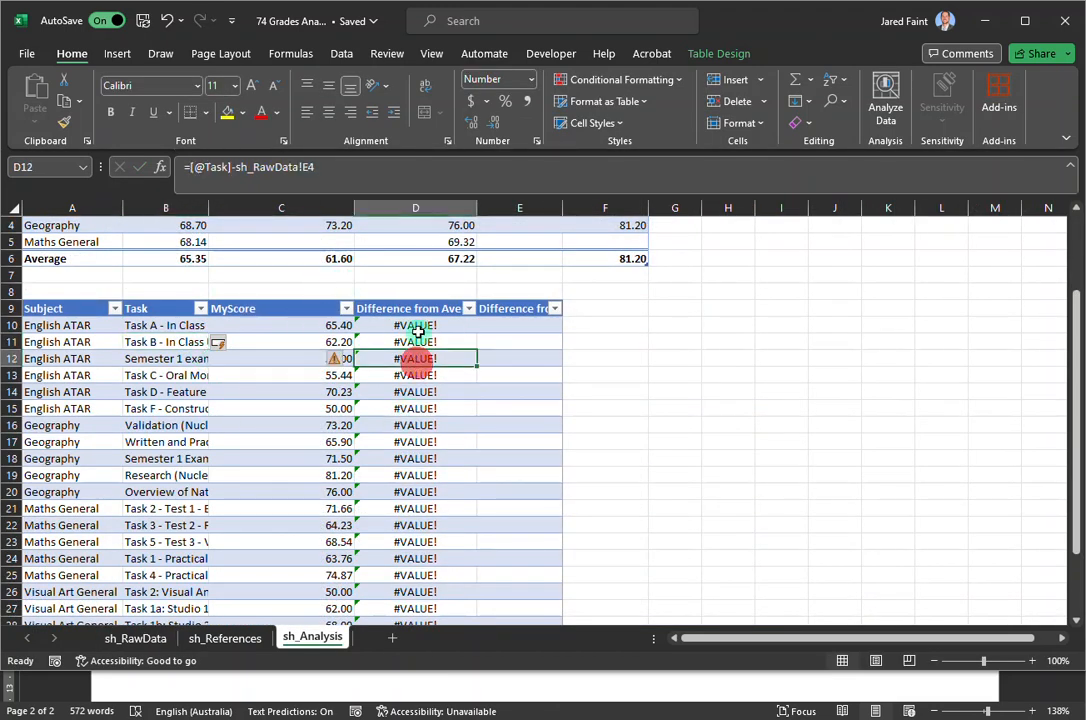
pyautogui.click(415, 325)
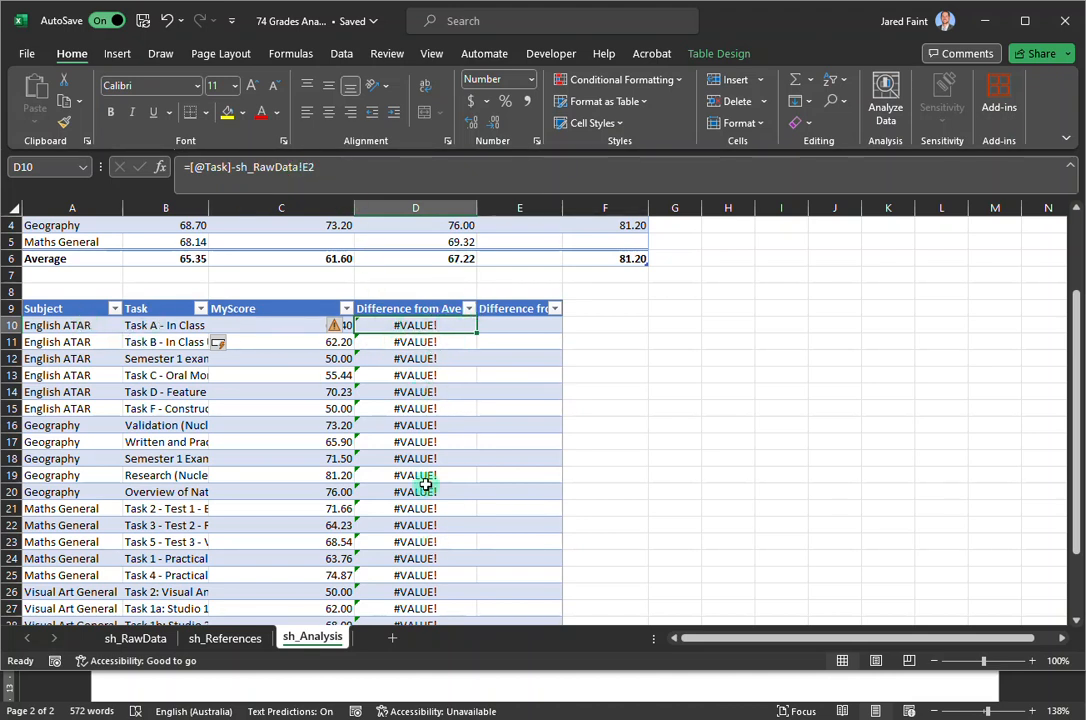
pyautogui.write('=')
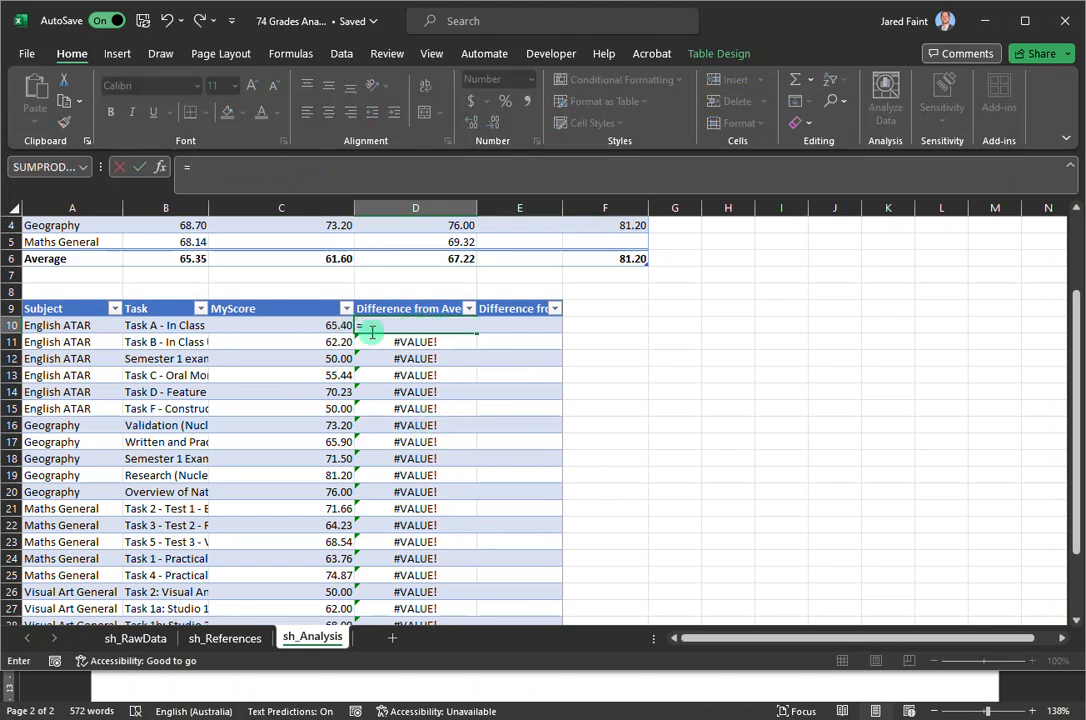
pyautogui.click(291, 327)
pyautogui.write('-')
pyautogui.click(138, 637)
pyautogui.click(606, 245)
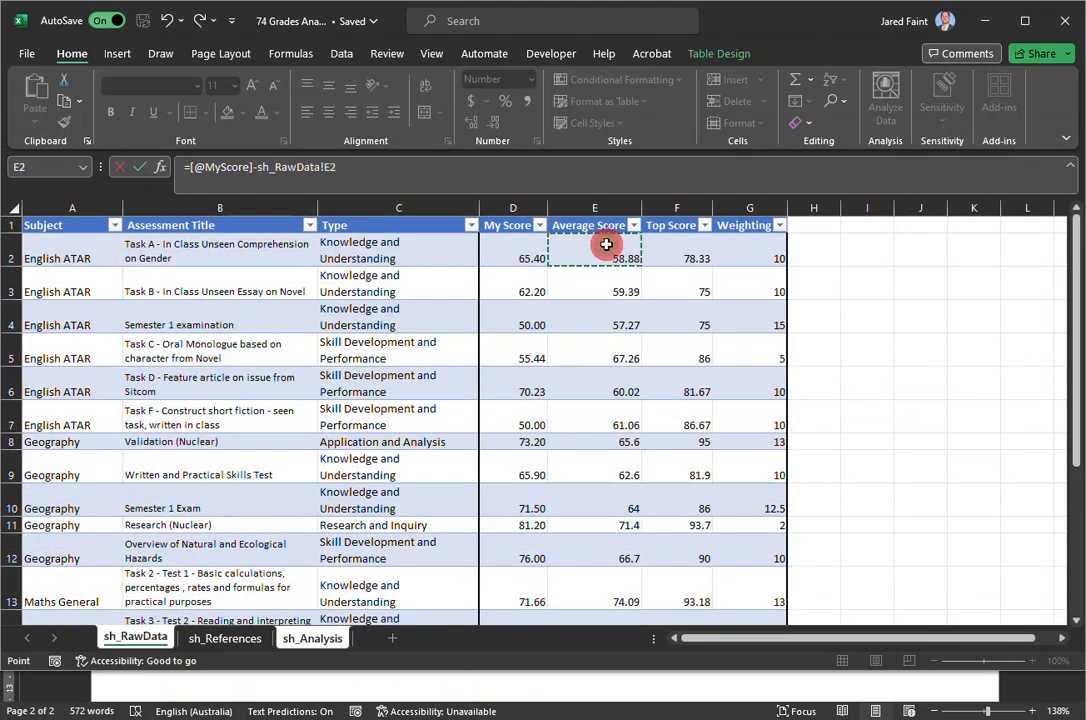
pyautogui.press('Return')
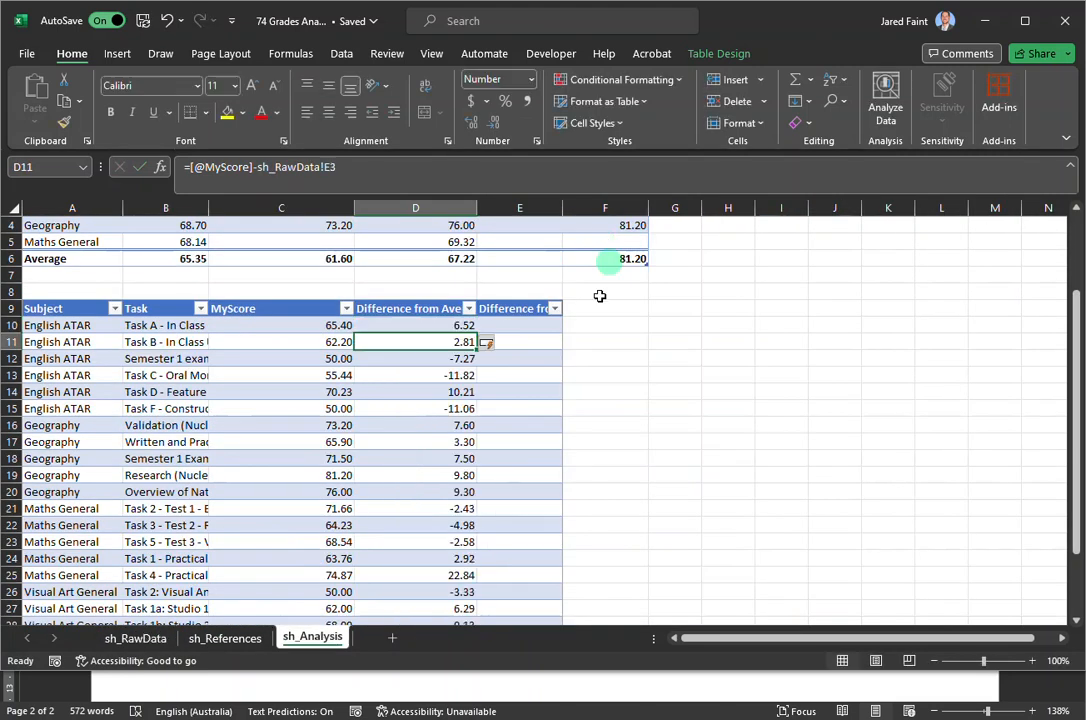
# Wrap the header text in row 9 of the lower table
pyautogui.click(517, 324)
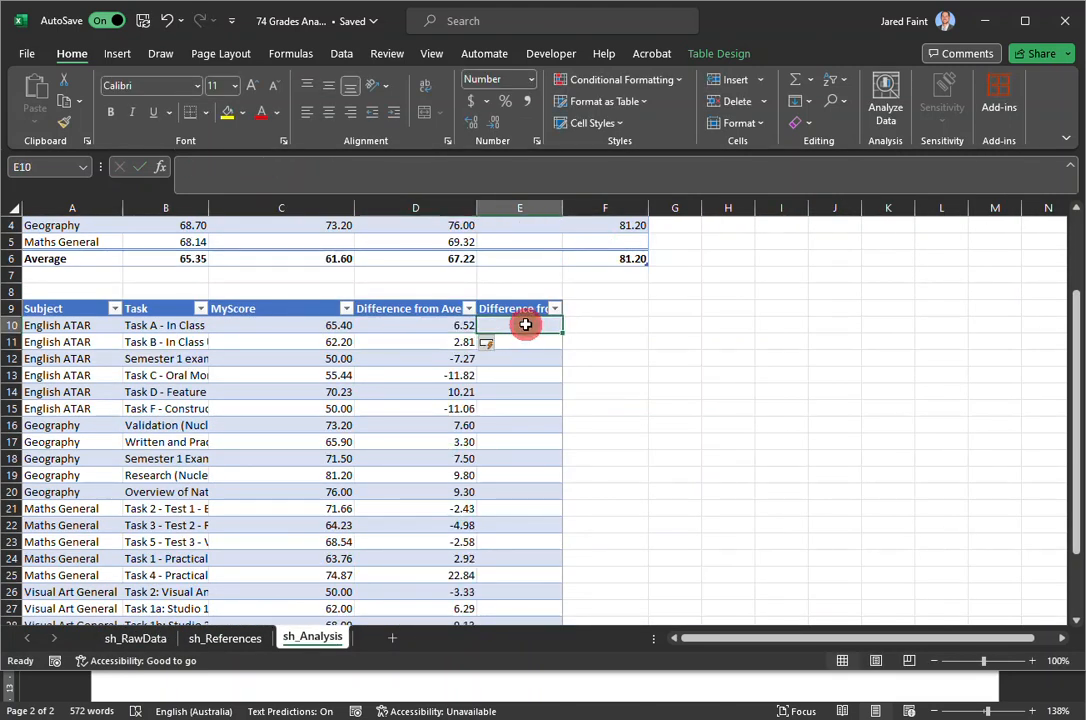
pyautogui.click(12, 308)
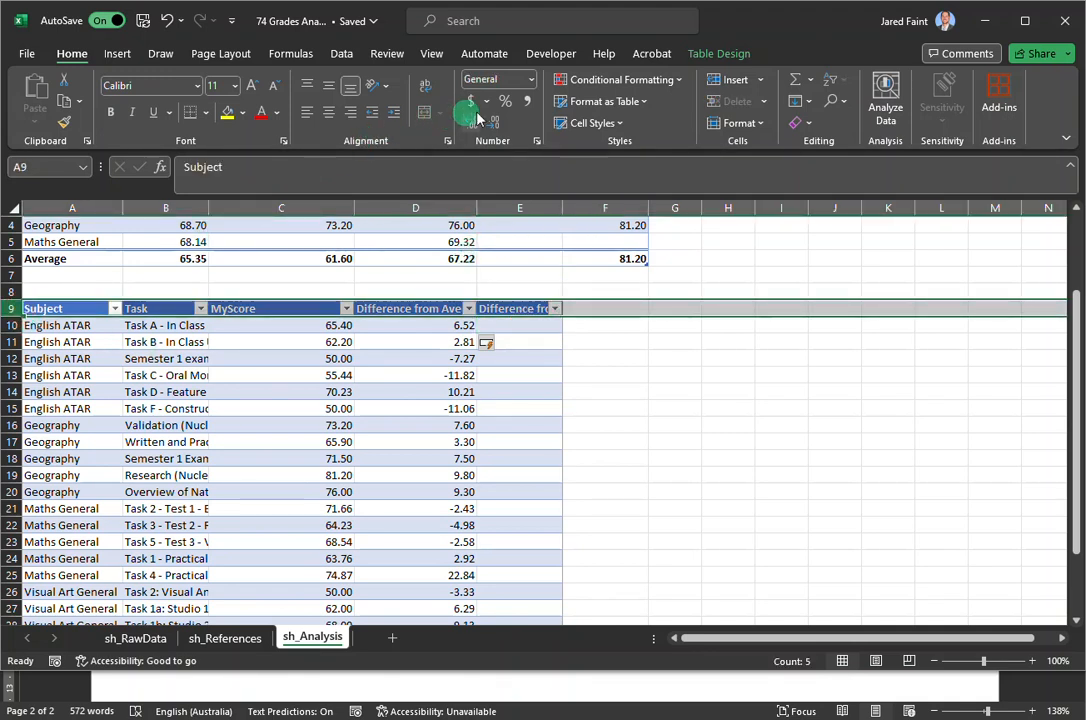
pyautogui.click(425, 87)
pyautogui.click(510, 388)
pyautogui.click(503, 340)
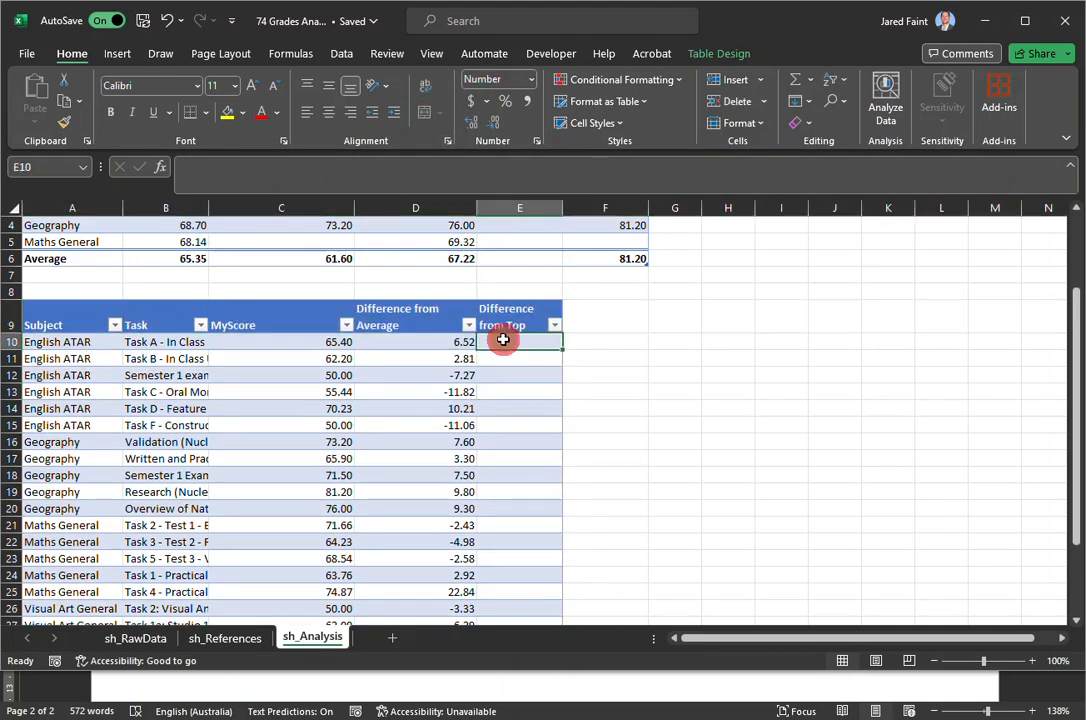
pyautogui.write('=')
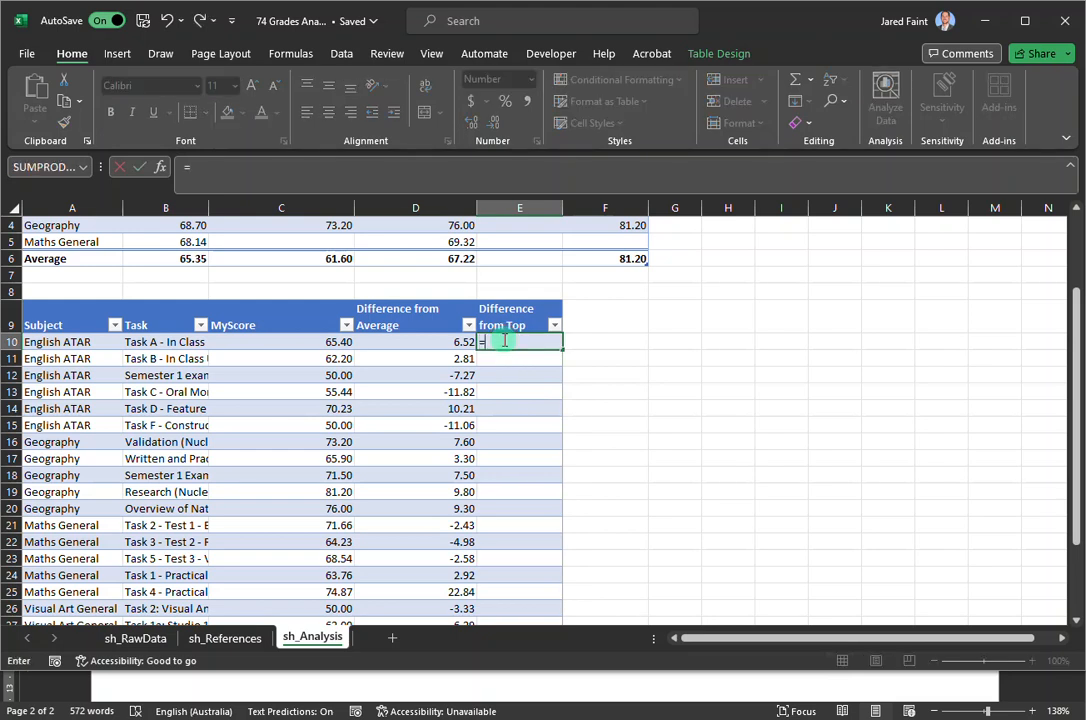
pyautogui.click(296, 342)
pyautogui.write('-')
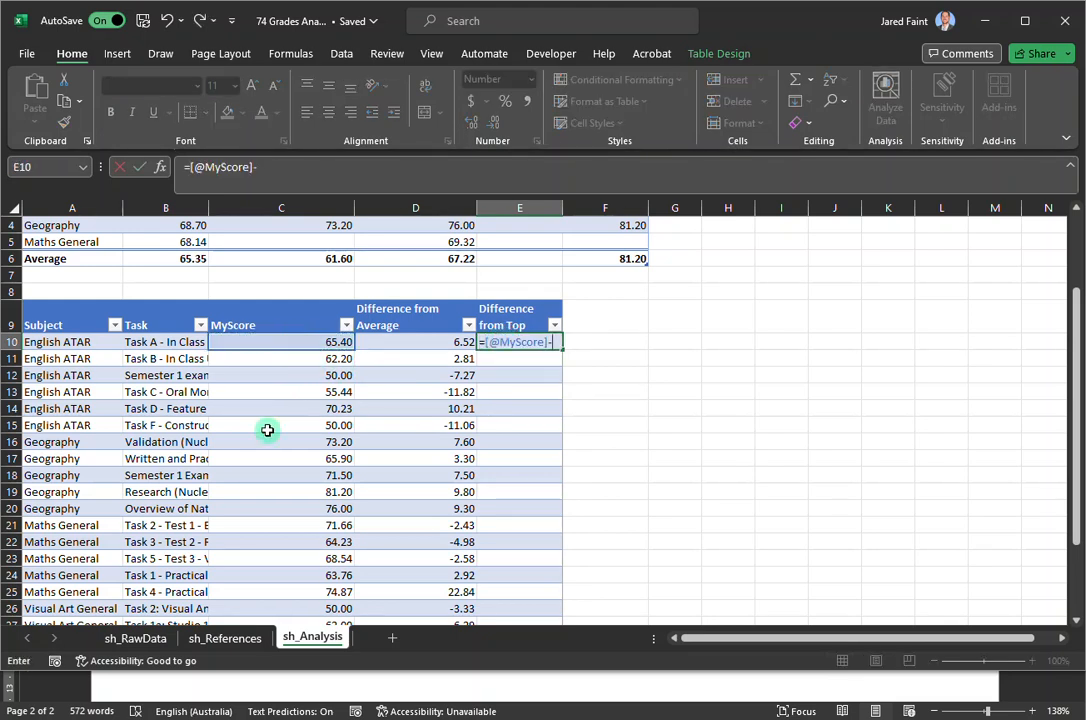
pyautogui.click(135, 637)
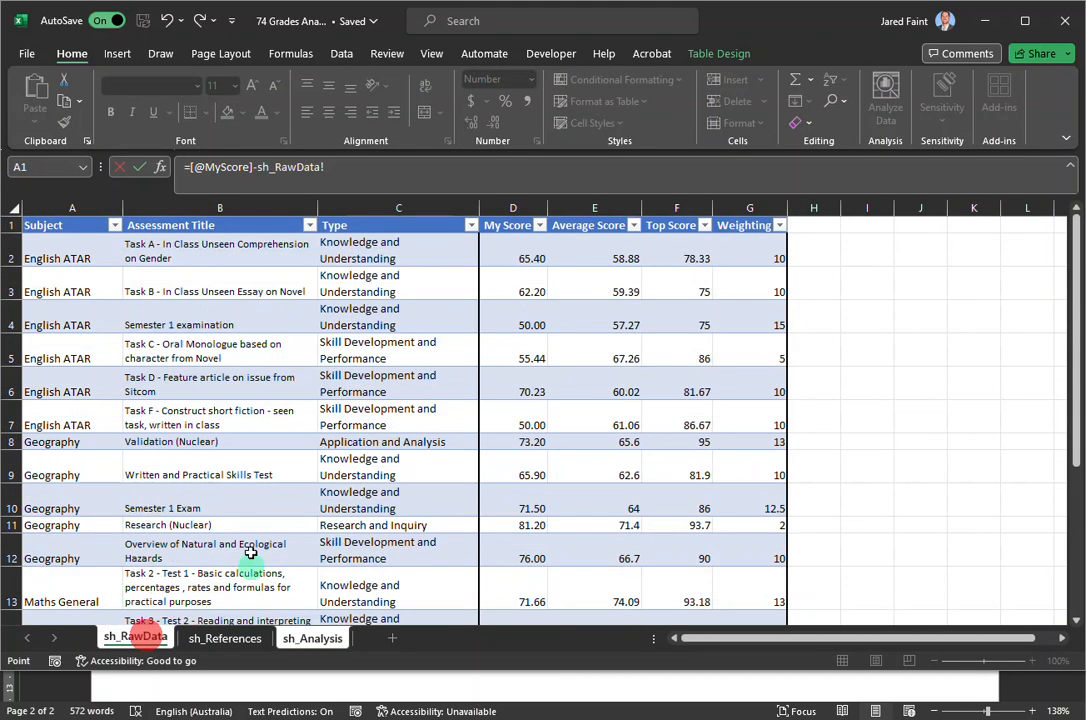
pyautogui.click(667, 250)
pyautogui.press('Return')
pyautogui.write(']\\')
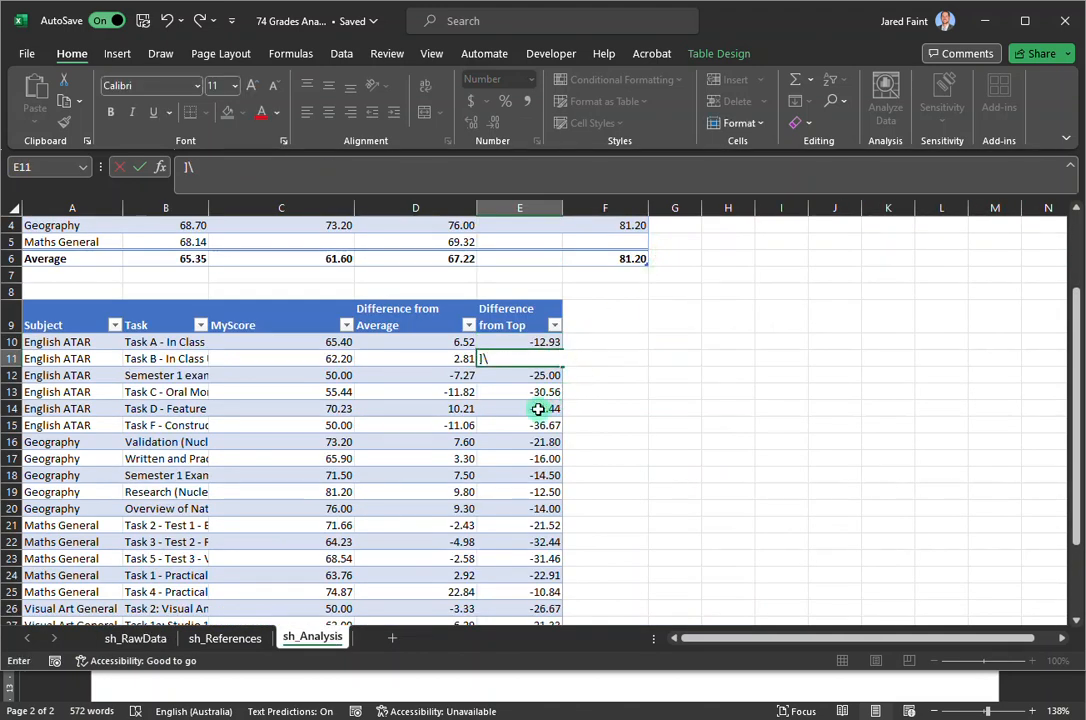
pyautogui.press('Escape')
pyautogui.click(570, 442)
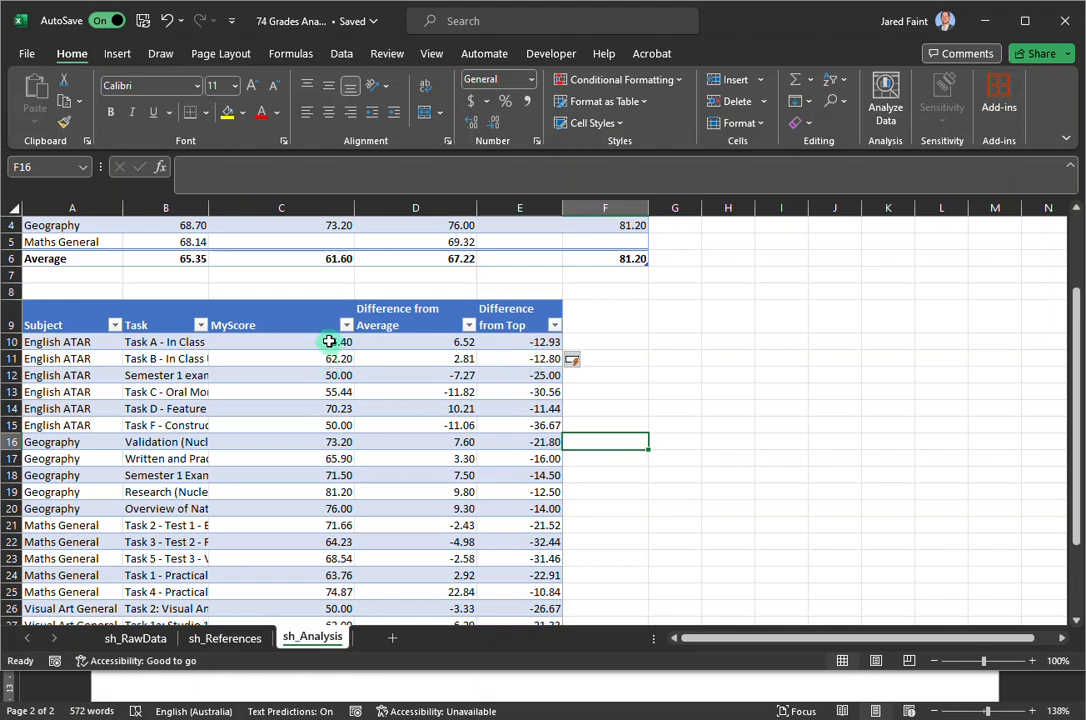
# Apply a Less Than 0 conditional format with Light Red Fill with Dark Red Text to both difference columns, D10:E28
pyautogui.click(329, 342)
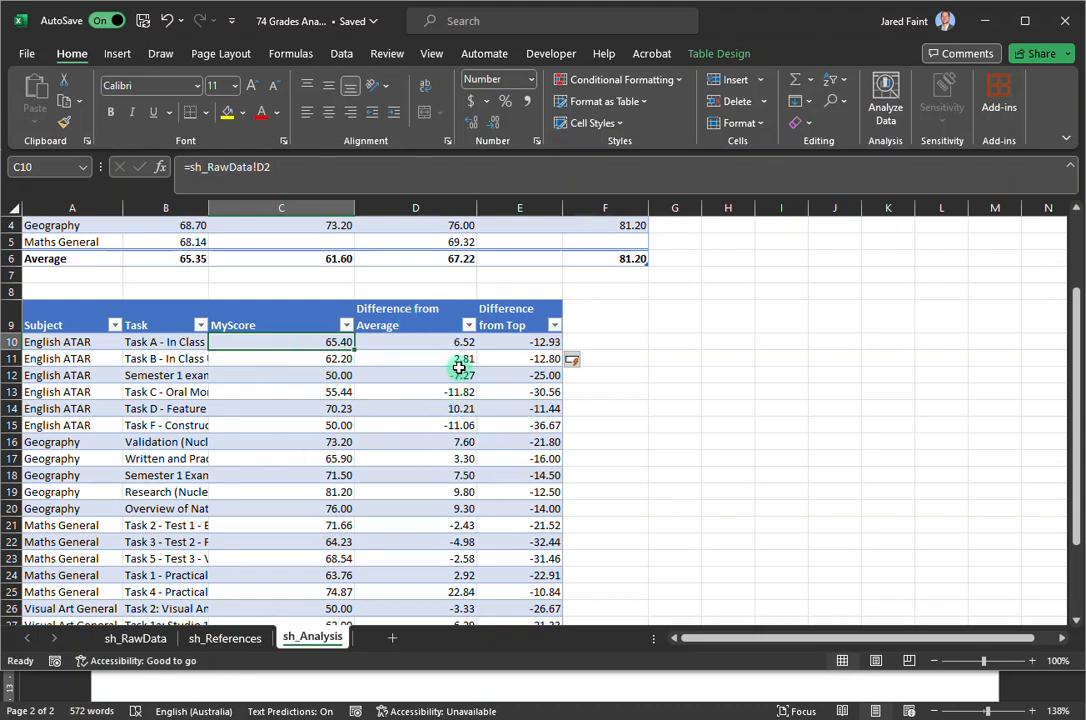
pyautogui.scroll(-2, 430, 425)
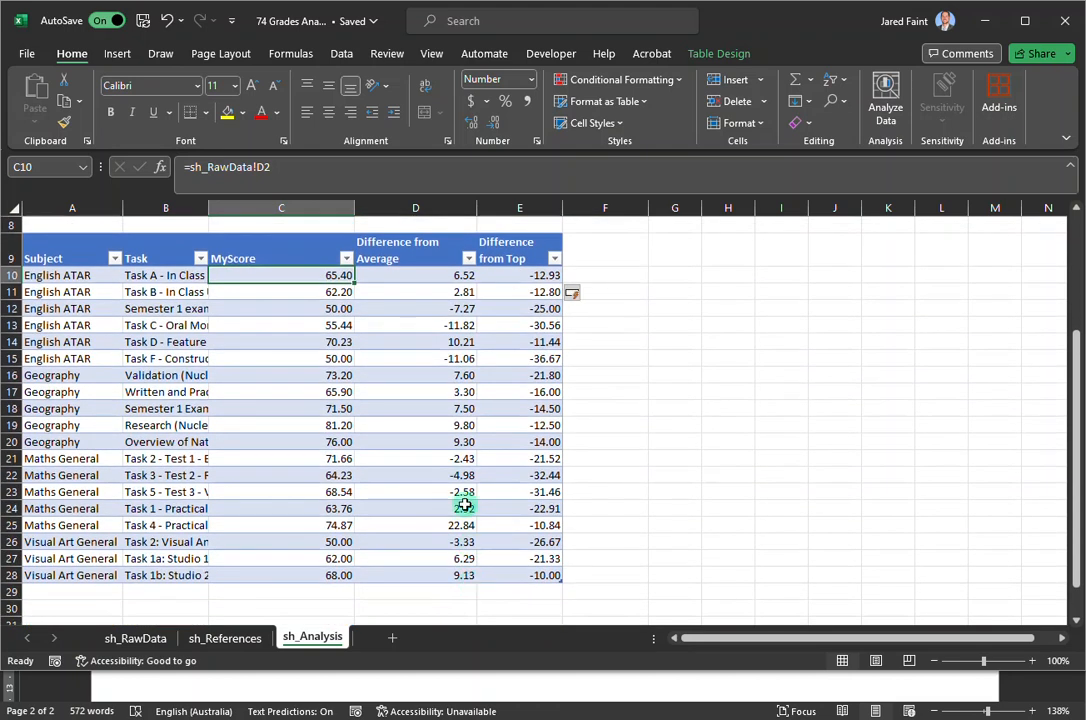
pyautogui.moveTo(415, 277); pyautogui.dragTo(511, 573)
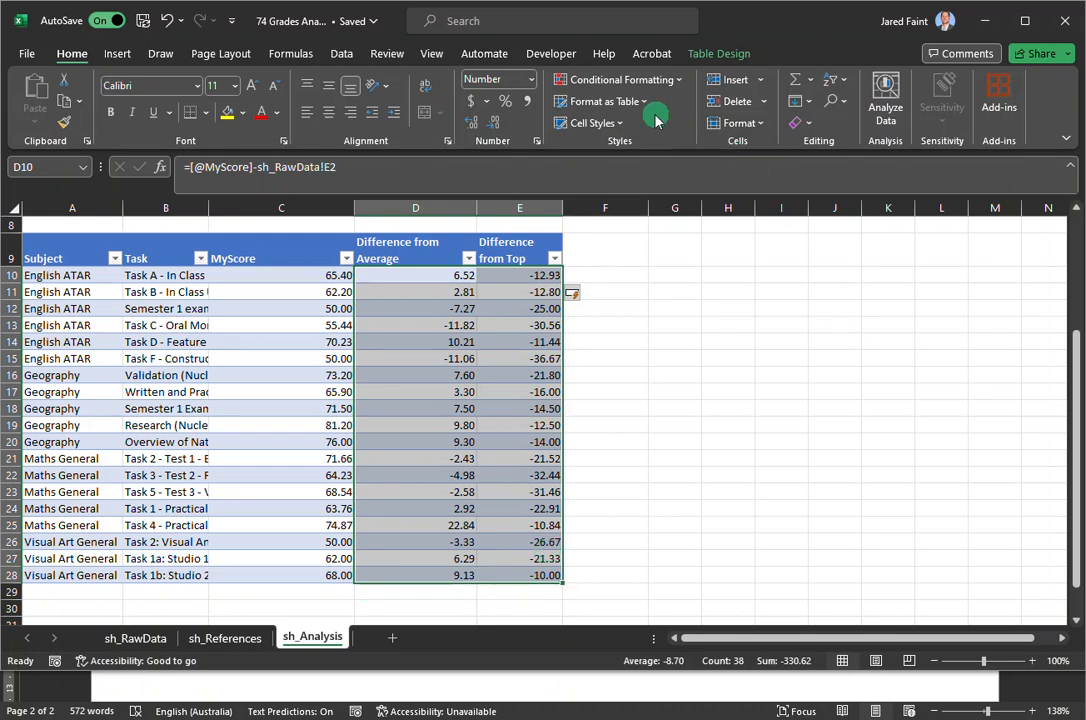
pyautogui.click(595, 86)
pyautogui.moveTo(627, 119)
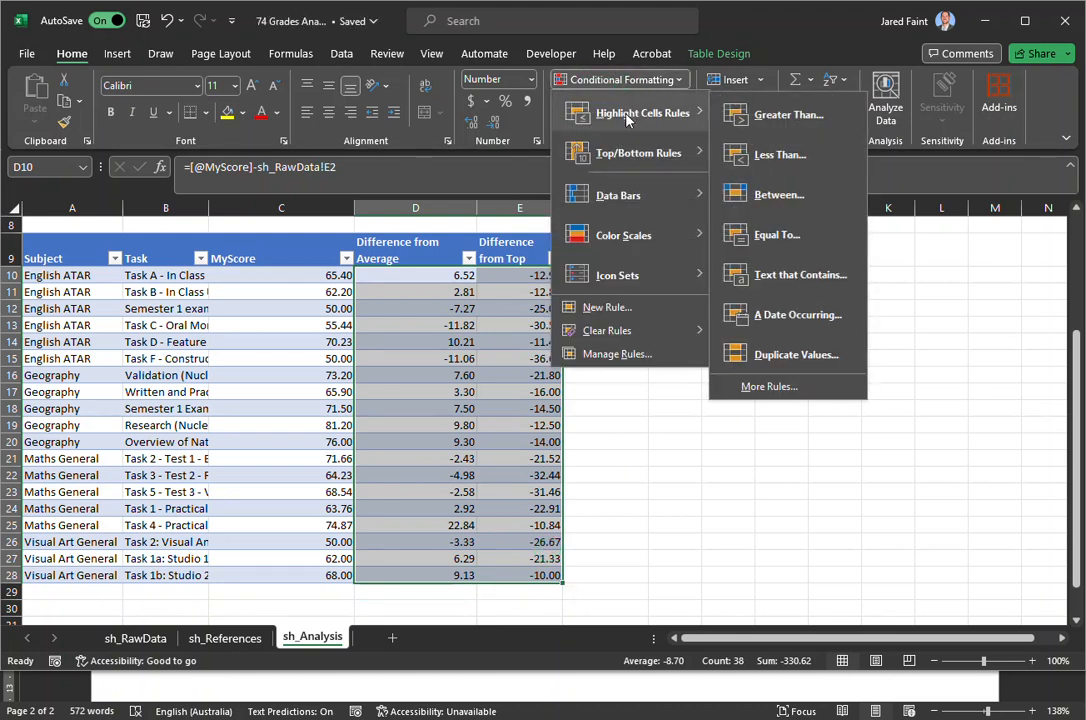
pyautogui.click(787, 157)
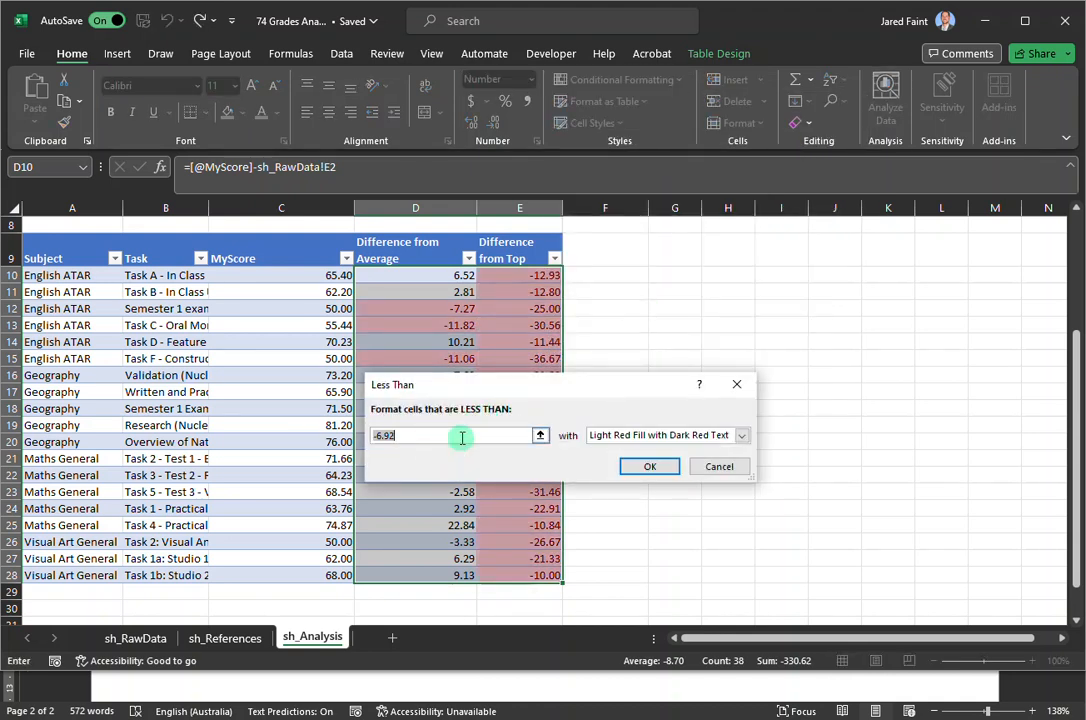
pyautogui.write('0')
pyautogui.click(650, 467)
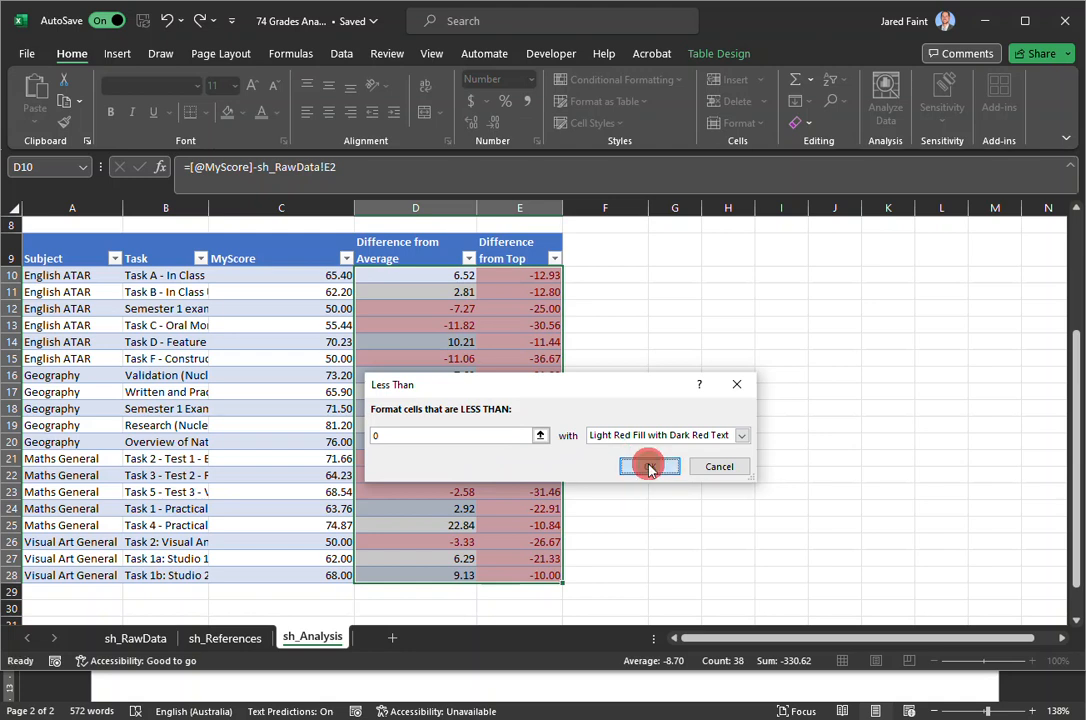
pyautogui.click(679, 440)
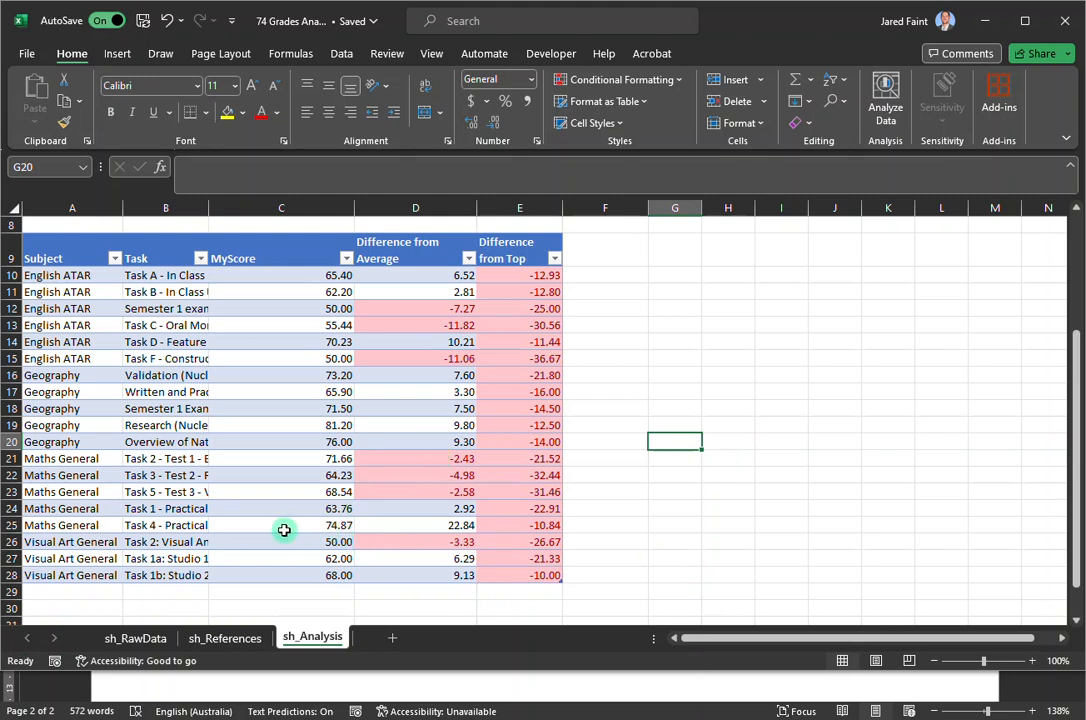
# Widen the Task column to fit more text and wrap the task names in B10:B28
pyautogui.doubleClick(211, 204)
pyautogui.click(461, 376)
pyautogui.moveTo(846, 207); pyautogui.dragTo(316, 209)
pyautogui.moveTo(207, 273); pyautogui.dragTo(218, 577)
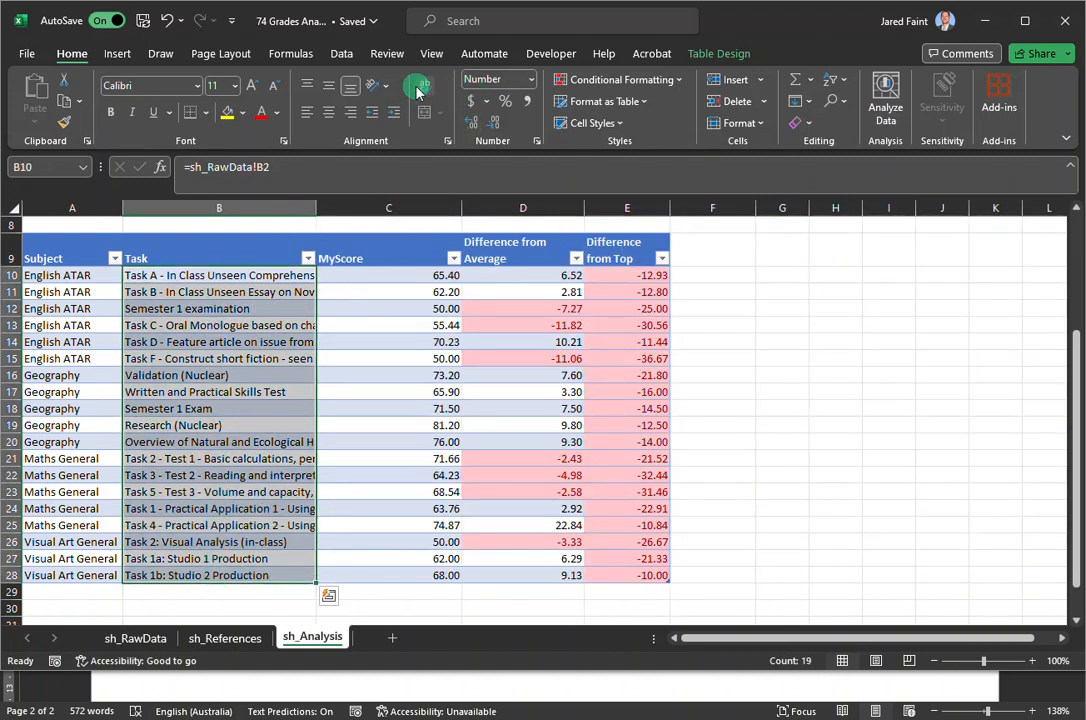
pyautogui.click(418, 88)
pyautogui.click(345, 425)
pyautogui.scroll(-2, 359, 470)
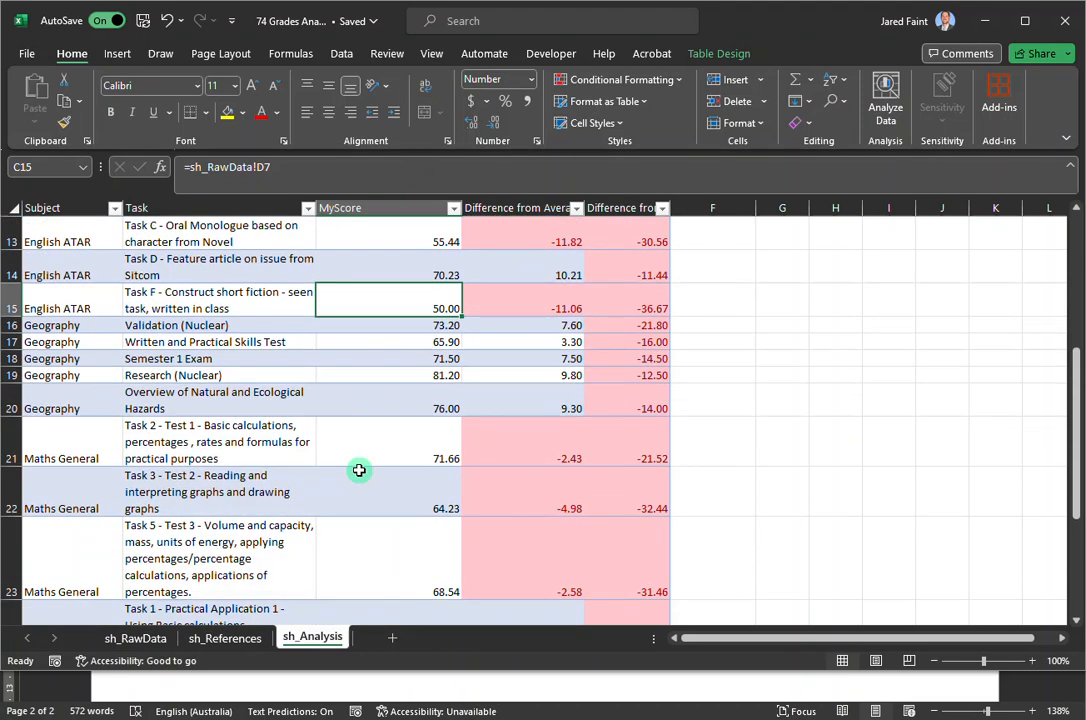
pyautogui.scroll(-3, 359, 462)
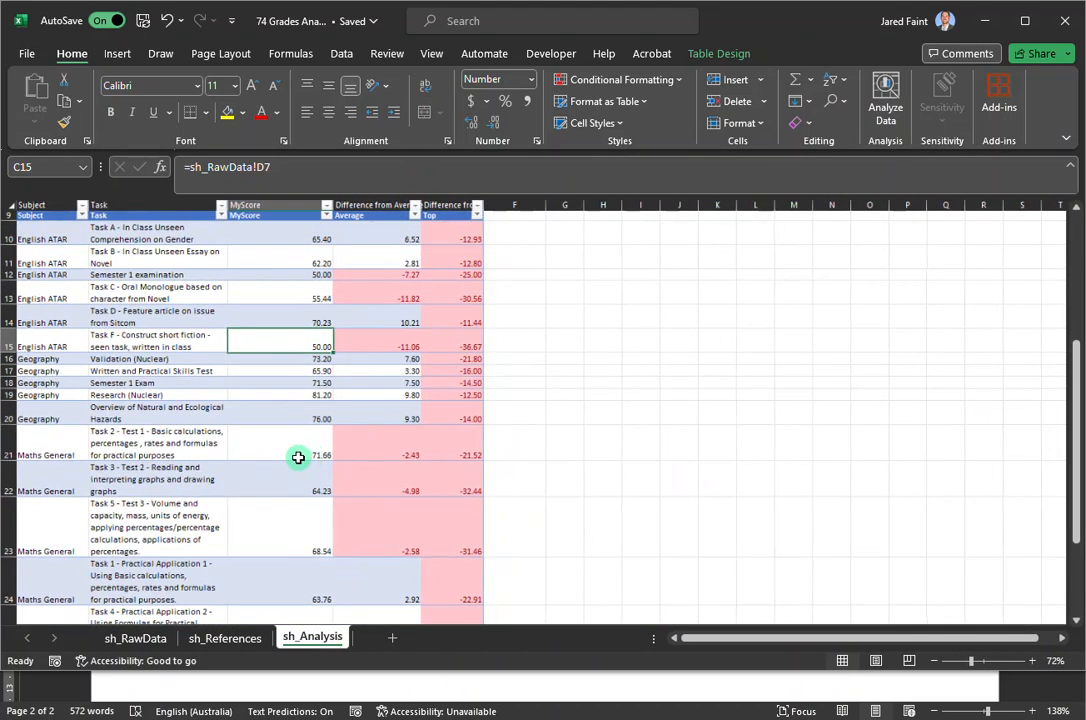
pyautogui.scroll(2, 300, 457)
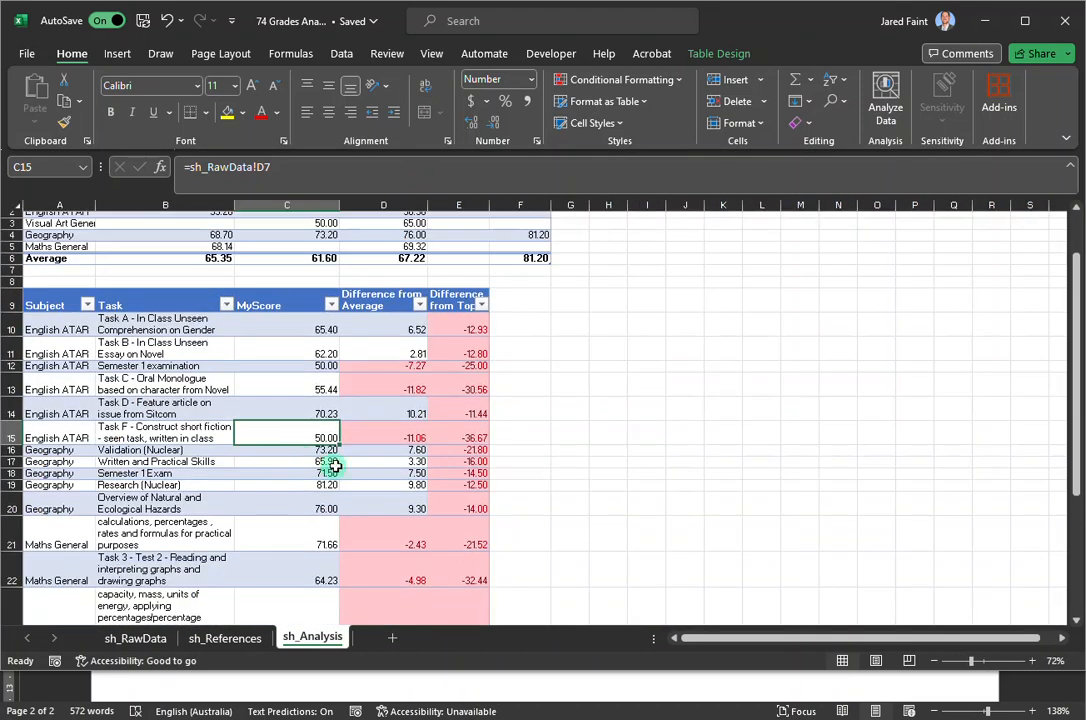
pyautogui.click(53, 357)
pyautogui.moveTo(53, 431); pyautogui.dragTo(478, 296)
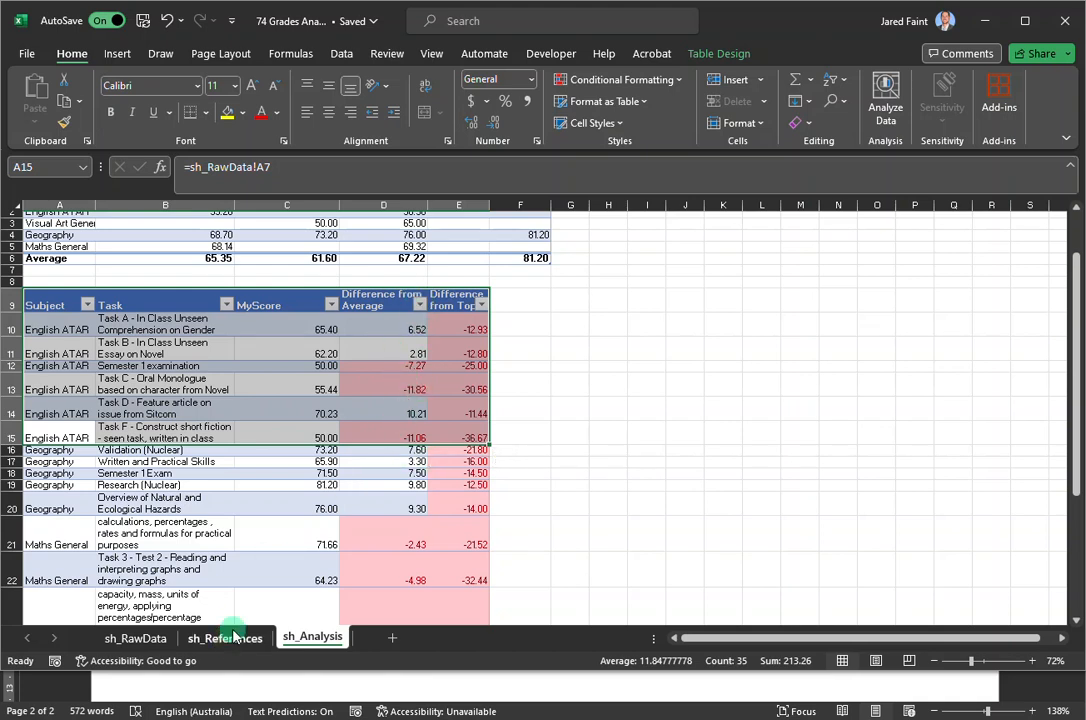
pyautogui.click(262, 527)
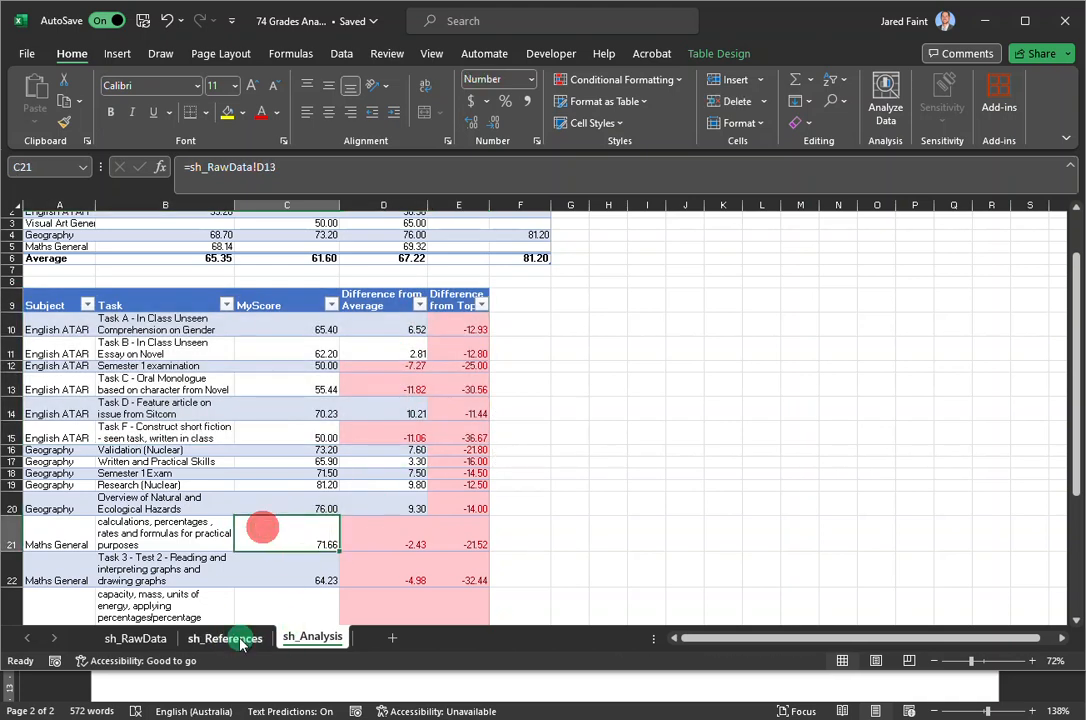
# Switch to the Word scenario document and read the requirement for each subject's weighted overall percentage and converted grade
pyautogui.click(310, 686)
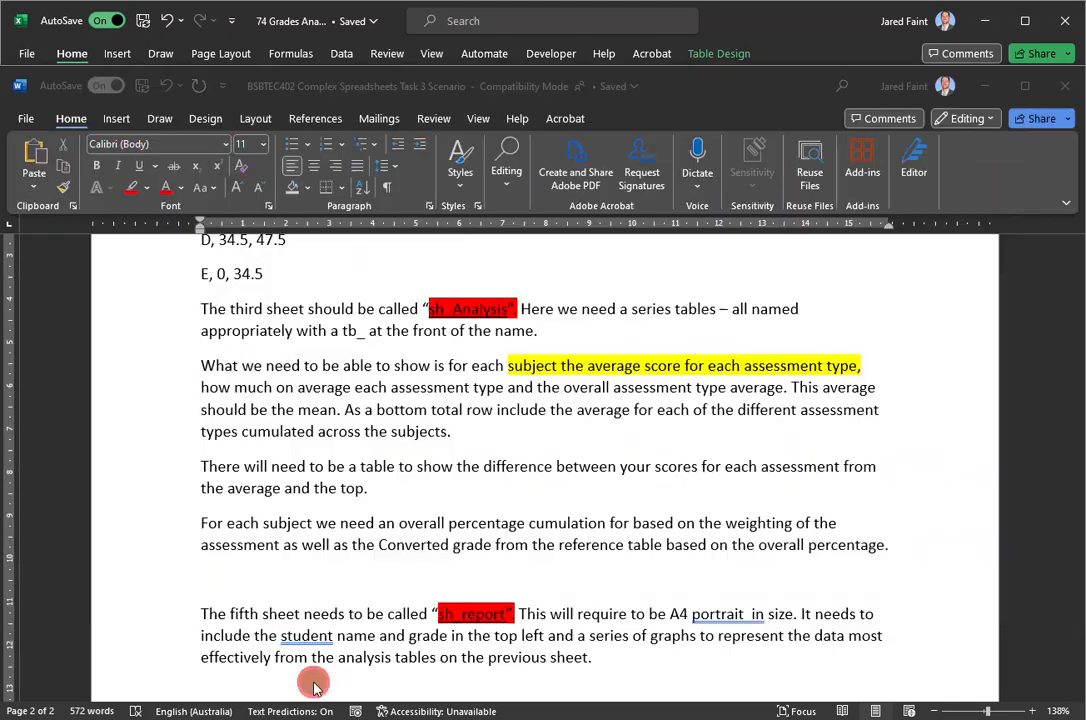
pyautogui.tripleClick(388, 492)
pyautogui.click(521, 486)
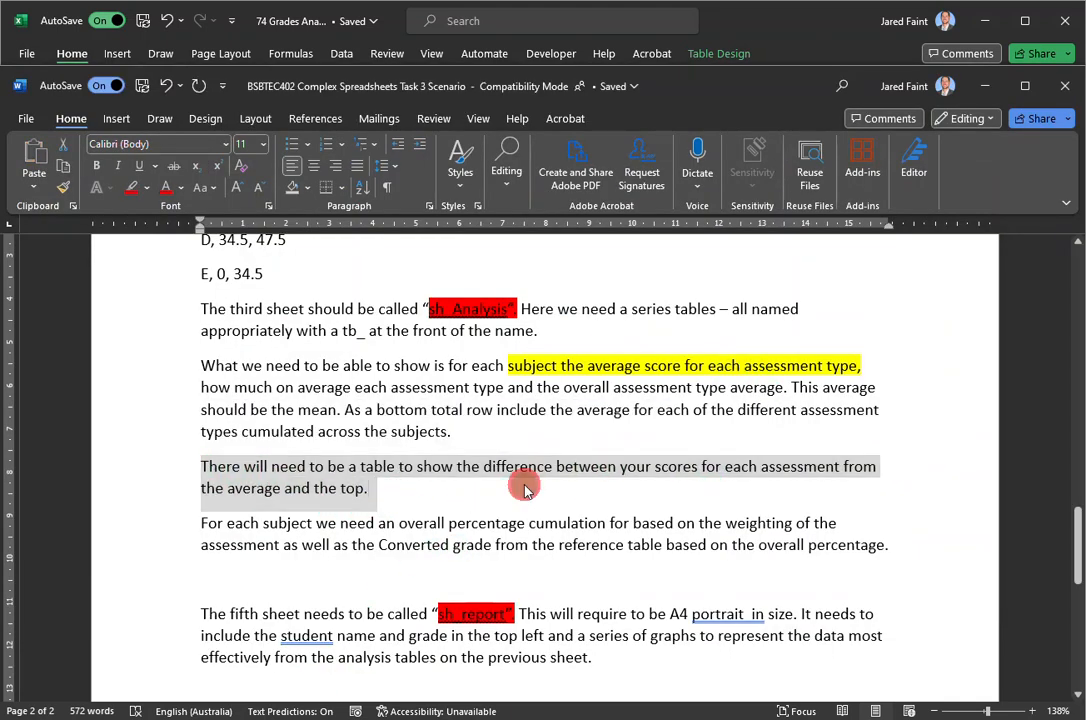
pyautogui.moveTo(201, 522); pyautogui.dragTo(866, 556)
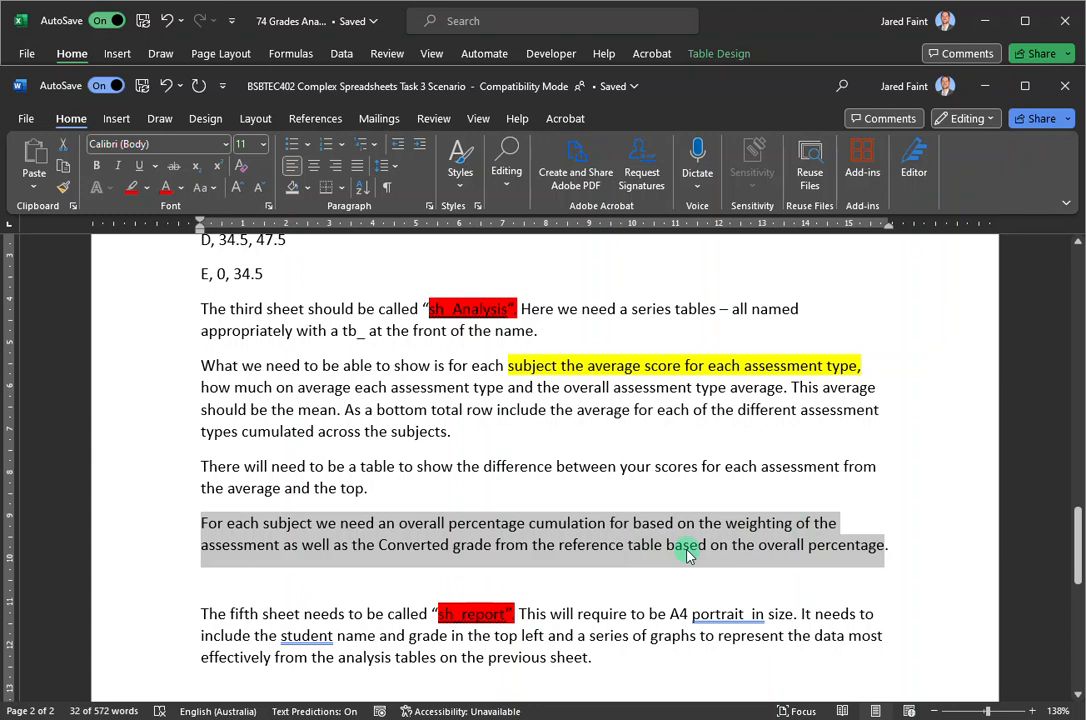
pyautogui.click(565, 553)
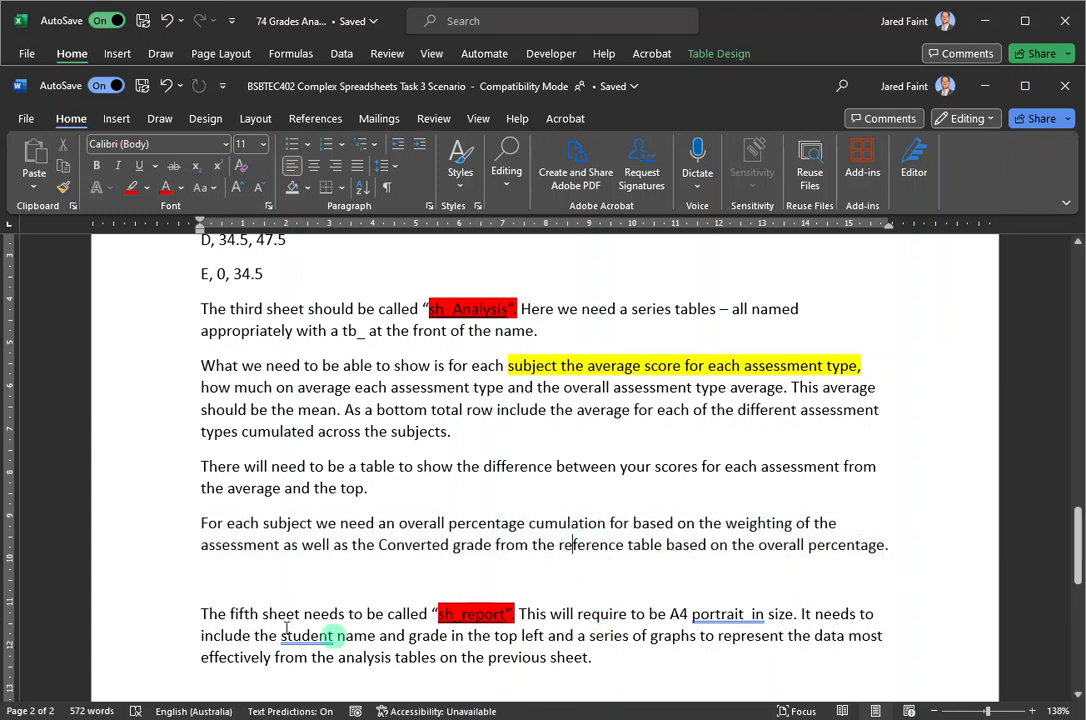
pyautogui.hotkey('alt', 'Tab')
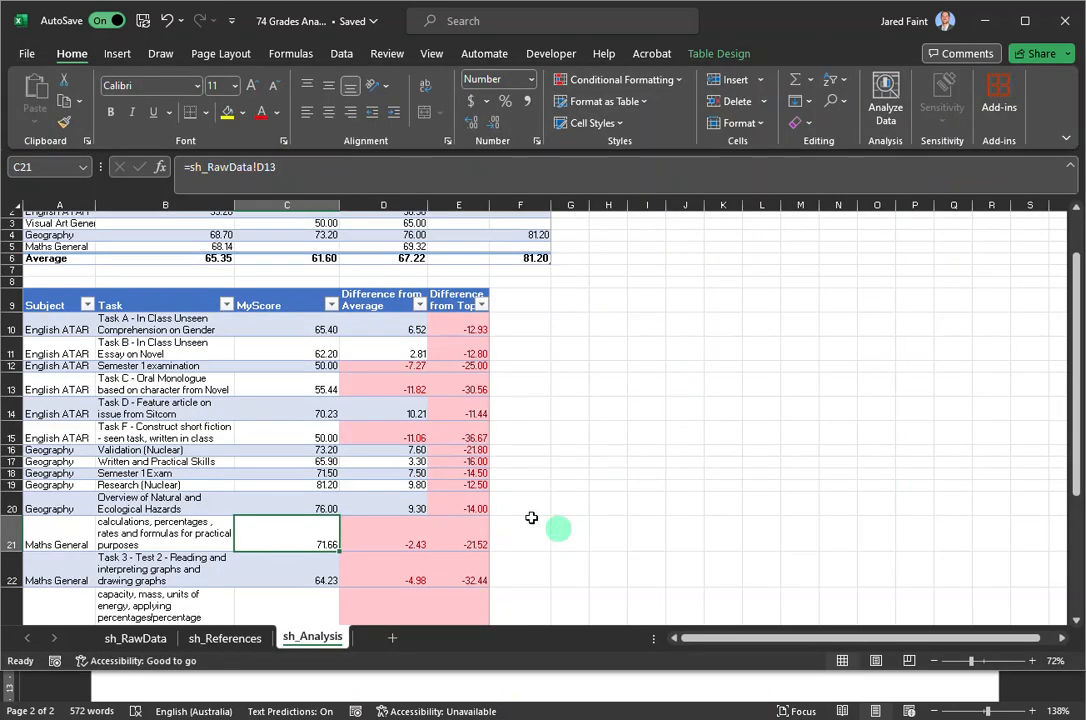
# Examine the My Score and Weighting columns on the sh_RawData sheet
pyautogui.click(135, 638)
pyautogui.click(528, 287)
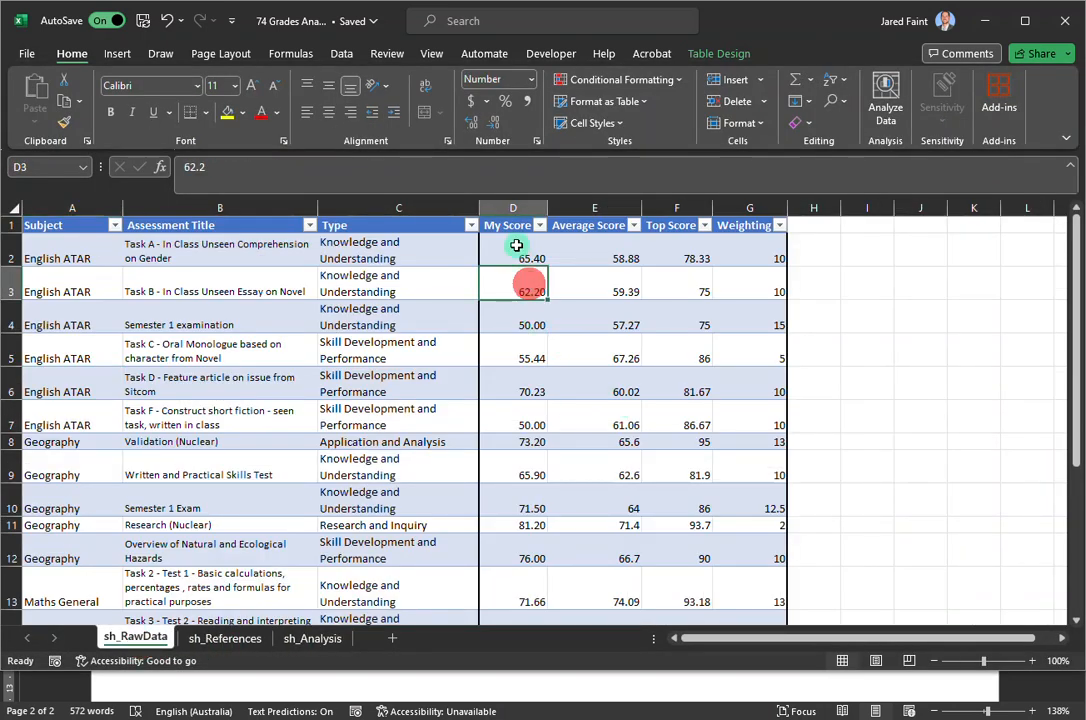
pyautogui.click(517, 247)
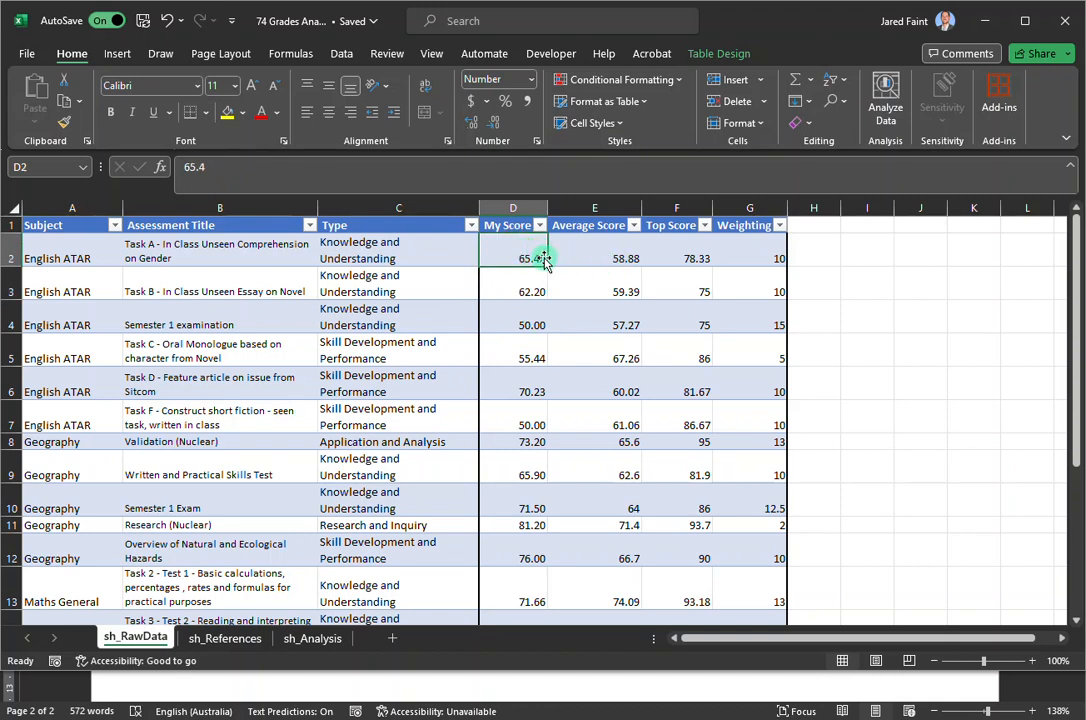
pyautogui.click(760, 246)
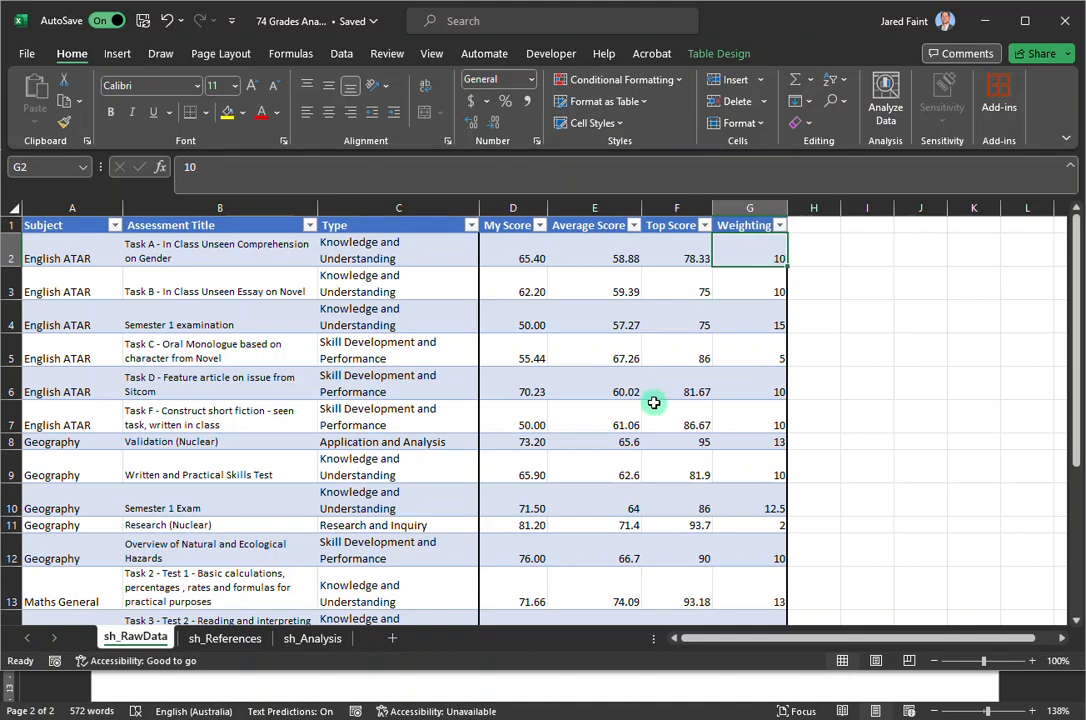
# On sh_Analysis, start a third table below the existing ones with the headers Subject, Task and My score in A32:C32
pyautogui.click(320, 640)
pyautogui.scroll(-5, 140, 460)
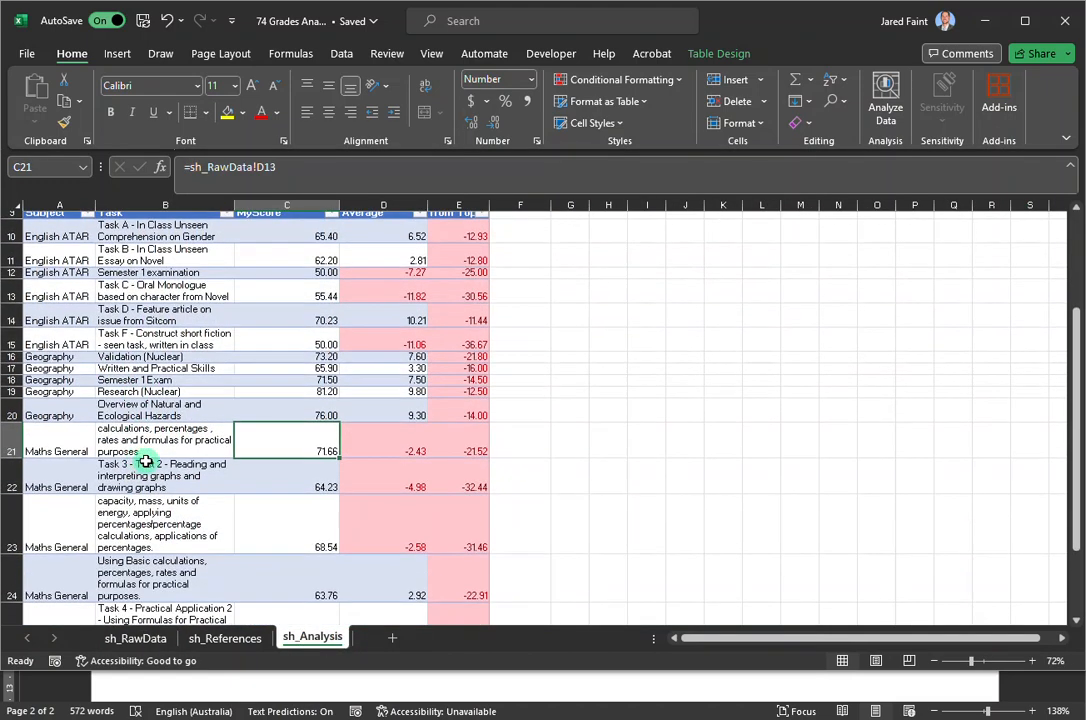
pyautogui.scroll(-1, 175, 456)
pyautogui.click(46, 480)
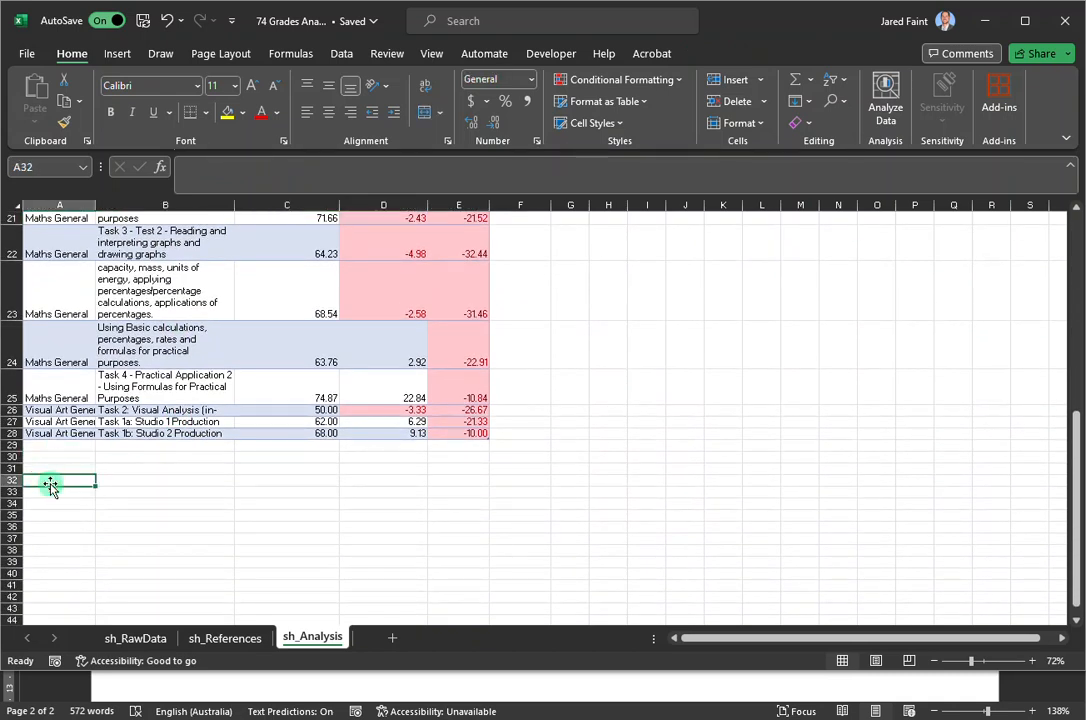
pyautogui.write('Subject')
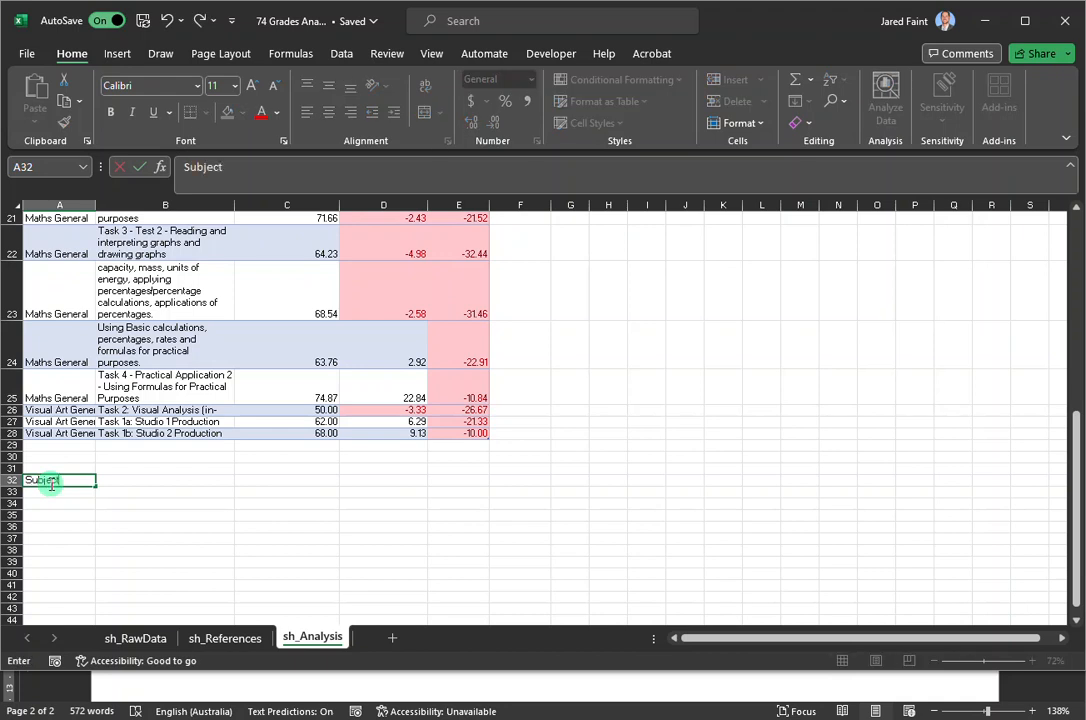
pyautogui.press('Tab')
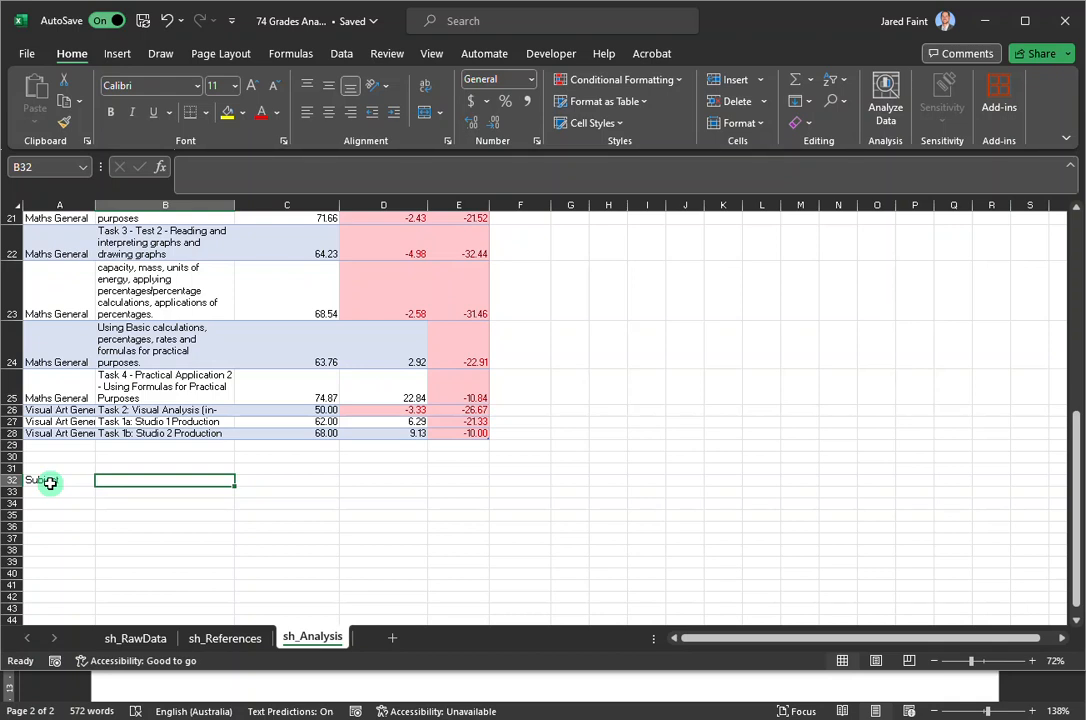
pyautogui.write('Task')
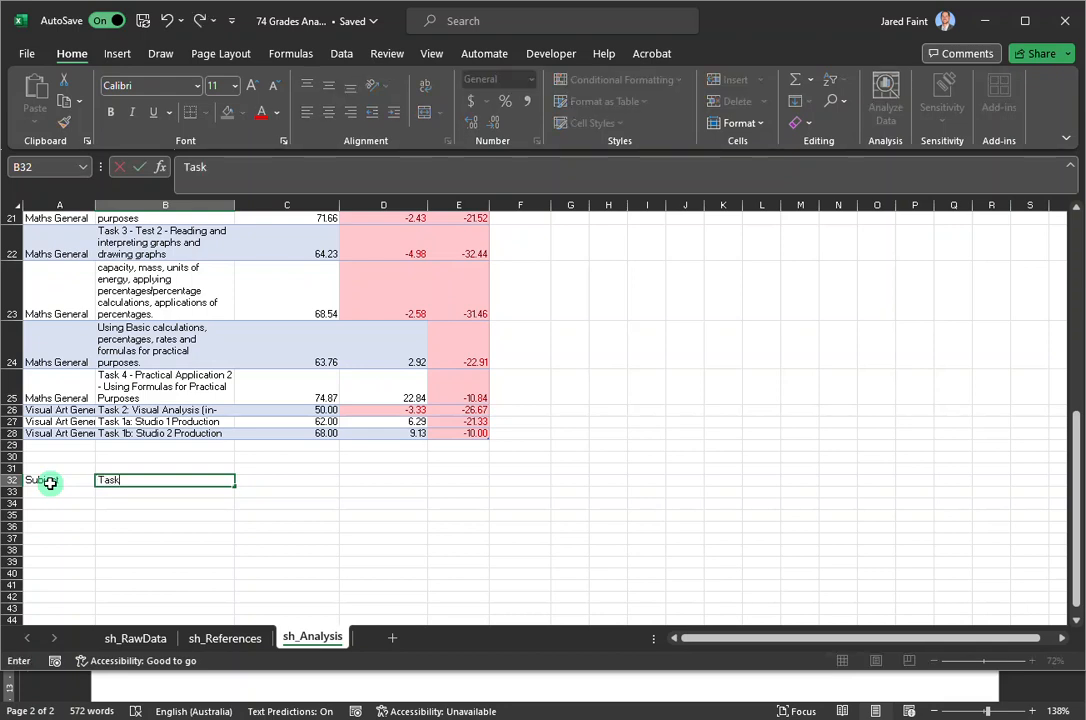
pyautogui.press('Tab')
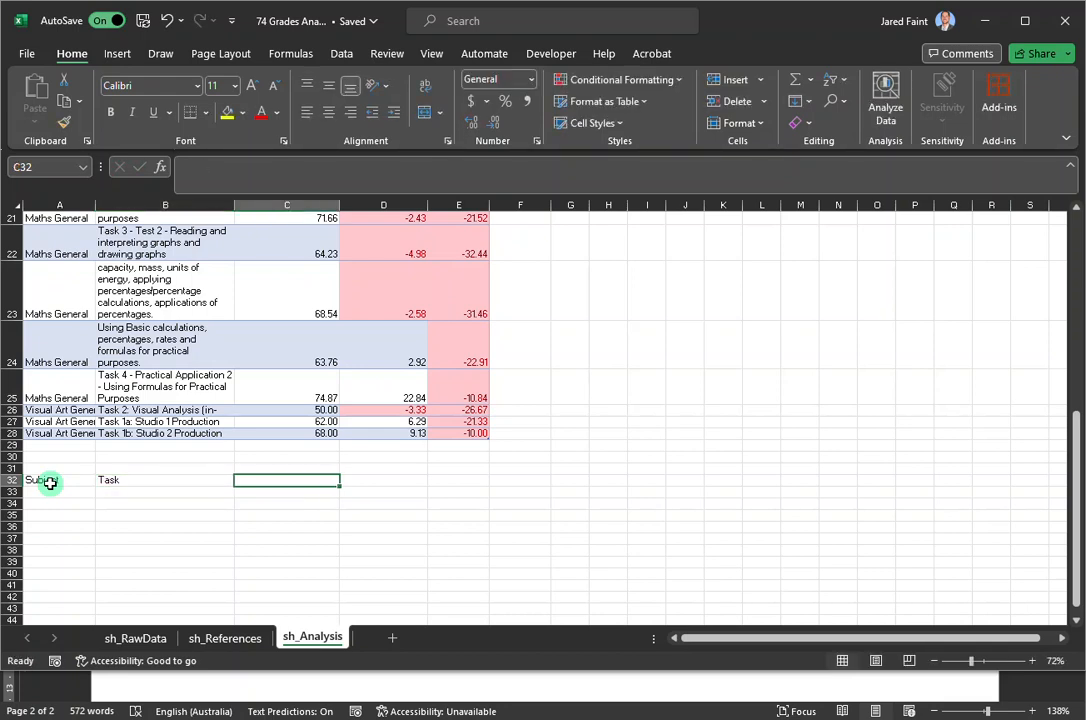
pyautogui.write('My score')
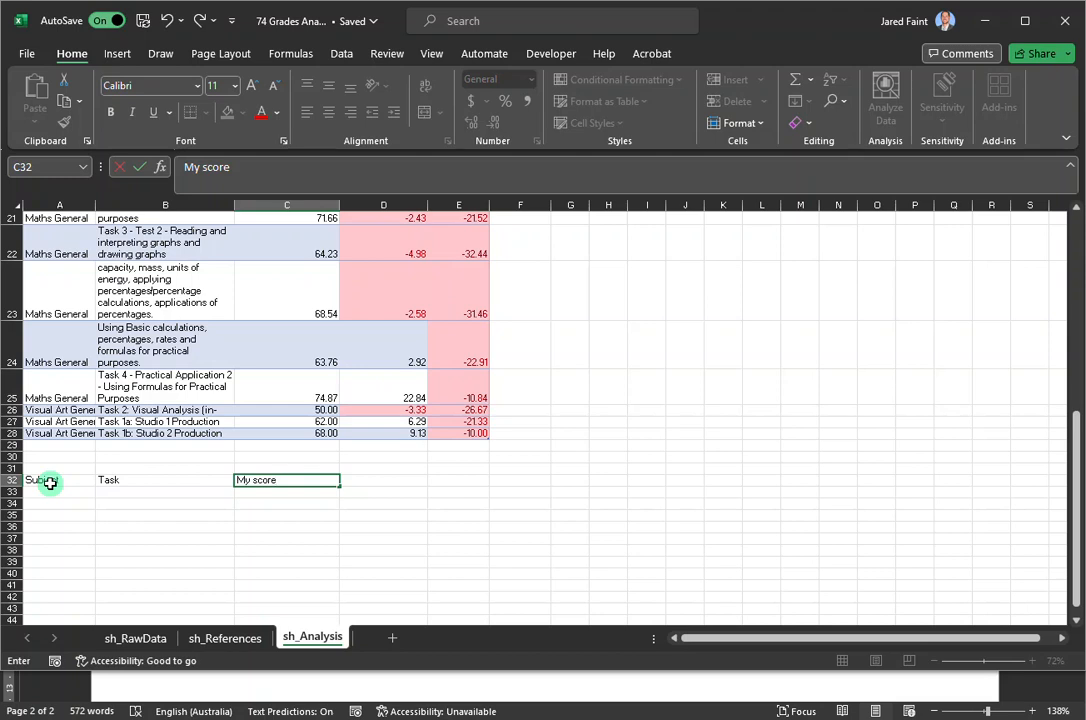
pyautogui.press('Tab')
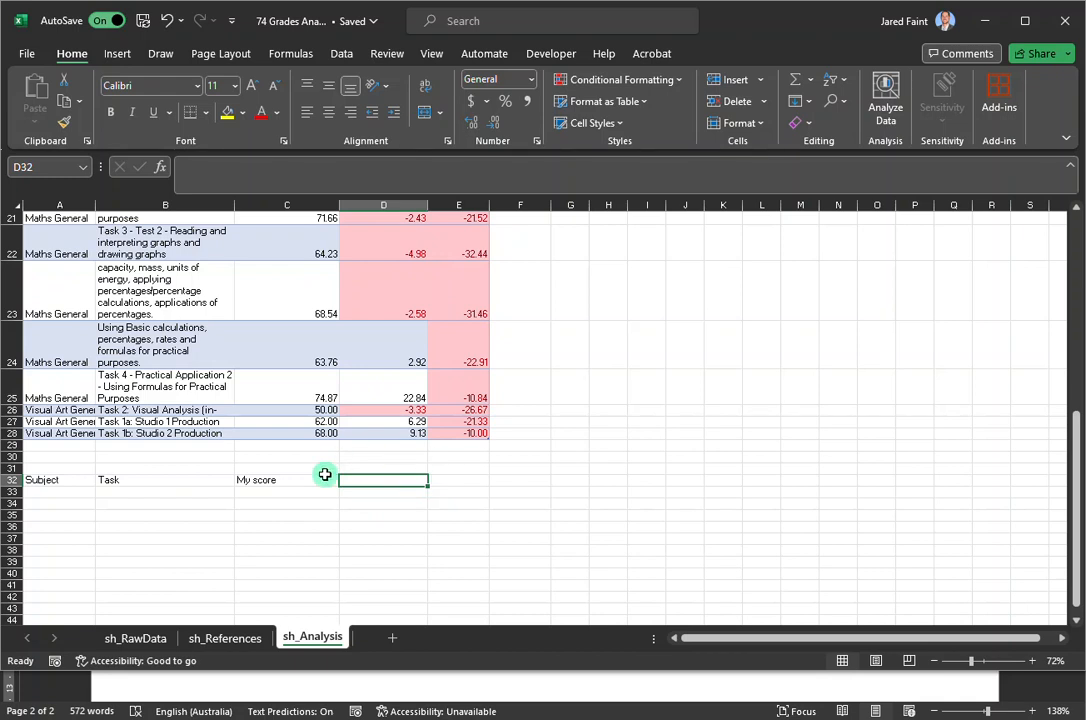
# Add the headers Weighting in D32 and My Percentage for task in E32, after checking the sh_RawData columns
pyautogui.click(137, 637)
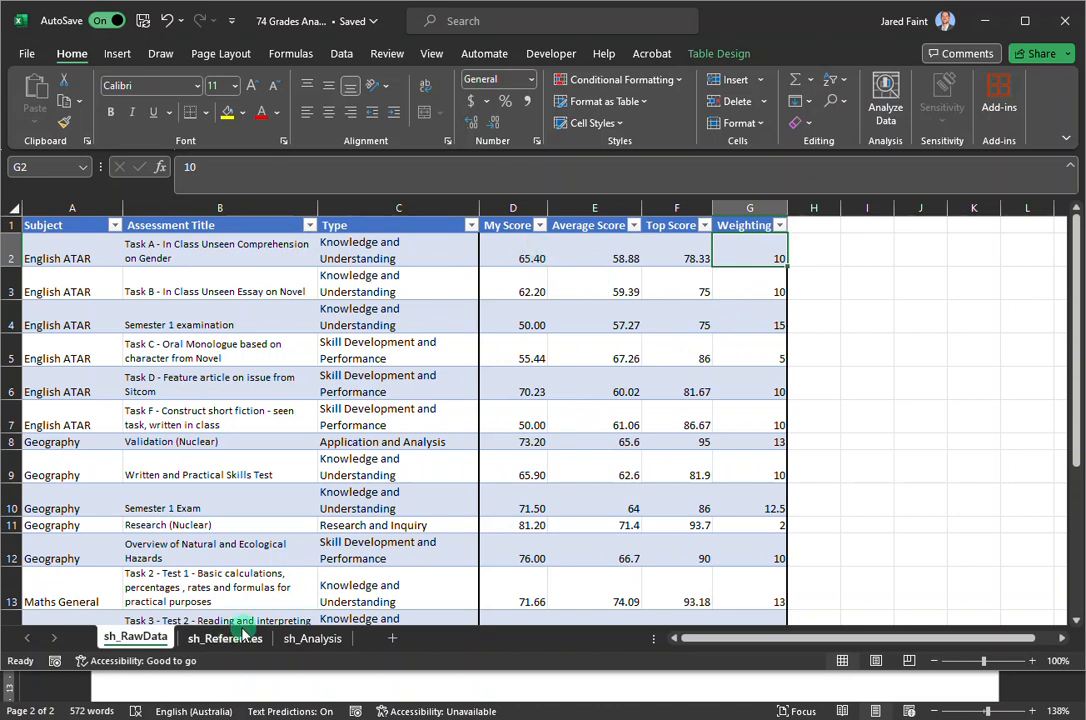
pyautogui.click(308, 648)
pyautogui.scroll(-1, 128, 528)
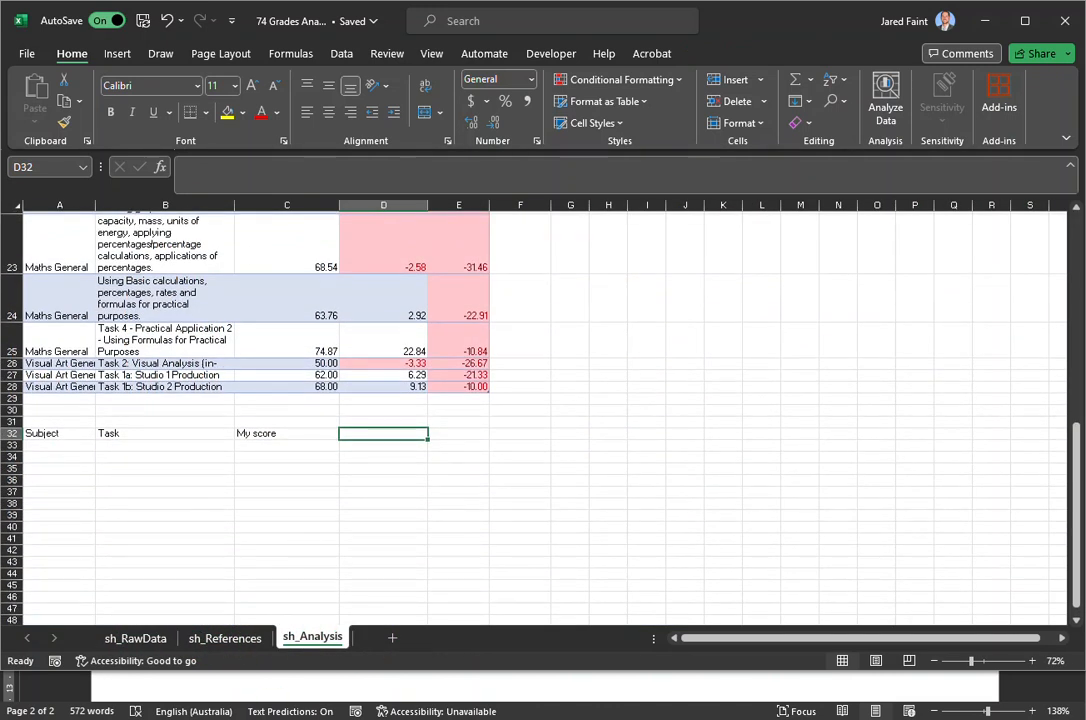
pyautogui.scroll(-1, 375, 300)
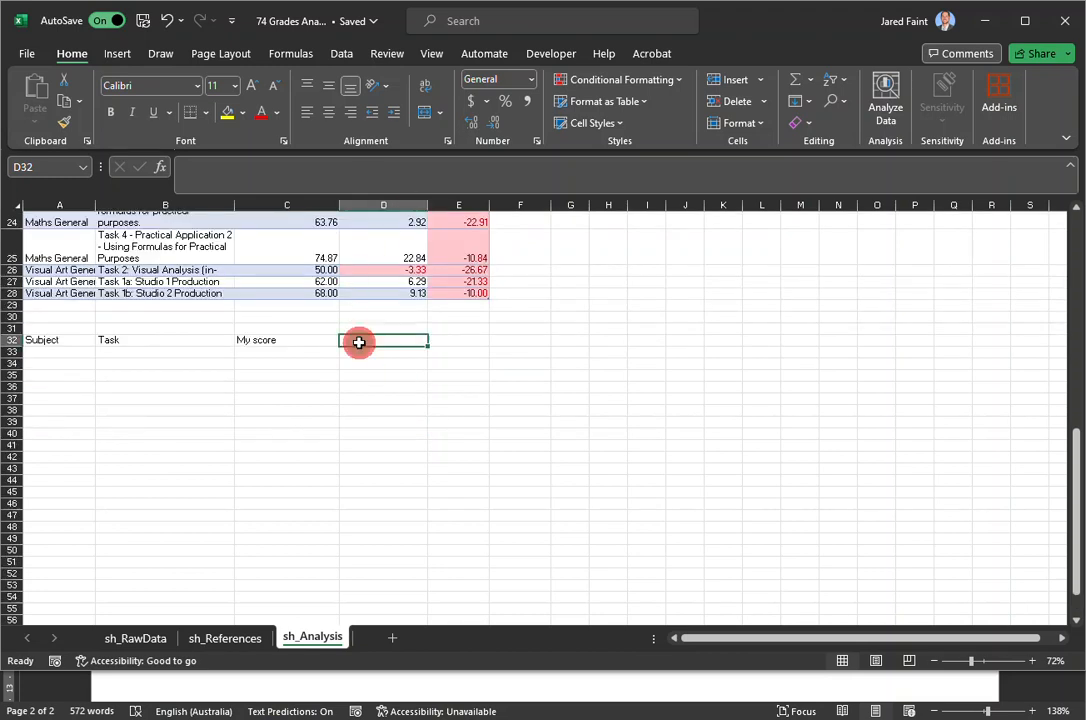
pyautogui.write('Weighting')
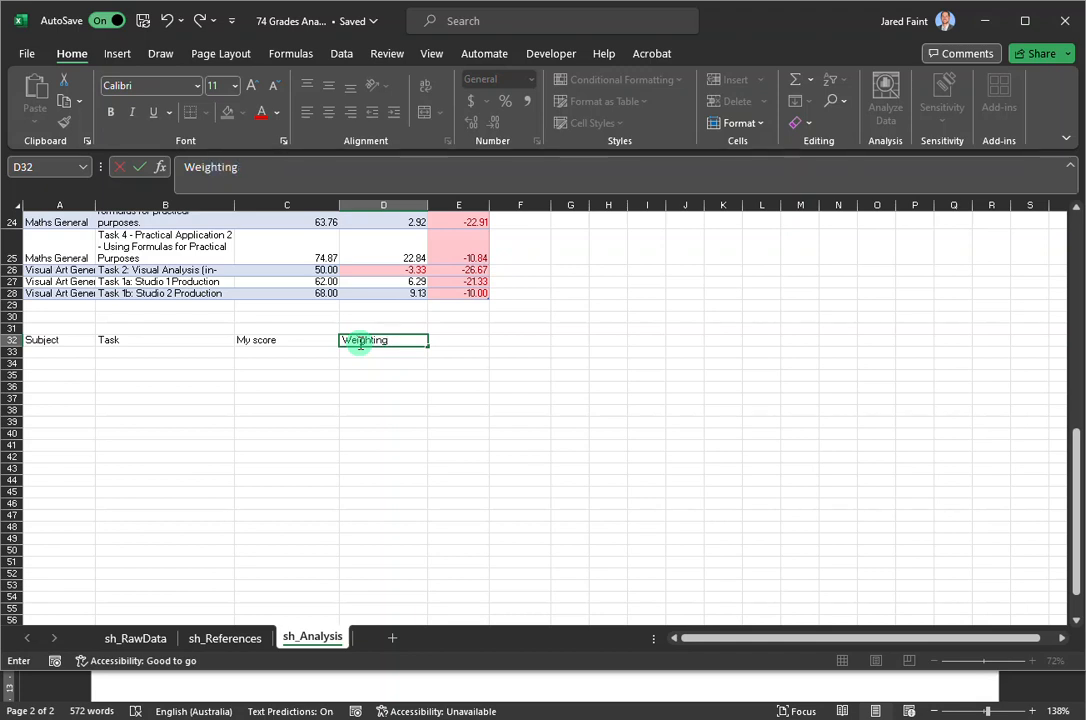
pyautogui.press('Tab')
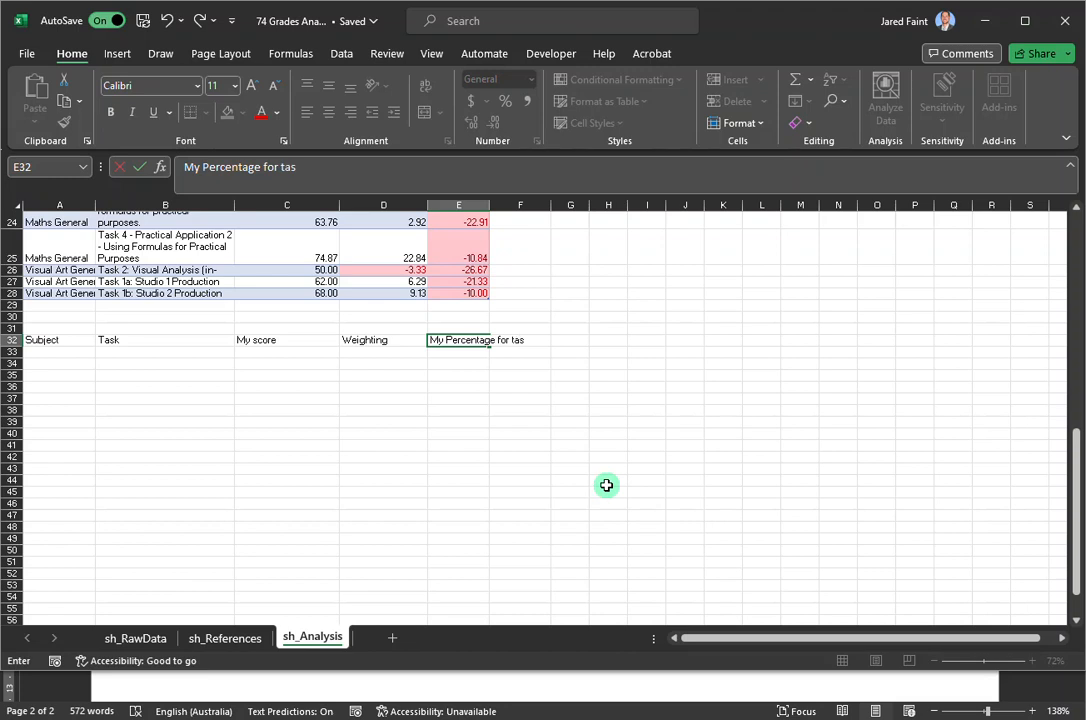
pyautogui.click(545, 457)
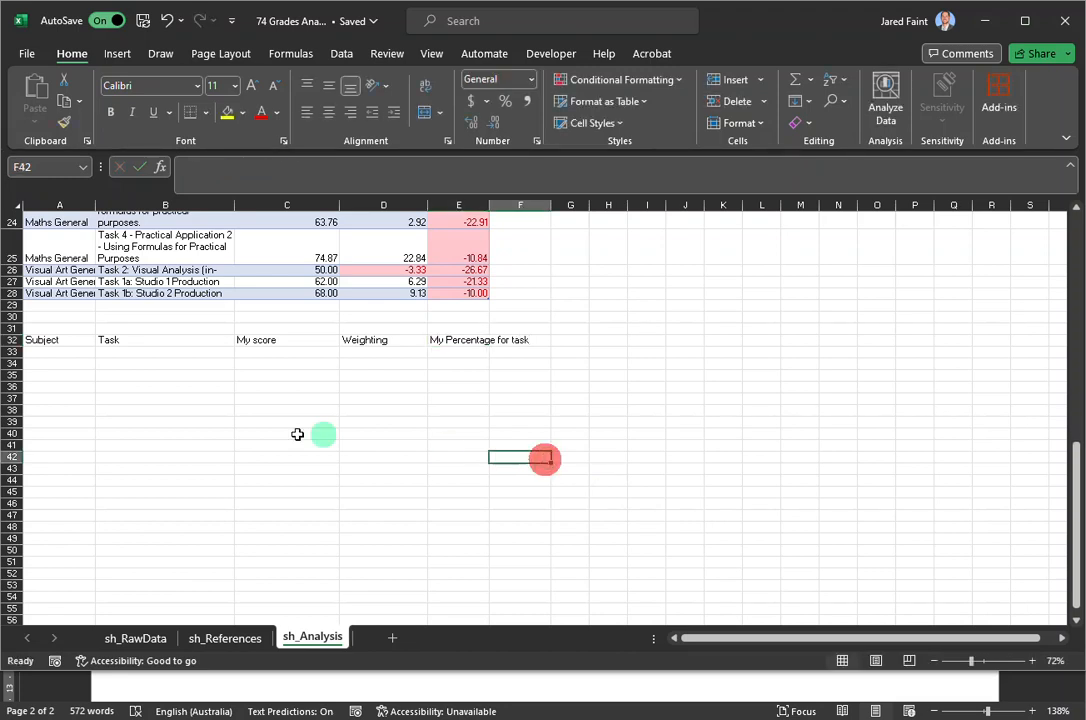
# Convert the range A32:E40 into a table, using row 32 as its header row
pyautogui.click(41, 344)
pyautogui.keyDown('shift'); pyautogui.click(471, 440); pyautogui.keyUp('shift')
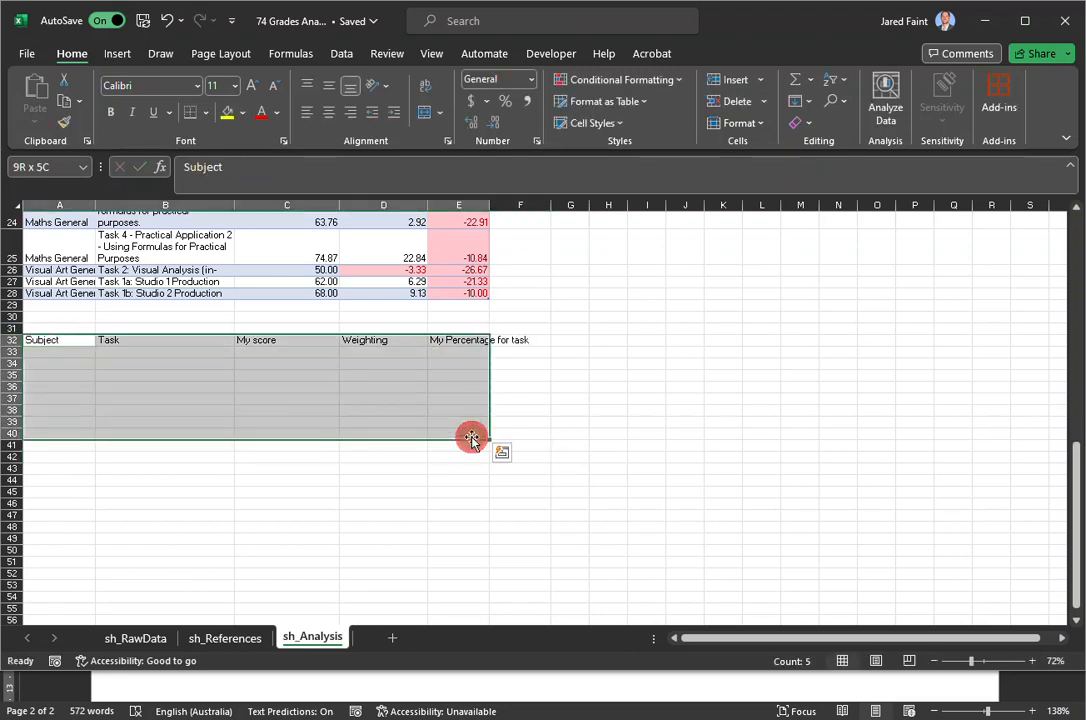
pyautogui.hotkey('ctrl', 't')
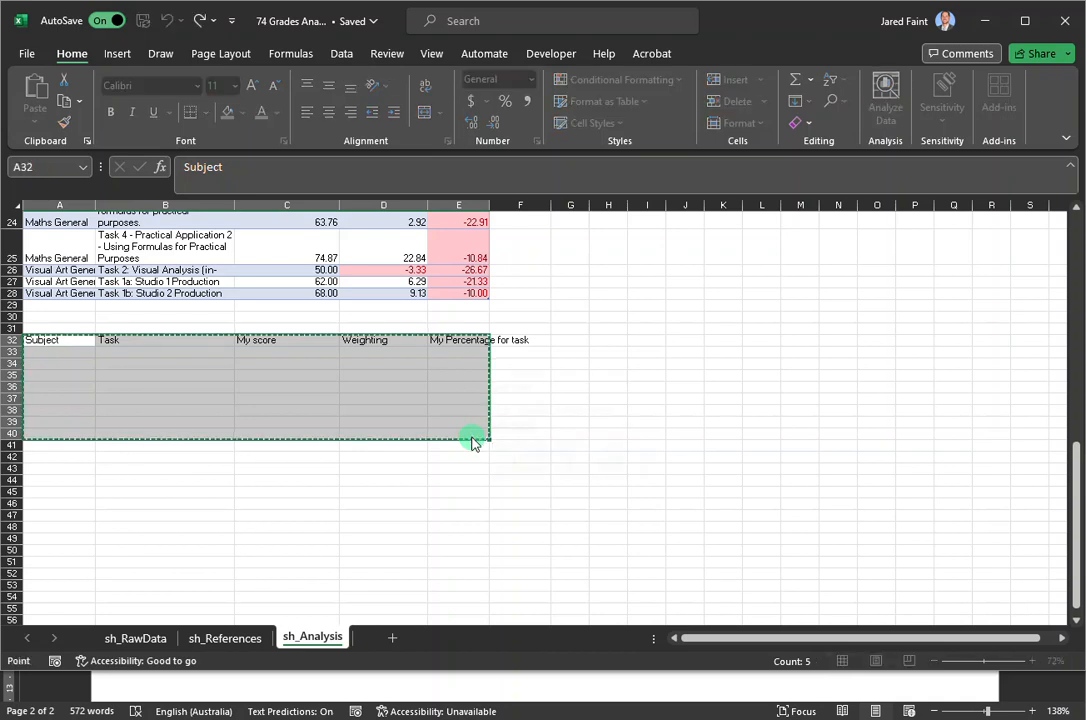
pyautogui.click(483, 446)
pyautogui.click(540, 464)
pyautogui.click(36, 351)
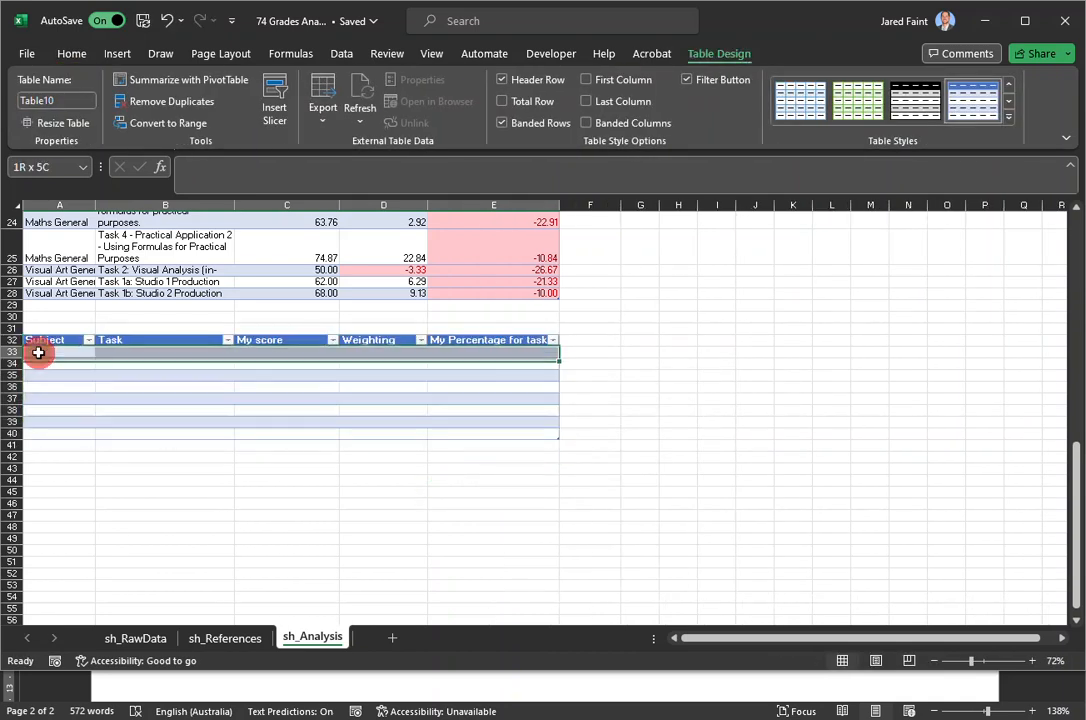
pyautogui.click(111, 381)
# Fill the new table's Subject column from A33 with the formula =sh_RawData!A2
pyautogui.click(61, 352)
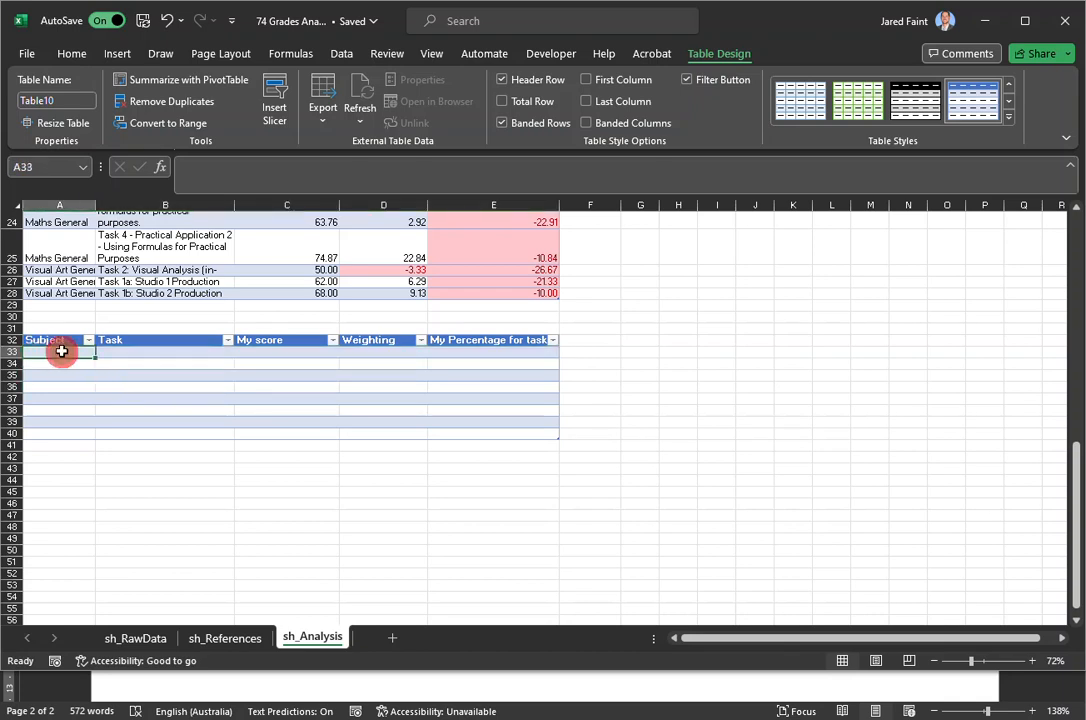
pyautogui.write('=')
pyautogui.click(135, 637)
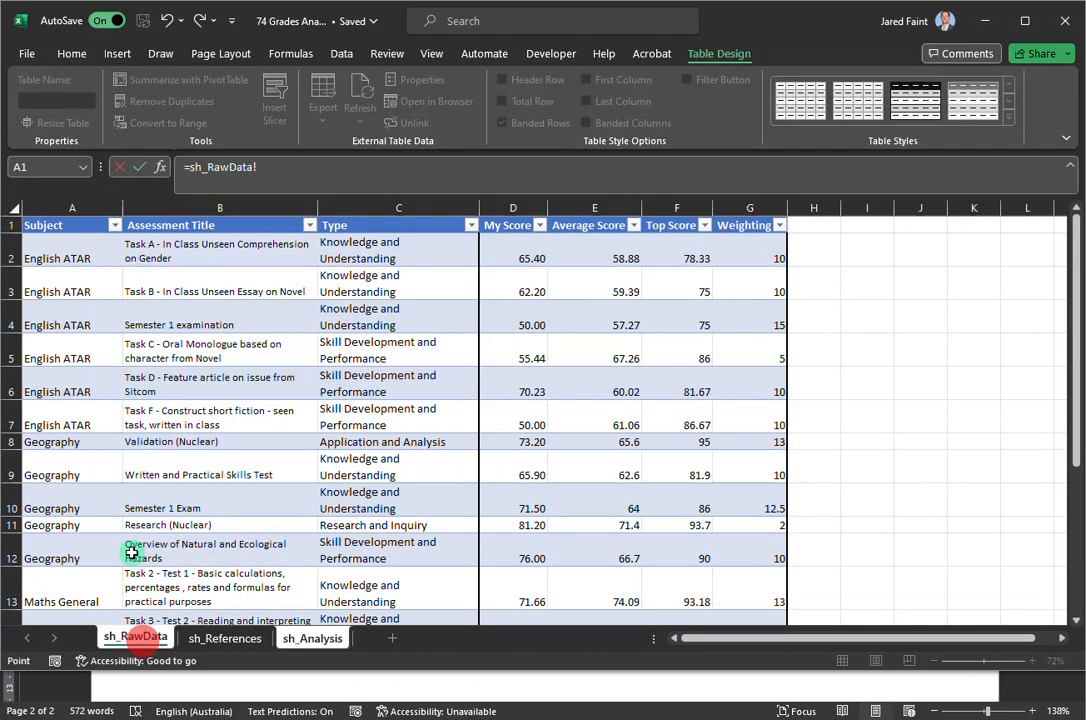
pyautogui.click(66, 260)
pyautogui.press('Return')
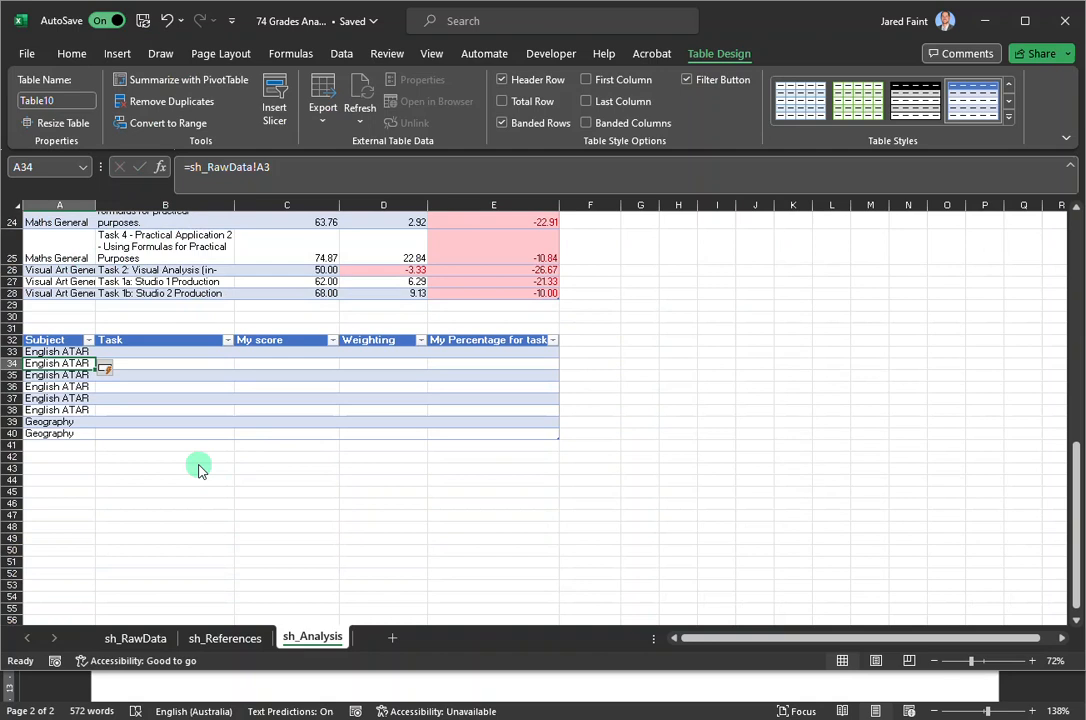
# Extend the new table down to row 54 so that the Subject formula fills the added rows
pyautogui.click(156, 354)
pyautogui.moveTo(557, 437); pyautogui.dragTo(541, 602)
pyautogui.scroll(-2, 302, 502)
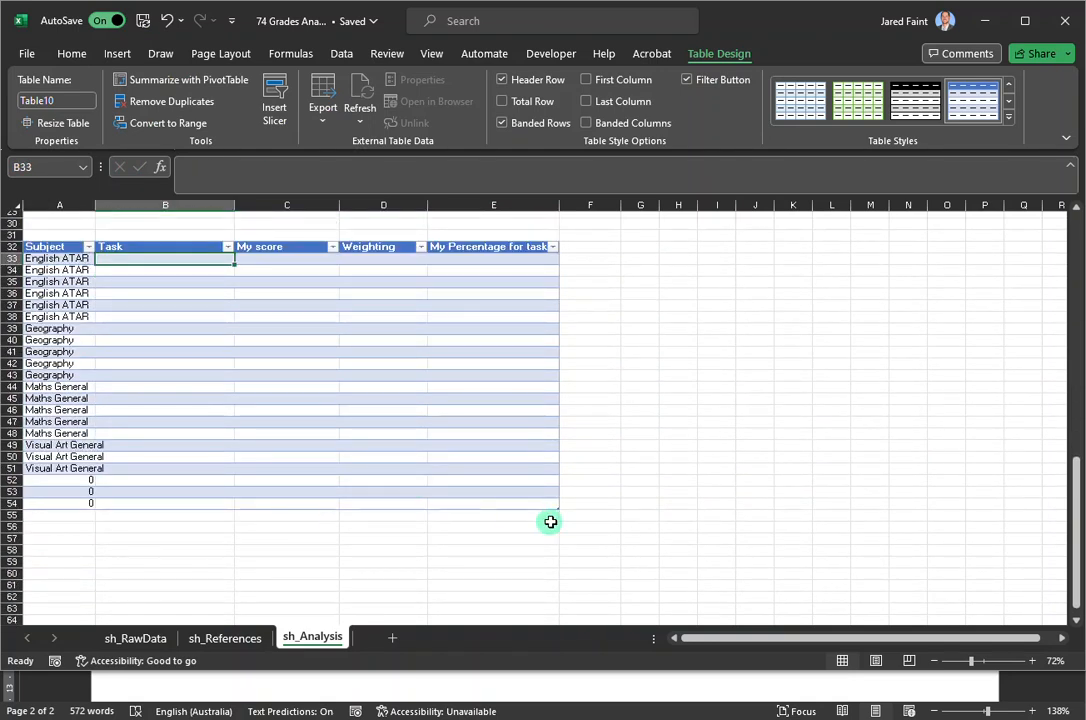
# Shrink the new table so that it ends at row 51, the last row with a subject
pyautogui.click(521, 493)
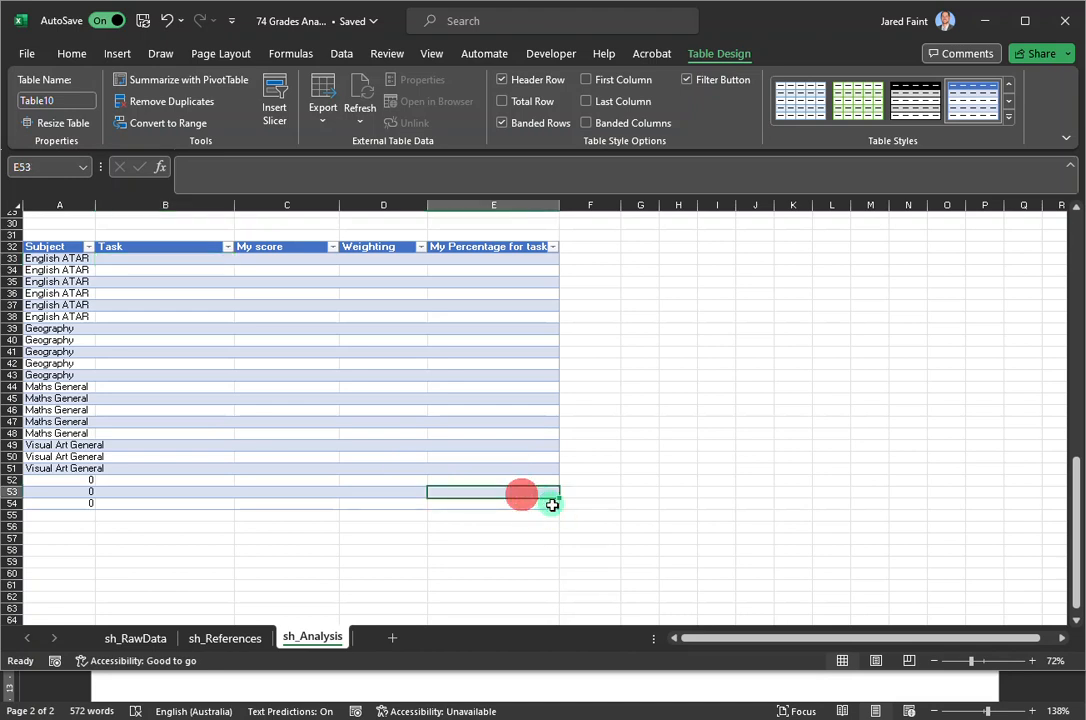
pyautogui.click(431, 422)
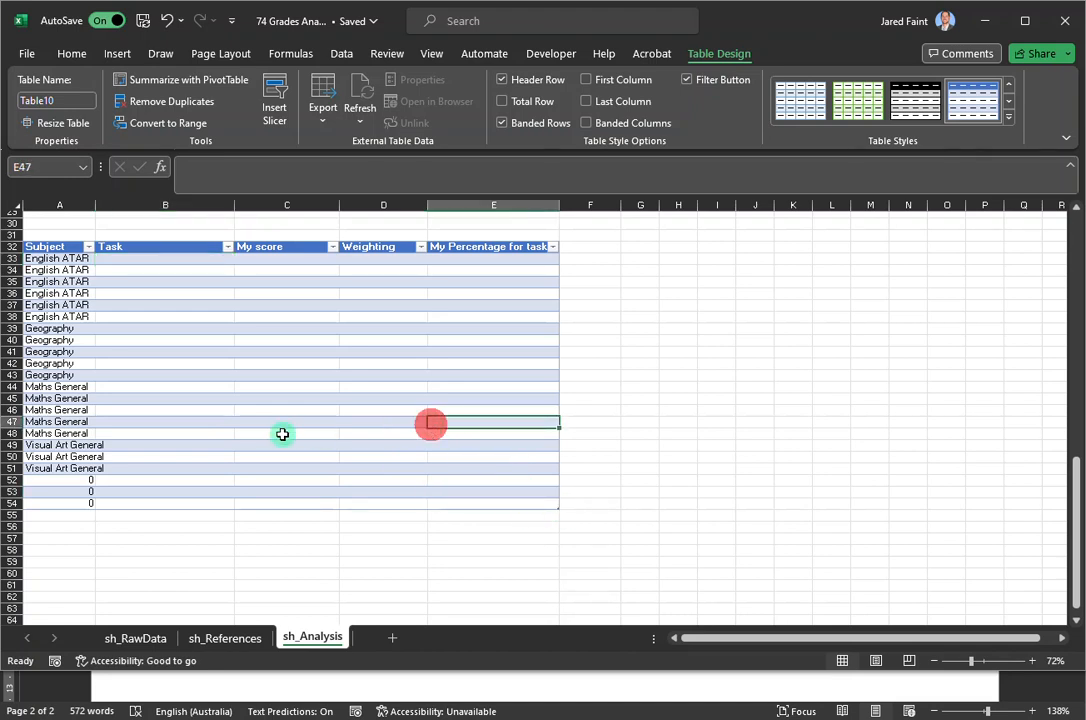
pyautogui.scroll(1, 479, 525)
pyautogui.moveTo(558, 555); pyautogui.dragTo(558, 519)
# Clear the leftover Subject formulas in A52:A54 below the table and autofit the width of column A
pyautogui.click(87, 553)
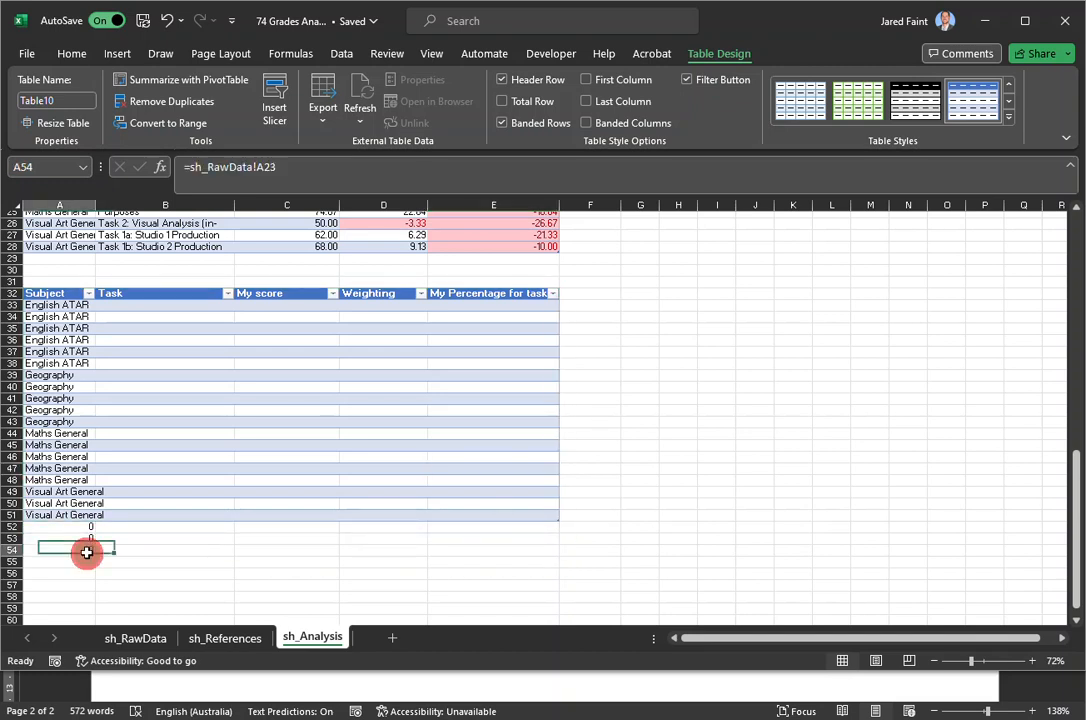
pyautogui.press('BackSpace')
pyautogui.click(80, 540)
pyautogui.press('BackSpace')
pyautogui.click(80, 531)
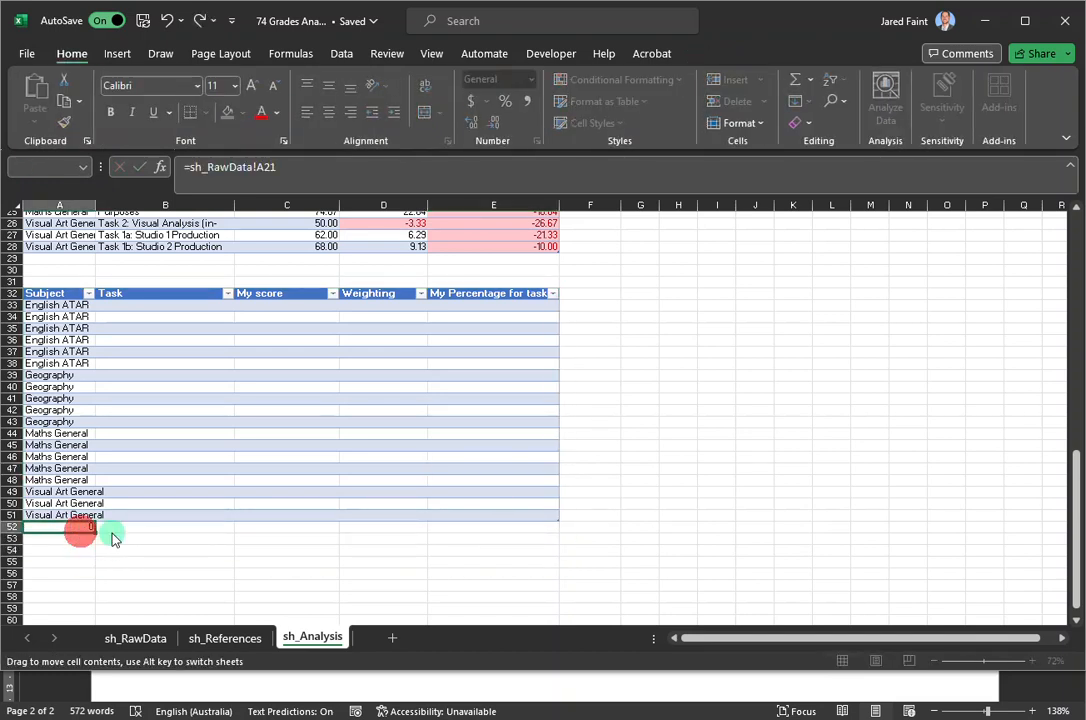
pyautogui.moveTo(112, 539); pyautogui.dragTo(170, 556)
pyautogui.click(636, 428)
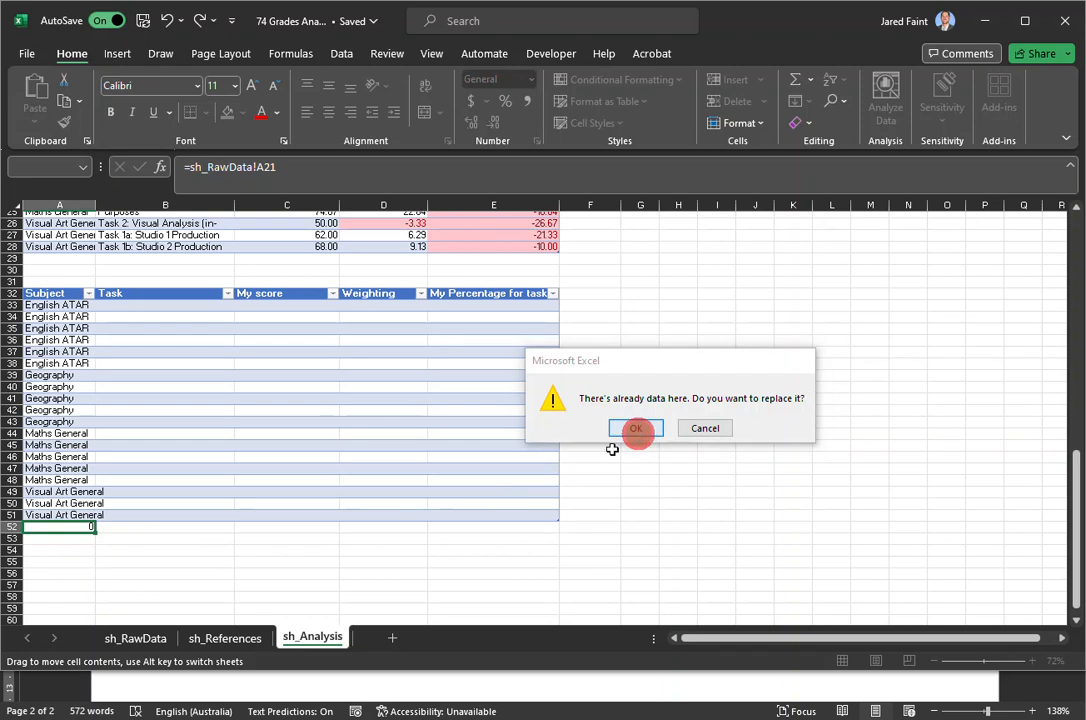
pyautogui.click(312, 583)
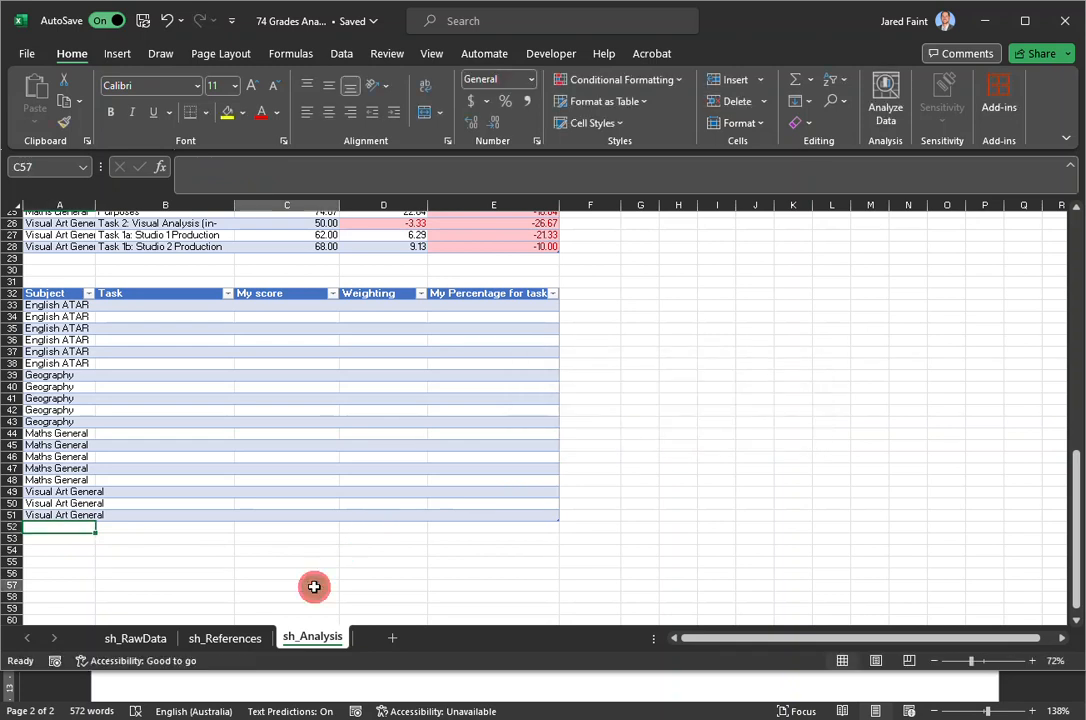
pyautogui.doubleClick(96, 203)
# Fill the table's Task column from B33 with the formula =sh_RawData!B2
pyautogui.click(146, 638)
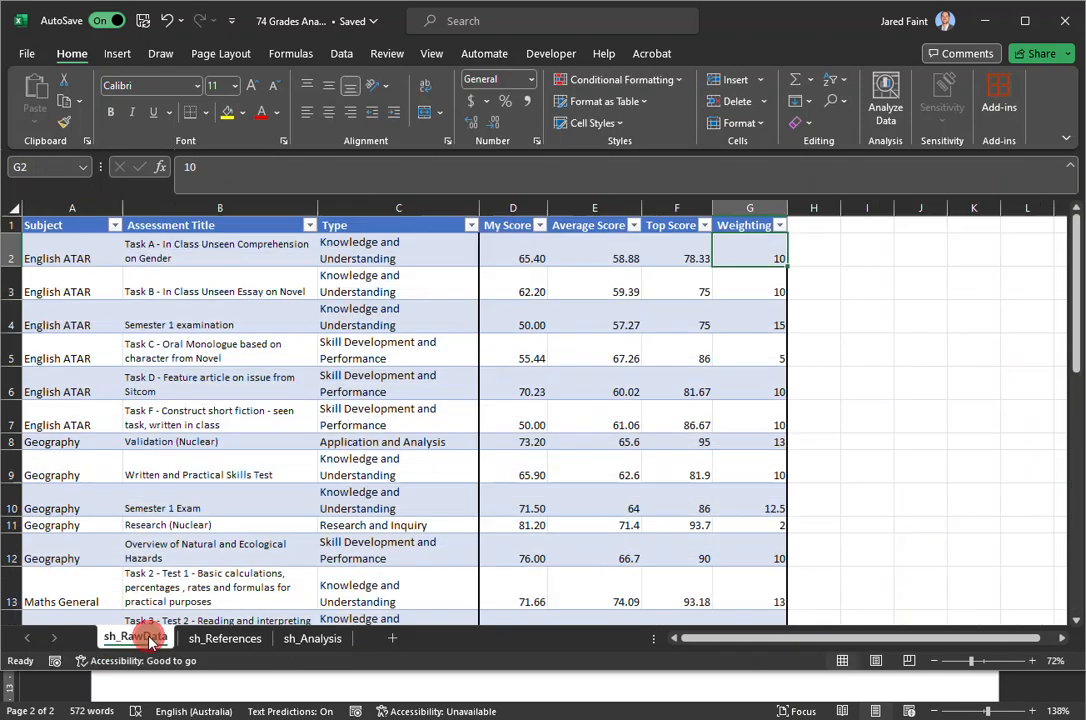
pyautogui.click(300, 638)
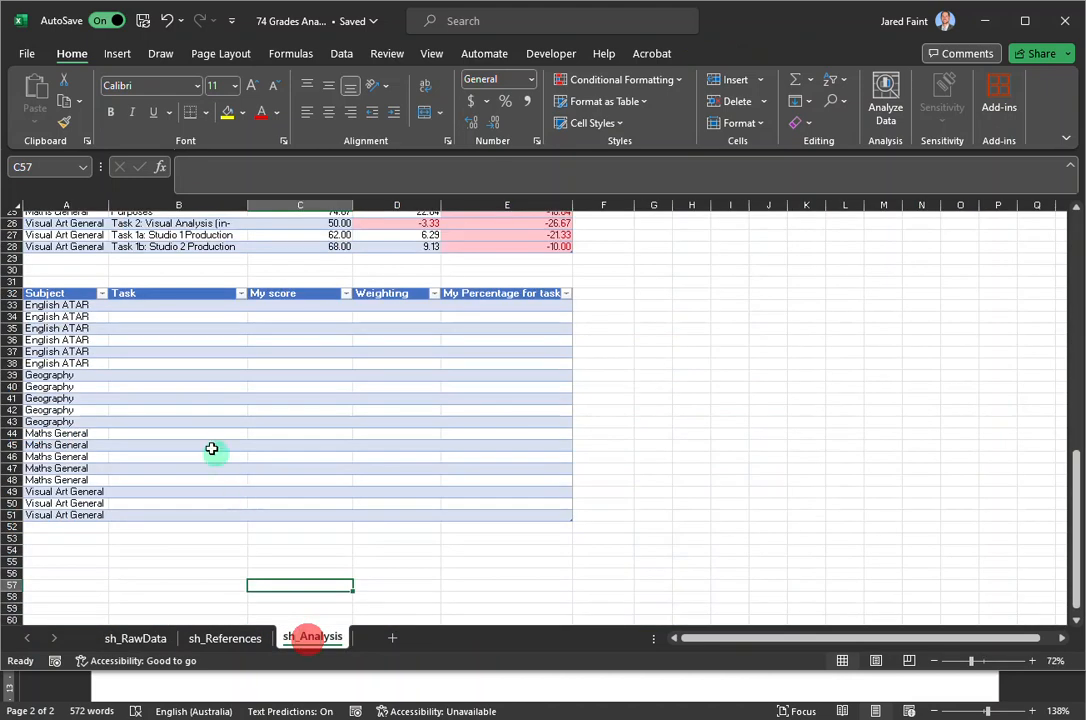
pyautogui.click(162, 305)
pyautogui.write('=')
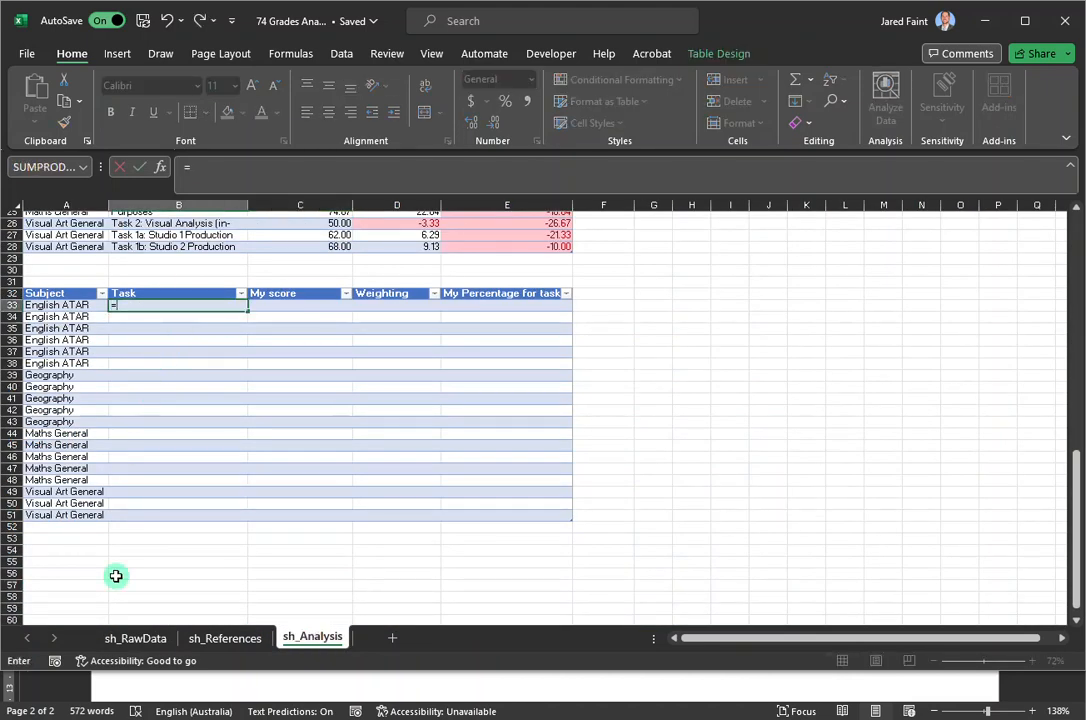
pyautogui.click(137, 638)
pyautogui.click(177, 252)
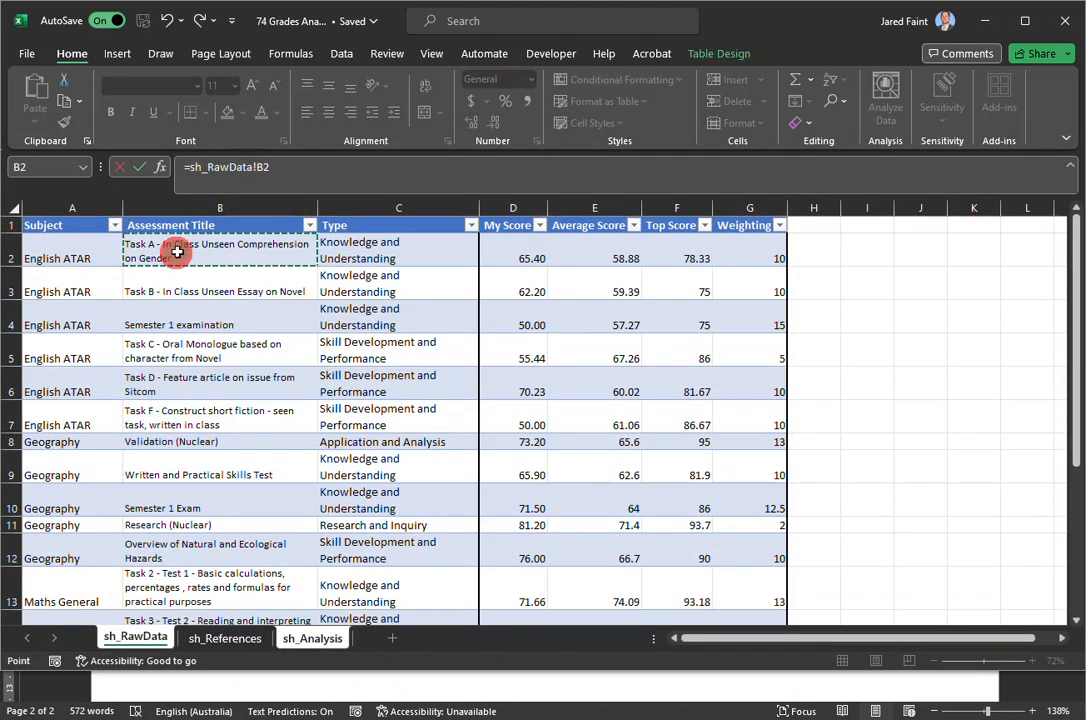
pyautogui.press('Return')
# Wrap the text of the task titles in B33:B51
pyautogui.moveTo(145, 305); pyautogui.dragTo(166, 515)
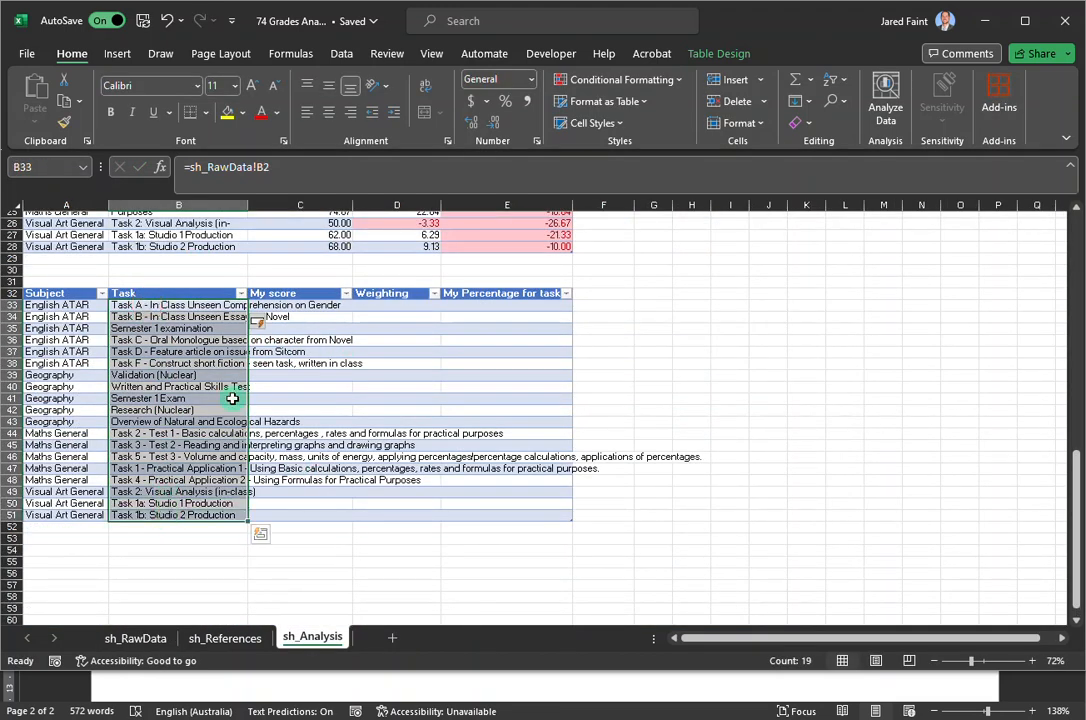
pyautogui.click(371, 85)
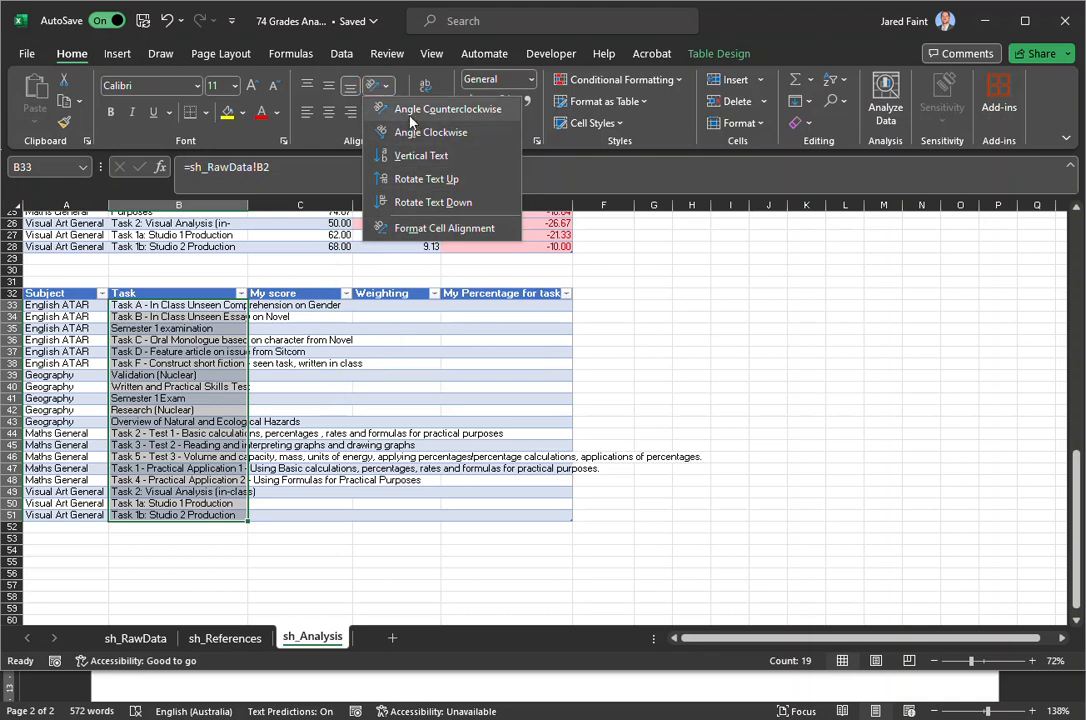
pyautogui.click(423, 88)
pyautogui.click(359, 439)
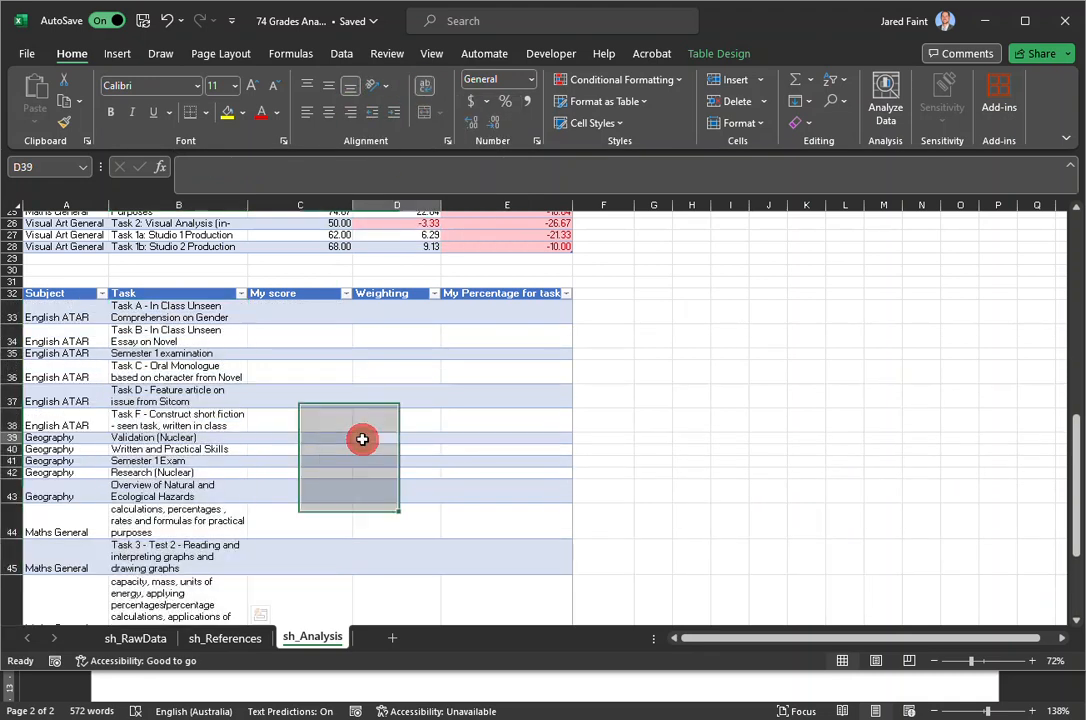
# Fill the table's My score column from C33 with the formula =sh_RawData!D2
pyautogui.click(277, 309)
pyautogui.write('=')
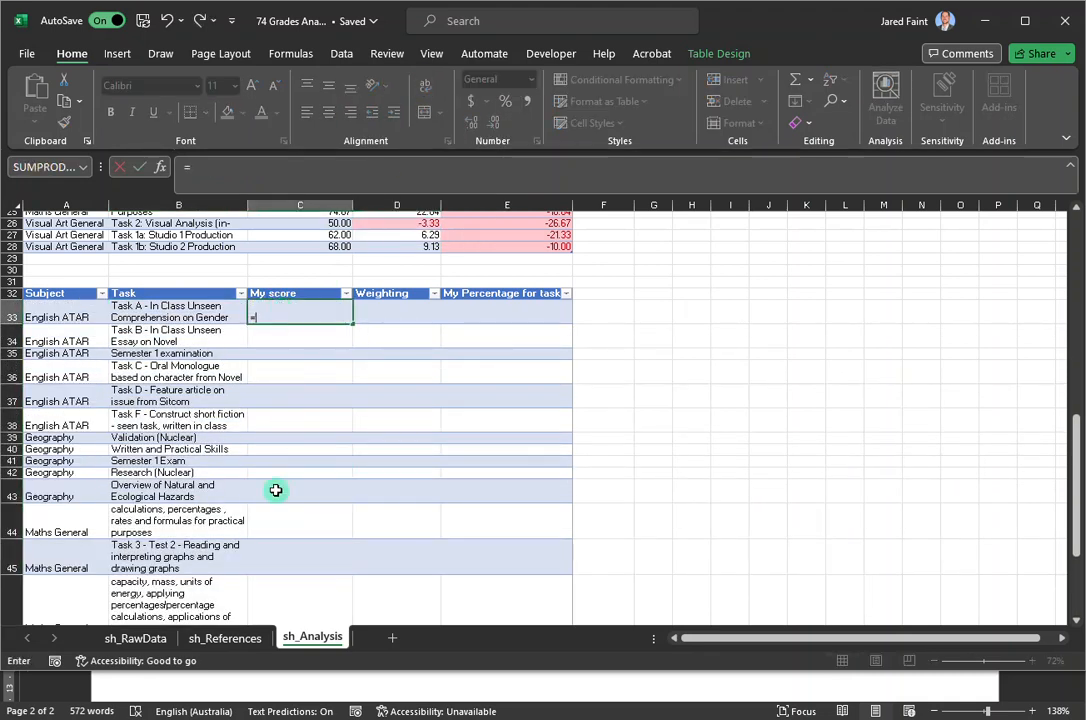
pyautogui.click(148, 642)
pyautogui.click(500, 250)
pyautogui.press('Return')
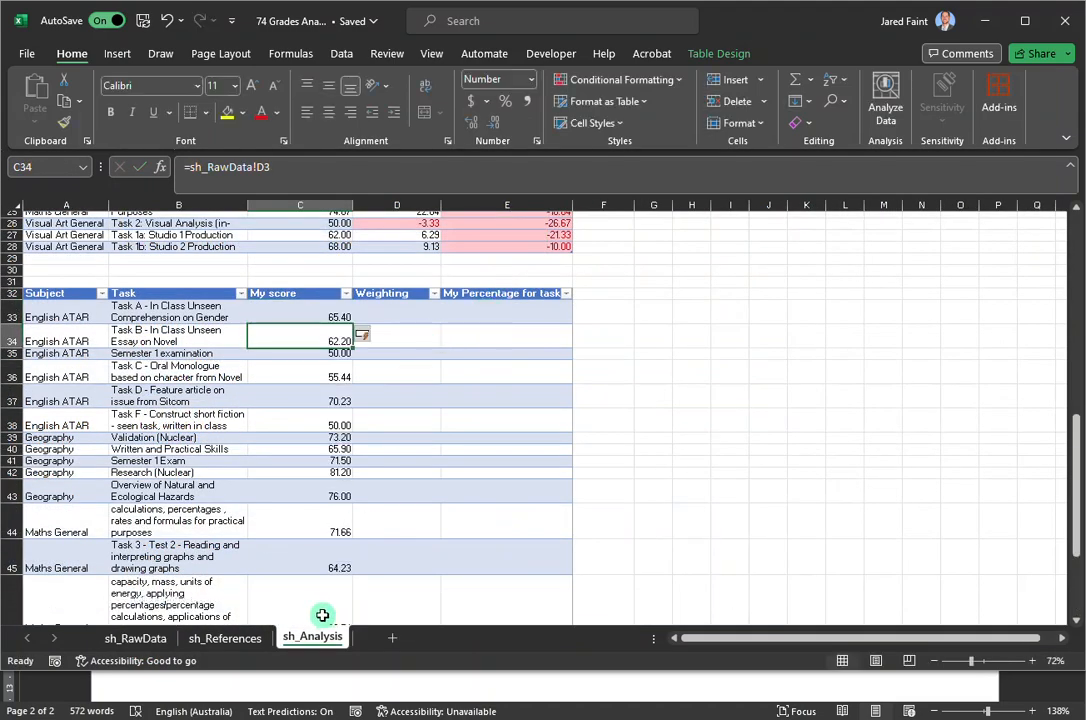
pyautogui.scroll(-3, 359, 532)
pyautogui.scroll(3, 353, 532)
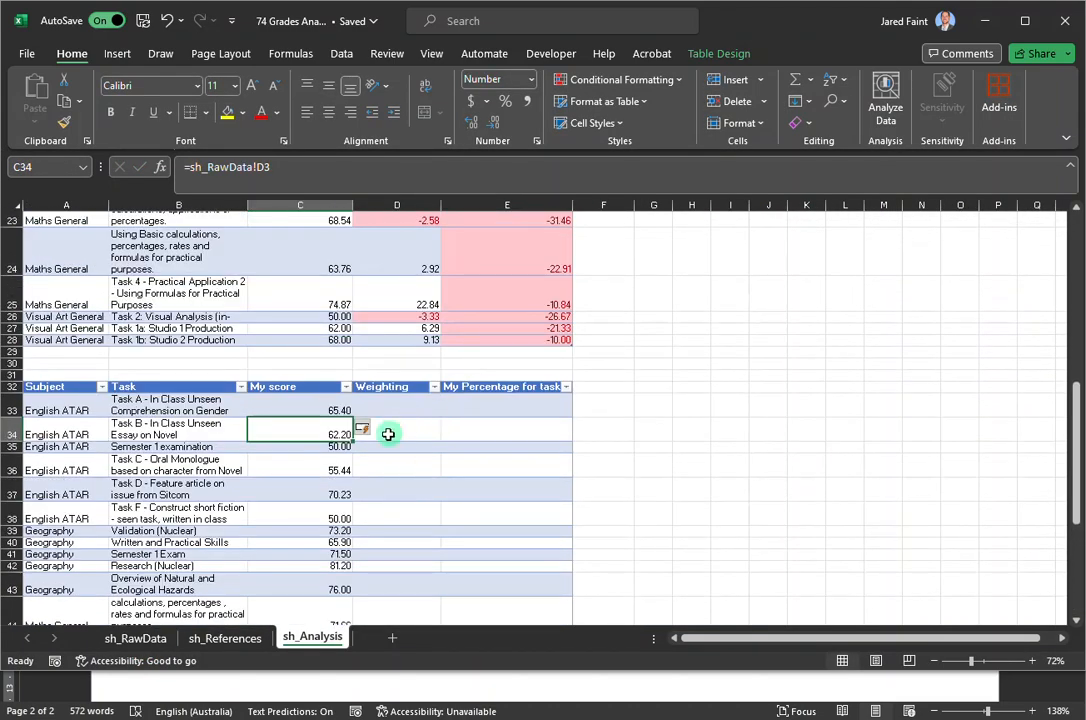
# Fill the table's Weighting column from D33 with the formula =sh_RawData!G2
pyautogui.click(400, 403)
pyautogui.write('=')
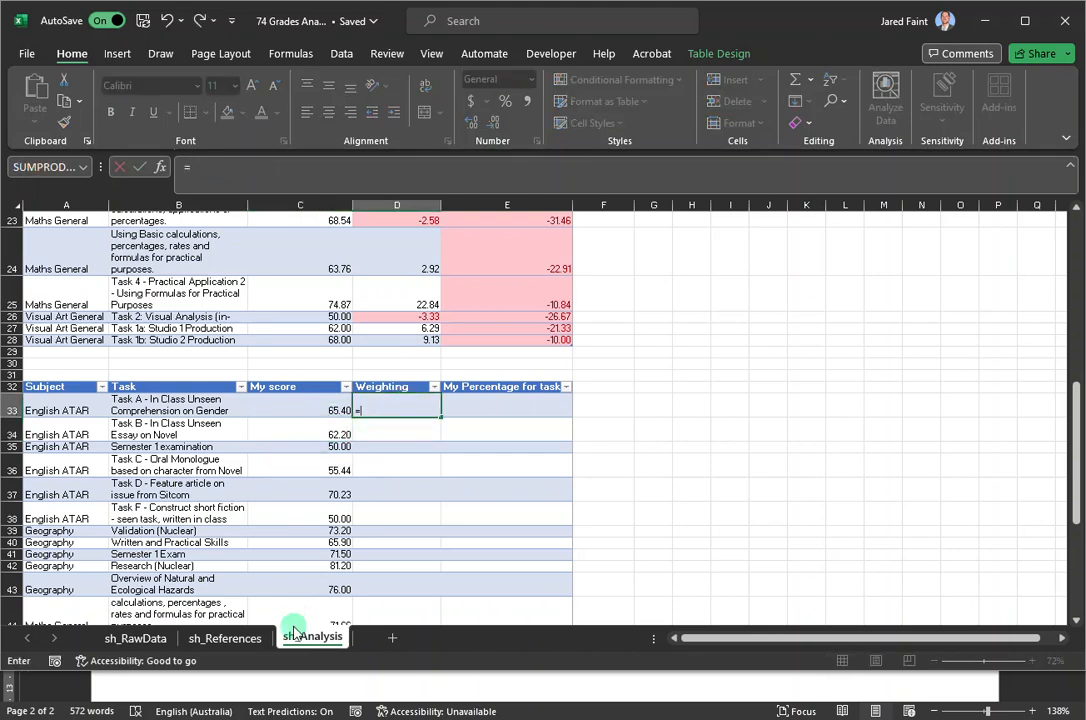
pyautogui.click(135, 640)
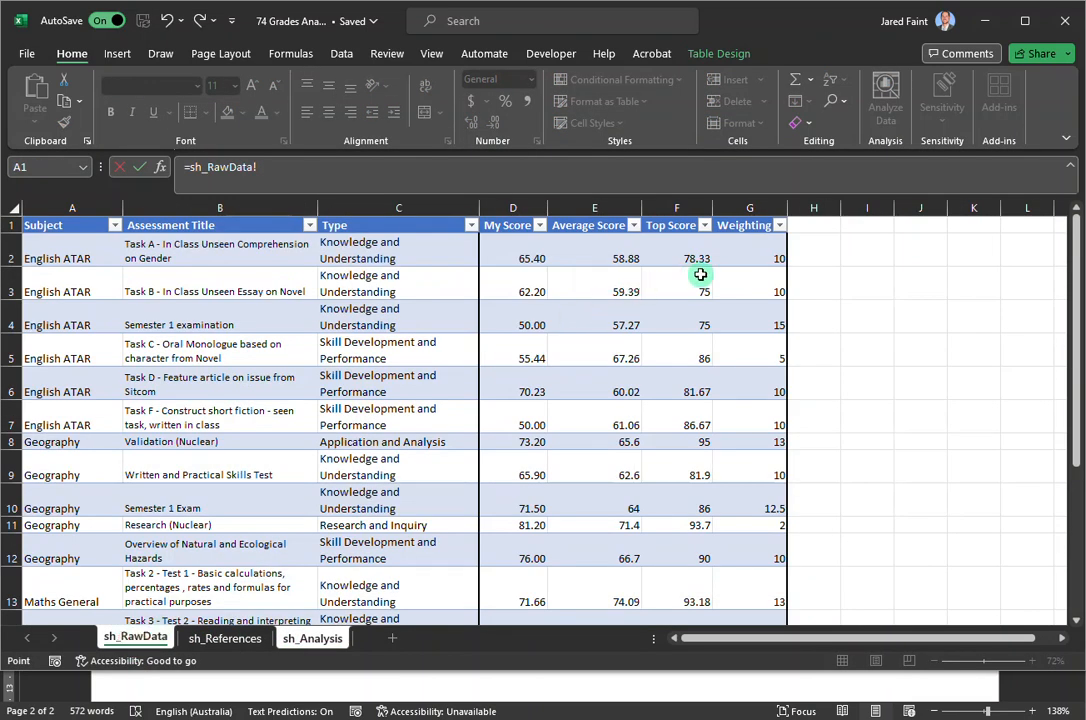
pyautogui.click(774, 244)
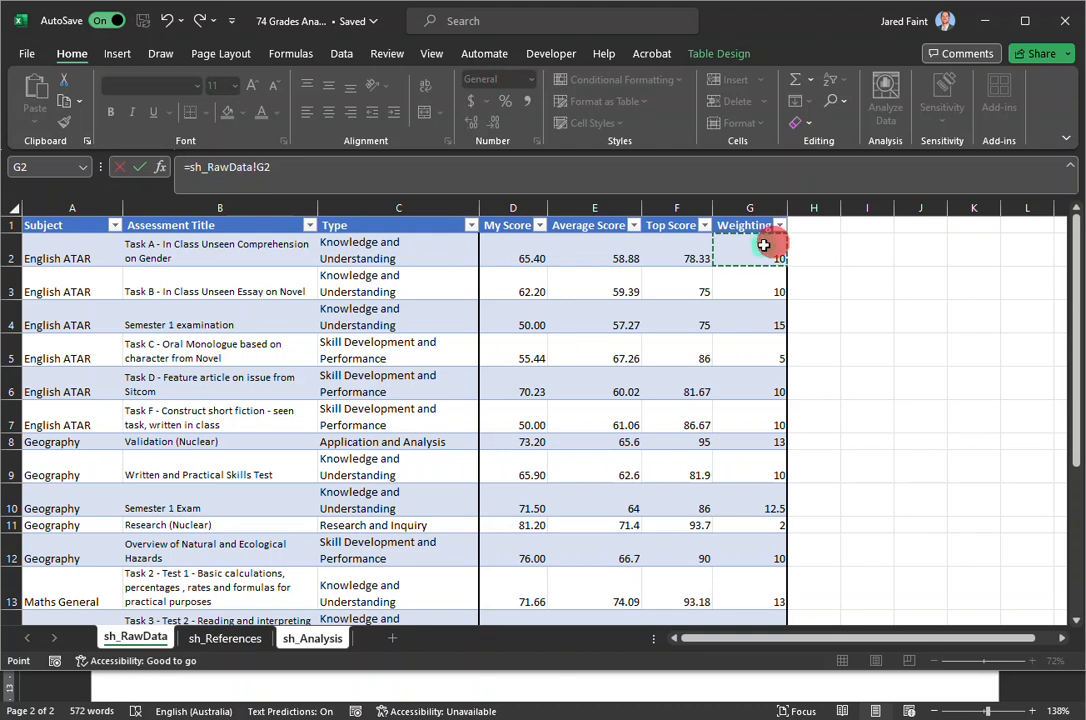
pyautogui.press('Return')
pyautogui.scroll(-3, 460, 480)
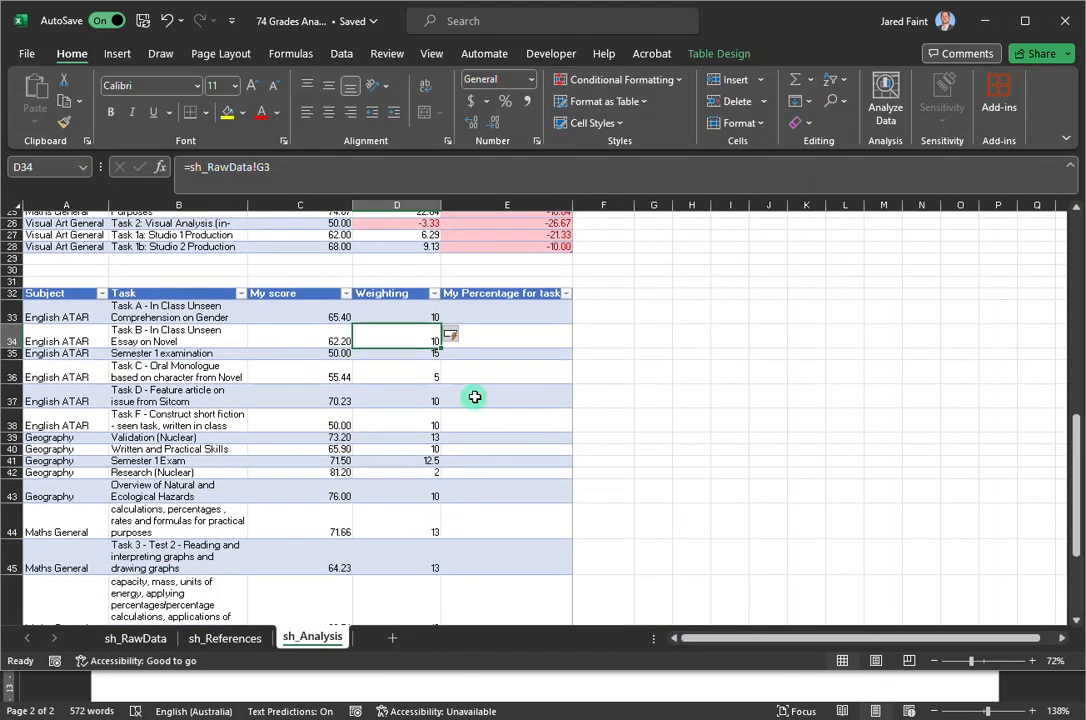
pyautogui.click(521, 310)
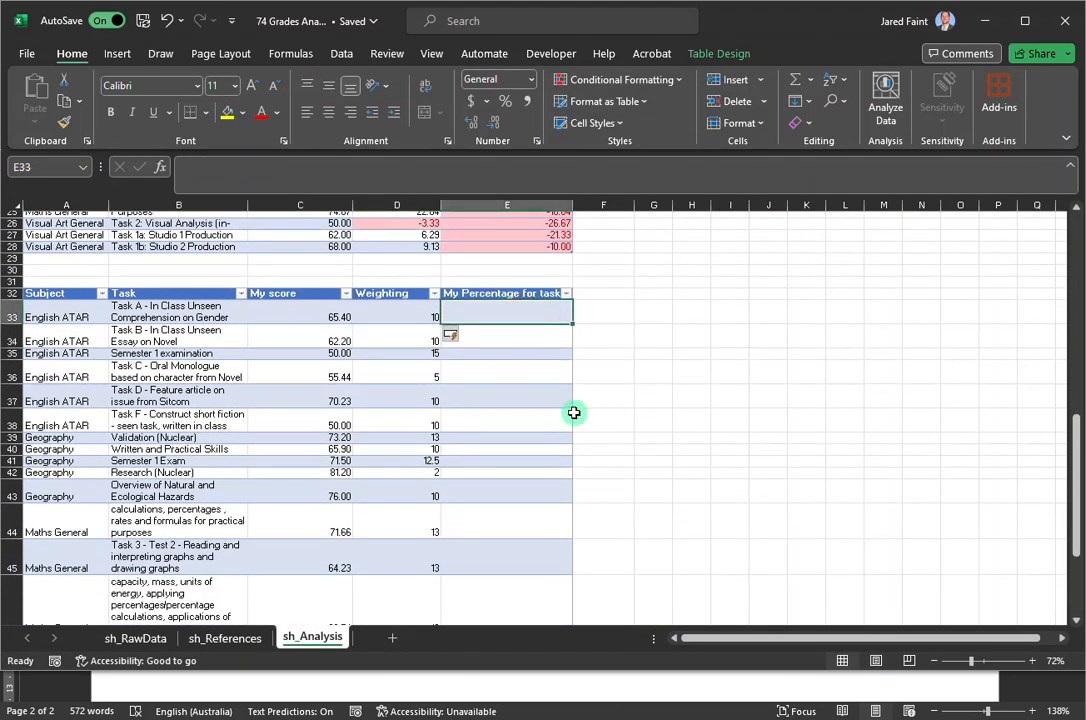
pyautogui.write('=')
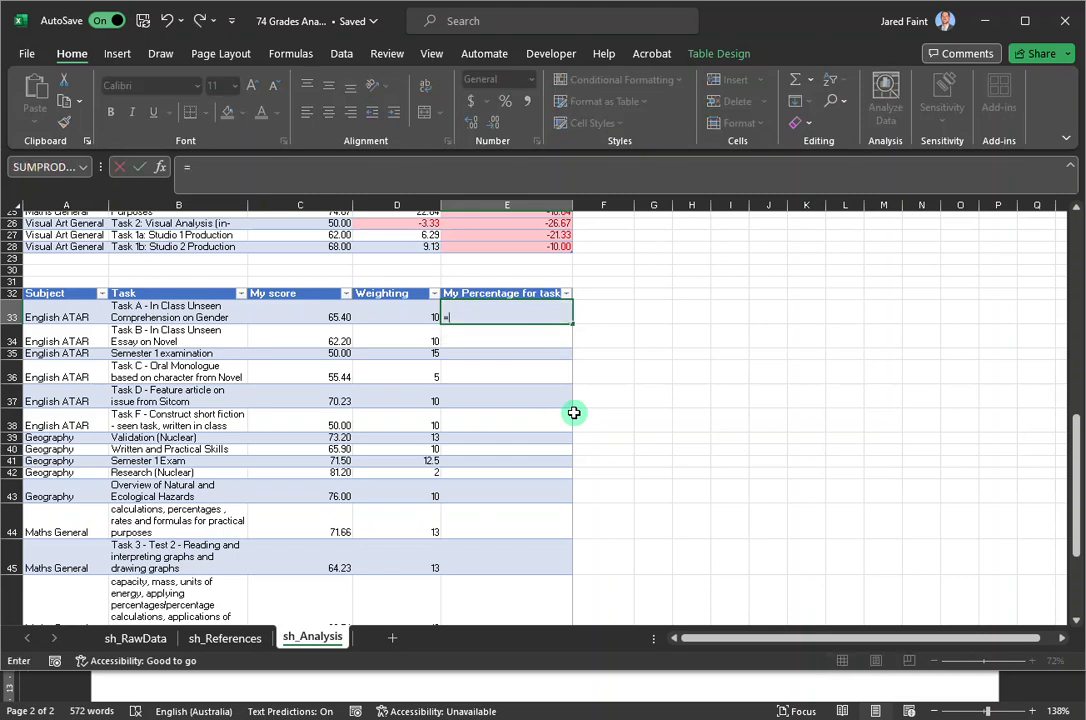
pyautogui.click(318, 313)
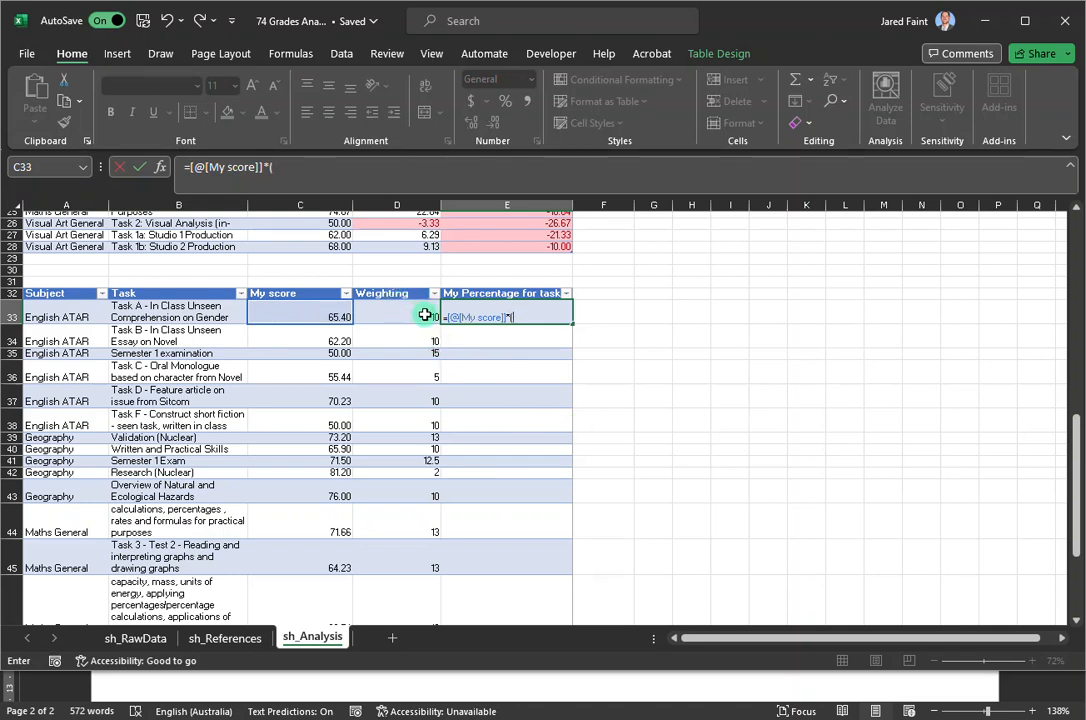
pyautogui.click(425, 315)
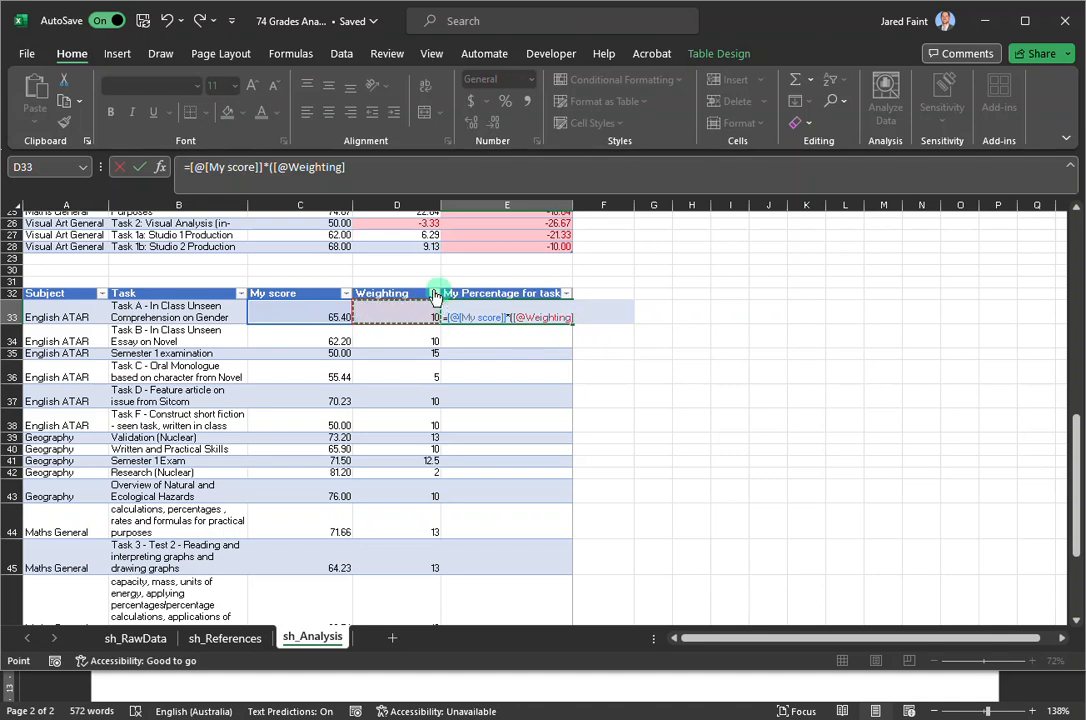
pyautogui.write('/100')
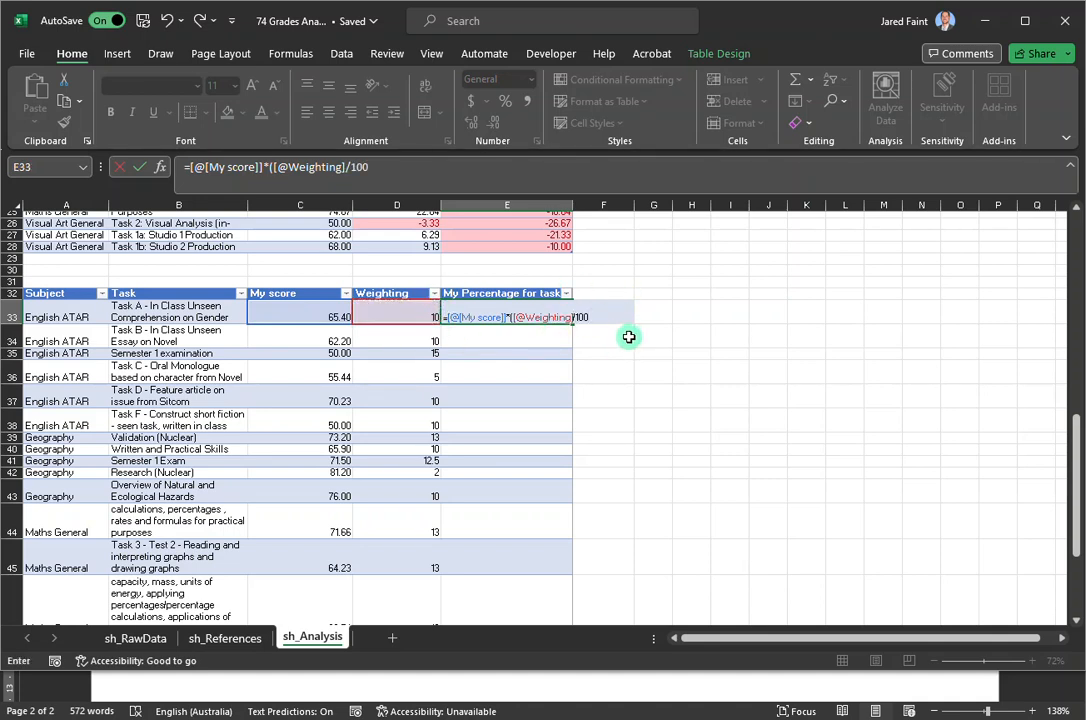
pyautogui.press('Return')
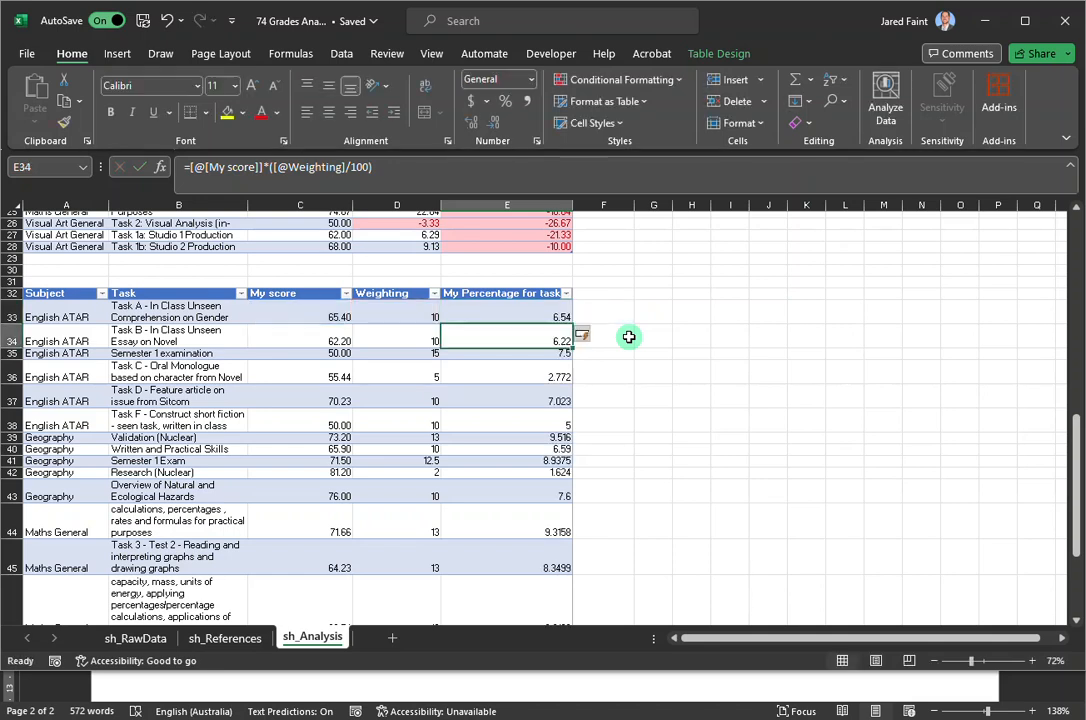
pyautogui.click(524, 318)
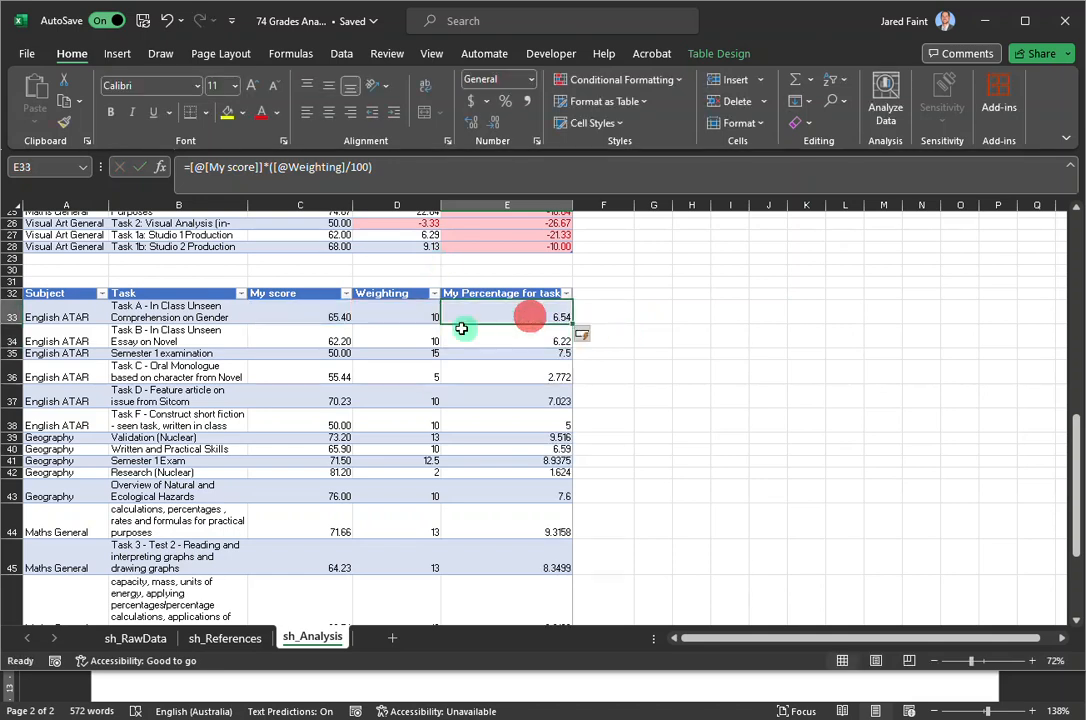
pyautogui.click(411, 316)
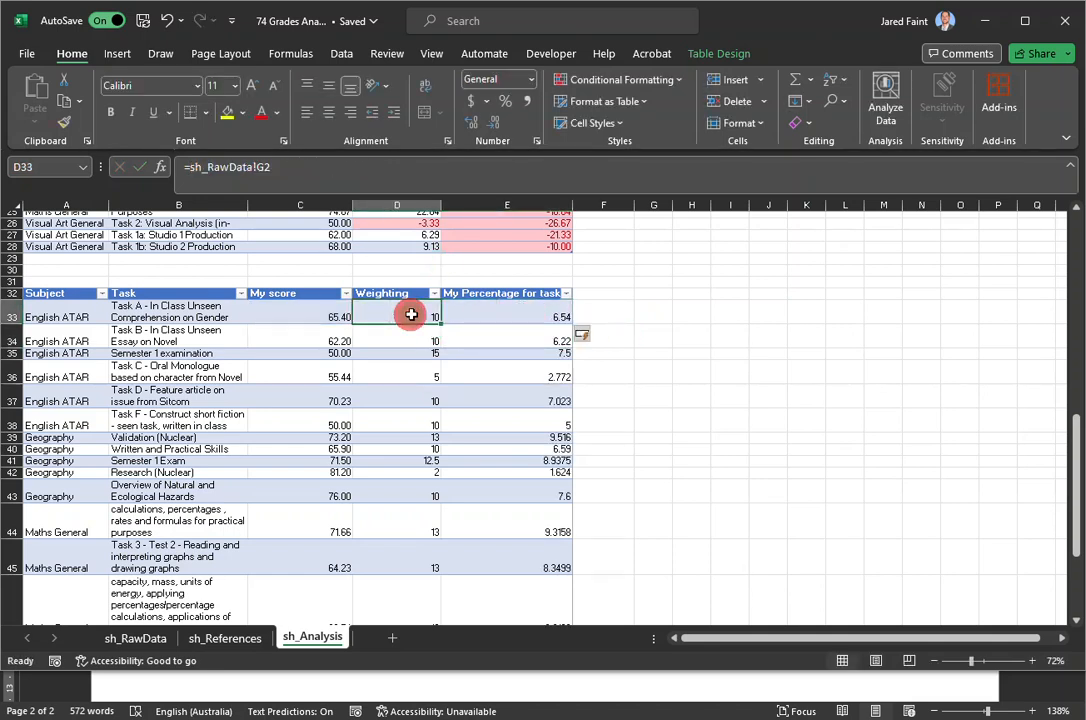
pyautogui.click(555, 316)
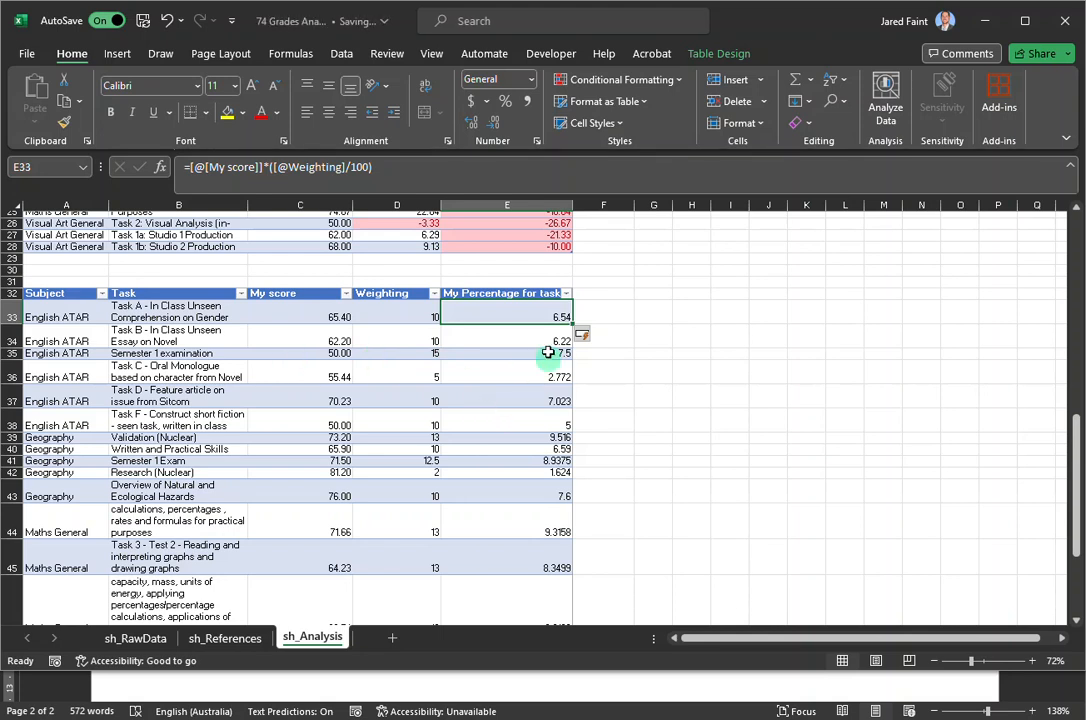
pyautogui.scroll(-4, 526, 528)
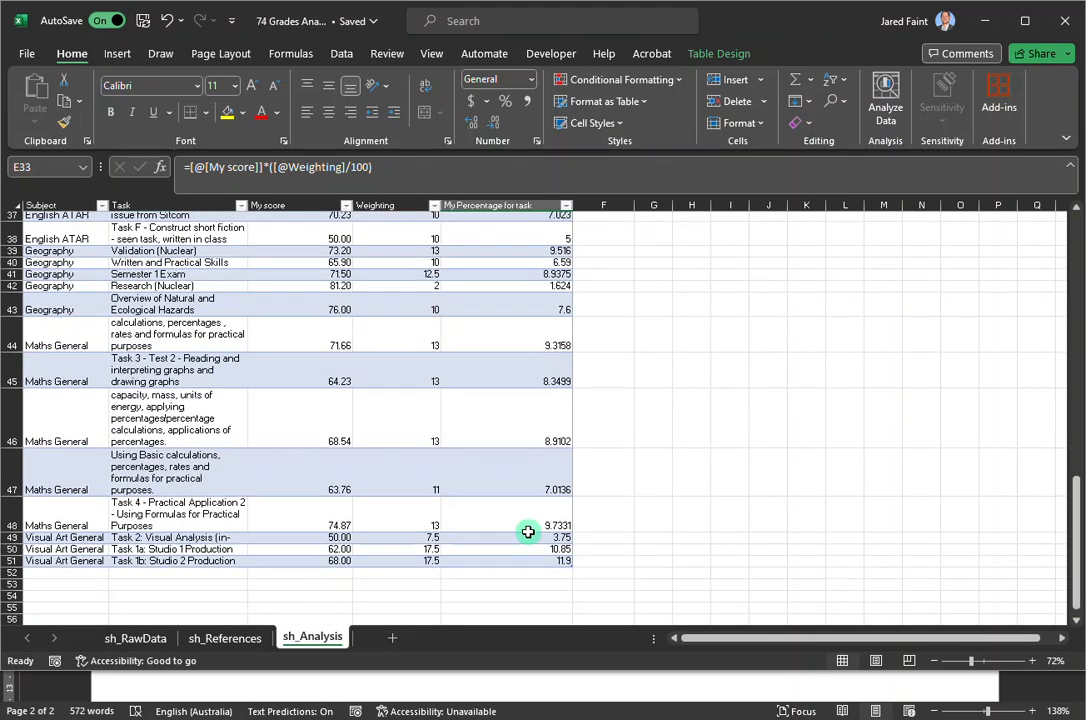
# Switch to the Word task scenario and read the requirement for each subject's overall percentage and converted grade
pyautogui.click(412, 689)
pyautogui.scroll(-1, 600, 600)
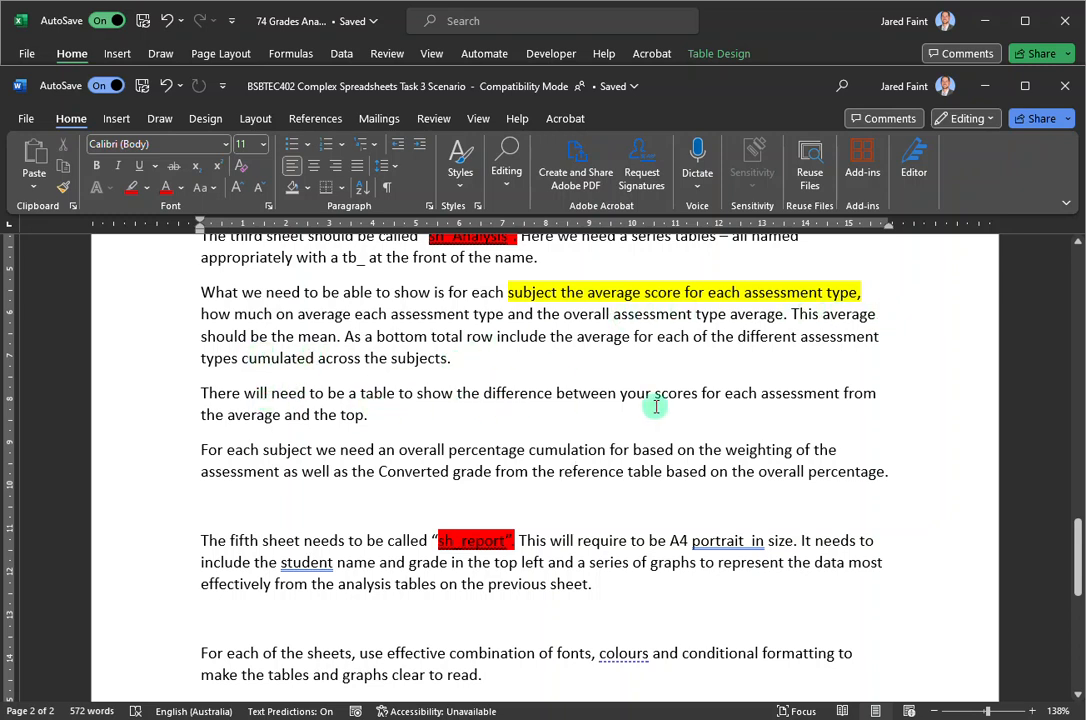
pyautogui.moveTo(398, 449); pyautogui.dragTo(705, 449)
pyautogui.click(254, 478)
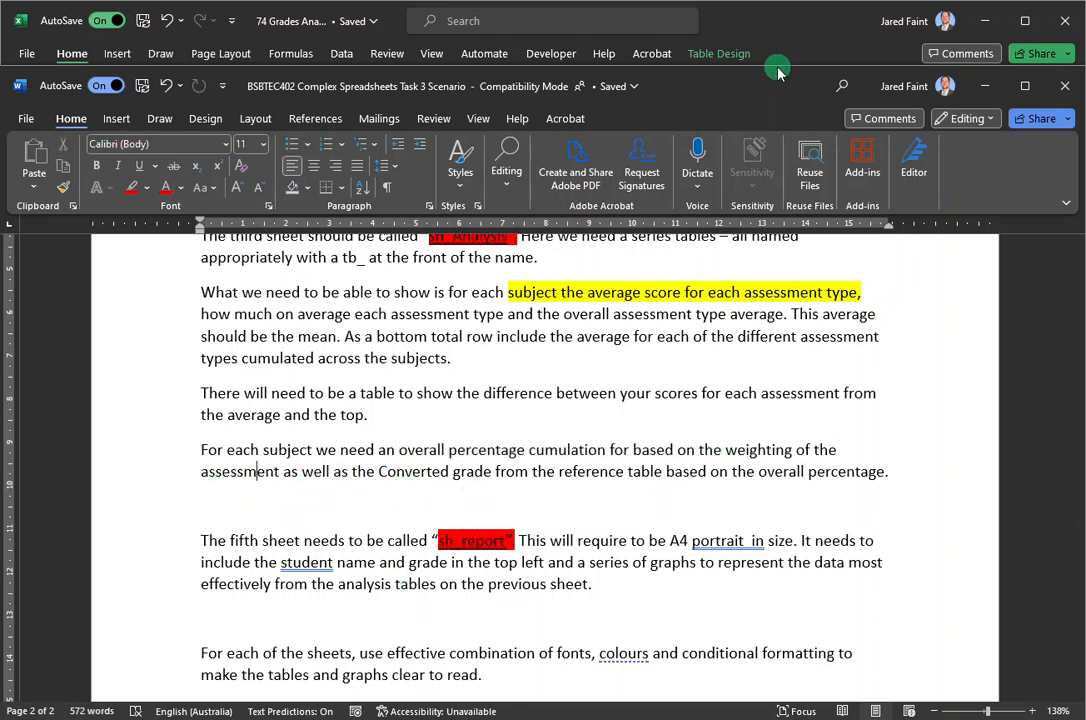
# Return to the sh_Analysis sheet in Excel and enter the headers Subject and Total Weighting to date in A54 and B54
pyautogui.click(775, 22)
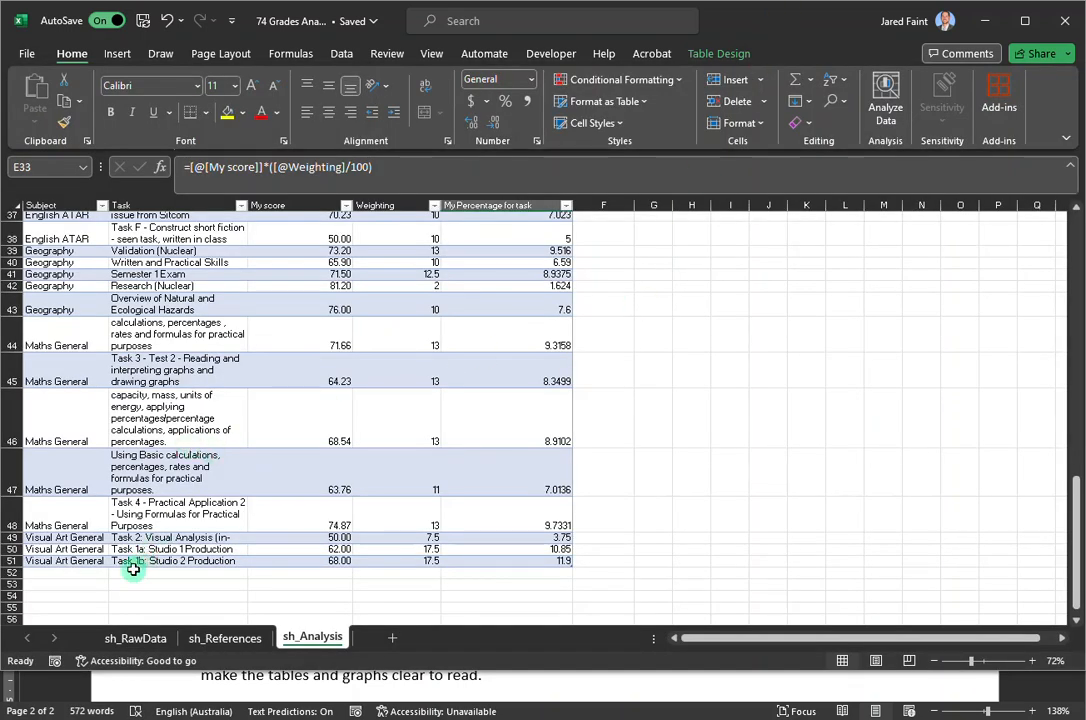
pyautogui.click(57, 595)
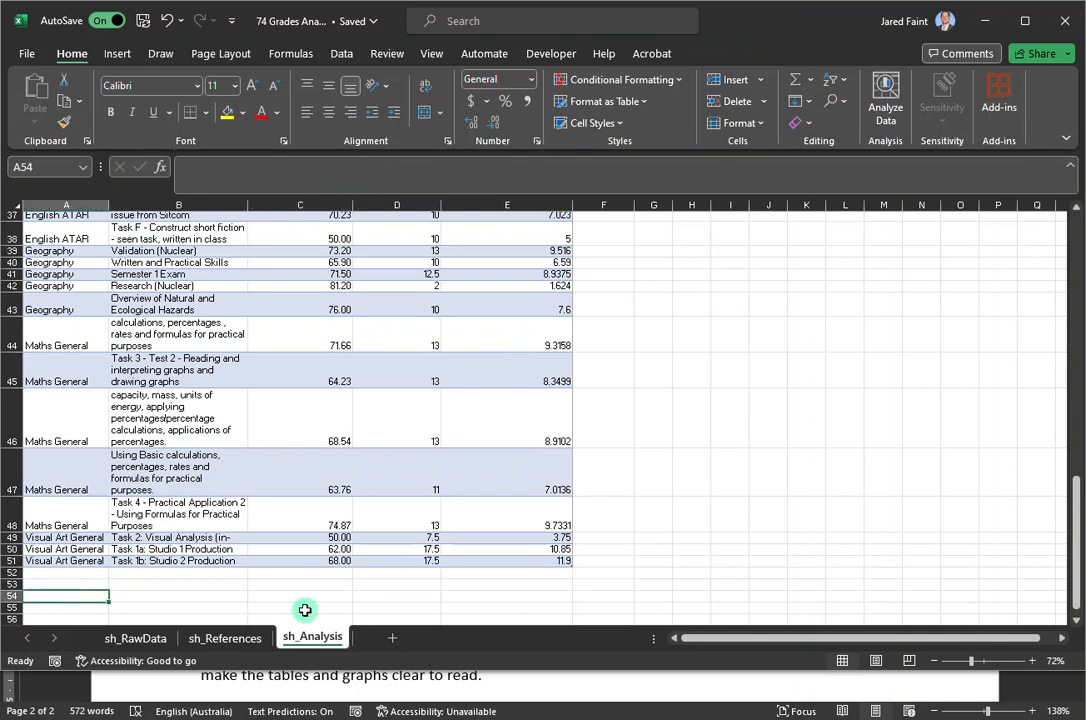
pyautogui.write('Subject')
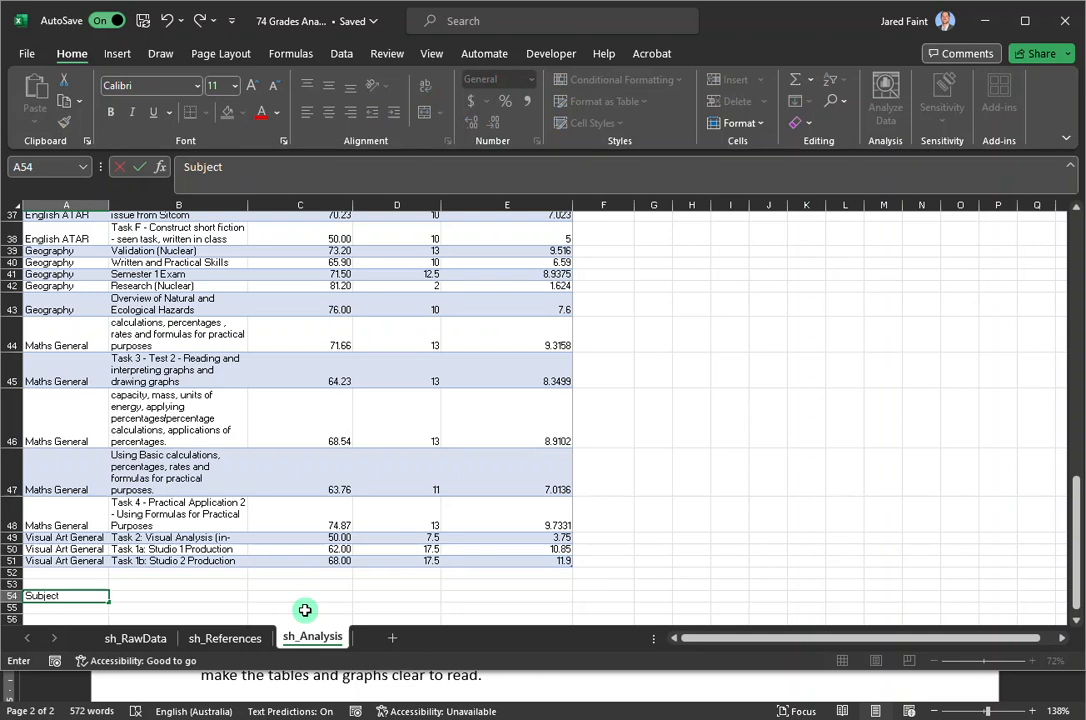
pyautogui.press('Tab')
pyautogui.write('T')
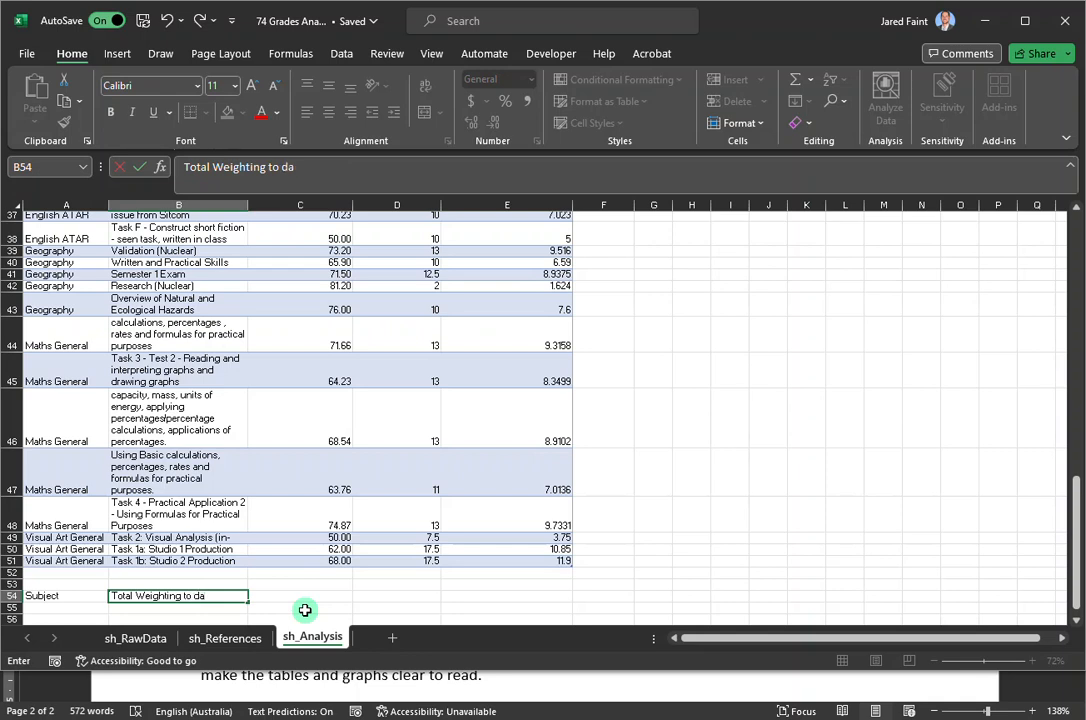
pyautogui.press('Tab')
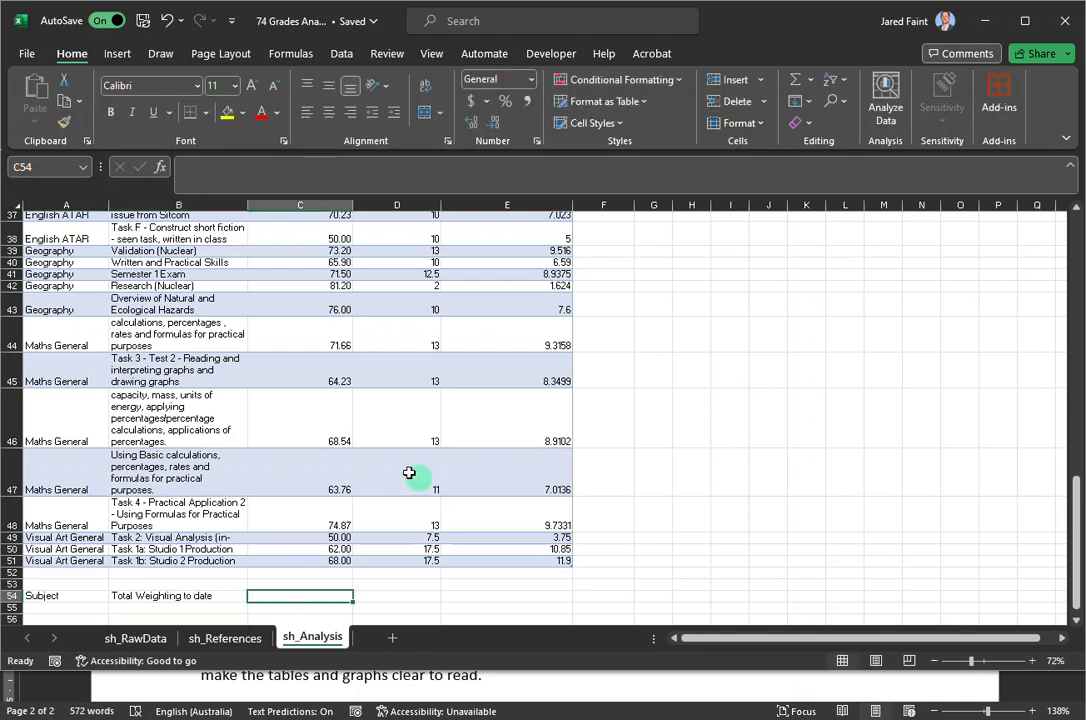
# Enter the headers My Percentage, Current Percent and Grade in C54 to E54
pyautogui.scroll(2, 417, 477)
pyautogui.scroll(-3, 424, 448)
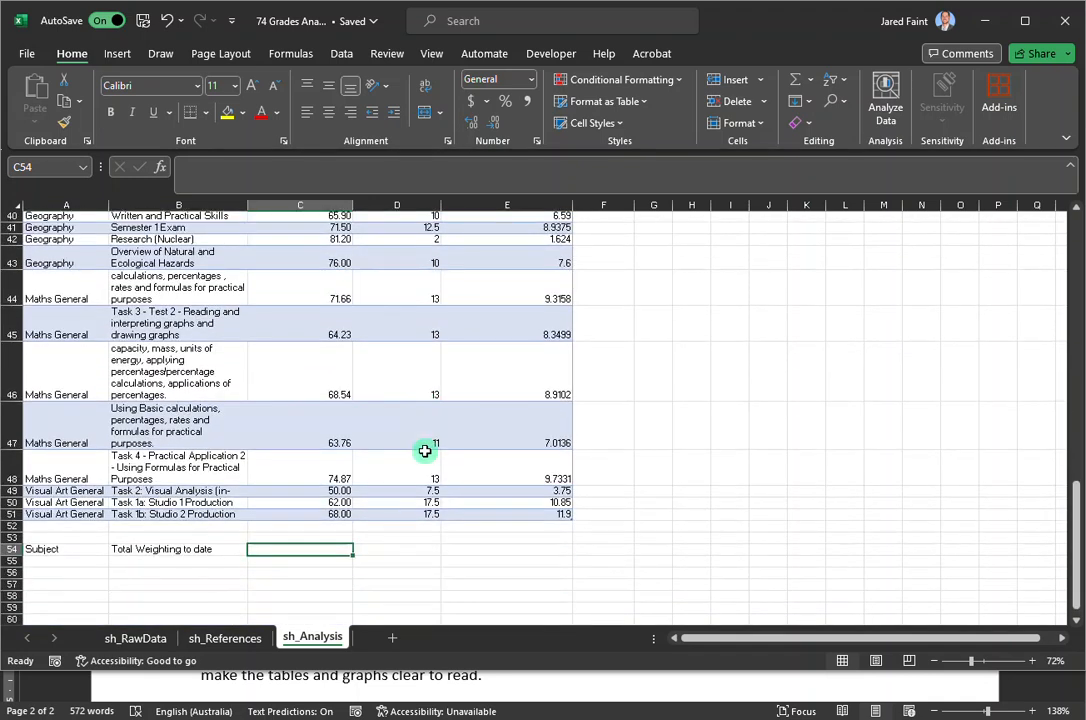
pyautogui.write('My Percentage')
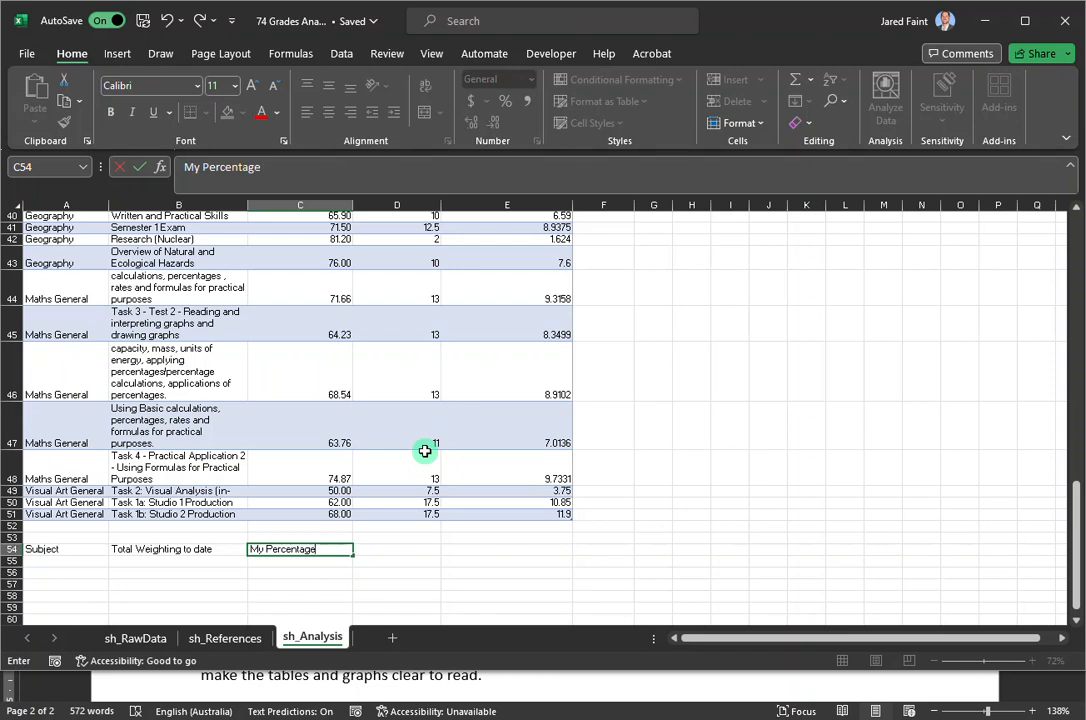
pyautogui.press('Tab')
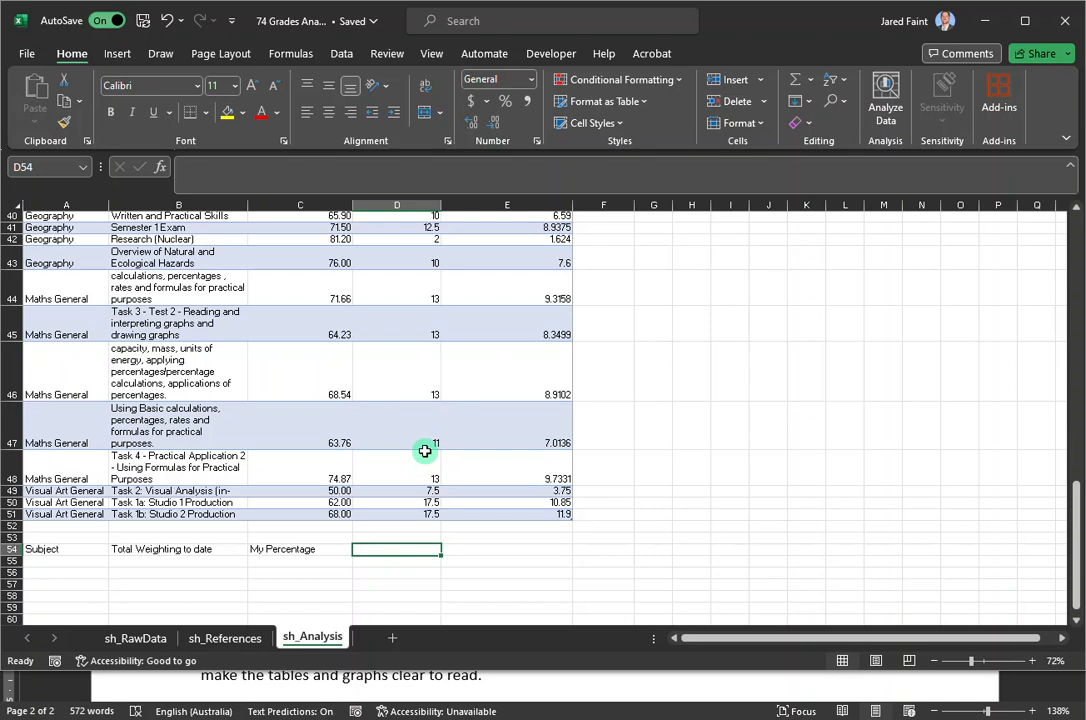
pyautogui.write('Current Percent')
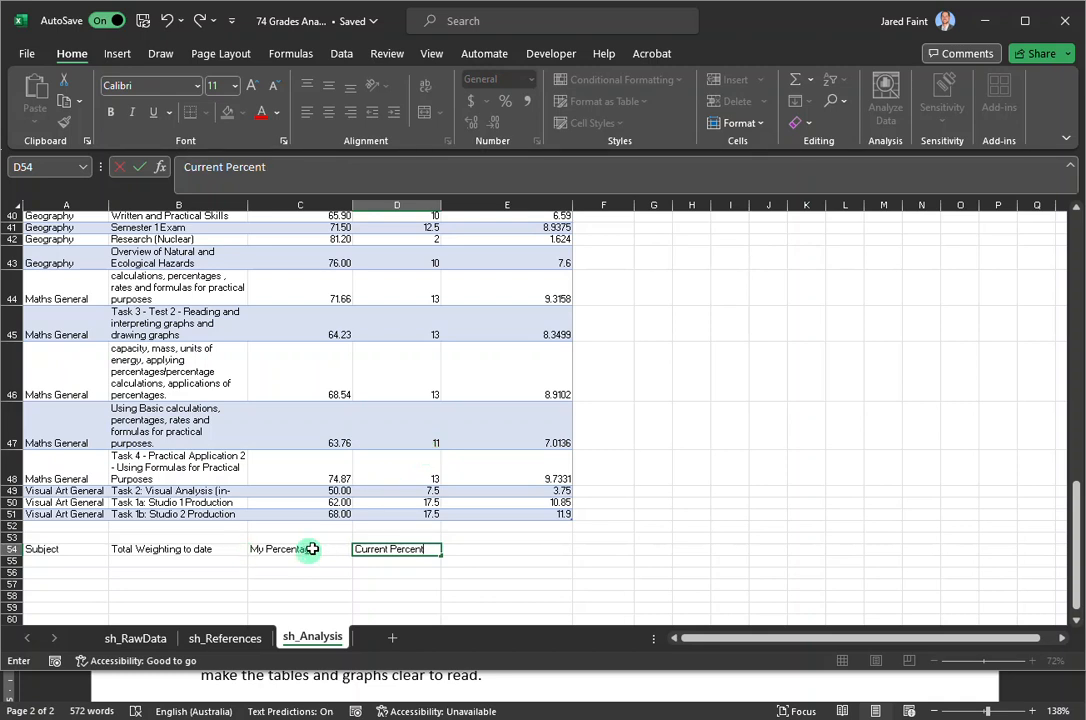
pyautogui.click(500, 548)
pyautogui.write('Grade')
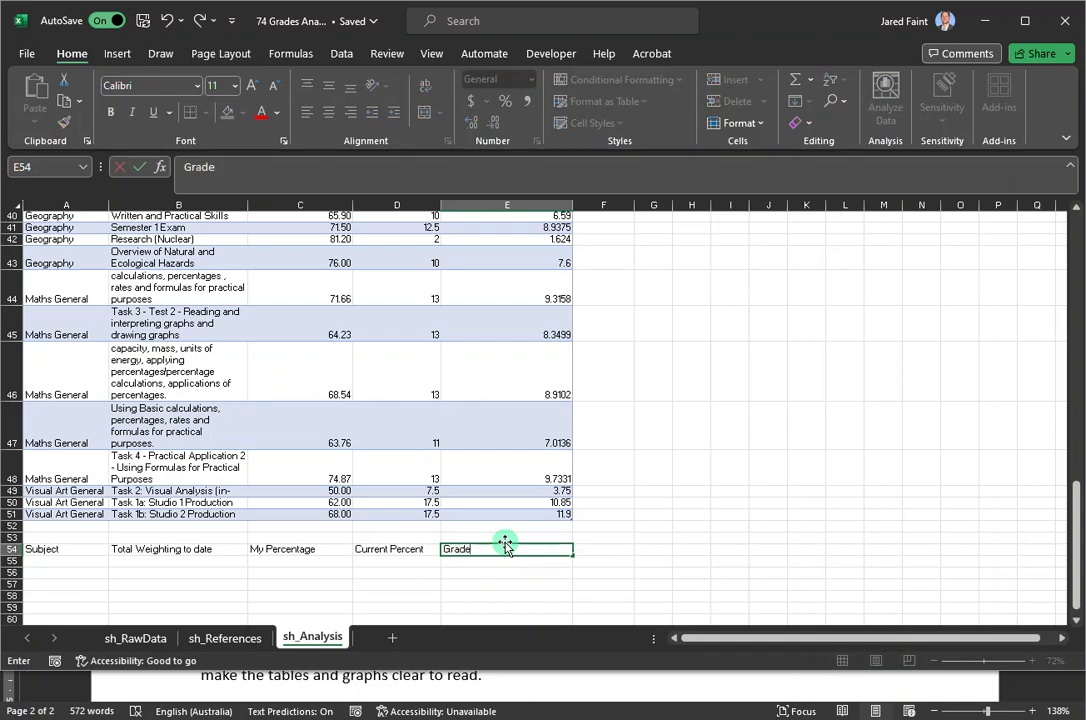
pyautogui.press('Return')
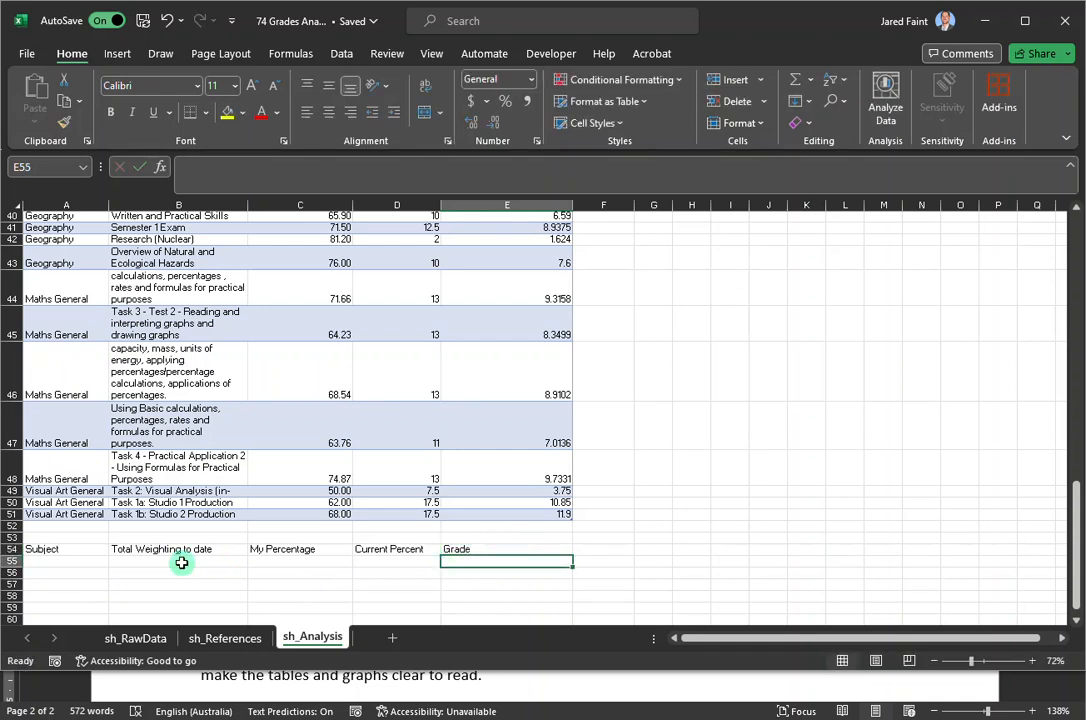
# Copy the four subject names from A2:A5 of the first table into the Subject column starting at A55
pyautogui.click(57, 562)
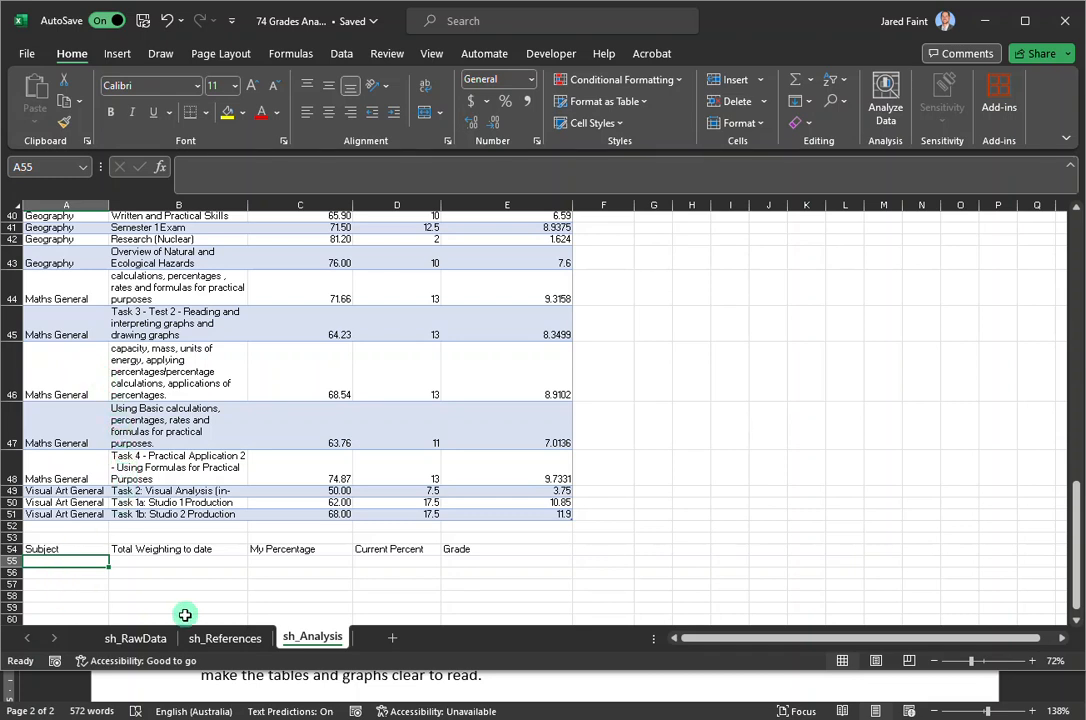
pyautogui.scroll(13, 173, 436)
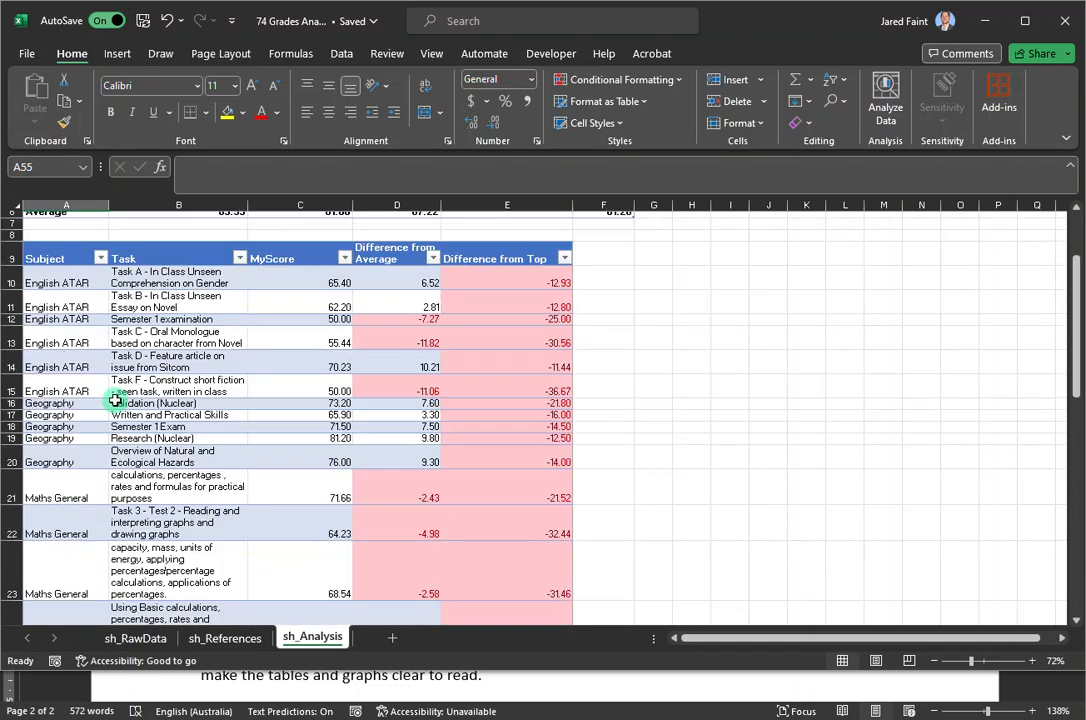
pyautogui.moveTo(66, 277); pyautogui.dragTo(67, 312)
pyautogui.hotkey('ctrl', 'c')
pyautogui.scroll(-11, 97, 380)
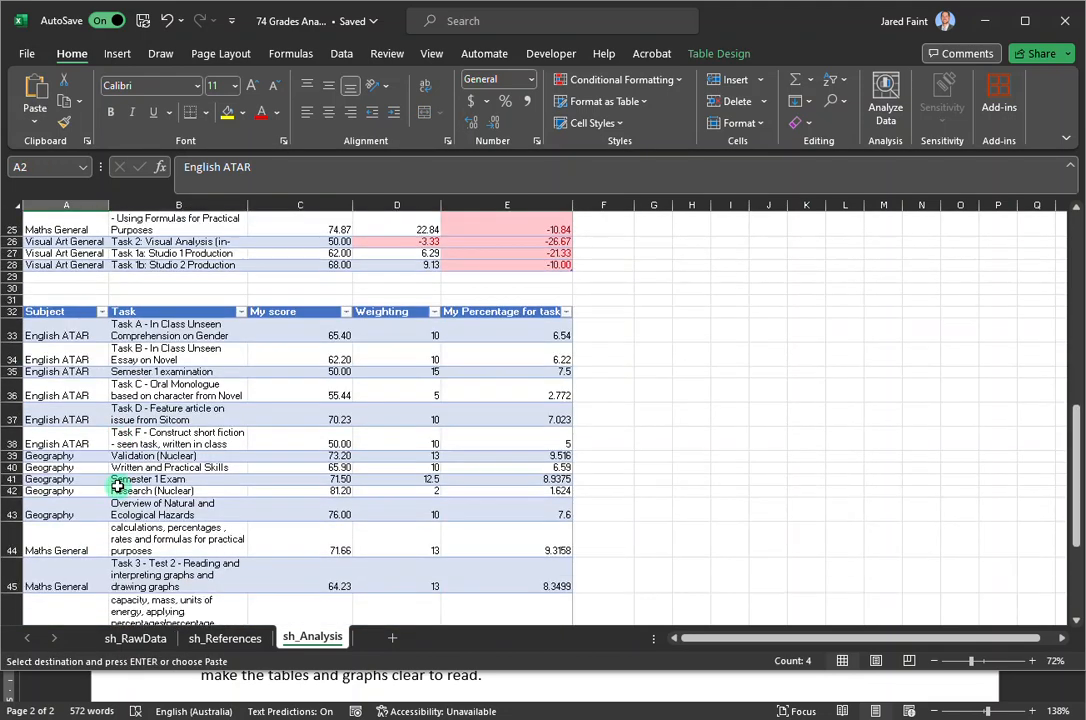
pyautogui.scroll(-3, 118, 486)
pyautogui.click(46, 485)
pyautogui.hotkey('ctrl', 'v')
# Convert A54:E58 into a table with headers and name it tb_Weighting
pyautogui.click(143, 520)
pyautogui.moveTo(56, 474); pyautogui.dragTo(475, 522)
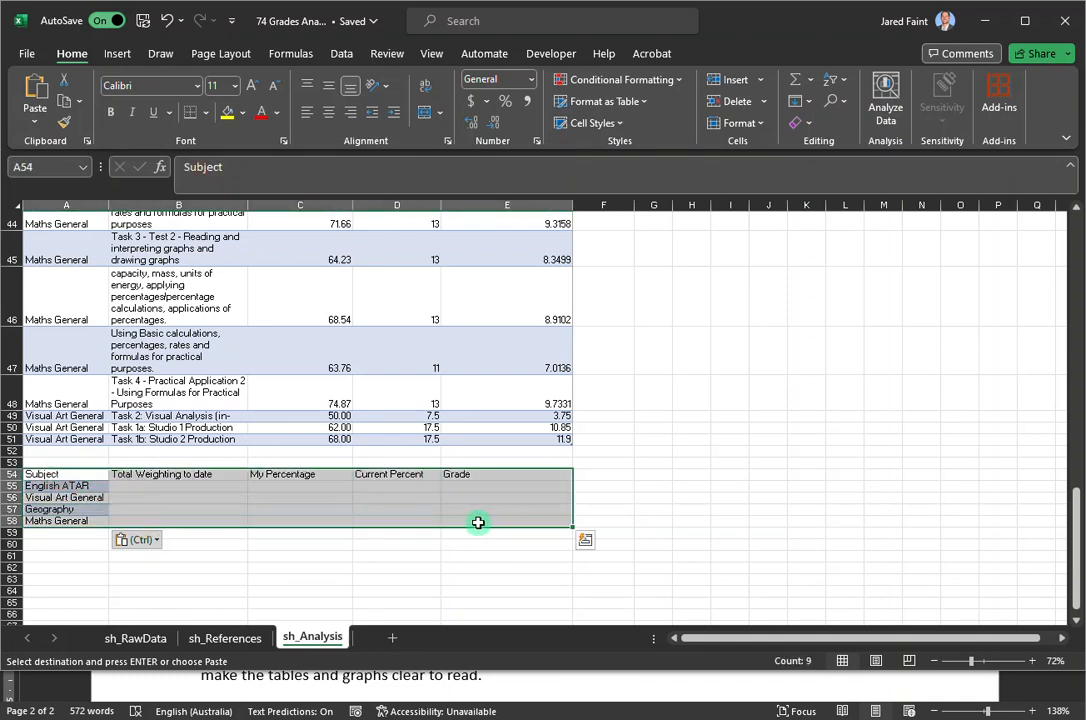
pyautogui.hotkey('ctrl', 't')
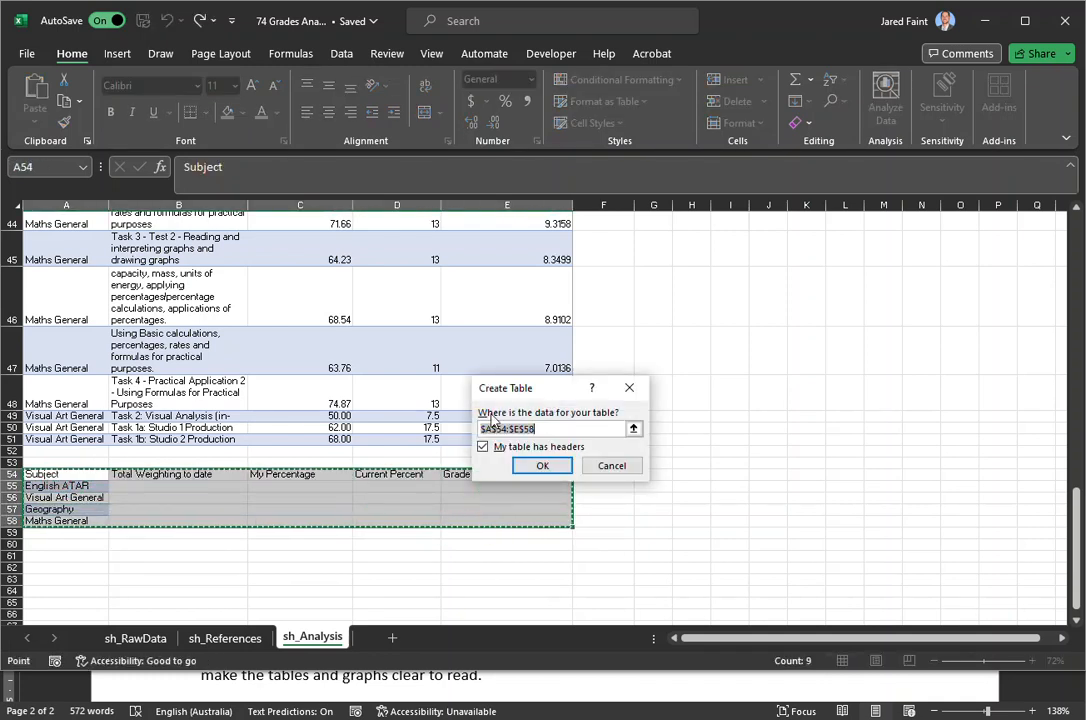
pyautogui.click(537, 466)
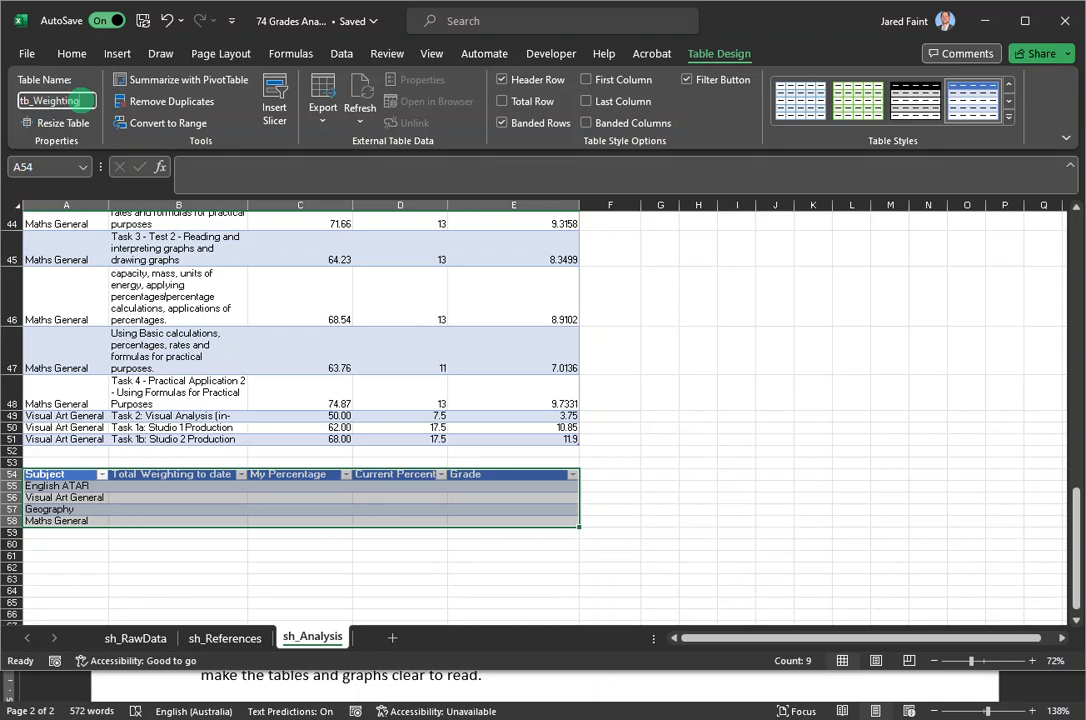
pyautogui.press('Return')
# Rename the table starting at row 32, with each task's score and weighting, as tb_TaskWeighting
pyautogui.scroll(2, 291, 463)
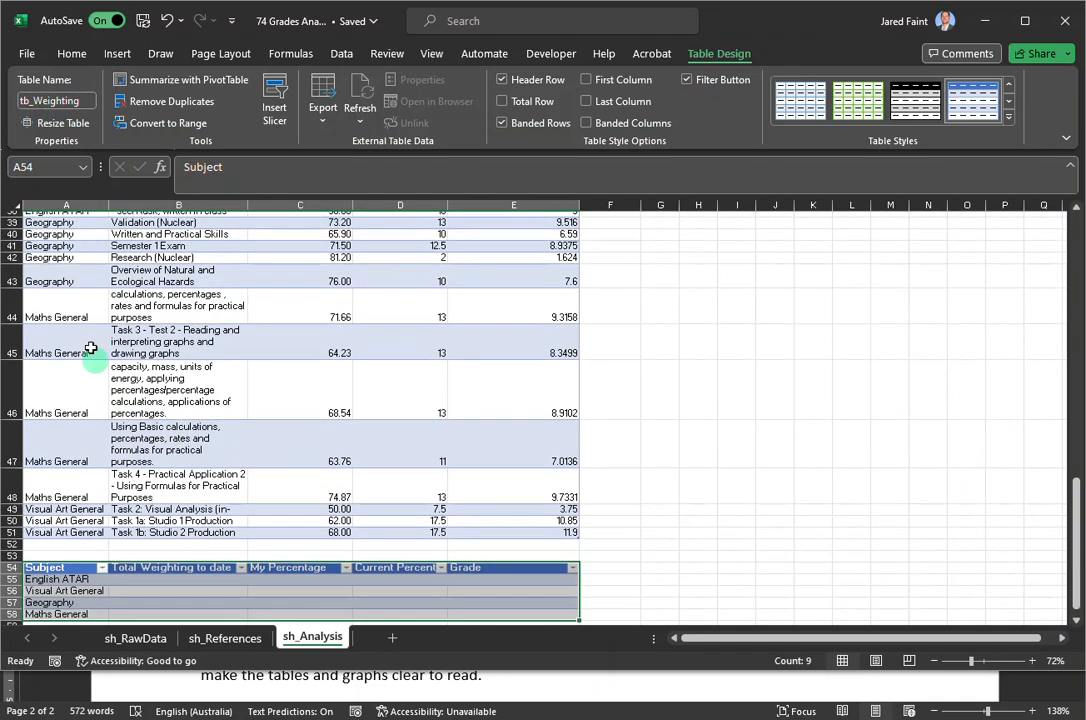
pyautogui.click(85, 330)
pyautogui.scroll(2, 388, 345)
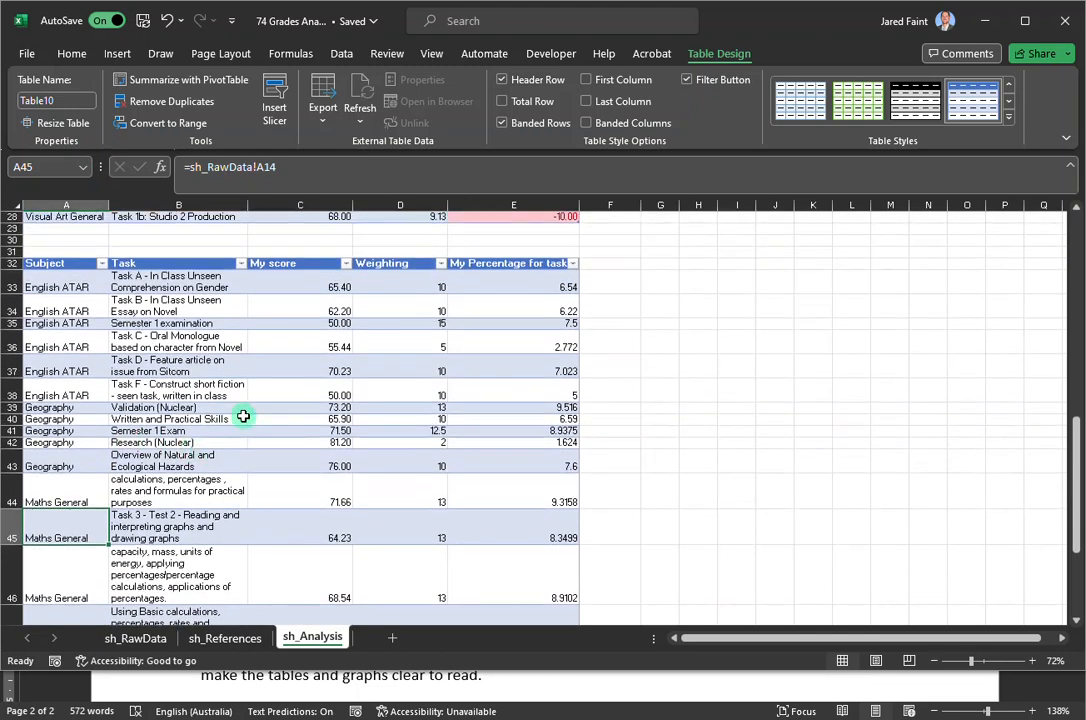
pyautogui.click(76, 102)
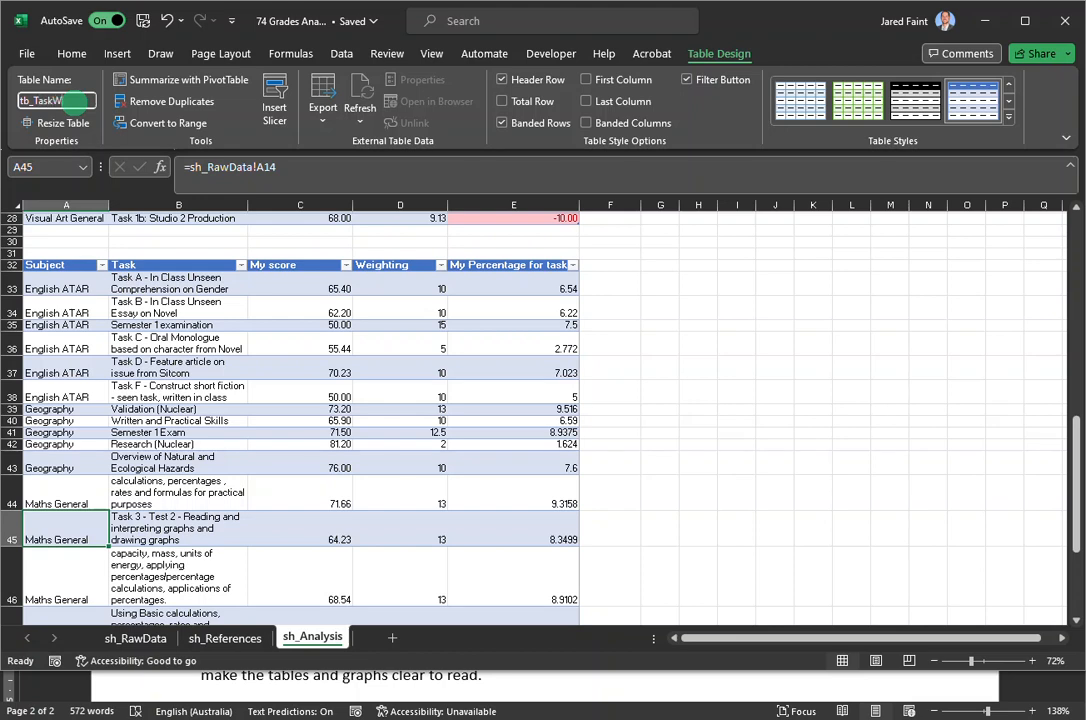
pyautogui.write('tb_TaskWeighting')
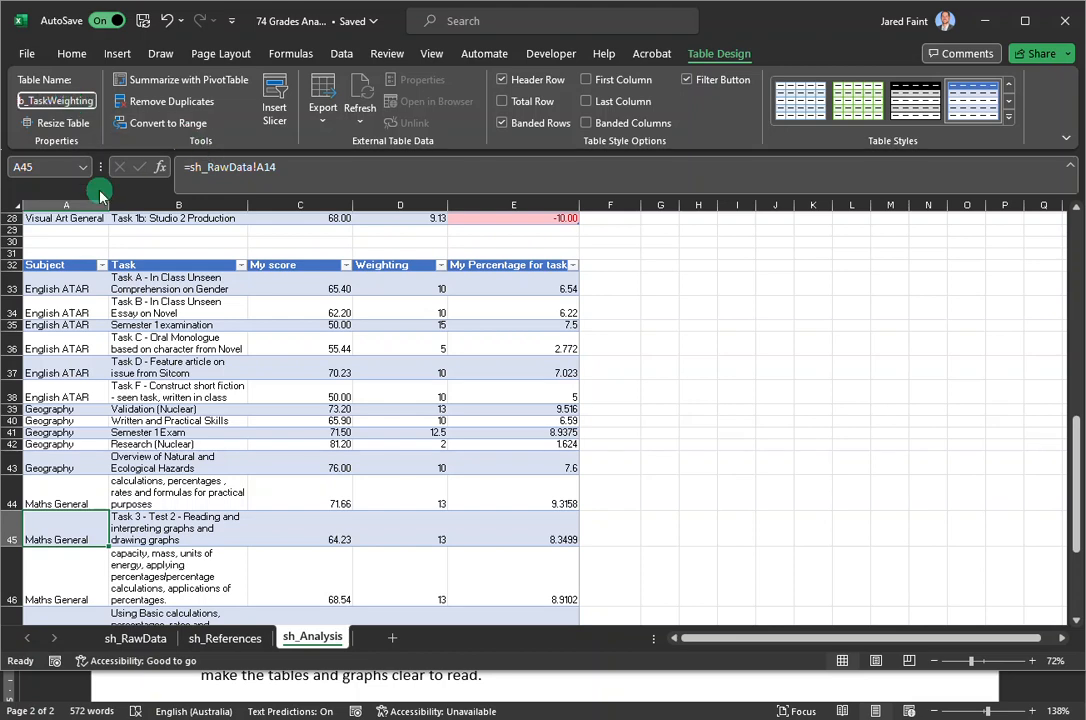
# Rename the table starting at row 9, with the differences from average and top, as tb_Difference
pyautogui.click(200, 390)
pyautogui.scroll(2, 250, 400)
pyautogui.scroll(2, 230, 385)
pyautogui.click(213, 365)
pyautogui.scroll(4, 205, 350)
pyautogui.scroll(3, 198, 344)
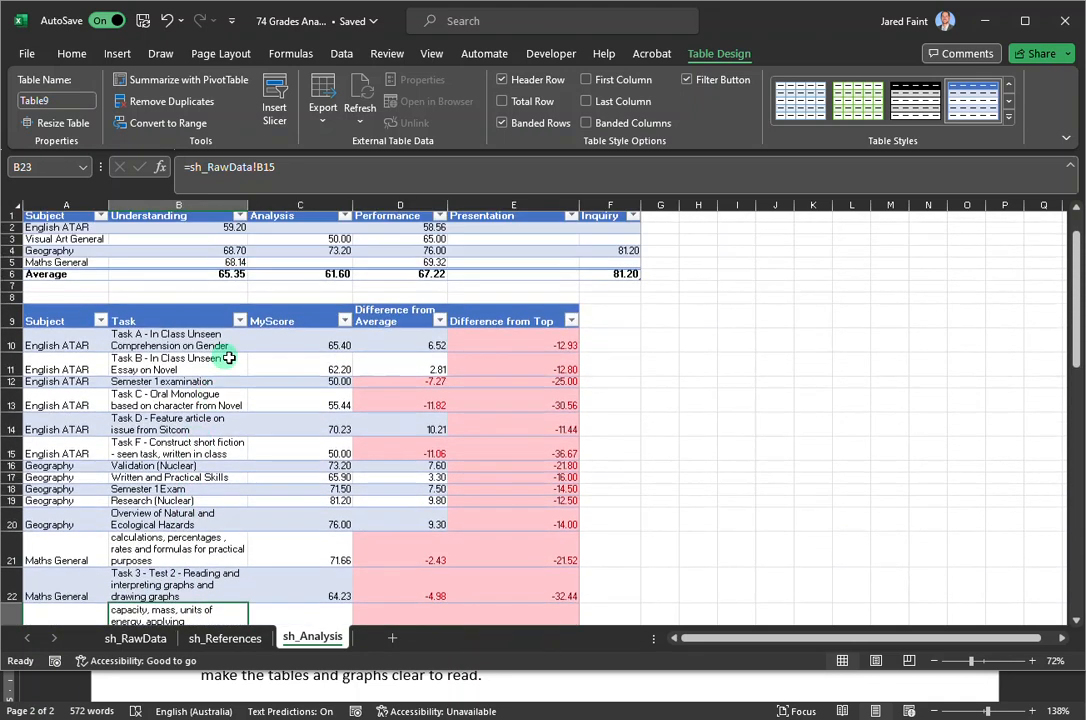
pyautogui.click(70, 101)
pyautogui.write('tb_Difference')
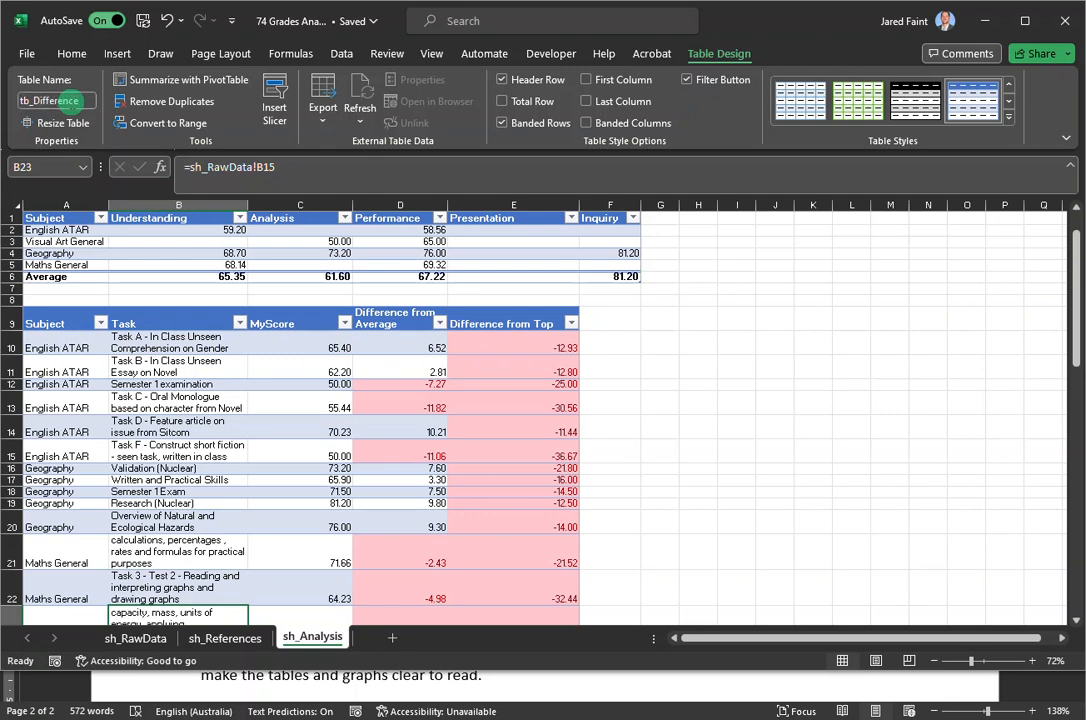
# Begin a conditional sum formula in B55, English ATAR's Total Weighting to date cell in tb_Weighting
pyautogui.scroll(-14, 428, 445)
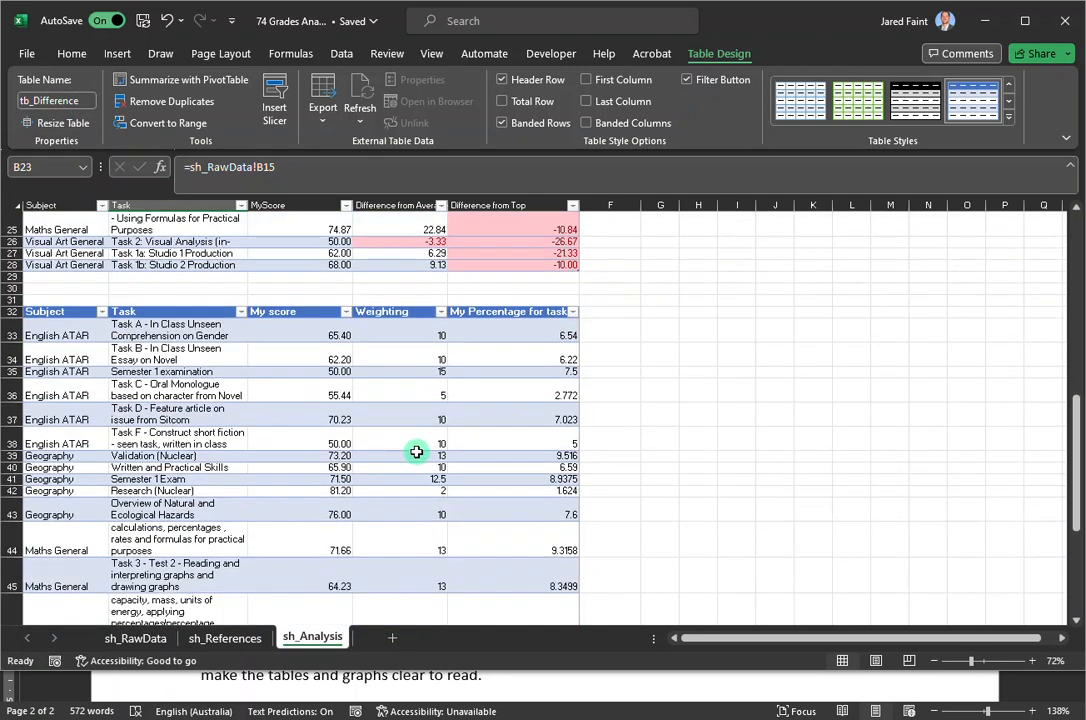
pyautogui.scroll(-1, 428, 455)
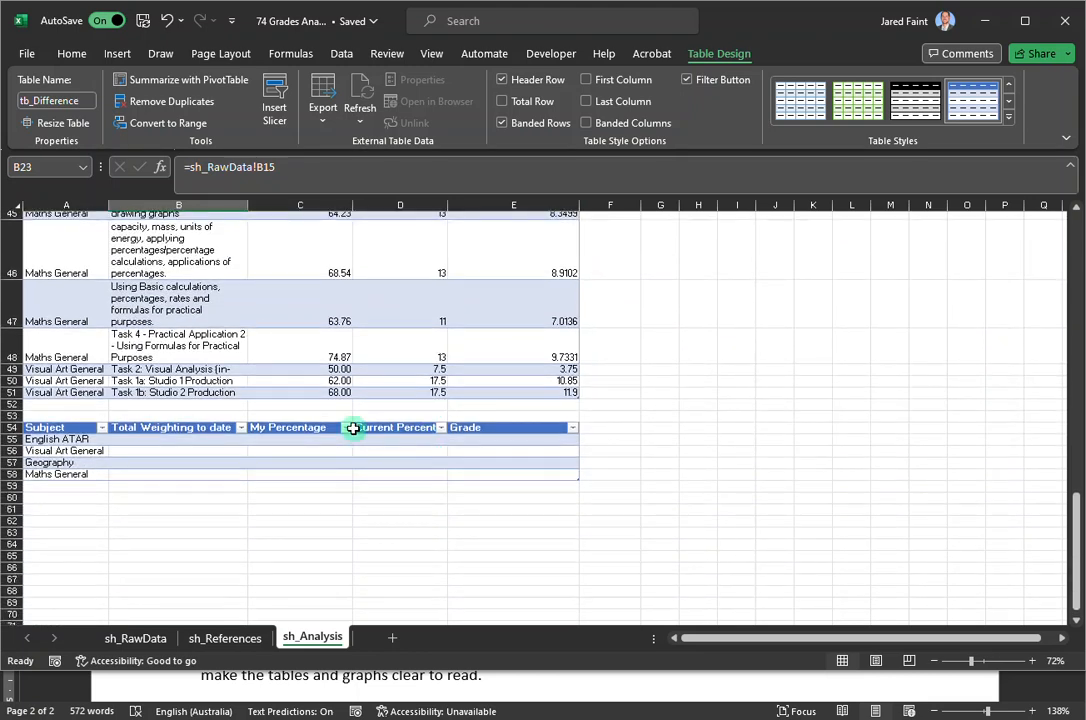
pyautogui.click(155, 439)
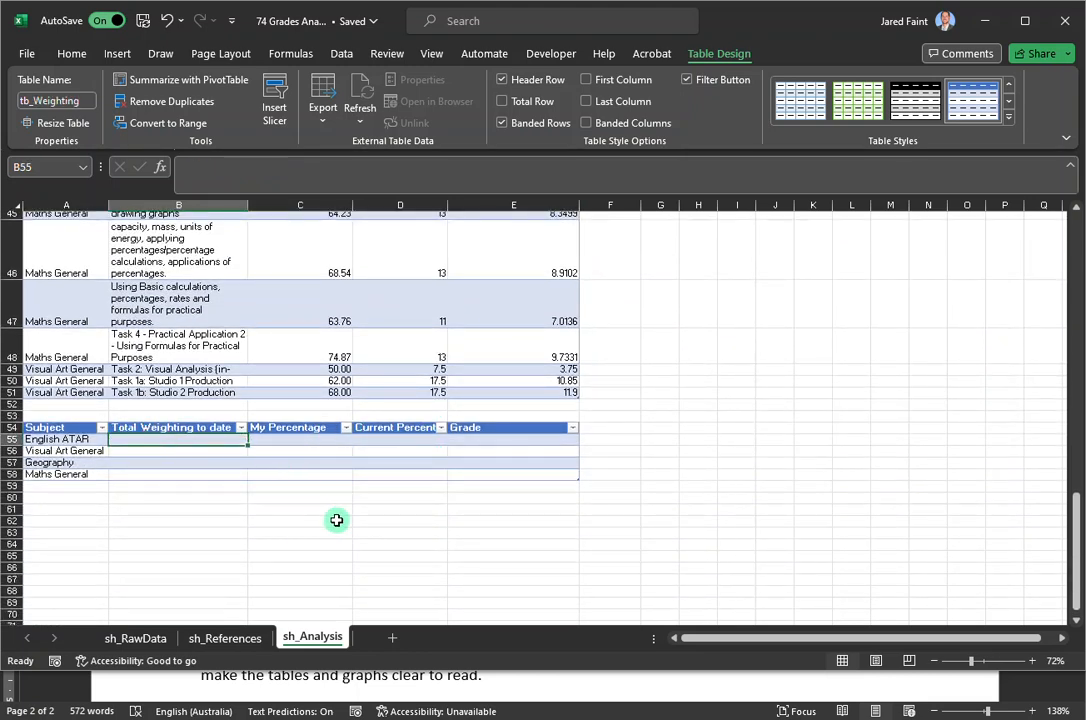
pyautogui.write('=')
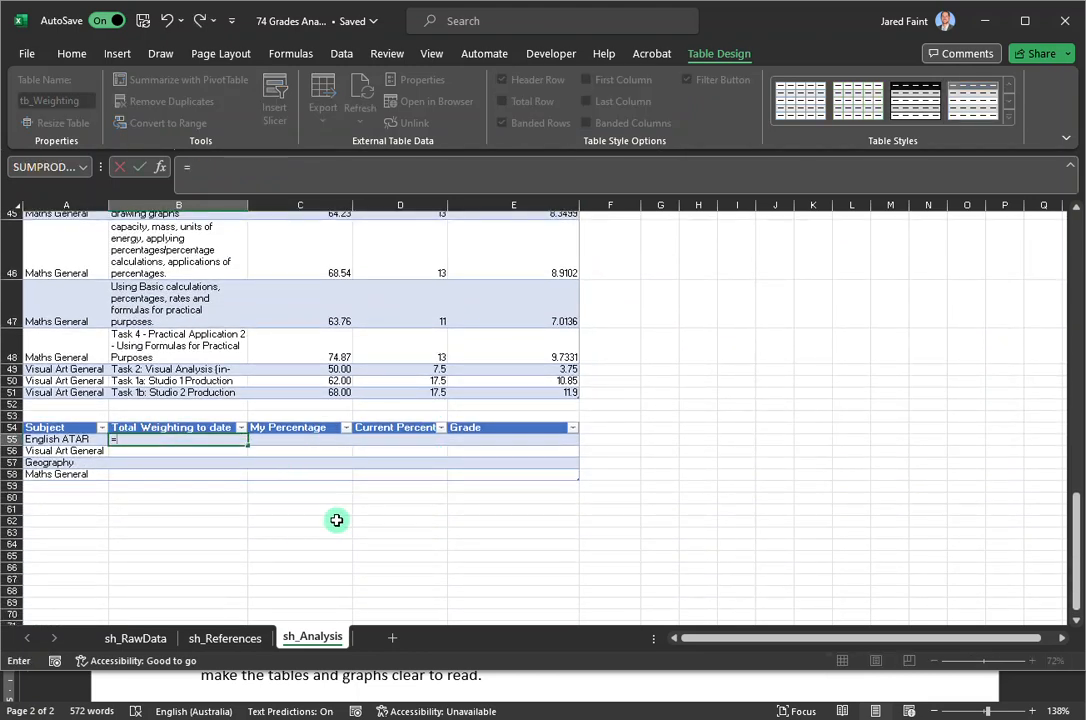
pyautogui.scroll(6, 528, 398)
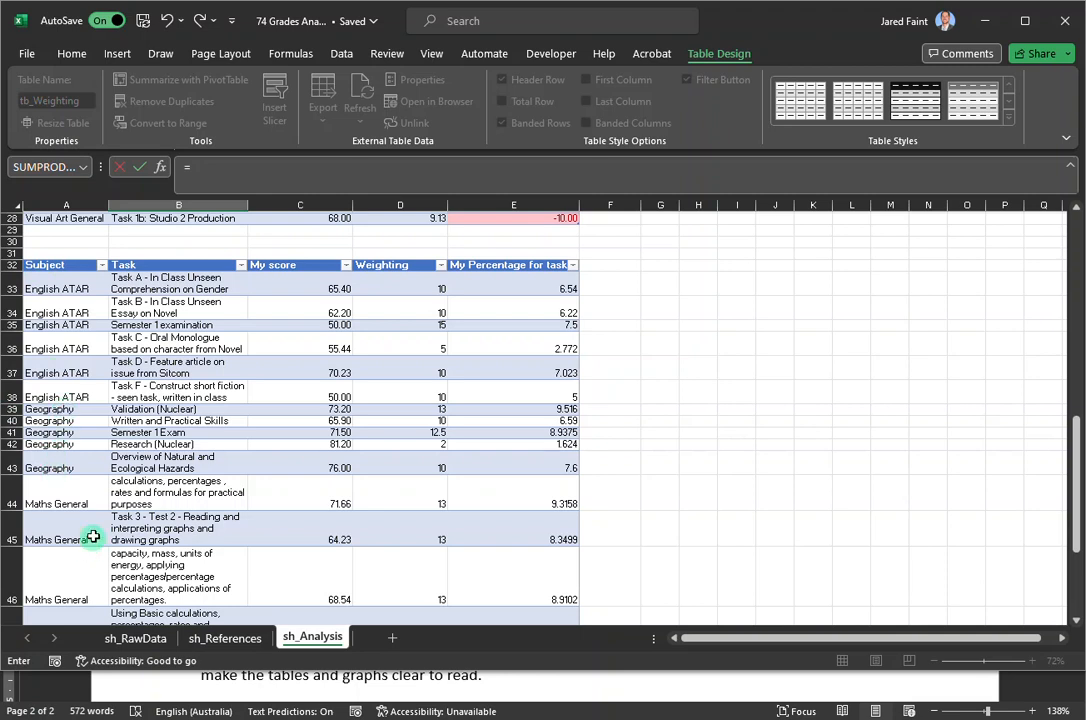
pyautogui.scroll(-4, 100, 540)
pyautogui.scroll(-2, 110, 535)
pyautogui.write('s')
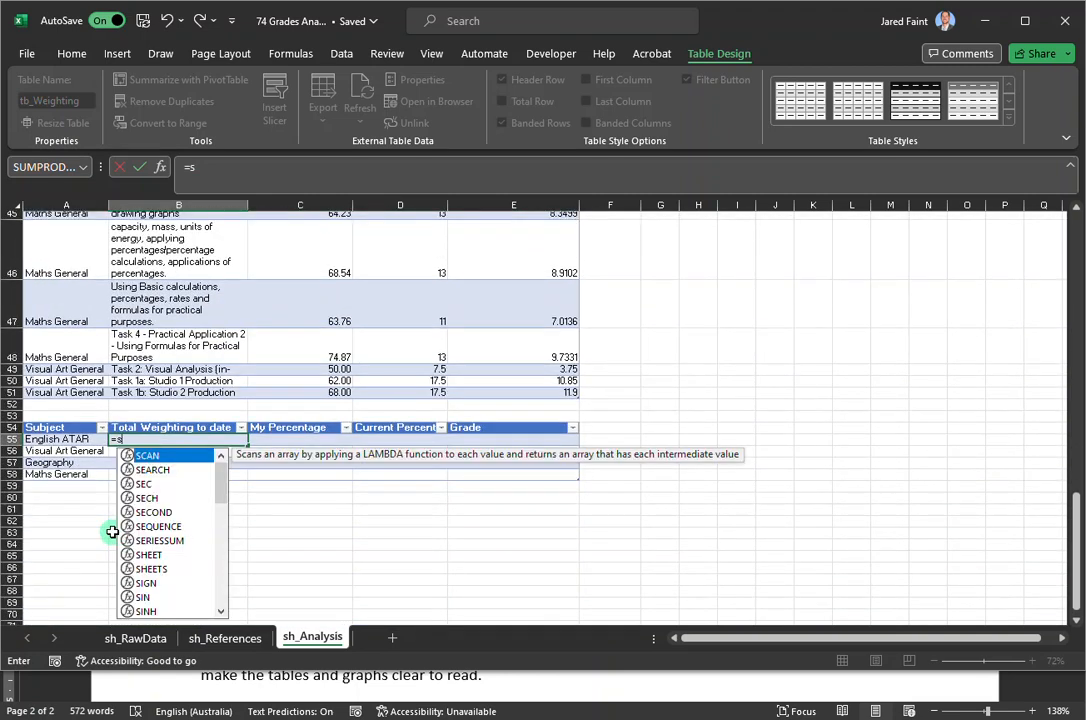
pyautogui.write('umi')
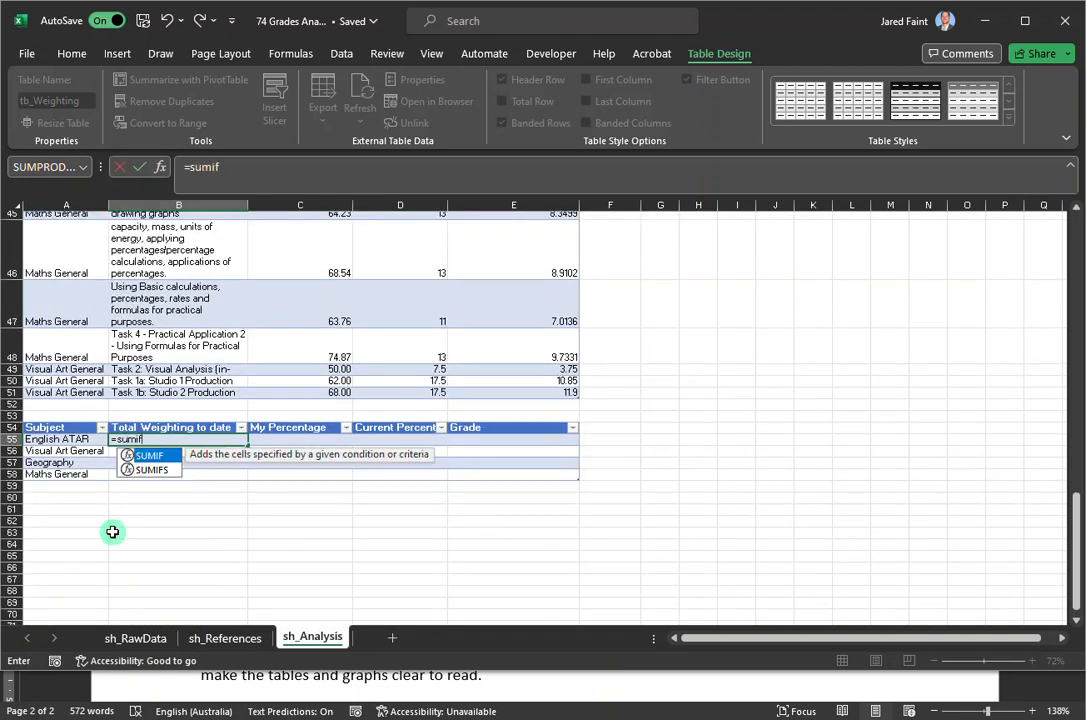
pyautogui.write('f([@Subject')
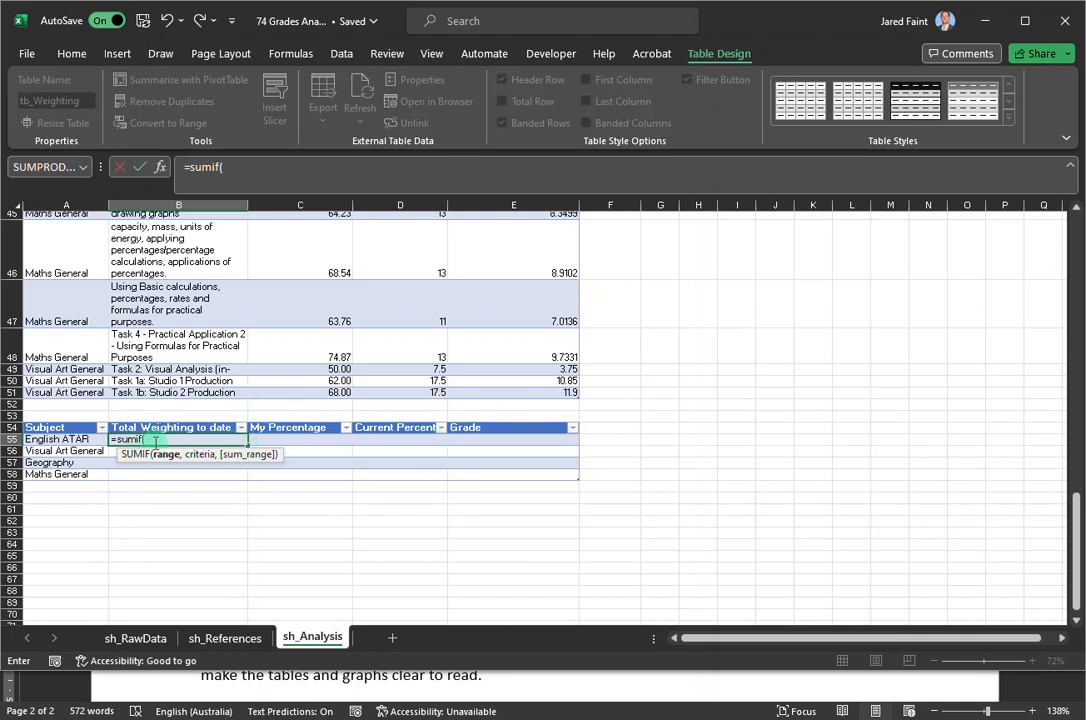
pyautogui.press('Left')
pyautogui.press('Right')
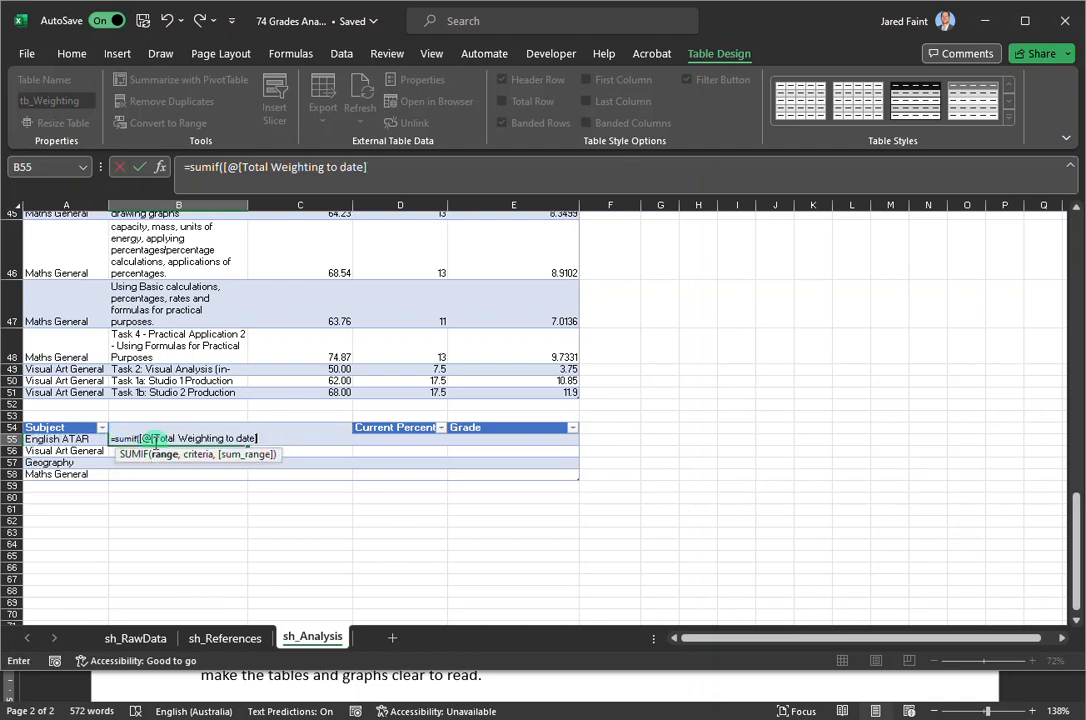
pyautogui.press('BackSpace')
pyautogui.press('BackSpace')
pyautogui.press('BackSpace')
pyautogui.press('BackSpace')
pyautogui.press('BackSpace')
pyautogui.press('BackSpace')
pyautogui.press('BackSpace')
pyautogui.press('BackSpace')
pyautogui.press('BackSpace')
pyautogui.press('BackSpace')
pyautogui.press('BackSpace')
pyautogui.press('BackSpace')
pyautogui.press('BackSpace')
pyautogui.press('BackSpace')
pyautogui.press('BackSpace')
pyautogui.press('BackSpace')
pyautogui.press('BackSpace')
pyautogui.press('BackSpace')
pyautogui.press('BackSpace')
pyautogui.press('BackSpace')
pyautogui.press('BackSpace')
pyautogui.press('BackSpace')
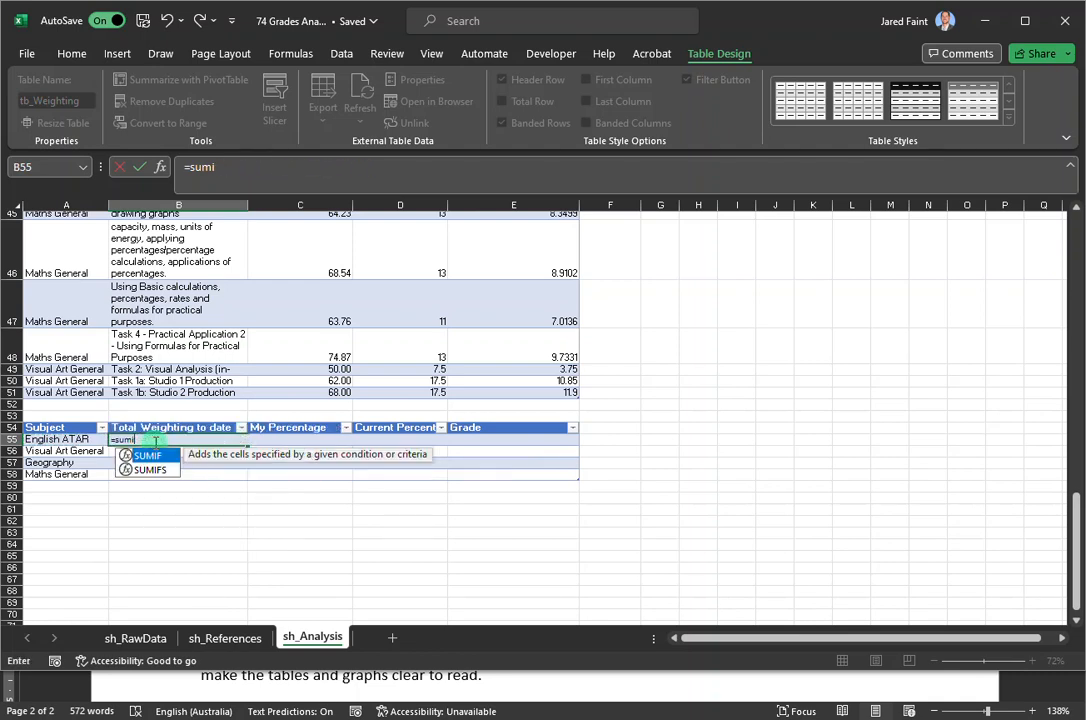
# Complete B55's SUMIFS formula, summing tb_TaskWeighting[Weighting] where tb_TaskWeighting[Subject] matches the row's Subject
pyautogui.write('fs(')
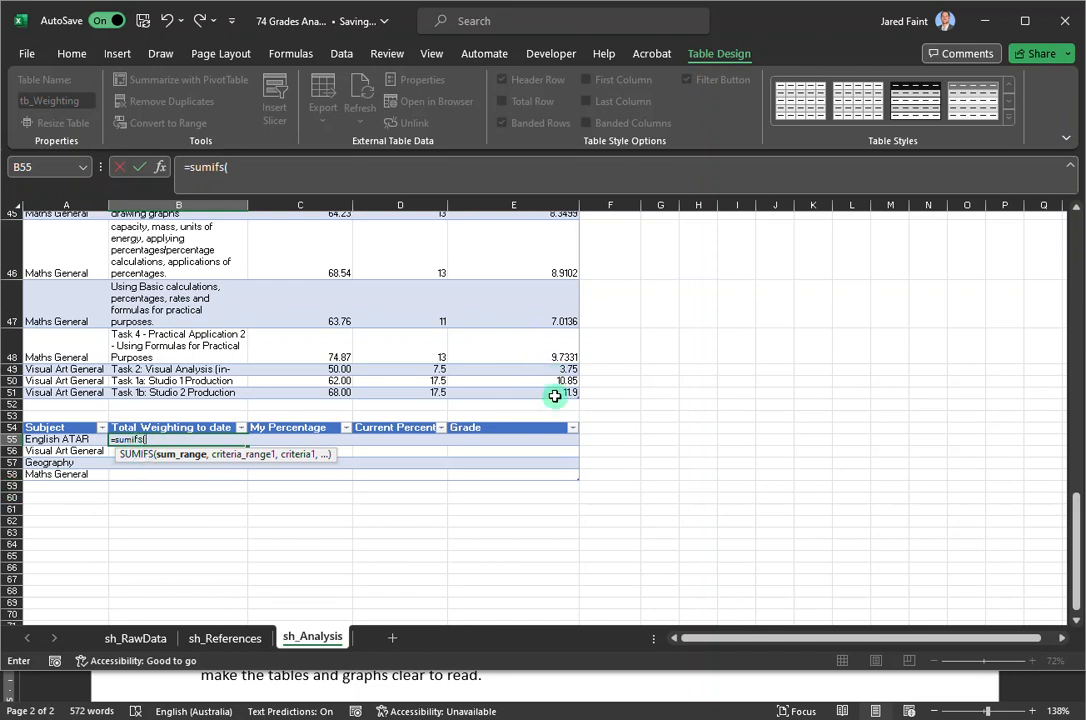
pyautogui.moveTo(420, 393); pyautogui.dragTo(366, 363)
pyautogui.scroll(-5, 284, 417)
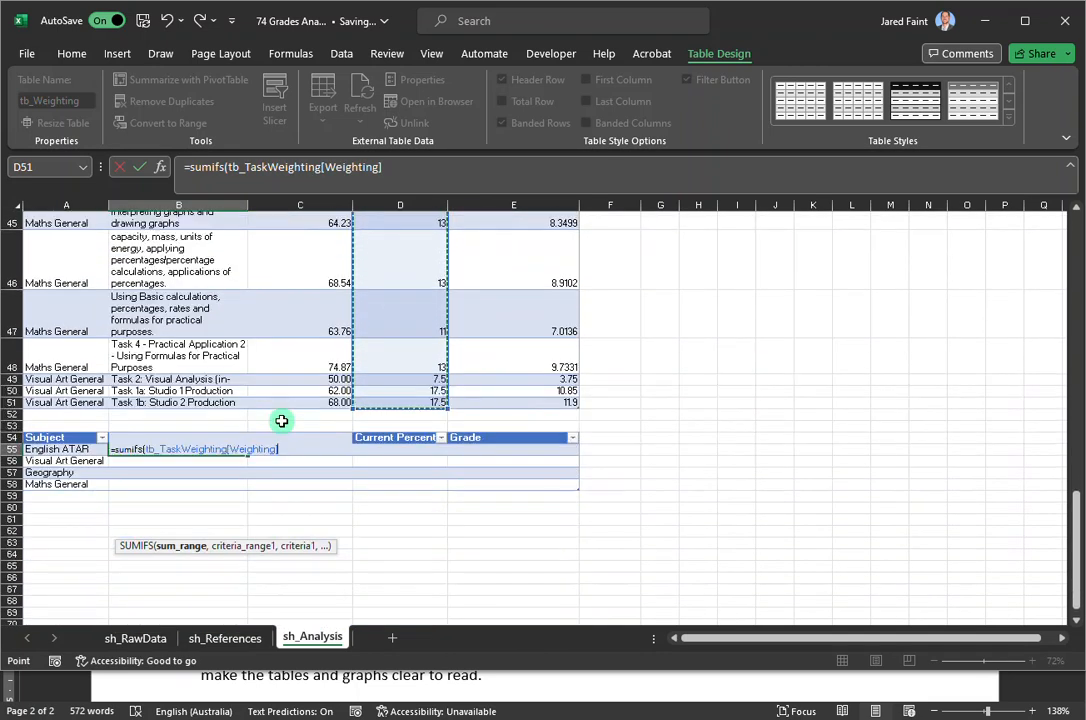
pyautogui.write(',')
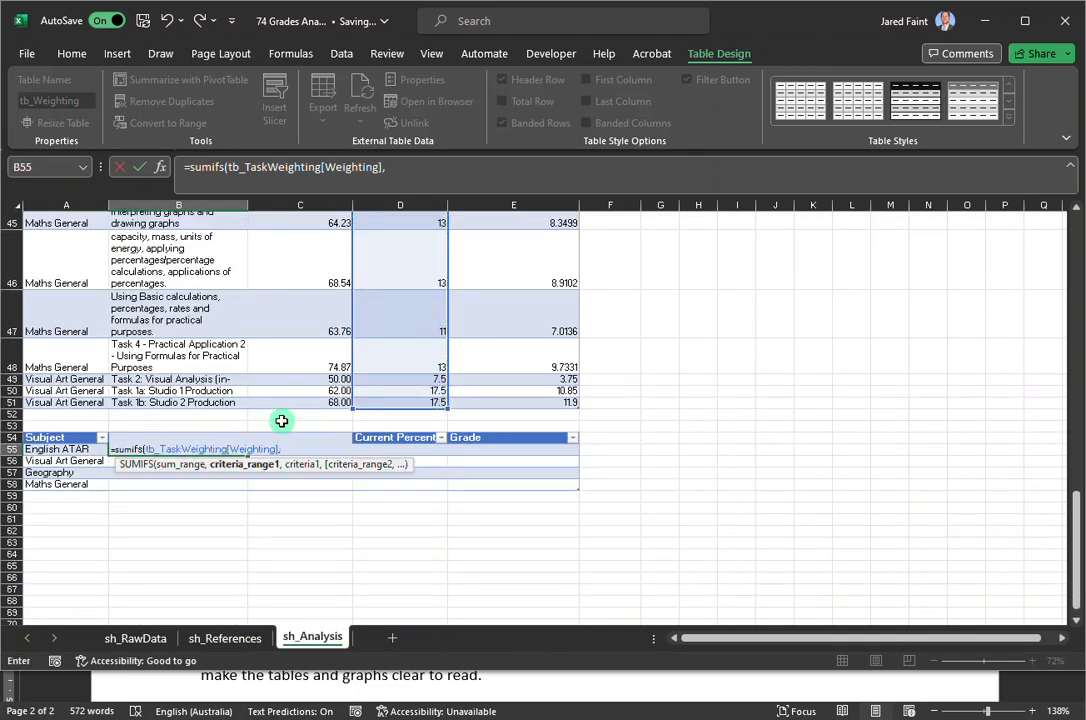
pyautogui.moveTo(68, 400); pyautogui.dragTo(57, 250)
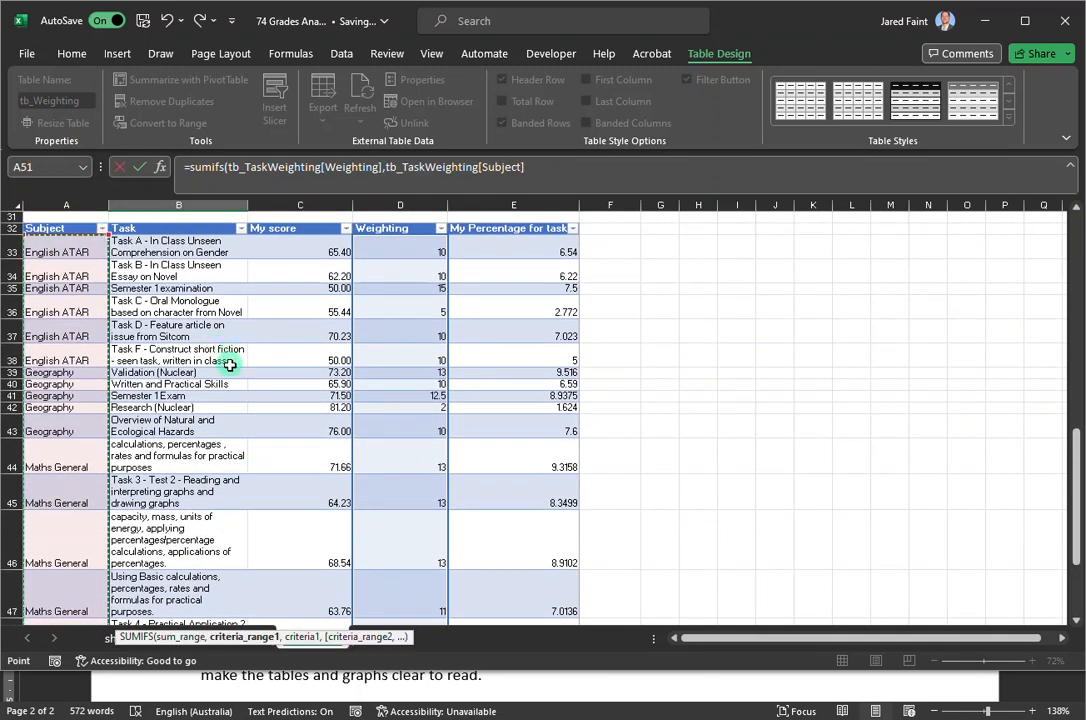
pyautogui.scroll(-5, 237, 372)
pyautogui.write(',')
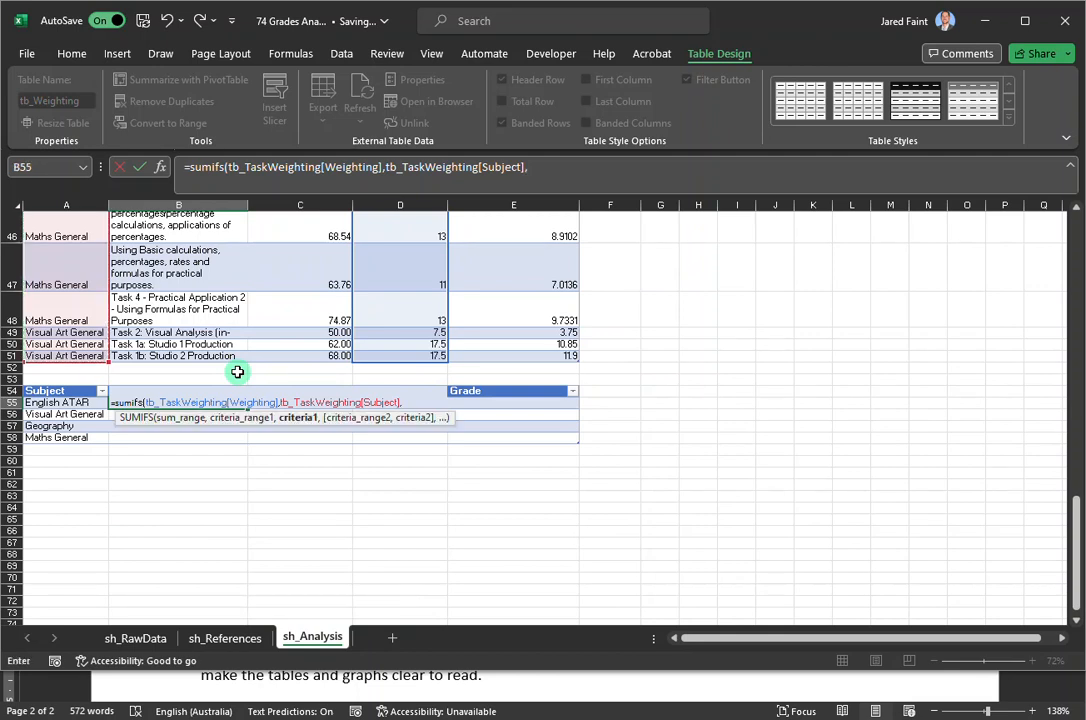
pyautogui.click(75, 404)
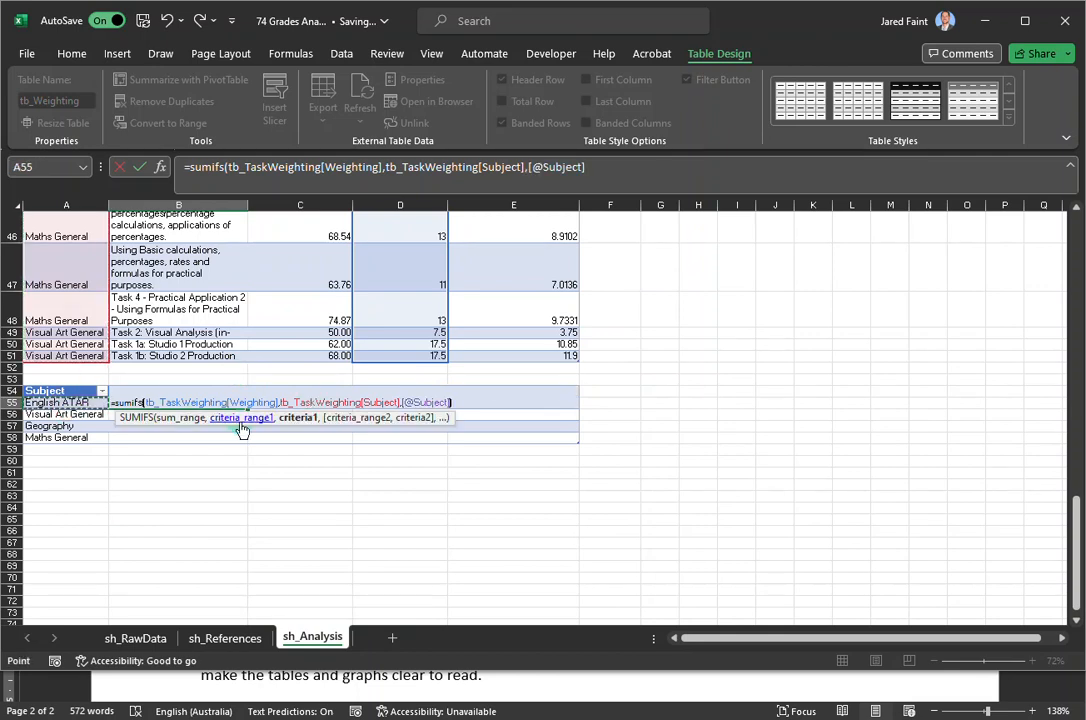
pyautogui.press('Return')
pyautogui.click(214, 487)
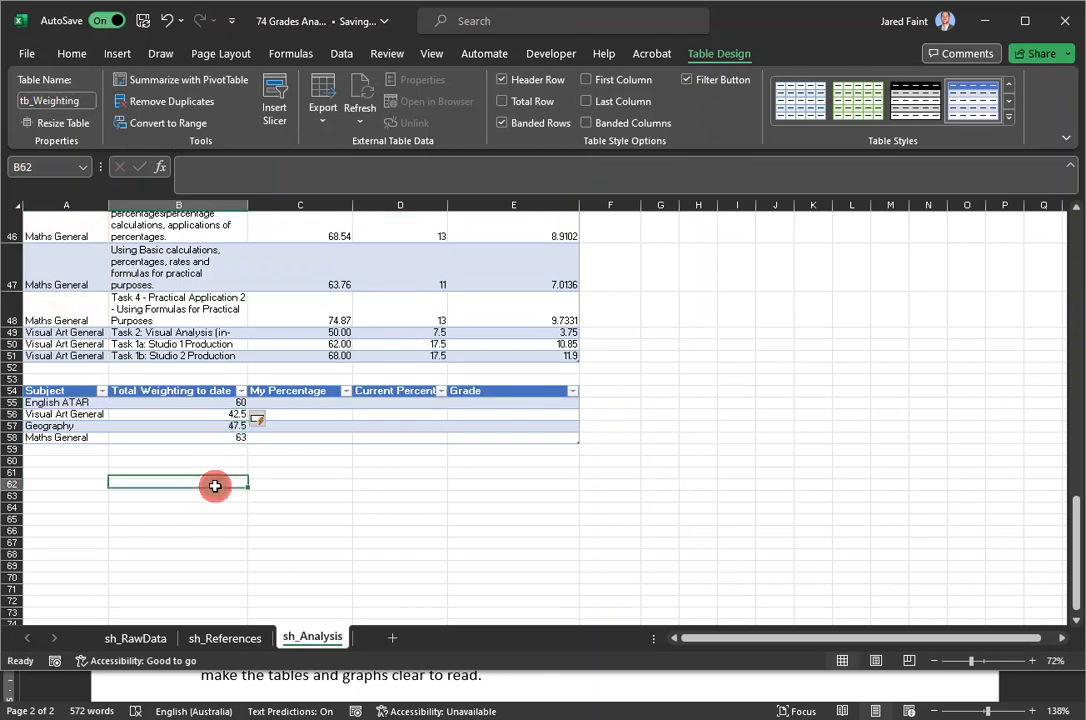
pyautogui.click(211, 400)
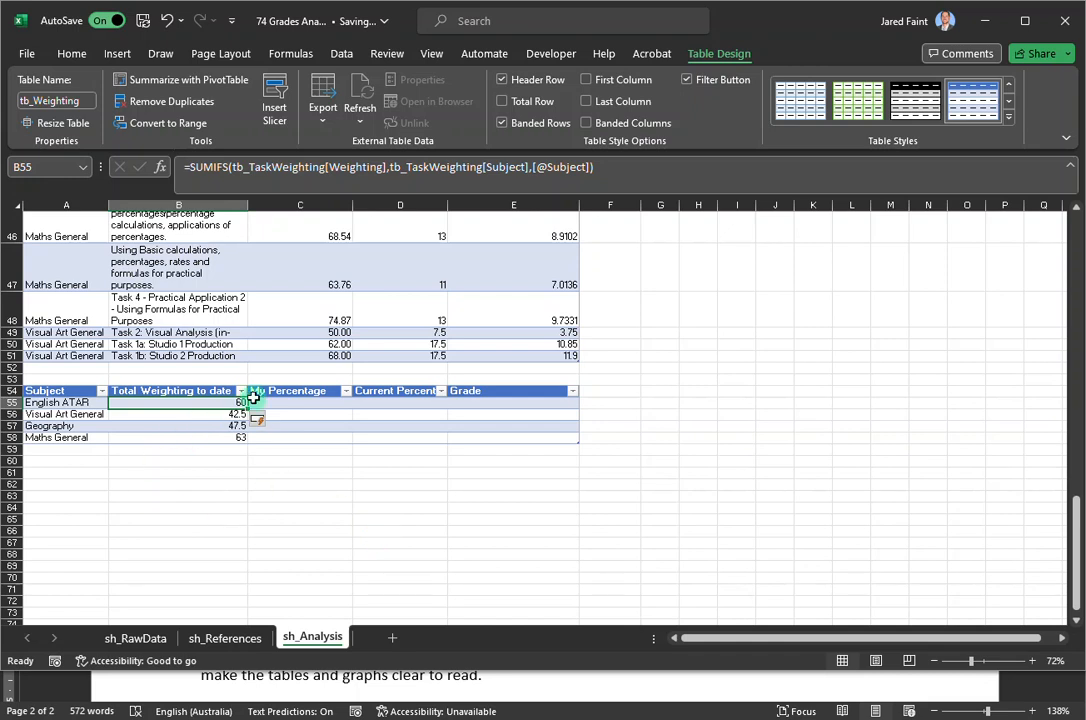
# Write a SUMIFS formula in C55 under My Percentage, summing tb_TaskWeighting[My Percentage for task] where tb_TaskWeighting[Subject] matches the row's Subject
pyautogui.click(313, 401)
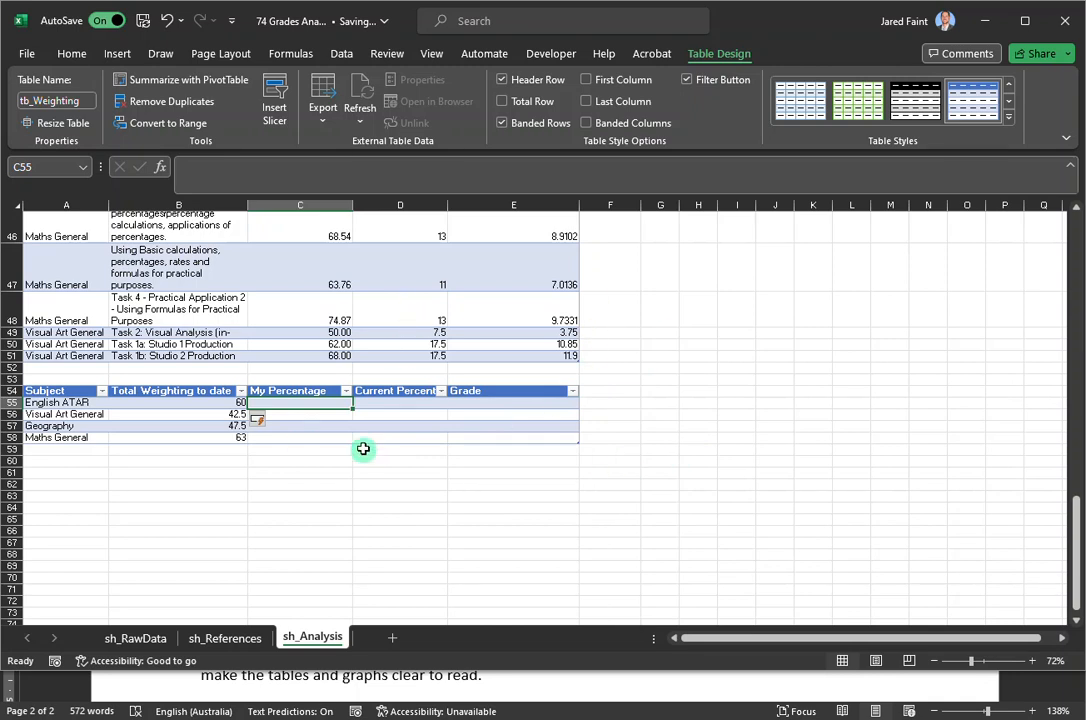
pyautogui.click(175, 402)
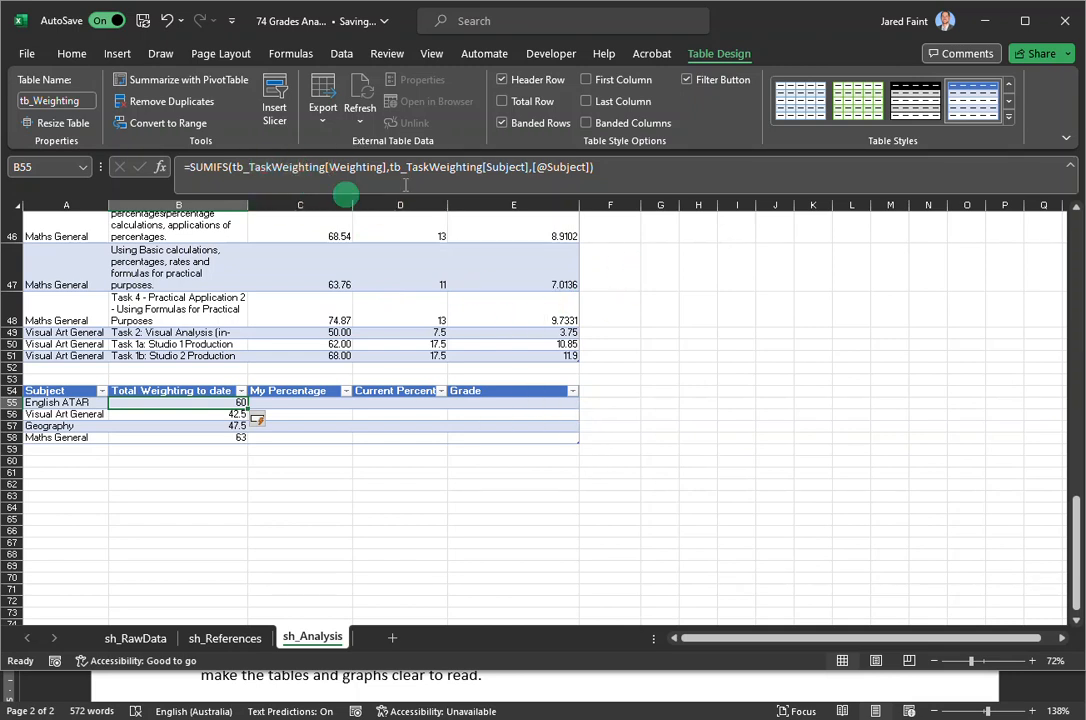
pyautogui.click(305, 404)
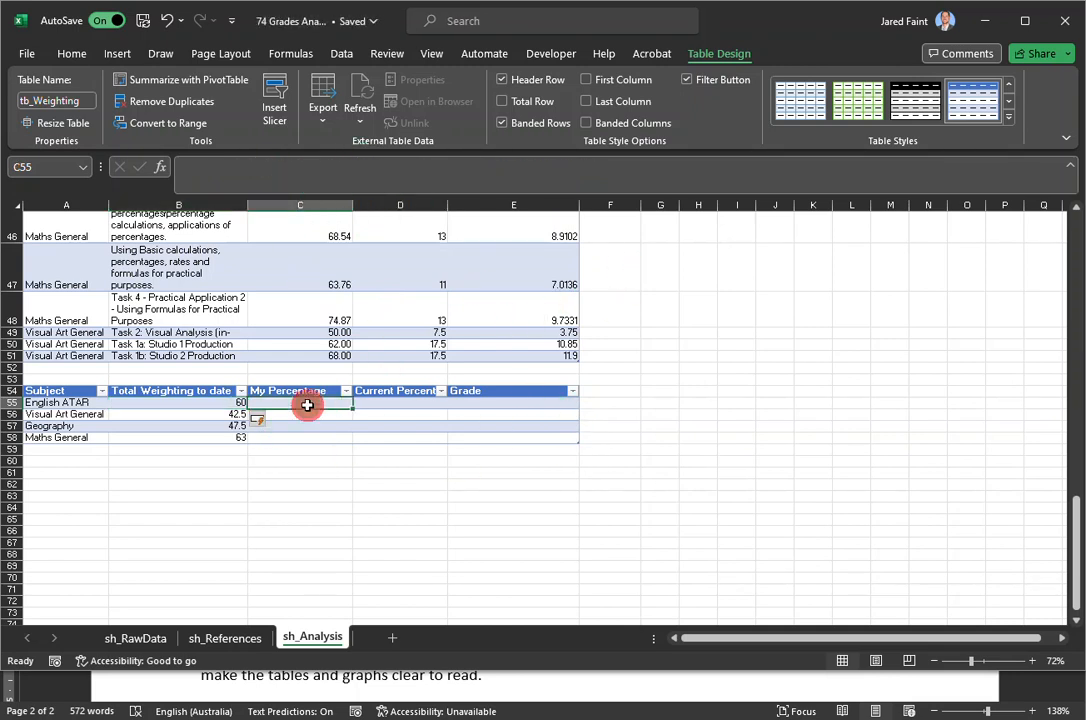
pyautogui.write('==sumi')
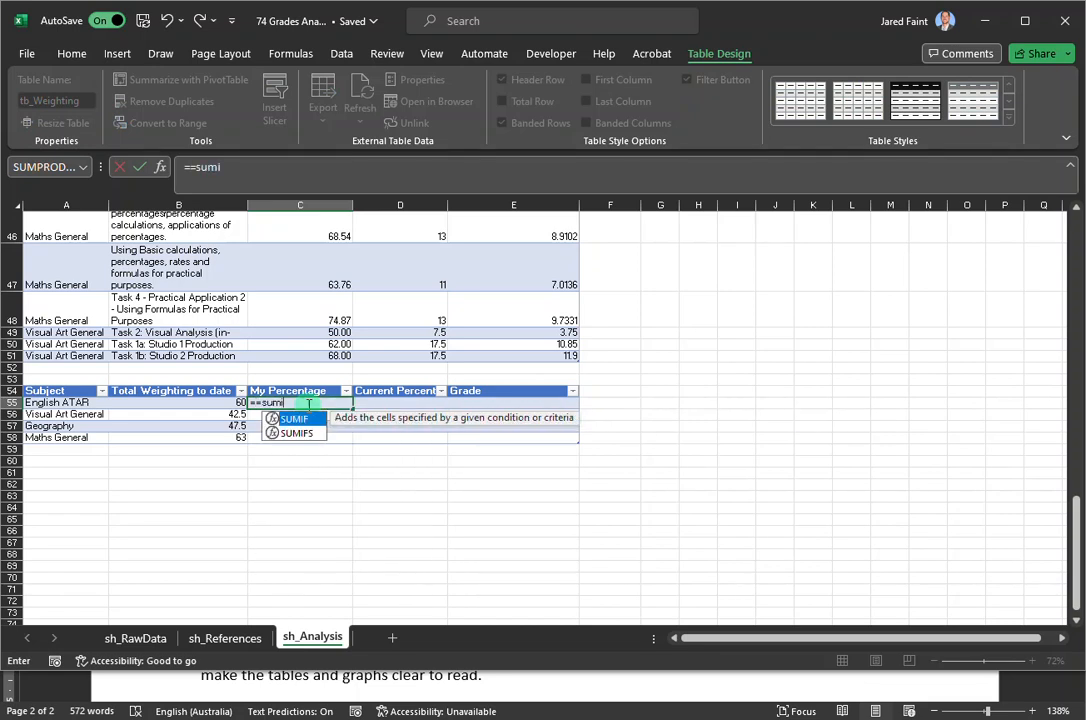
pyautogui.write('fs(')
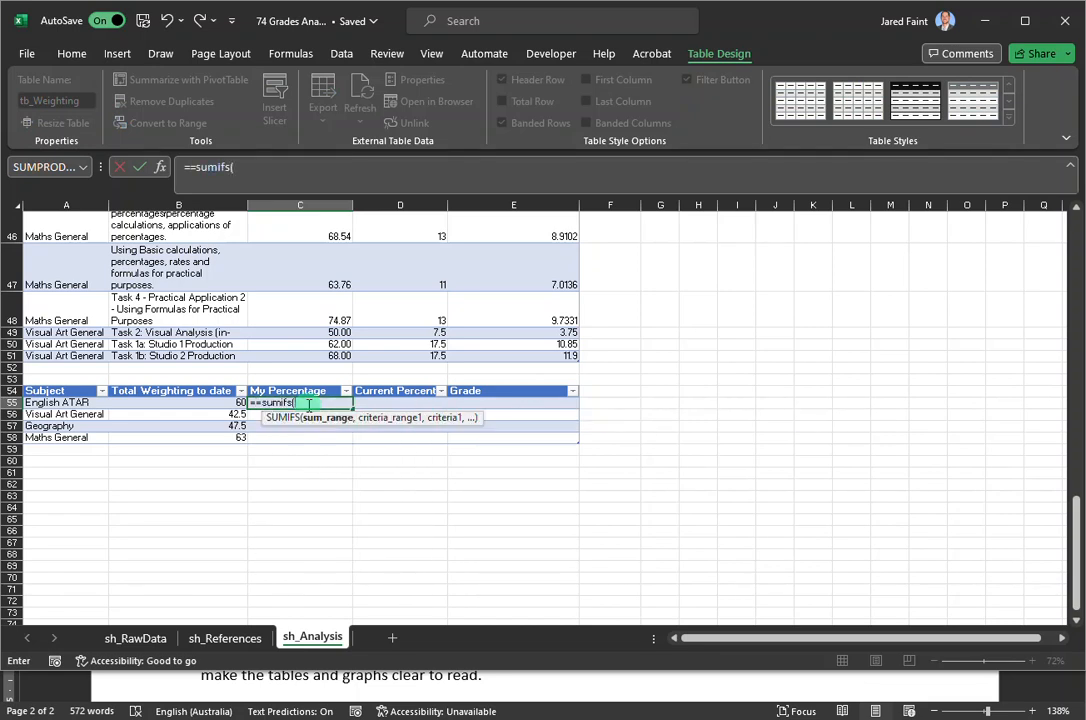
pyautogui.moveTo(524, 357); pyautogui.dragTo(516, 252)
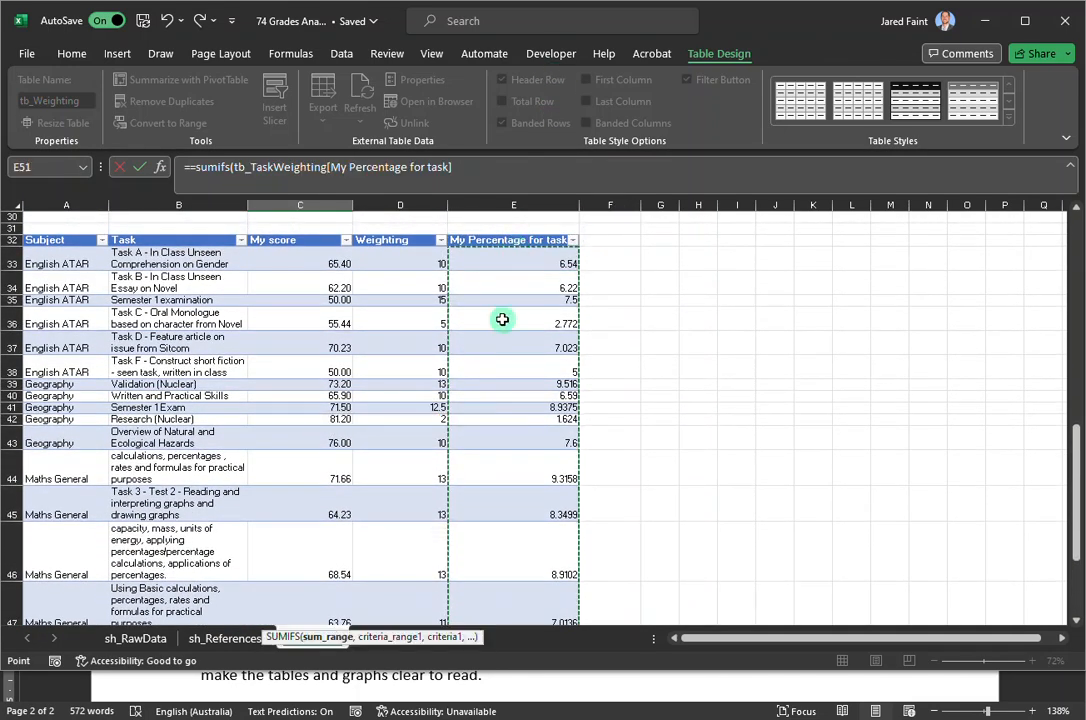
pyautogui.scroll(-5, 431, 393)
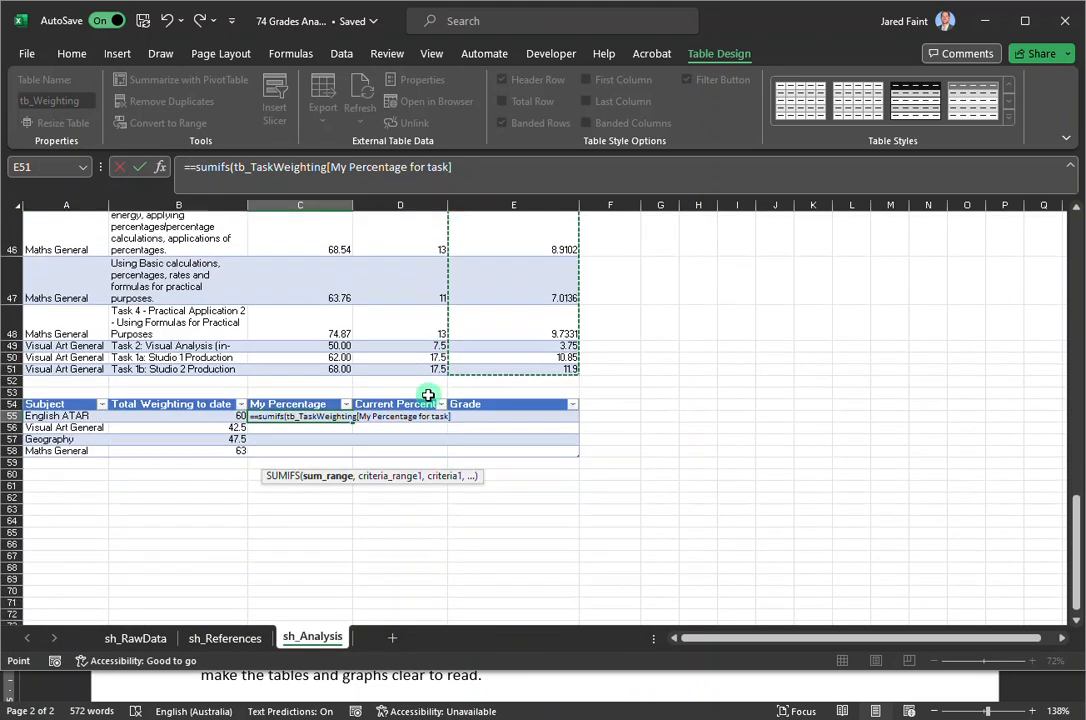
pyautogui.write(',')
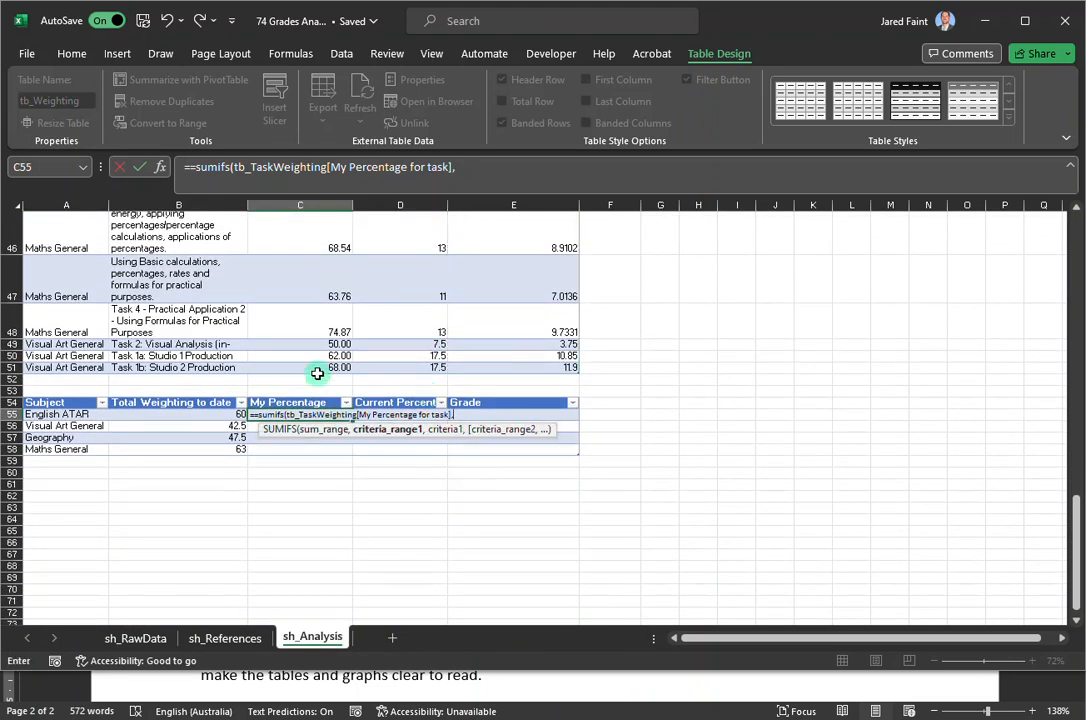
pyautogui.moveTo(62, 370); pyautogui.dragTo(75, 240)
pyautogui.scroll(-4, 450, 400)
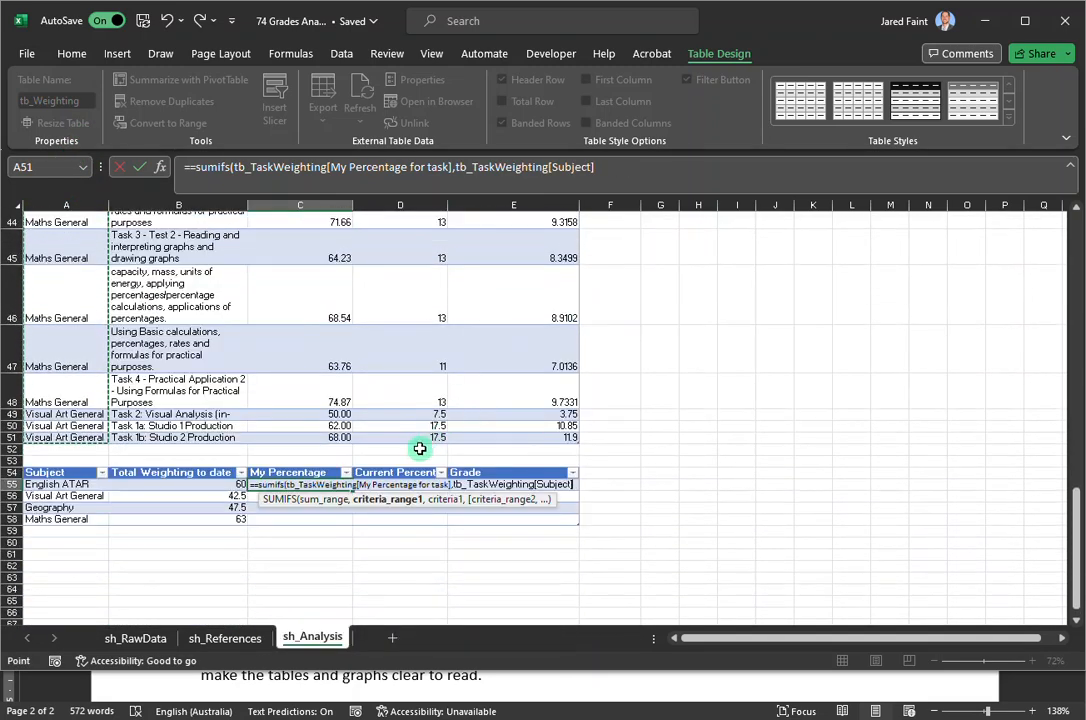
pyautogui.write(',')
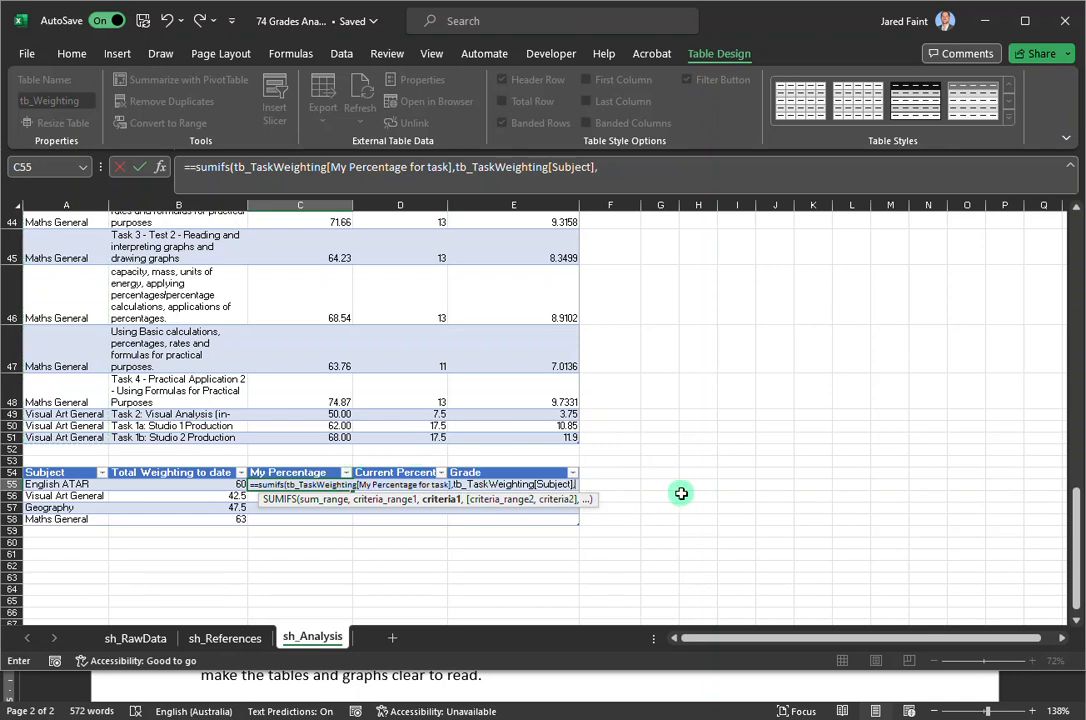
pyautogui.click(57, 484)
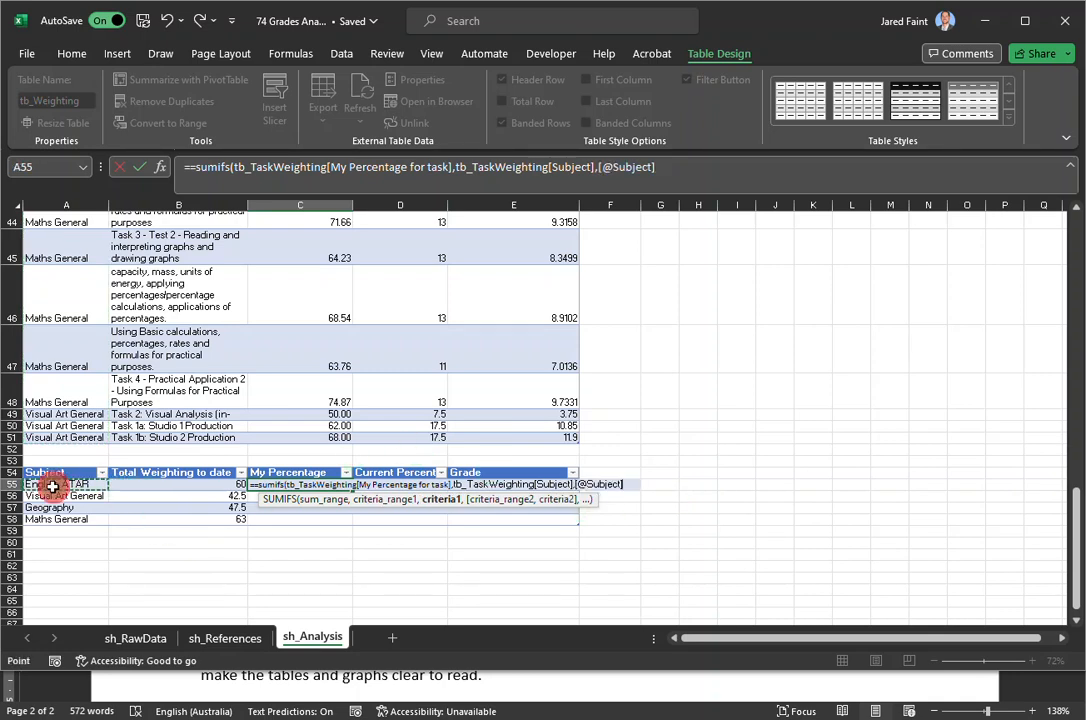
pyautogui.write(')')
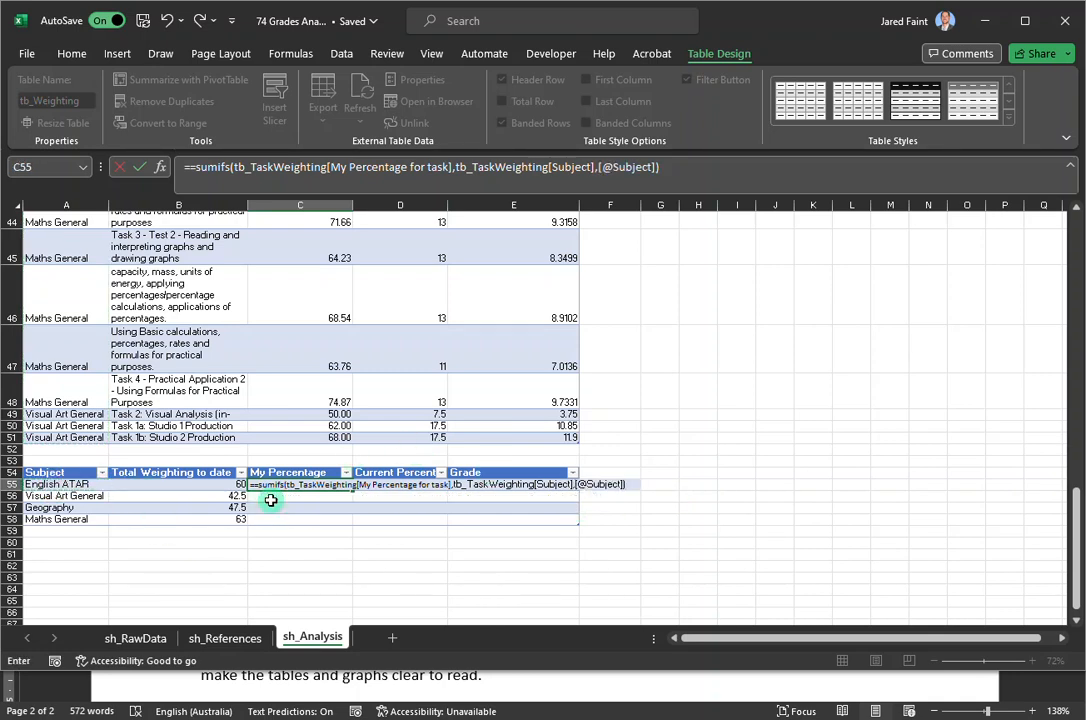
# Remove the extra equals sign at the start of C55's SUMIFS formula and enter the corrected formula
pyautogui.press('Return')
pyautogui.click(652, 472)
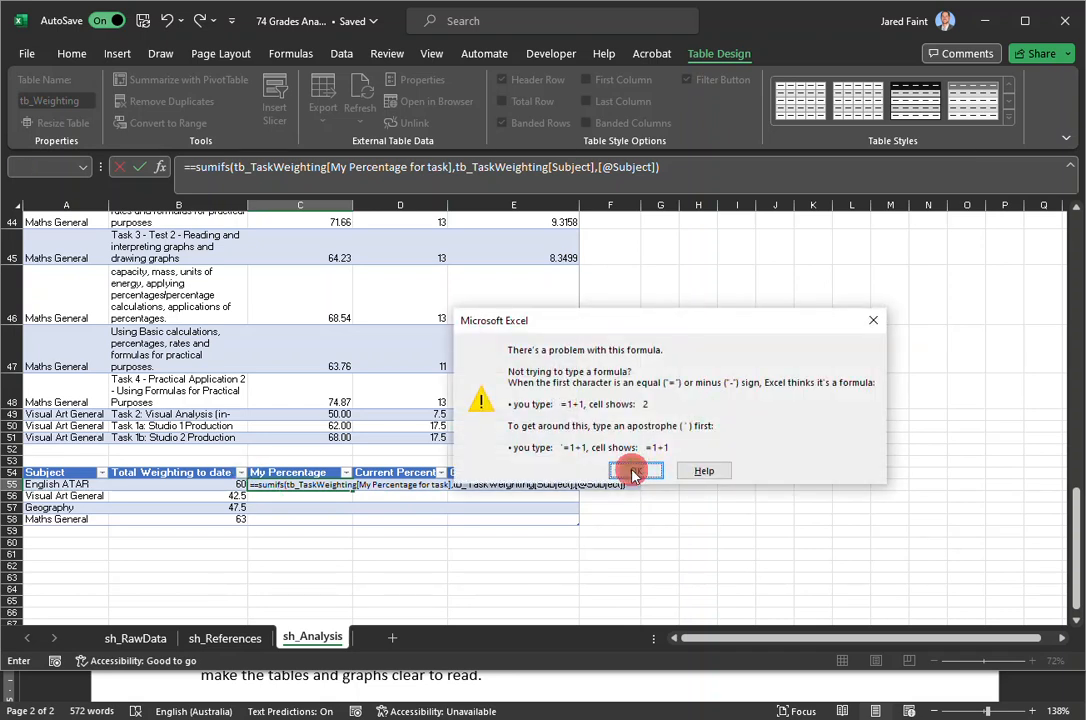
pyautogui.click(255, 484)
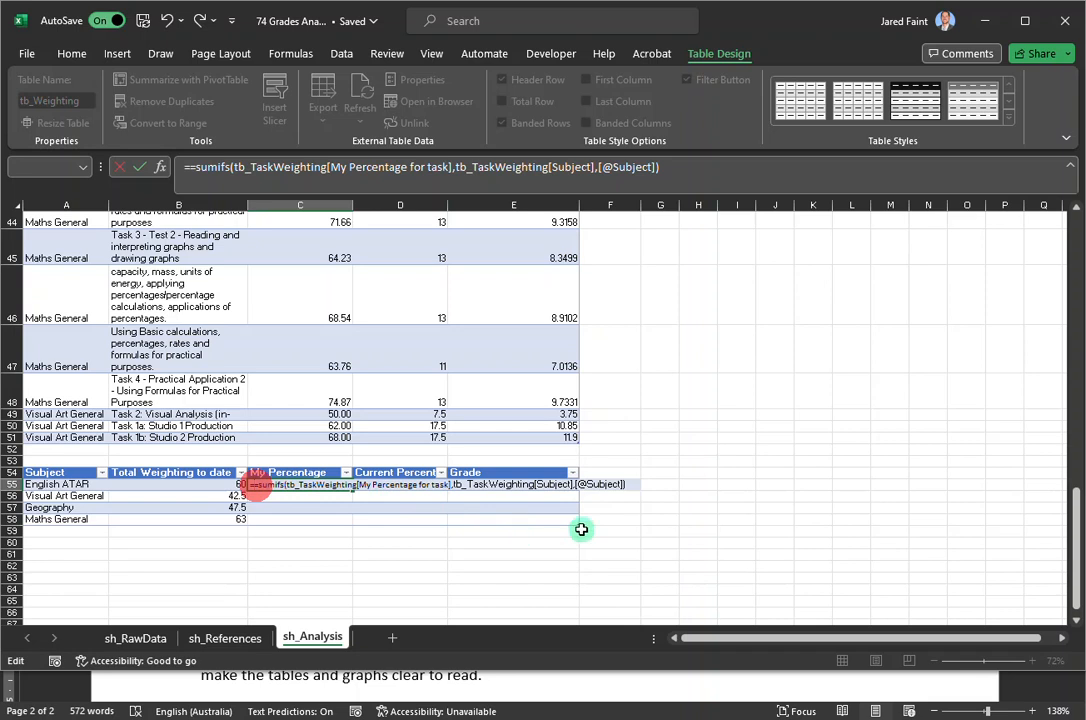
pyautogui.press('BackSpace')
pyautogui.press('Return')
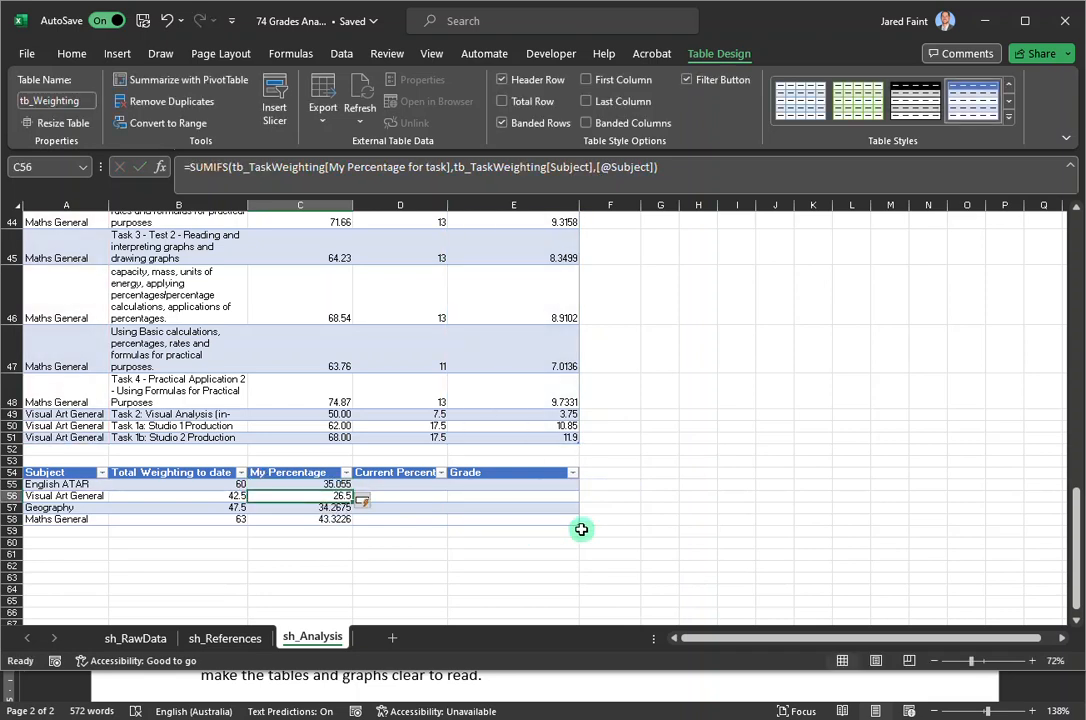
# Enter a formula in D55 of tb_Weighting dividing My Percentage by Total Weighting to date
pyautogui.click(457, 495)
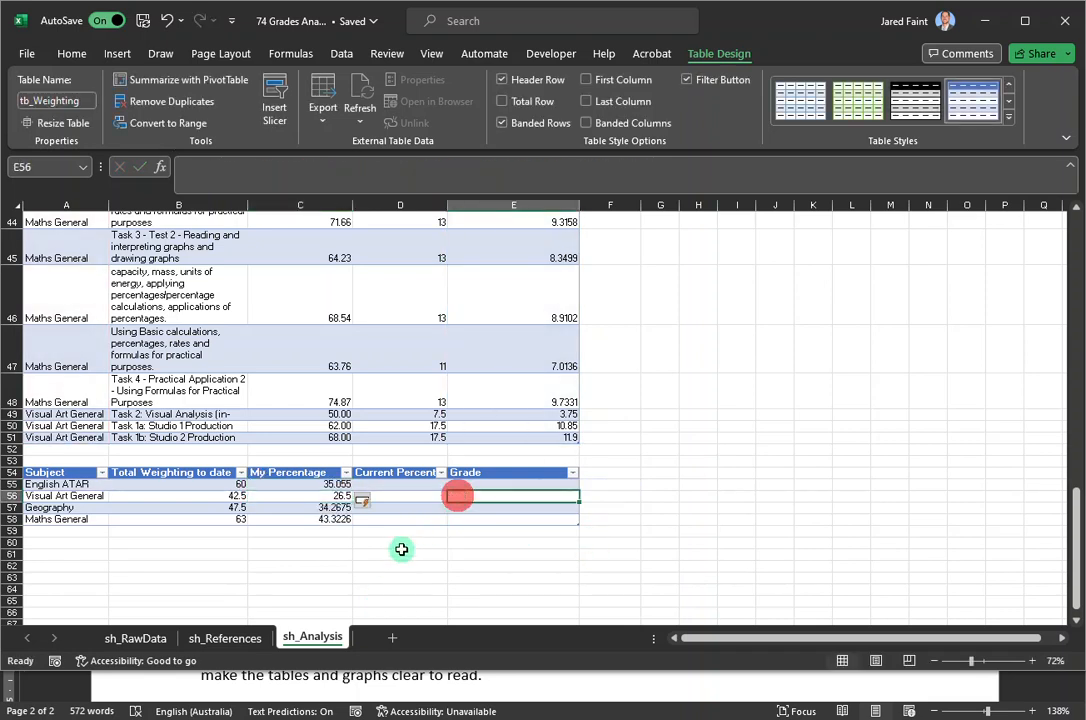
pyautogui.click(316, 484)
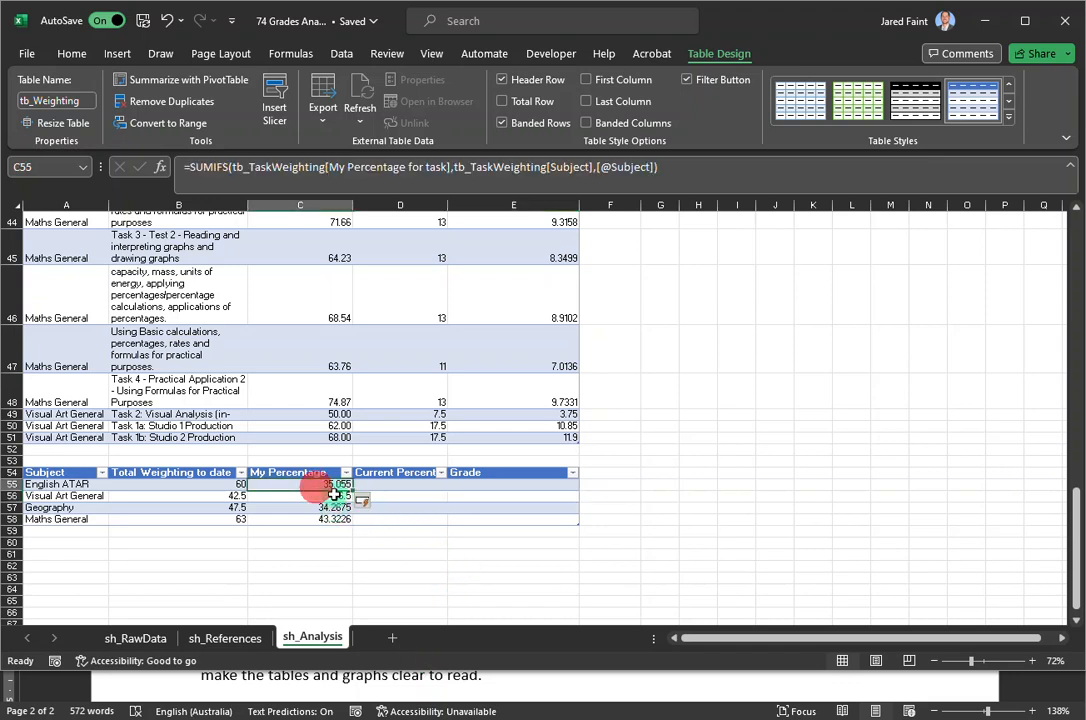
pyautogui.click(197, 486)
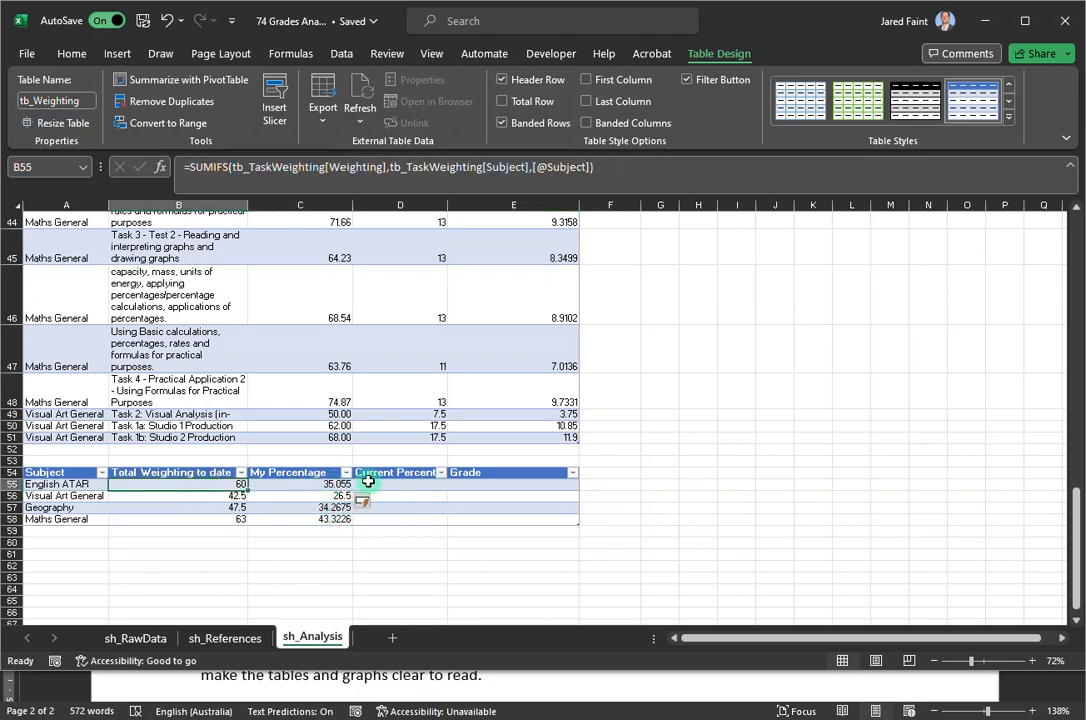
pyautogui.click(395, 484)
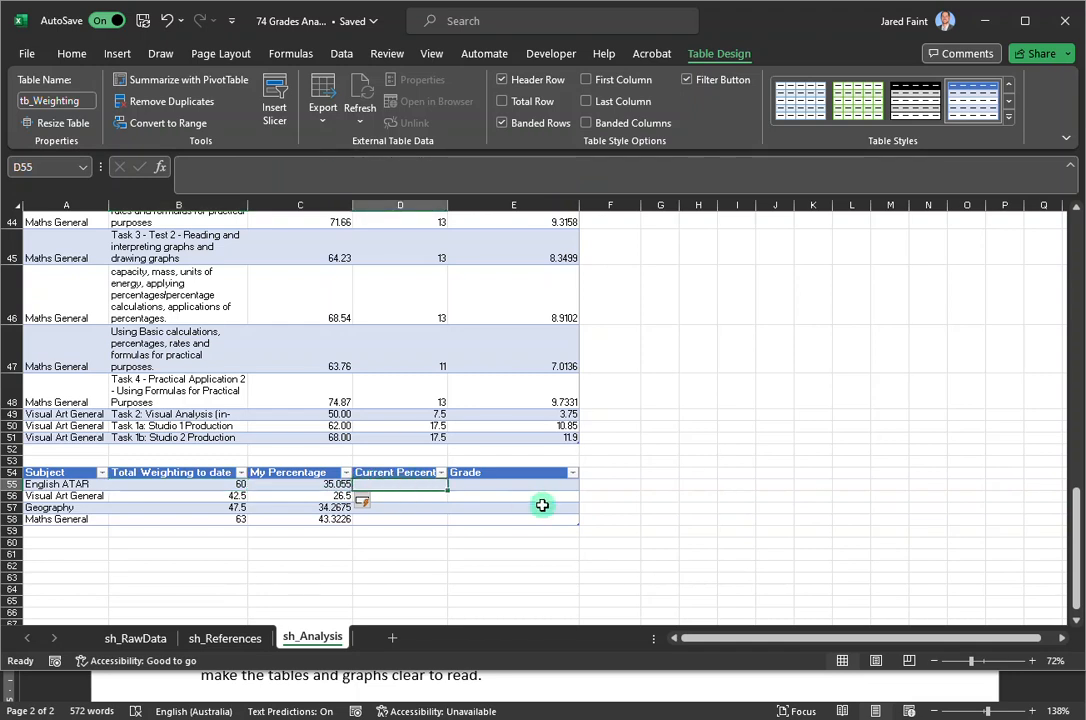
pyautogui.write('=')
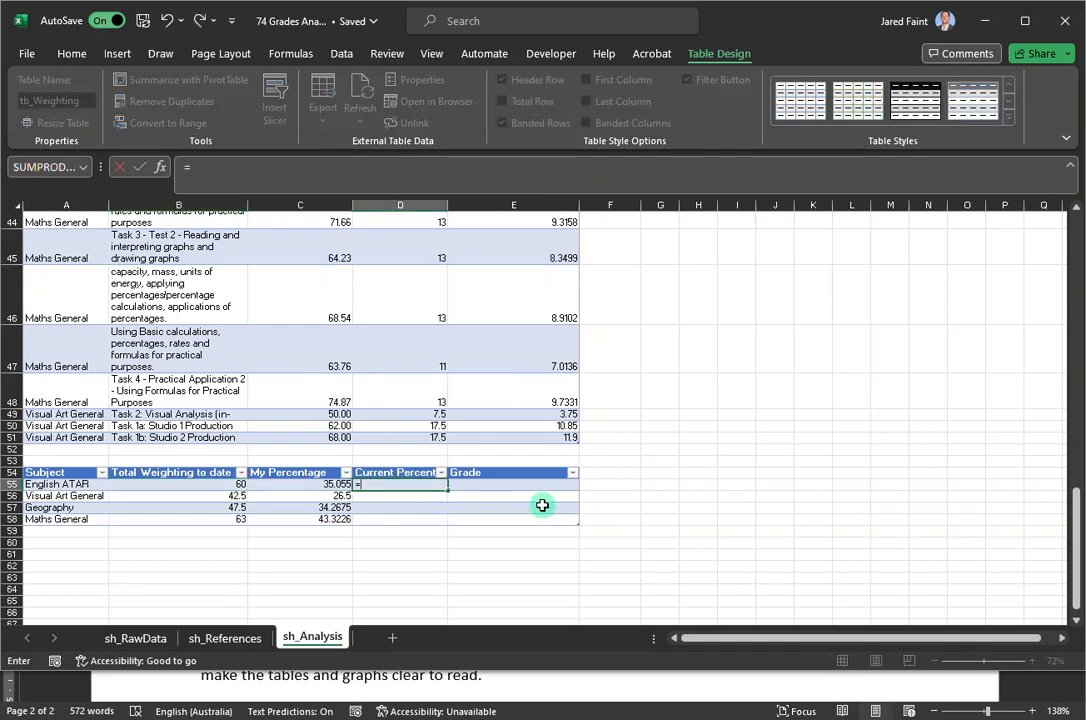
pyautogui.click(327, 485)
pyautogui.write('/')
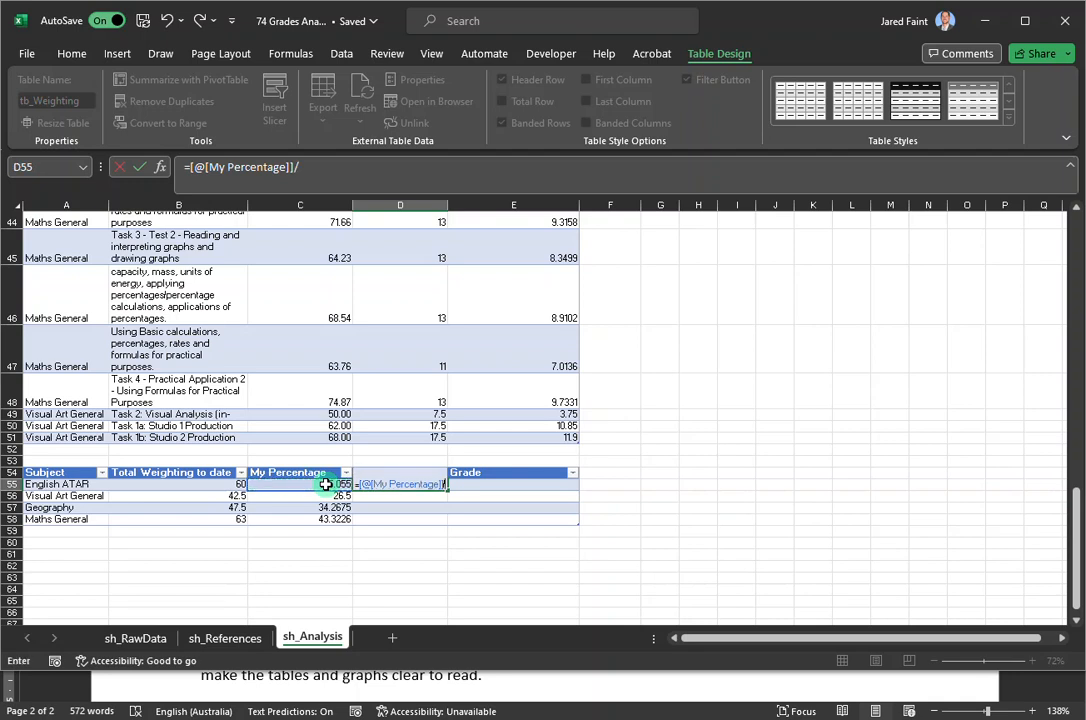
pyautogui.click(197, 483)
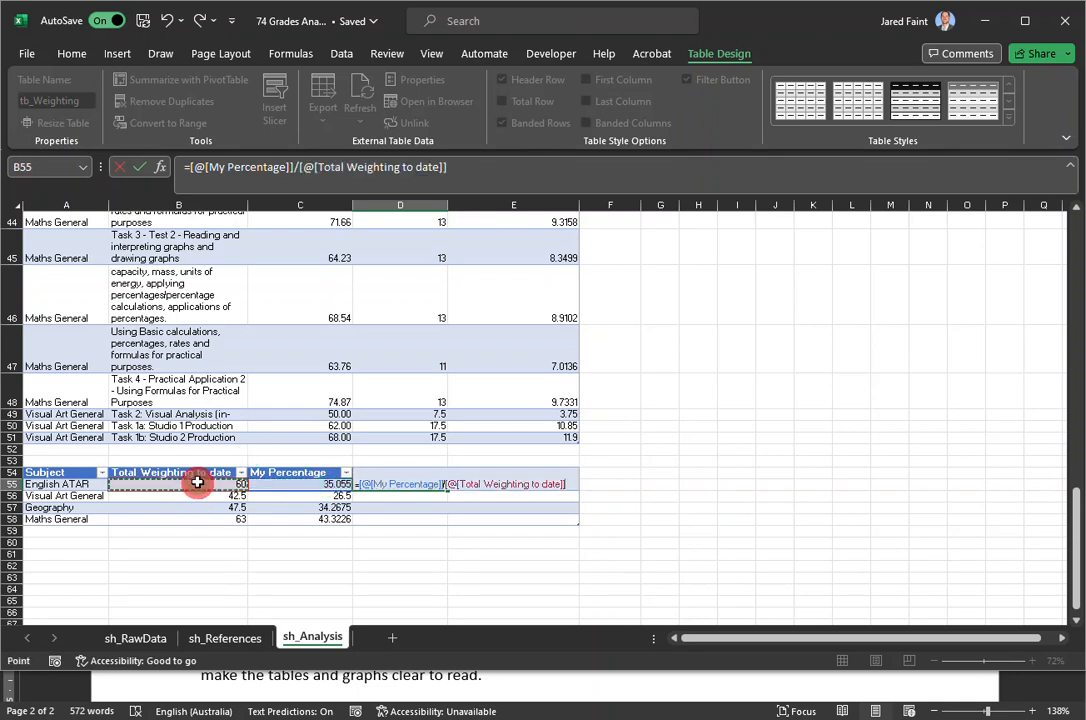
pyautogui.press('Return')
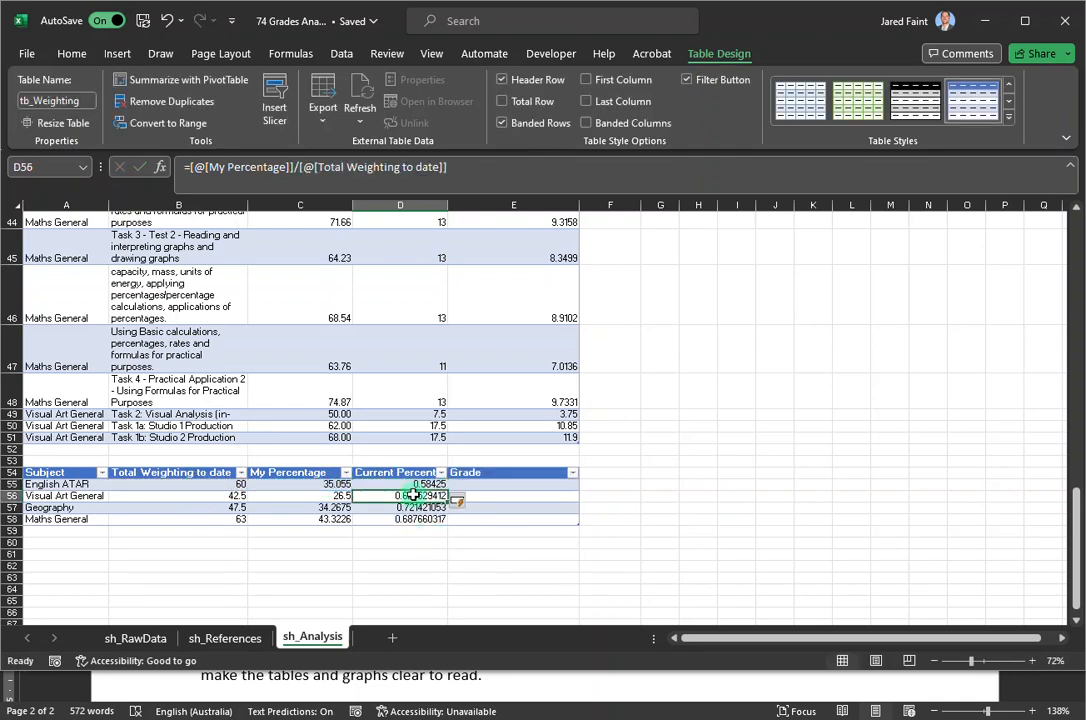
# Format the current percentages in D55:D58 of tb_Weighting as percentages
pyautogui.moveTo(420, 487); pyautogui.dragTo(428, 518)
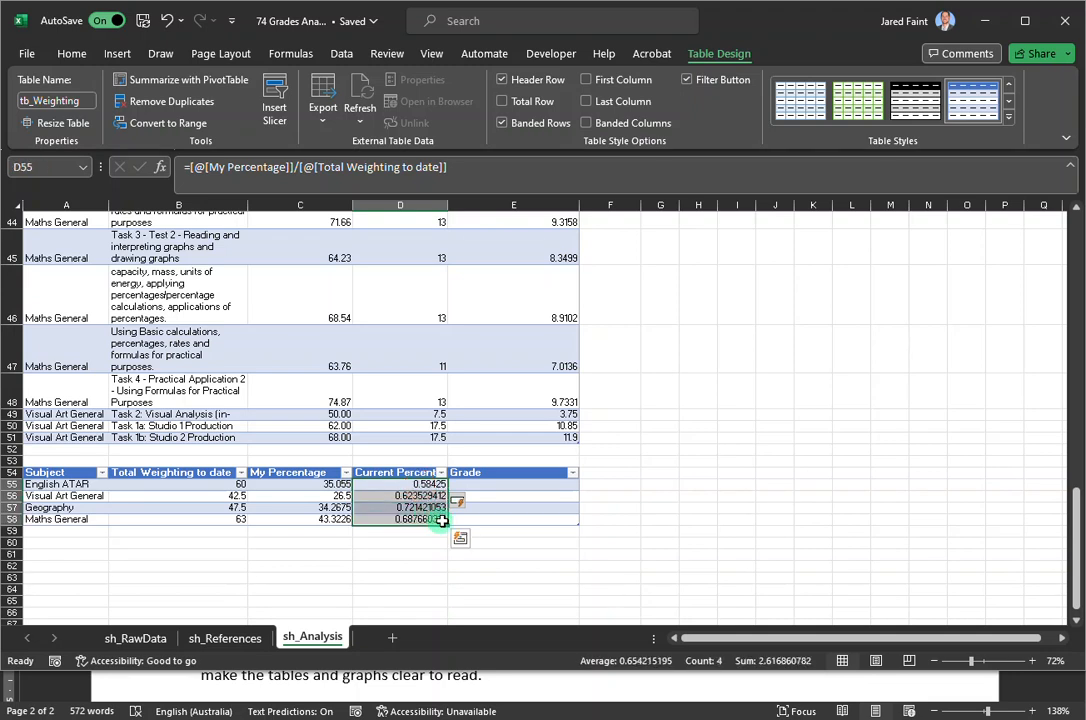
pyautogui.click(71, 53)
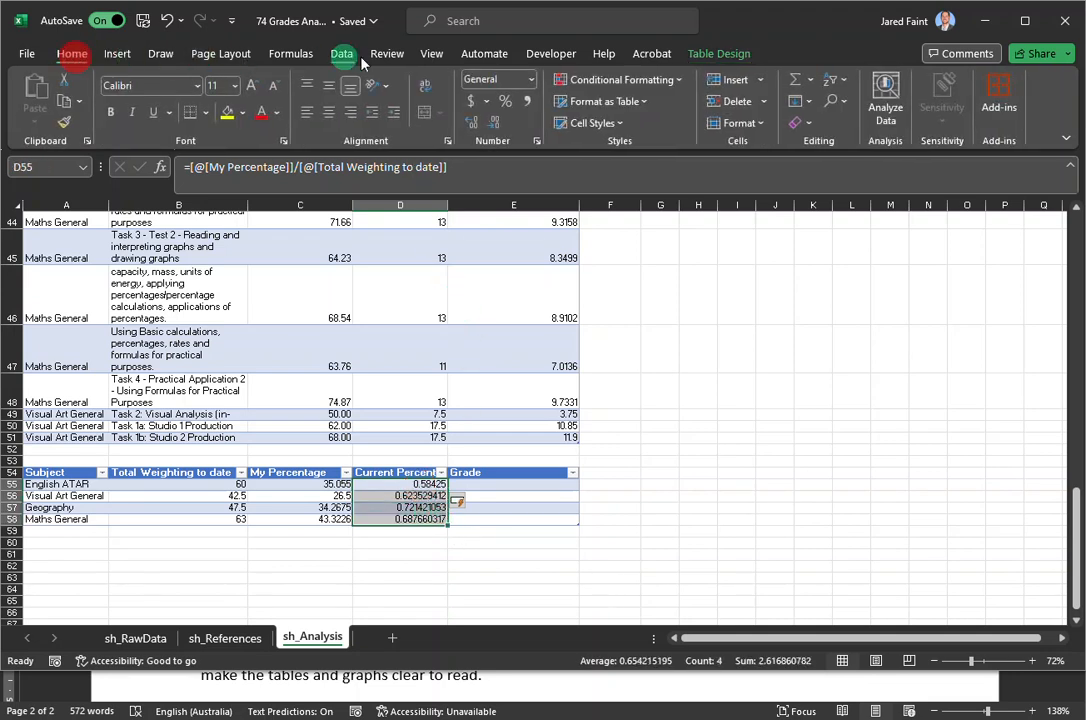
pyautogui.click(505, 101)
pyautogui.click(524, 565)
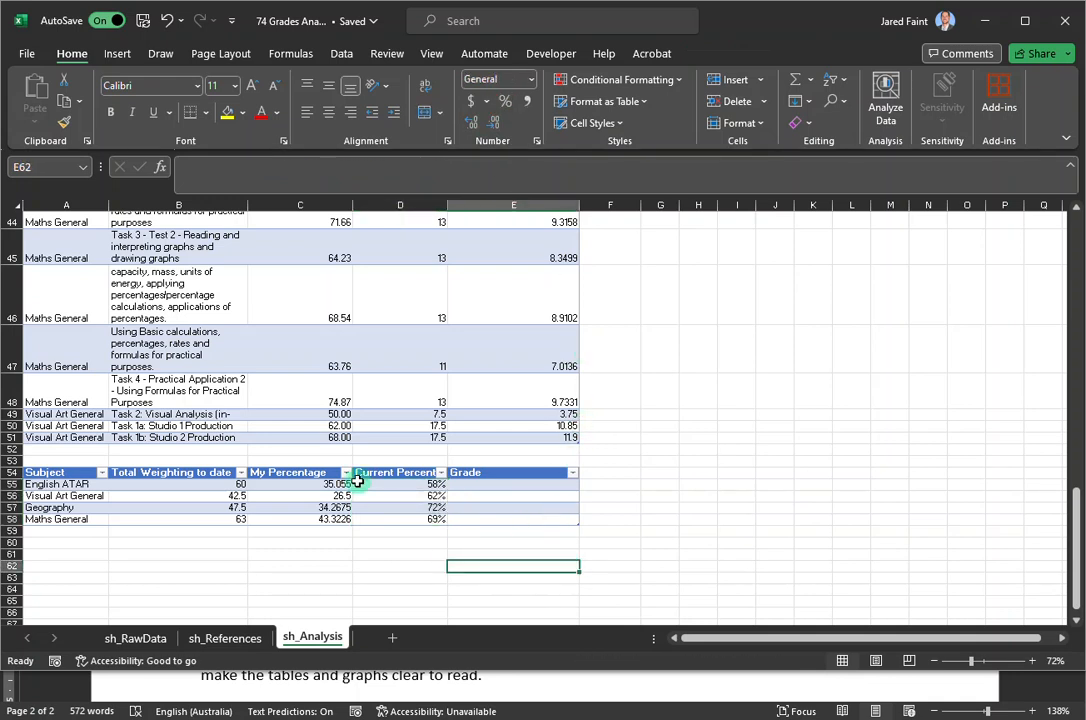
# Start an IF formula in E55 under Grade in tb_Weighting, testing whether the row's Current Percent is less than a threshold
pyautogui.click(490, 483)
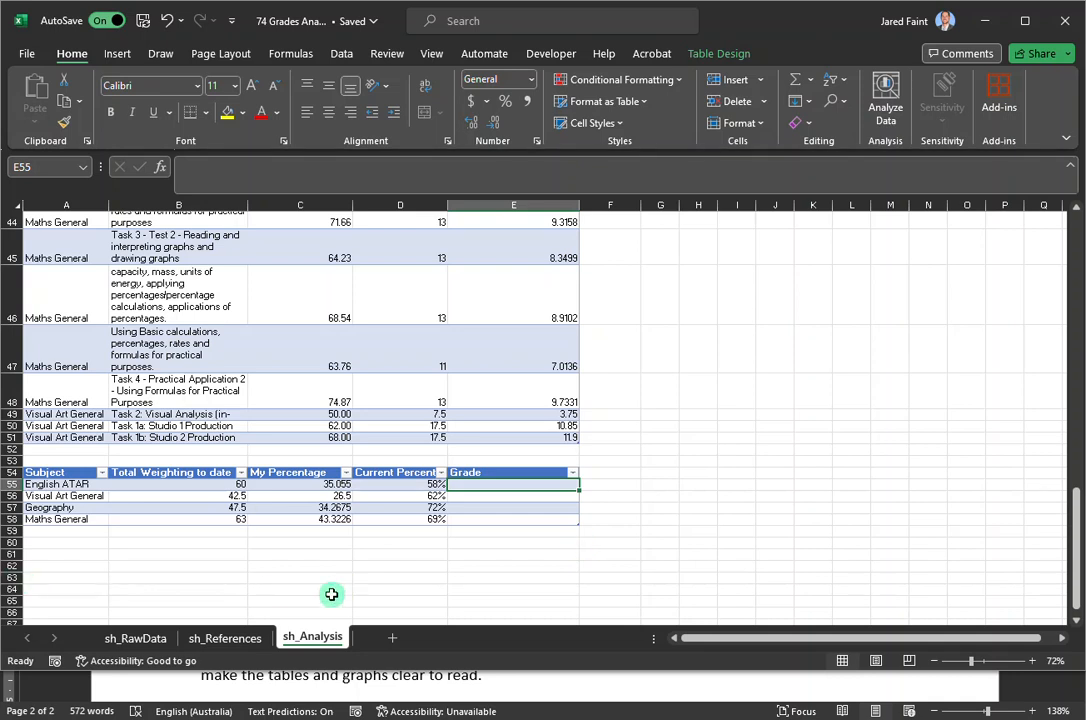
pyautogui.click(218, 638)
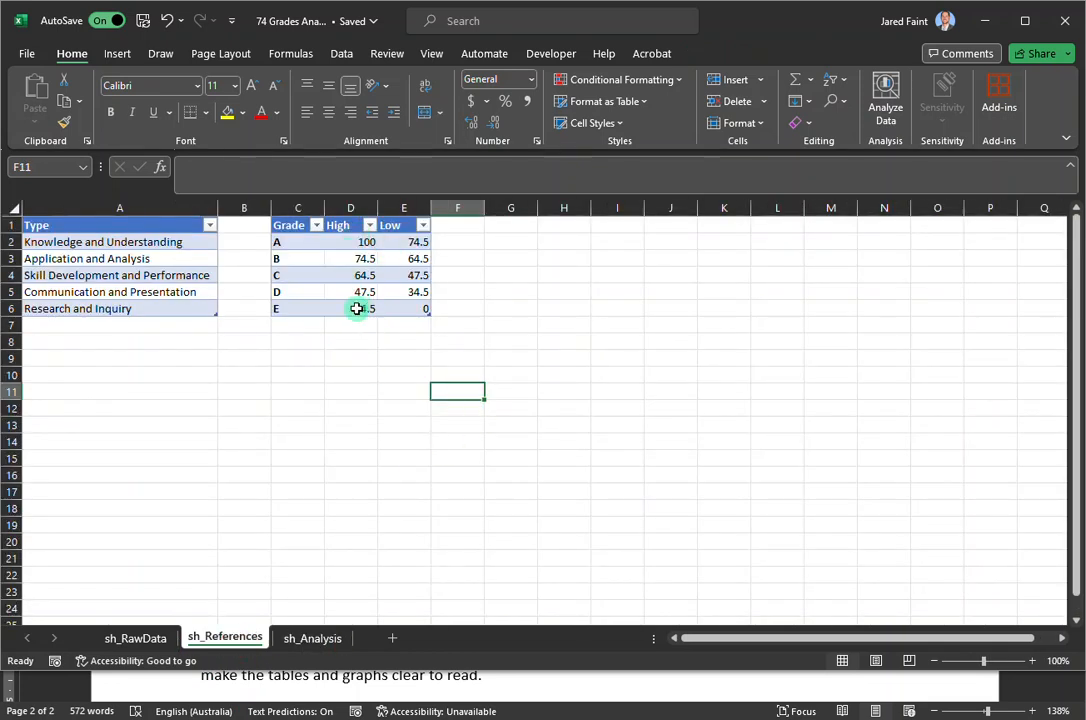
pyautogui.click(354, 311)
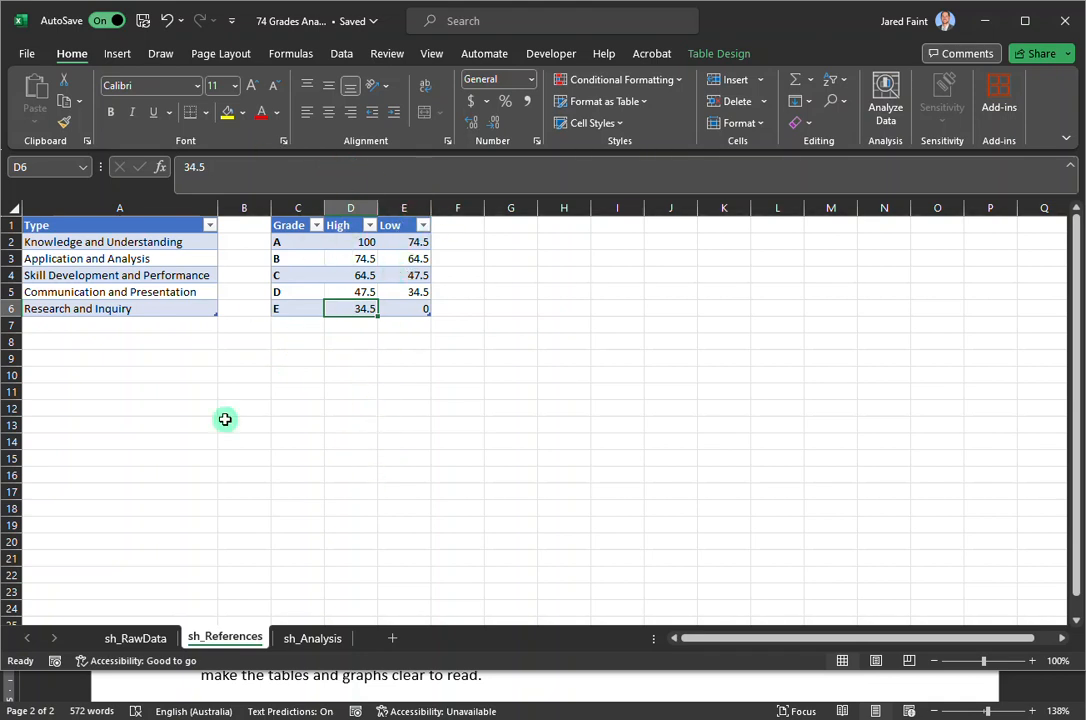
pyautogui.click(312, 637)
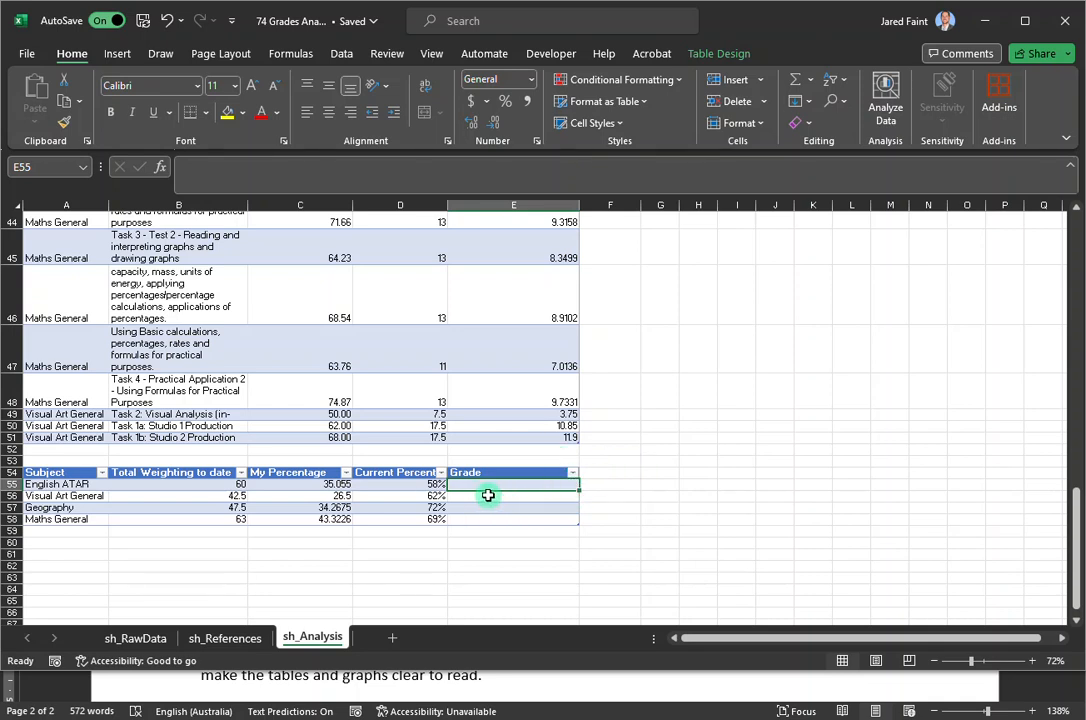
pyautogui.write('=if')
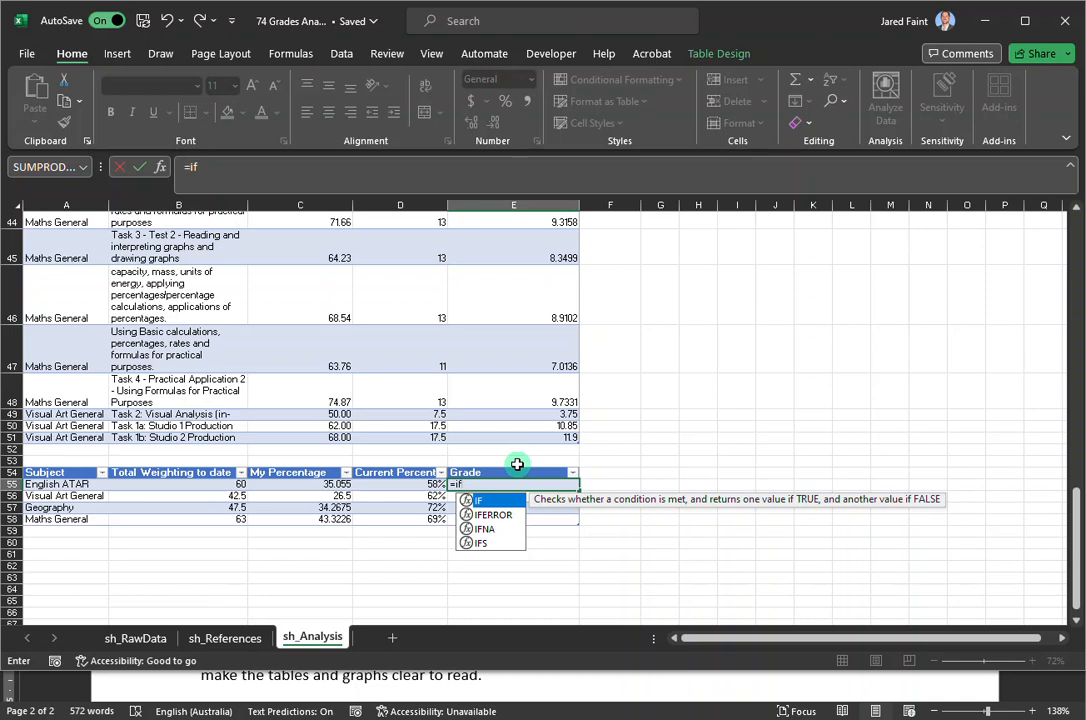
pyautogui.write('(')
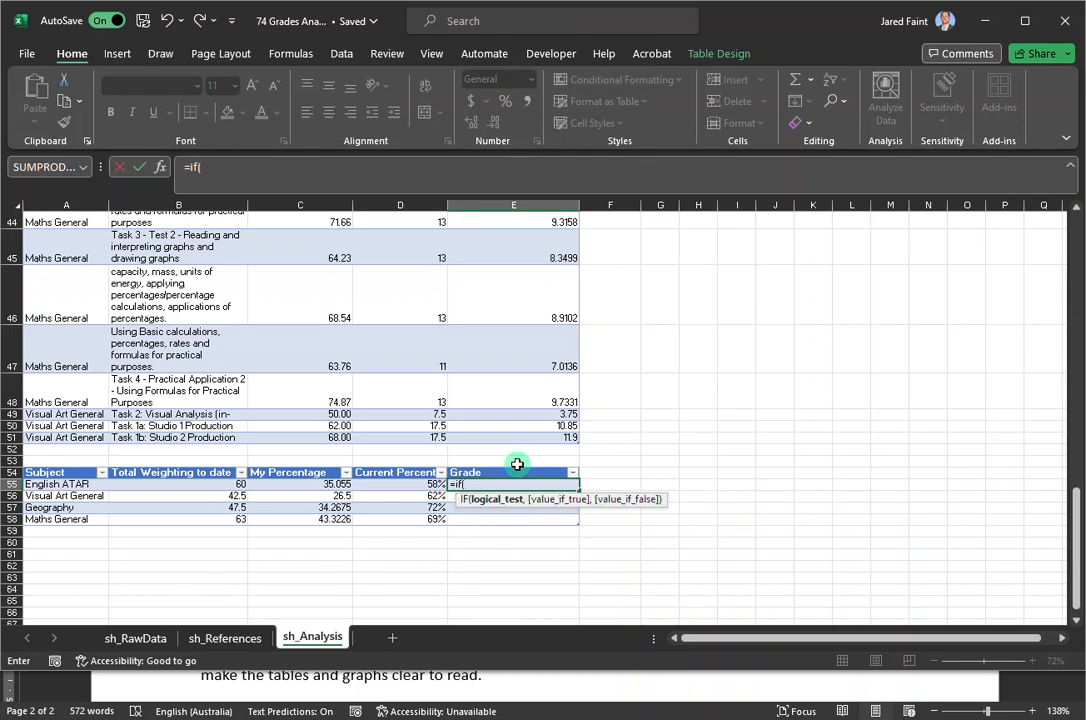
pyautogui.click(410, 483)
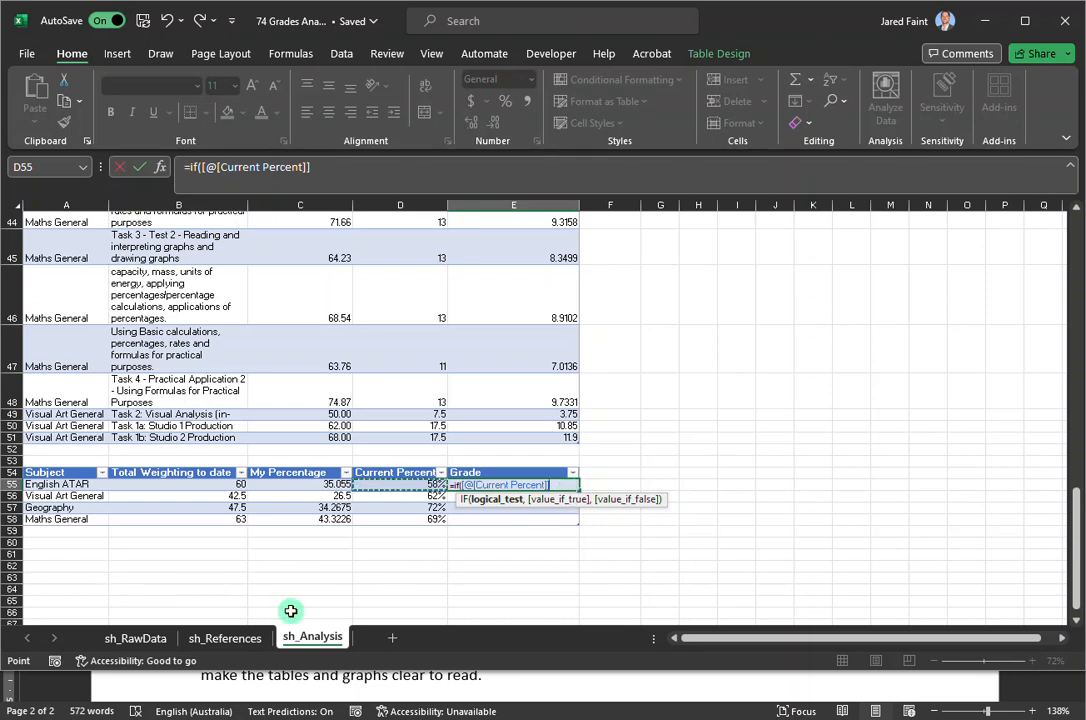
pyautogui.write('/')
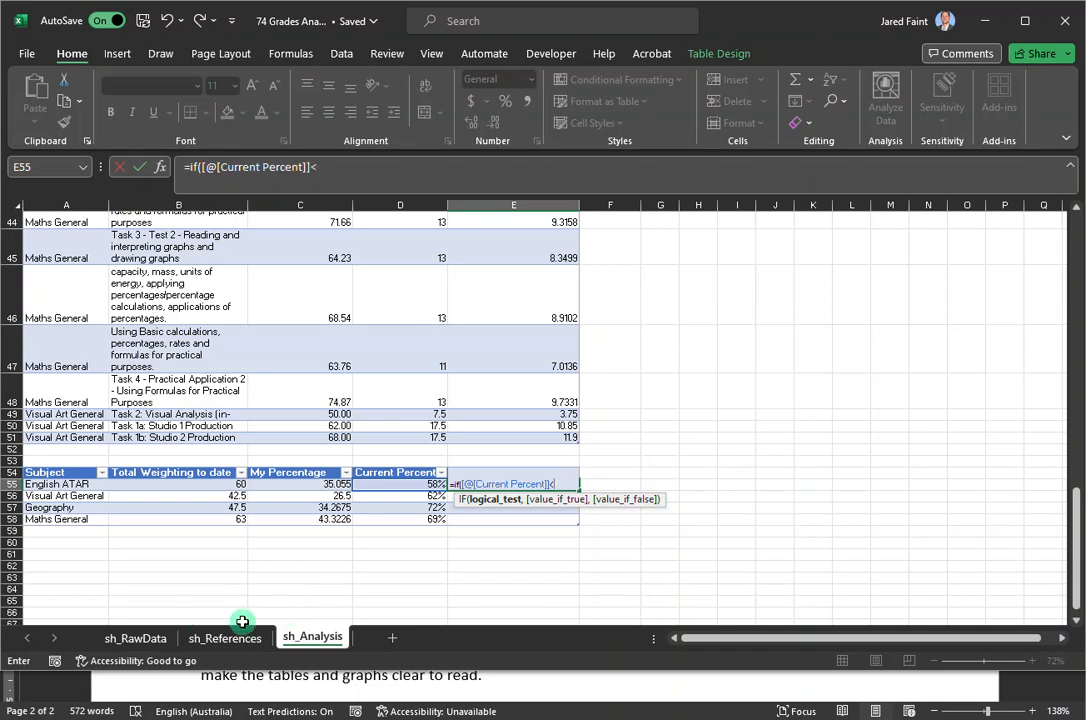
# Complete E55's first IF test with the E grade's High value, sh_References!D6, and return sh_References!C6 if true
pyautogui.click(137, 640)
pyautogui.click(240, 652)
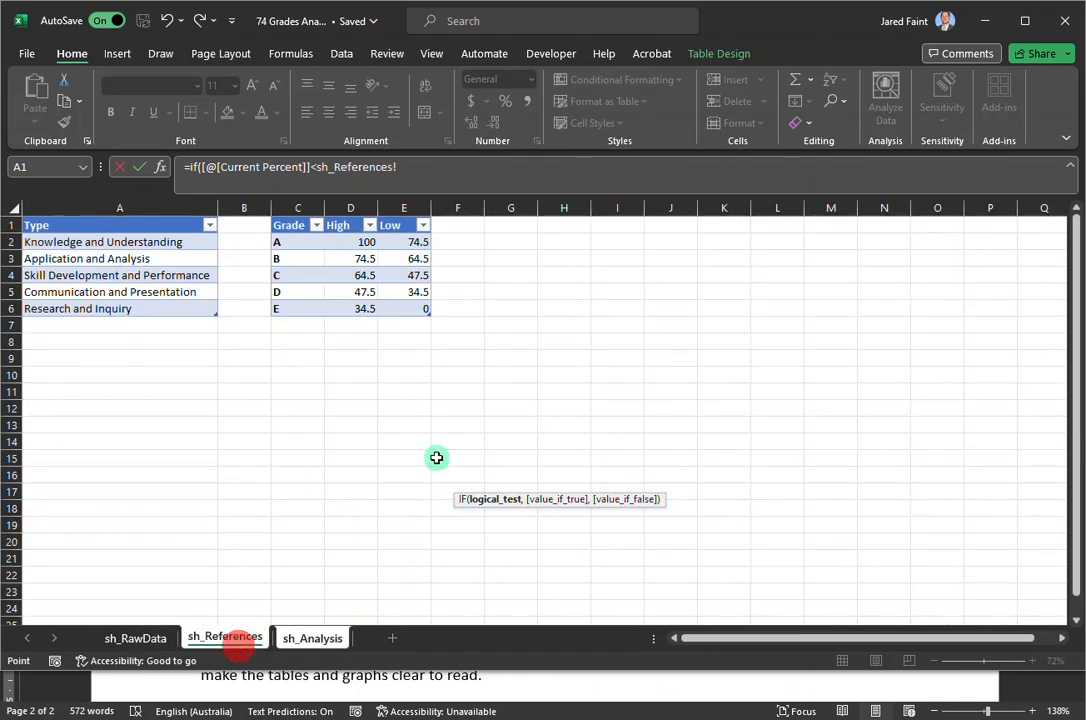
pyautogui.click(360, 308)
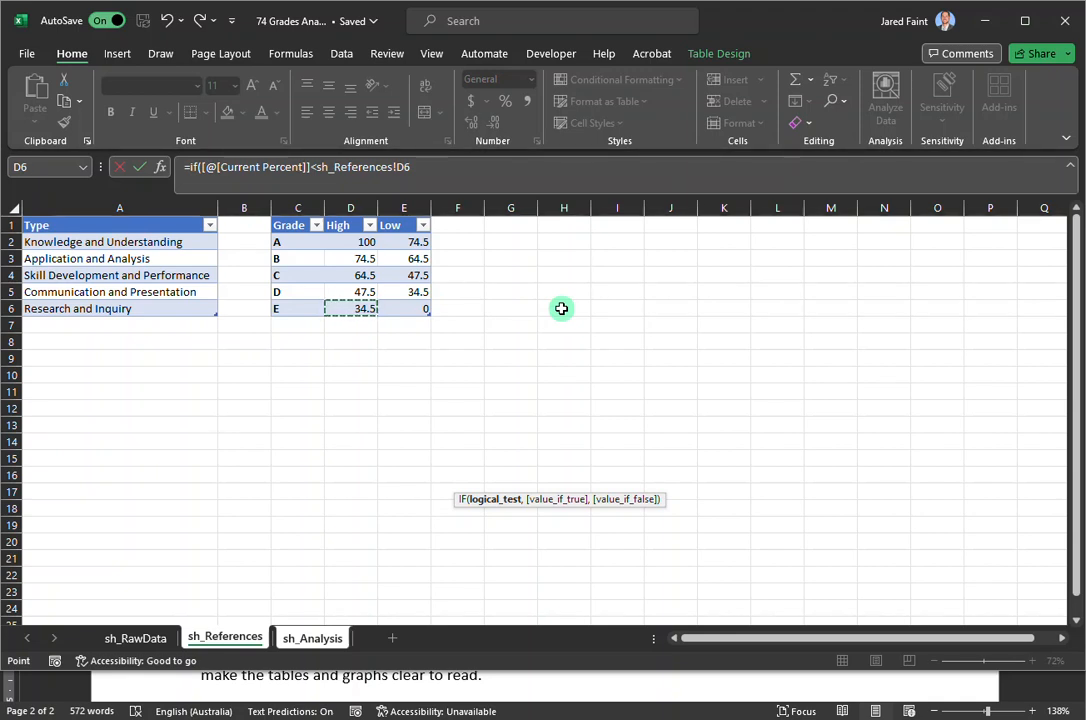
pyautogui.write(',')
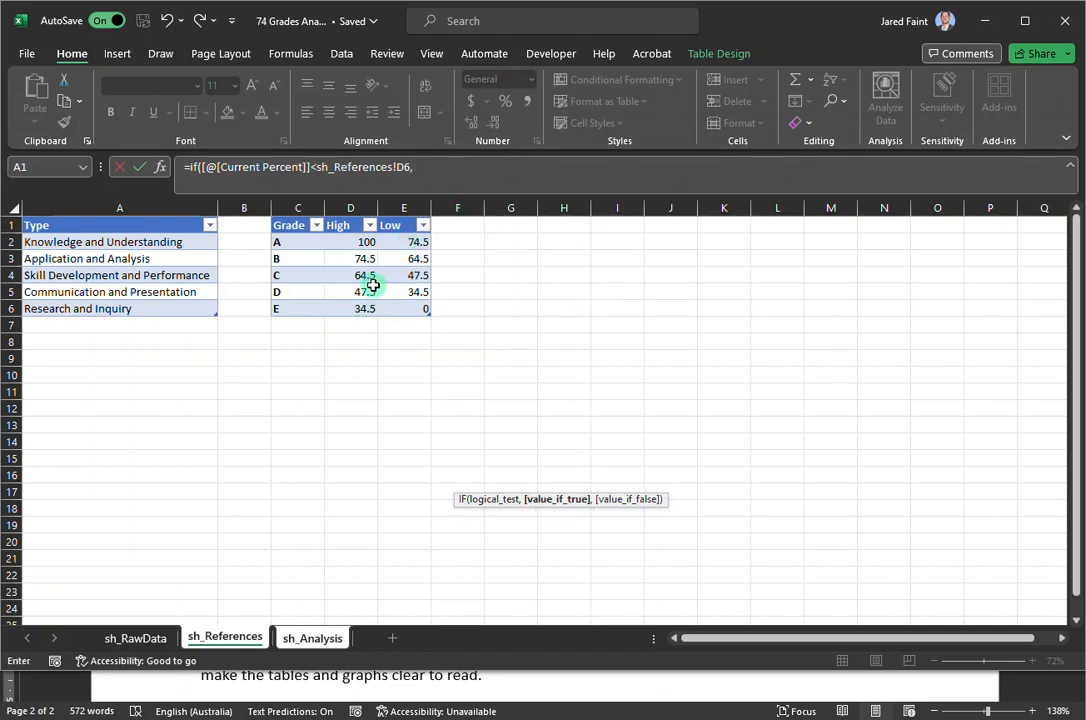
pyautogui.click(292, 309)
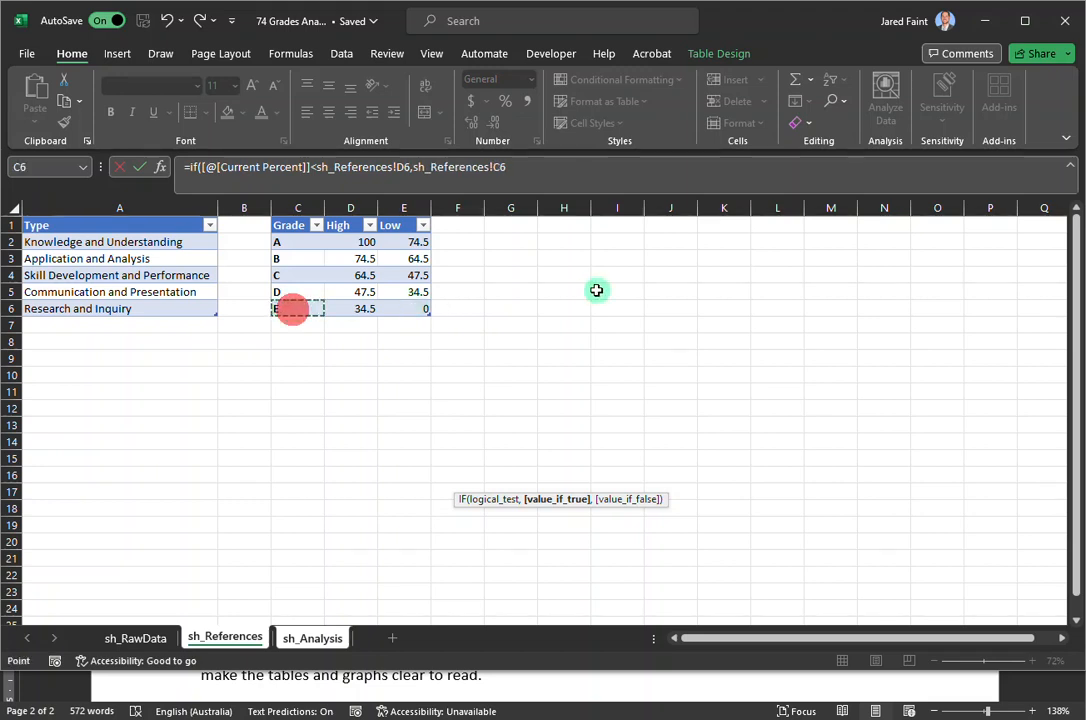
pyautogui.write(',')
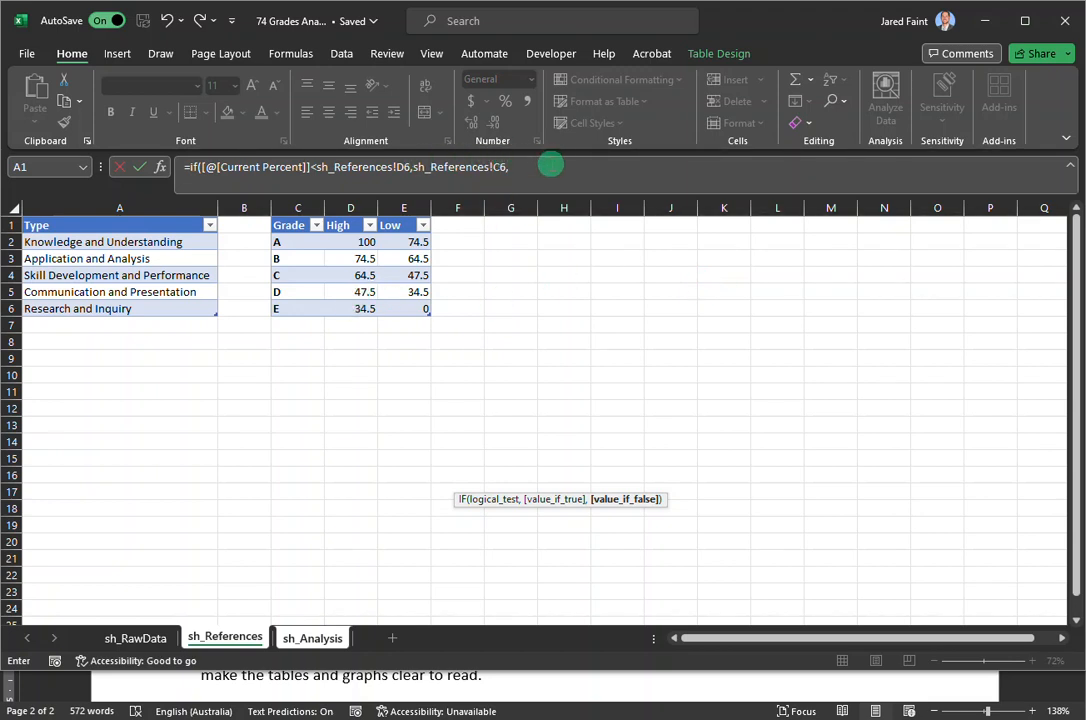
# Nest a second IF as E55's false value, testing Current Percent less than sh_References!D5 and returning sh_References!C5
pyautogui.click(554, 175)
pyautogui.write('if')
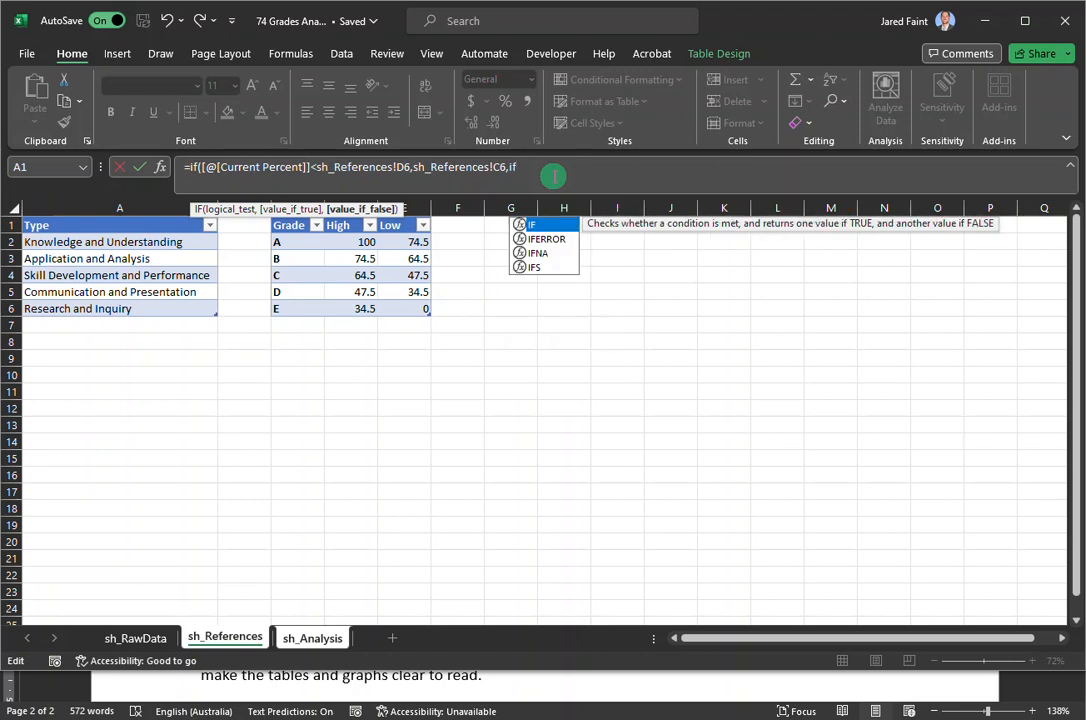
pyautogui.write('(')
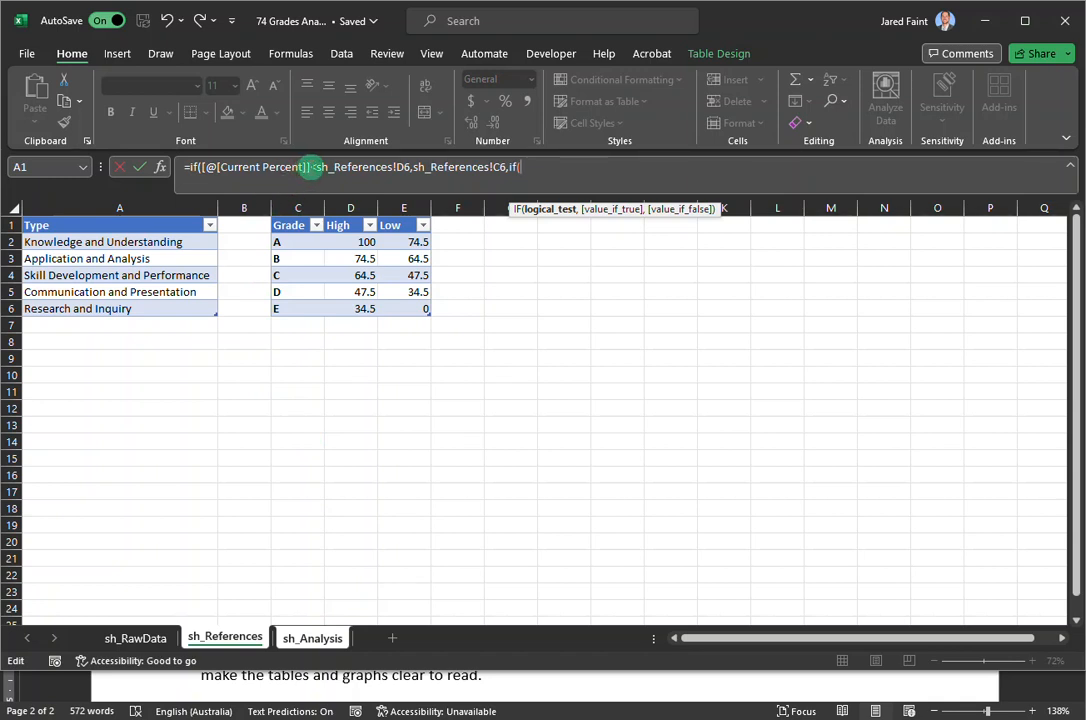
pyautogui.moveTo(313, 167); pyautogui.dragTo(206, 170)
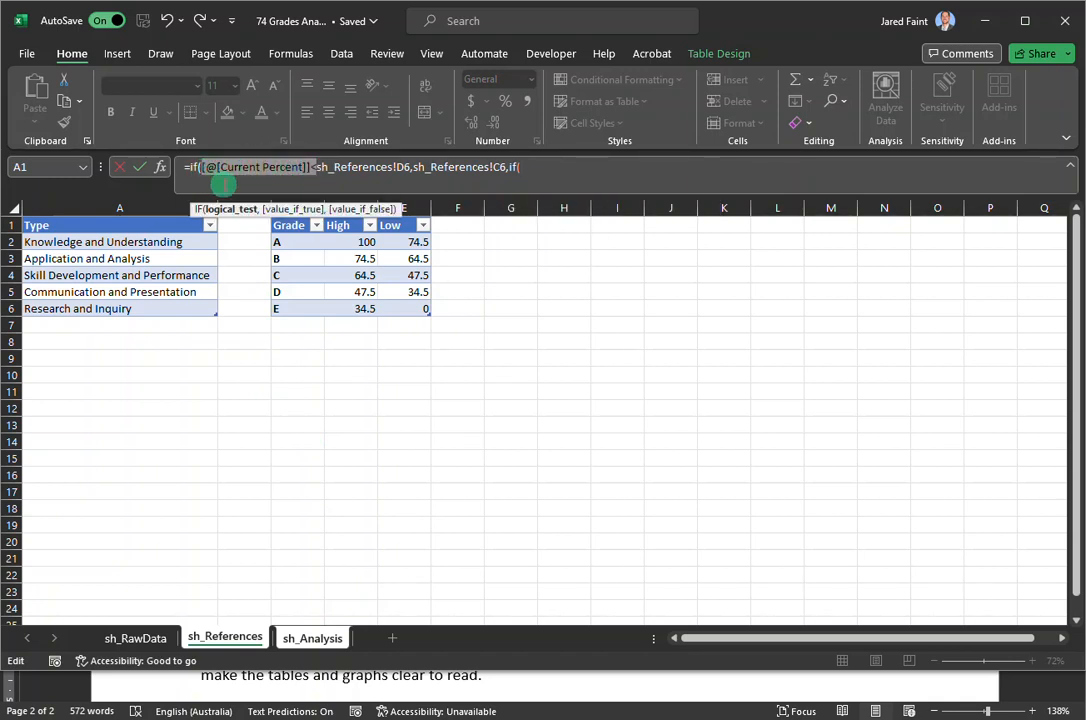
pyautogui.click(567, 170)
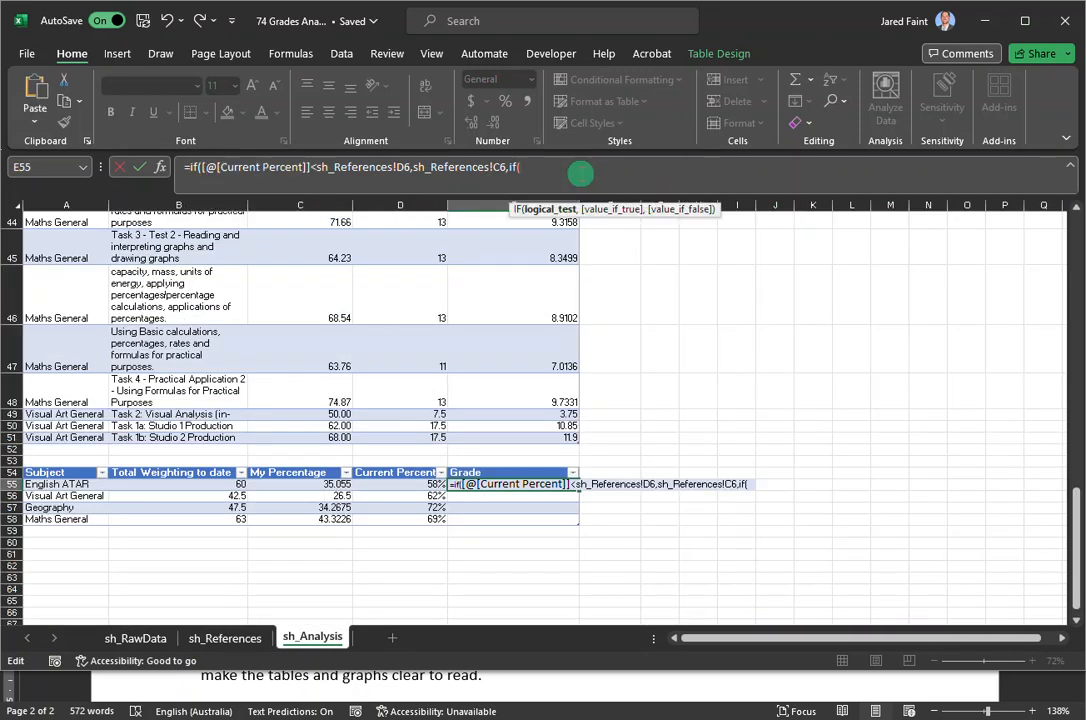
pyautogui.hotkey('ctrl', 'v')
pyautogui.write('<')
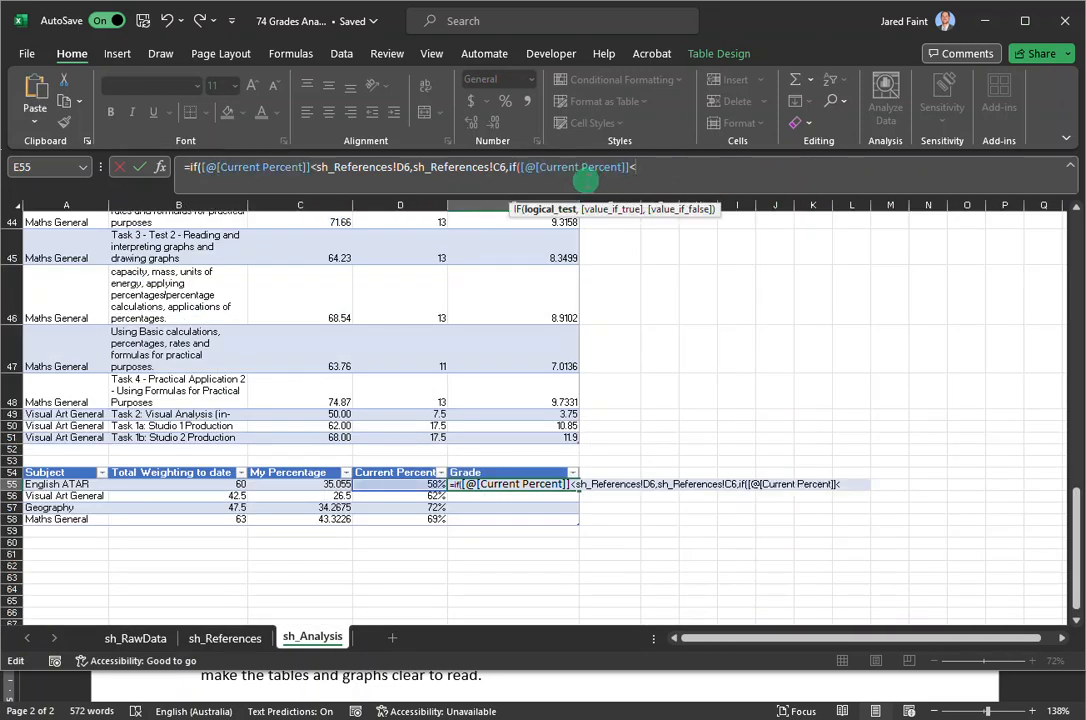
pyautogui.click(213, 638)
pyautogui.click(357, 292)
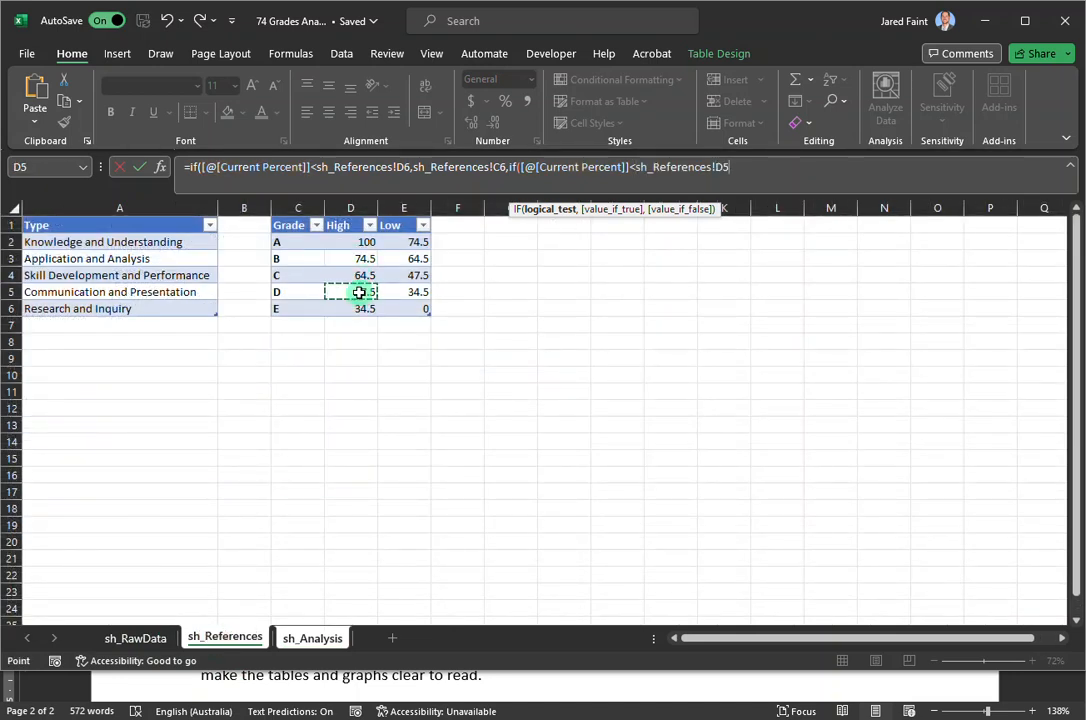
pyautogui.write(',')
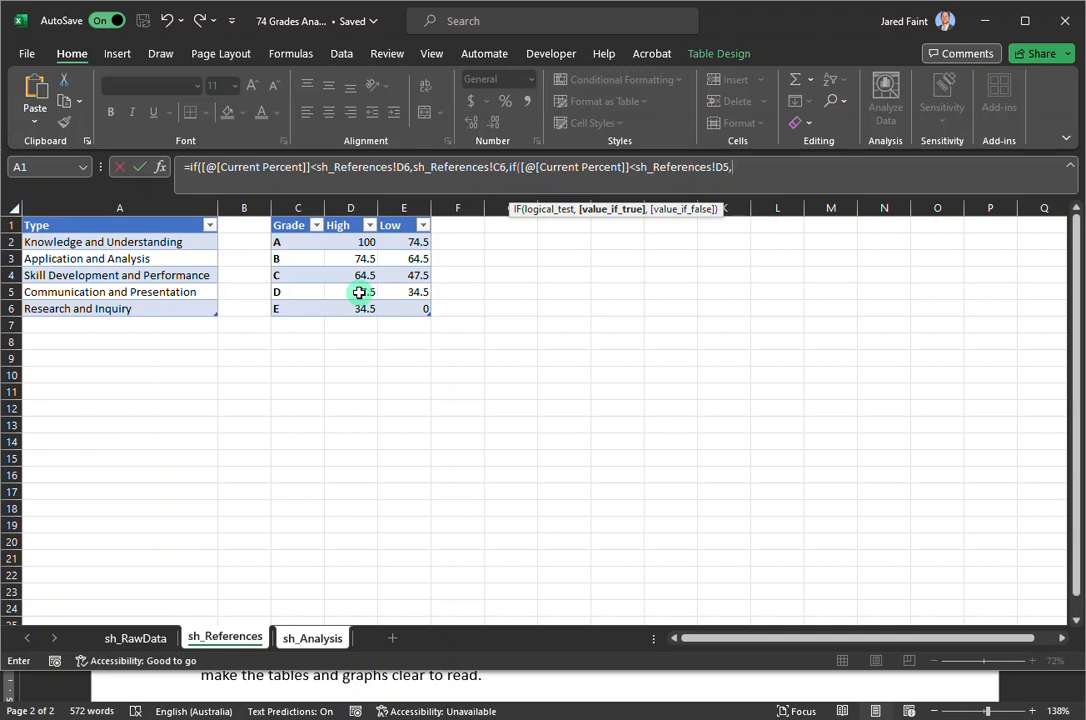
pyautogui.click(296, 292)
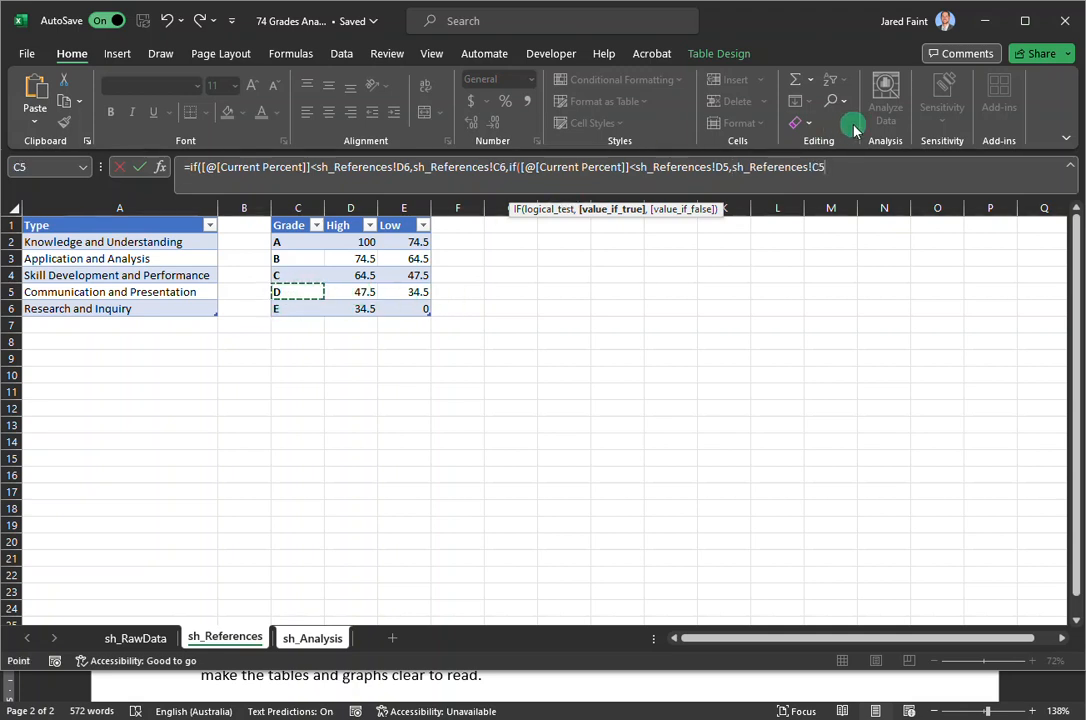
pyautogui.write(',')
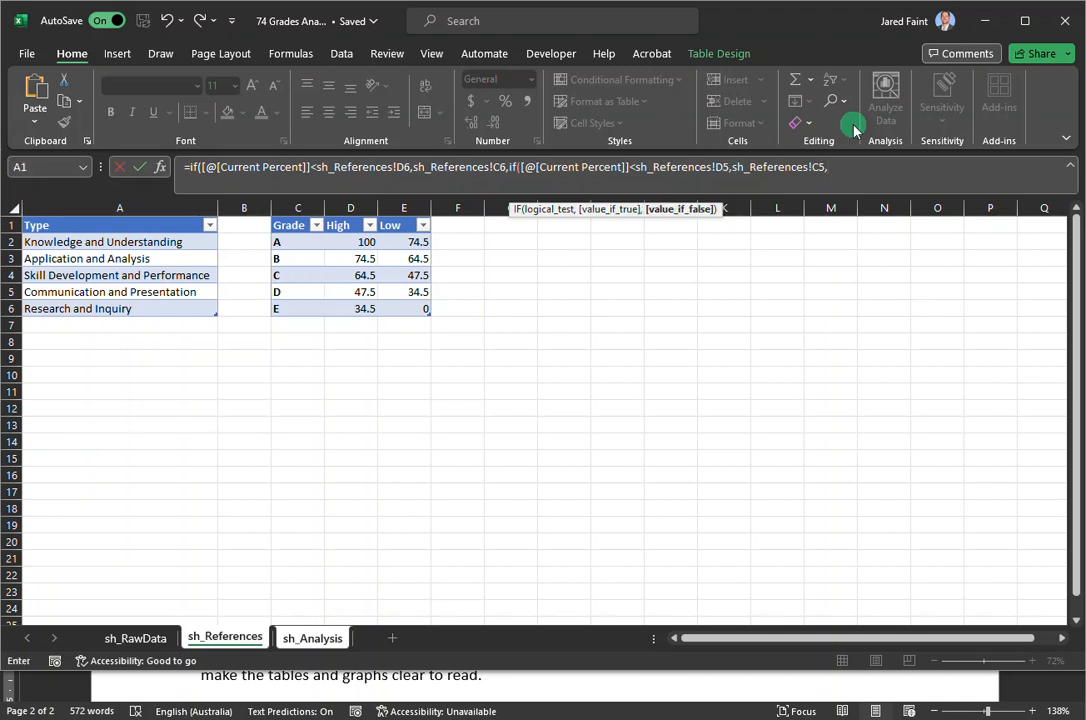
# Nest a third IF in E55's formula, testing Current Percent less than sh_References!D4 and returning sh_References!C4
pyautogui.write('if(')
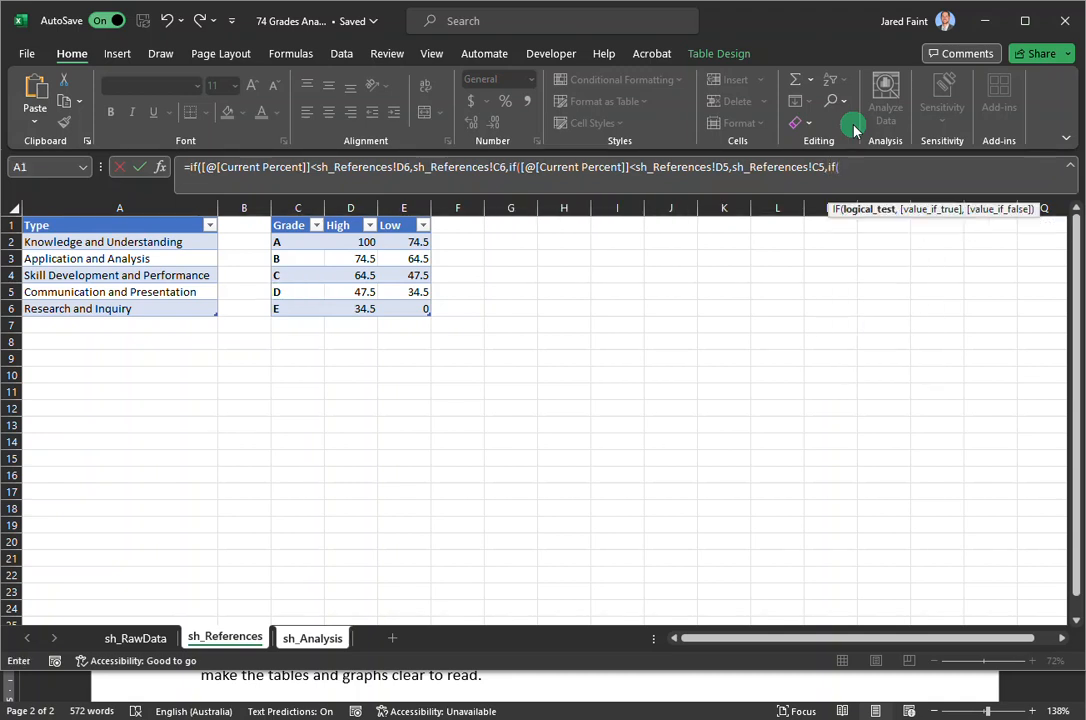
pyautogui.hotkey('ctrl', 'v')
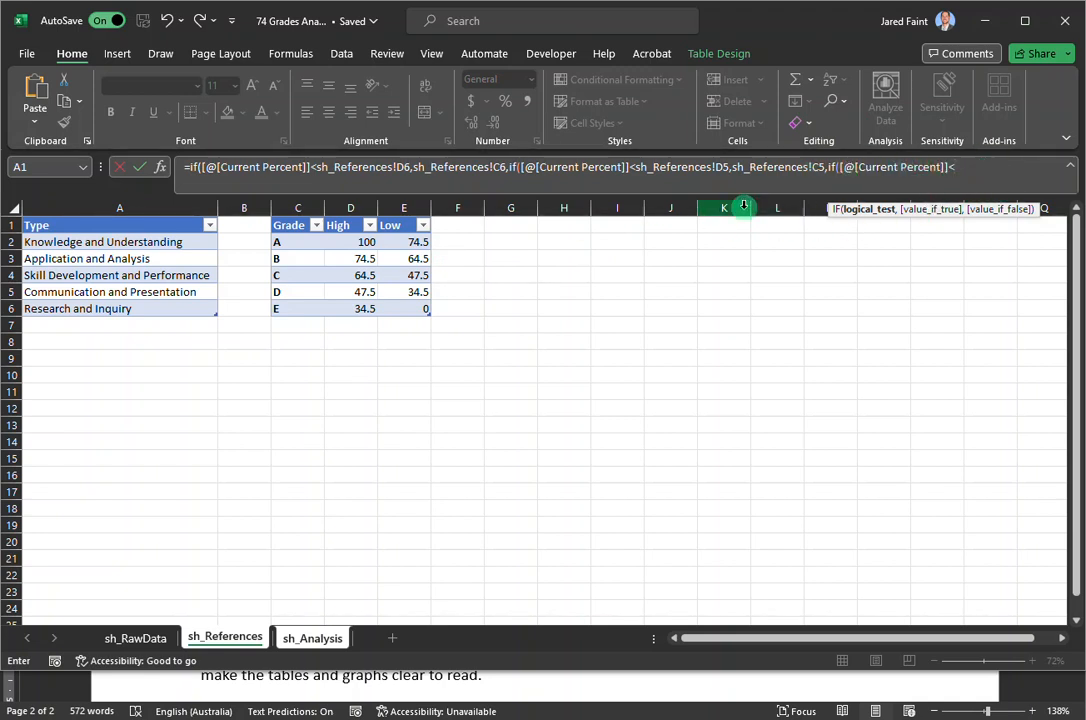
pyautogui.click(362, 276)
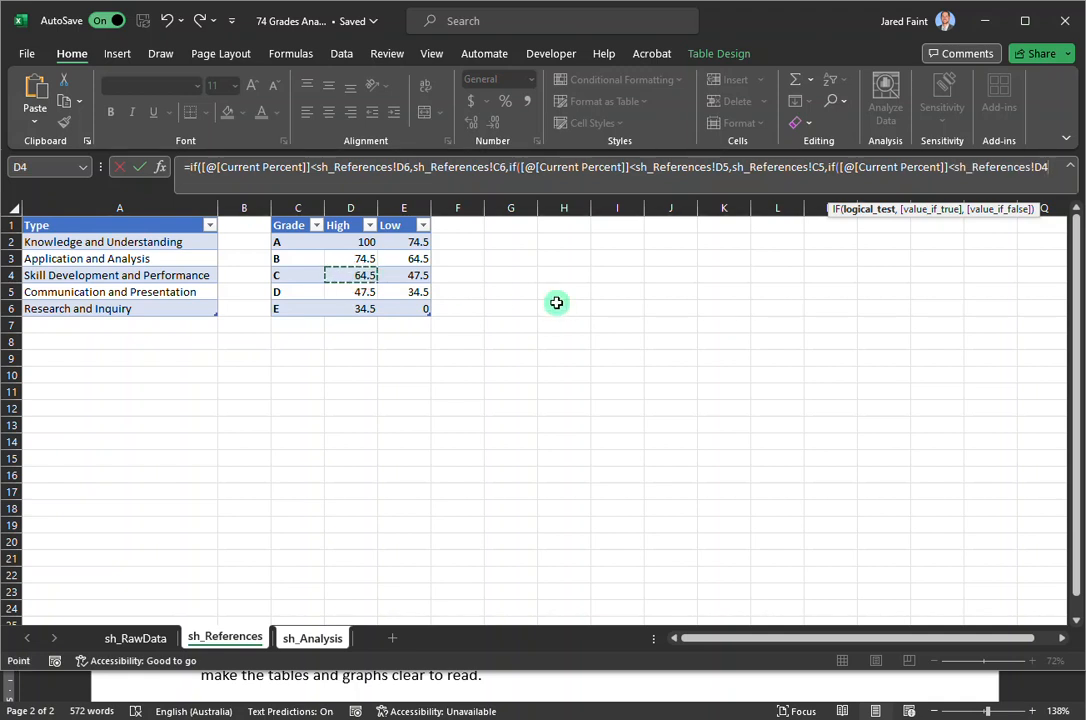
pyautogui.write(',')
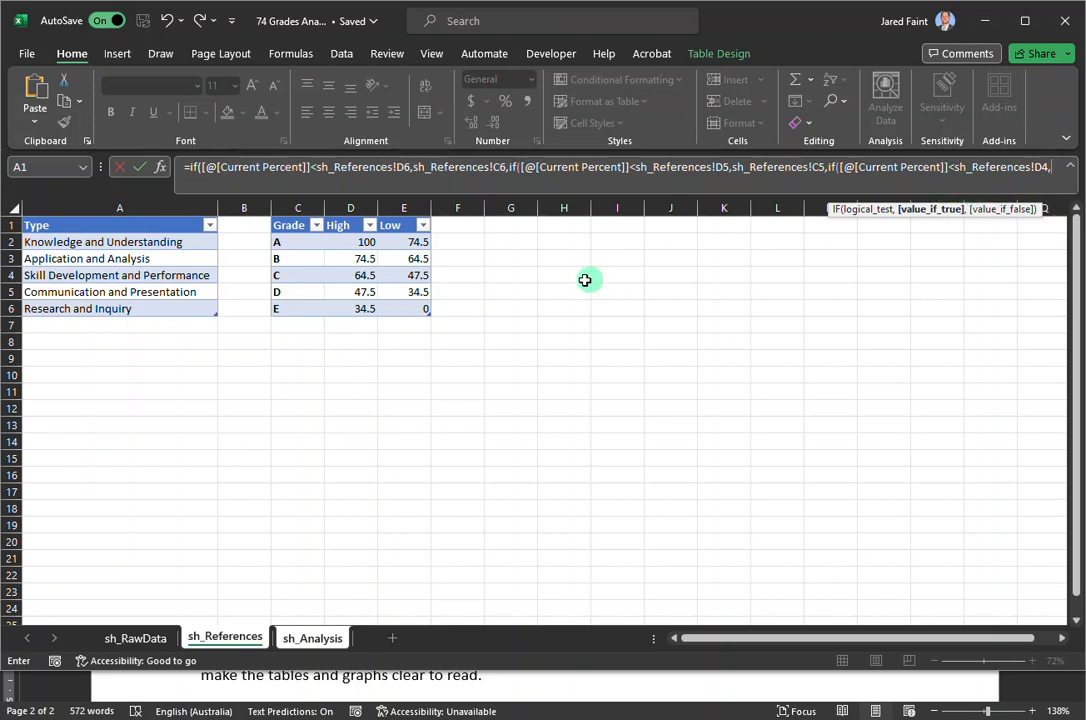
pyautogui.write('C')
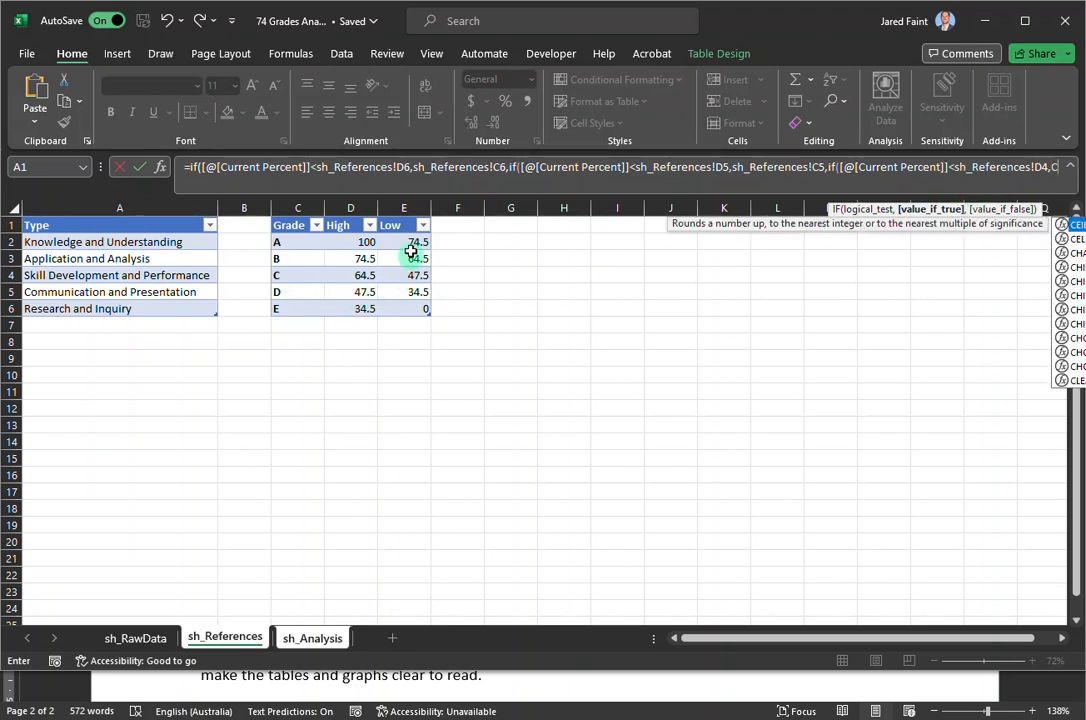
pyautogui.press('BackSpace')
pyautogui.click(313, 275)
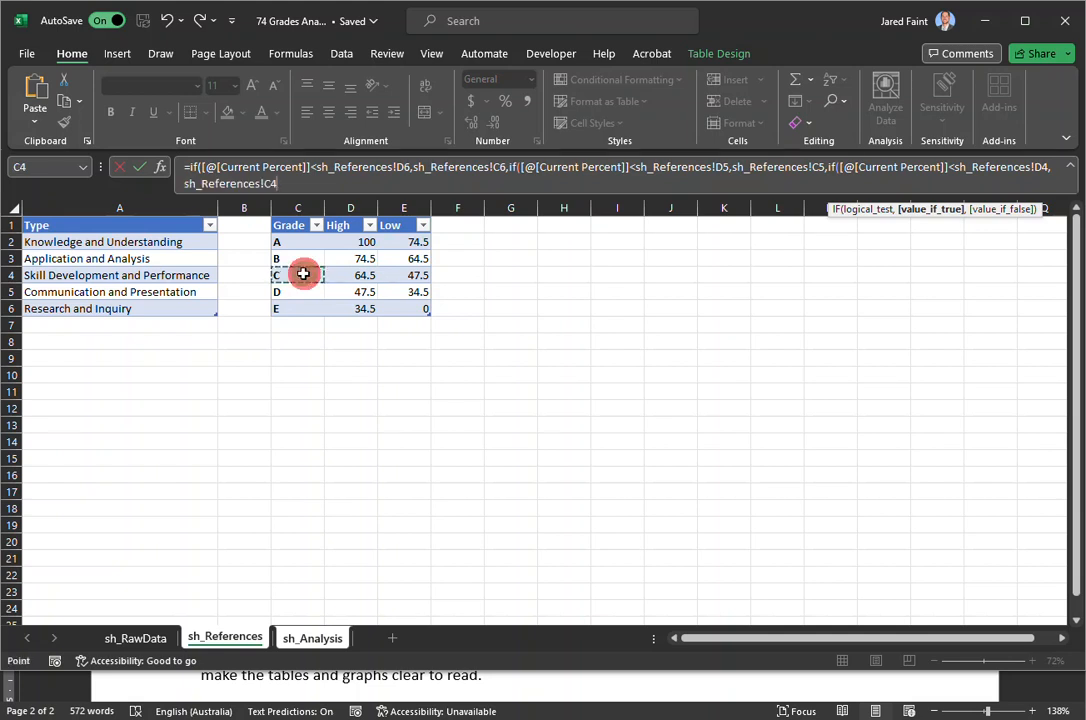
pyautogui.write(',')
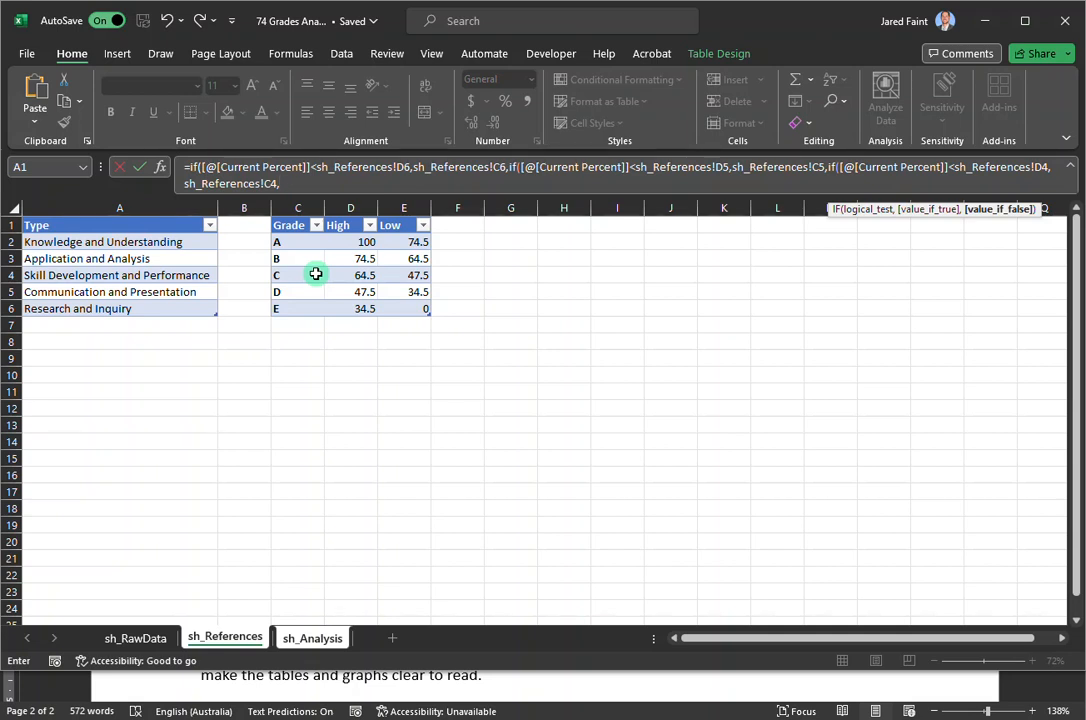
# Nest a fourth IF in E55's formula, testing Current Percent less than sh_References!D3 and returning sh_References!C3
pyautogui.write('if')
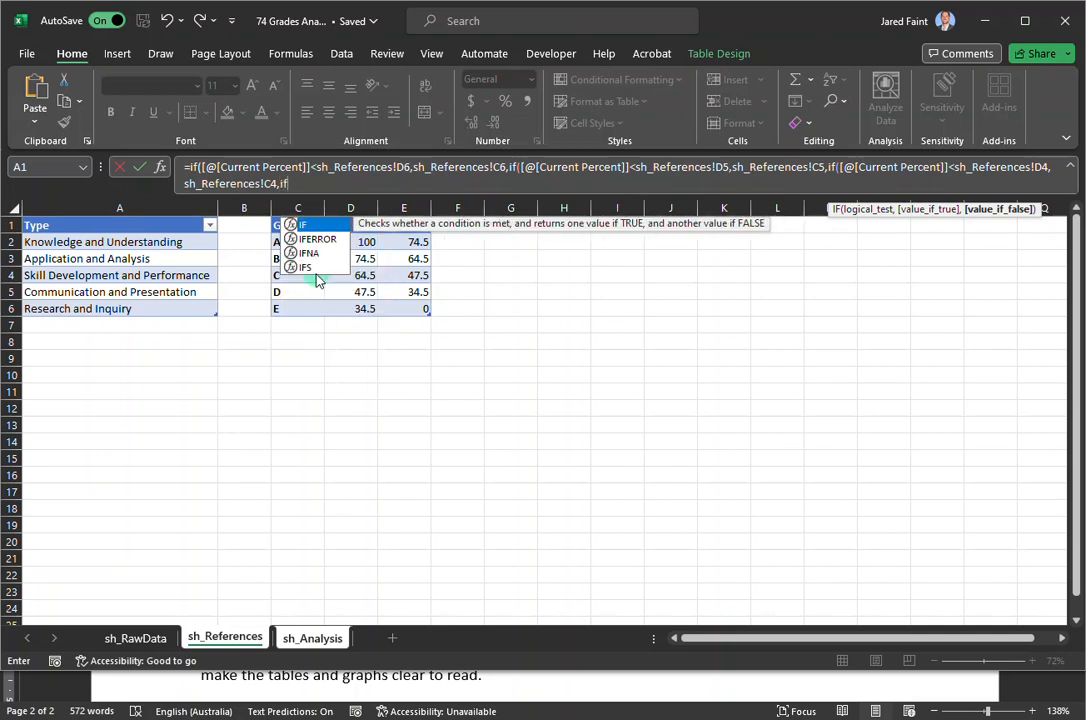
pyautogui.write('(')
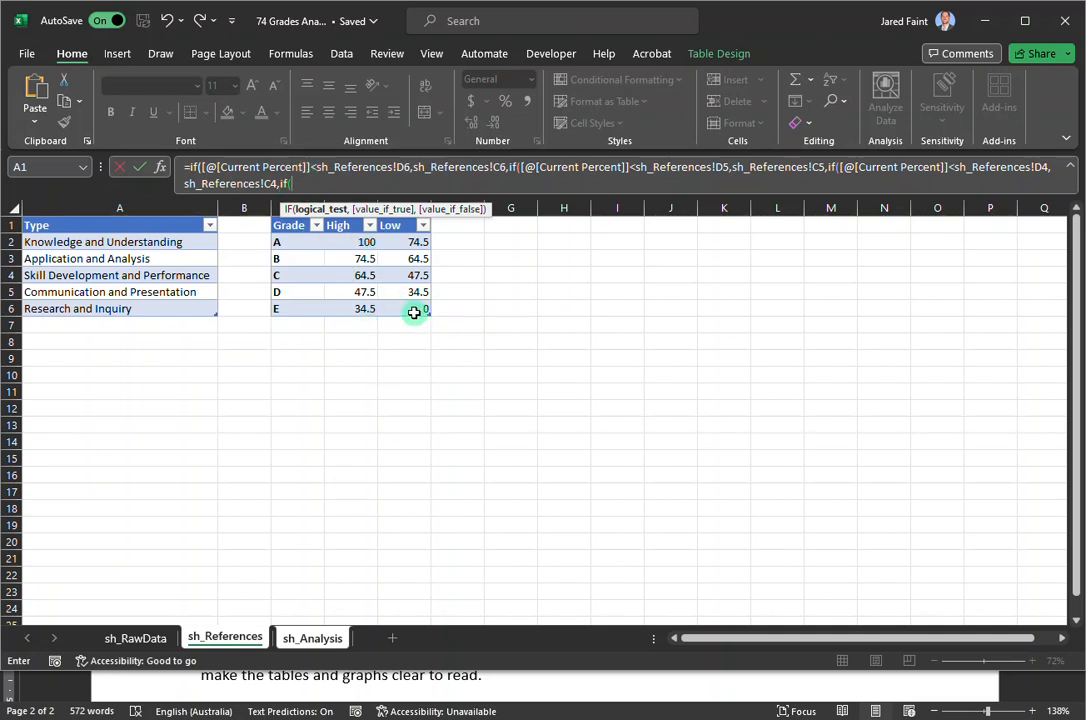
pyautogui.hotkey('ctrl', 'v')
pyautogui.write('<')
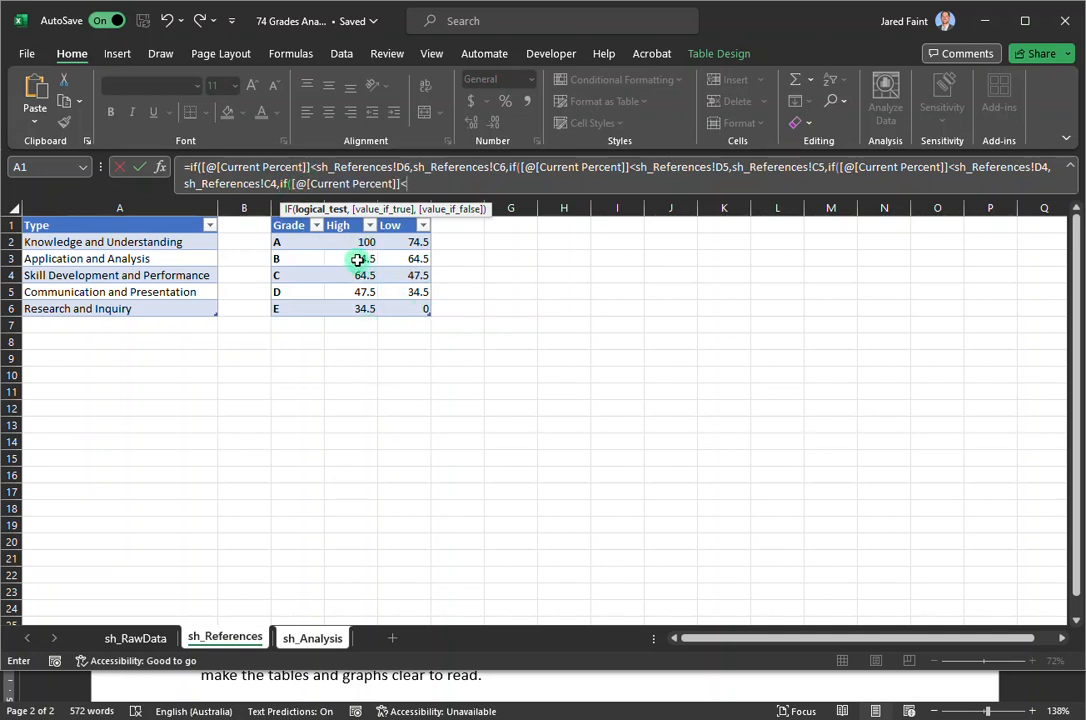
pyautogui.click(357, 259)
pyautogui.write(',')
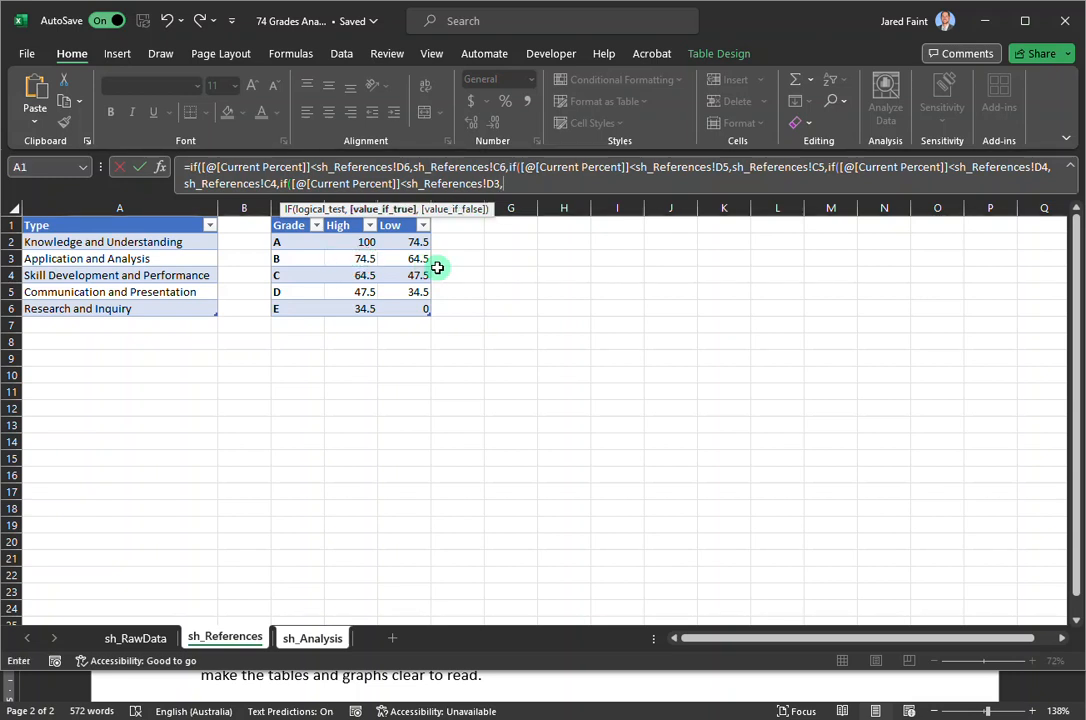
pyautogui.click(295, 256)
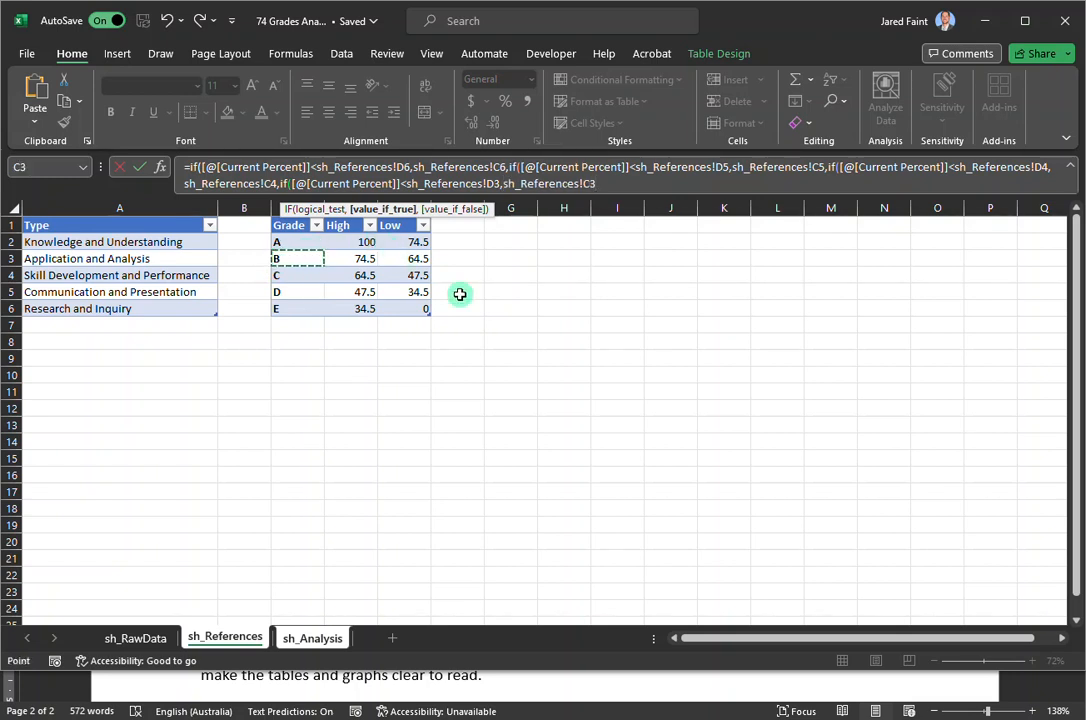
pyautogui.write(',')
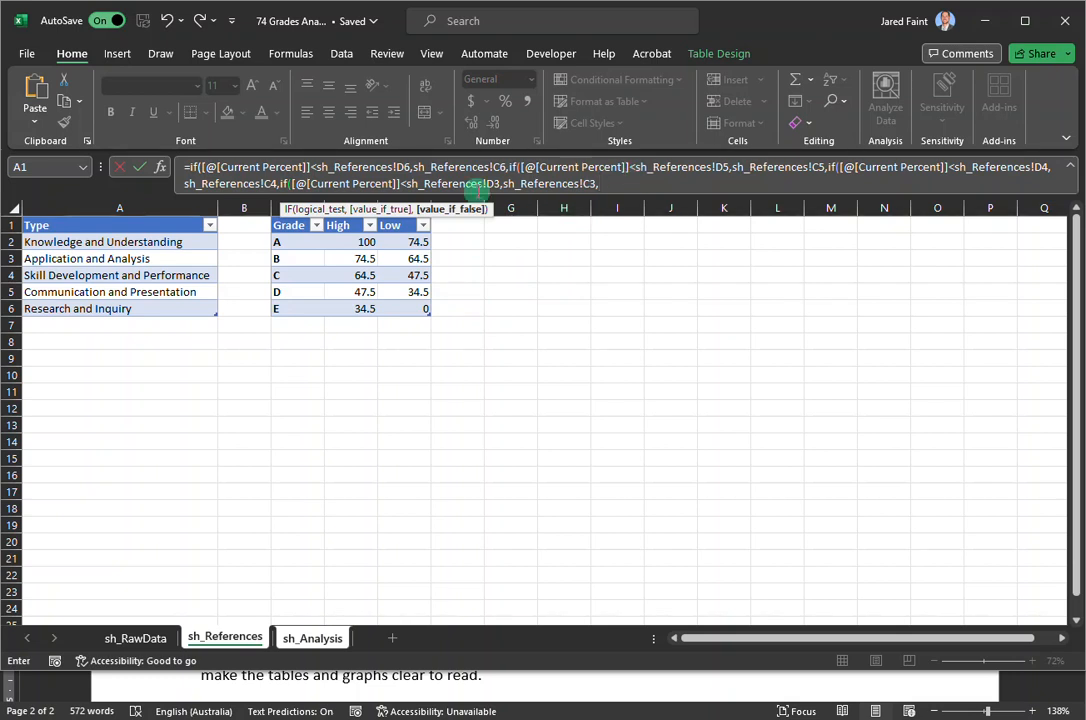
# Set sh_References!C2 as the final false value in E55's nested IF formula and close the innermost IF
pyautogui.write('if')
pyautogui.press('BackSpace')
pyautogui.press('BackSpace')
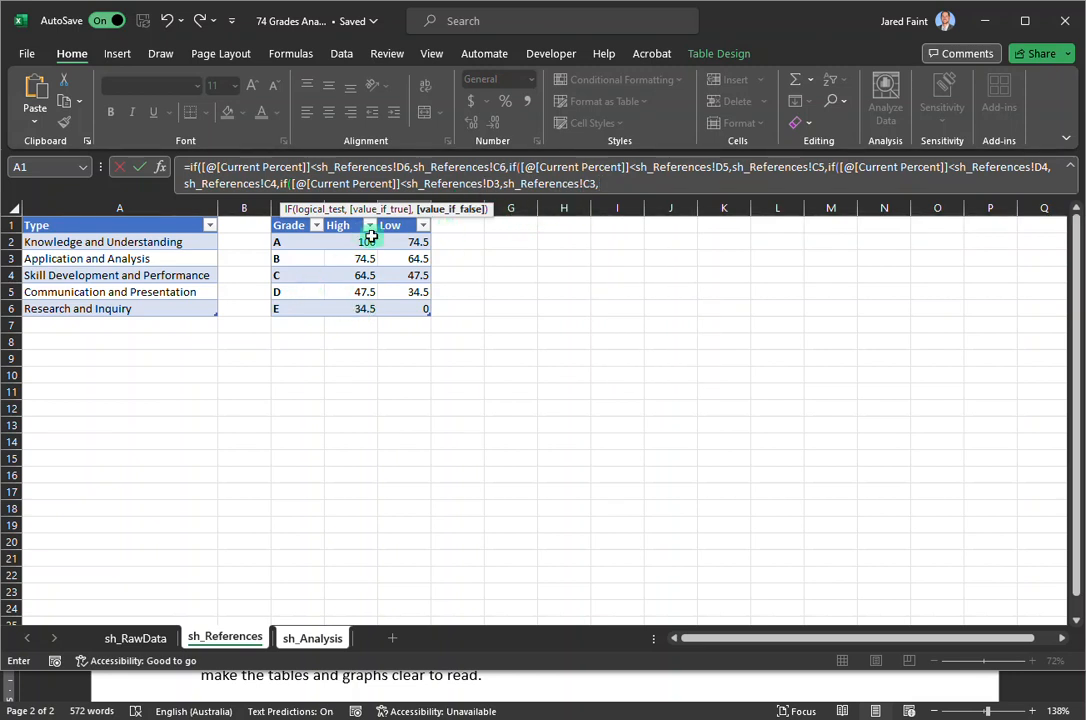
pyautogui.click(298, 242)
pyautogui.write(')')
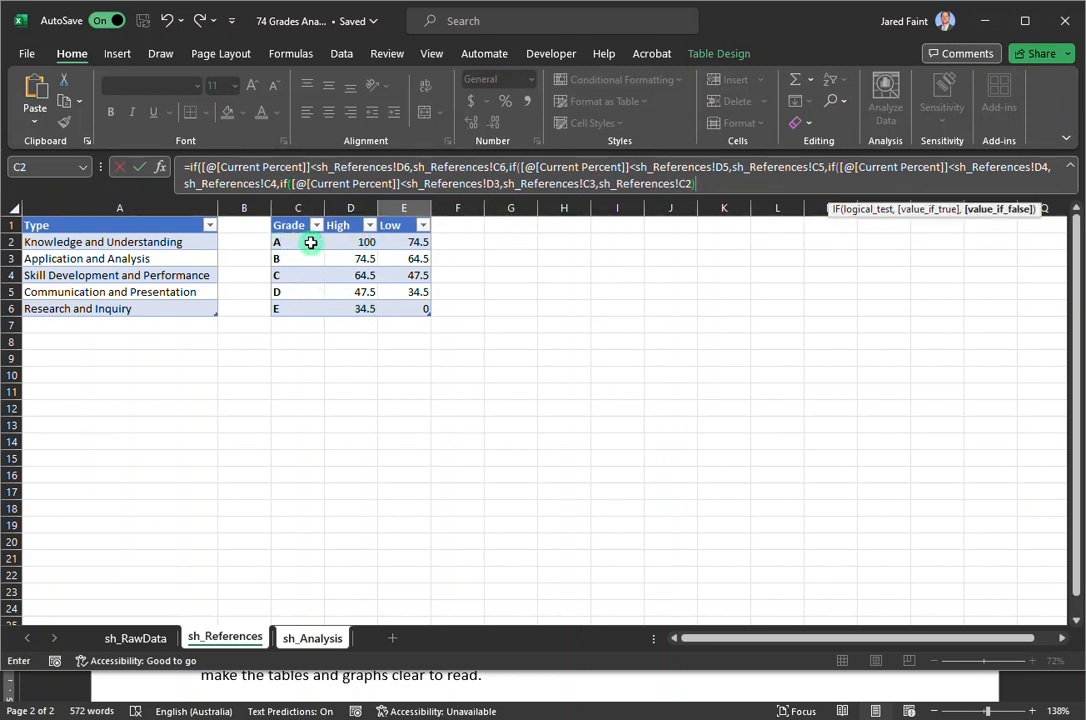
pyautogui.press('Return')
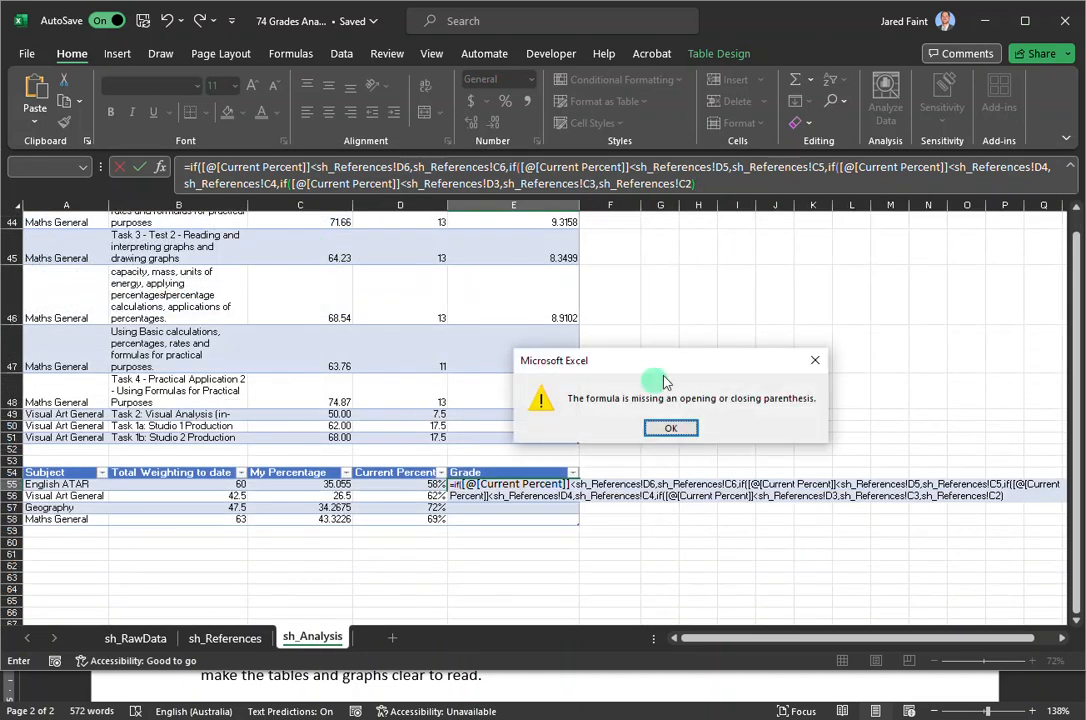
# Add the missing closing parentheses for all four IFs in E55, and centre the Grade values in E55:E58
pyautogui.click(670, 430)
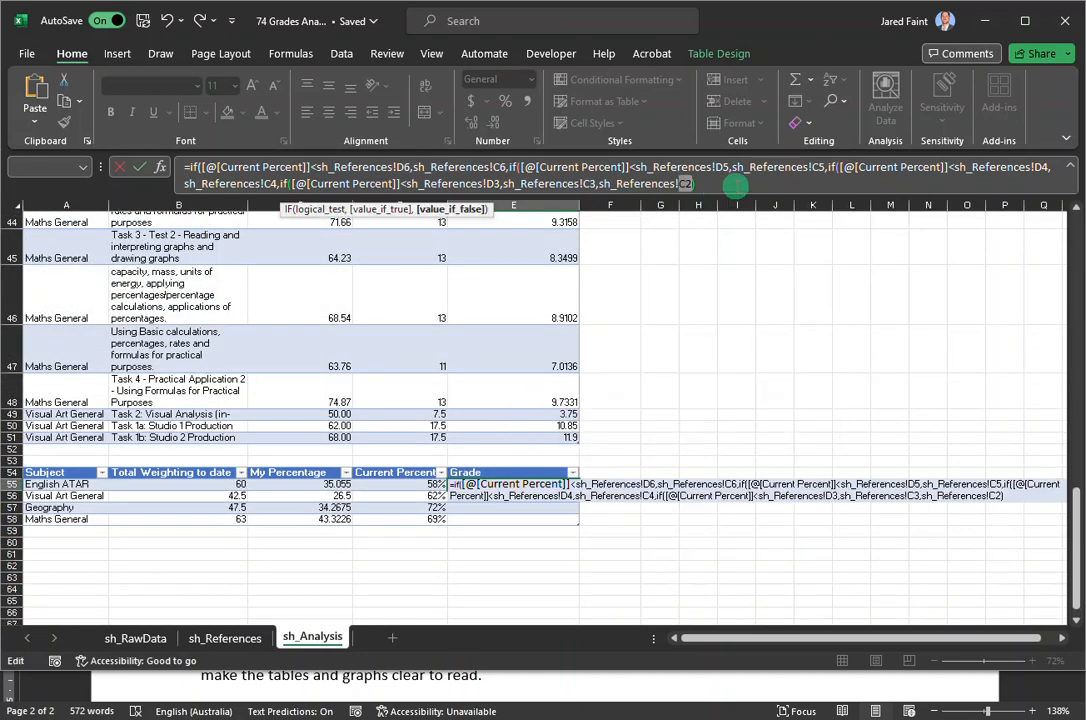
pyautogui.click(737, 185)
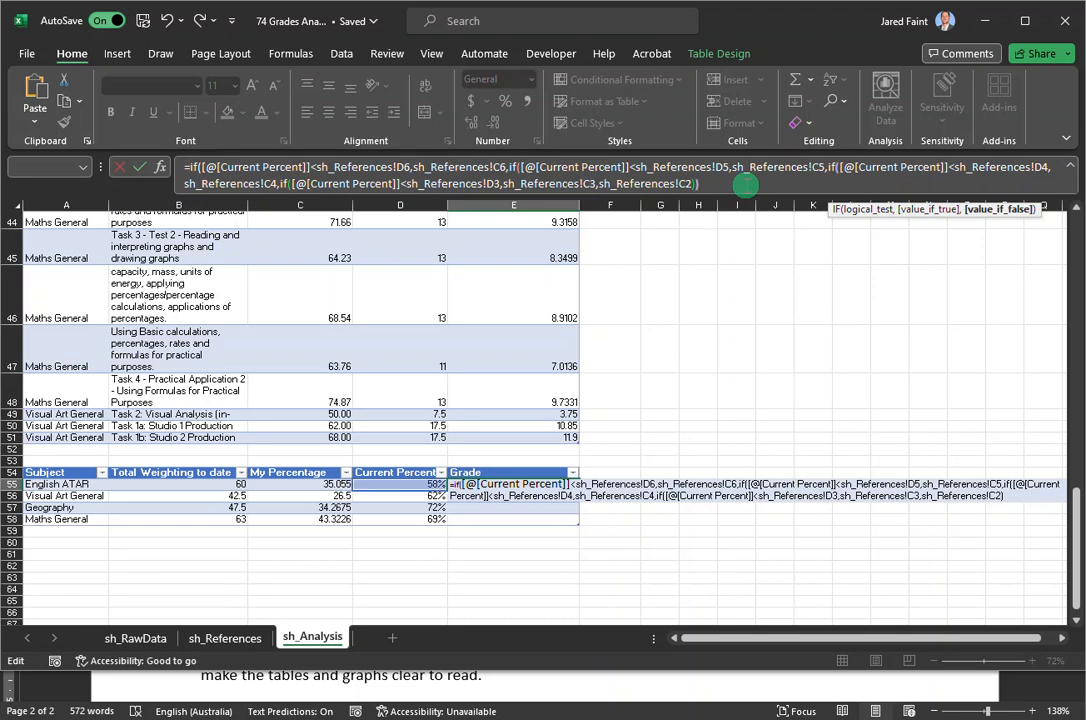
pyautogui.write(')))')
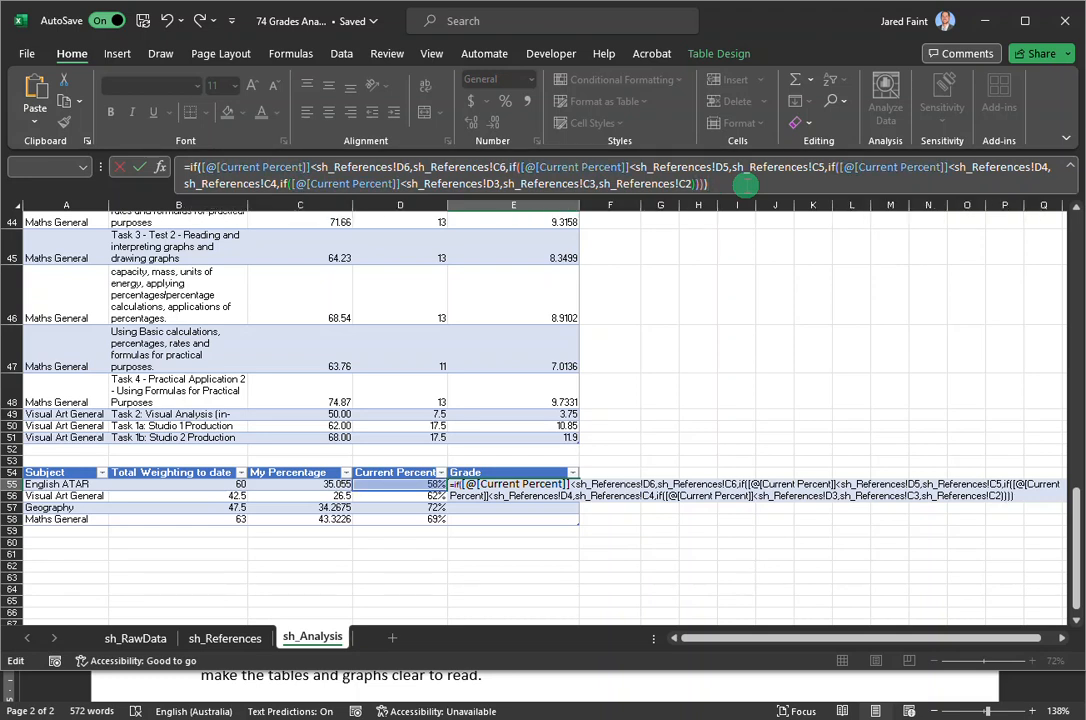
pyautogui.press('Return')
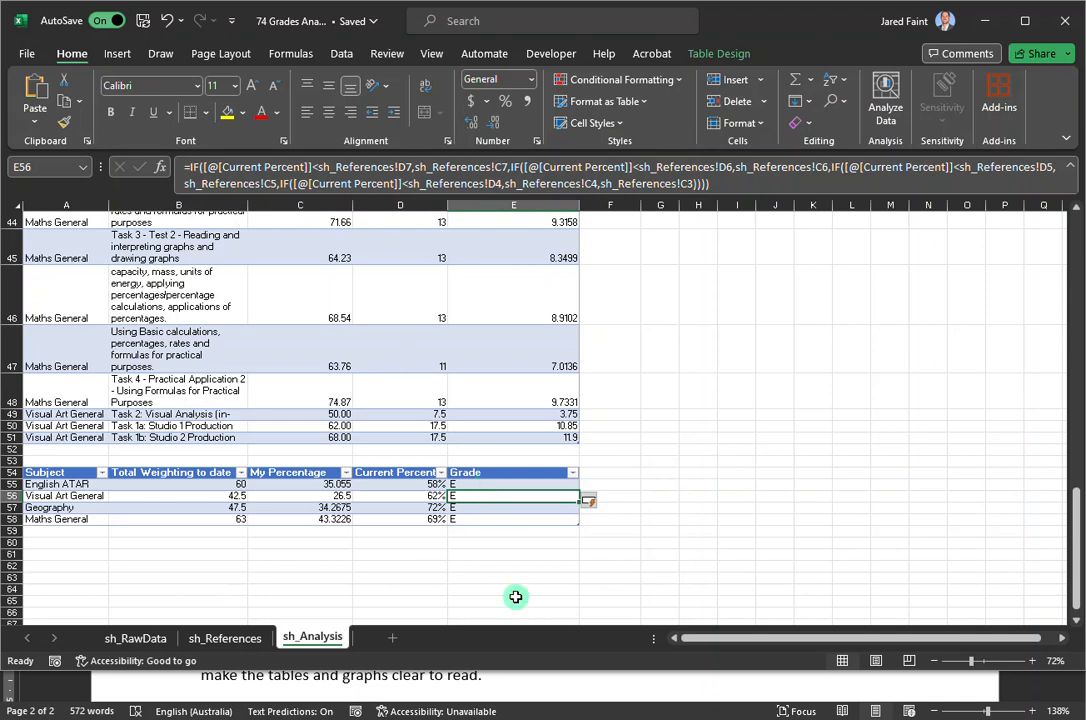
pyautogui.moveTo(531, 485); pyautogui.dragTo(539, 517)
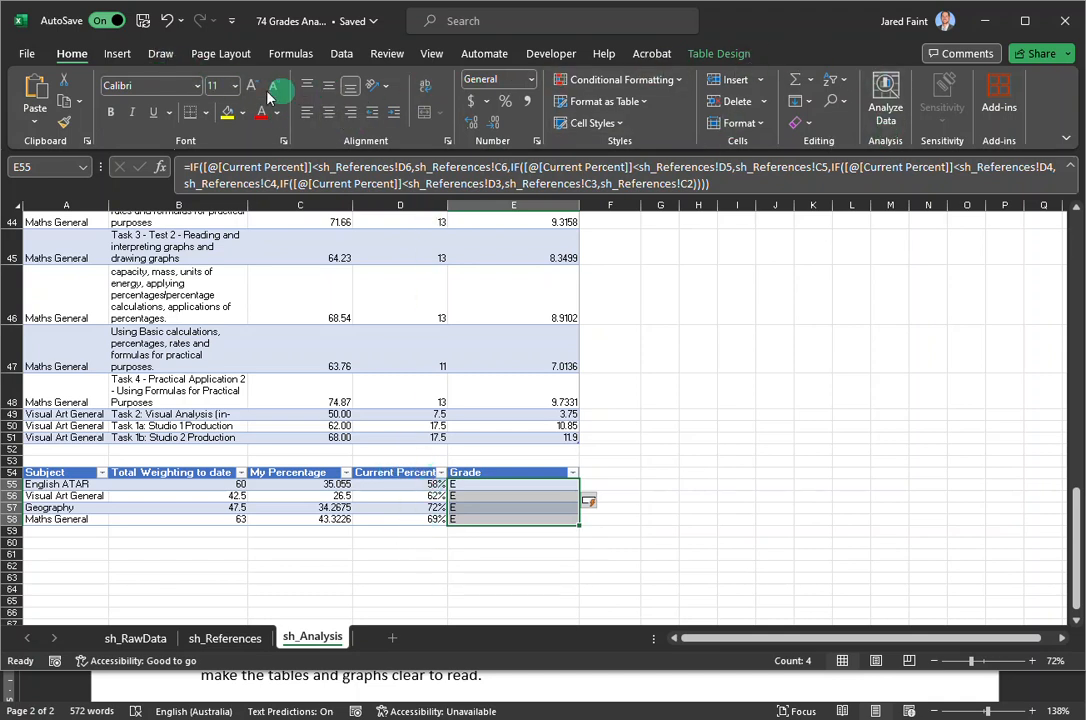
pyautogui.click(328, 112)
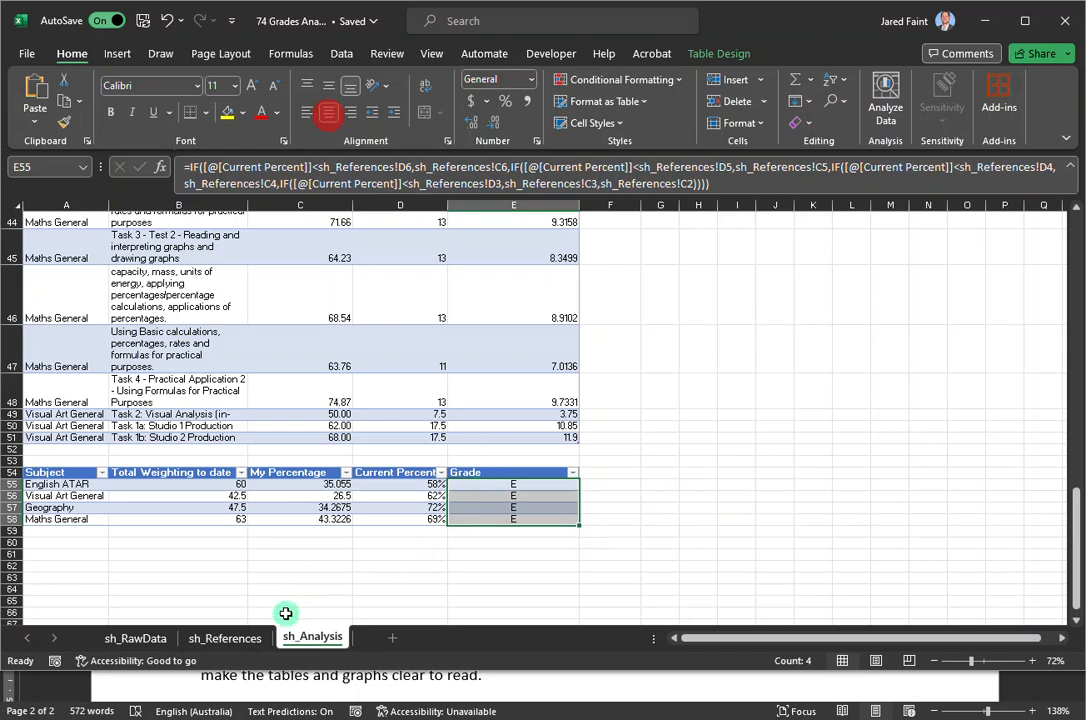
# Change the High values on sh_References to decimals: A 1, B 0.745, C 0.645, D 0.475 and E 0.345
pyautogui.click(222, 637)
pyautogui.click(355, 244)
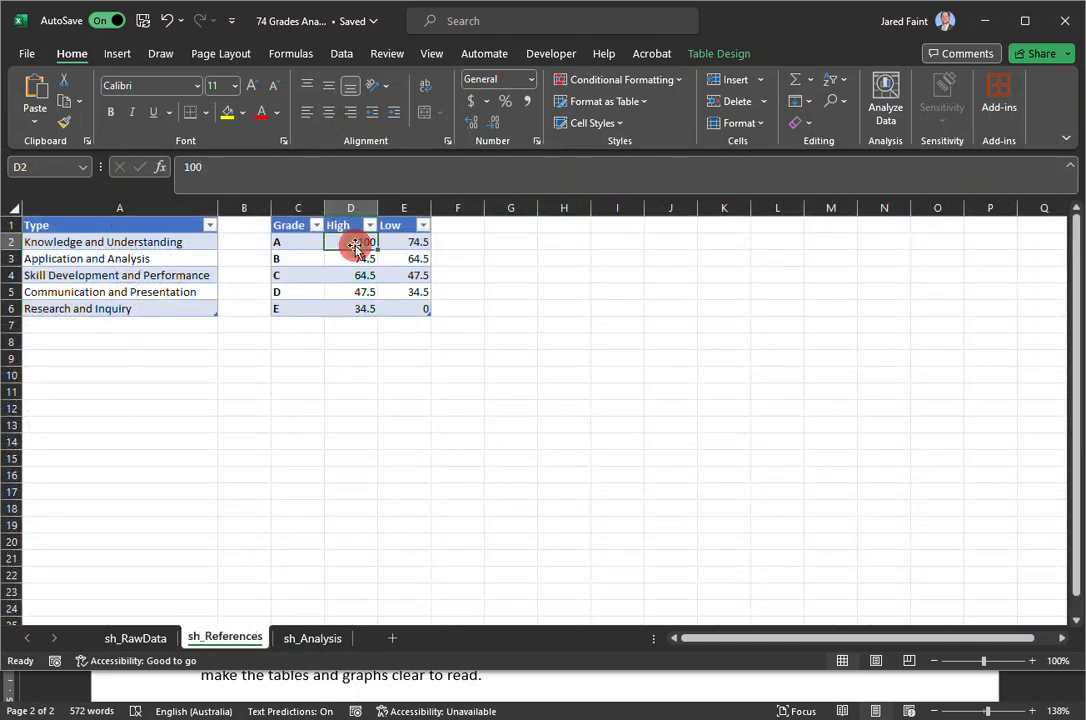
pyautogui.write('1.')
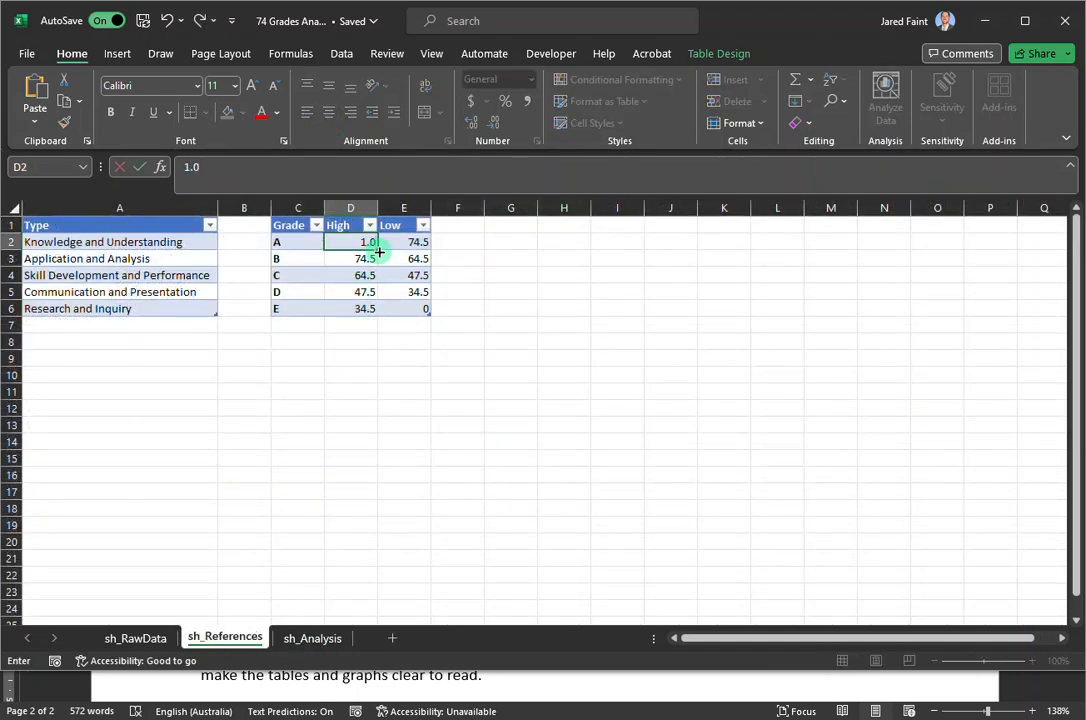
pyautogui.press('Return')
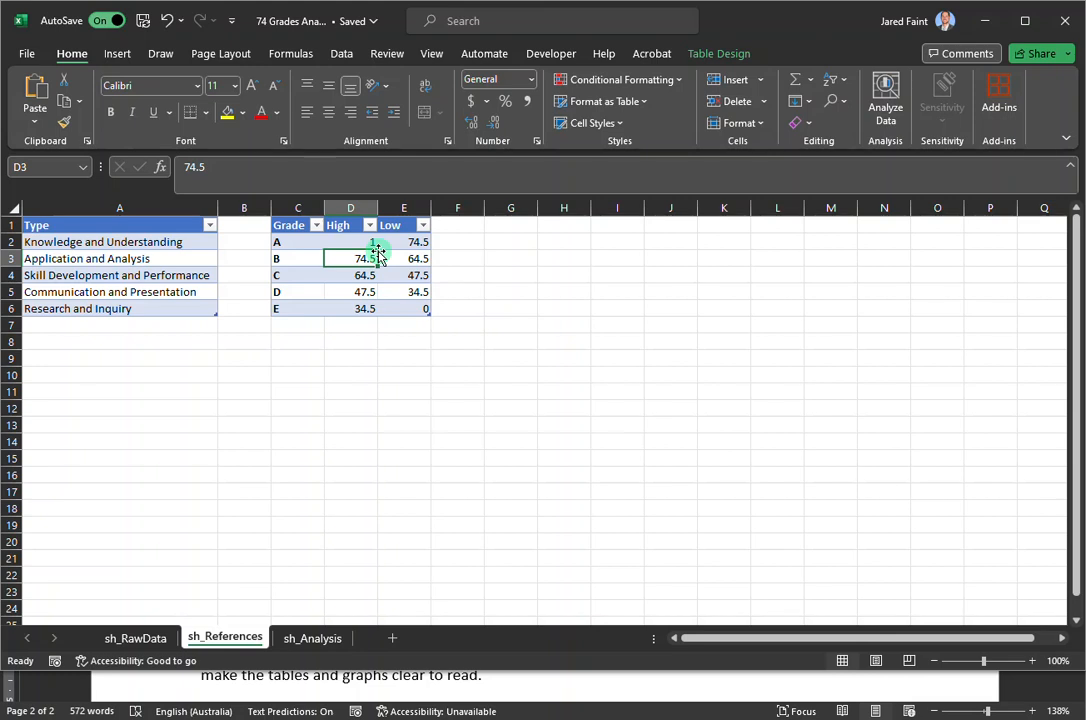
pyautogui.write('.')
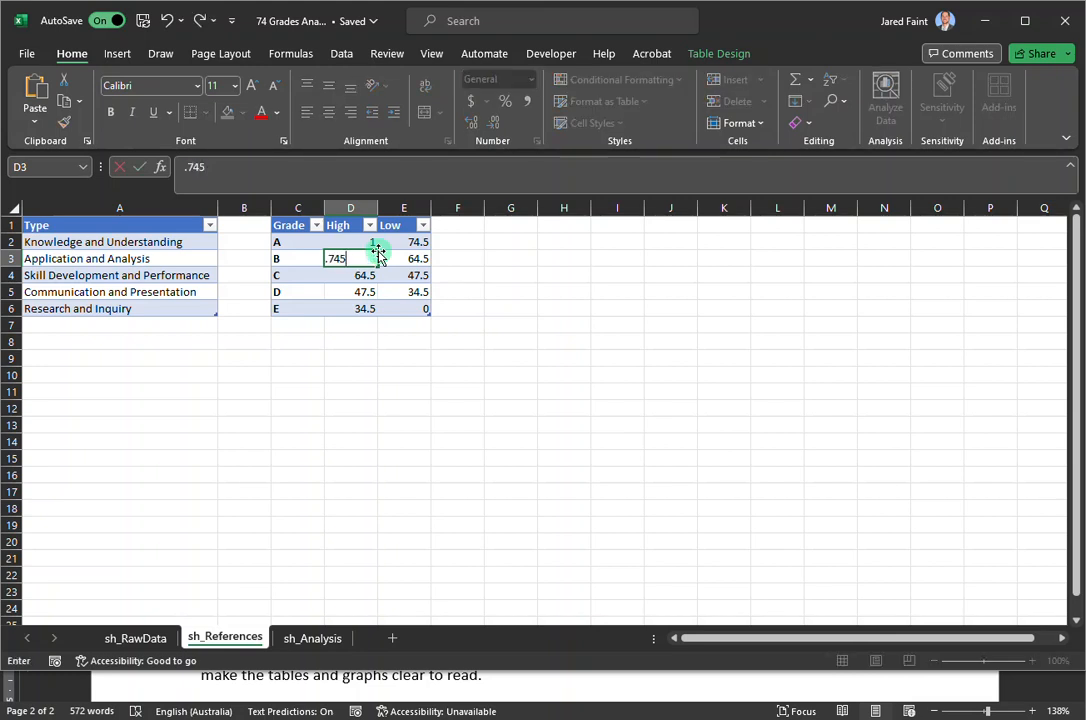
pyautogui.press('Return')
pyautogui.write('.')
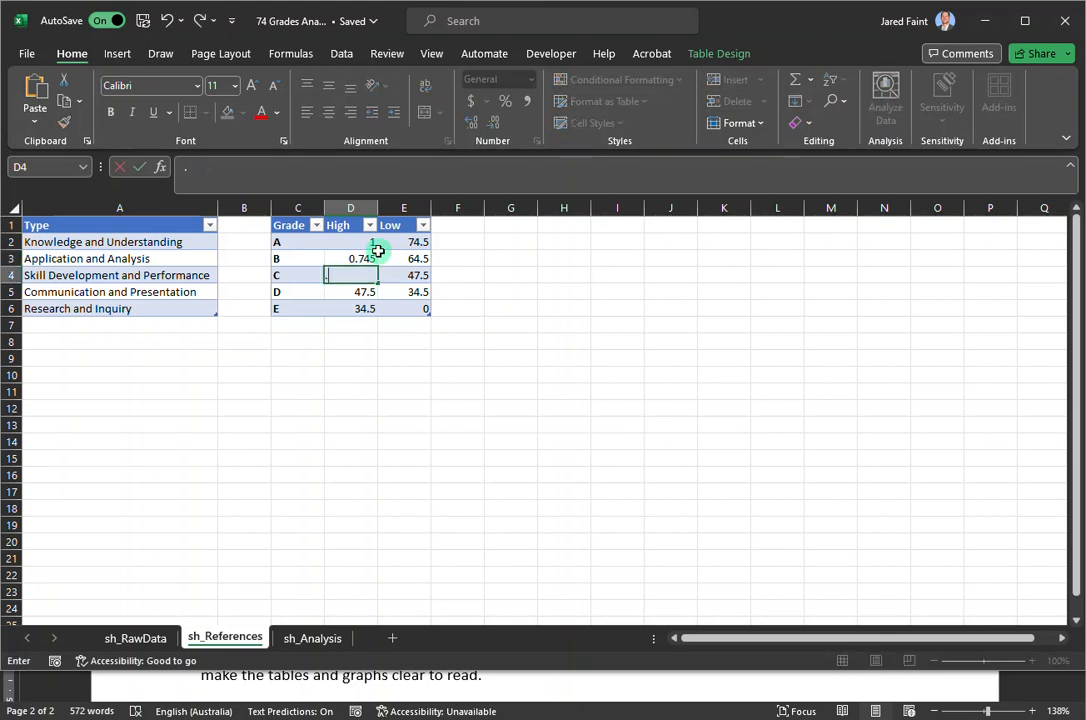
pyautogui.press('Return')
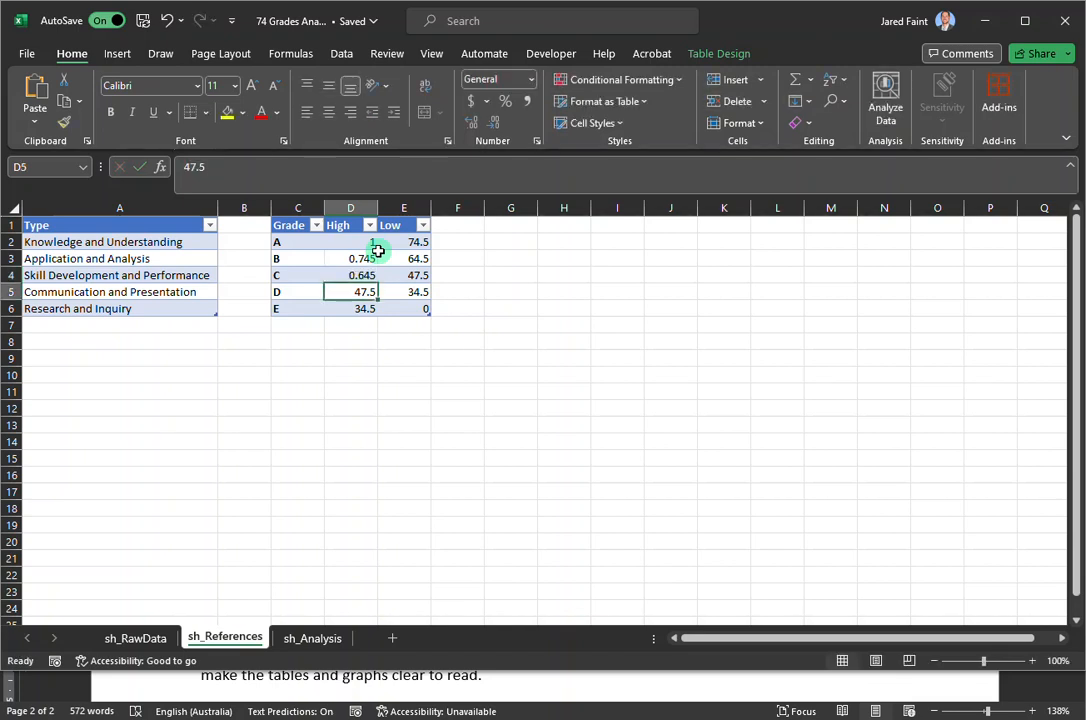
pyautogui.write('.')
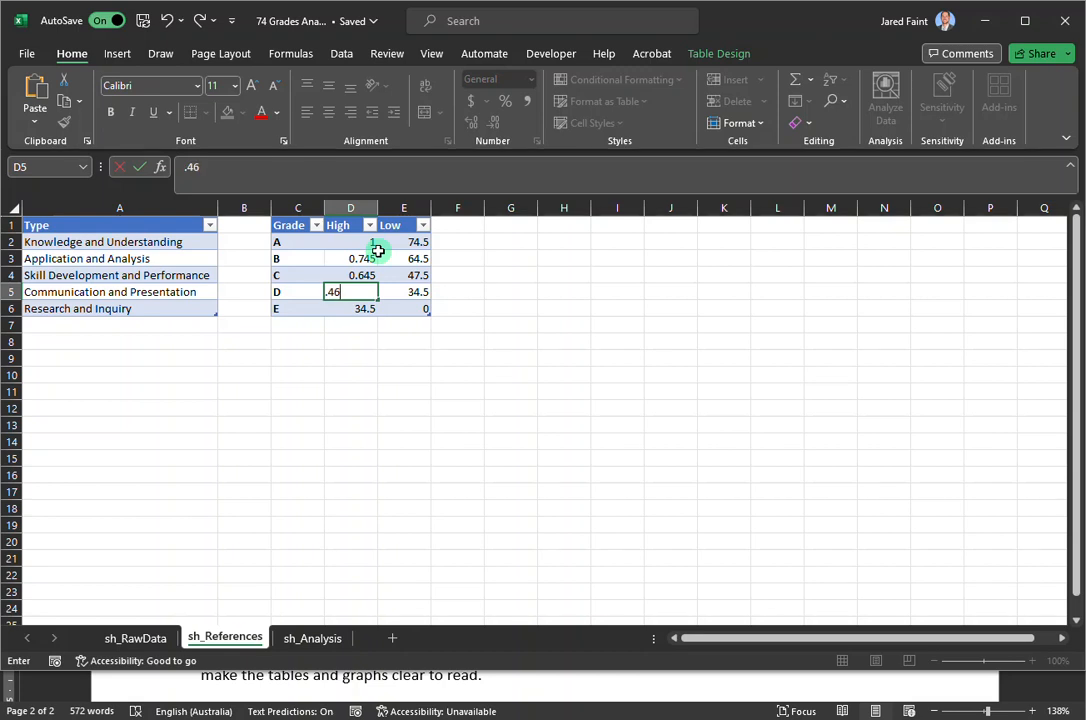
pyautogui.press('Return')
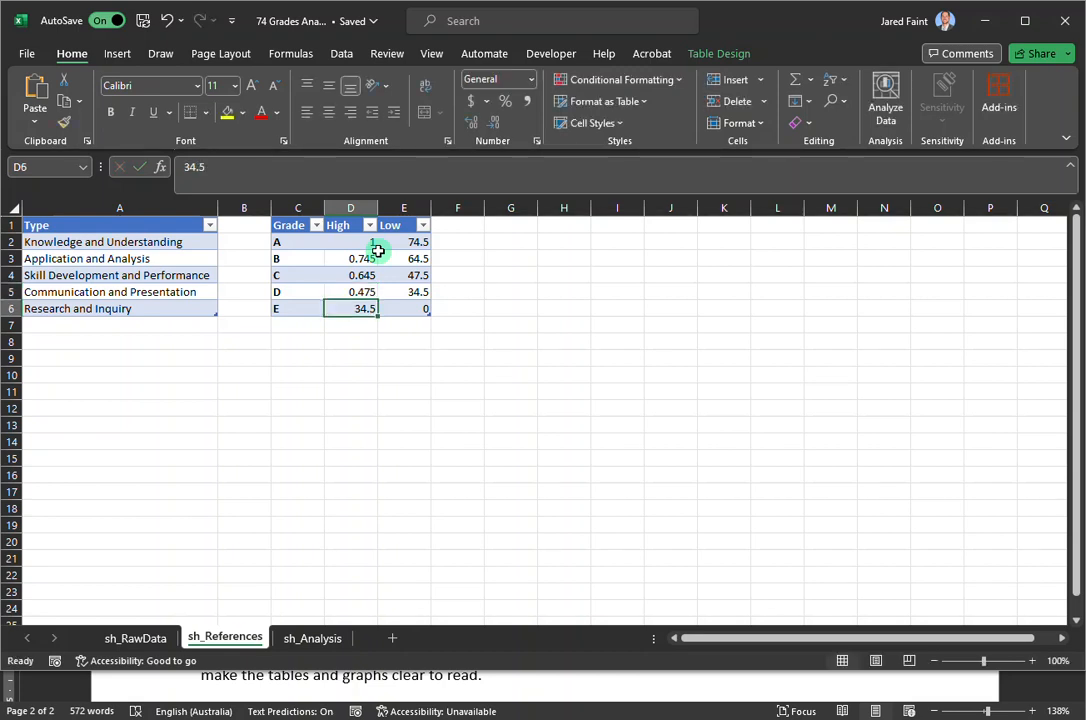
pyautogui.write('.')
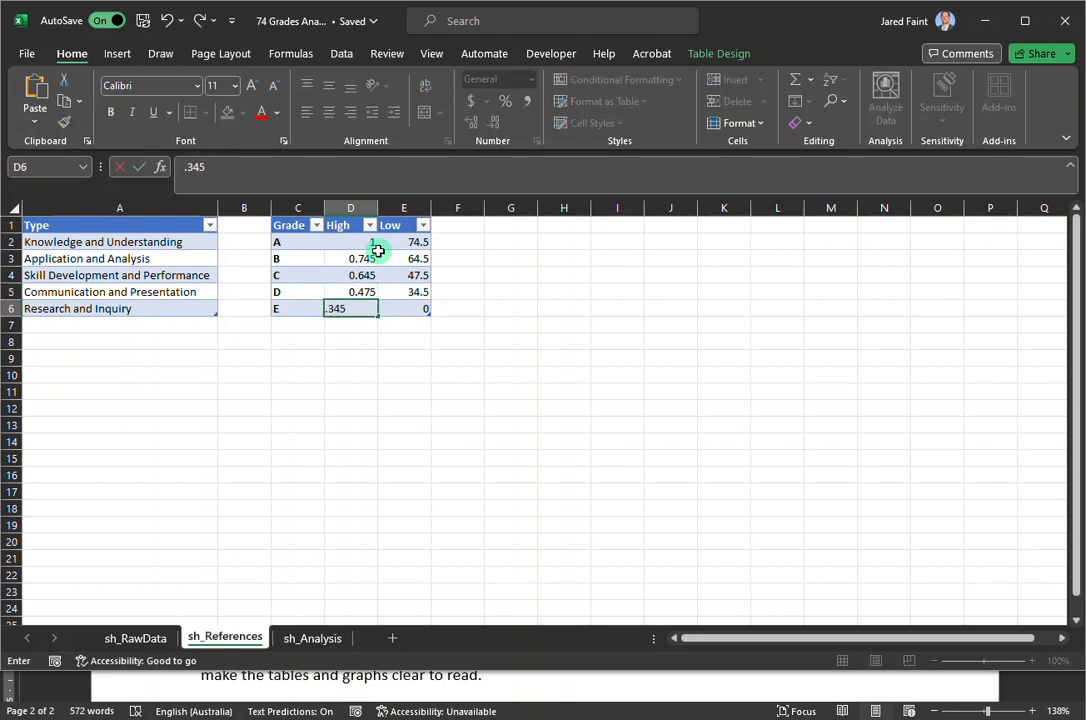
pyautogui.press('Return')
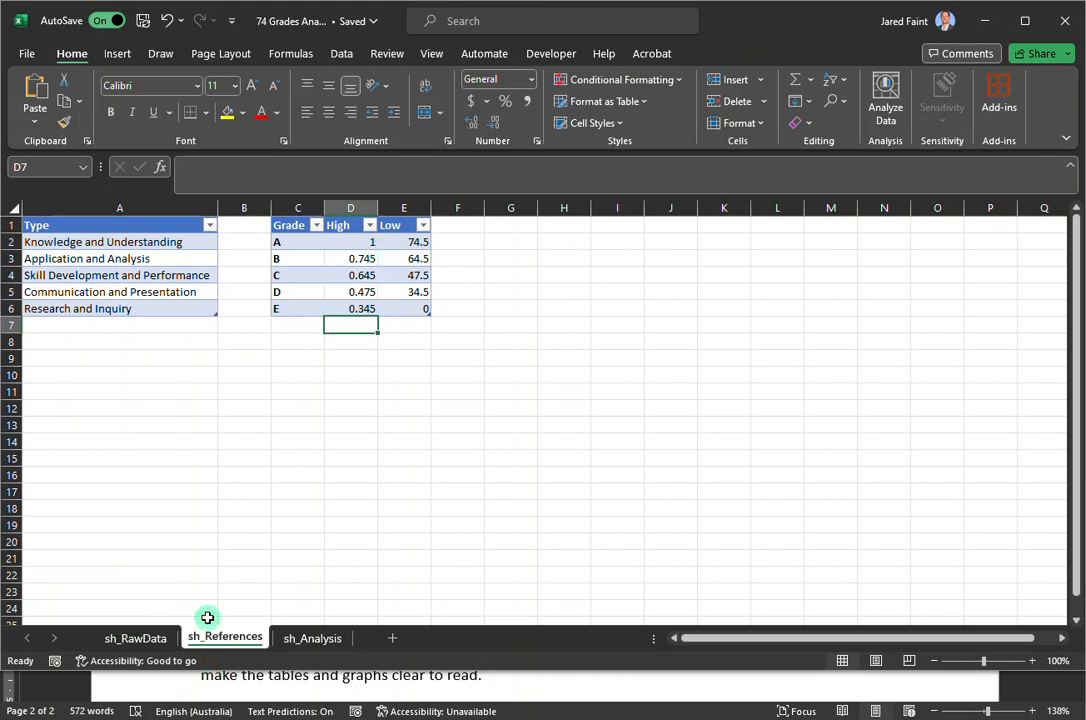
# Check each subject's Grade in tb_Weighting on sh_Analysis and look over the task tables above it
pyautogui.click(309, 645)
pyautogui.click(514, 556)
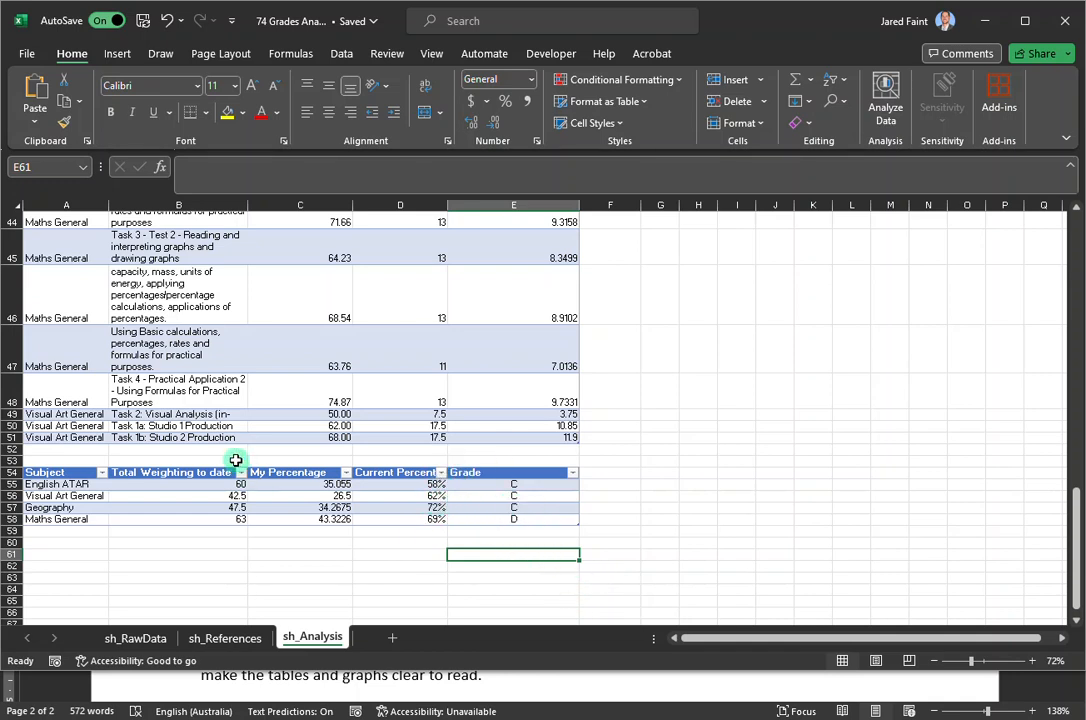
pyautogui.scroll(1, 240, 462)
pyautogui.scroll(2, 250, 465)
pyautogui.scroll(1, 254, 465)
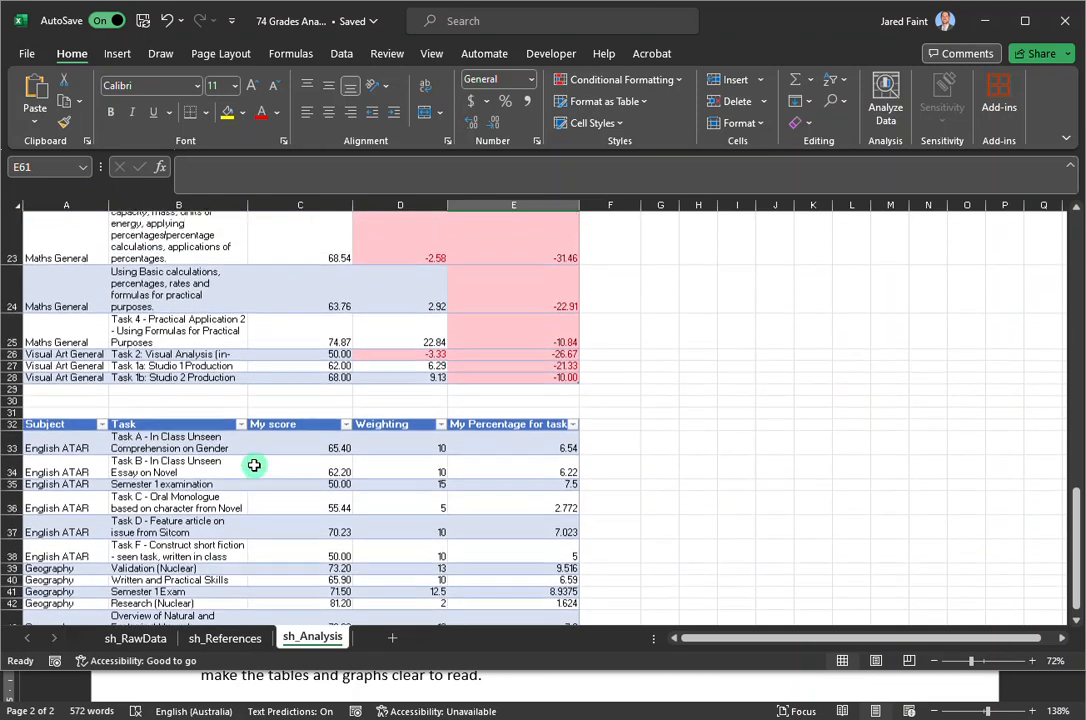
pyautogui.scroll(-6, 254, 465)
pyautogui.scroll(-1, 257, 465)
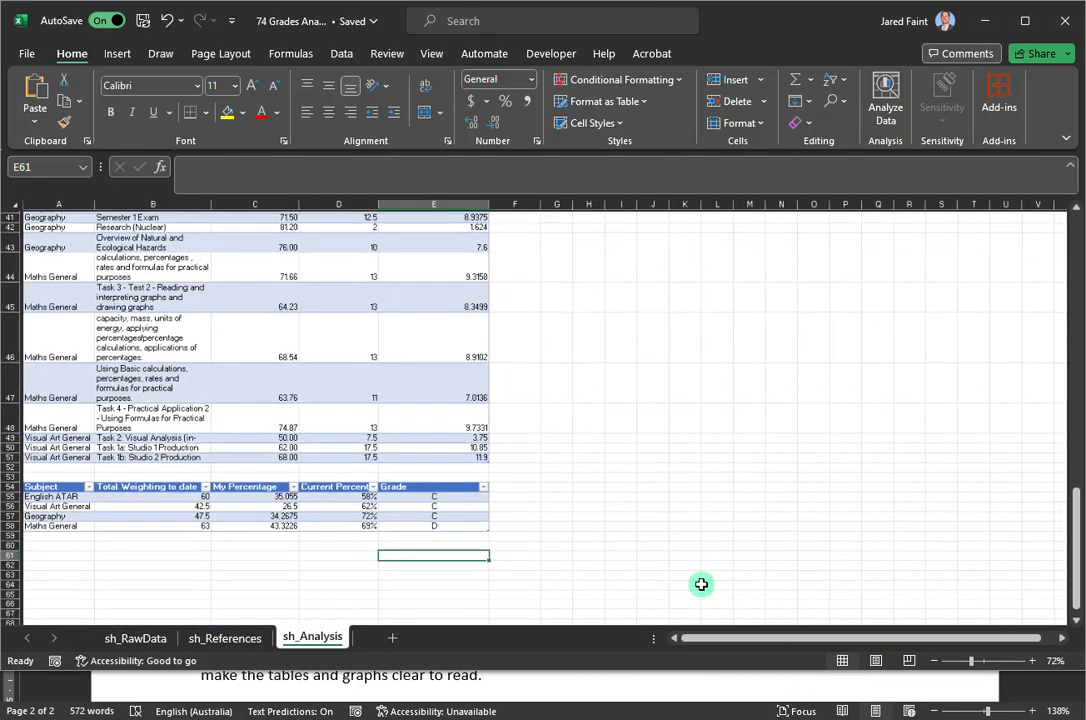